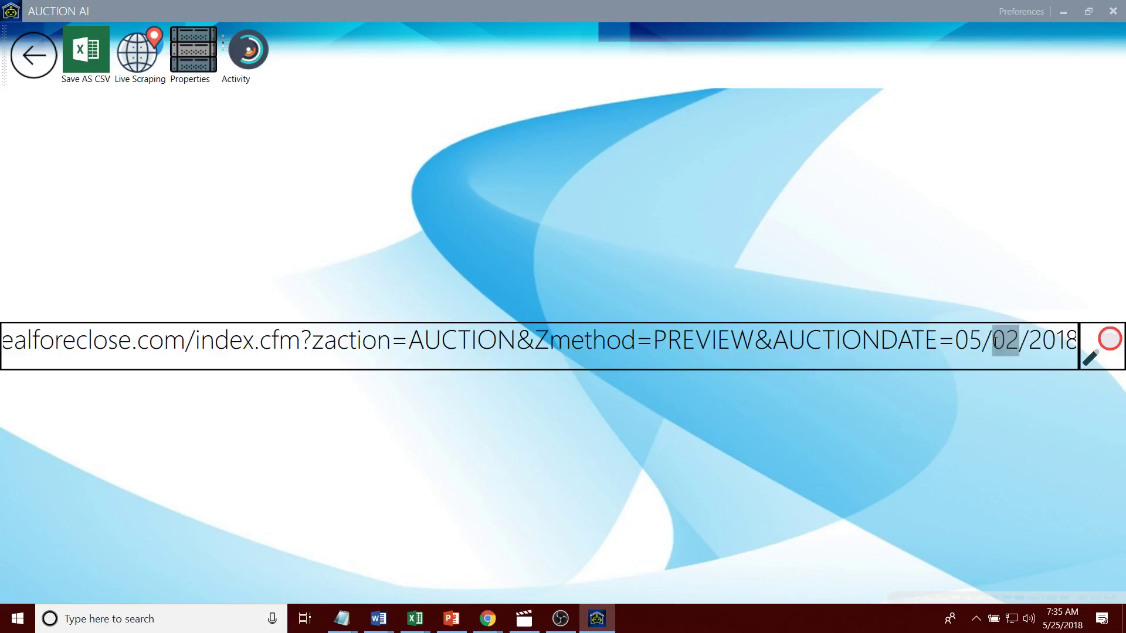
Step: Change the auction URL date to 05/25/2018 and turn Discover Auctions off in Activity
type("25")
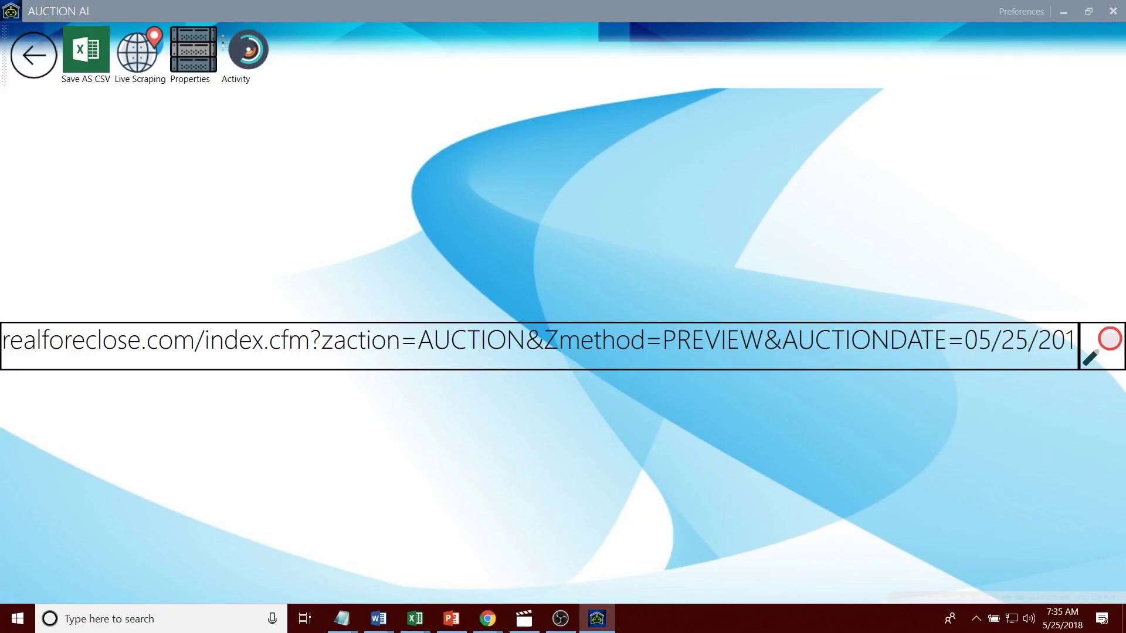
left_click(37, 65)
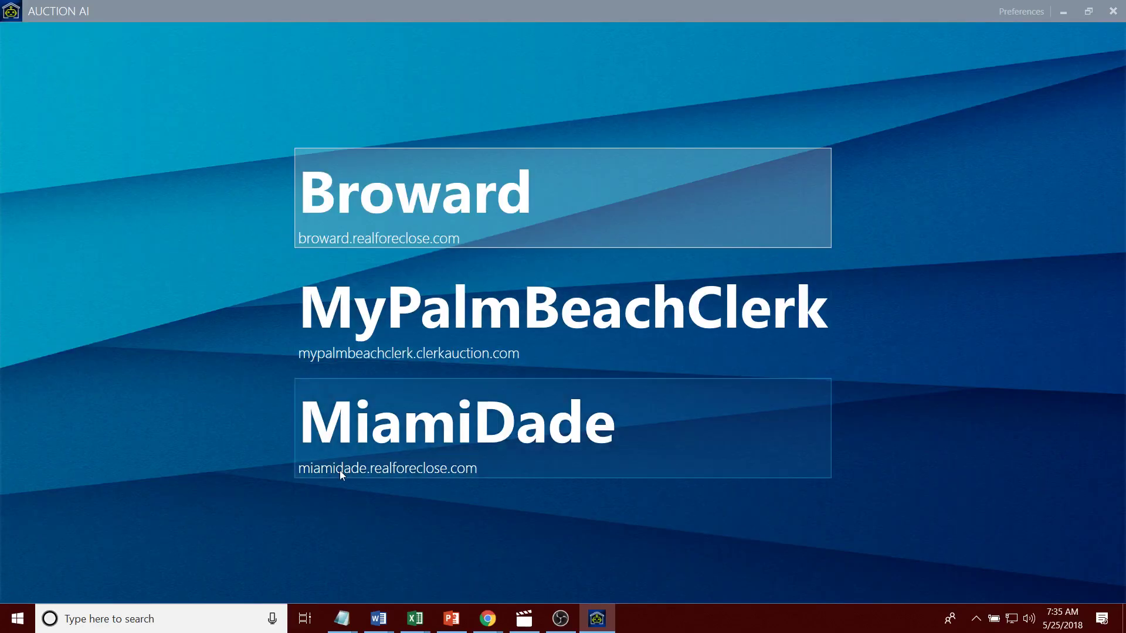
left_click(339, 470)
left_click(253, 62)
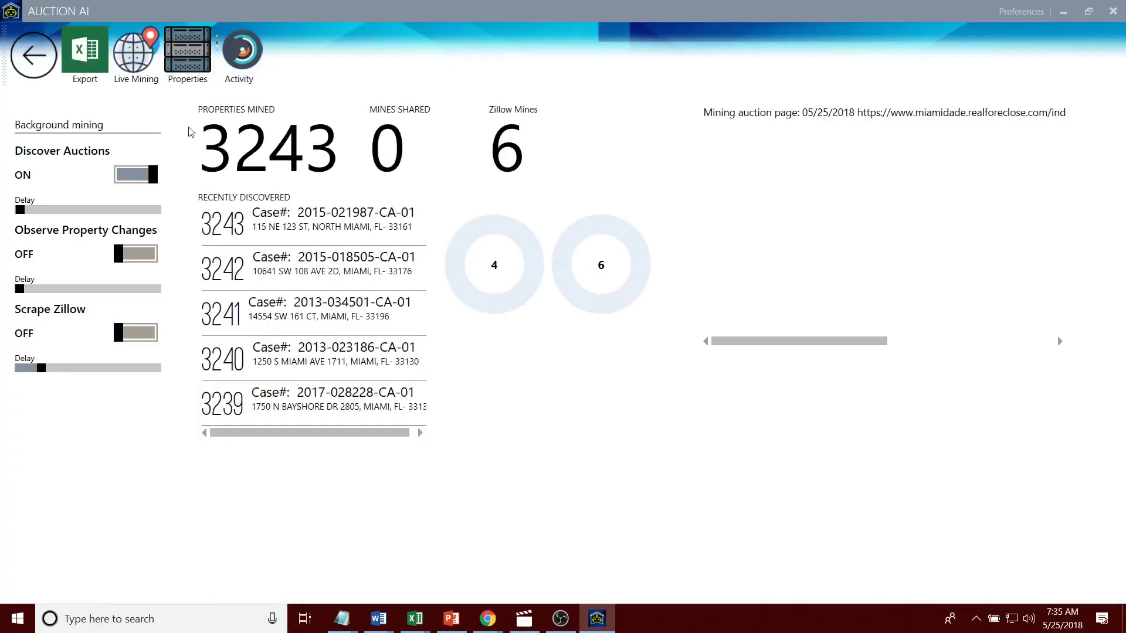
left_click(136, 170)
Step: Return to the auction address page and start scraping the 05/25/2018 auction list
left_click(32, 51)
left_click(30, 51)
left_click(351, 445)
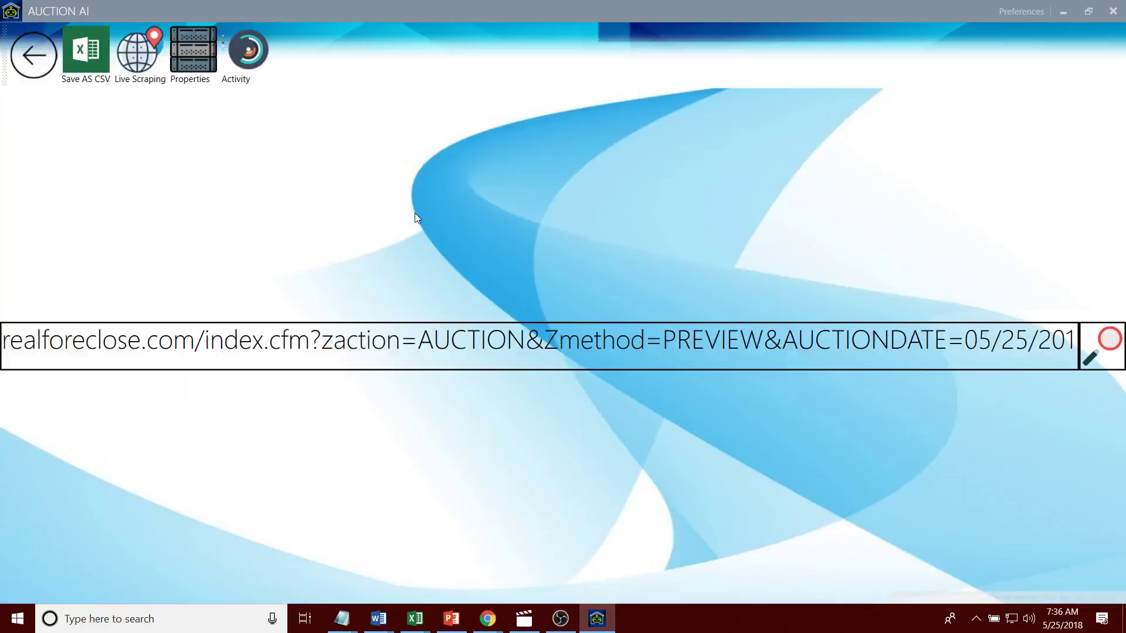
left_click(1006, 353)
left_click(1091, 353)
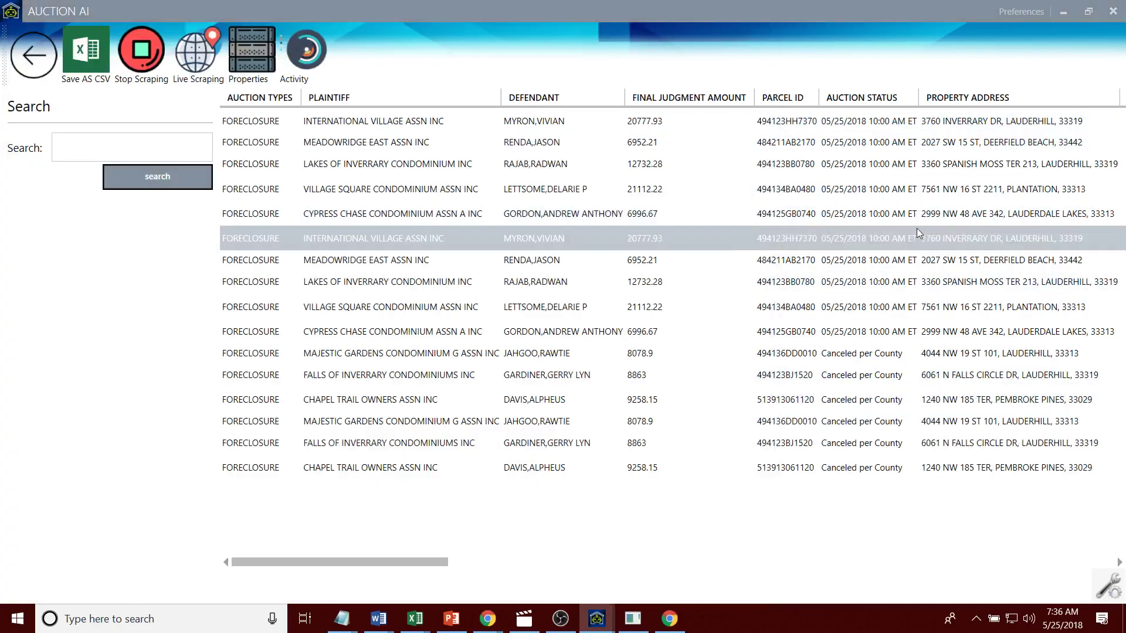
Step: Turn off Scrape zillow and Enable proxy for Broward in Preferences and save
left_click(1021, 11)
left_click(290, 198)
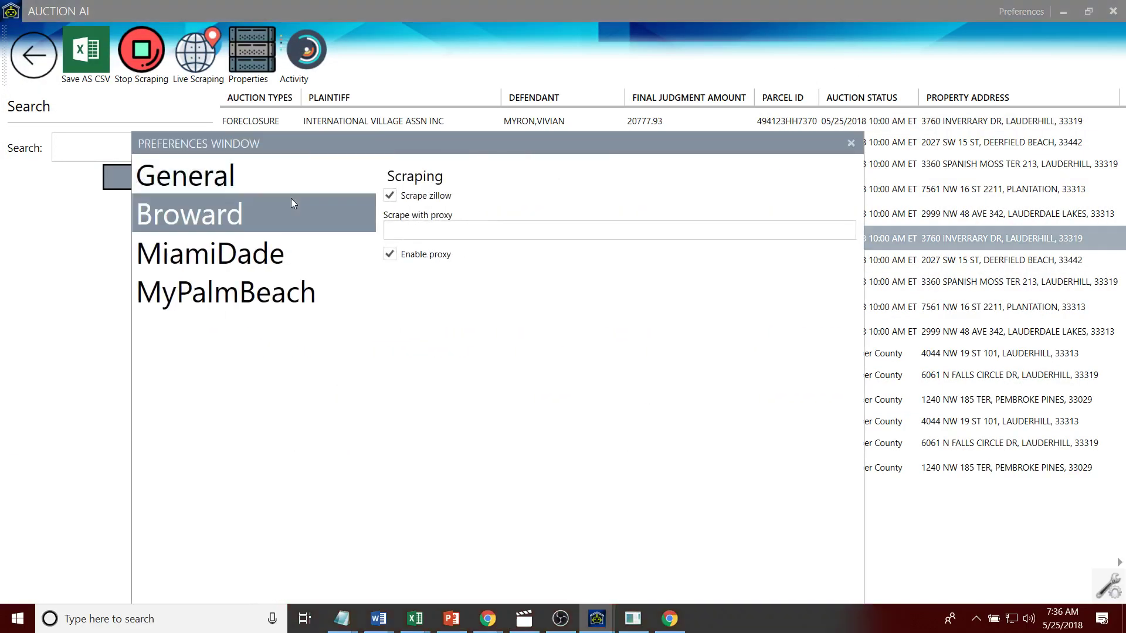
left_click(390, 195)
left_click(390, 256)
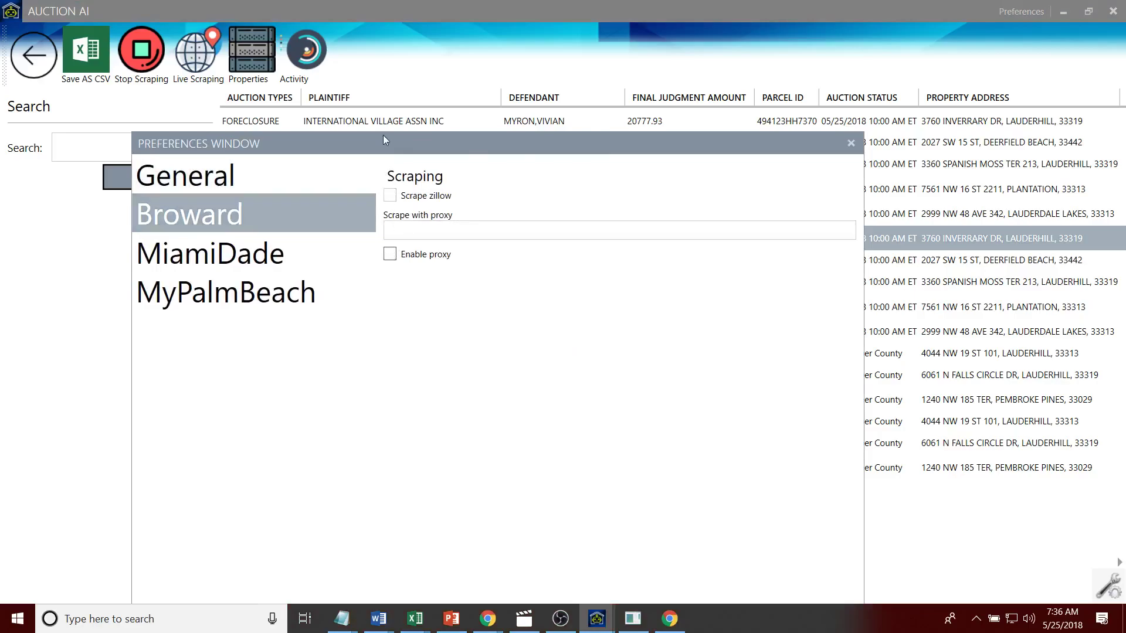
left_click_drag(385, 137, 361, 33)
left_click(704, 554)
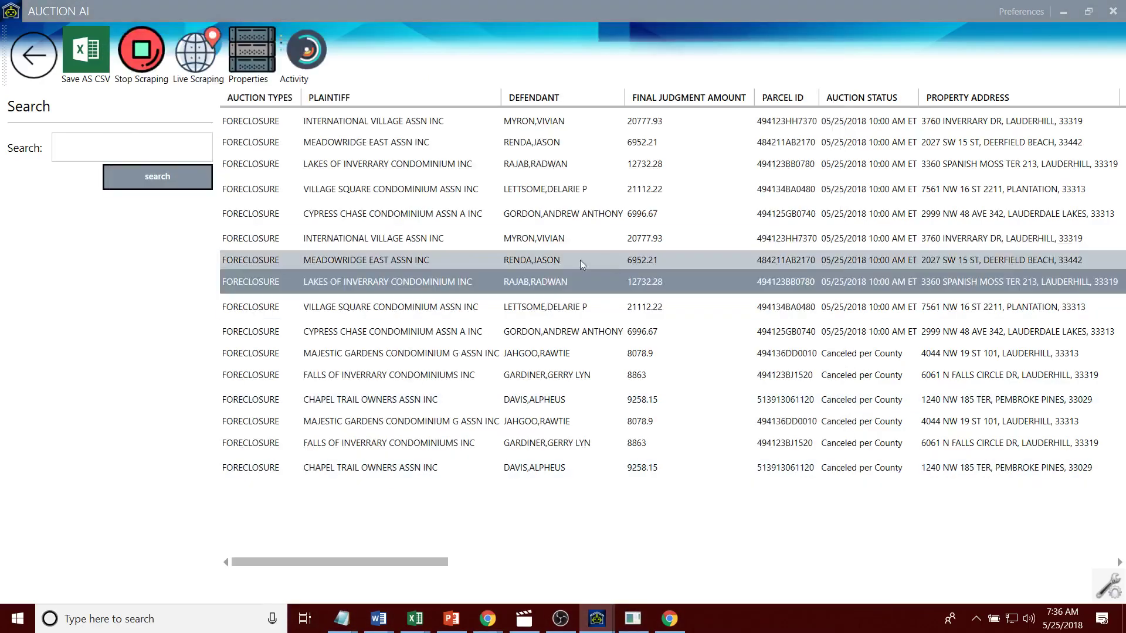
Step: Stop the running scrape and restart scraping the auction list
left_click(515, 214)
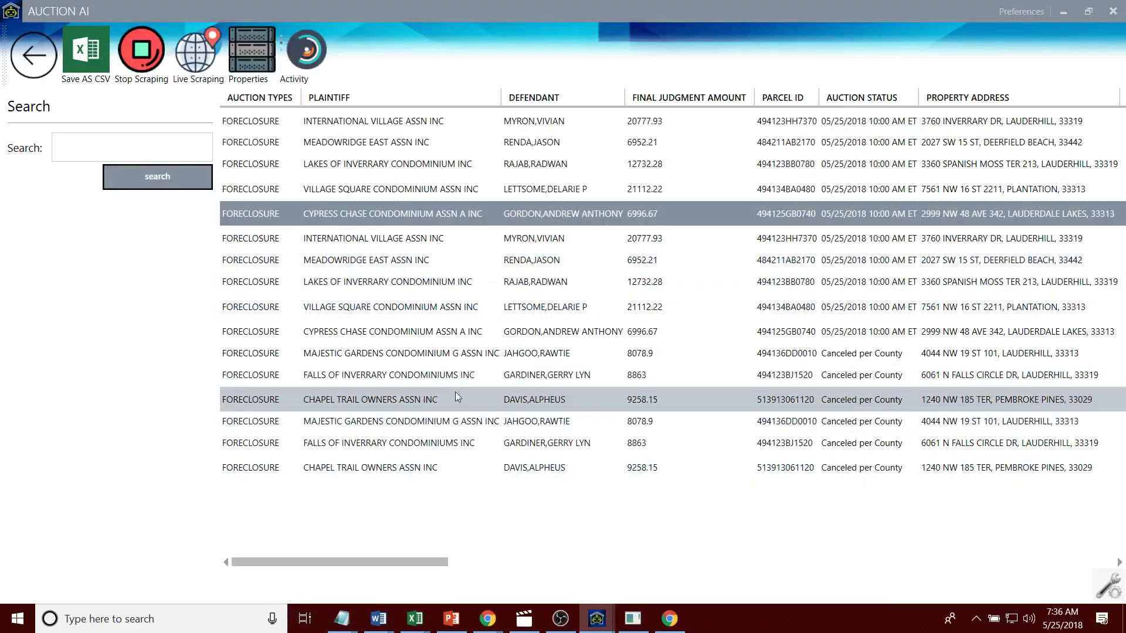
left_click(141, 50)
left_click(33, 55)
left_click(1102, 351)
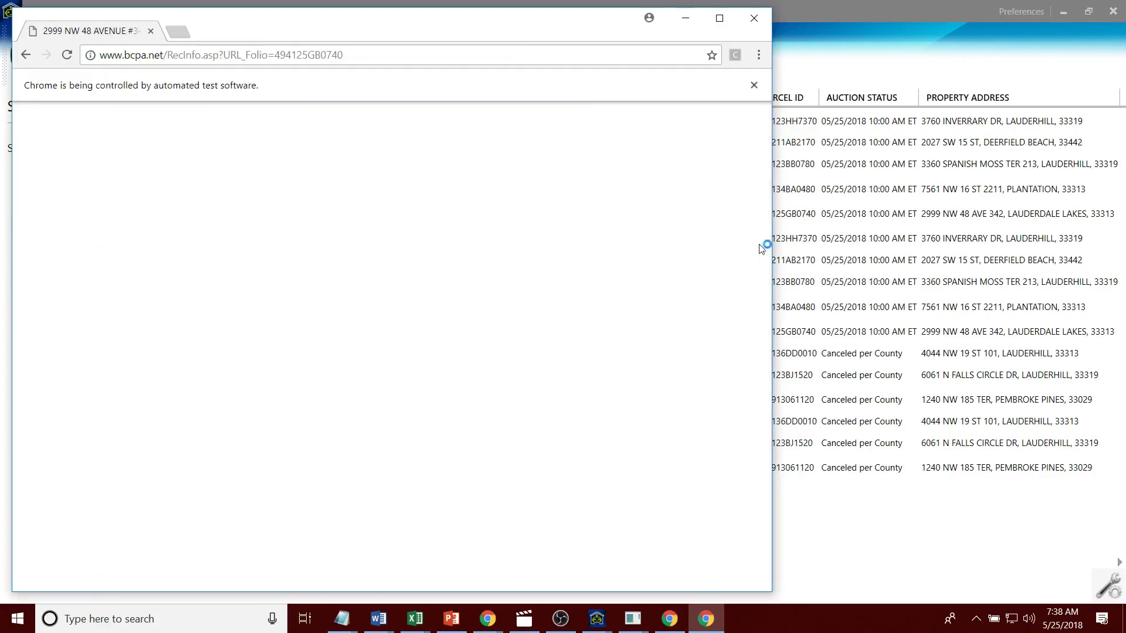
Step: Bring Auction AI forward and review the Inverrary, Cypress Chase, Village Square and Meadowridge East rows
left_click(788, 214)
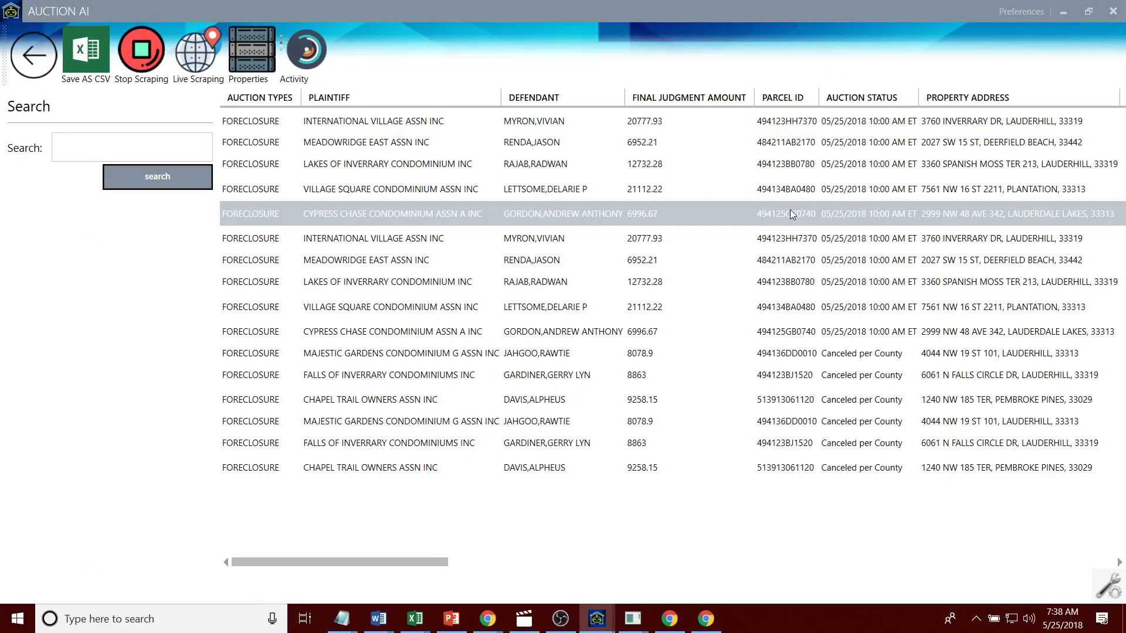
left_click(684, 162)
left_click(695, 121)
left_click(684, 222)
left_click(677, 193)
left_click(677, 165)
left_click(676, 148)
left_click(676, 128)
left_click(675, 196)
left_click(675, 212)
left_click(674, 125)
left_click(673, 192)
left_click(673, 221)
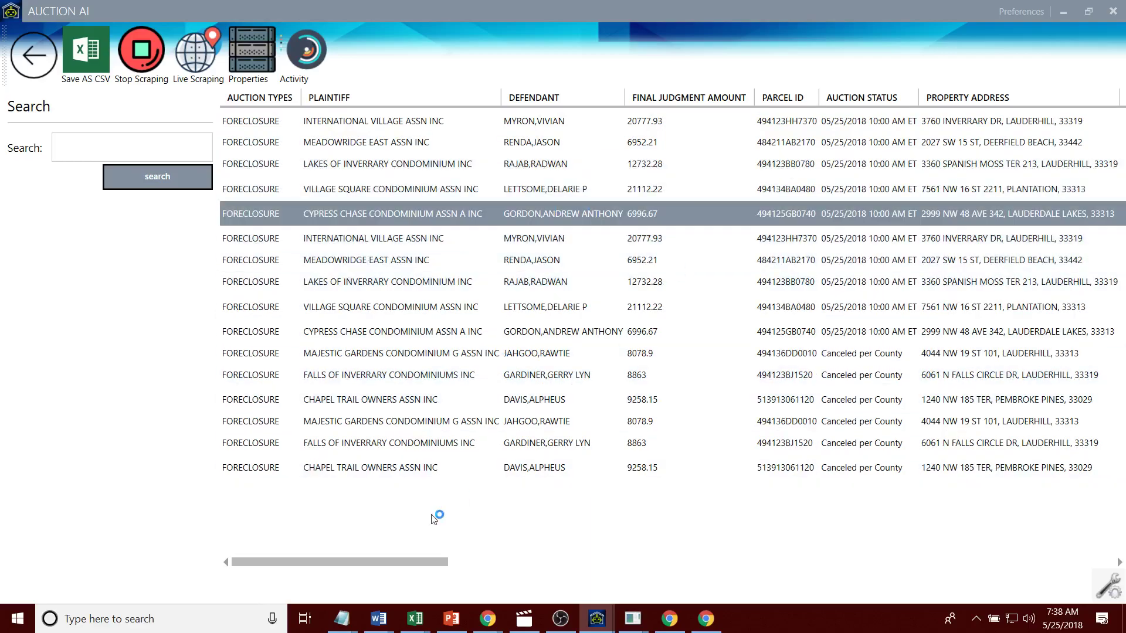
left_click_drag(377, 563, 339, 565)
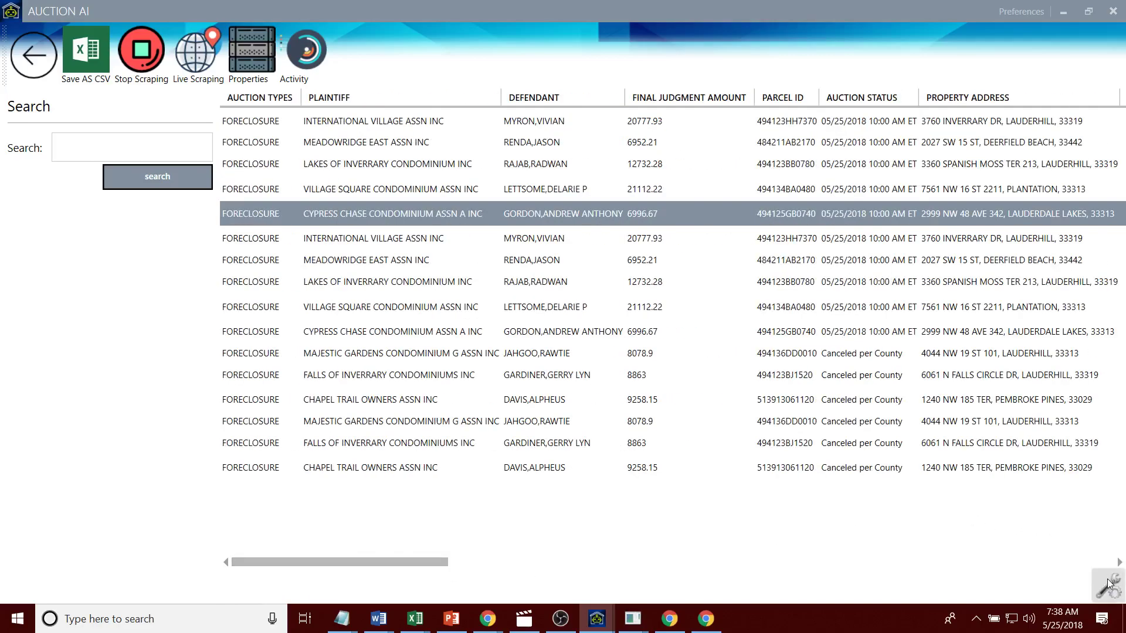
Step: Show the Id column and the Sales History Type, CIN, Price and Date columns
left_click(1108, 586)
left_click(403, 525)
left_click(403, 496)
left_click(403, 469)
left_click(403, 441)
left_click(401, 414)
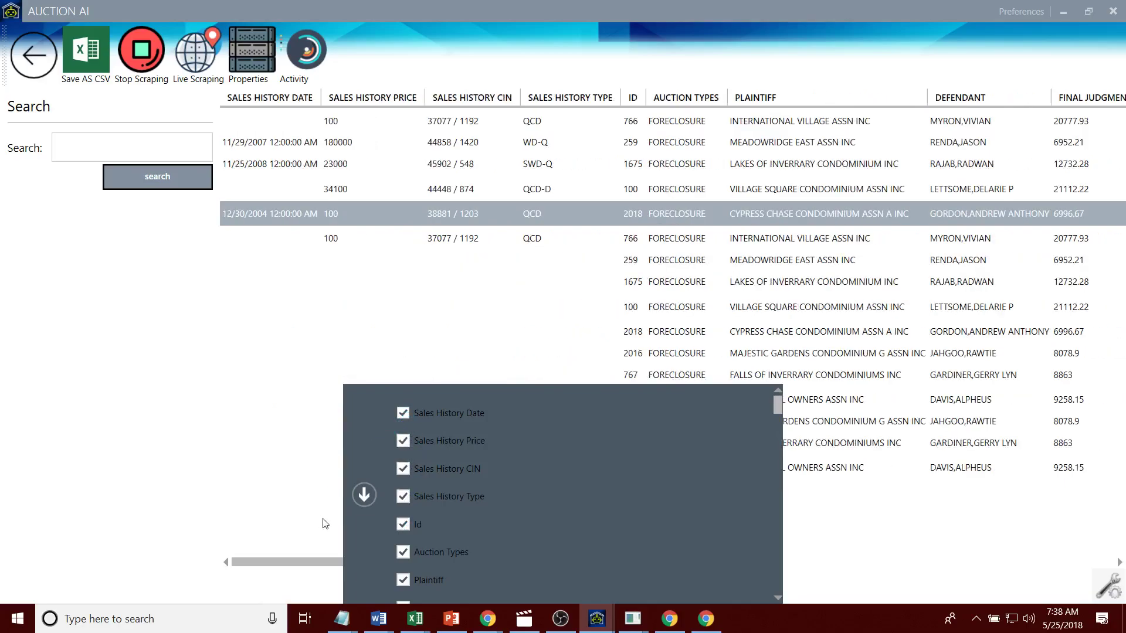
left_click(364, 494)
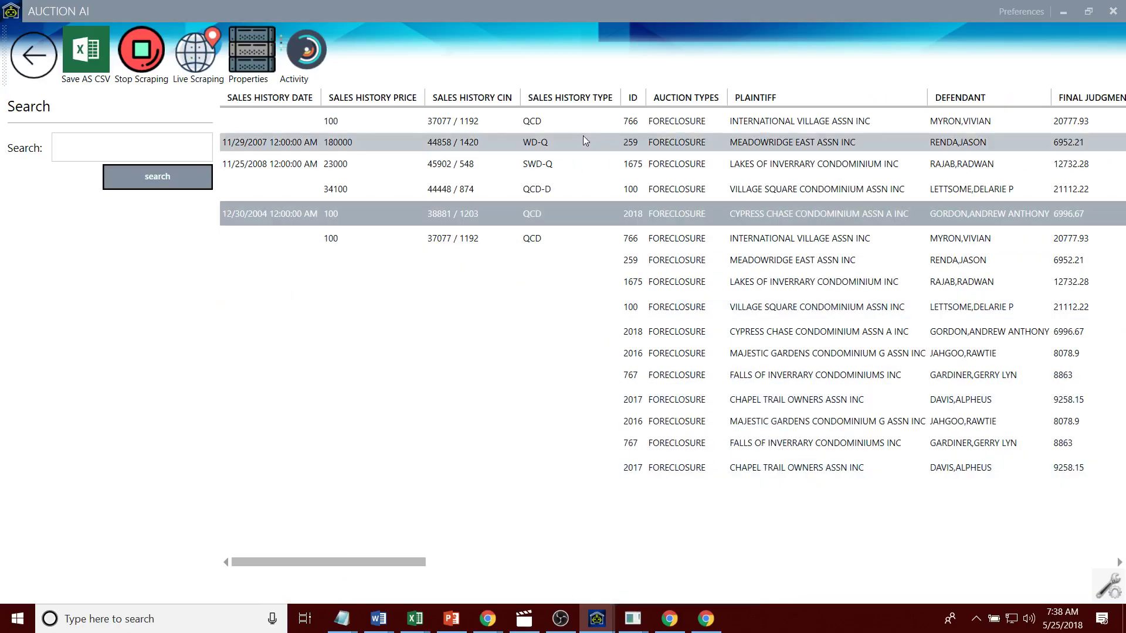
left_click_drag(403, 564, 670, 572)
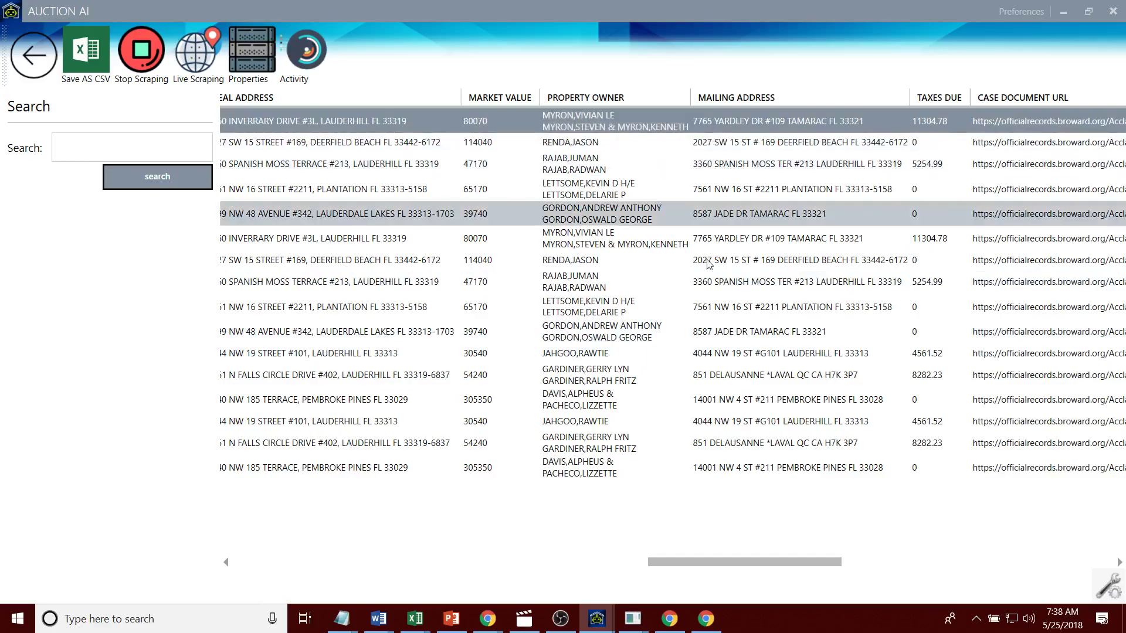
left_click_drag(704, 561, 417, 569)
left_click_drag(418, 569, 367, 546)
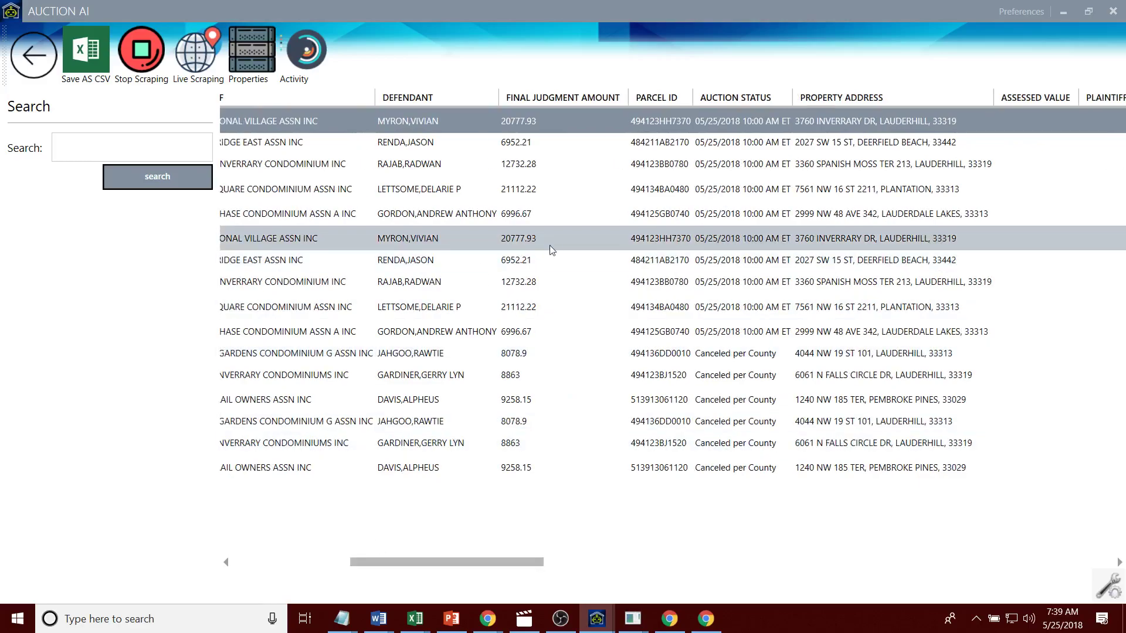
double_click(657, 125)
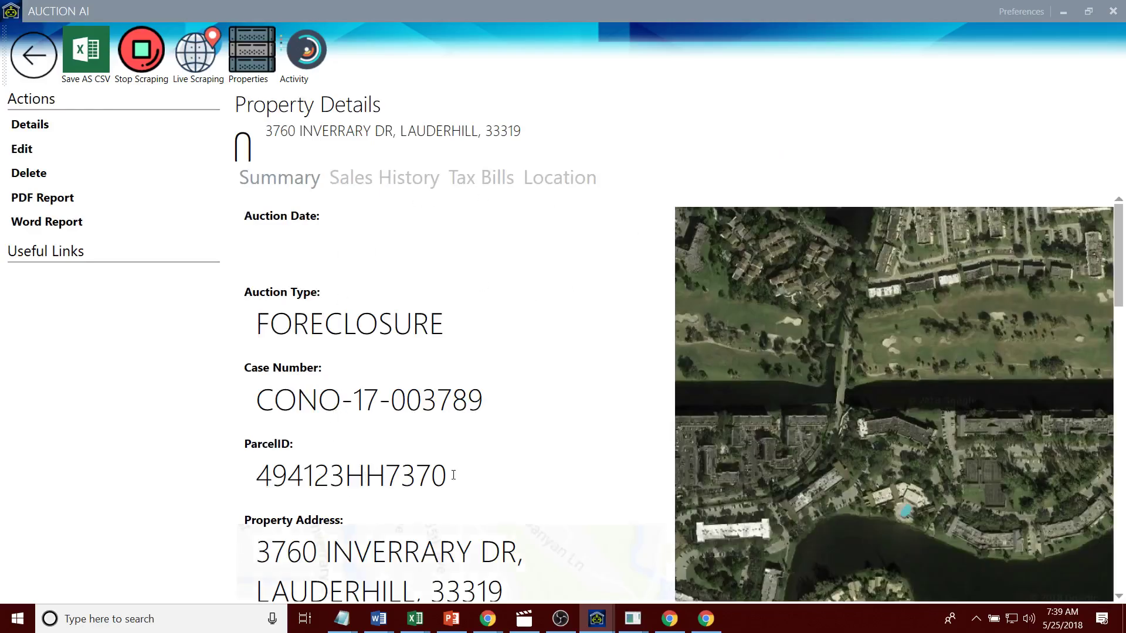
left_click_drag(453, 475, 256, 473)
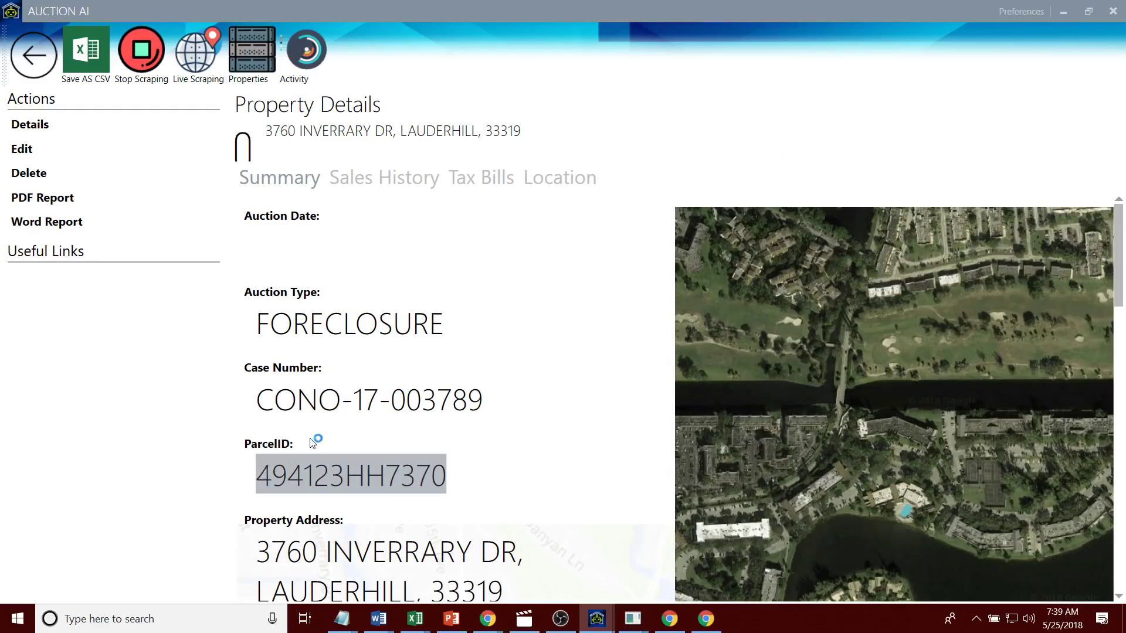
Step: Review the property's sales history and tax bills, selecting the 2538.2-balance bill
left_click(324, 179)
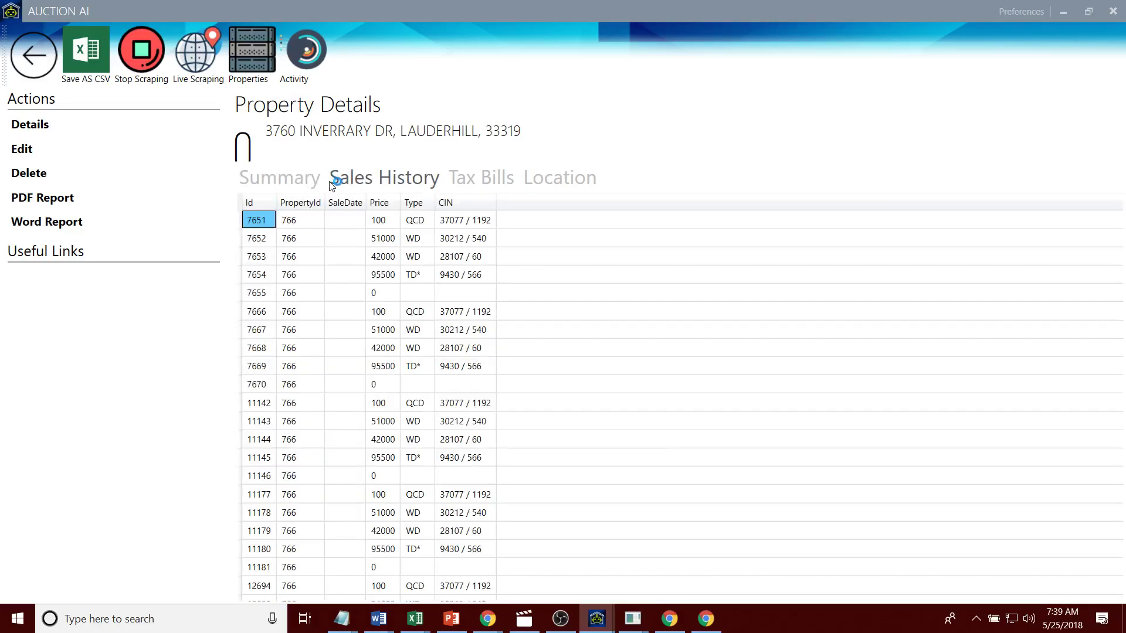
left_click(455, 177)
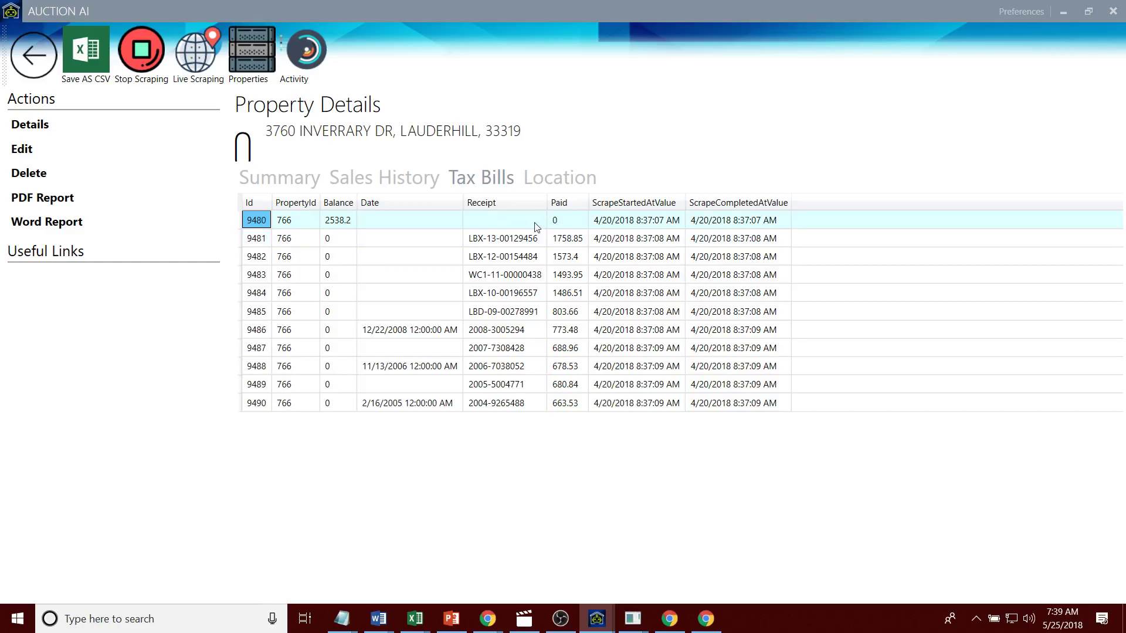
left_click(340, 220)
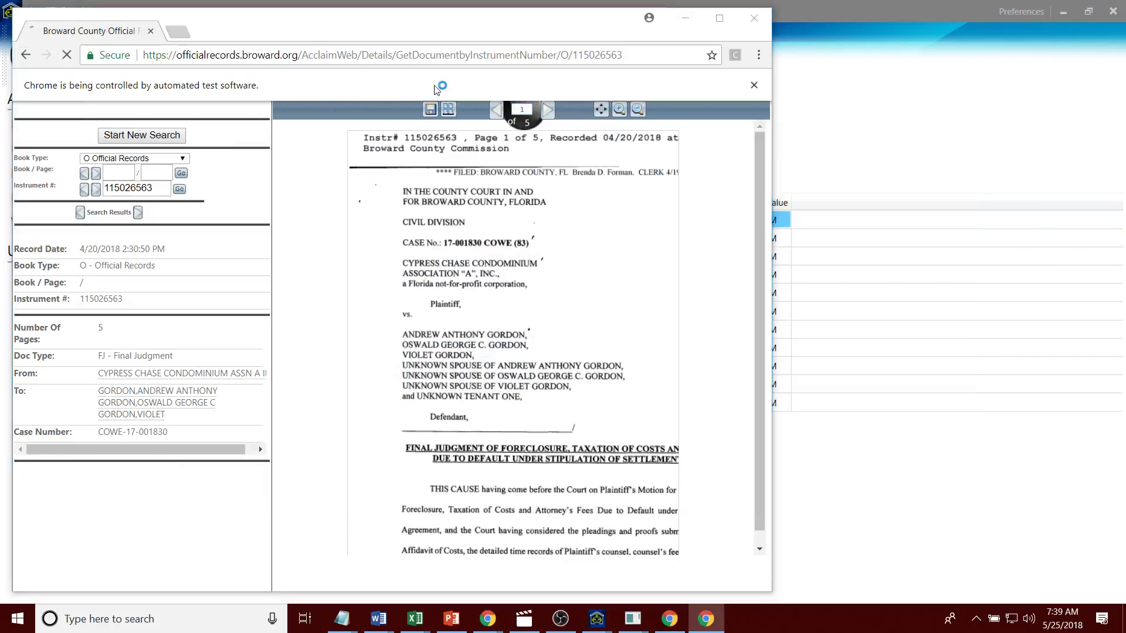
Step: Switch to the Consulting War Plan document in Chrome and open a new tab
key("alt+Tab")
key("alt+Tab")
key("alt+Tab")
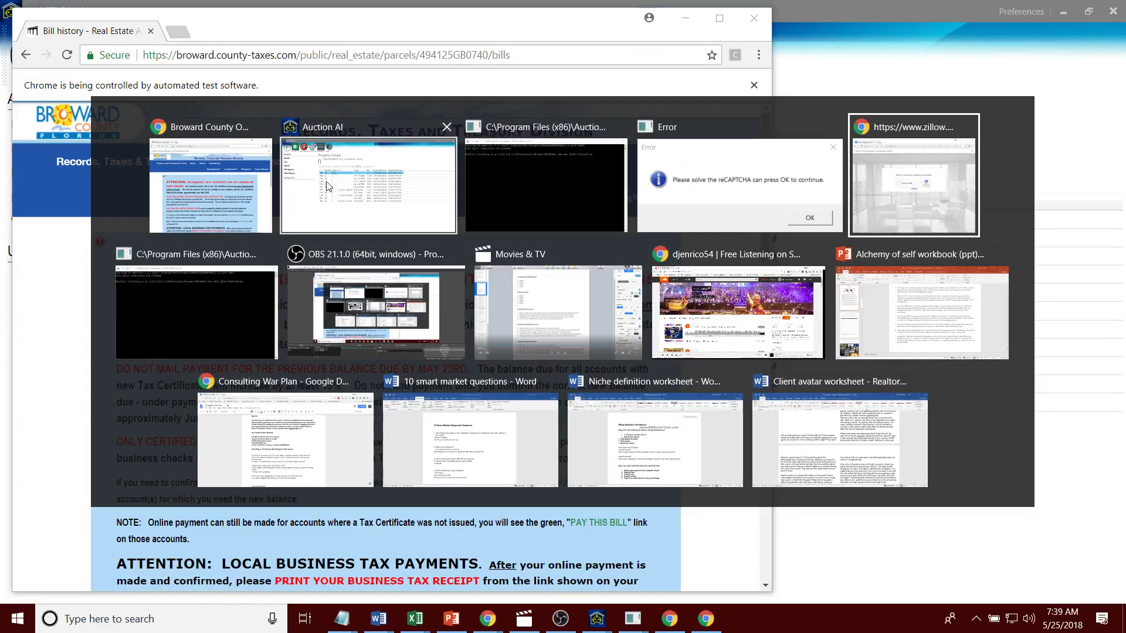
left_click(368, 186)
key("alt+Tab")
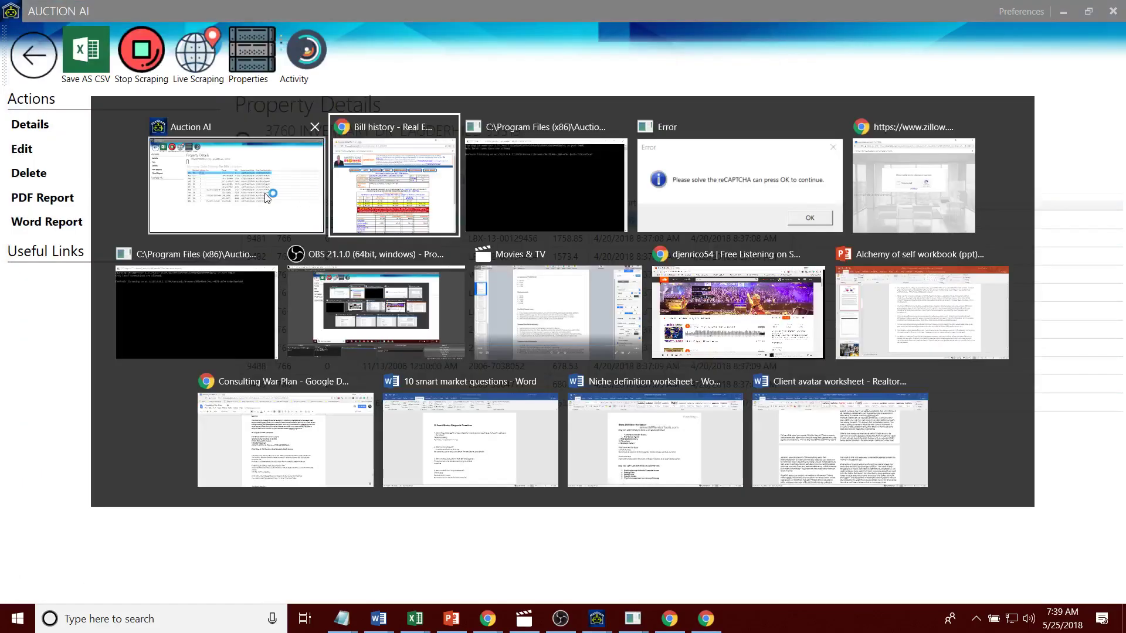
left_click(275, 194)
mouse_move(487, 618)
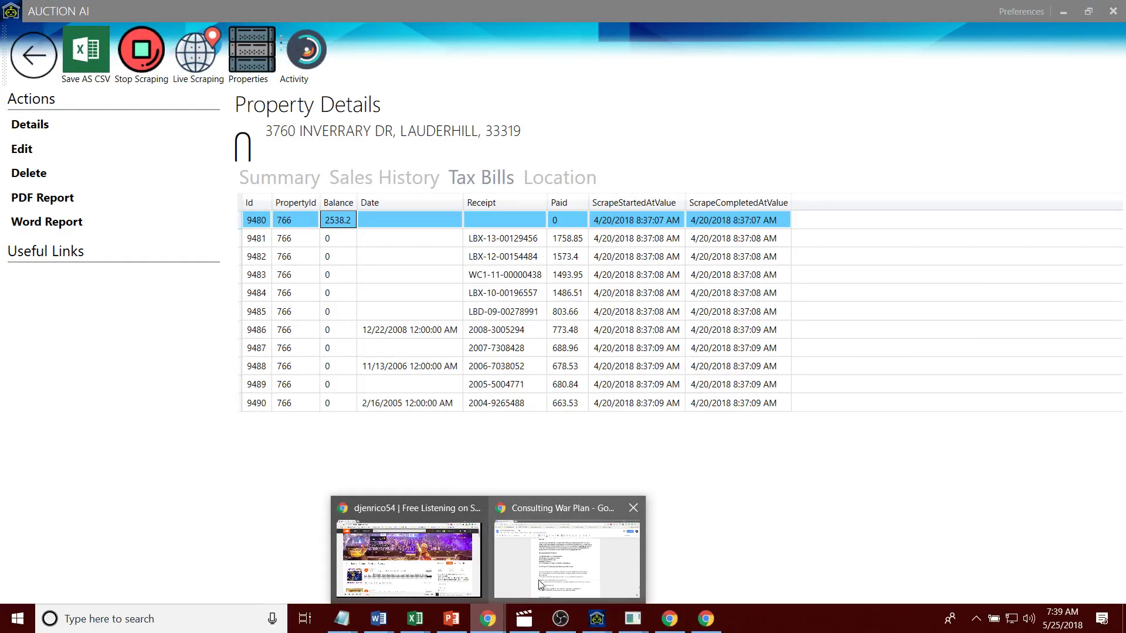
left_click(578, 554)
left_click(171, 12)
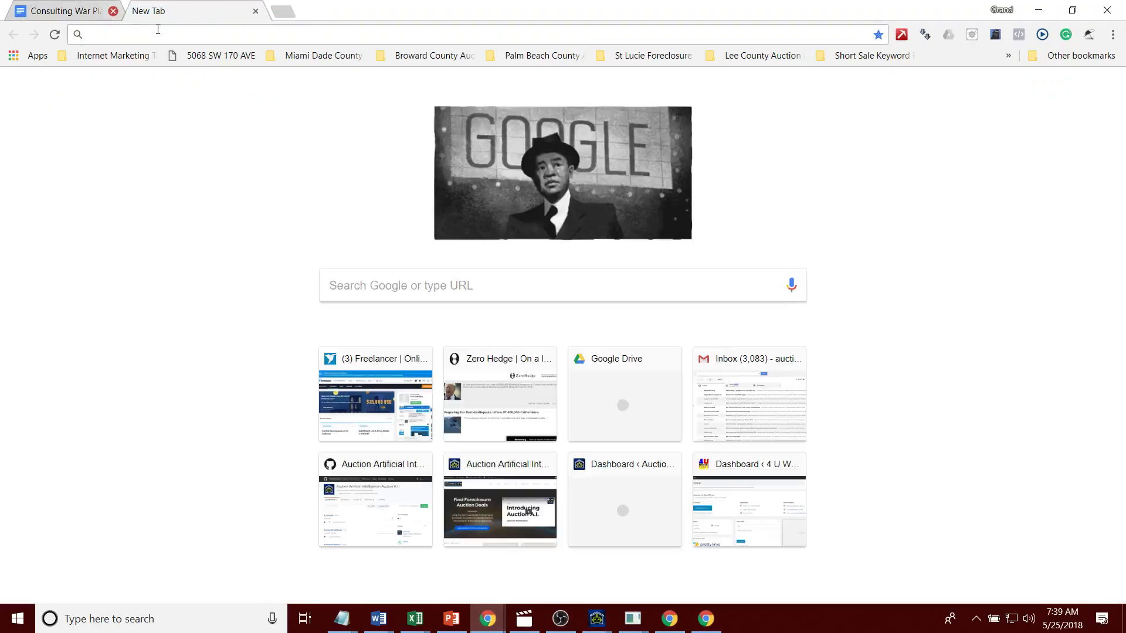
type("a")
key("Return")
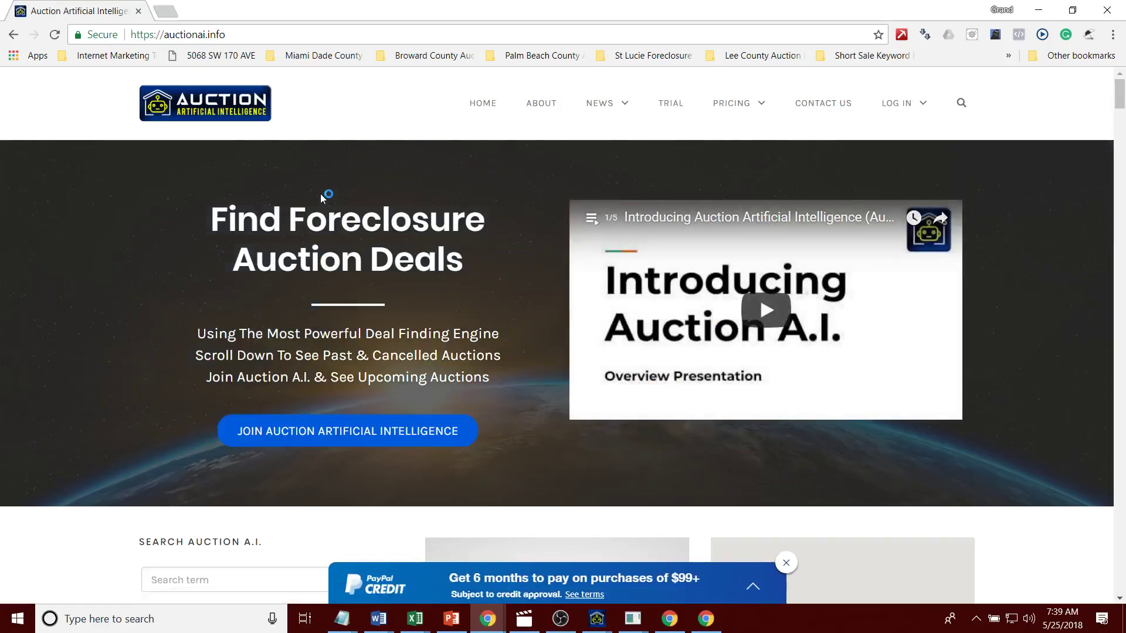
left_click(961, 102)
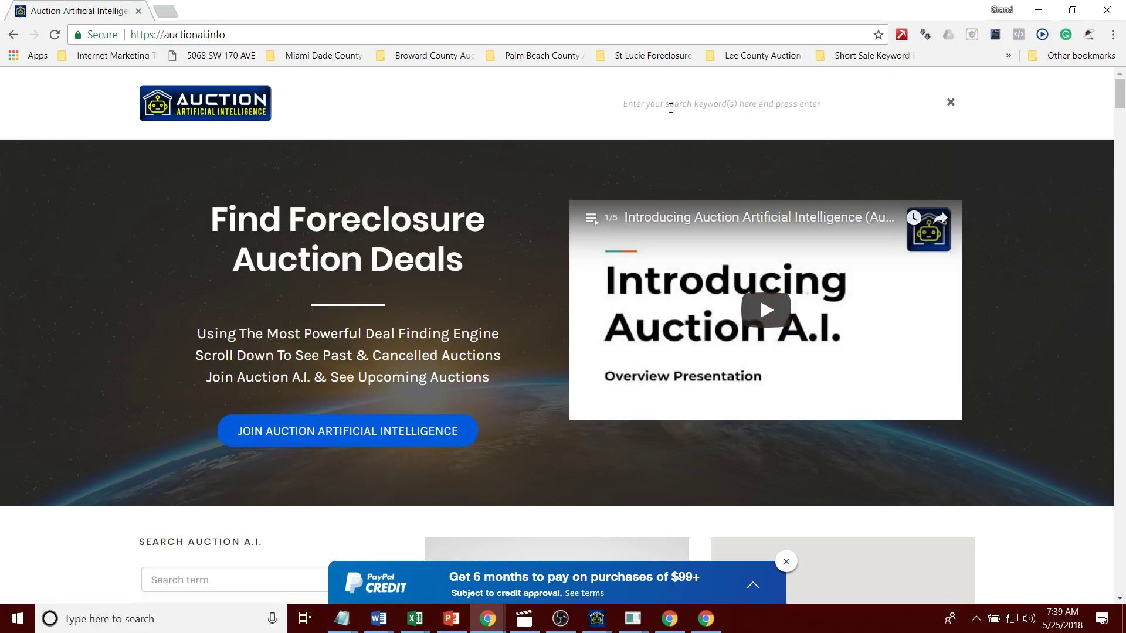
type("494123HH7870")
key("Return")
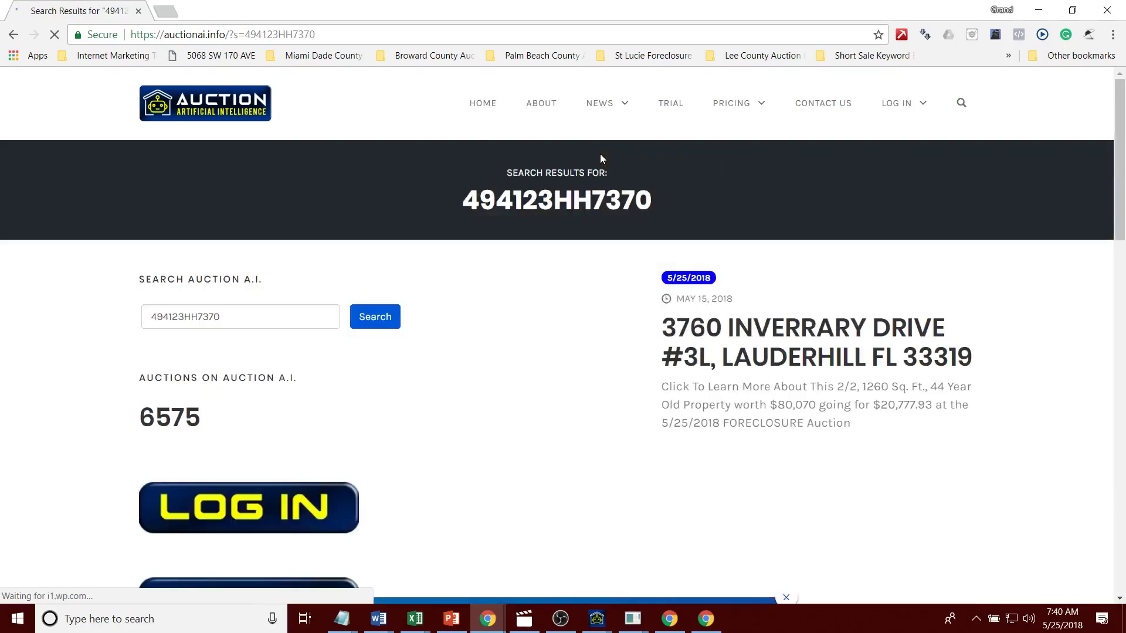
left_click(803, 334)
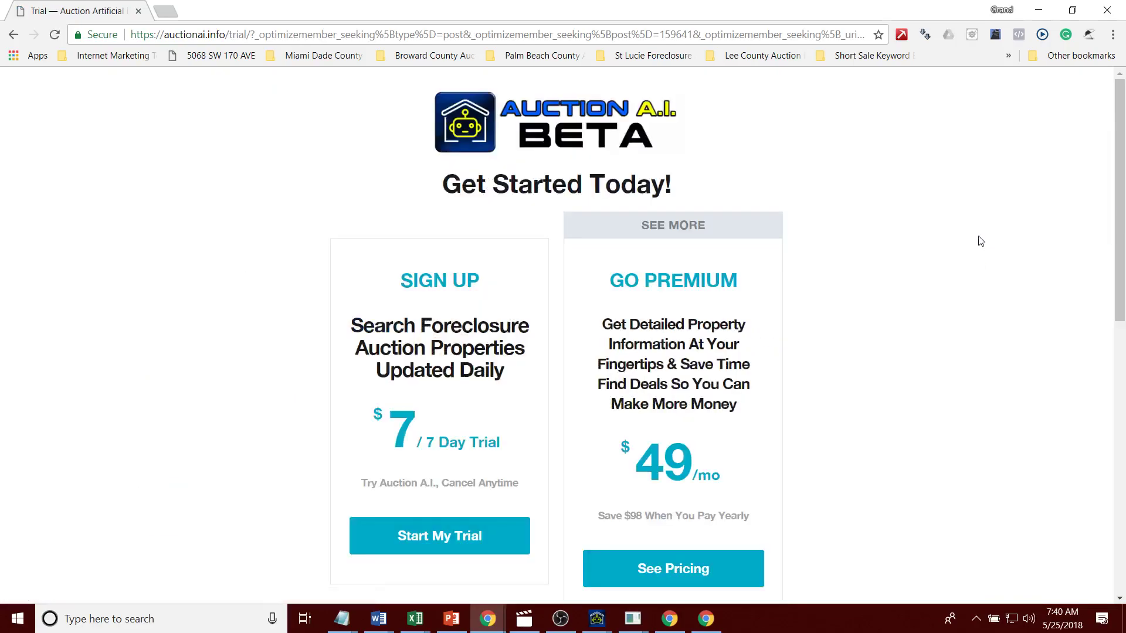
mouse_move(1120, 175)
left_mouse_down()
mouse_move(1120, 445)
mouse_move(1119, 175)
left_mouse_up()
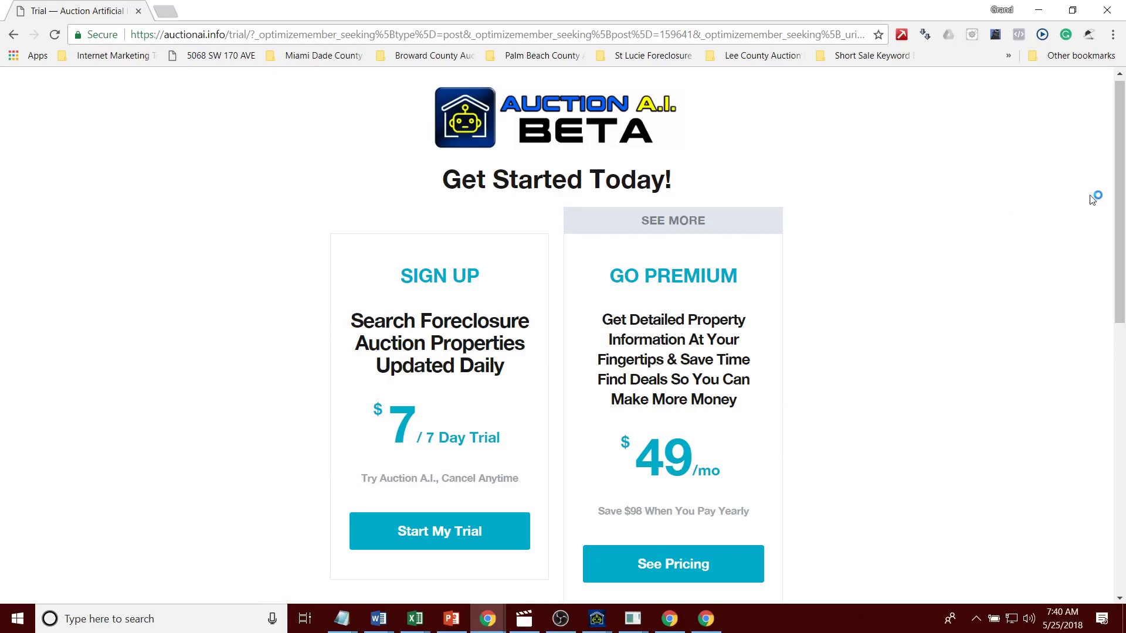
Step: Open the full pricing page and examine the Advanced Property Search and map features
scroll(1095, 198, "down", 2)
left_click(658, 445)
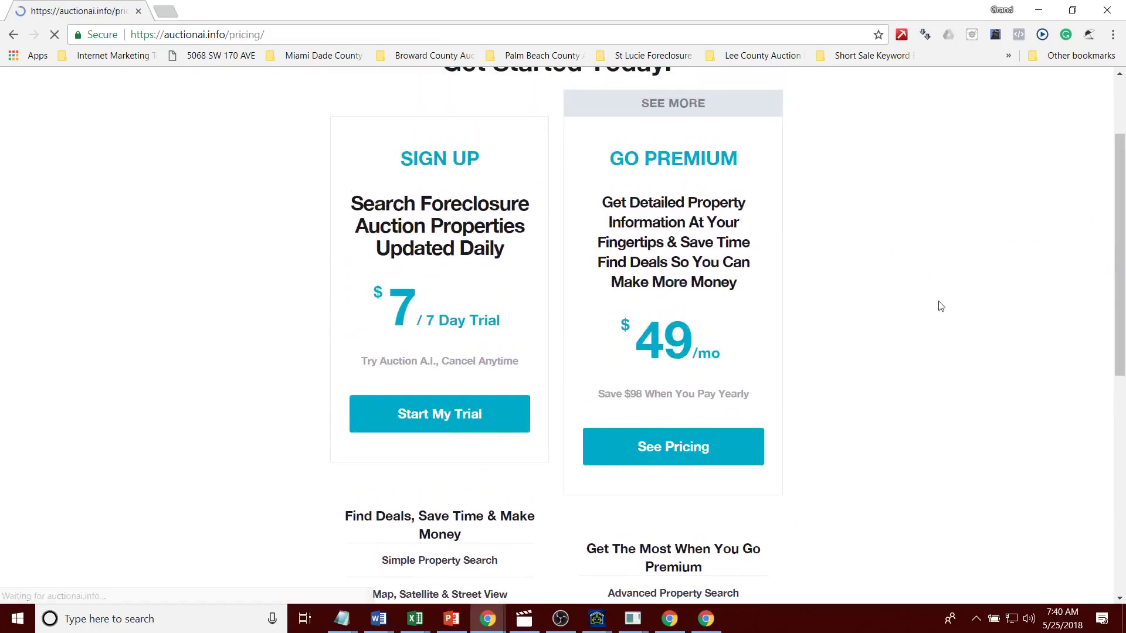
scroll(1124, 233, "down", 4)
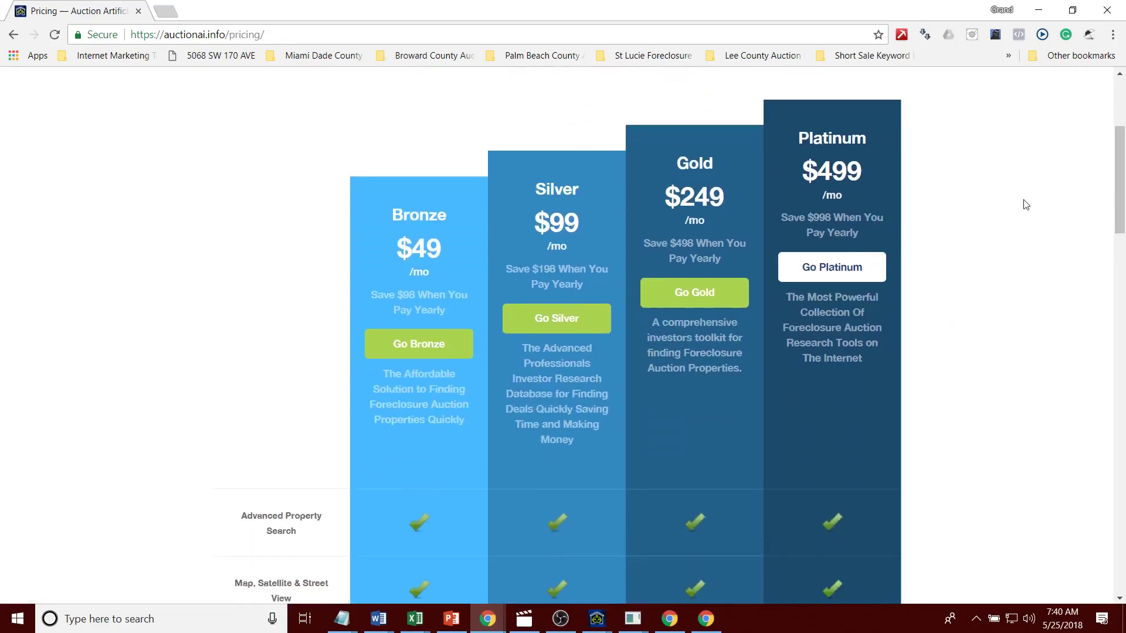
scroll(1125, 222, "down", 7)
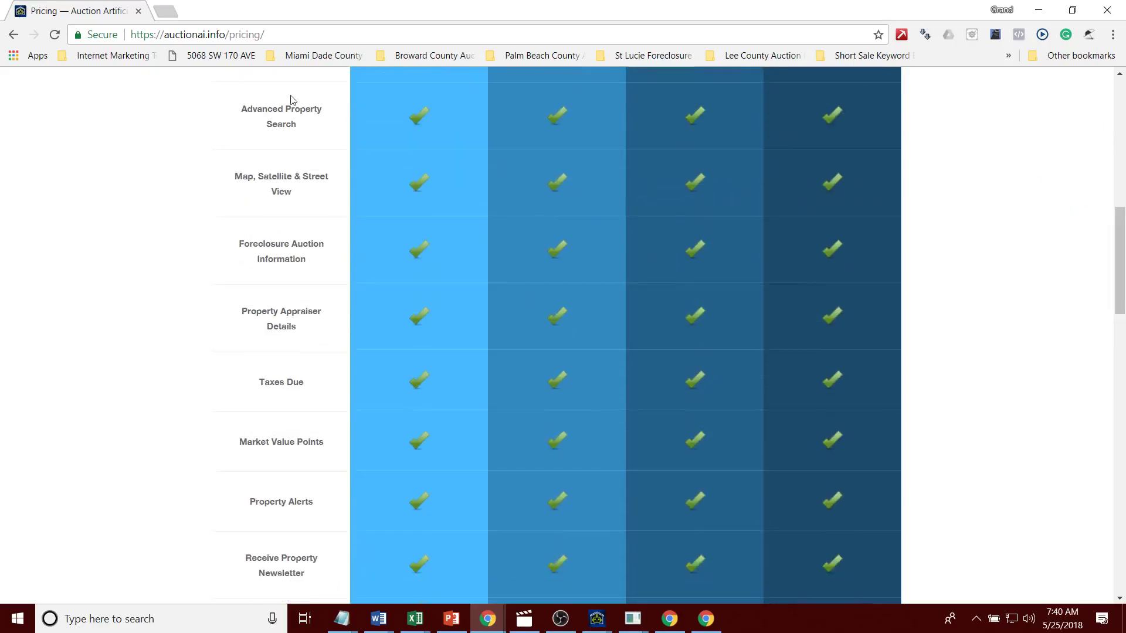
left_click_drag(255, 104, 264, 200)
left_click(313, 112)
left_click(258, 133)
left_click(264, 201)
left_click_drag(243, 107, 293, 209)
left_click(293, 210)
Step: Compare tiers for All Tax Bills, Full Sales History, owner names and Public Record Listings
scroll(1123, 220, "up", 6)
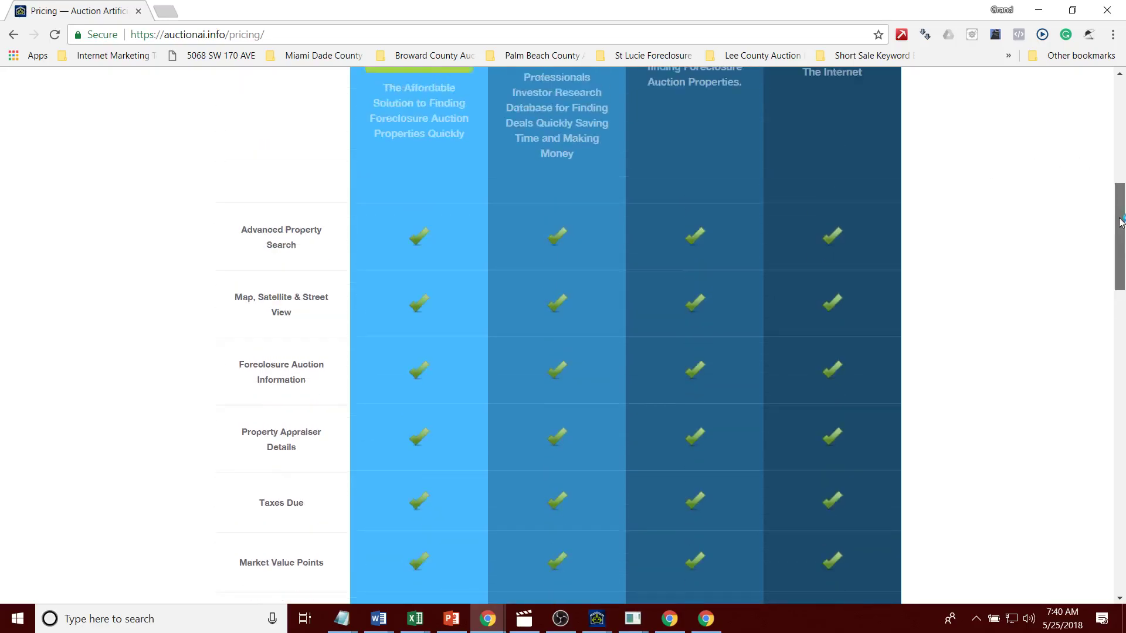
left_click_drag(1110, 191, 1112, 261)
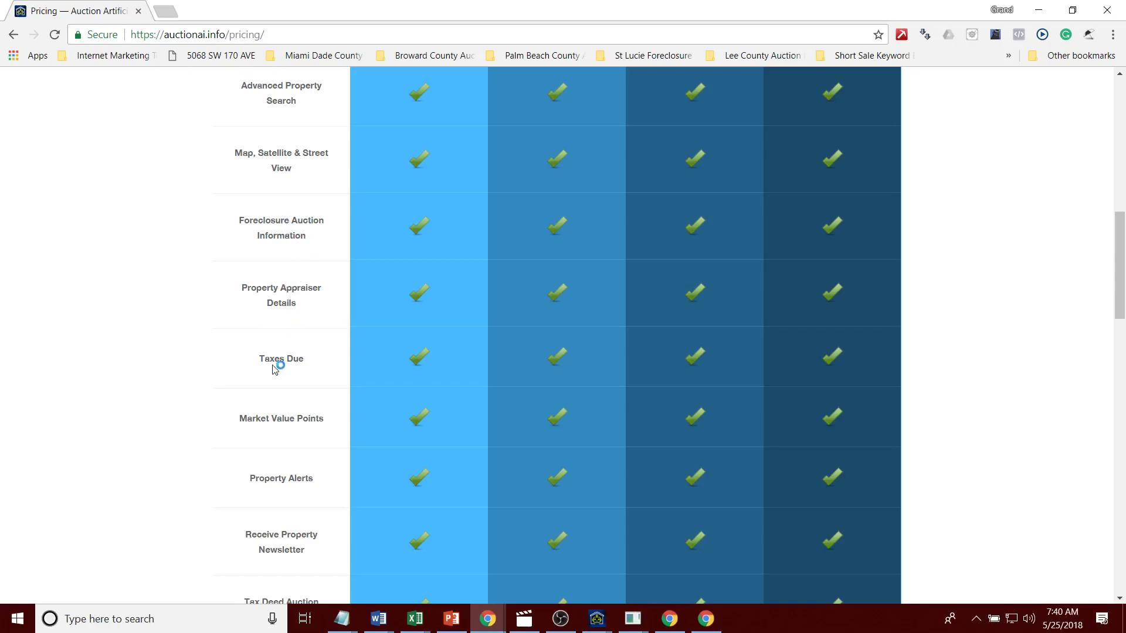
left_click_drag(1118, 308, 1123, 420)
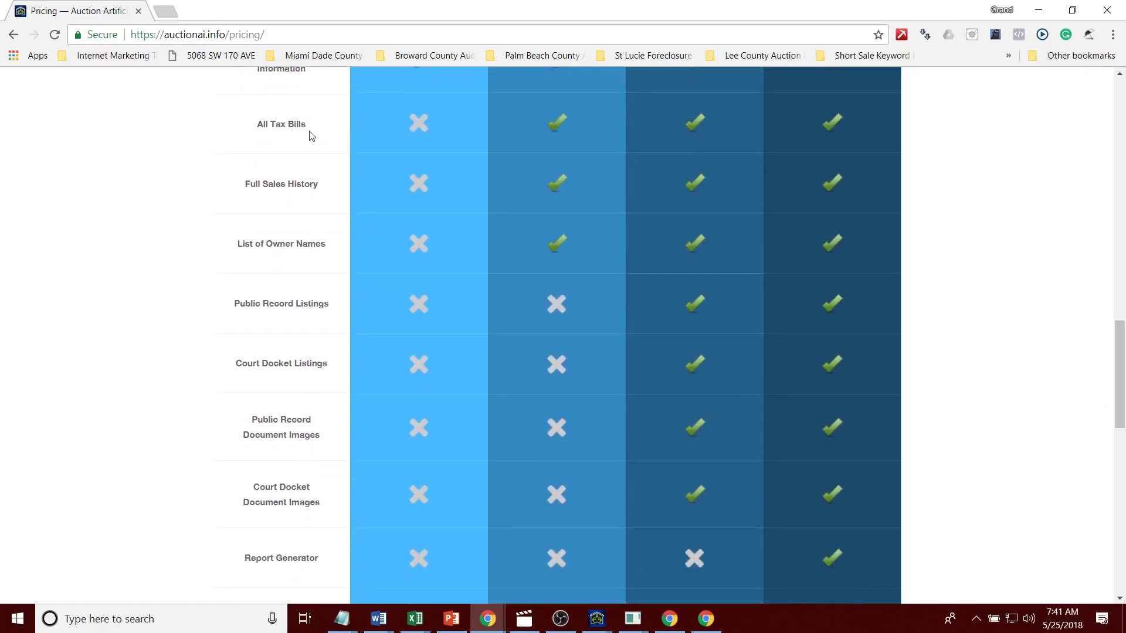
left_click_drag(312, 136, 219, 125)
left_click_drag(303, 193, 237, 209)
left_click_drag(328, 245, 220, 246)
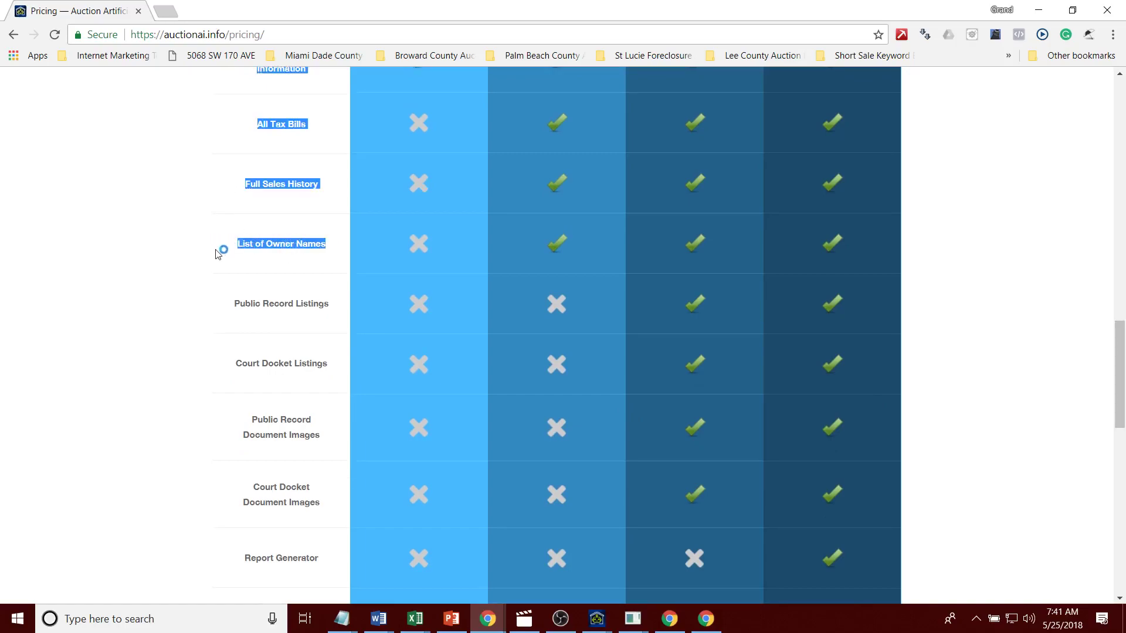
left_click(334, 313)
left_click_drag(333, 309, 191, 306)
left_click(253, 378)
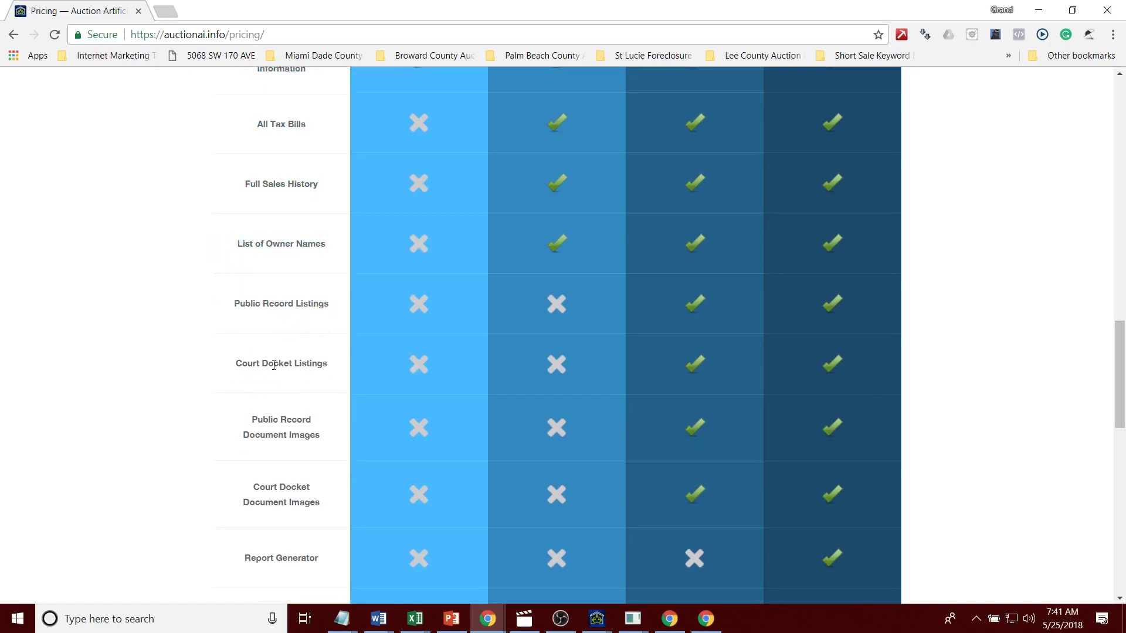
Step: Go to the site login page and edit the address to reach the admin area
left_click_drag(1120, 375, 1106, 76)
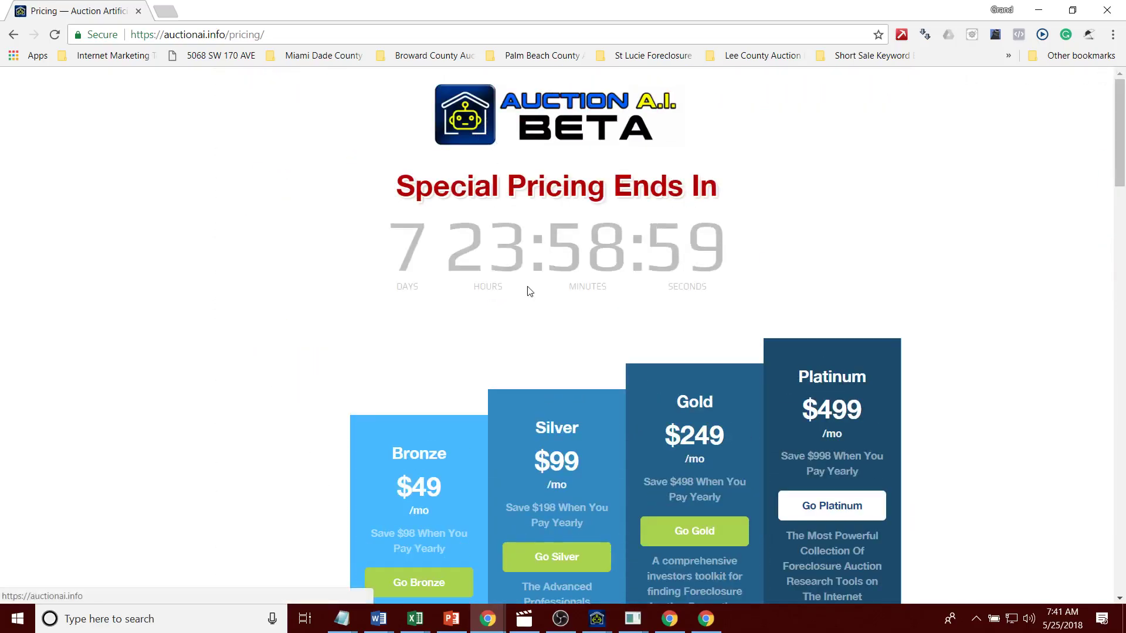
left_click_drag(1121, 182, 879, 83)
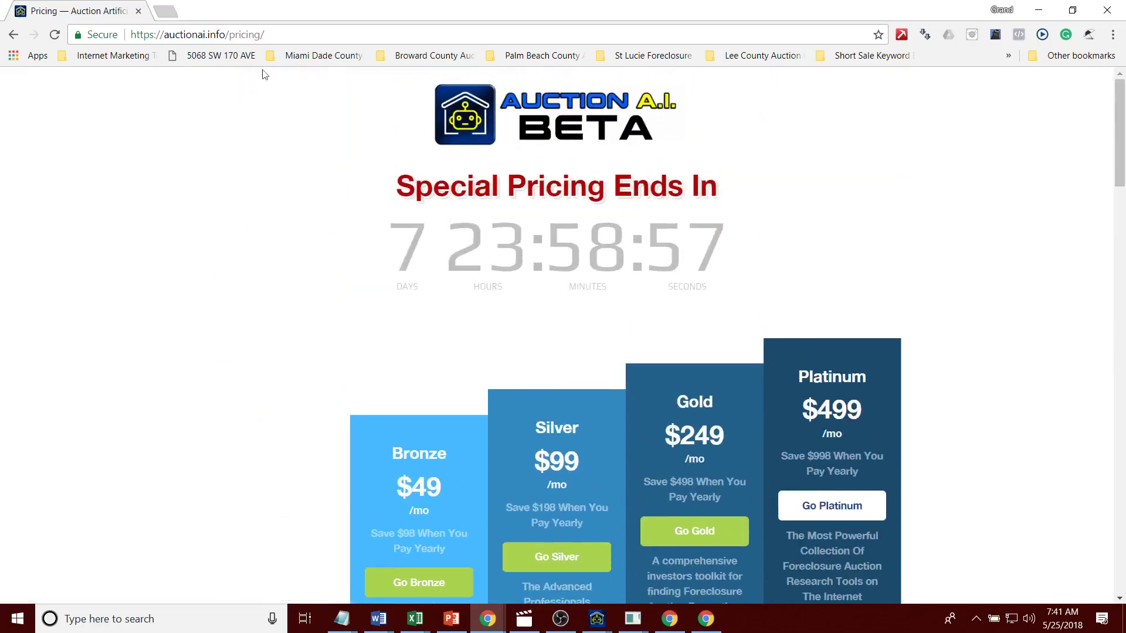
left_click_drag(1116, 153, 1117, 546)
left_click(623, 517)
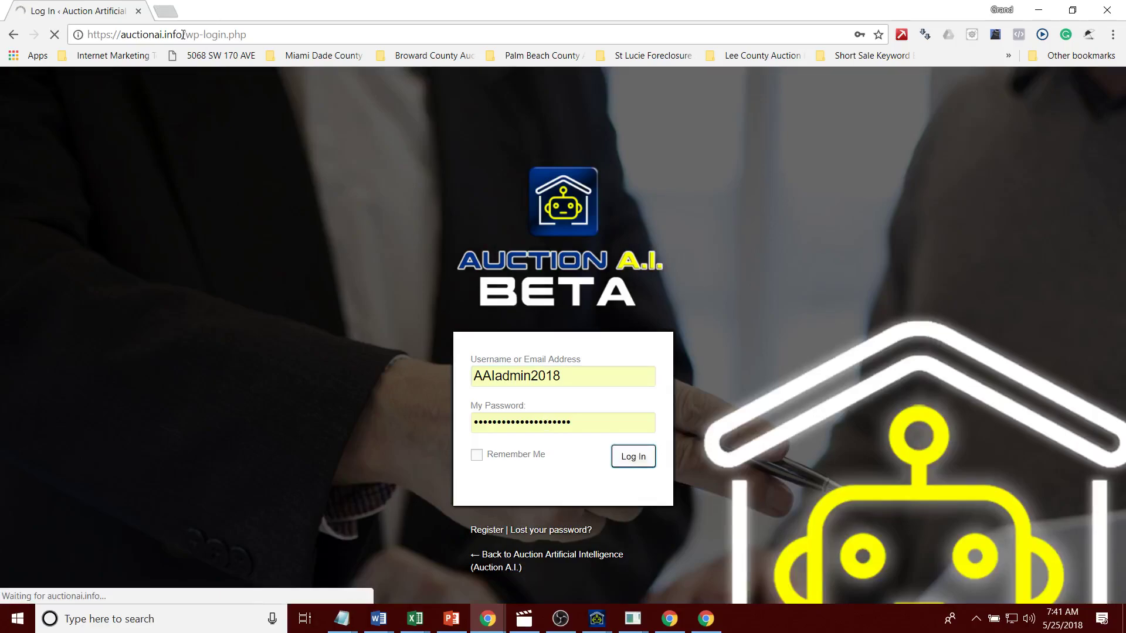
left_click_drag(187, 34, 317, 32)
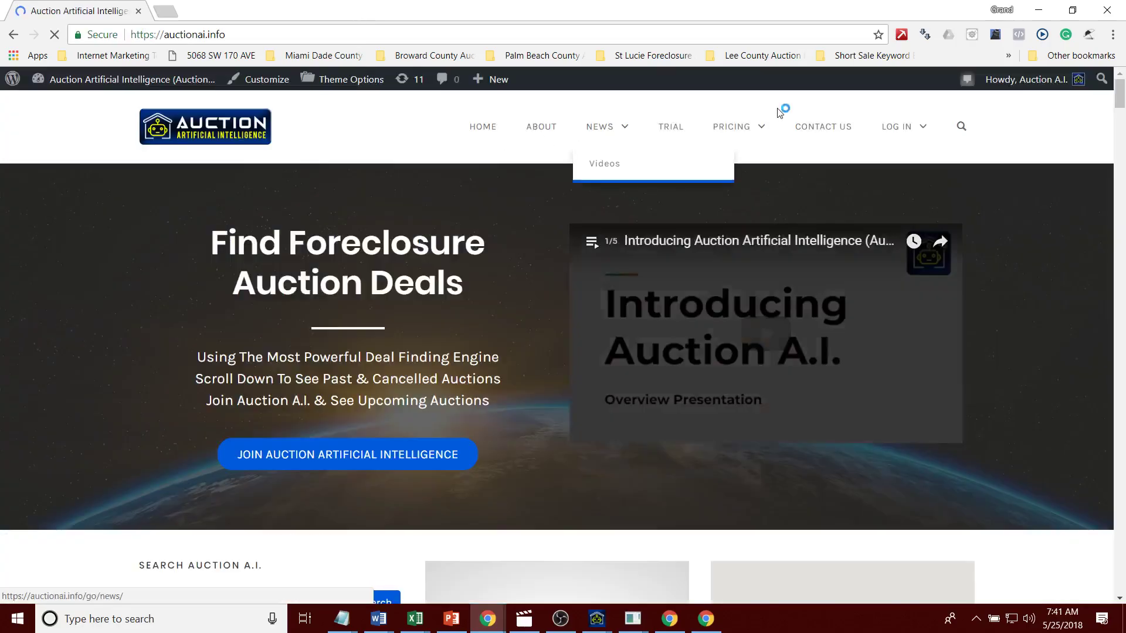
left_click(961, 126)
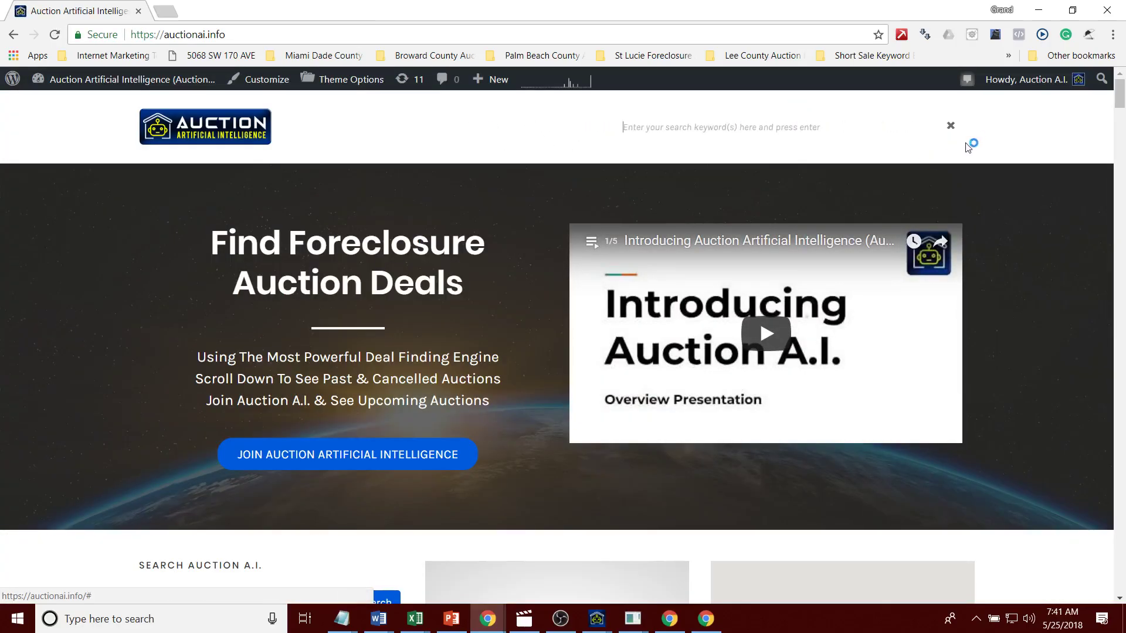
type("494123HH7370")
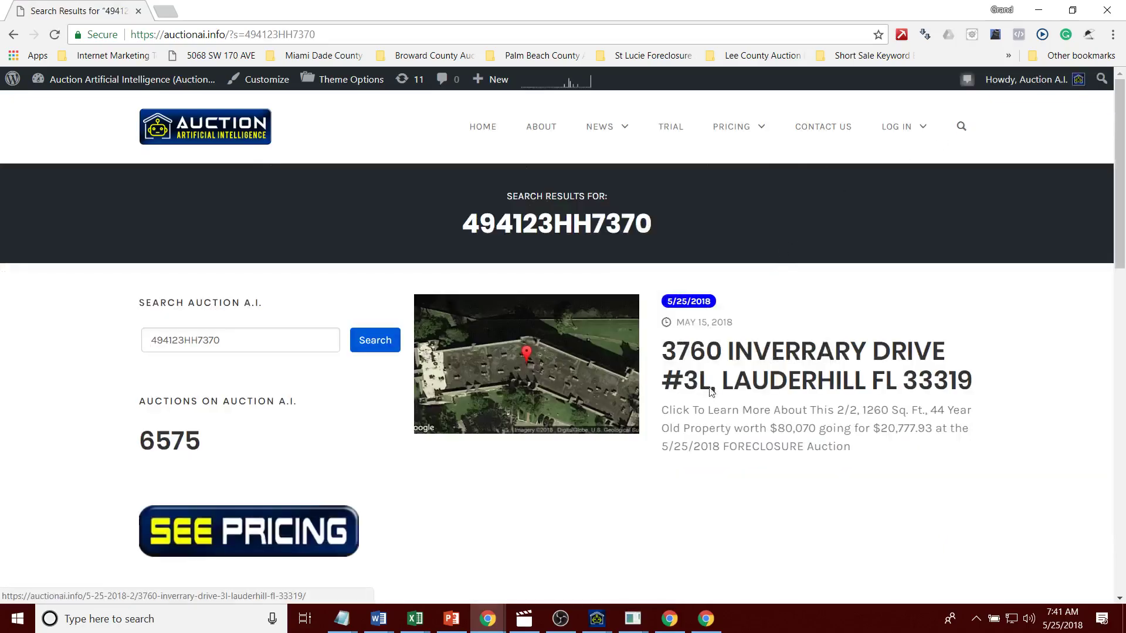
left_click(711, 392)
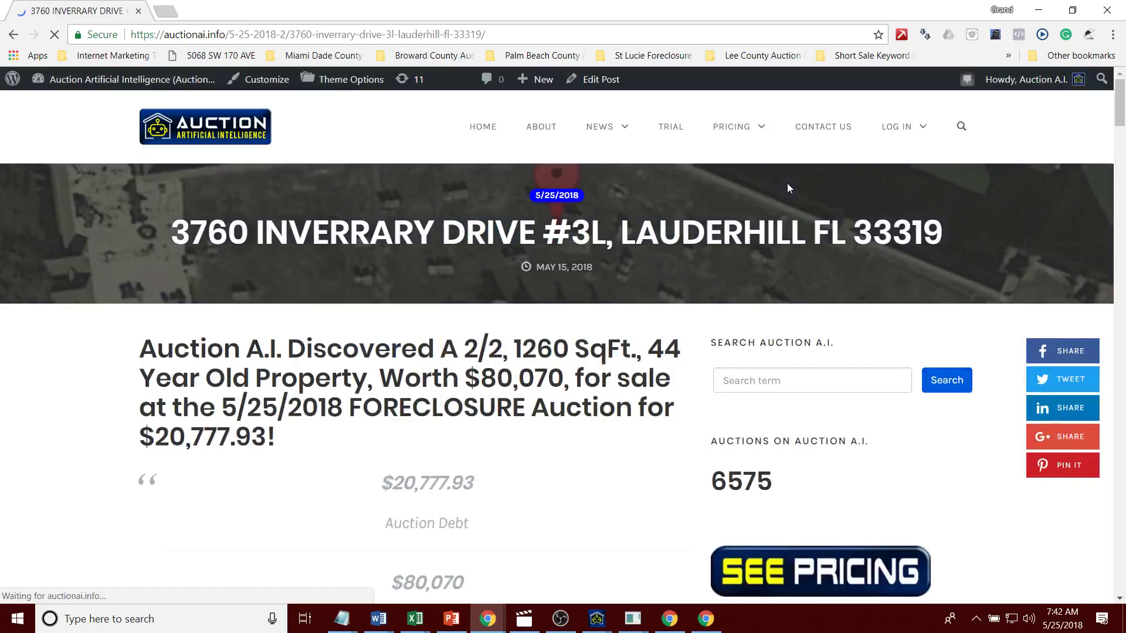
scroll(1085, 134, "down", 5)
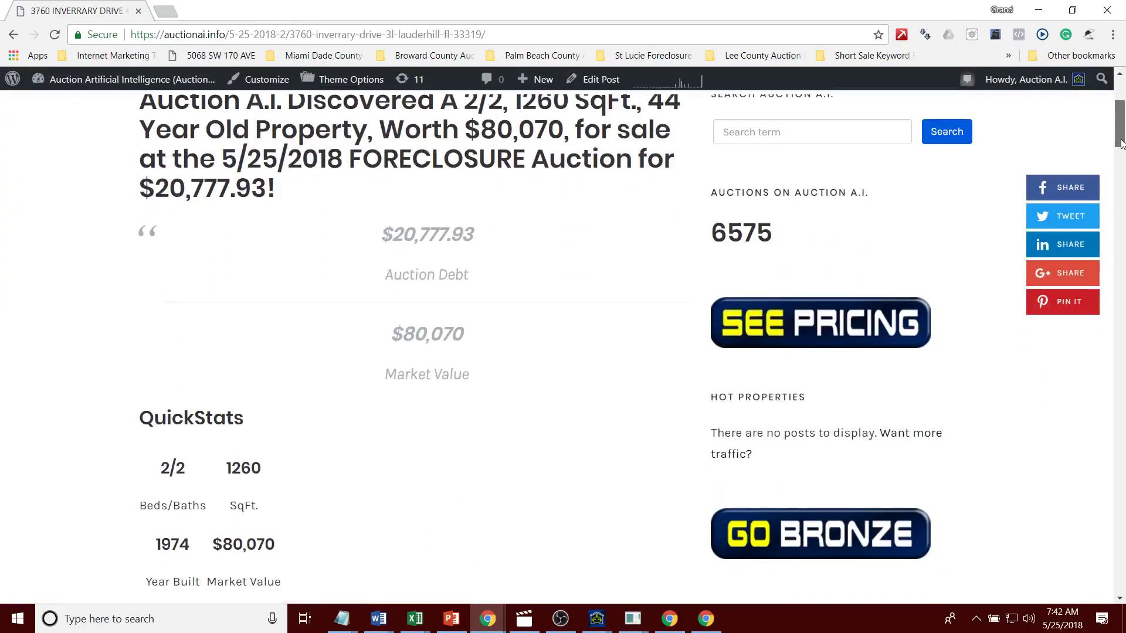
left_click_drag(1121, 149, 1121, 189)
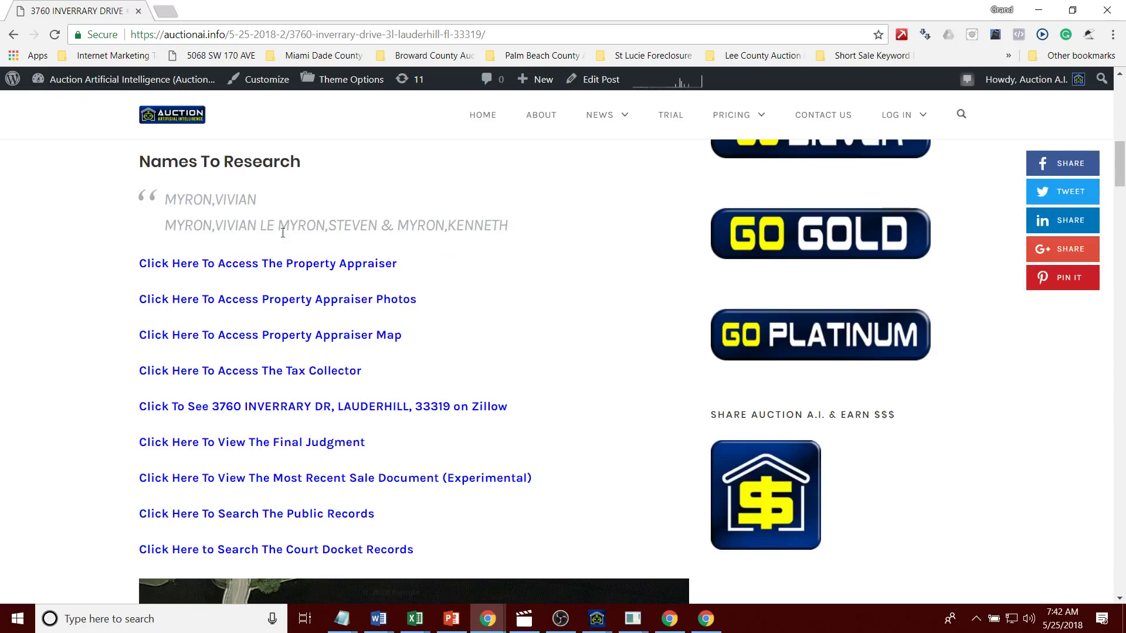
Step: Open all nine research links, from appraiser record to court docket, in new tabs
middle_click(277, 268)
middle_click(274, 301)
left_click(277, 336, "ctrl")
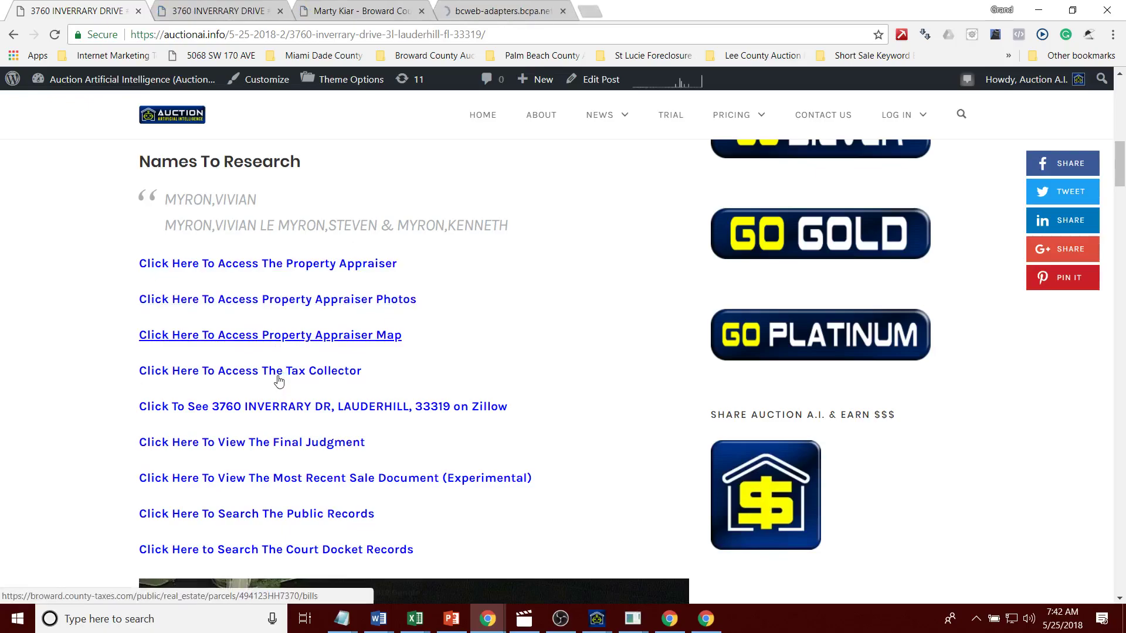
left_click(279, 371, "ctrl")
left_click(279, 407, "ctrl")
left_click(280, 443, "ctrl")
left_click(281, 480, "ctrl")
left_click(282, 515, "ctrl")
left_click(278, 550, "ctrl")
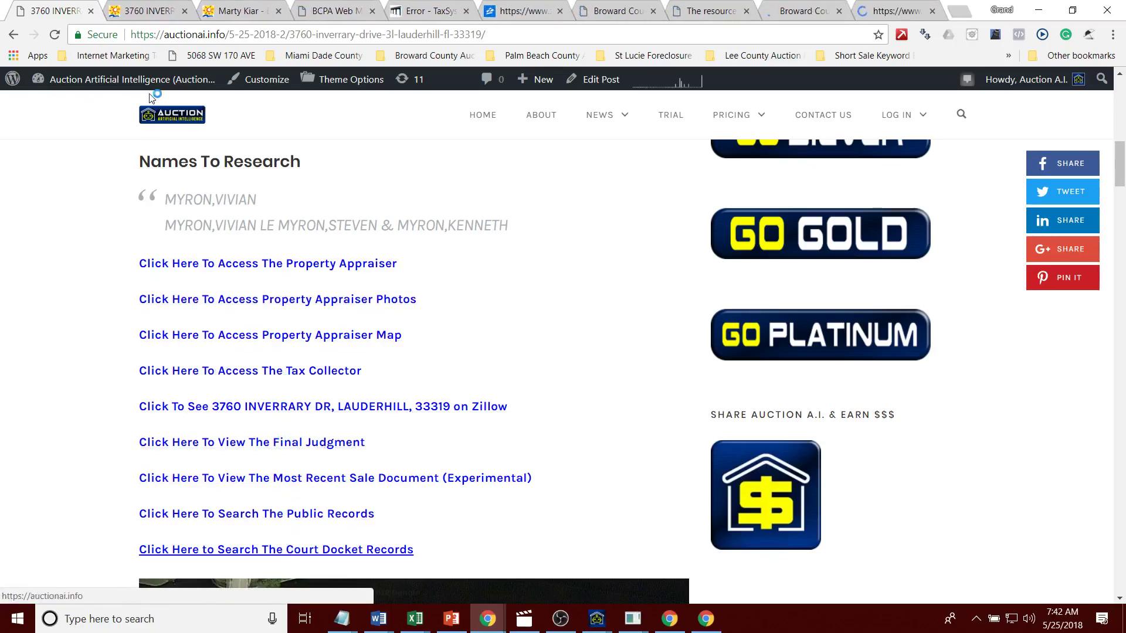
Step: In the appraiser record, open Photographs in a new tab and scroll to Sales History
left_click(138, 13)
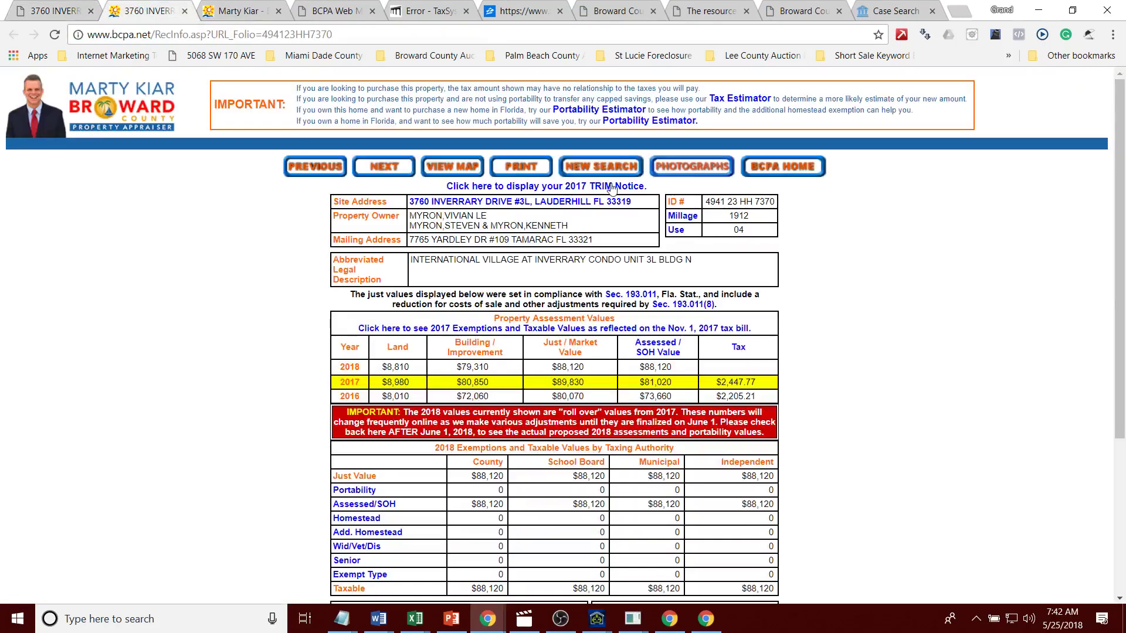
right_click(693, 158)
left_click(756, 170)
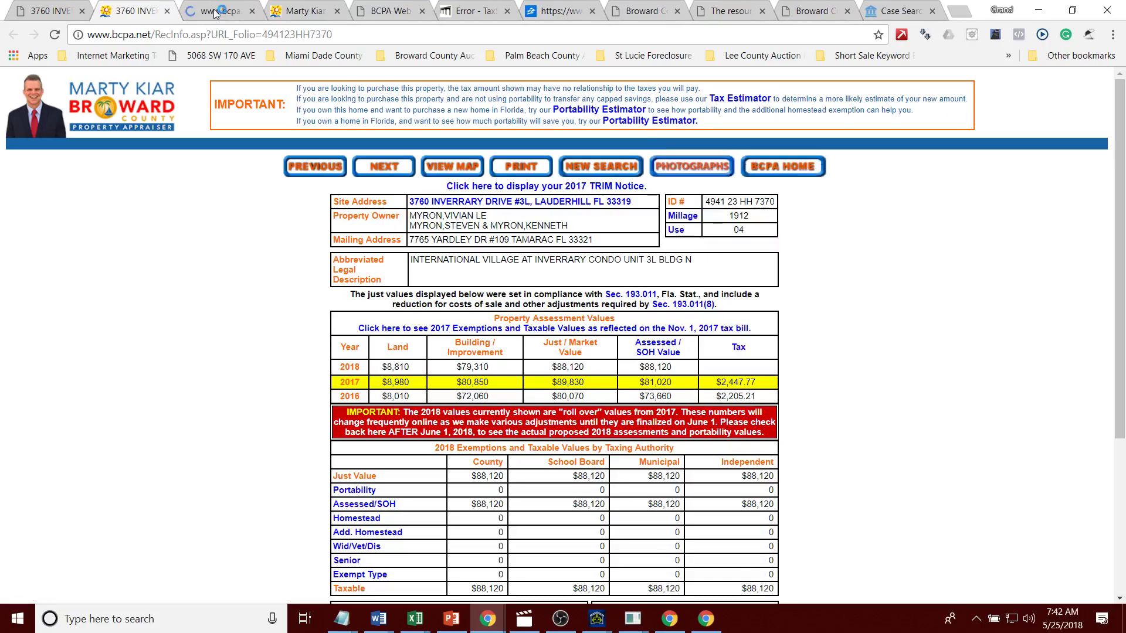
left_click(220, 11)
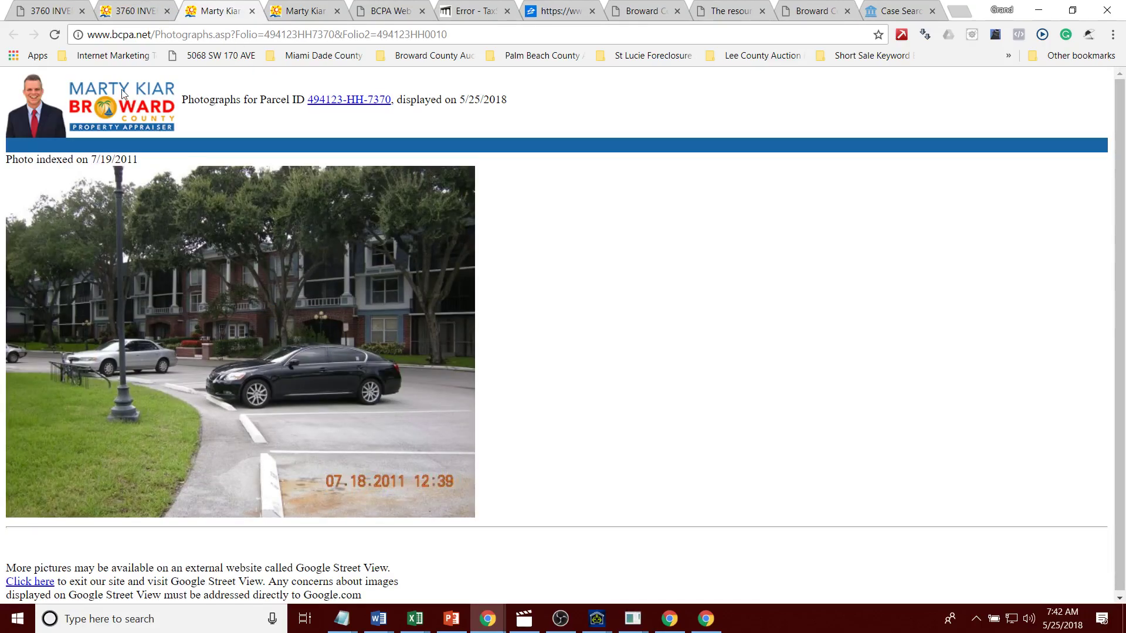
left_click(132, 8)
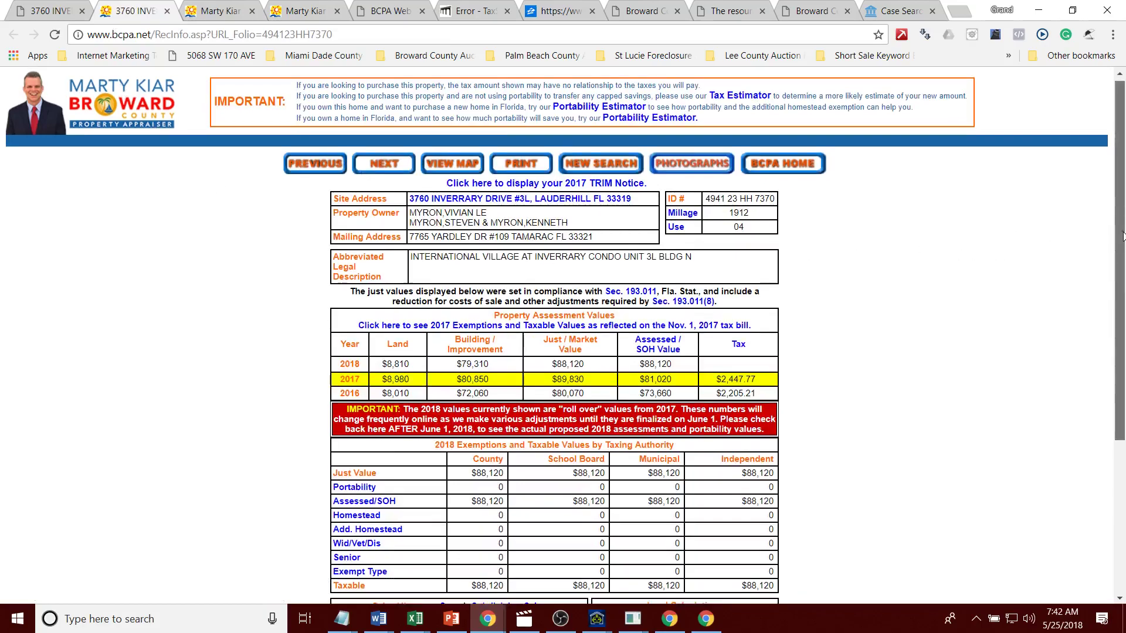
left_click_drag(1121, 192, 1124, 335)
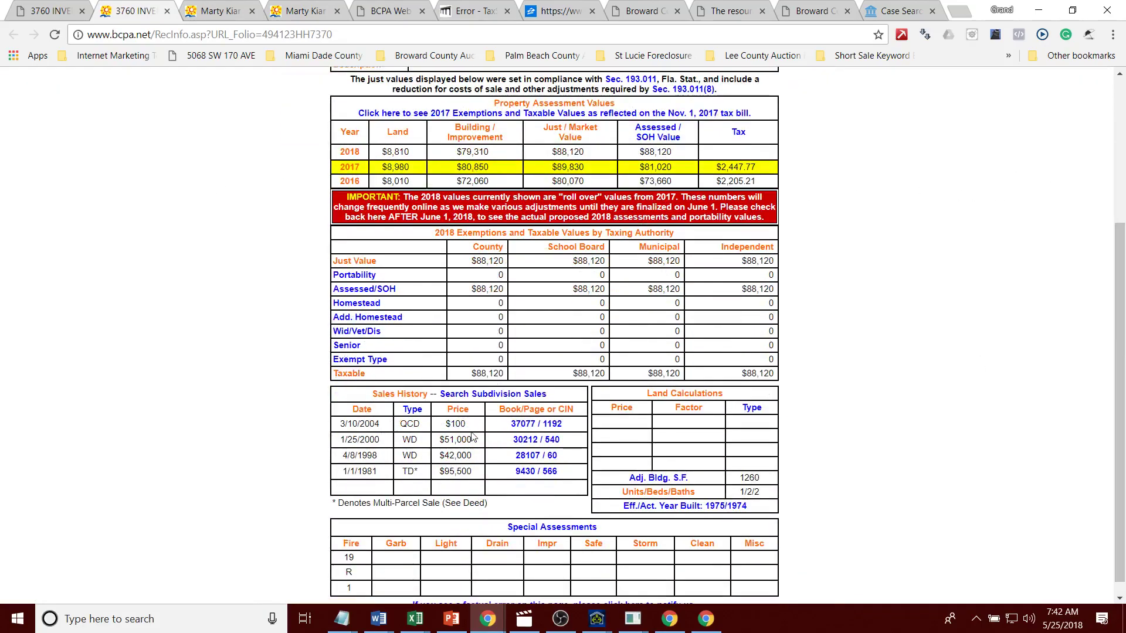
Step: View the property photo, then close the duplicate appraiser, photographs and parcel map tabs
left_click(297, 18)
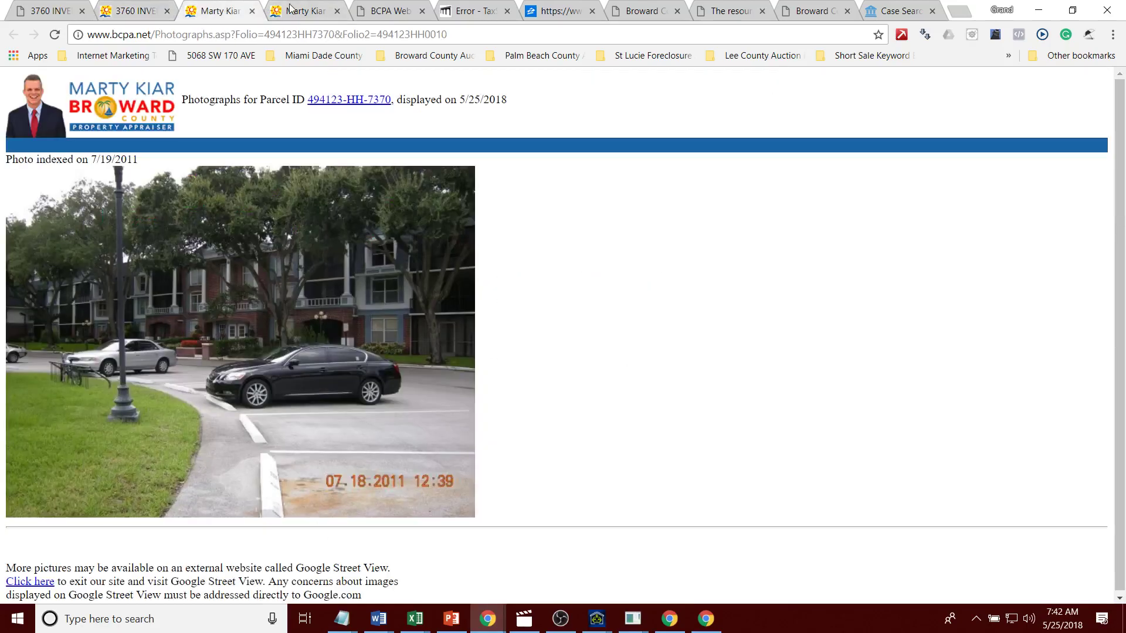
left_click(253, 11)
left_click(253, 11)
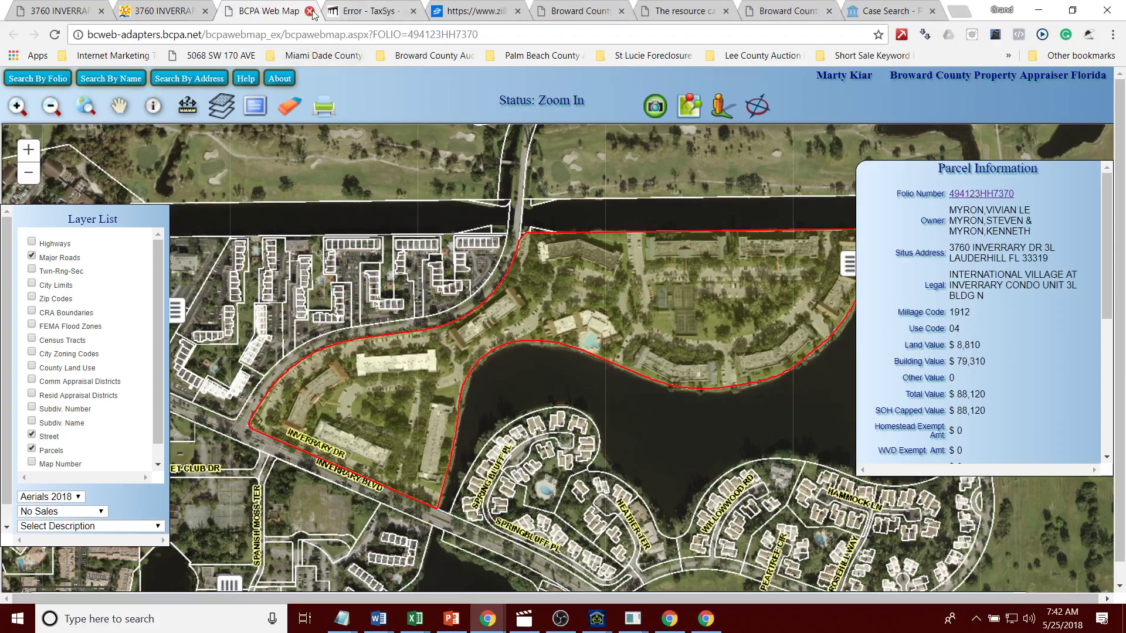
left_click(309, 12)
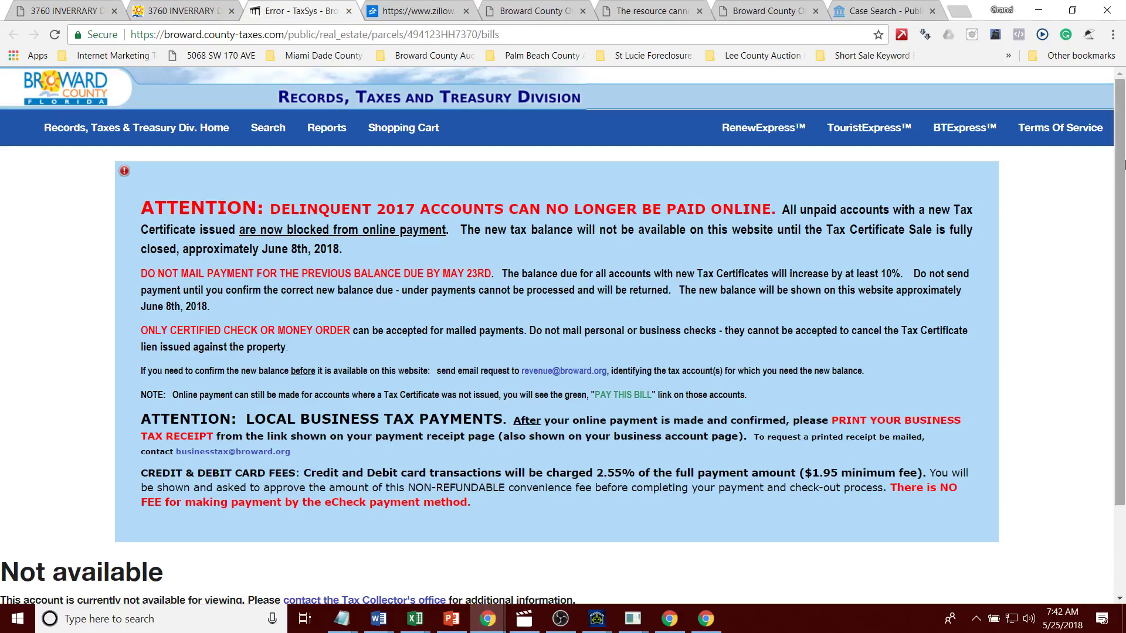
Step: Open TaxSys via the Broward County Auc bookmark and search the pasted parcel number
left_click_drag(1119, 275, 1116, 372)
scroll(1105, 328, "up", 2)
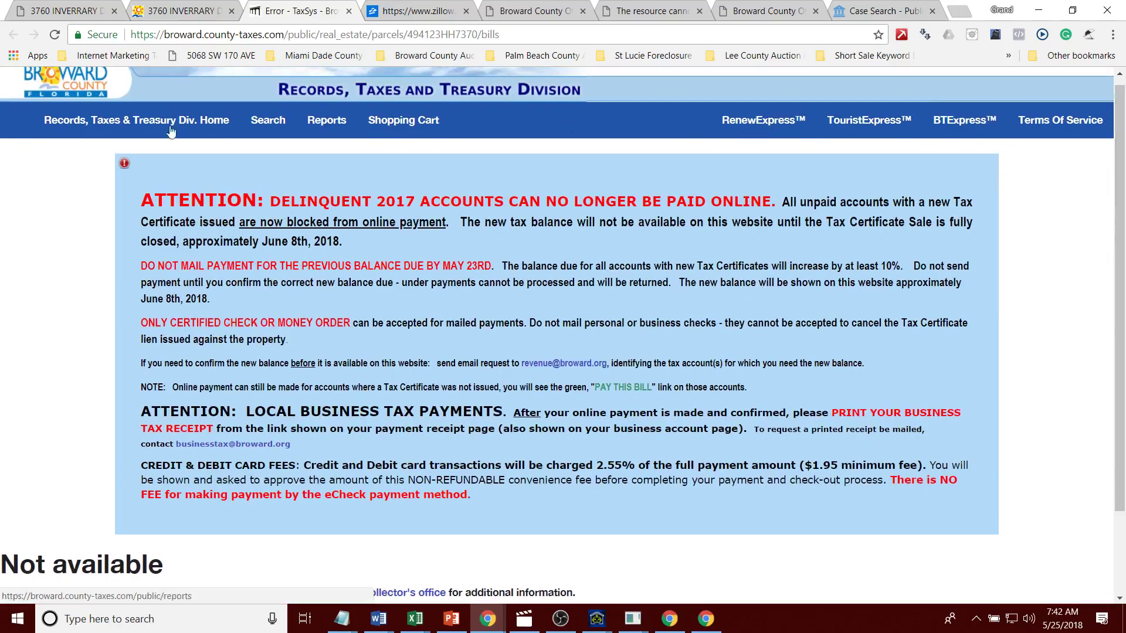
left_click(111, 120)
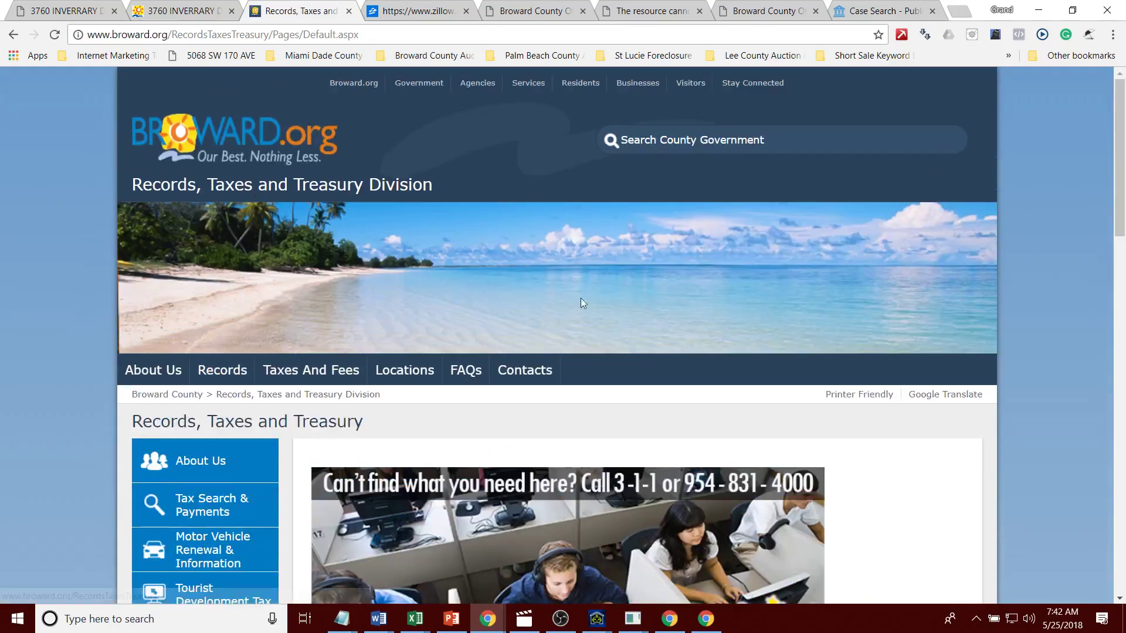
left_click(426, 55)
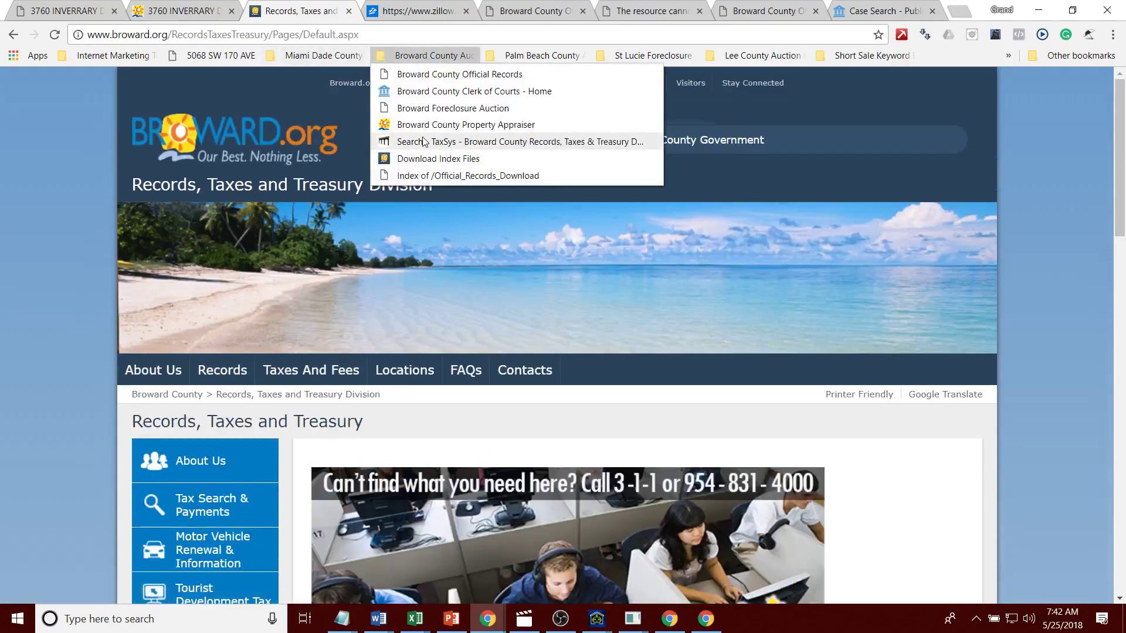
left_click(428, 141)
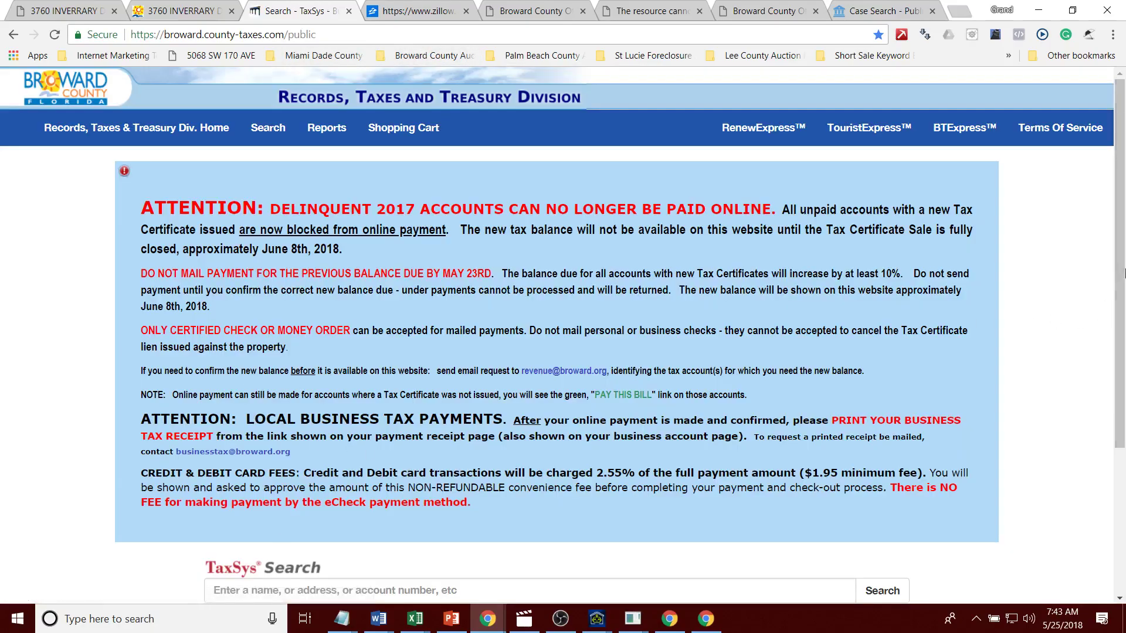
scroll(558, 385, "down", 4)
left_click(558, 385)
key("Return")
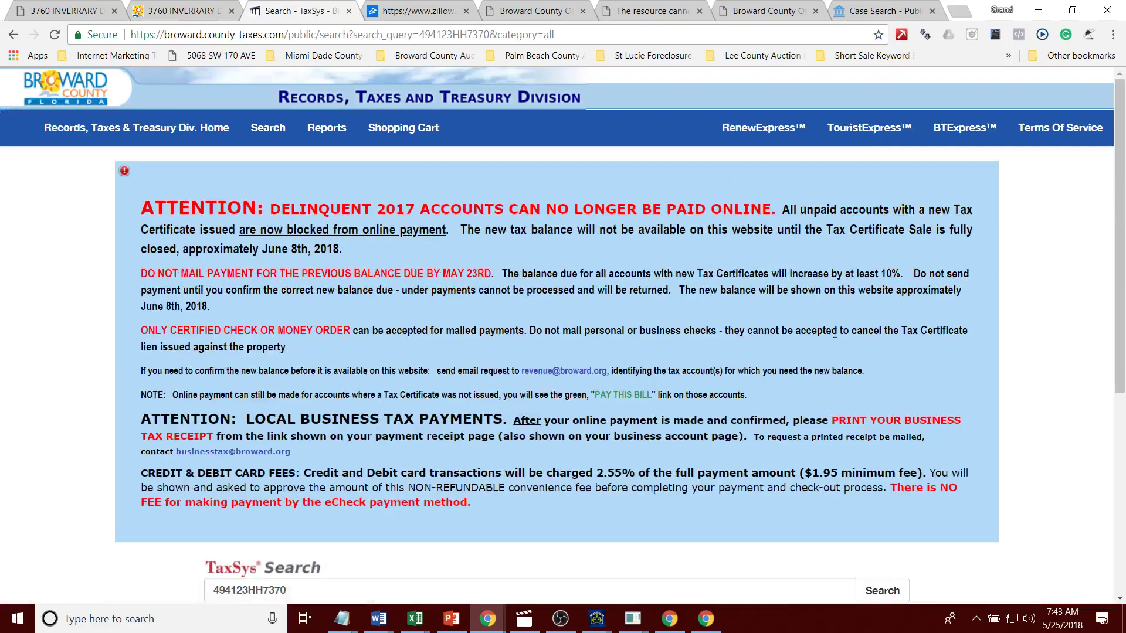
Step: Check the parcel's bill notes and bills page, then return to the Auction A.I. results
scroll(1107, 253, "down", 5)
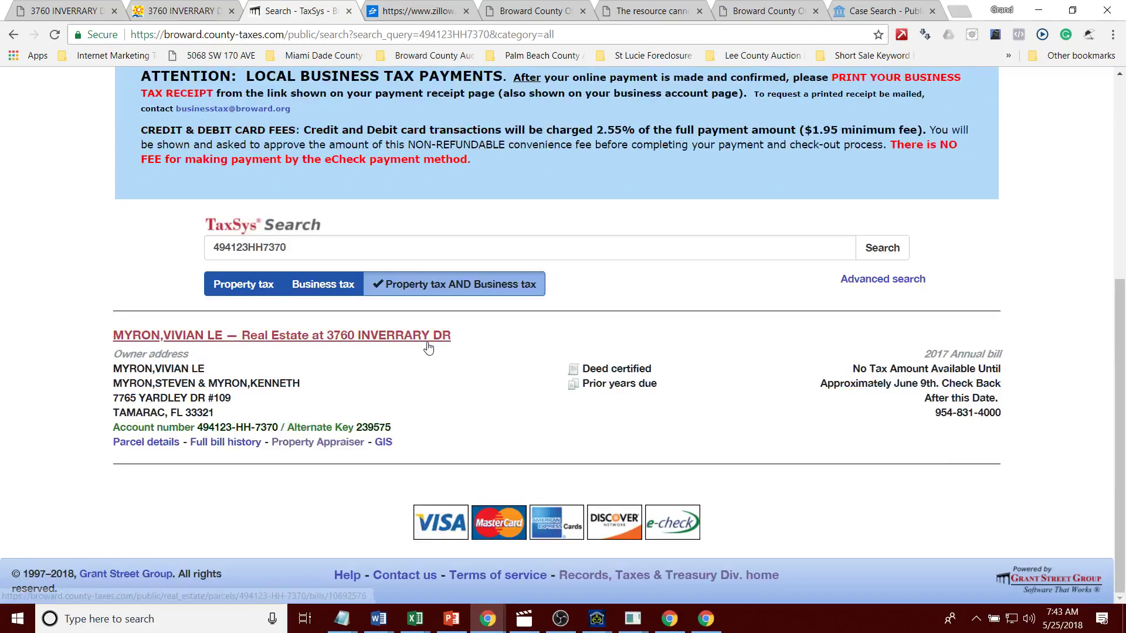
scroll(1121, 352, "down", 2)
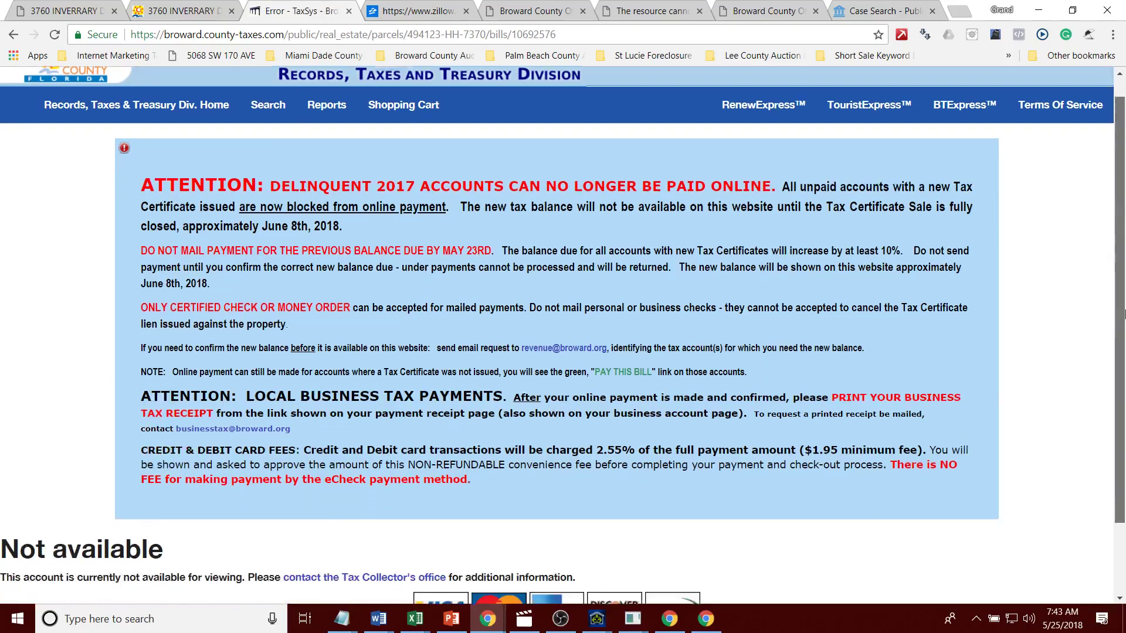
scroll(1120, 227, "up", 1)
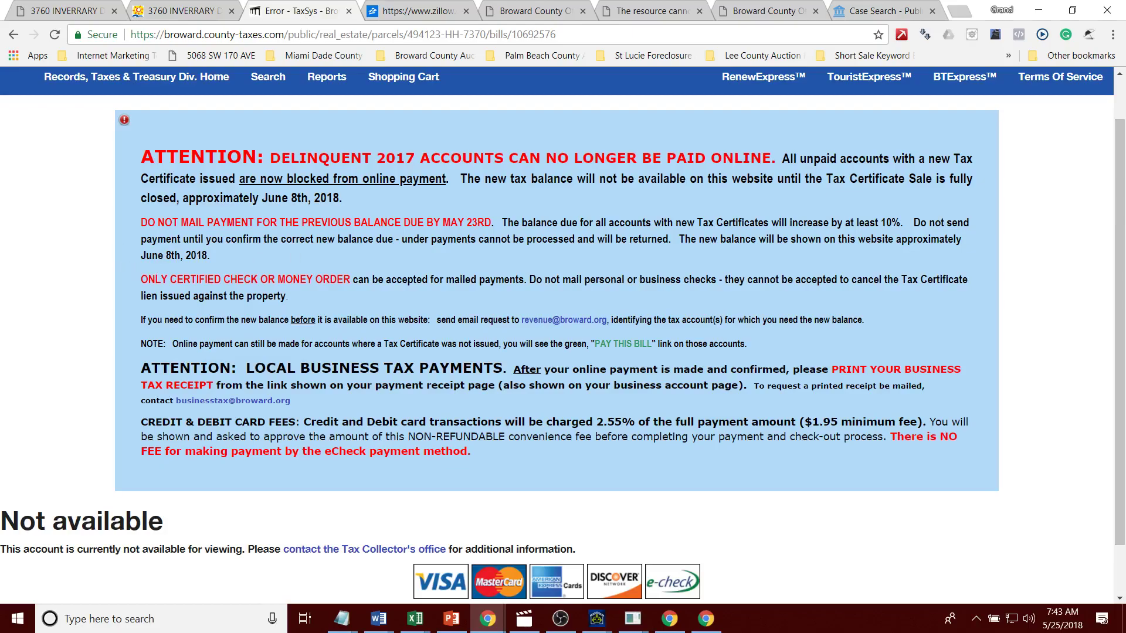
left_click(13, 35)
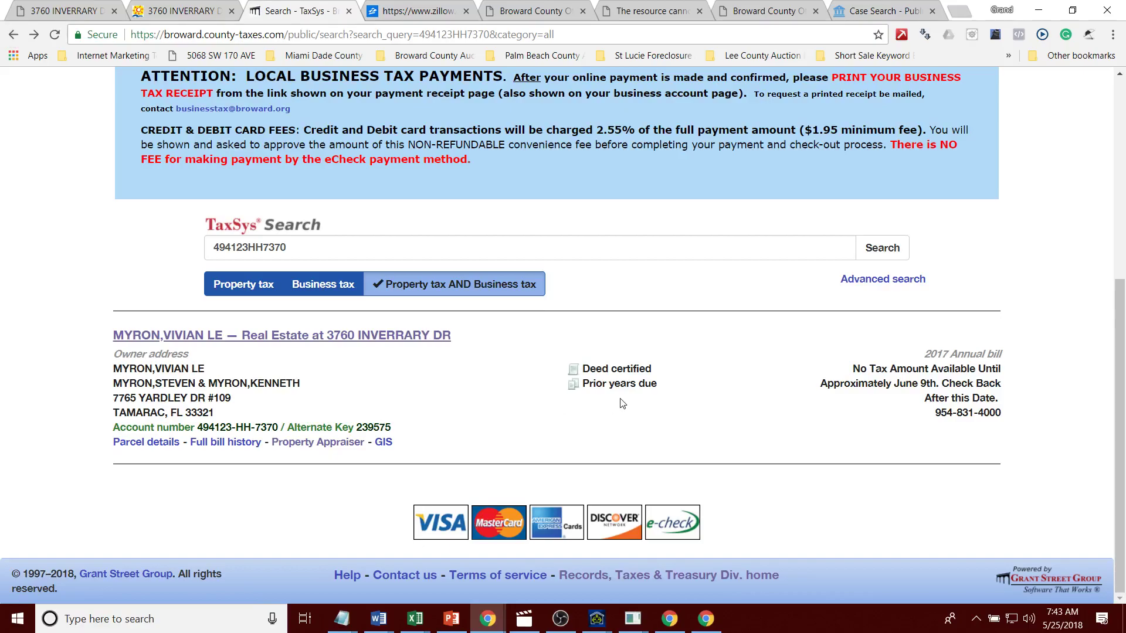
left_click_drag(853, 369, 1008, 415)
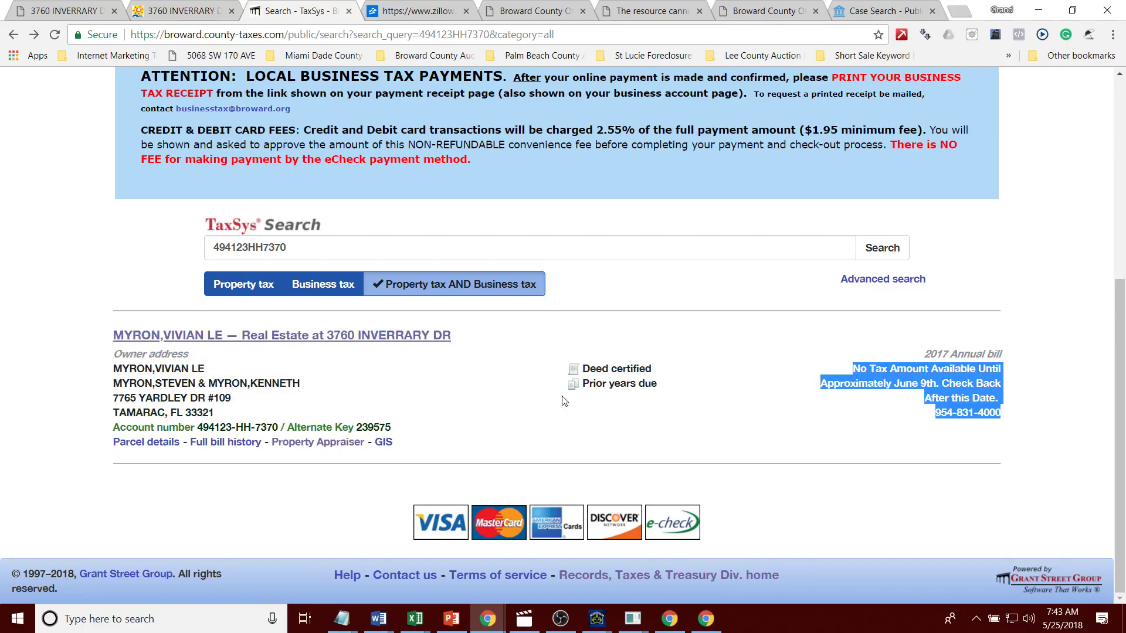
left_click_drag(652, 370, 535, 449)
left_click(225, 443)
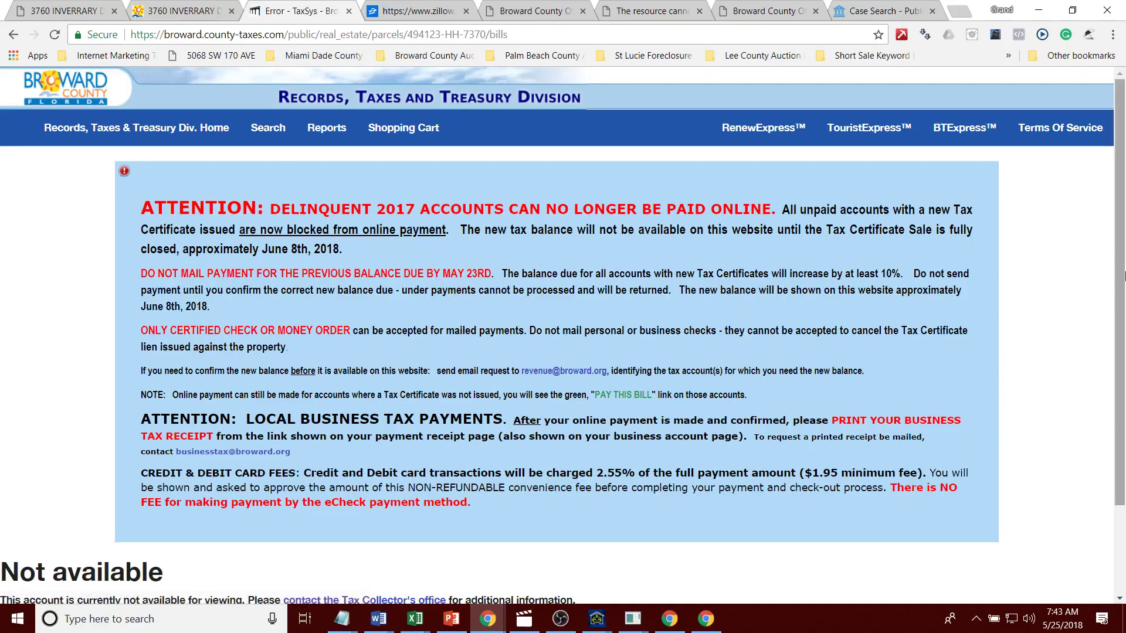
scroll(158, 350, "down", 2)
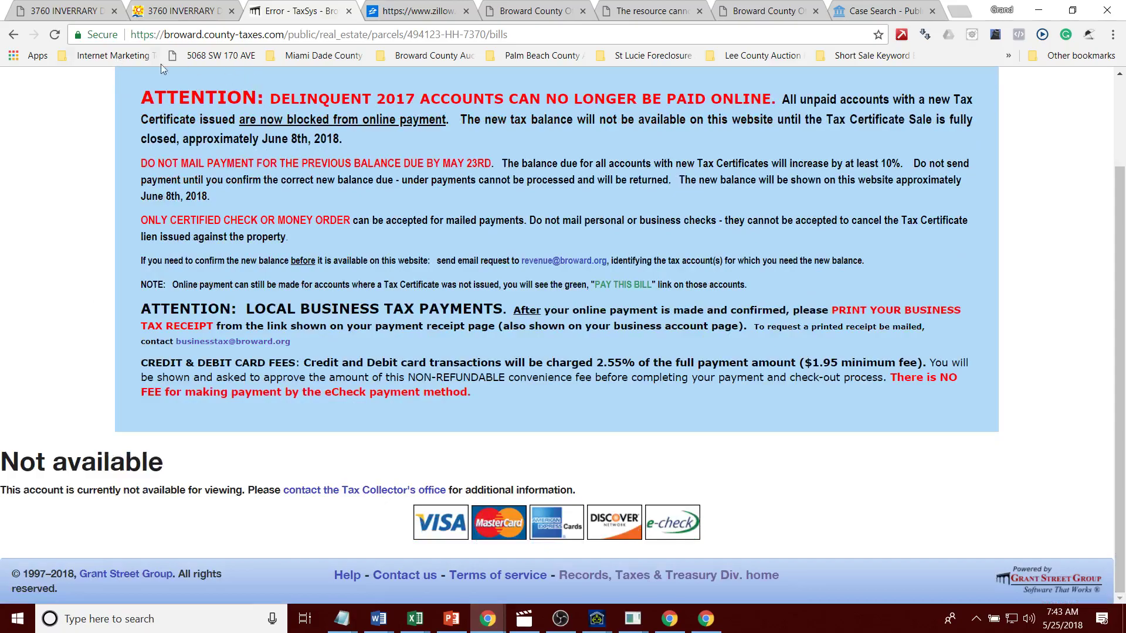
left_click(15, 18)
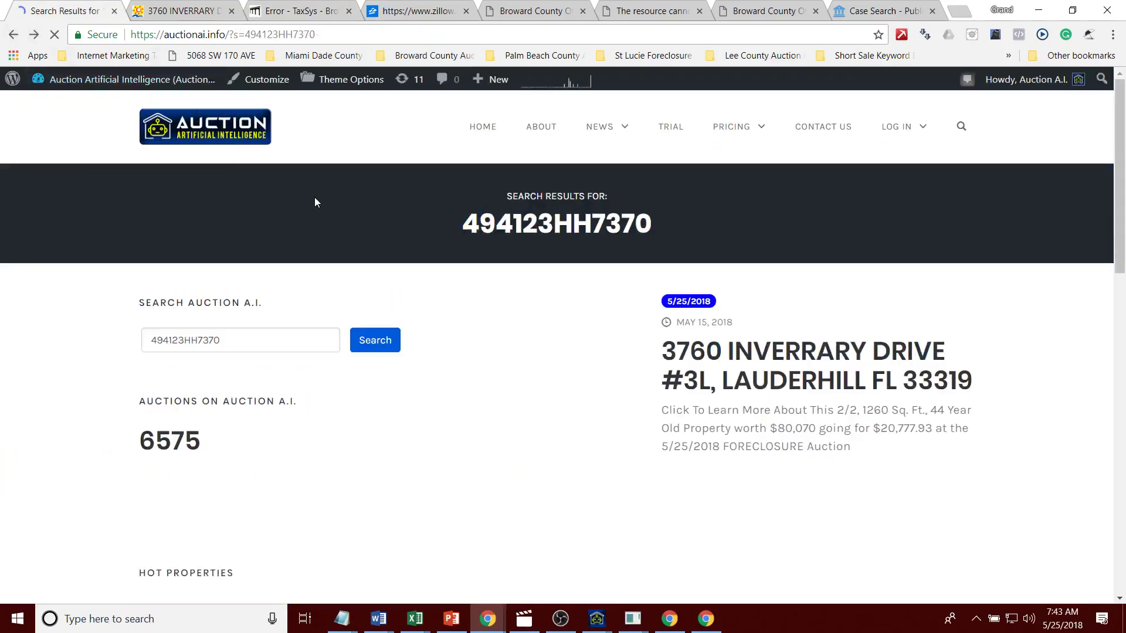
Step: Switch to the Zillow tab and pass its reCAPTCHA human verification check
left_click(34, 34)
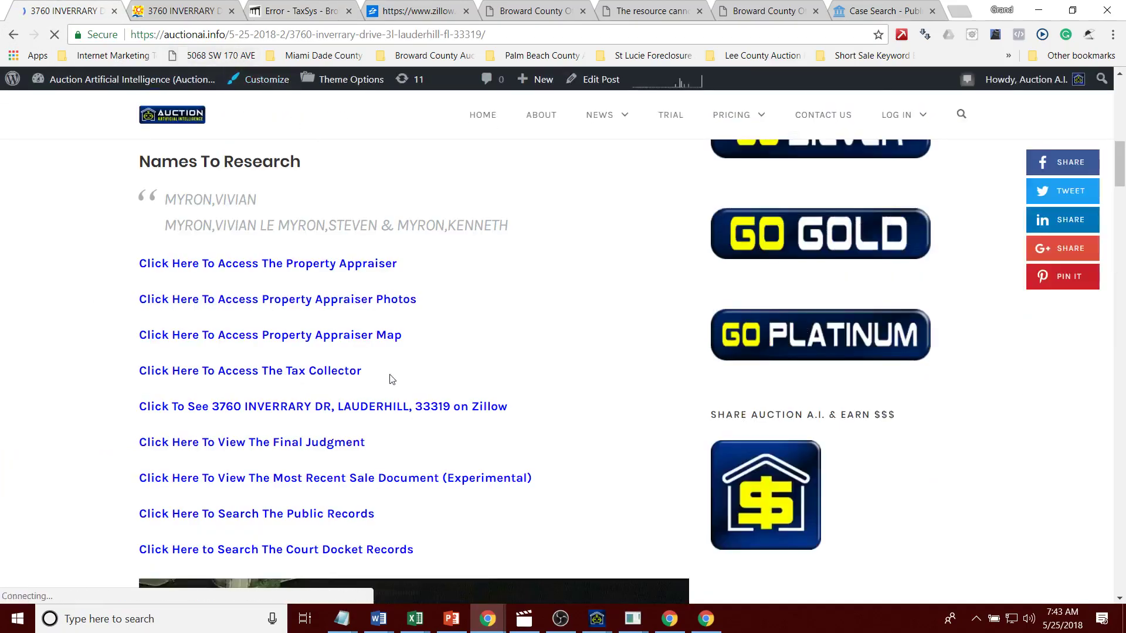
left_click(432, 10)
left_click(468, 249)
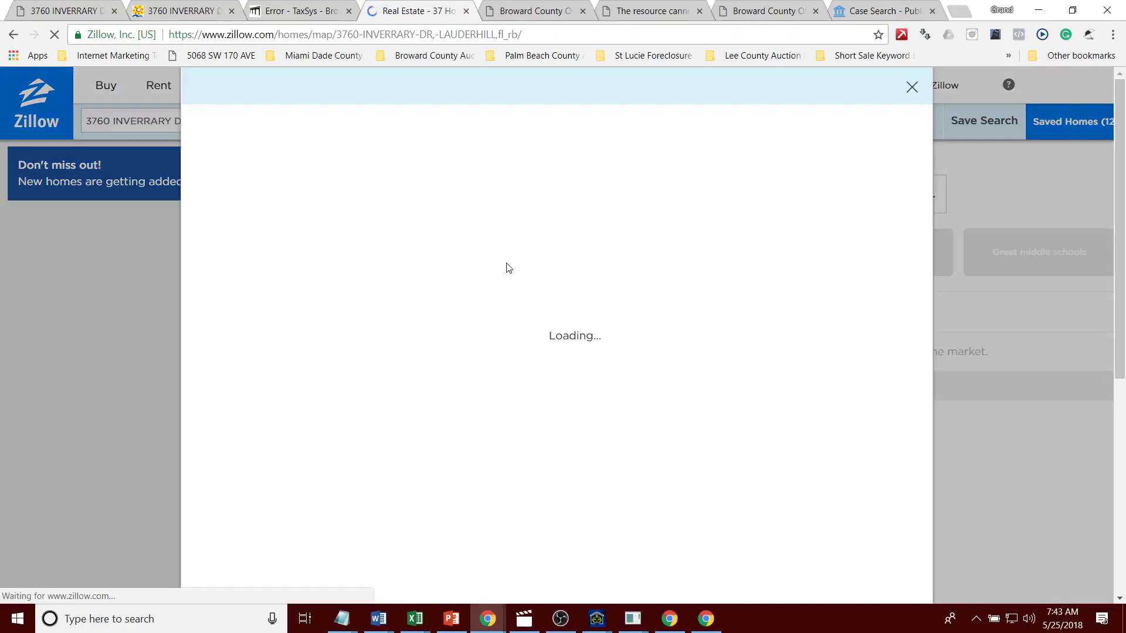
Step: Add ' 3l' to the Zillow URL to load the listing for unit 3L
left_click(435, 35)
double_click(434, 35)
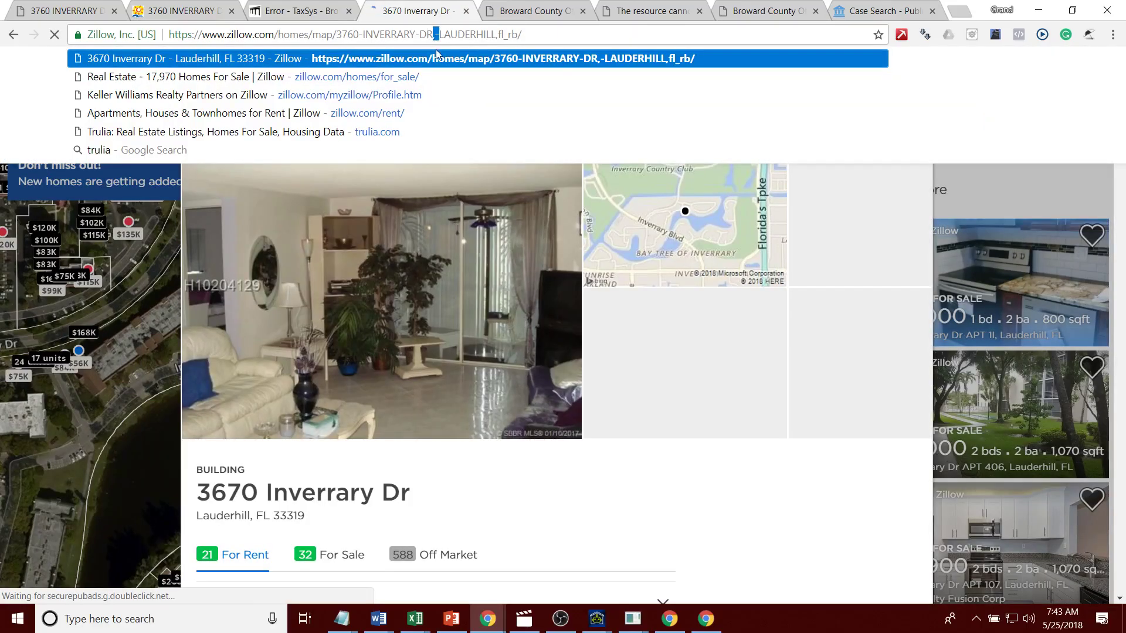
key("Left")
type("3l")
key("Return")
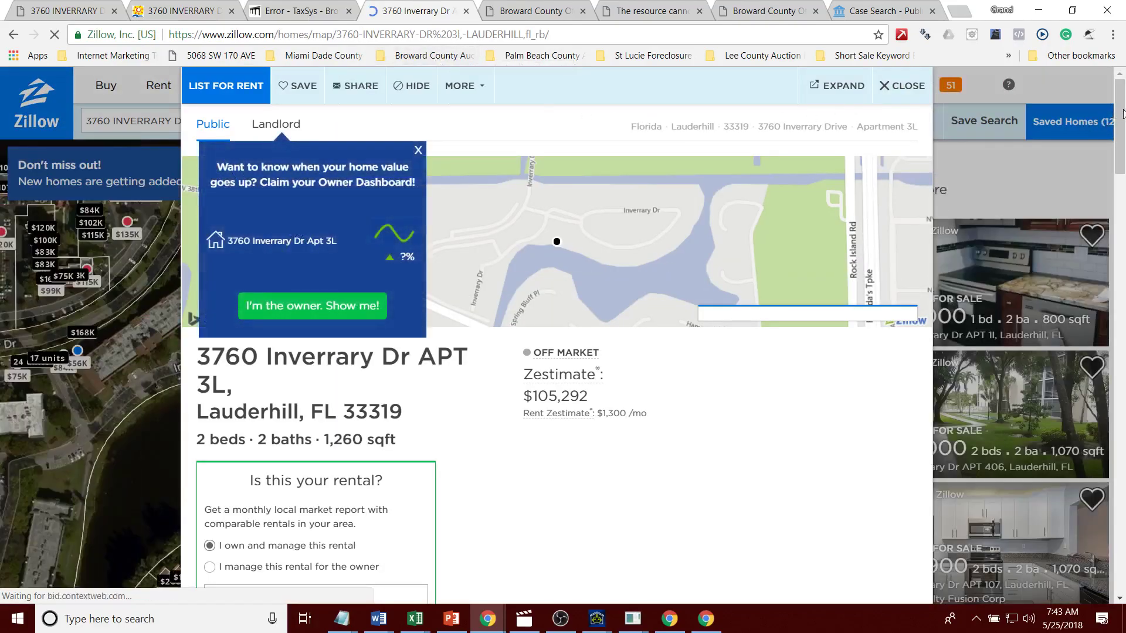
Step: Expand the $105,292 Zestimate details, then select the owner's name in the final judgment
scroll(1122, 126, "down", 1)
left_click_drag(1122, 126, 1123, 279)
scroll(264, 361, "down", 4)
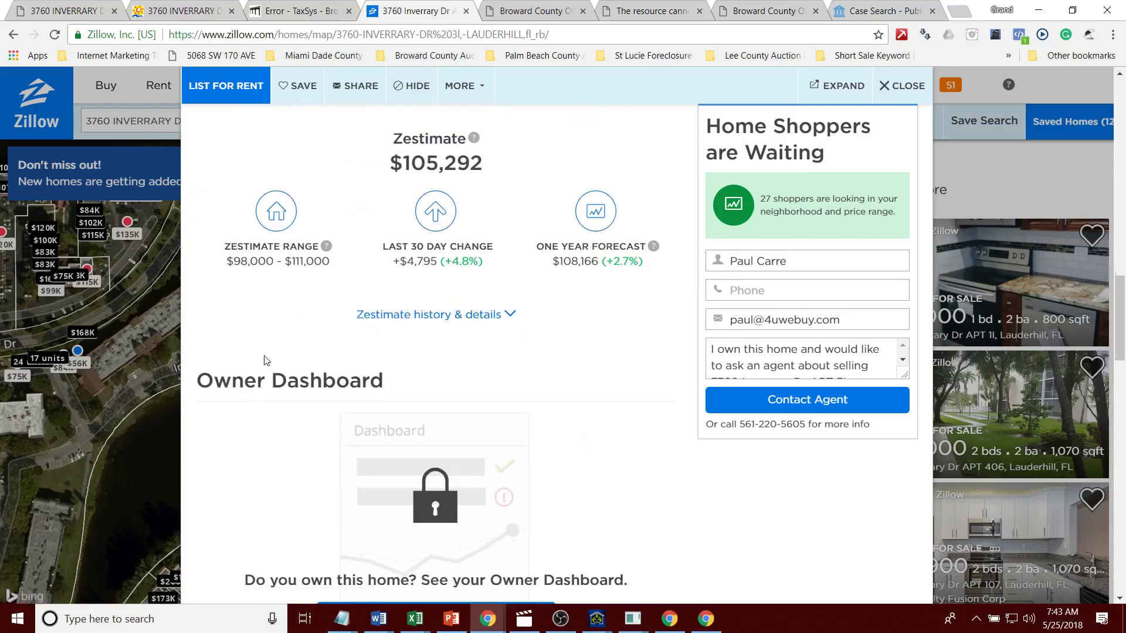
left_click(385, 317)
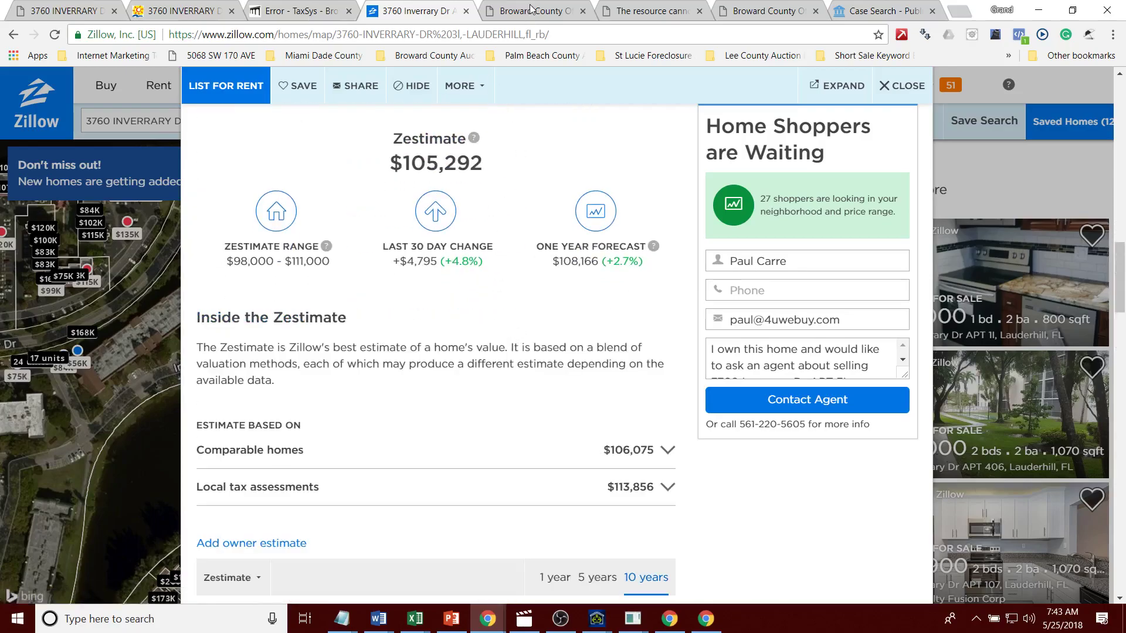
left_click(531, 10)
left_click_drag(148, 330, 76, 330)
key("ctrl+c")
Step: Search official records for the pasted owner's name, sorted by Record Date newest first
left_click(117, 98)
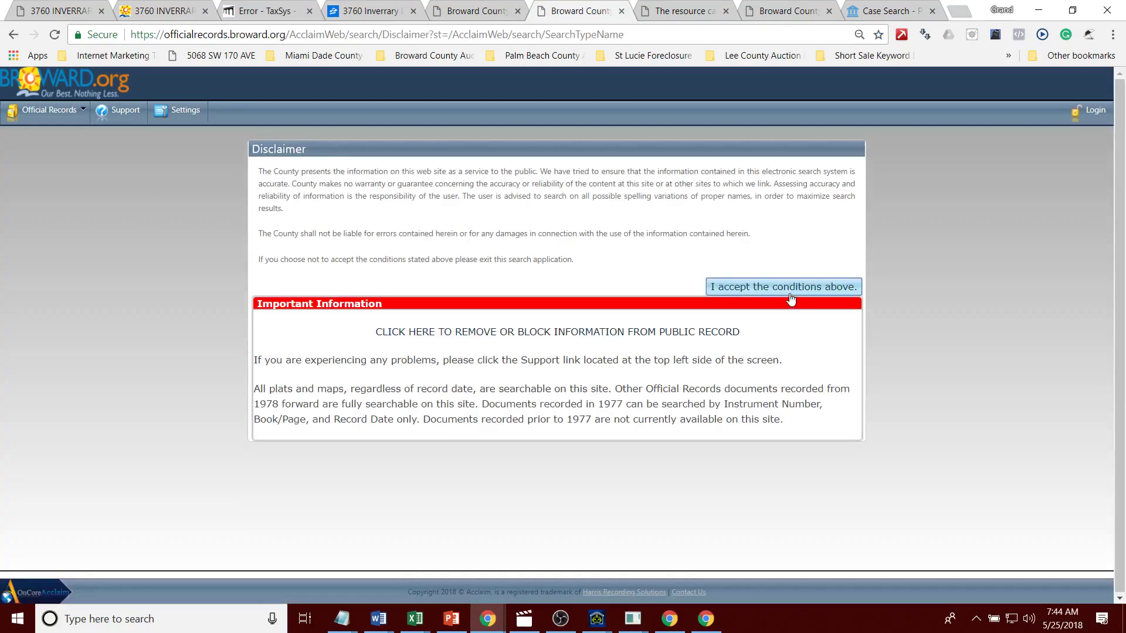
left_click(787, 292)
key("ctrl+v")
left_click(851, 251)
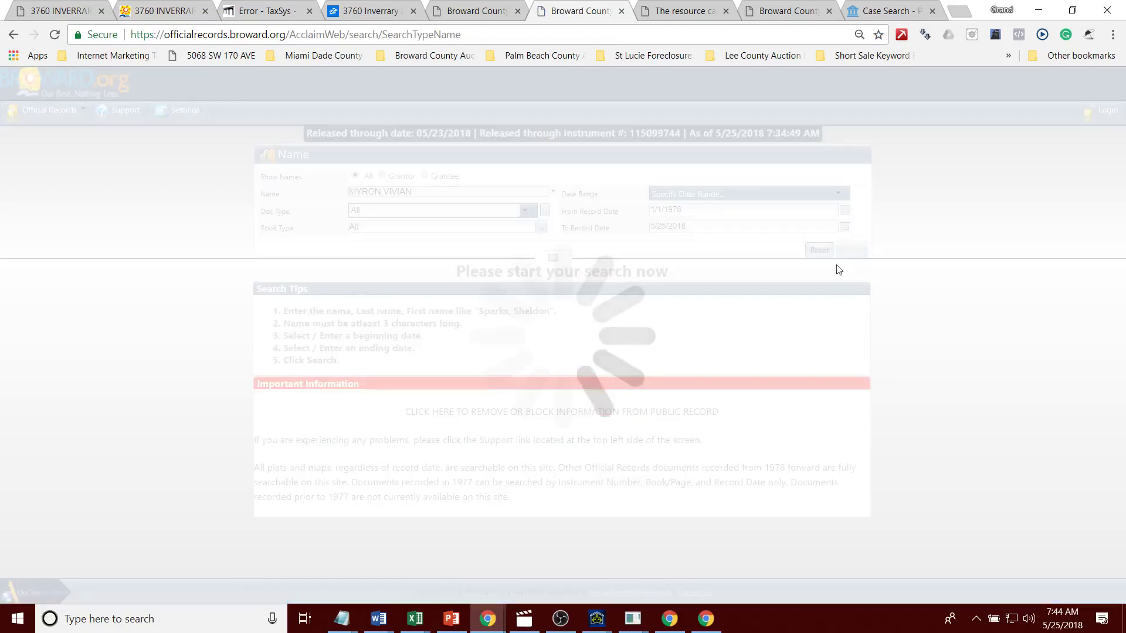
left_click(852, 251)
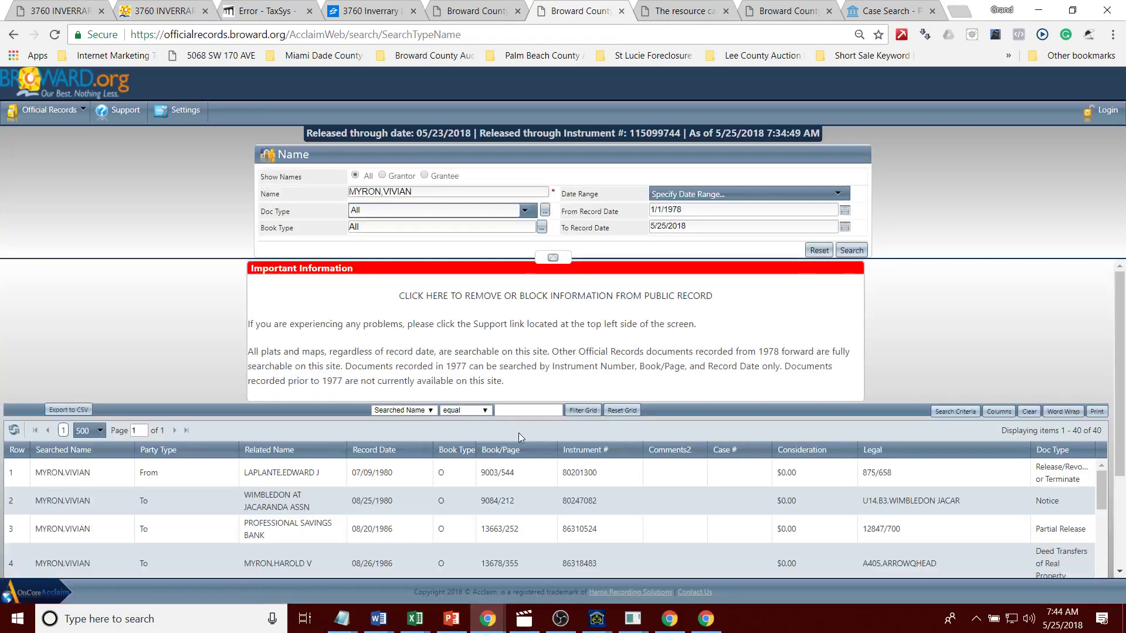
left_click(374, 450)
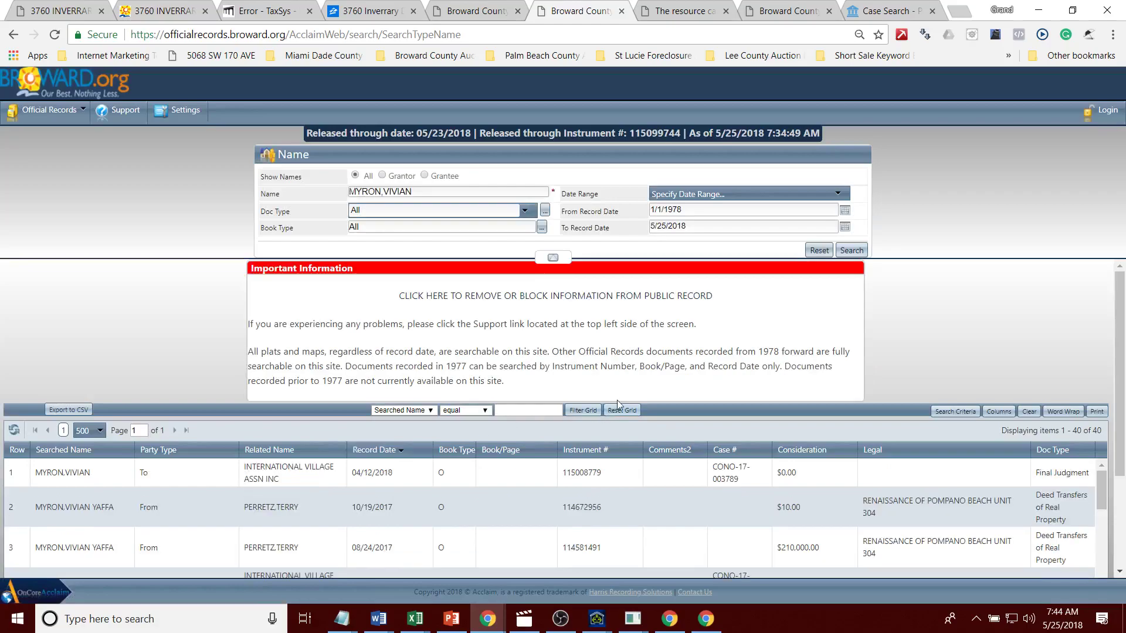
Step: Review a mortgage-related record's details from the name search results
scroll(1121, 500, "down", 3)
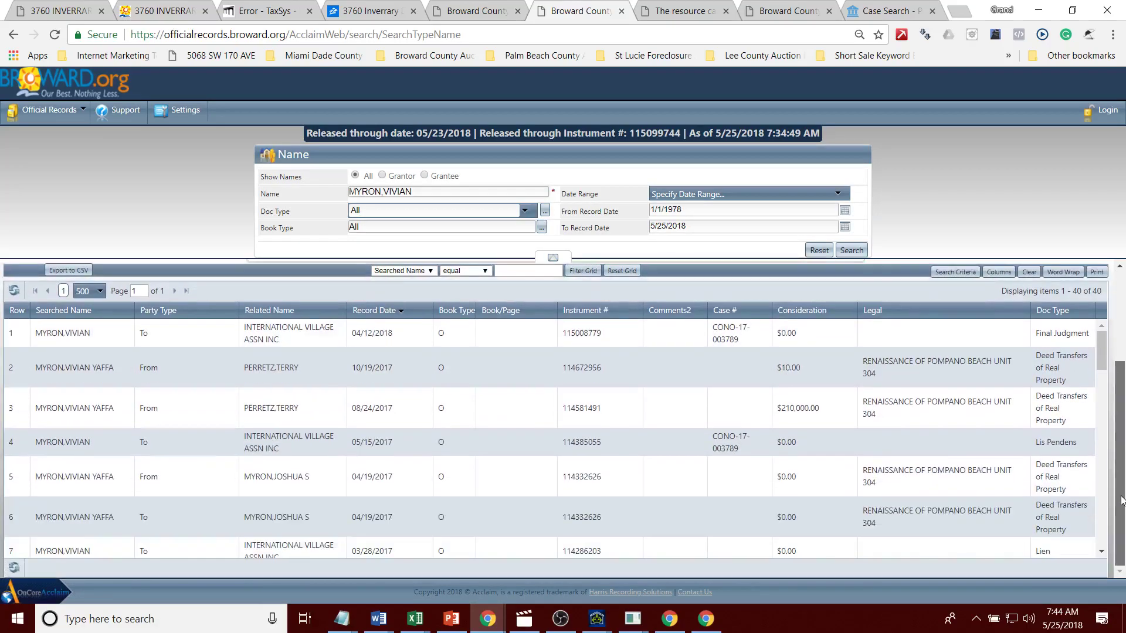
left_click(618, 379)
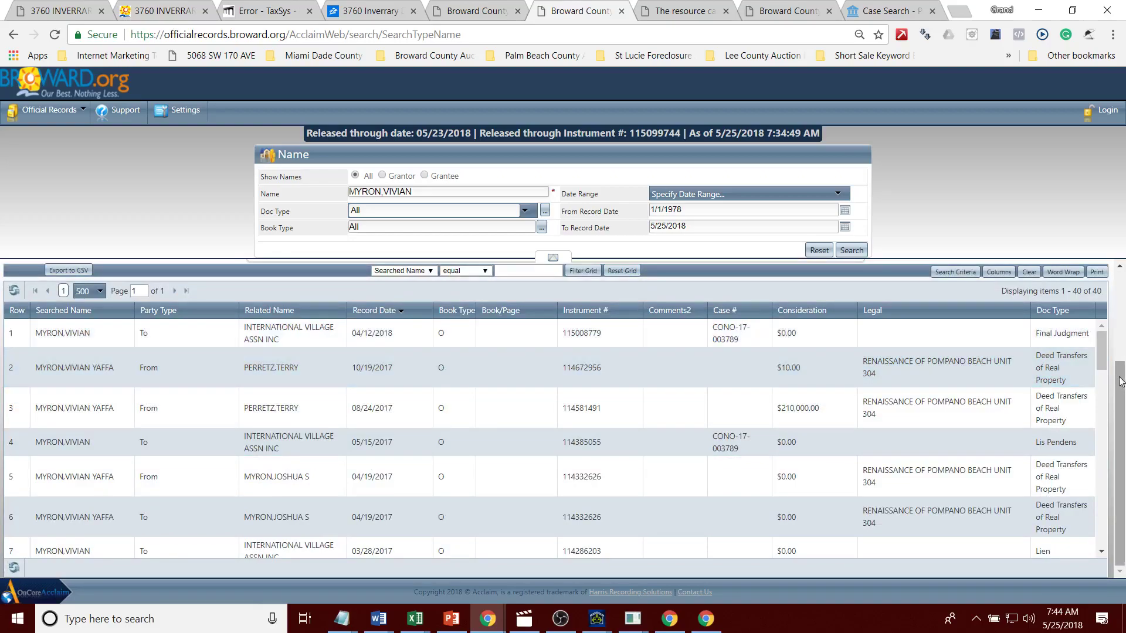
left_click_drag(1103, 364, 1118, 458)
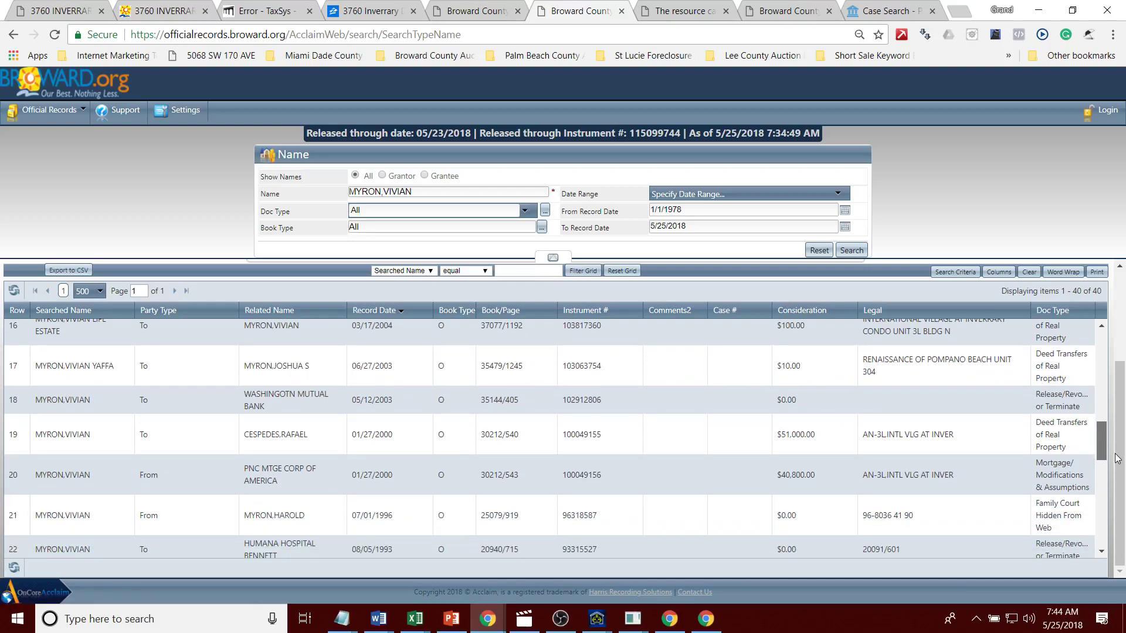
left_click(1008, 485)
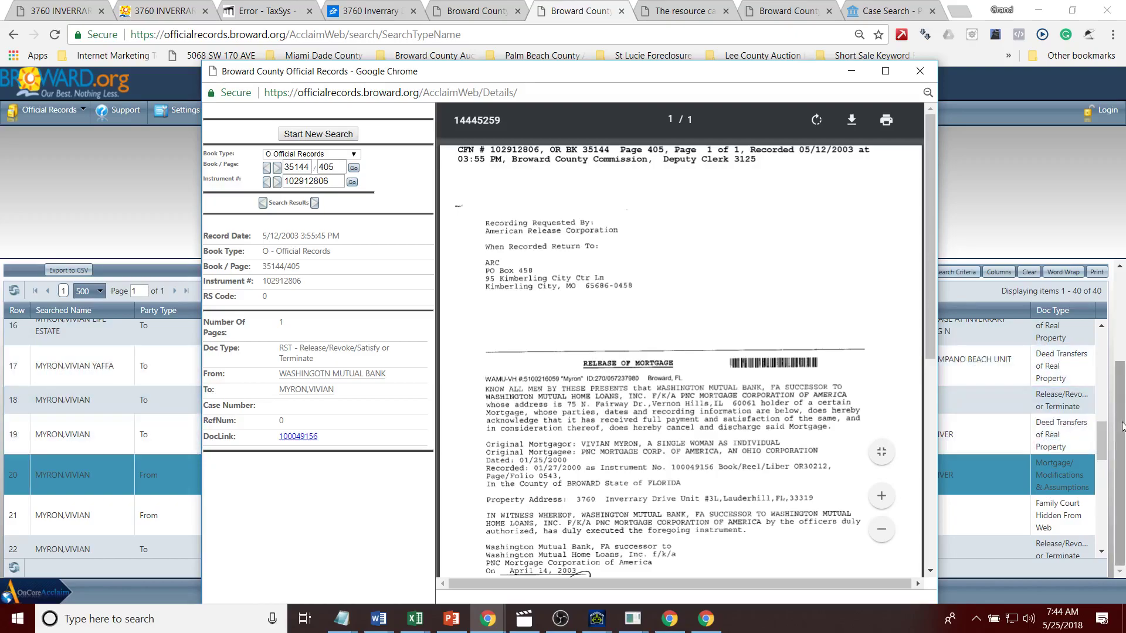
left_click(920, 71)
Step: Re-search by surname only, limited to mortgages and modifications, sorted newest first
left_click_drag(431, 193, 397, 194)
key("BackSpace")
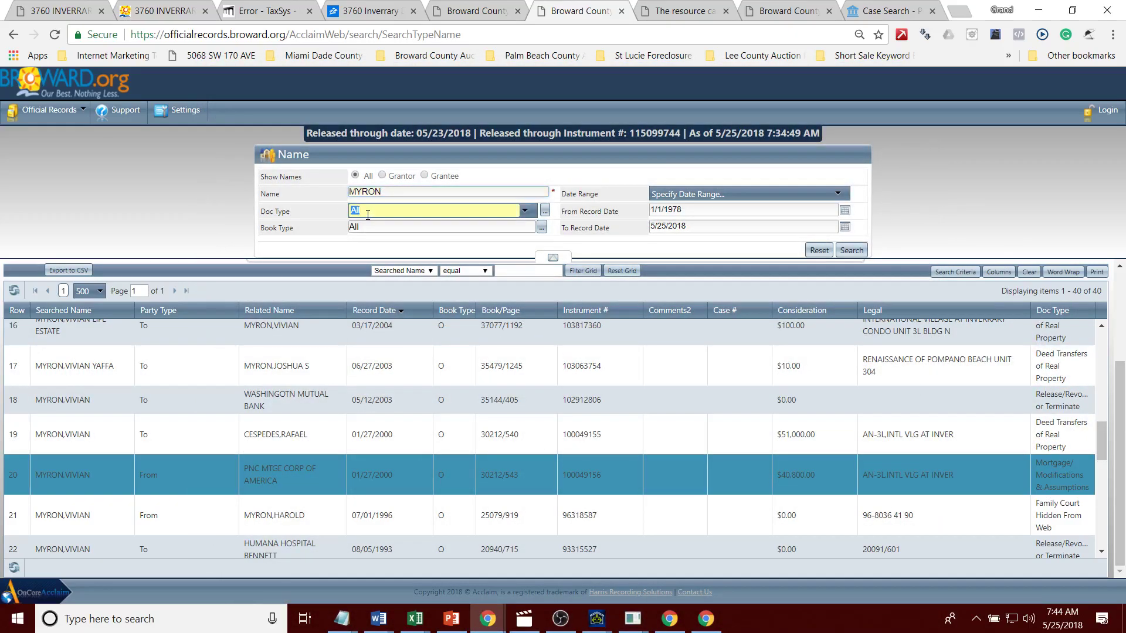
left_click(367, 215)
type("mort")
left_click(354, 272)
left_click(845, 247)
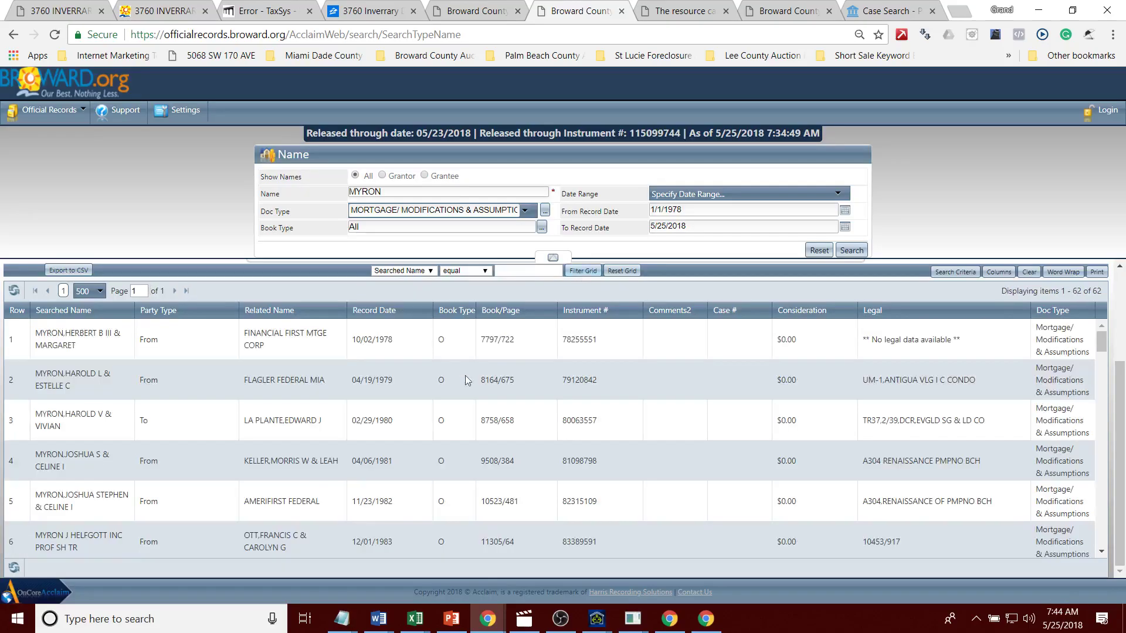
left_click(396, 308)
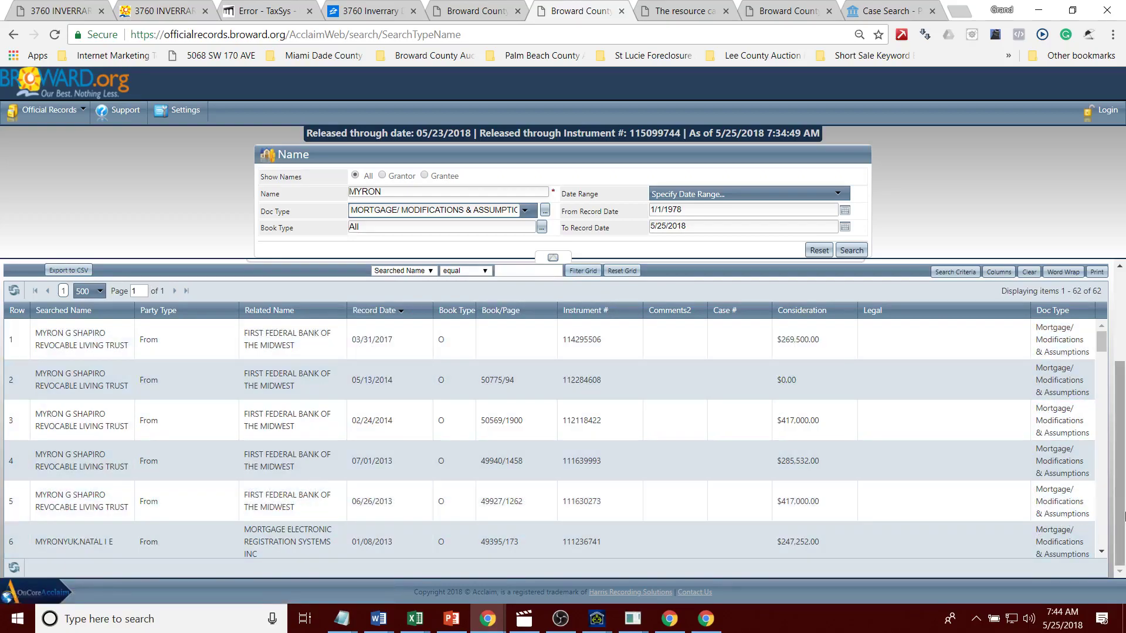
Step: Review the 07/05/2006 mortgage record's details, then open the 05/07/2004 mortgage record
left_click(1100, 553)
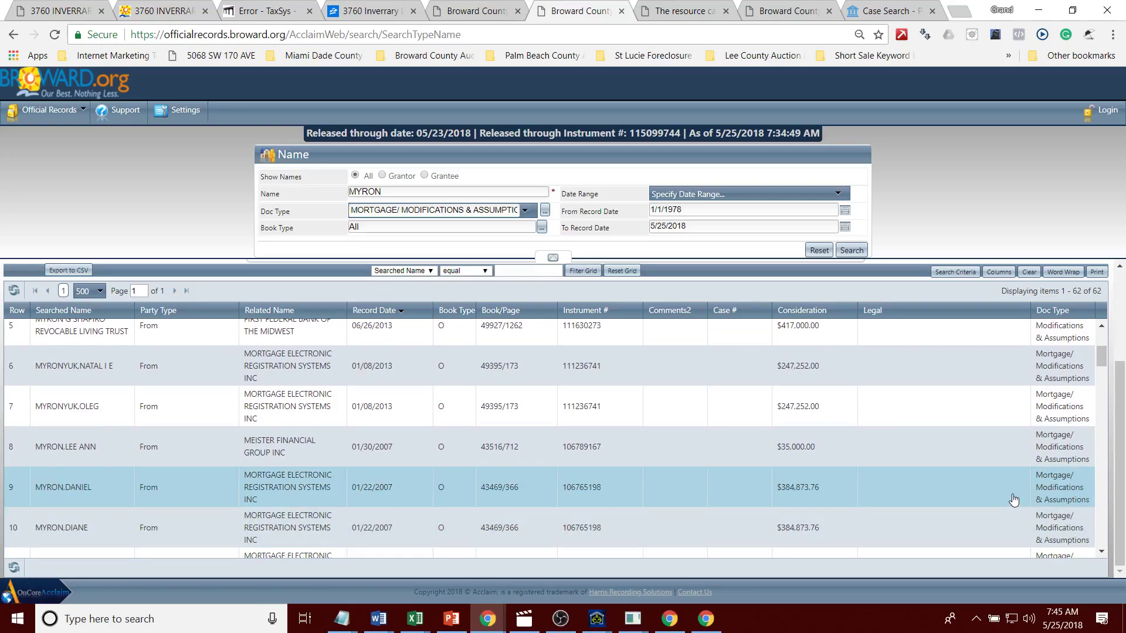
left_click(1101, 554)
left_click(1101, 554)
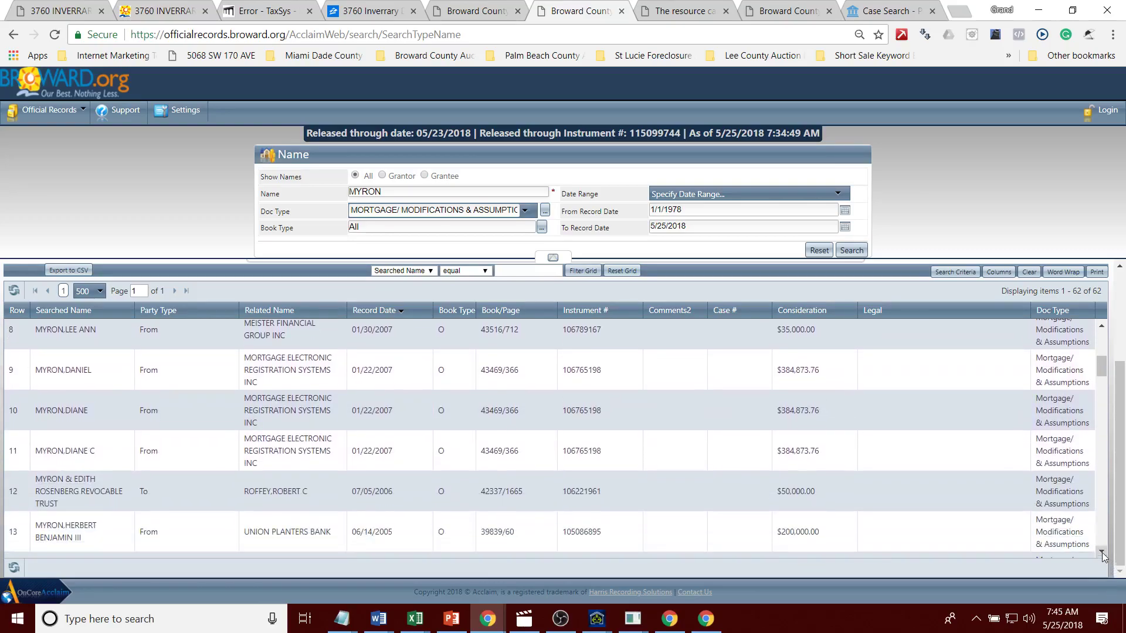
left_click(1067, 513)
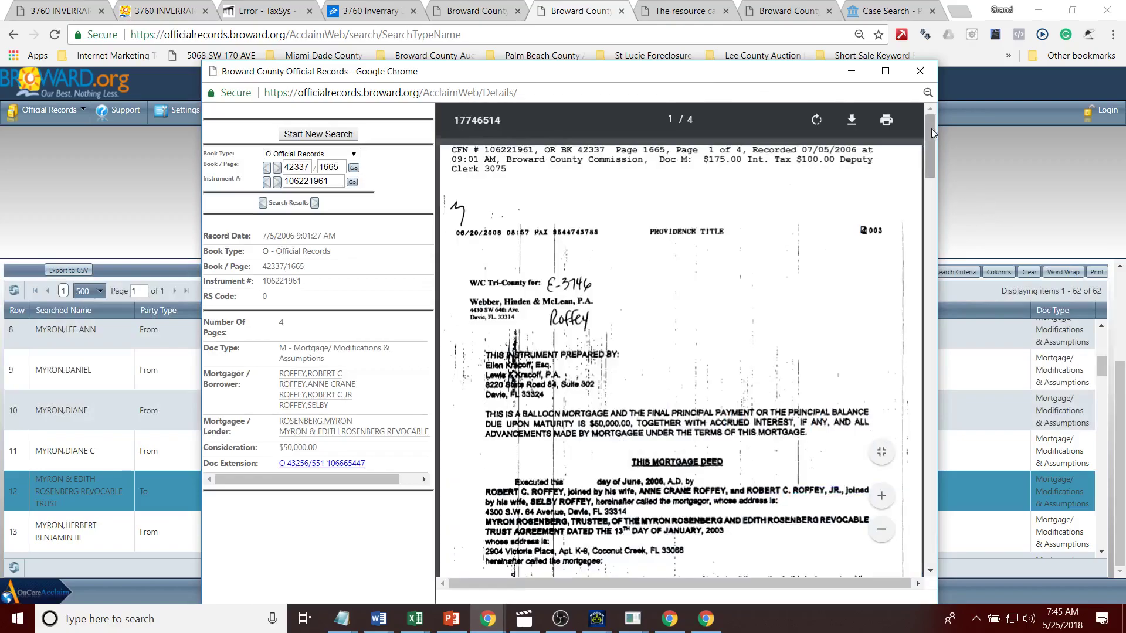
left_click_drag(931, 129, 930, 183)
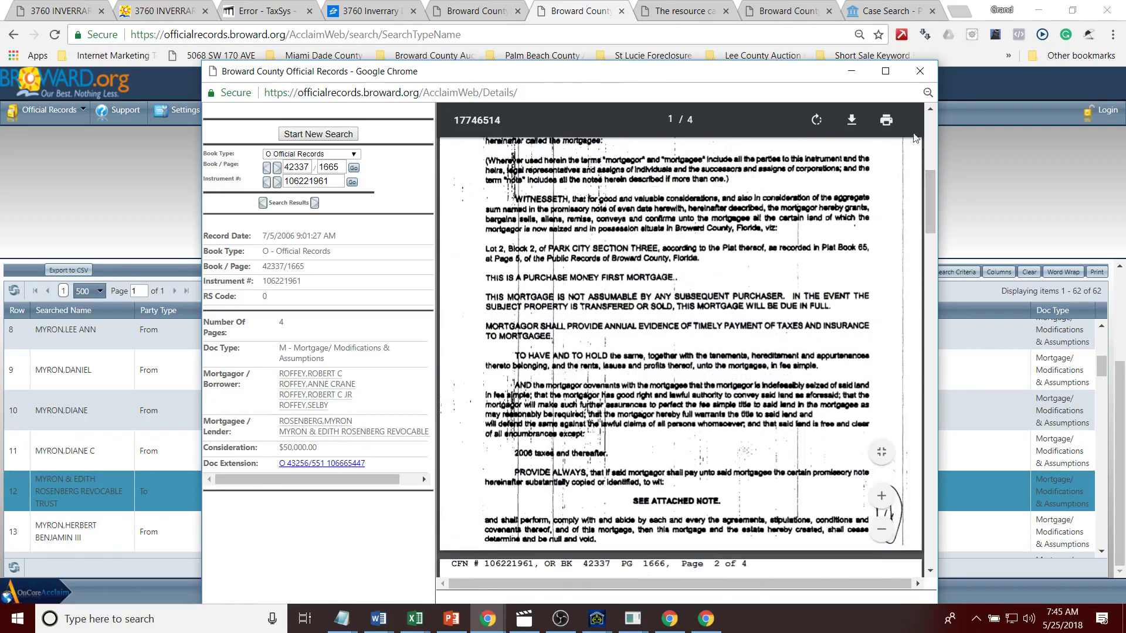
left_click(919, 71)
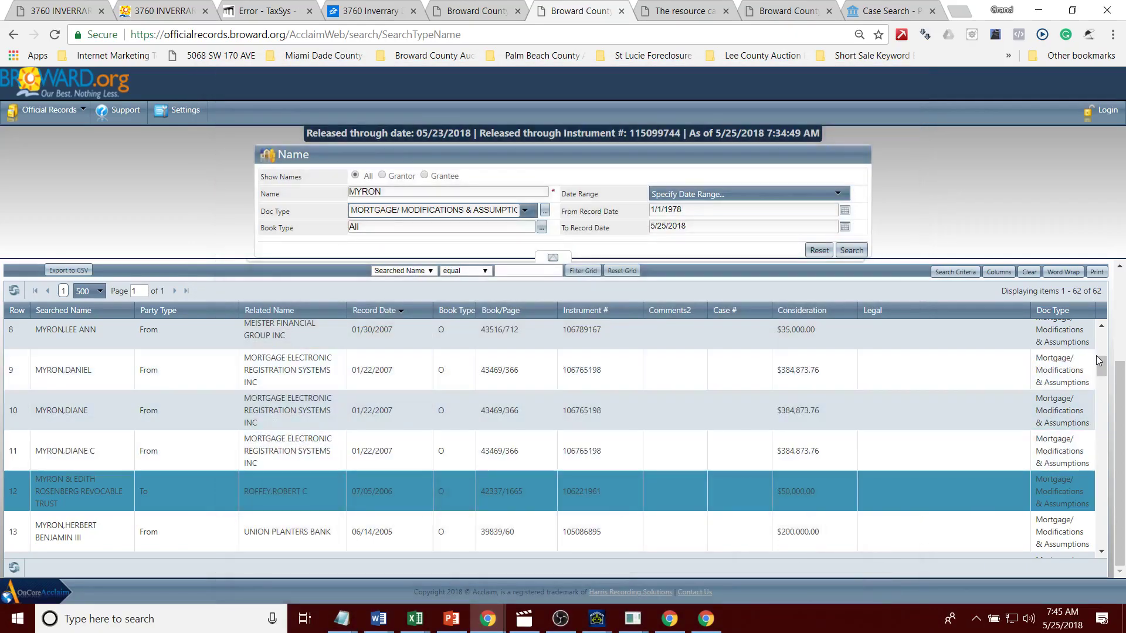
scroll(1102, 368, "down", 3)
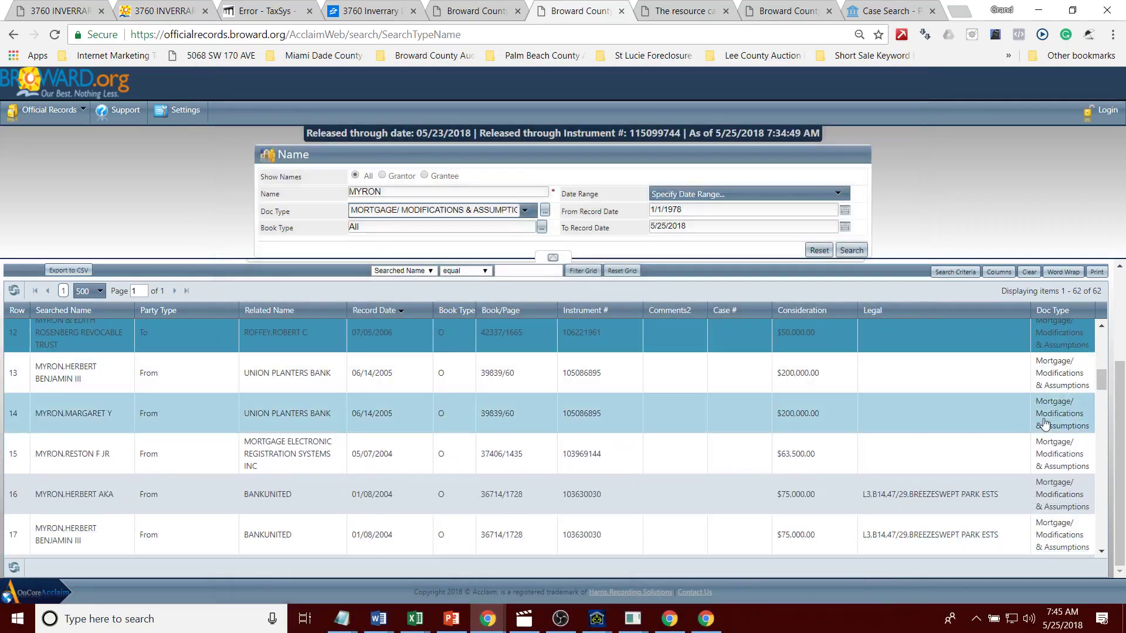
left_click(1043, 454)
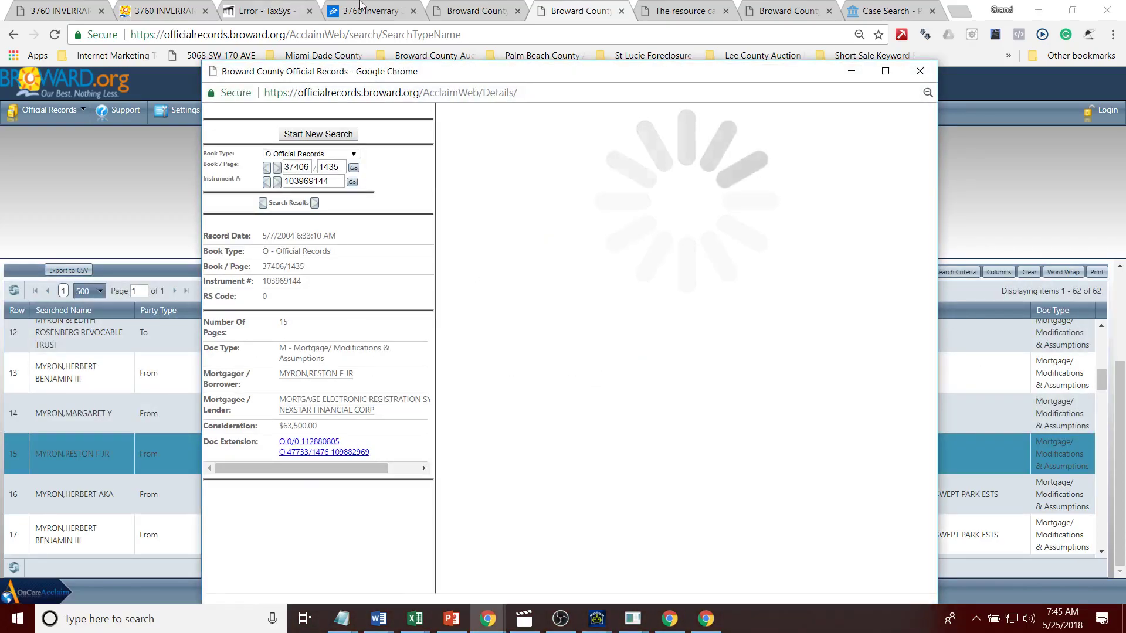
Step: Check the final judgment, then review the 01/27/2000 mortgage record's details
left_click(477, 8)
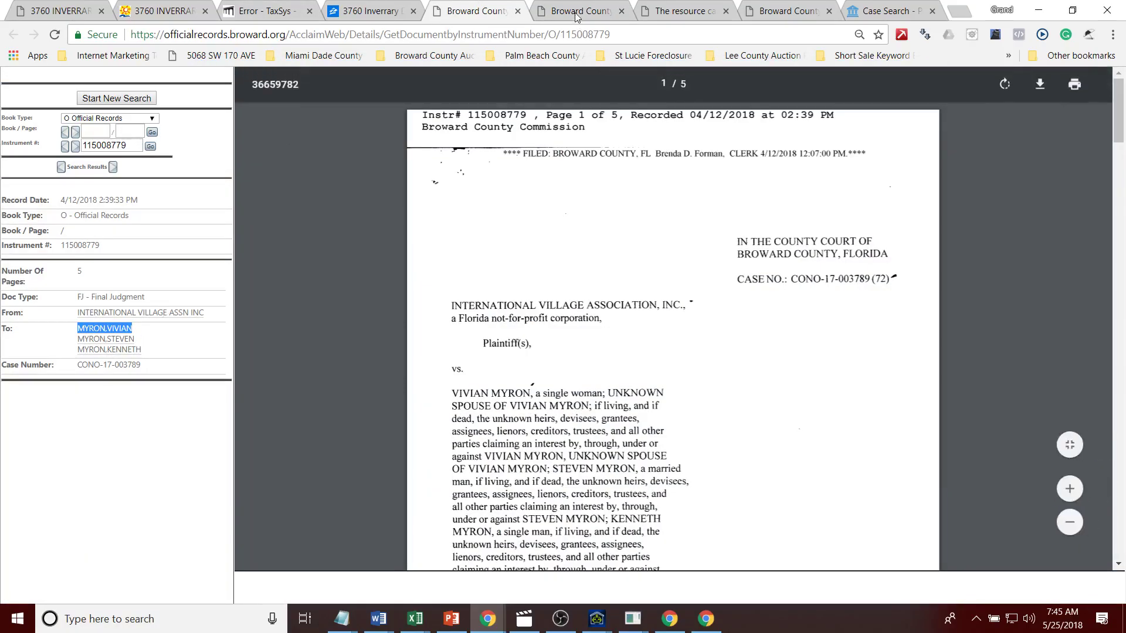
key("ctrl+Tab")
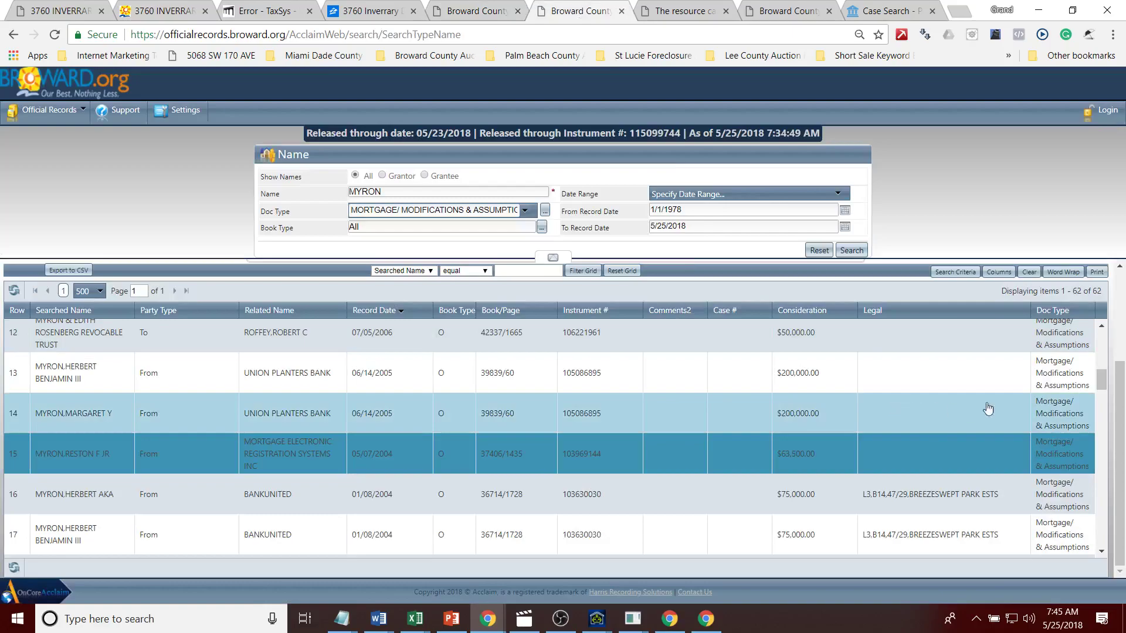
scroll(1102, 387, "down", 1)
left_click_drag(1101, 392, 1092, 426)
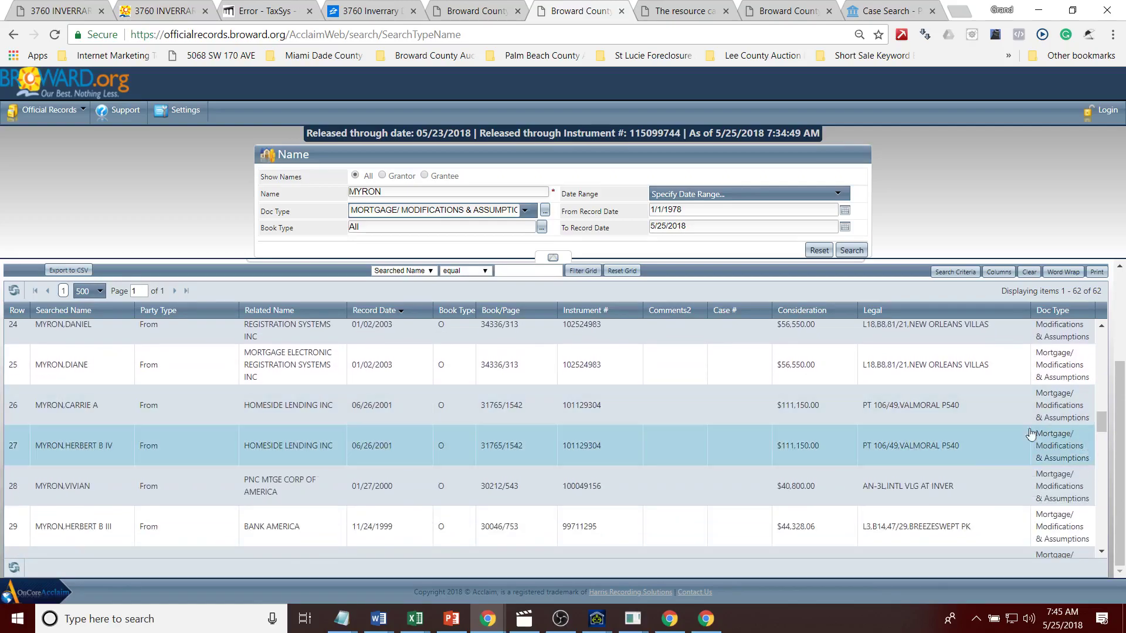
left_click(981, 492)
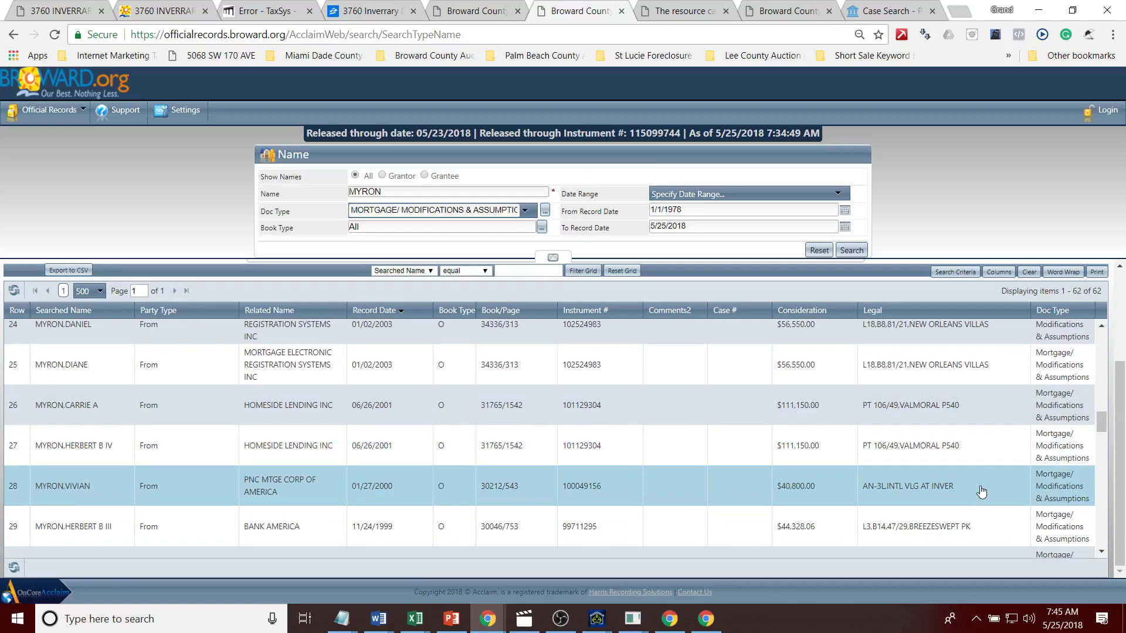
double_click(981, 492)
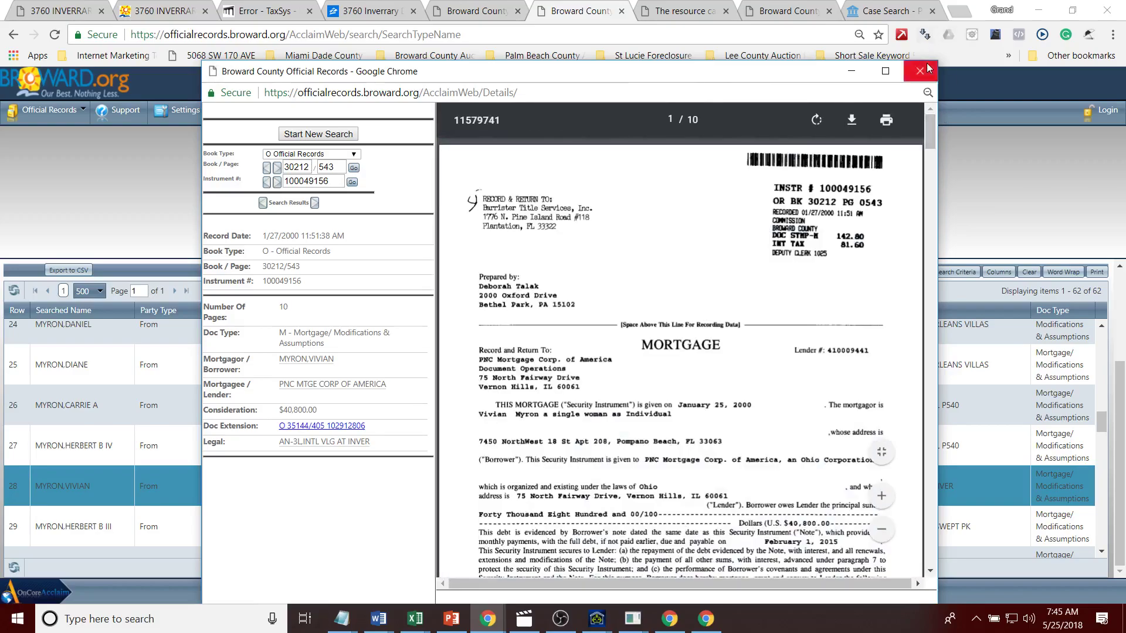
left_click(919, 71)
Step: Cycle through the Zillow, appraiser, tax and judgment tabs, then return to auctionai.info and Auction AI
left_click_drag(1102, 425, 1101, 339)
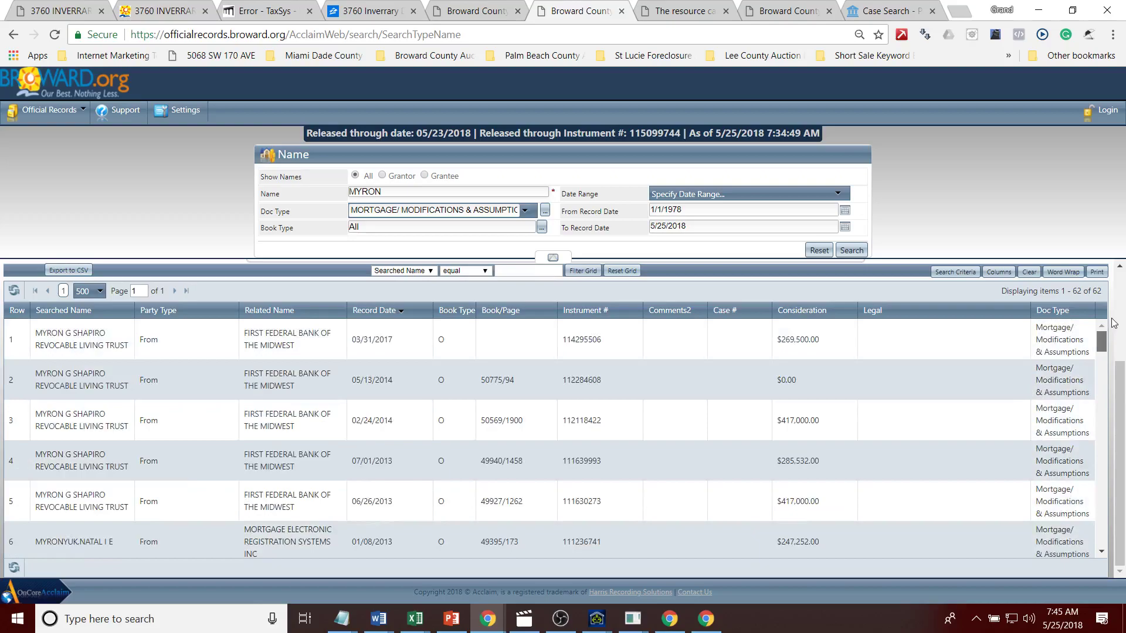
left_click(340, 7)
left_click(155, 14)
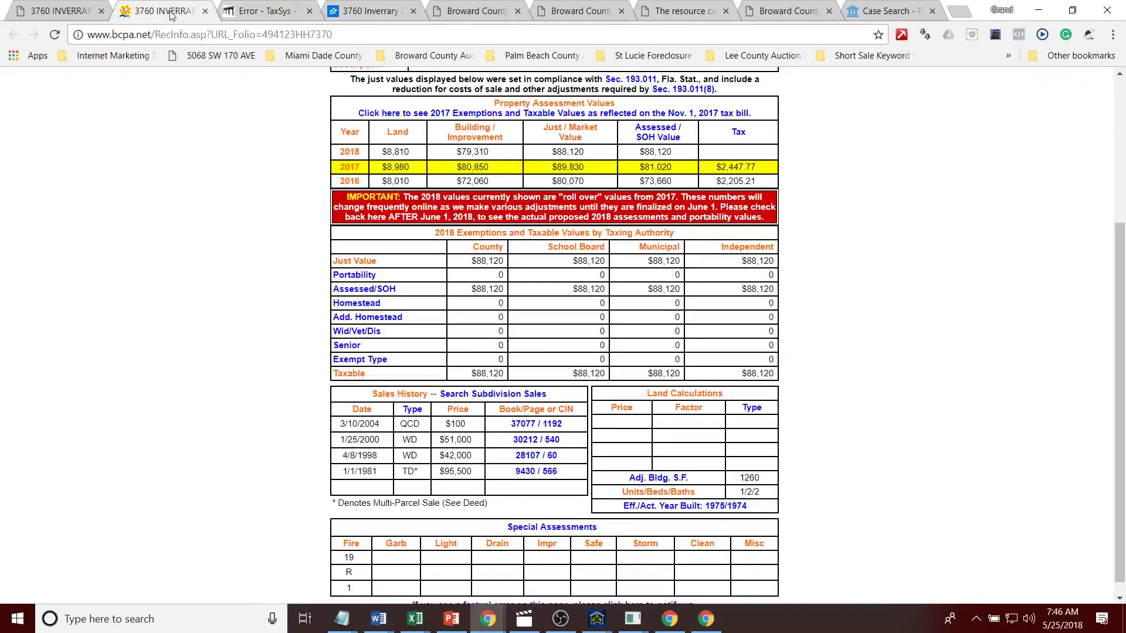
left_click(257, 13)
left_click(366, 11)
left_click(470, 14)
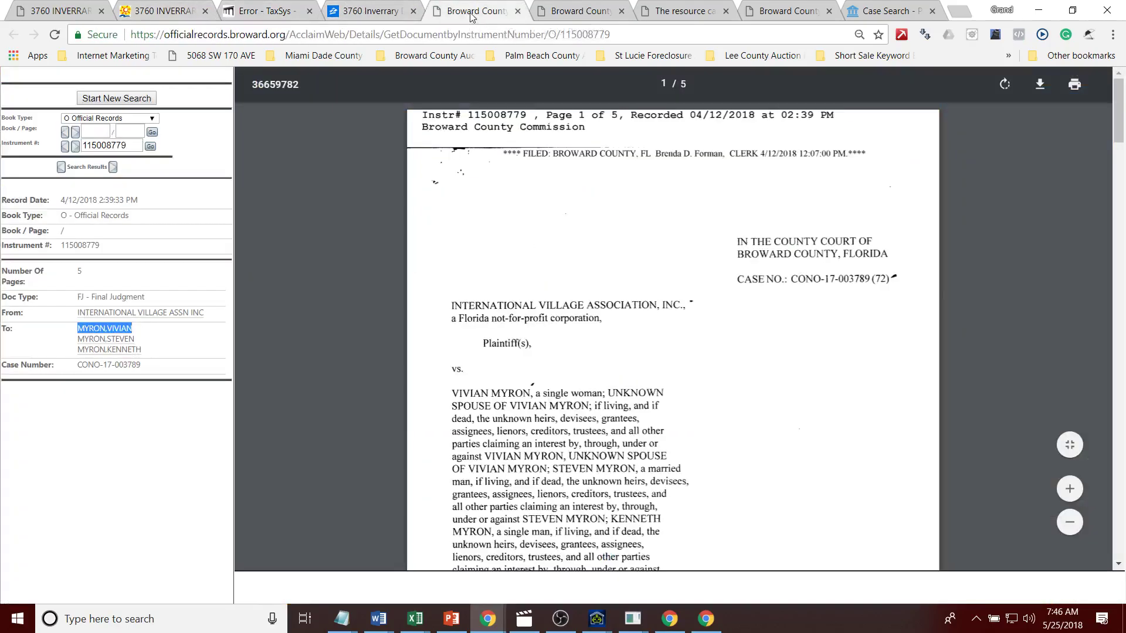
left_click(345, 12)
left_click(144, 13)
left_click(53, 13)
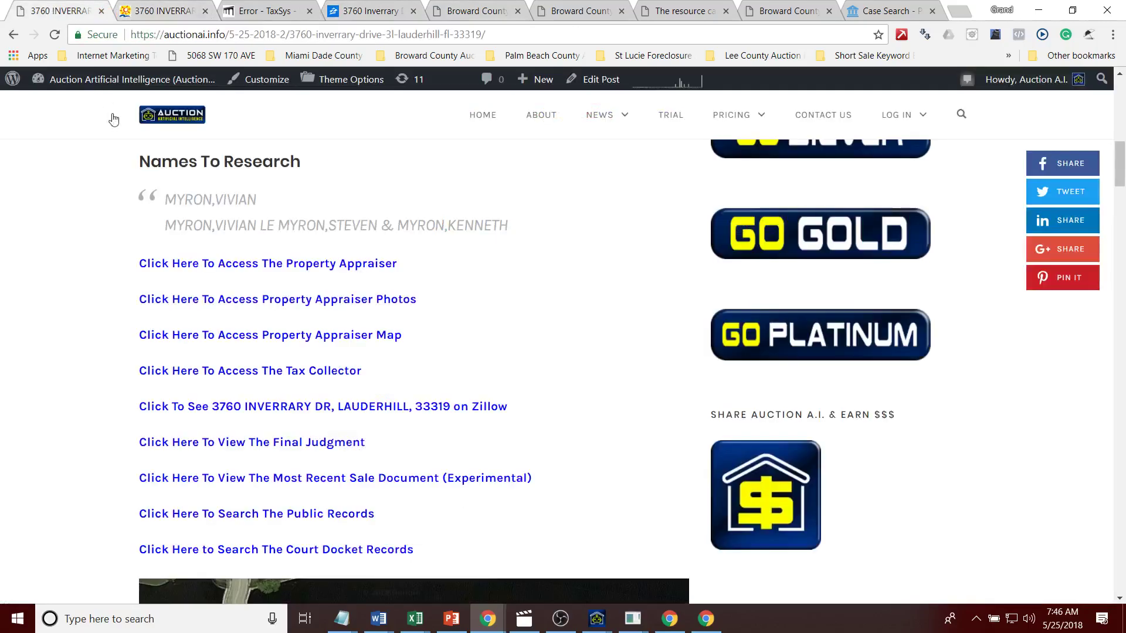
left_click(602, 623)
left_click(548, 563)
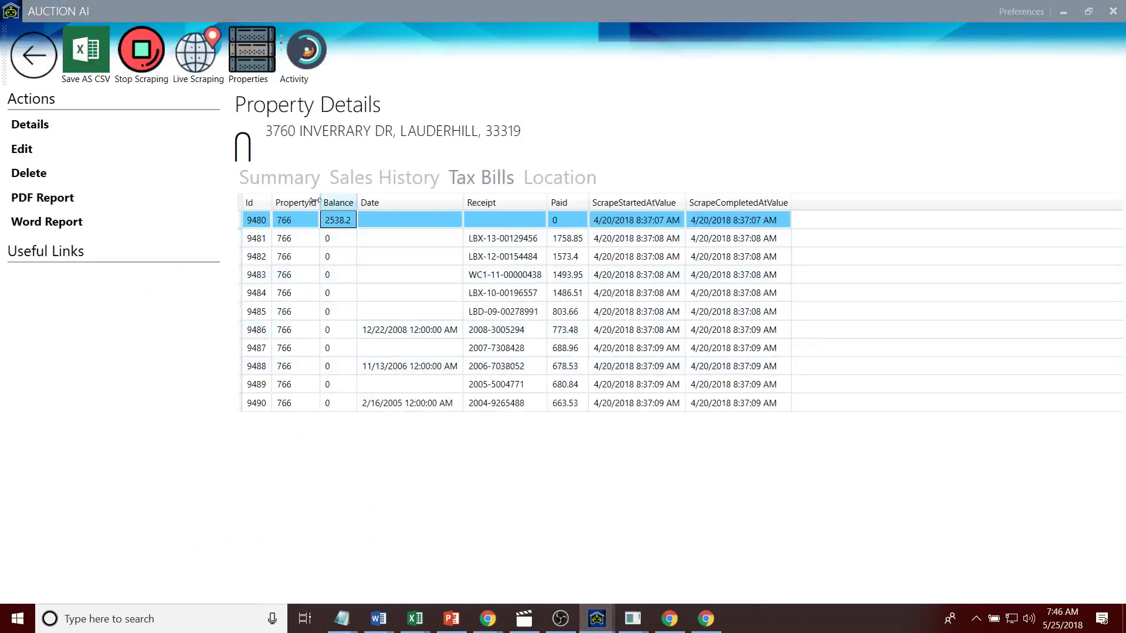
left_click(33, 55)
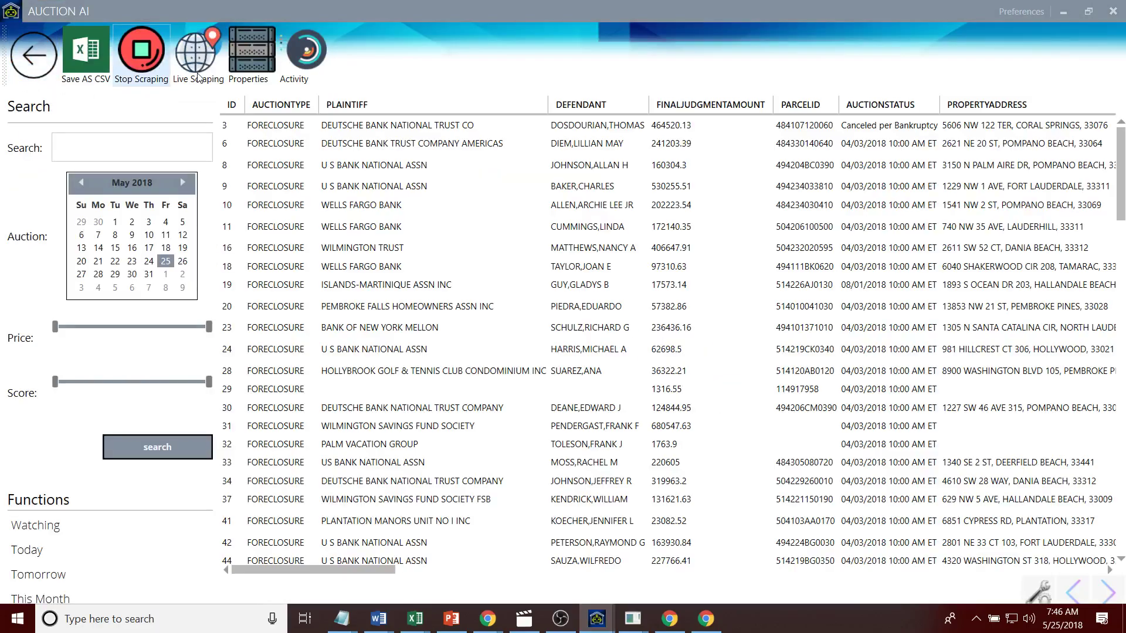
left_click(217, 78)
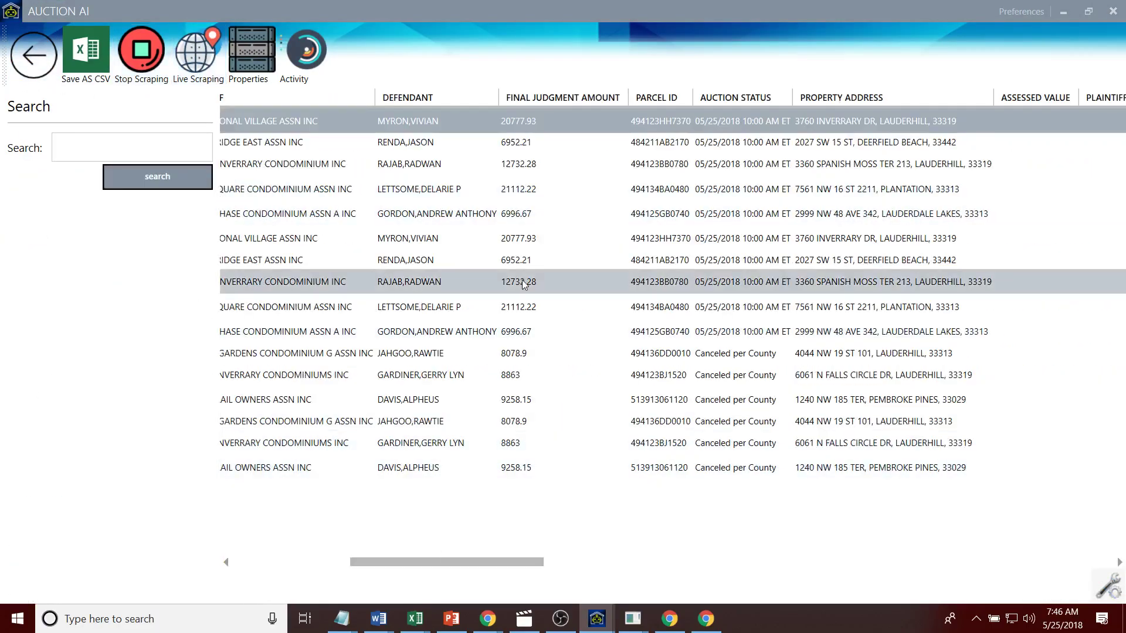
double_click(315, 146)
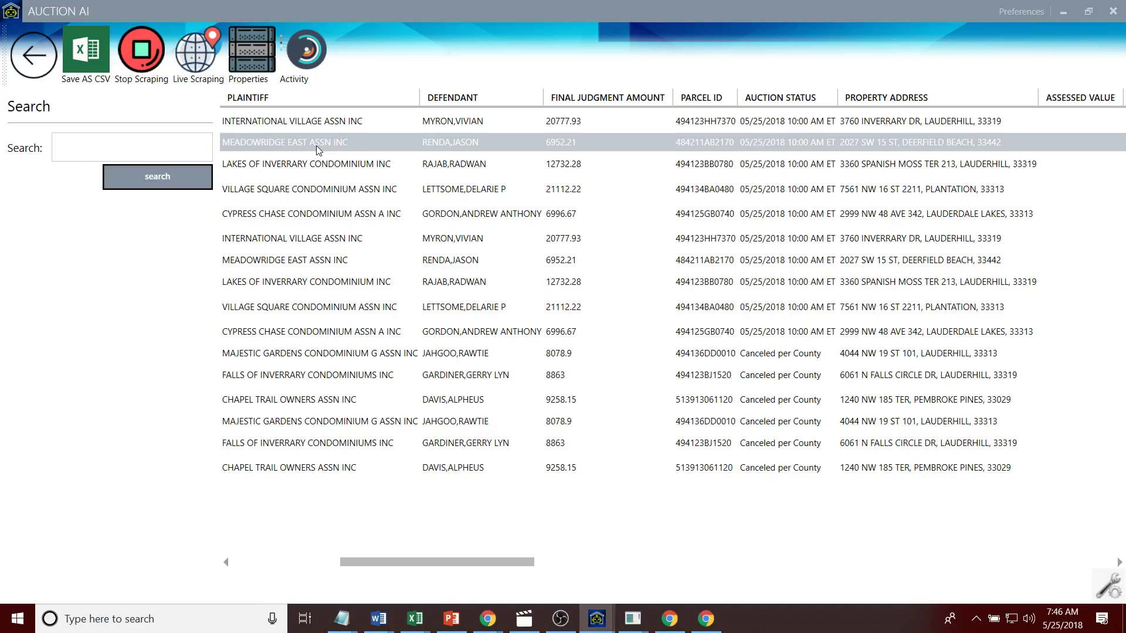
left_click_drag(442, 472, 263, 472)
key("ctrl+c")
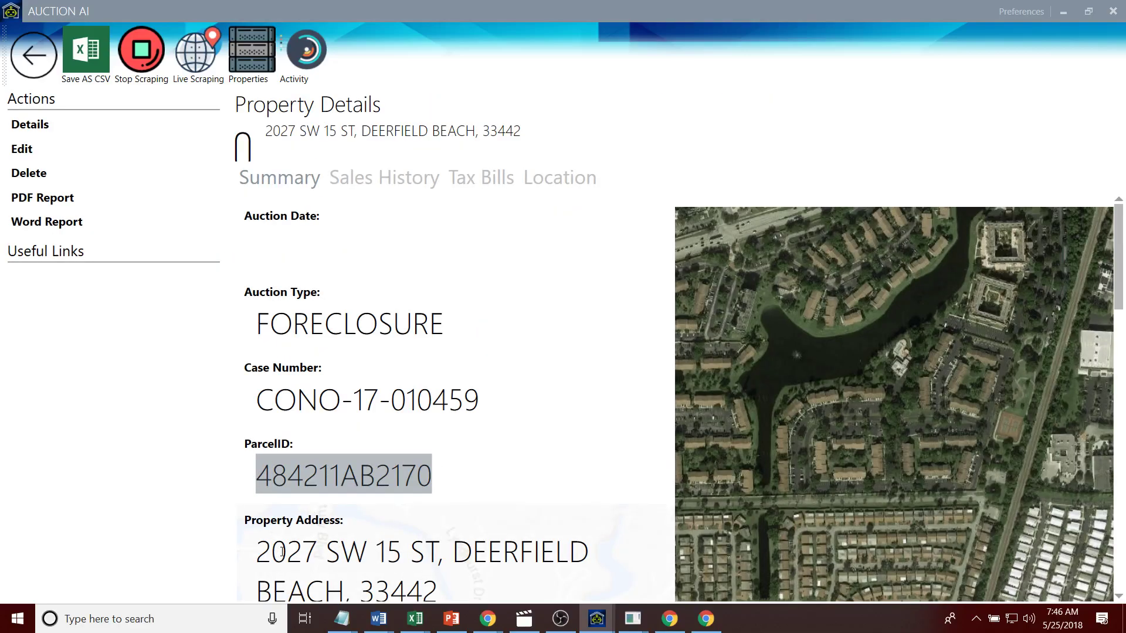
key("alt+Tab")
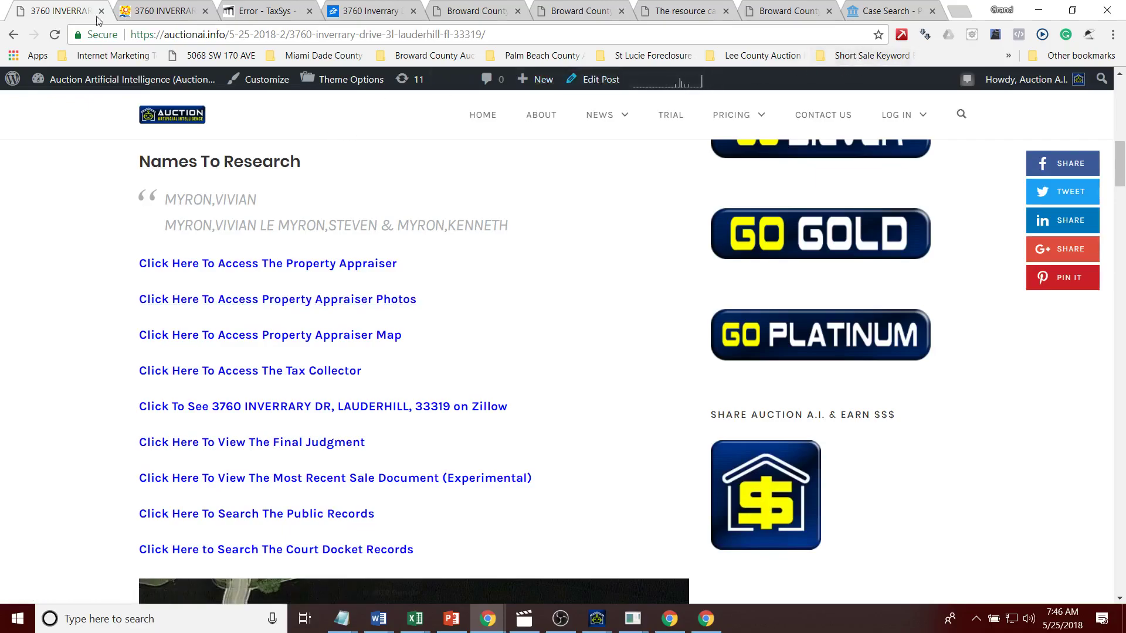
Step: Close all the other browser tabs, keeping only the Auction A.I. page
right_click(44, 8)
left_click(71, 154)
left_click_drag(1121, 143, 1121, 88)
left_click(768, 384)
key("ctrl+v")
left_click(944, 391)
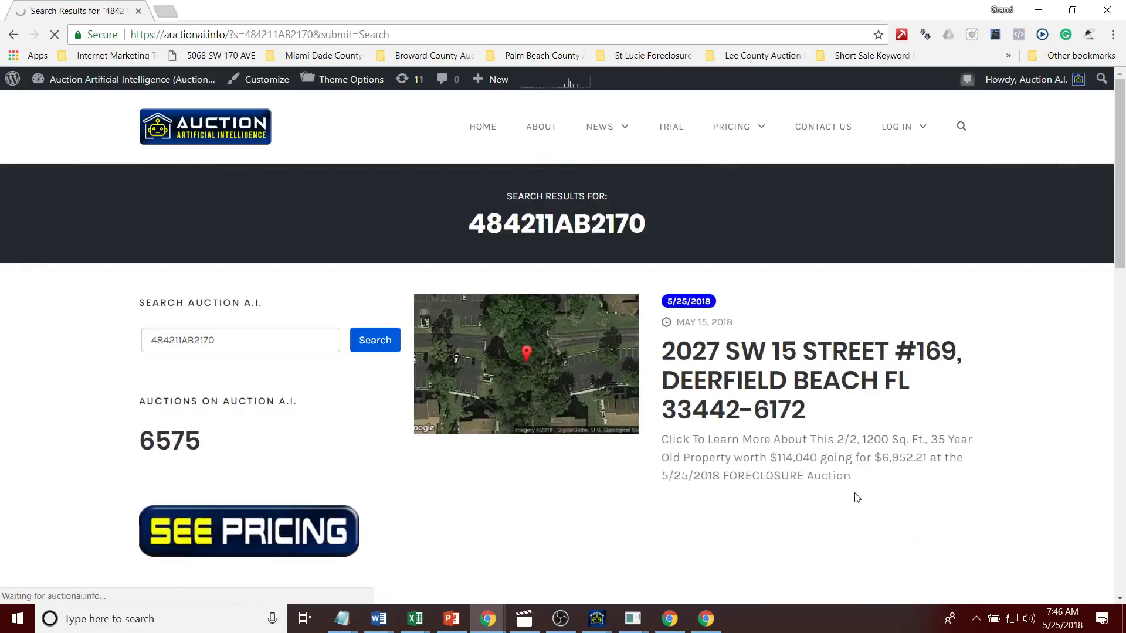
left_click(523, 356)
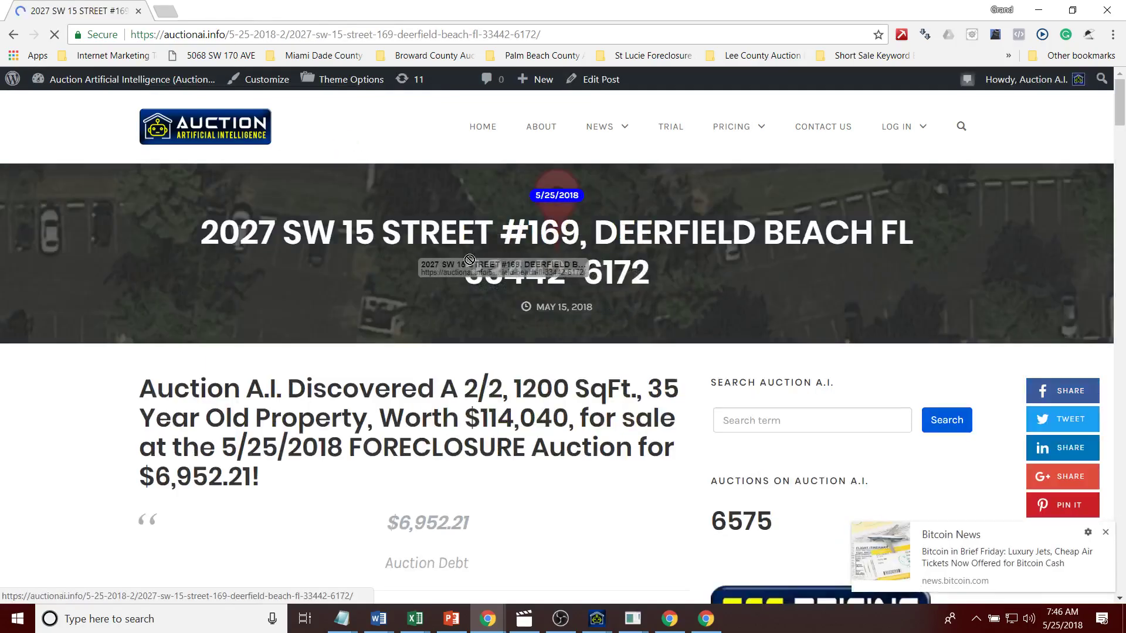
left_click_drag(194, 227, 658, 279)
key("ctrl+c")
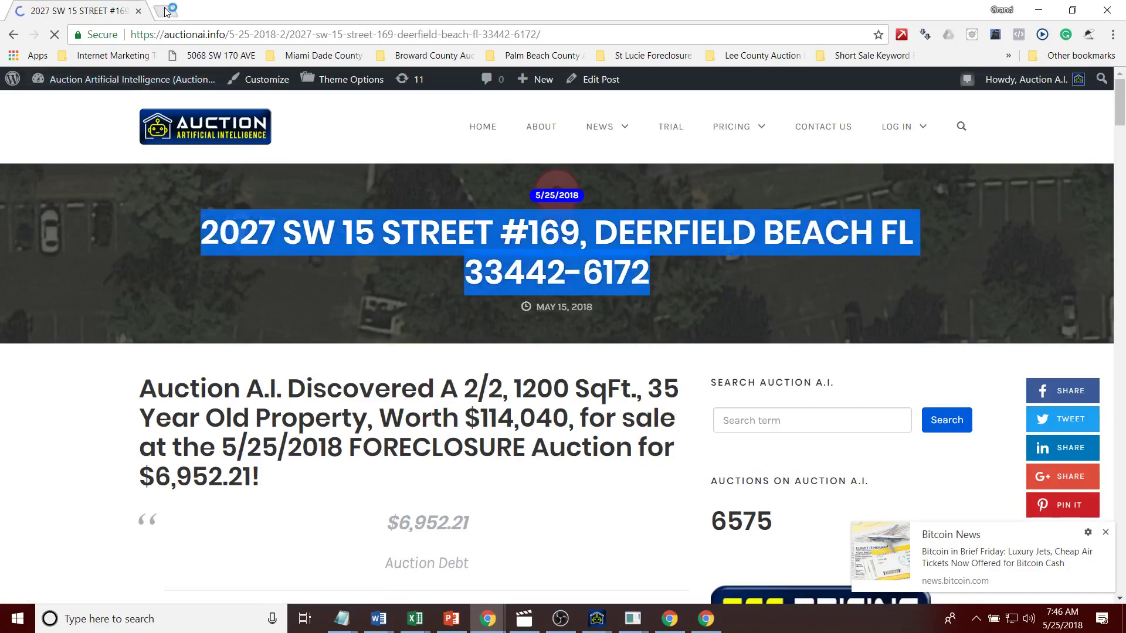
Step: Open auction.com in a new tab and search it for the Deerfield Beach address
left_click(166, 10)
type("auction.com")
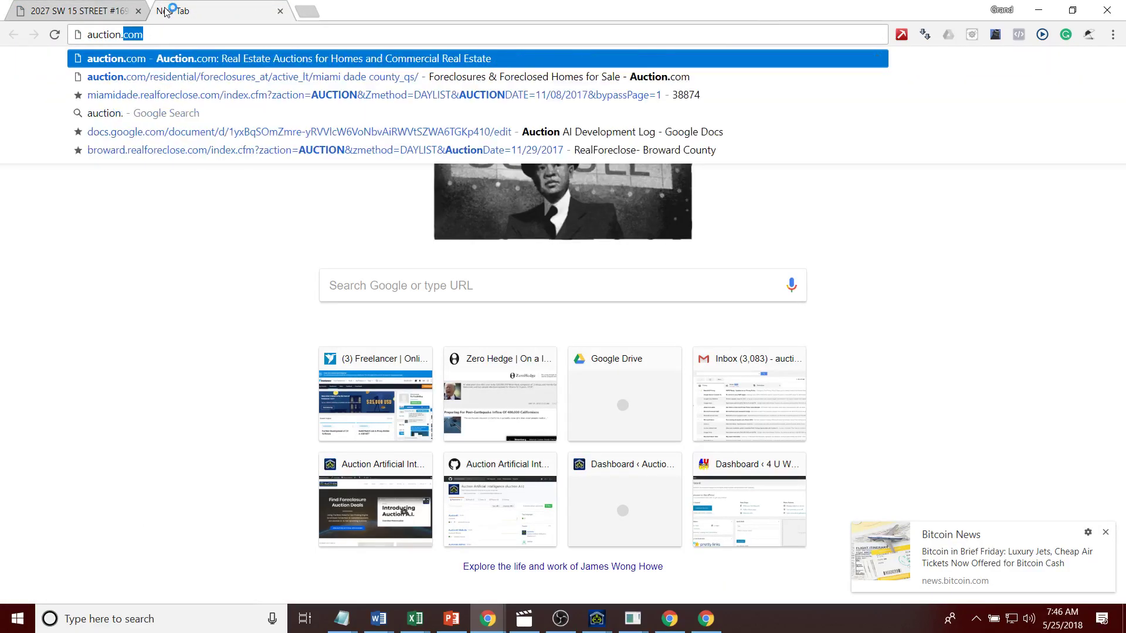
key("Return")
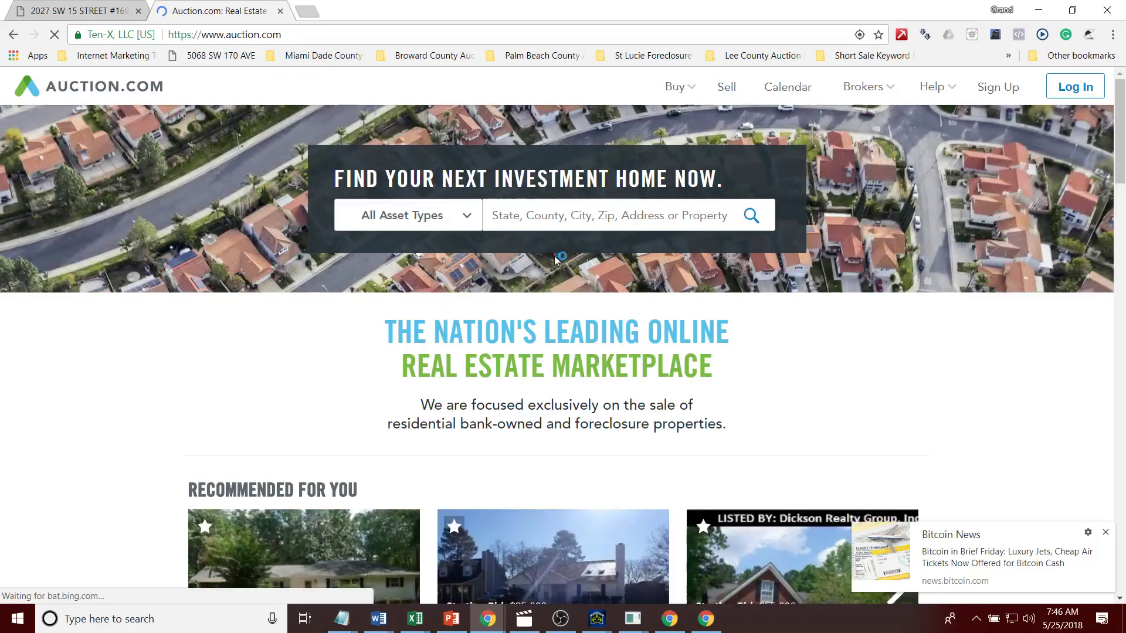
left_click(707, 216)
key("ctrl+v")
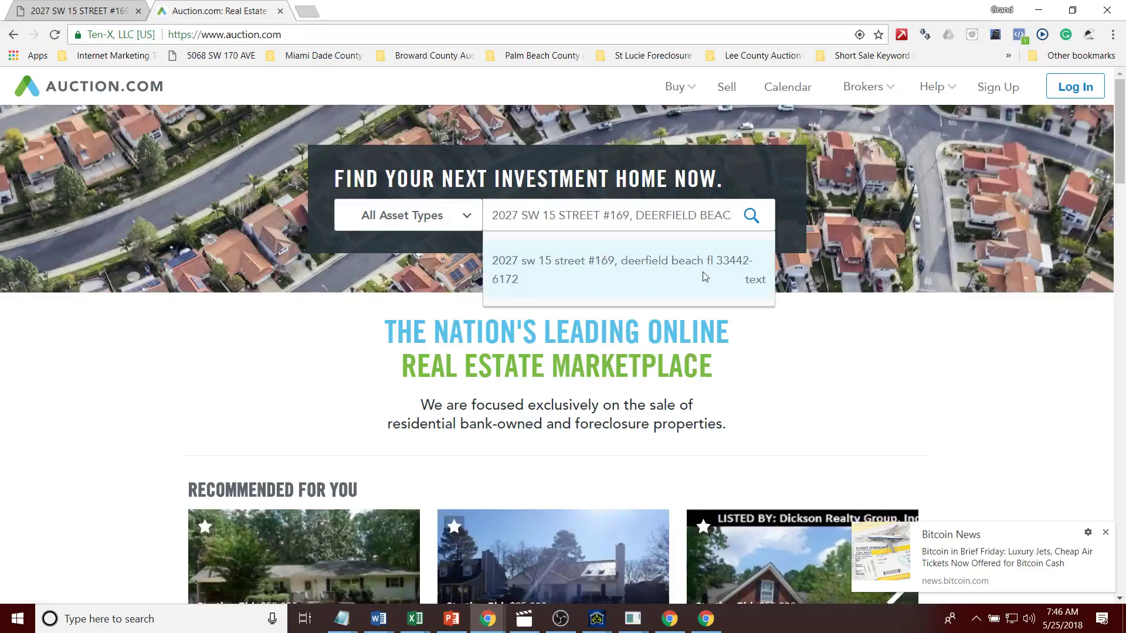
left_click(750, 216)
key("ctrl+a")
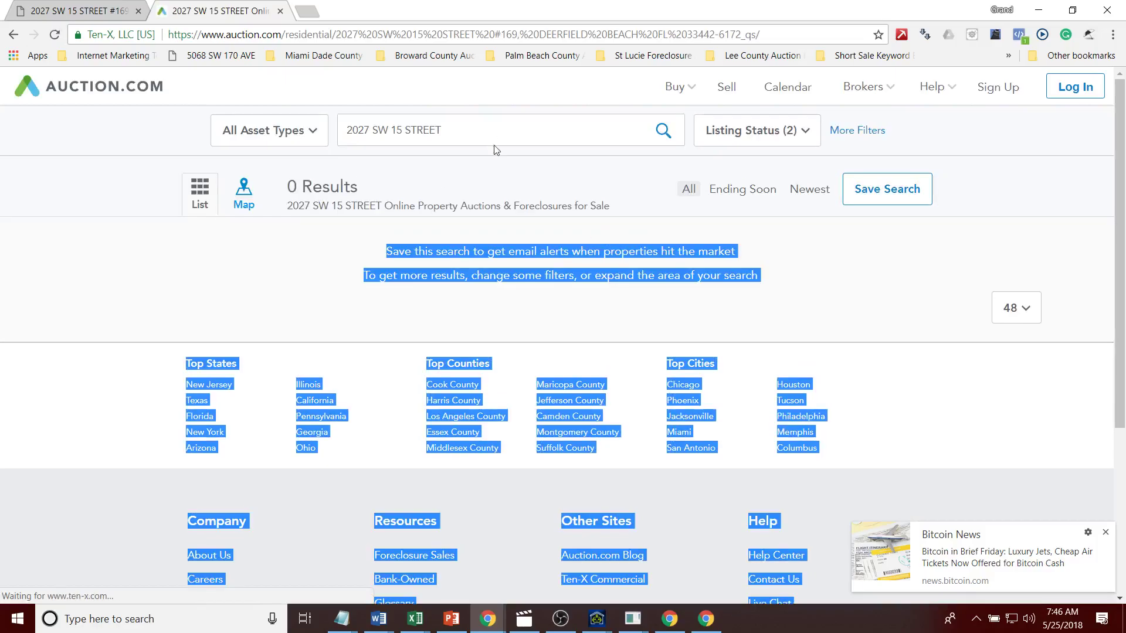
left_click(498, 131)
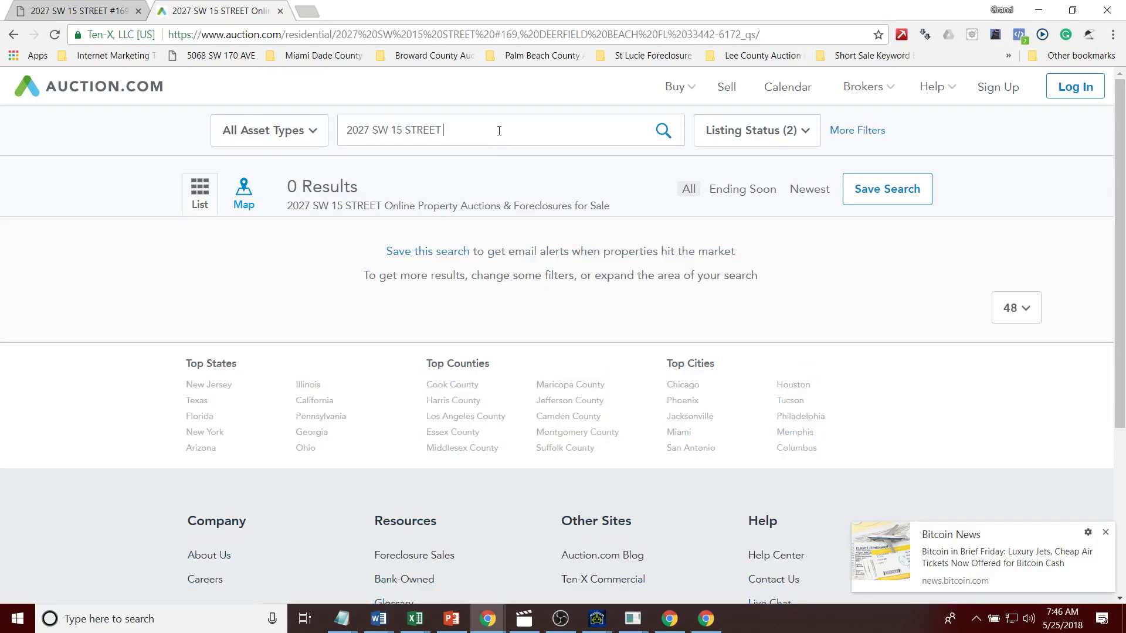
left_click_drag(499, 130, 294, 130)
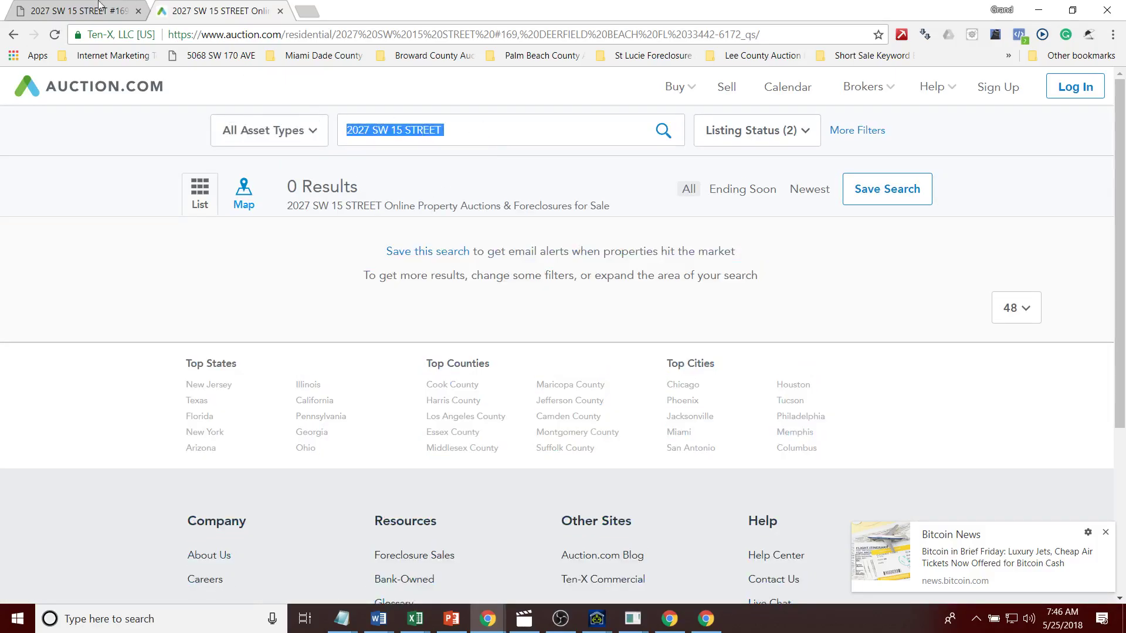
left_click(87, 10)
right_click(11, 35)
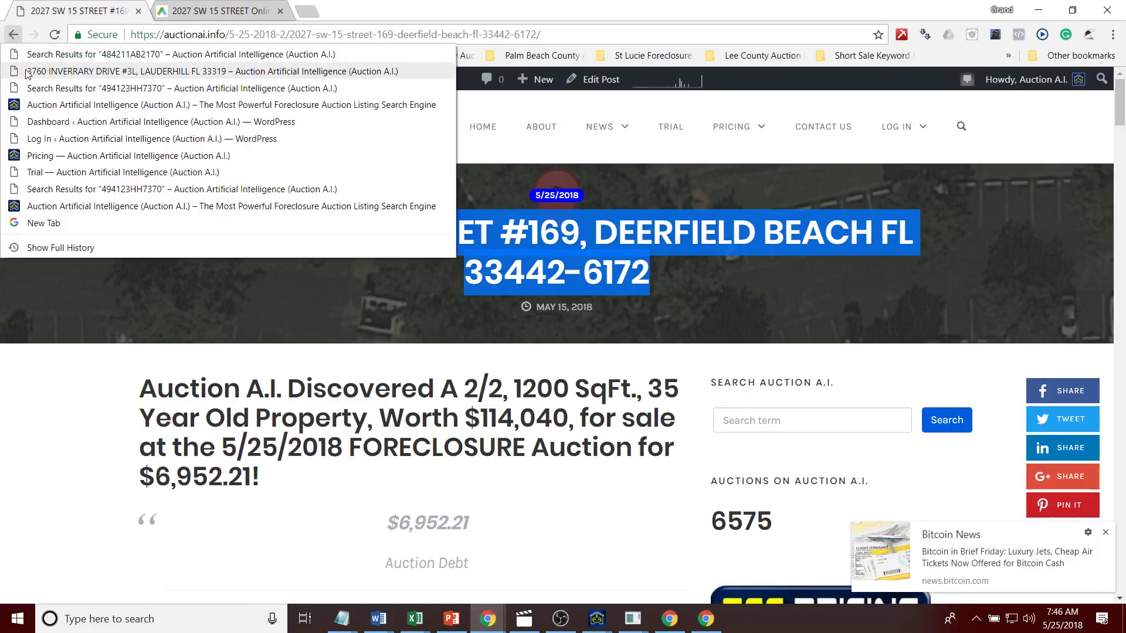
left_click(117, 55)
left_click_drag(942, 233, 203, 228)
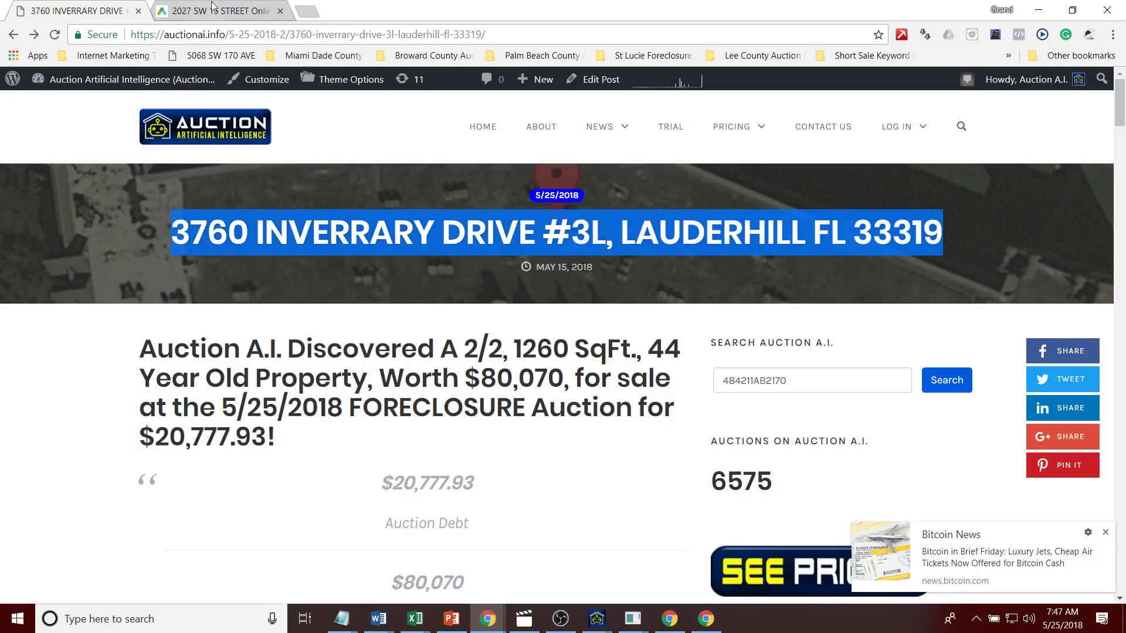
left_click(211, 13)
key("Return")
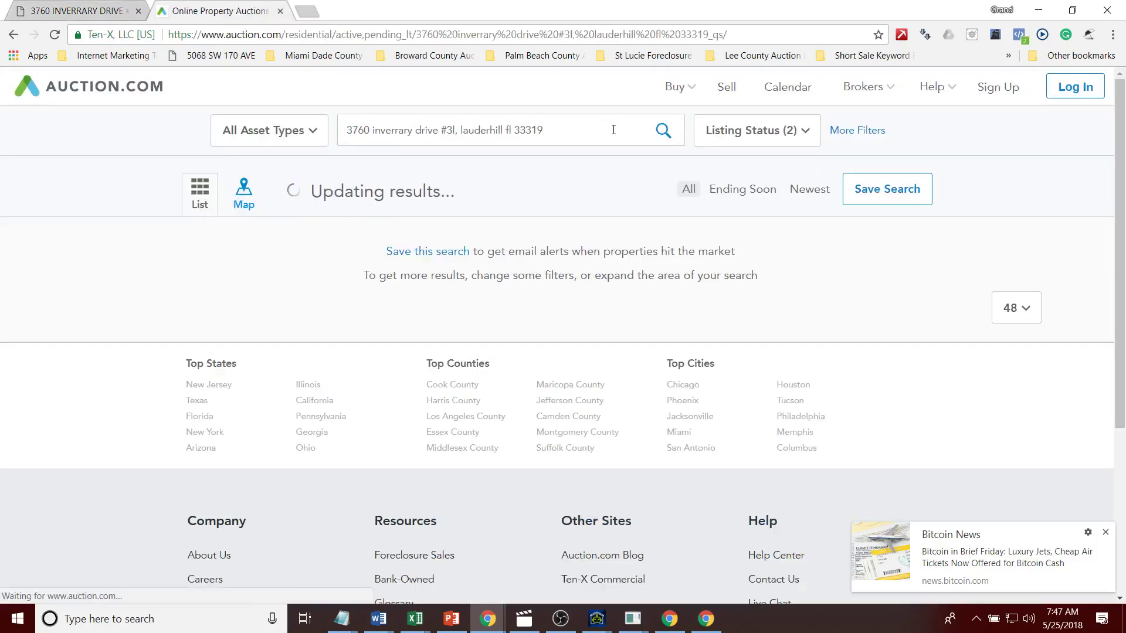
left_click(90, 8)
left_click(214, 8)
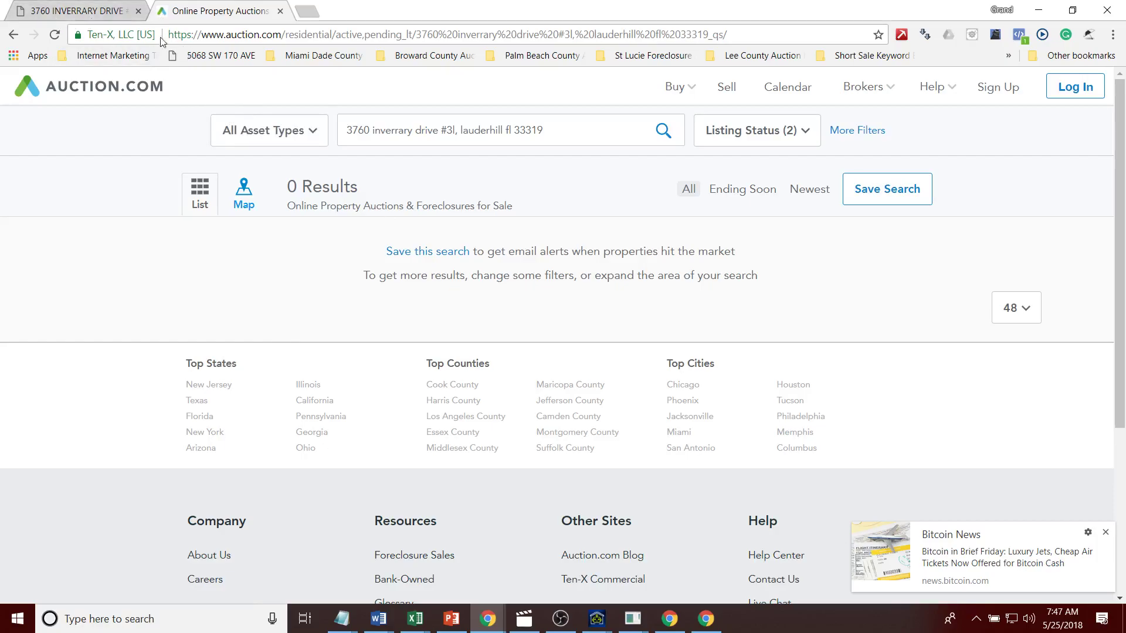
left_click(101, 16)
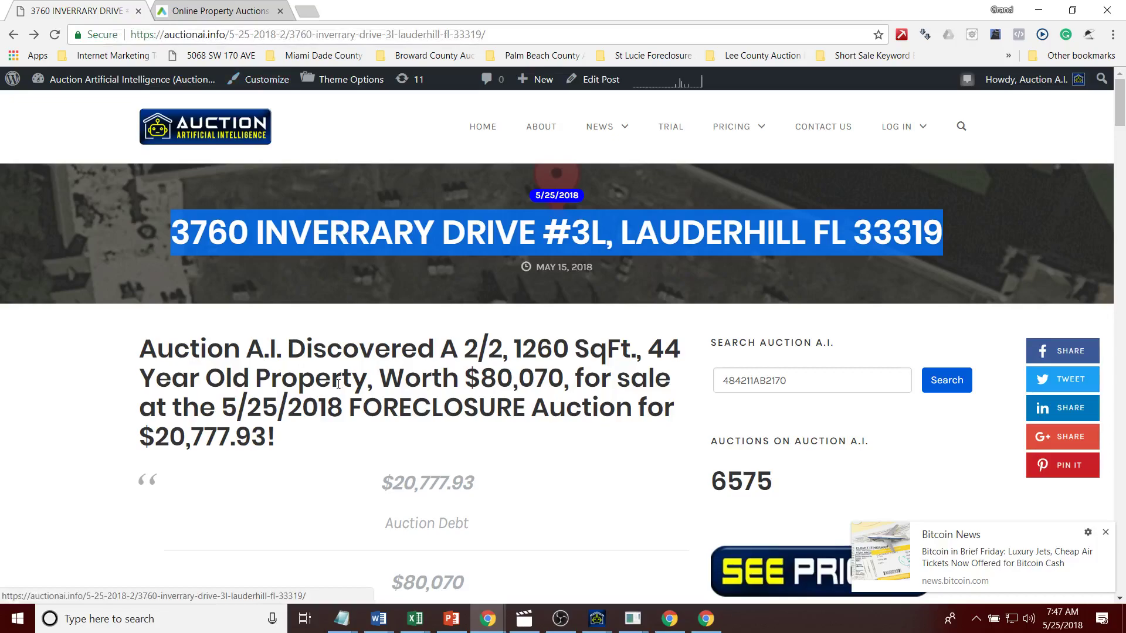
Step: Return to the parcel ID search results on Auction A.I. and dismiss the Bitcoin News notification
left_click(13, 36)
left_click(36, 37)
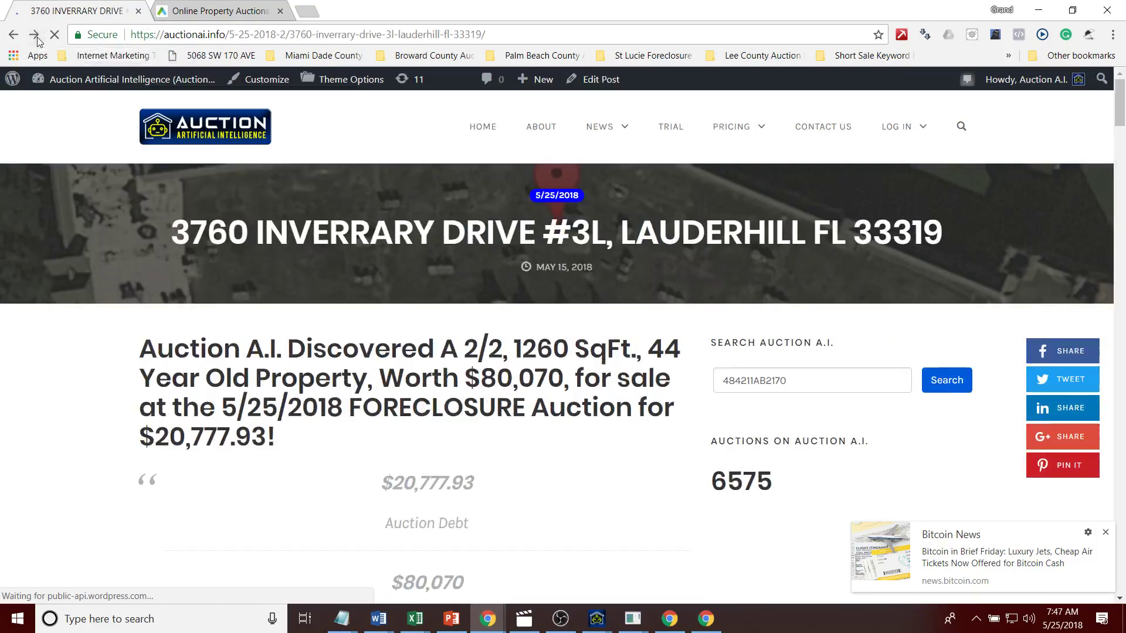
left_click(35, 35)
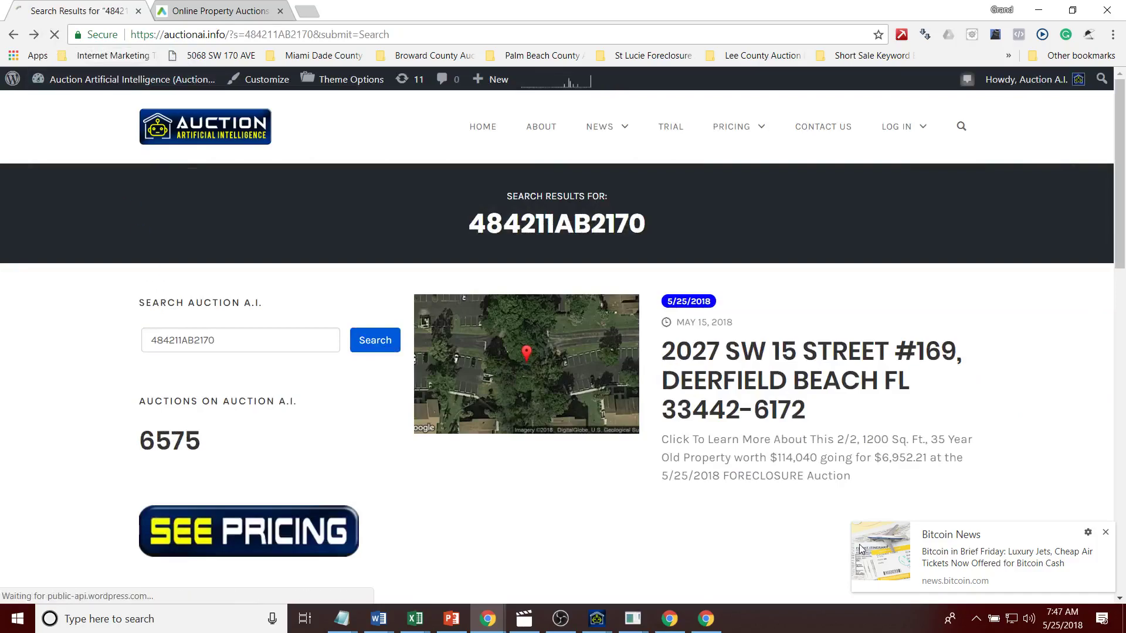
left_click(1106, 534)
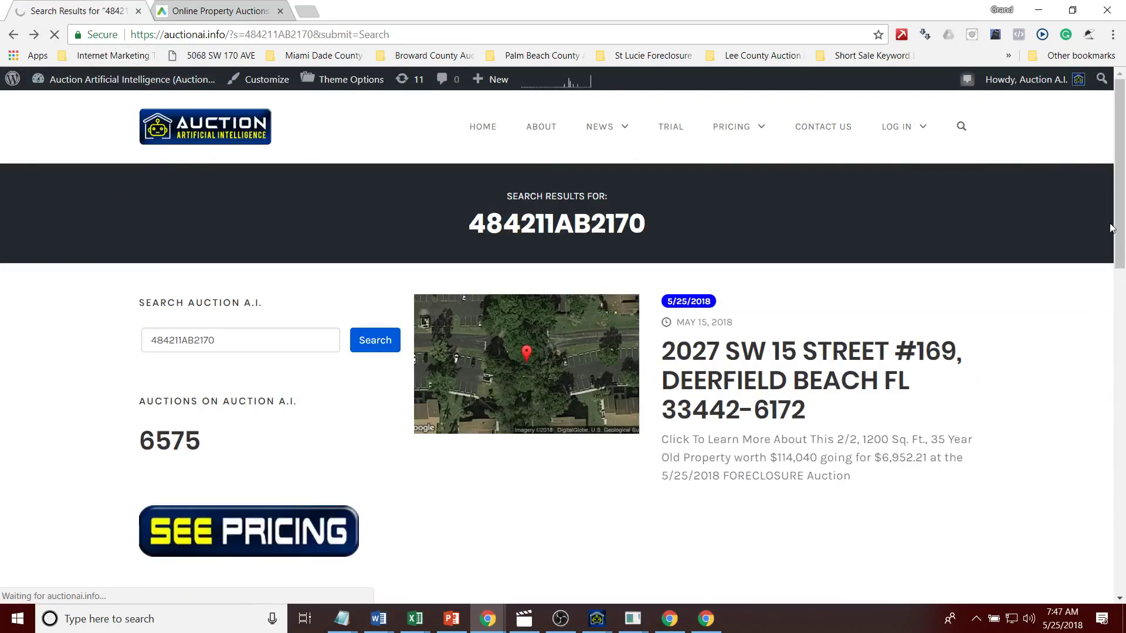
scroll(846, 274, "down", 1)
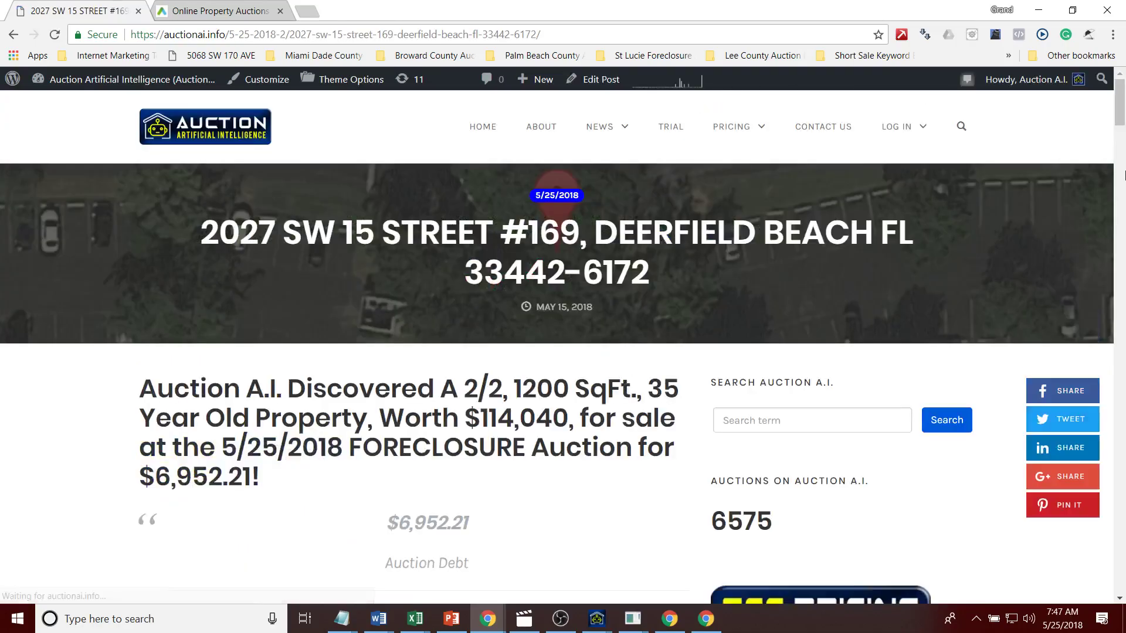
left_click_drag(1119, 114, 1119, 154)
left_click_drag(258, 387, 180, 384)
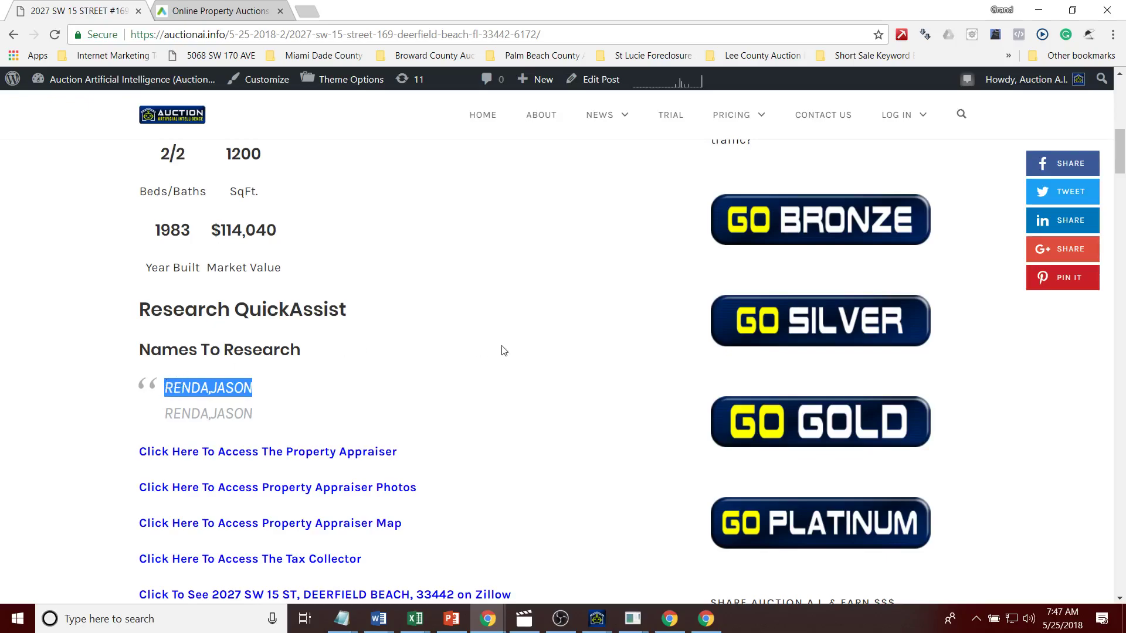
left_click_drag(1121, 161, 1122, 135)
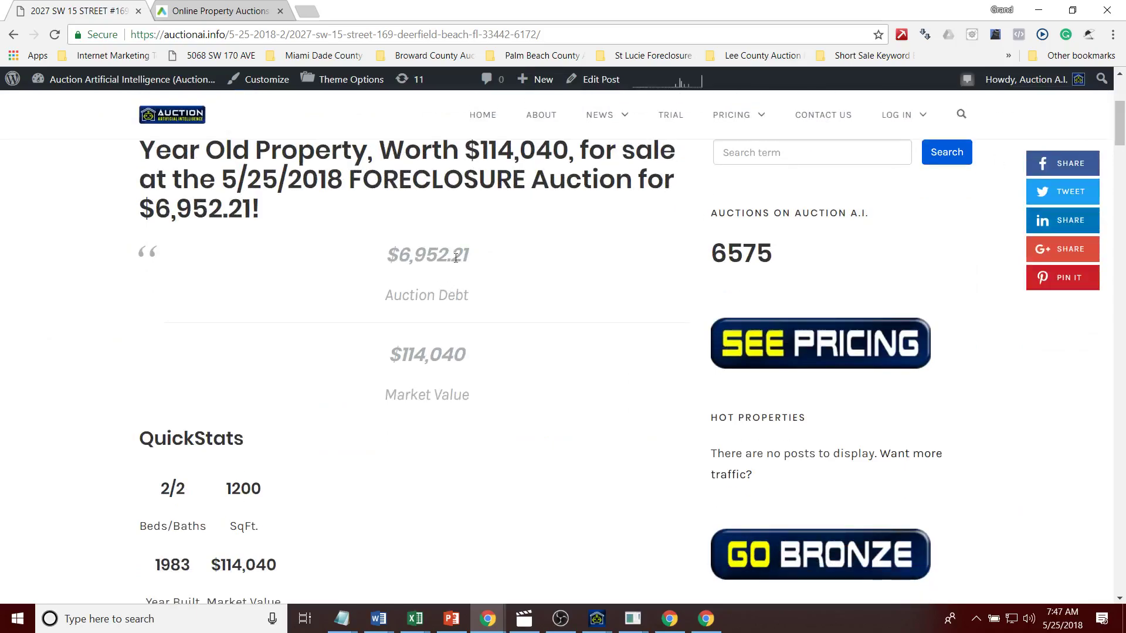
left_click_drag(471, 258, 343, 252)
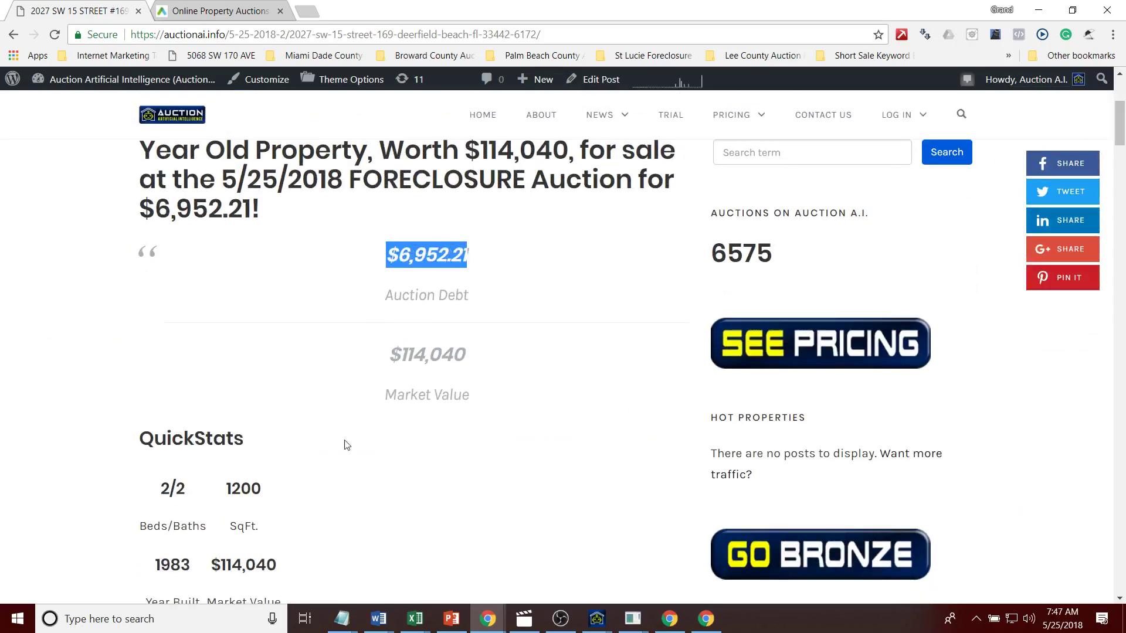
left_click_drag(467, 355, 375, 382)
left_click_drag(1121, 137, 1123, 181)
left_click_drag(260, 211, 169, 209)
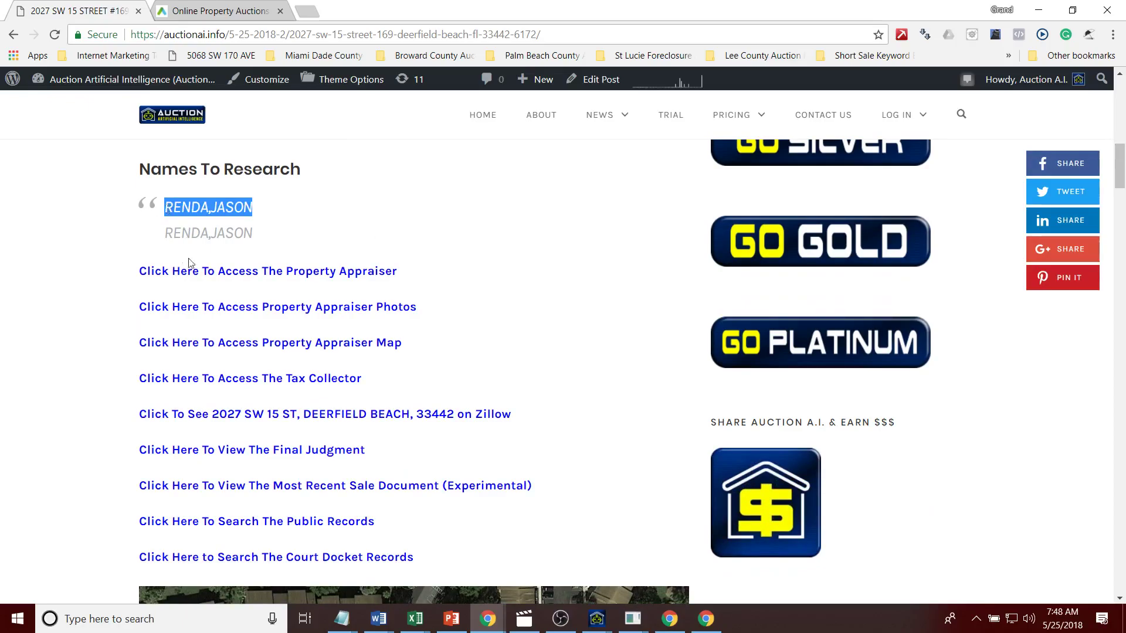
Step: Open the appraiser record, photos, map, tax bills, final judgment, last sale and public records in new tabs
left_click(202, 273, "ctrl")
left_click(202, 309, "ctrl")
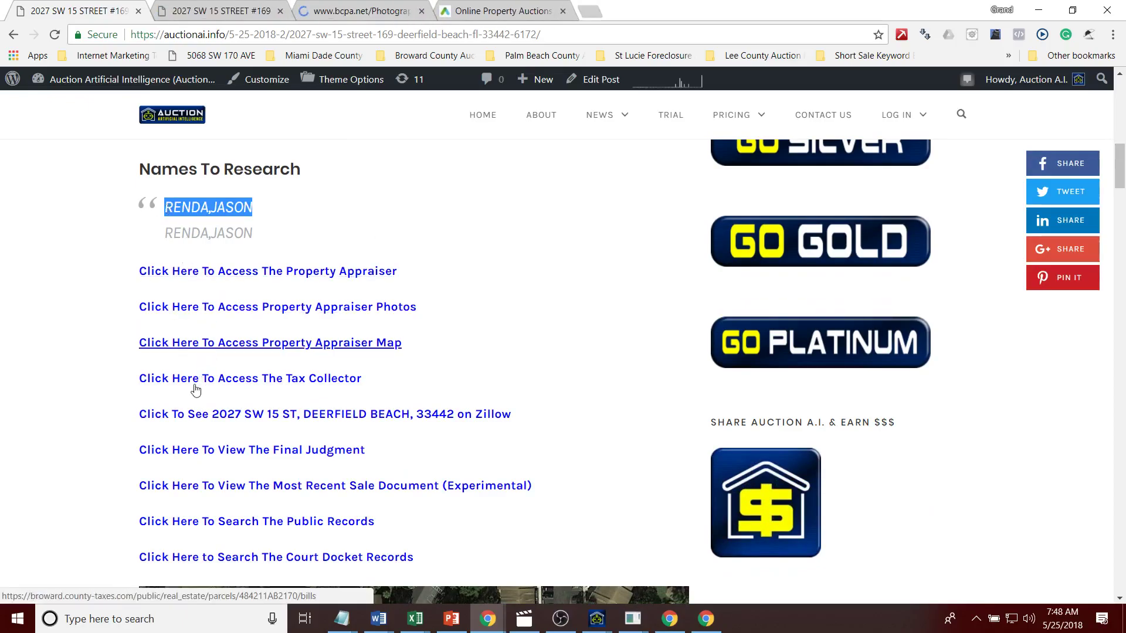
left_click(197, 380, "ctrl")
left_click(202, 414, "ctrl")
left_click(209, 450, "ctrl")
left_click(211, 489, "ctrl")
left_click(214, 520, "ctrl")
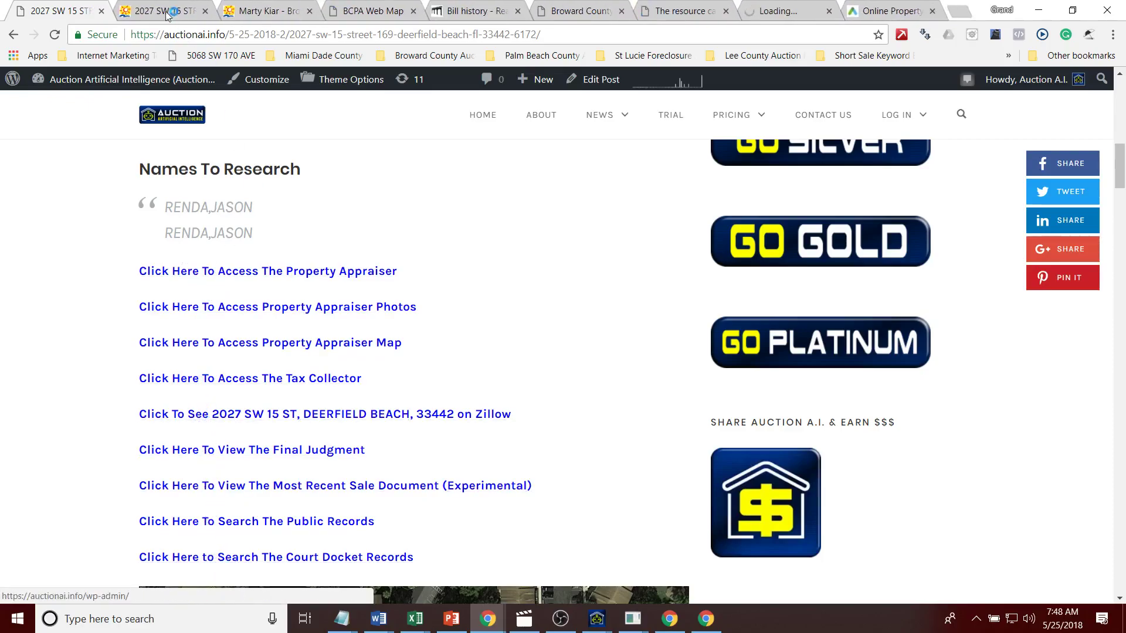
left_click(167, 12)
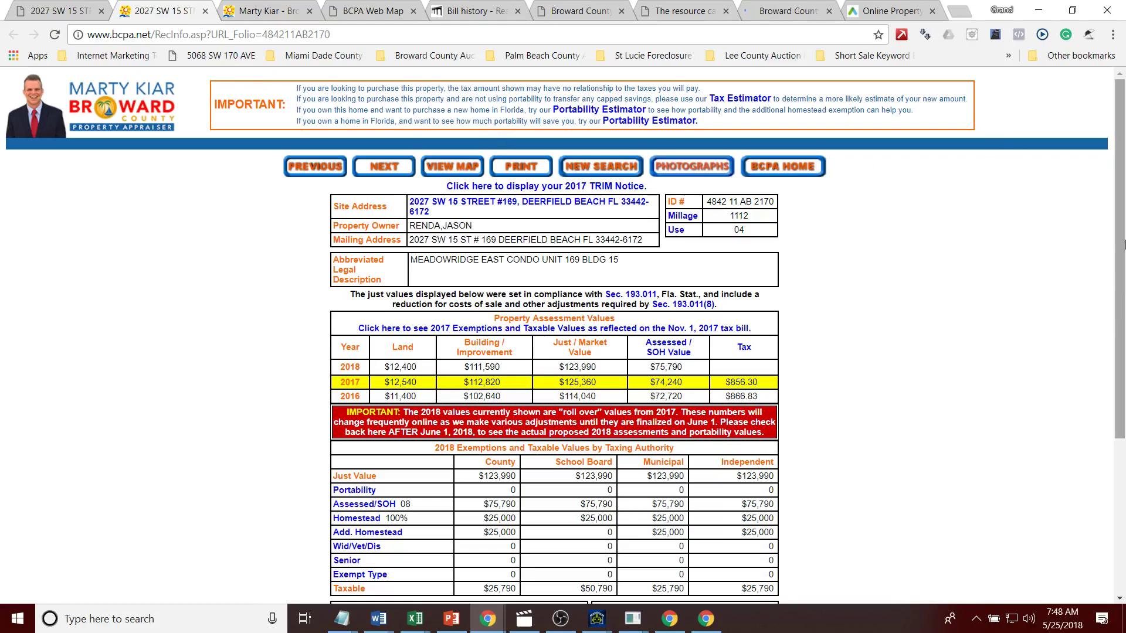
scroll(444, 407, "down", 3)
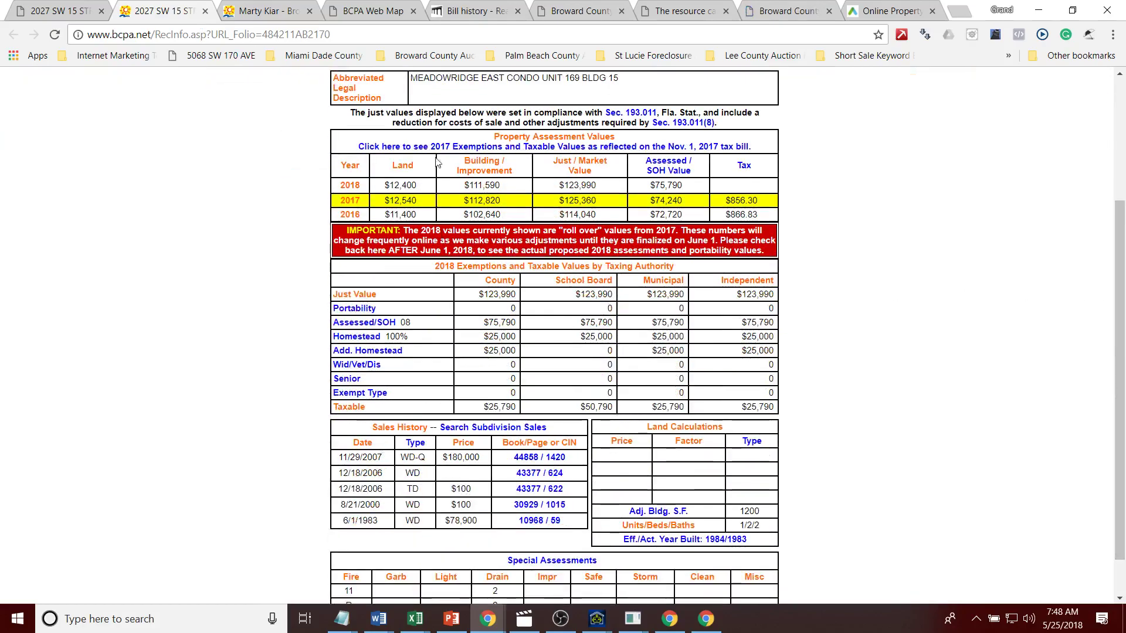
left_click(265, 8)
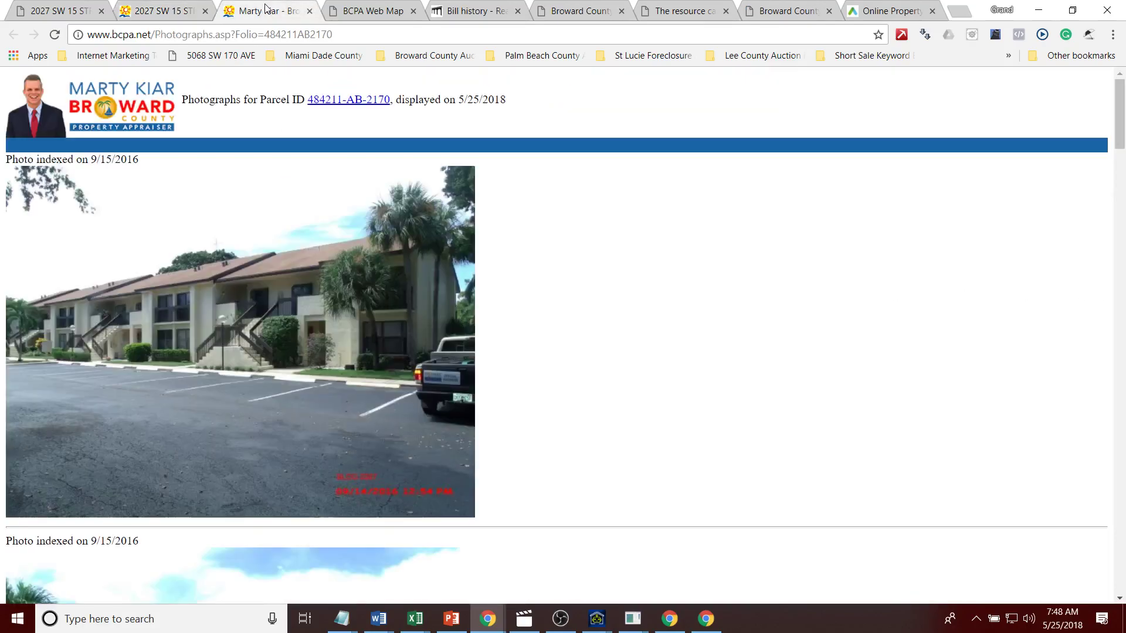
left_click(328, 15)
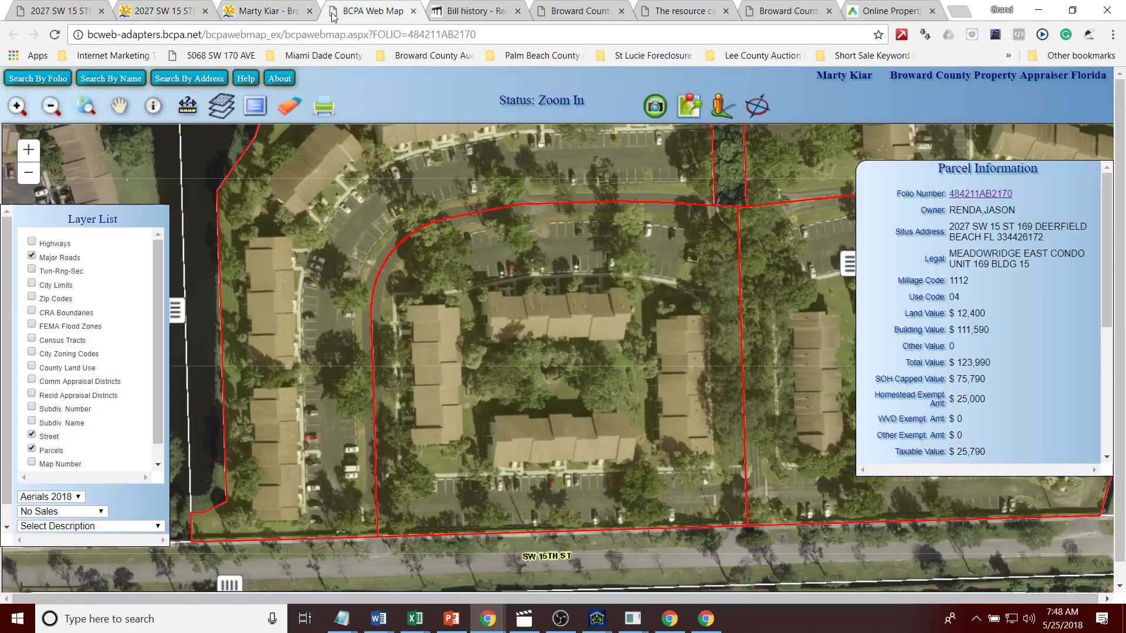
left_click(463, 11)
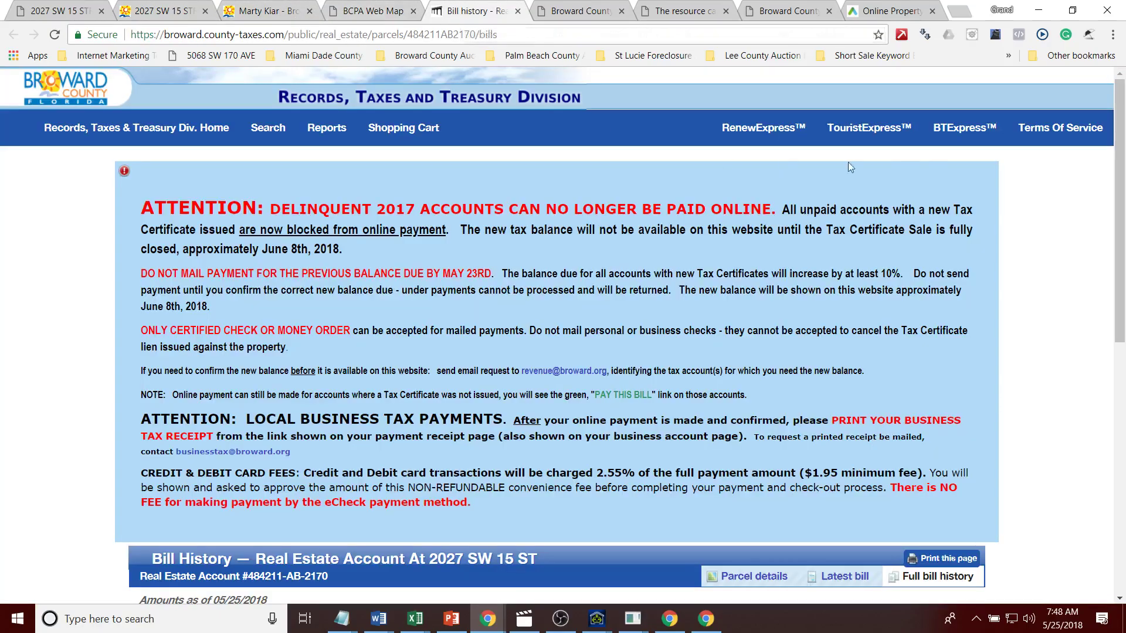
left_click_drag(1121, 205, 1124, 440)
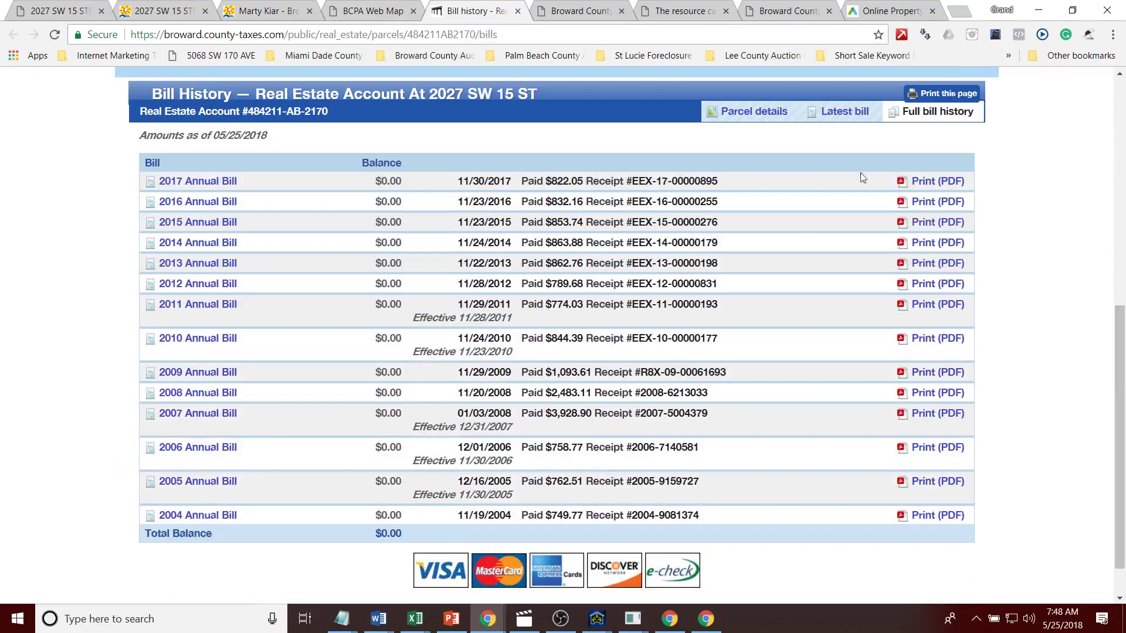
Step: Open the 2017 roll details, select the escrow company, and read the April 13, 2018 final judgment
left_click(756, 112)
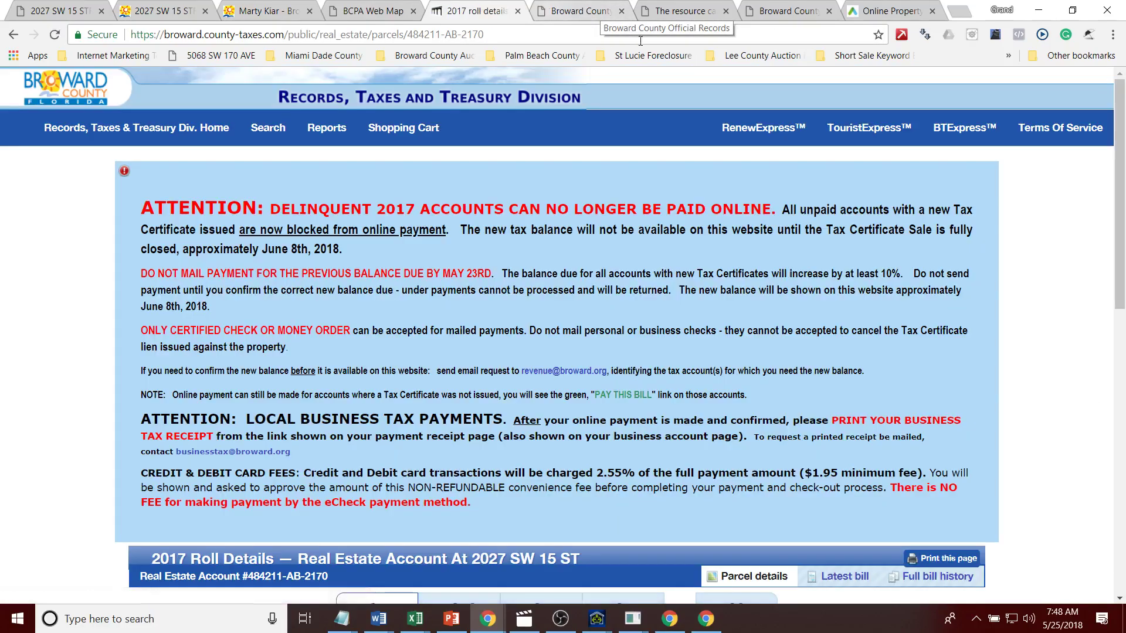
left_click_drag(1124, 174, 1113, 346)
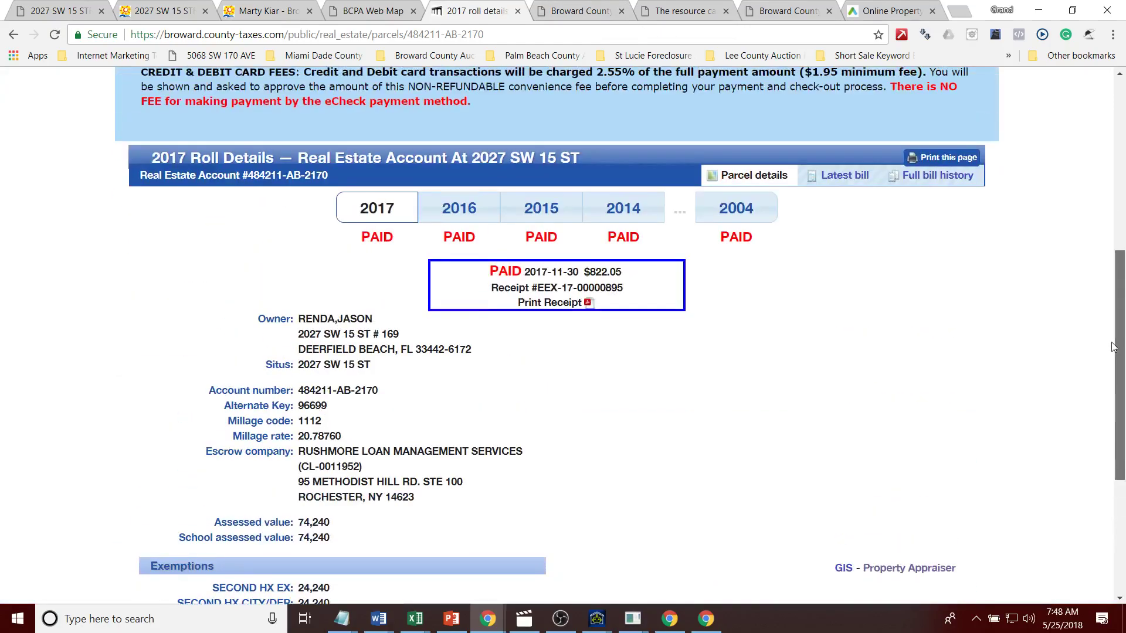
left_click_drag(422, 500, 291, 454)
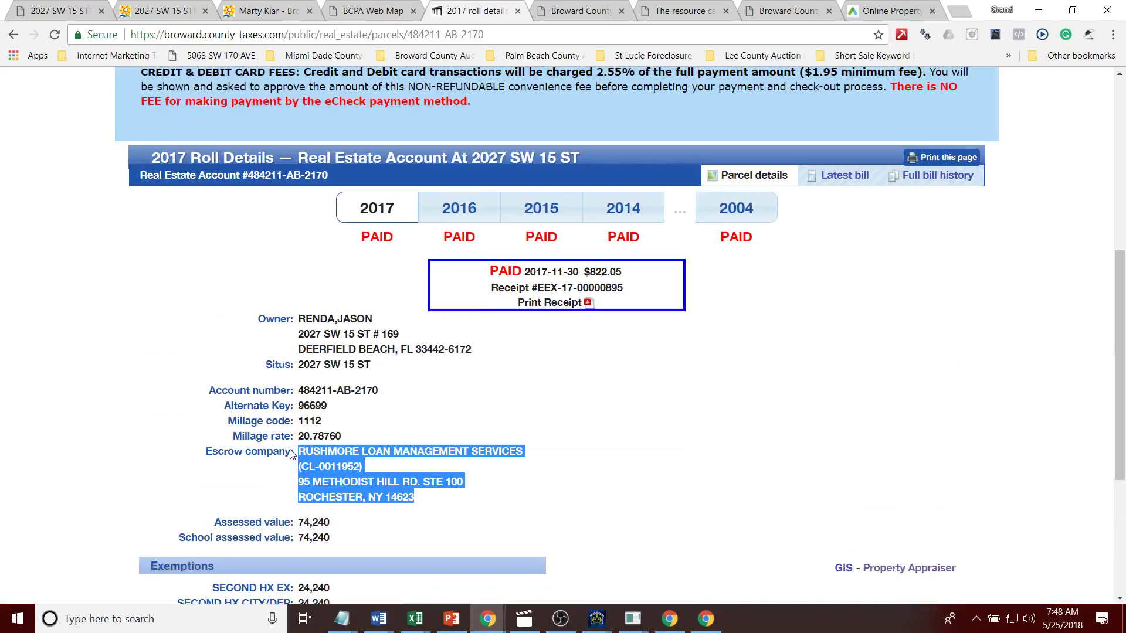
left_click(551, 7)
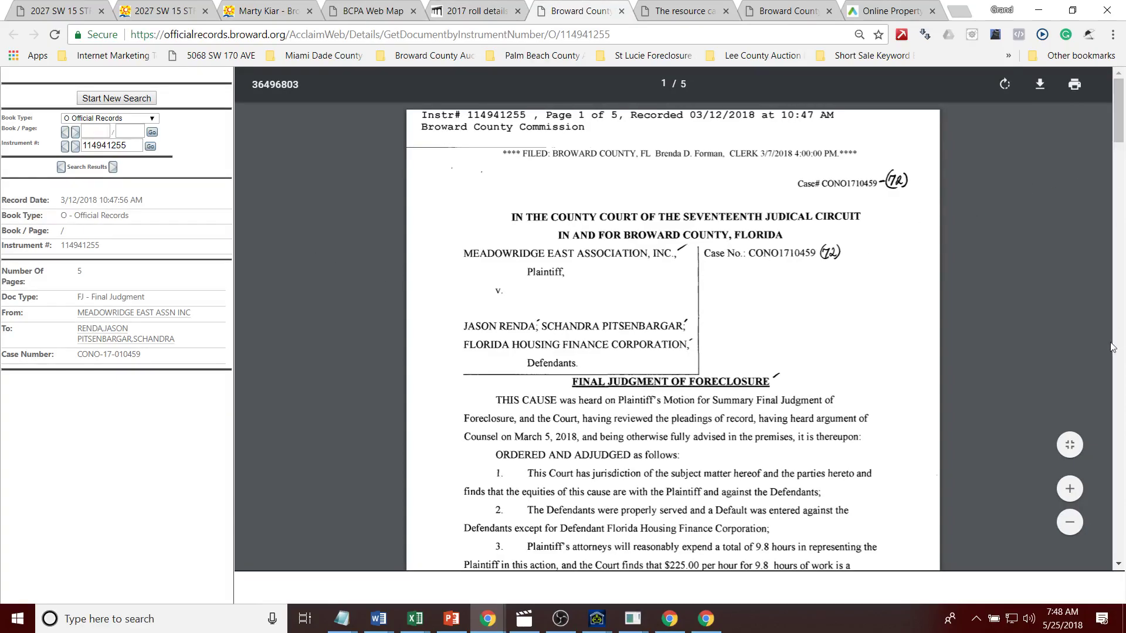
left_click_drag(1120, 122, 1121, 248)
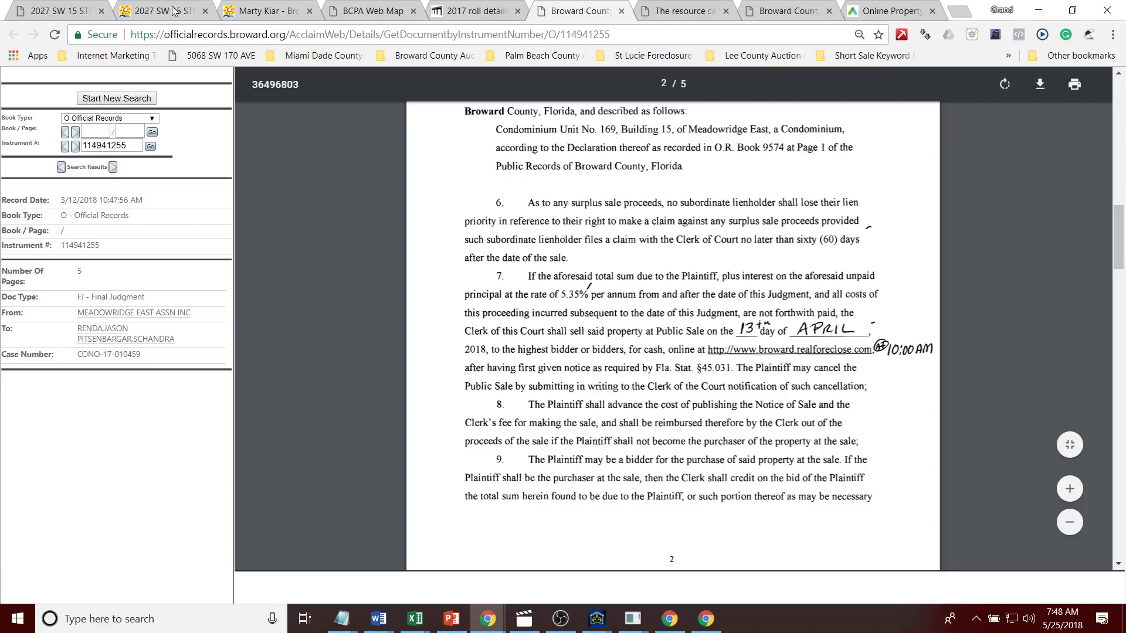
Step: Duplicate and close the Auction A.I. listing tab, then move to the Auction.com and official records tabs
left_click(58, 12)
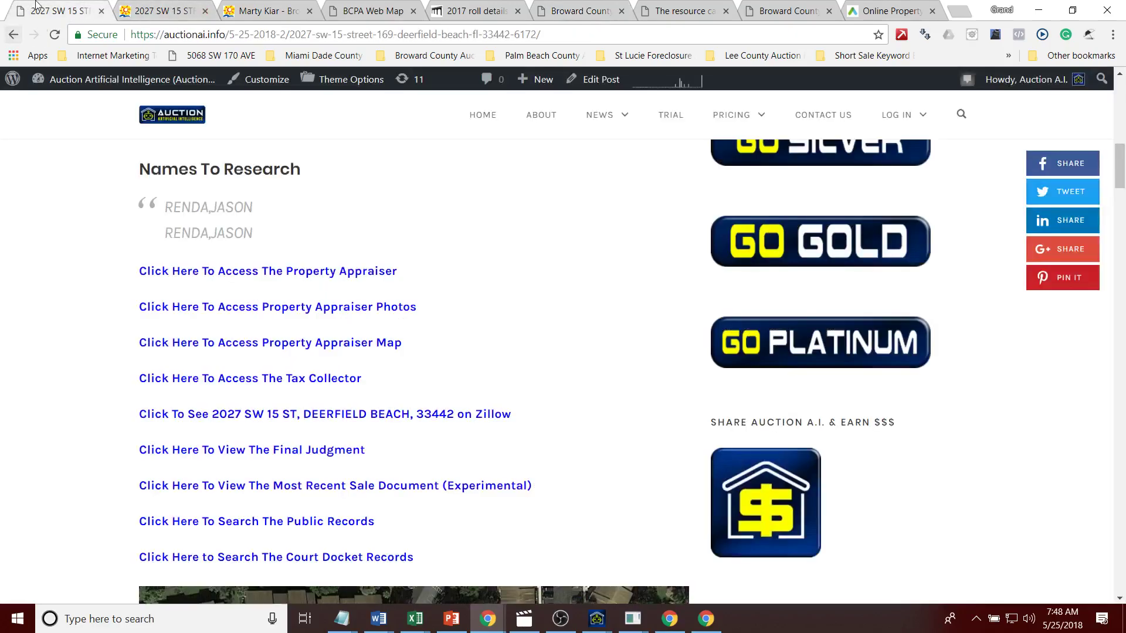
right_click(36, 9)
left_click(65, 52)
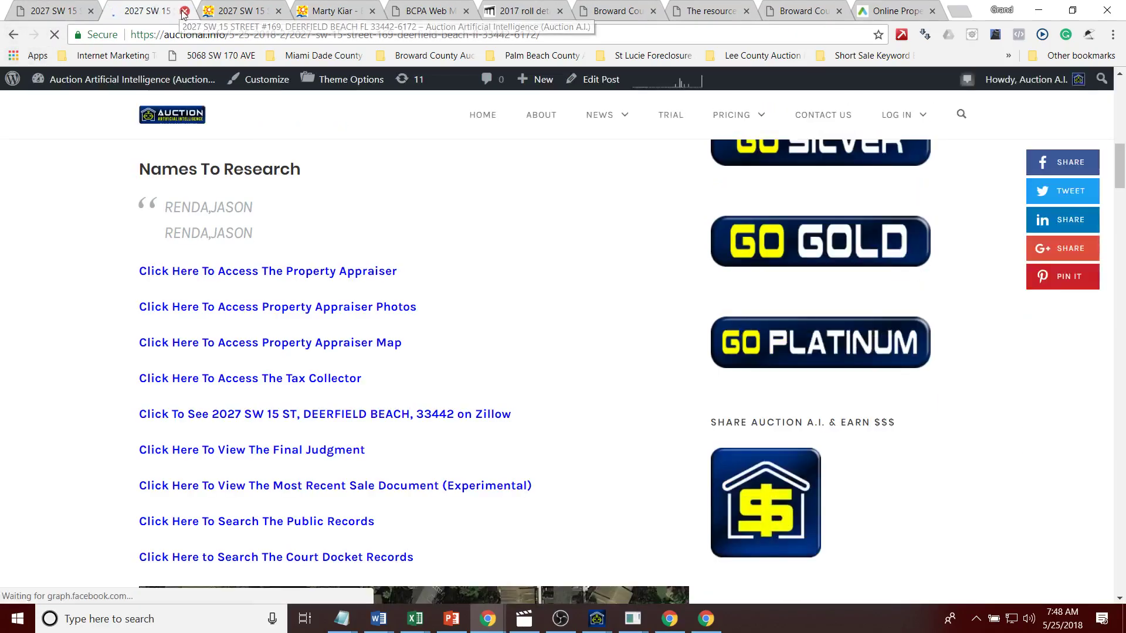
left_click(185, 10)
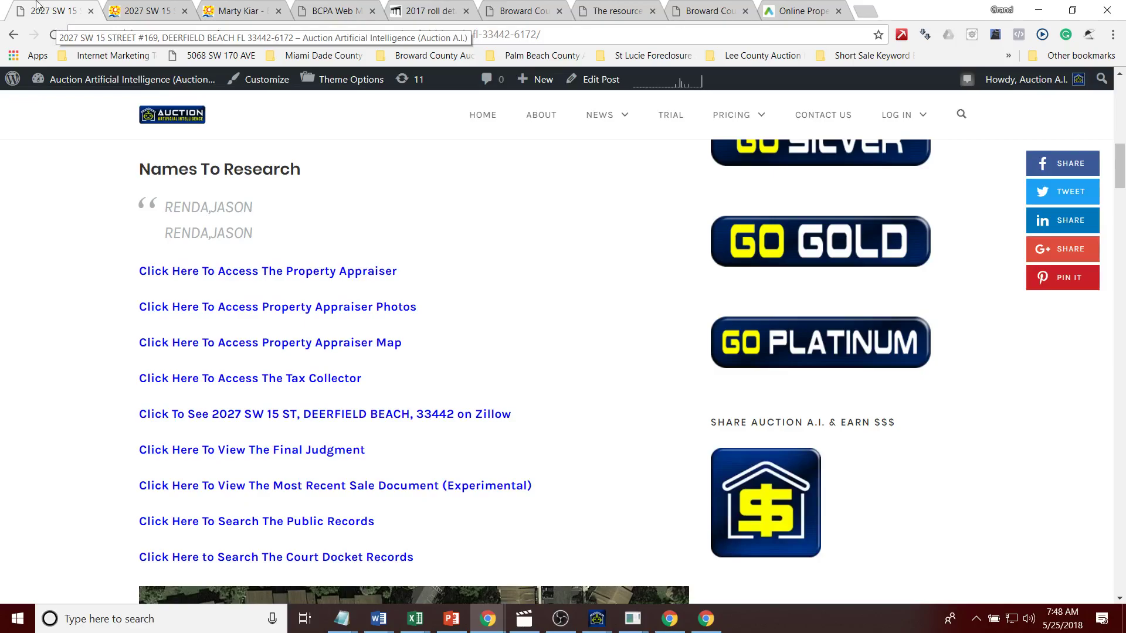
mouse_move(91, 93)
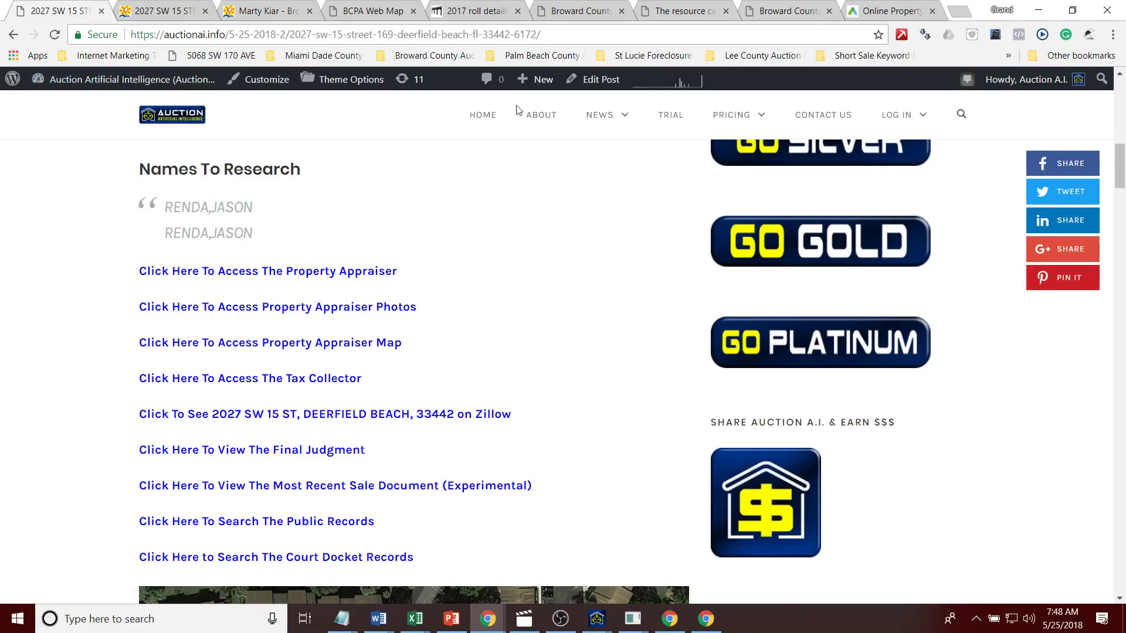
left_click(860, 13)
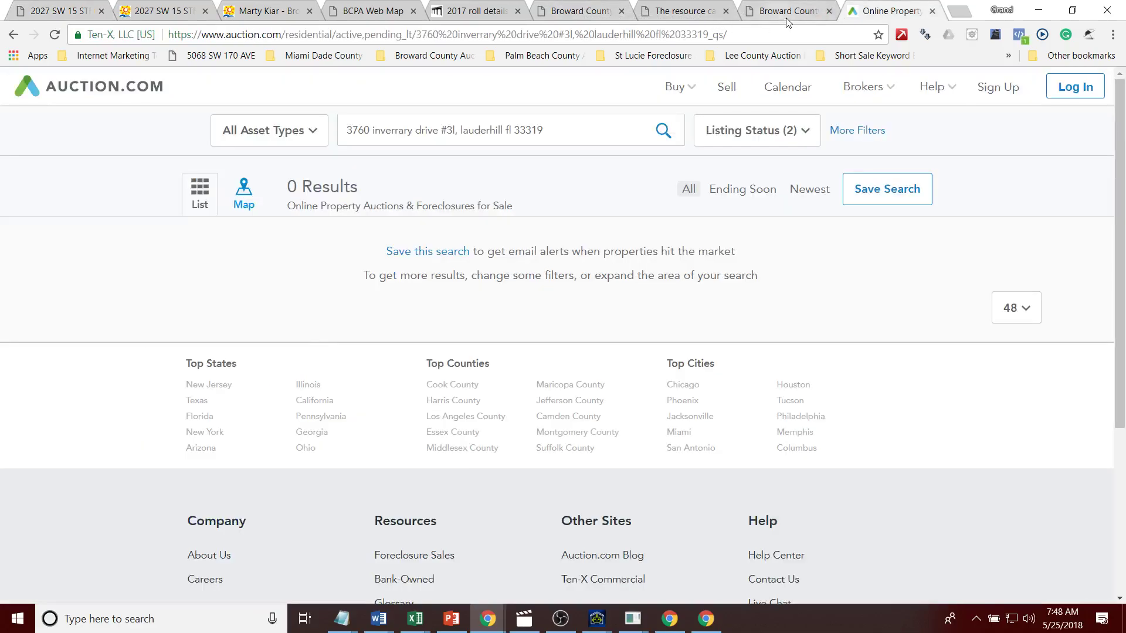
left_click(789, 14)
Step: Run the official records name search and sort the results by Record Date, newest first
left_click(932, 11)
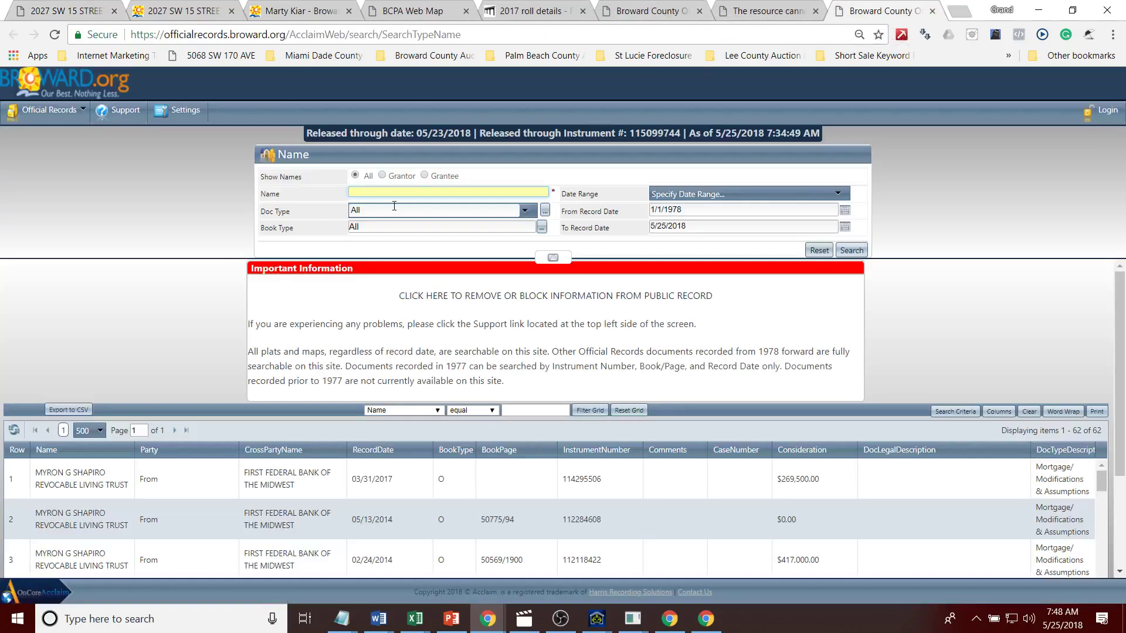
left_click(850, 249)
left_click(388, 451)
left_click(389, 451)
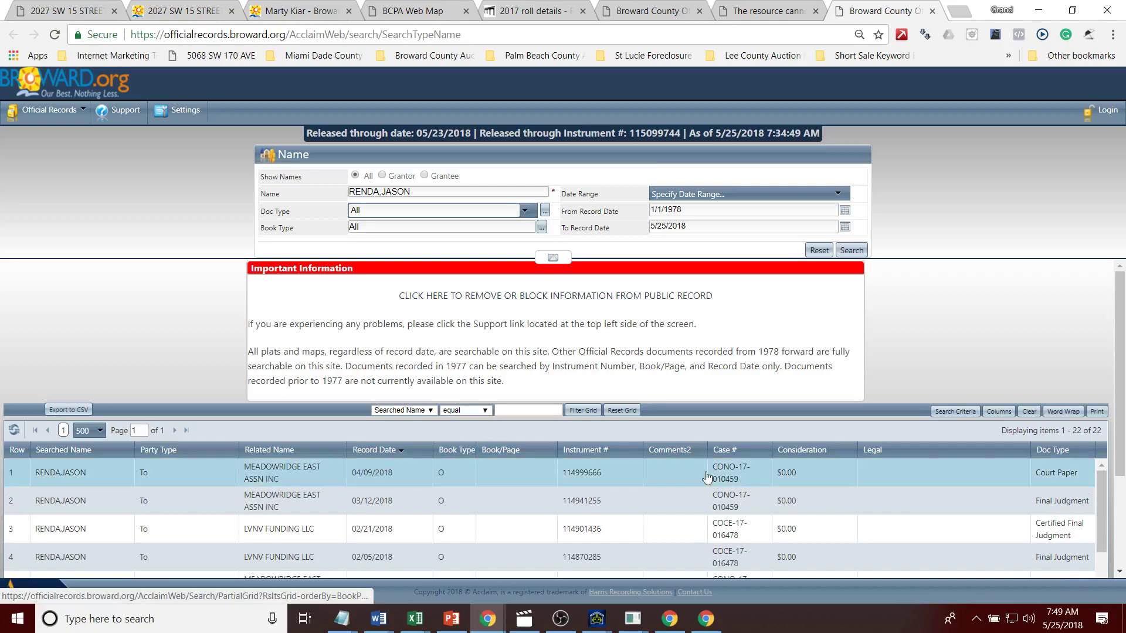
left_click_drag(1120, 376, 1124, 441)
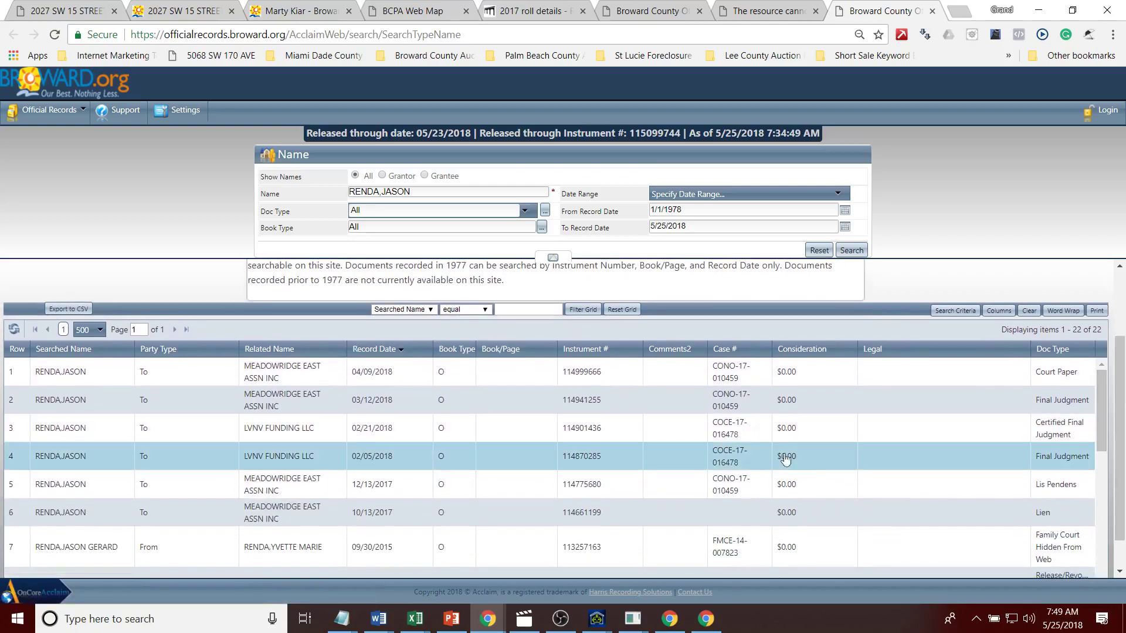
Step: Open the February 2018 final judgment record, then return to the full results list
left_click(641, 460)
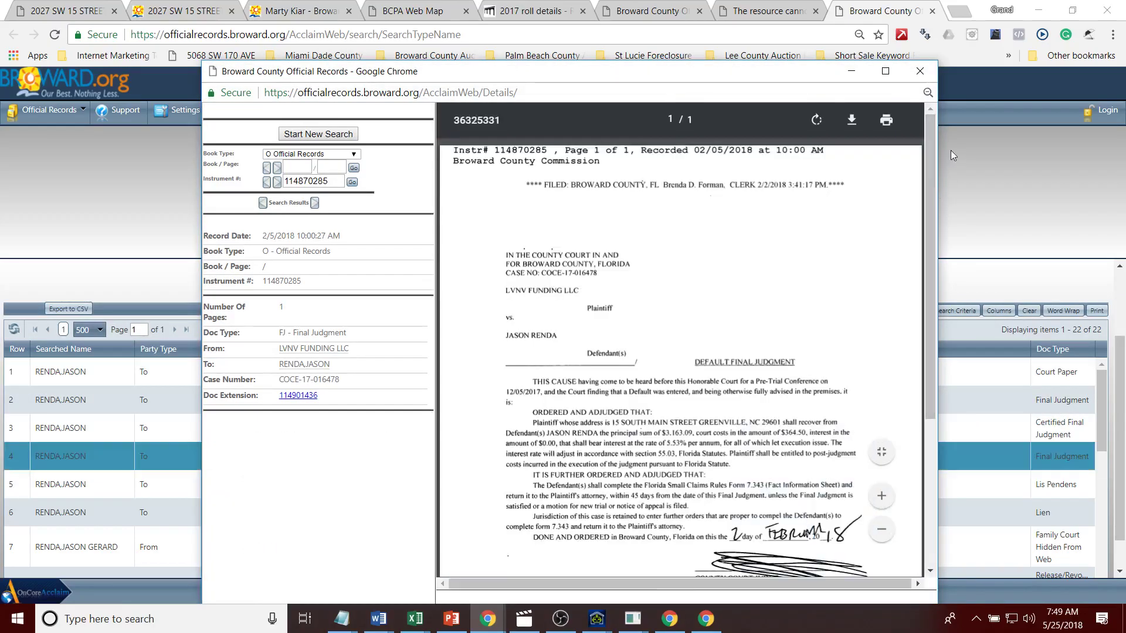
left_click_drag(933, 150, 932, 210)
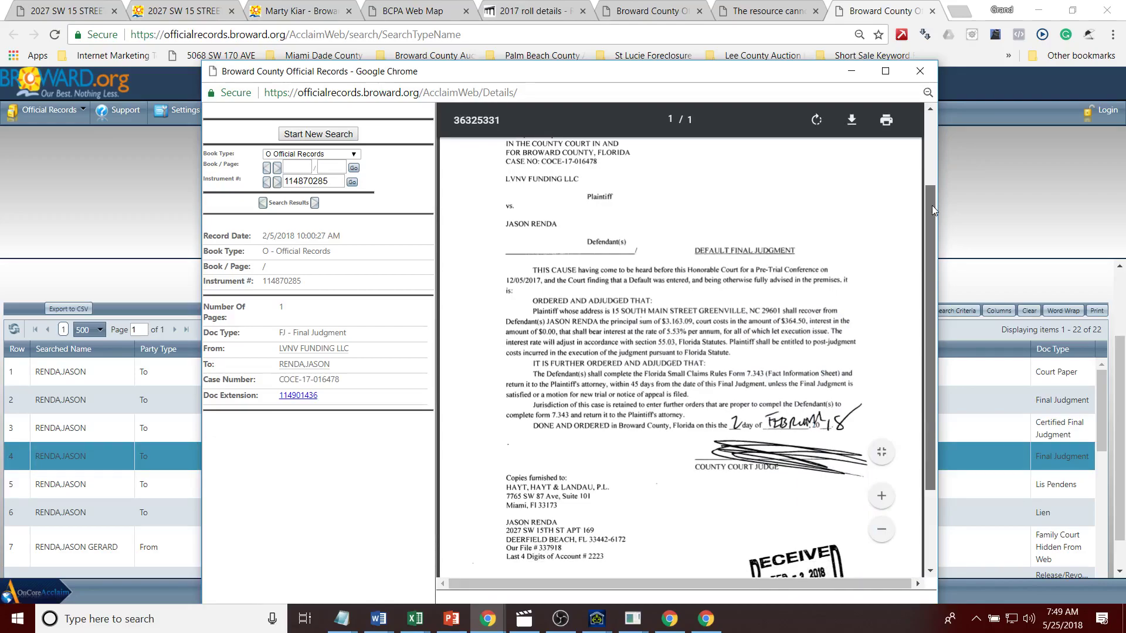
left_click(984, 210)
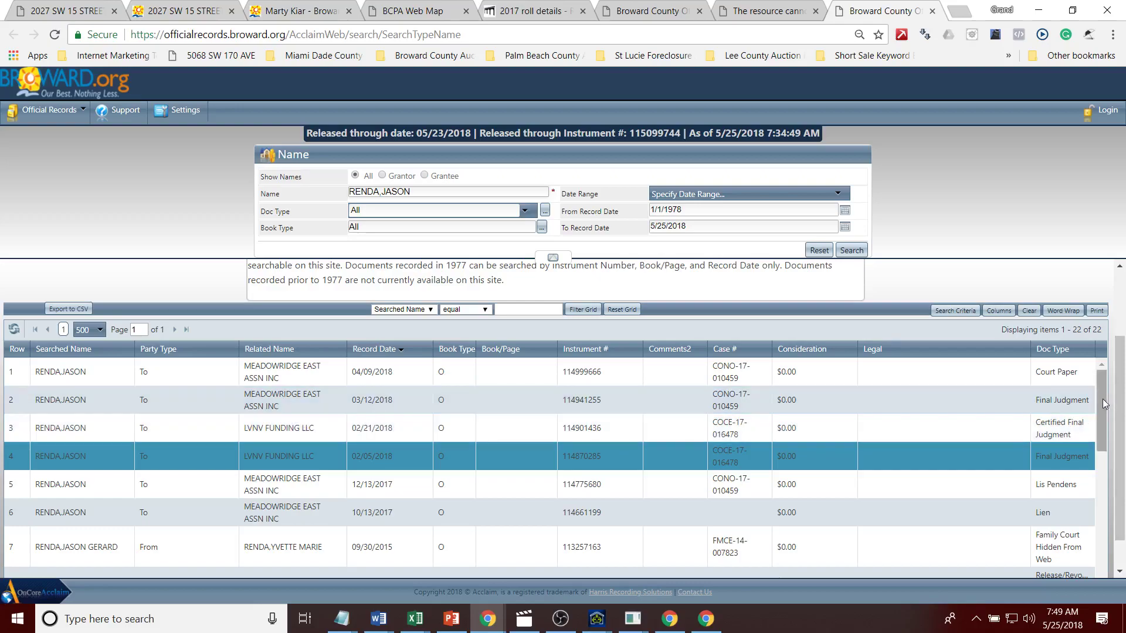
scroll(1099, 423, "down", 2)
scroll(1099, 434, "down", 2)
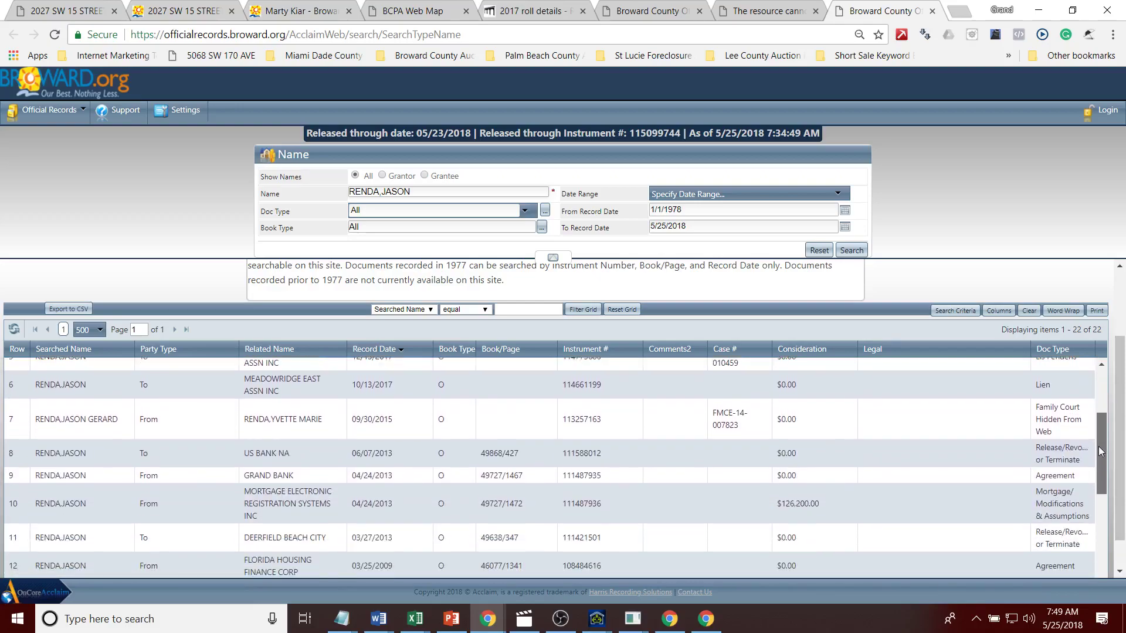
Step: Review the $126,200 2013 mortgage record's borrower, lender and amount, maximizing then minimizing its window
left_click(976, 506)
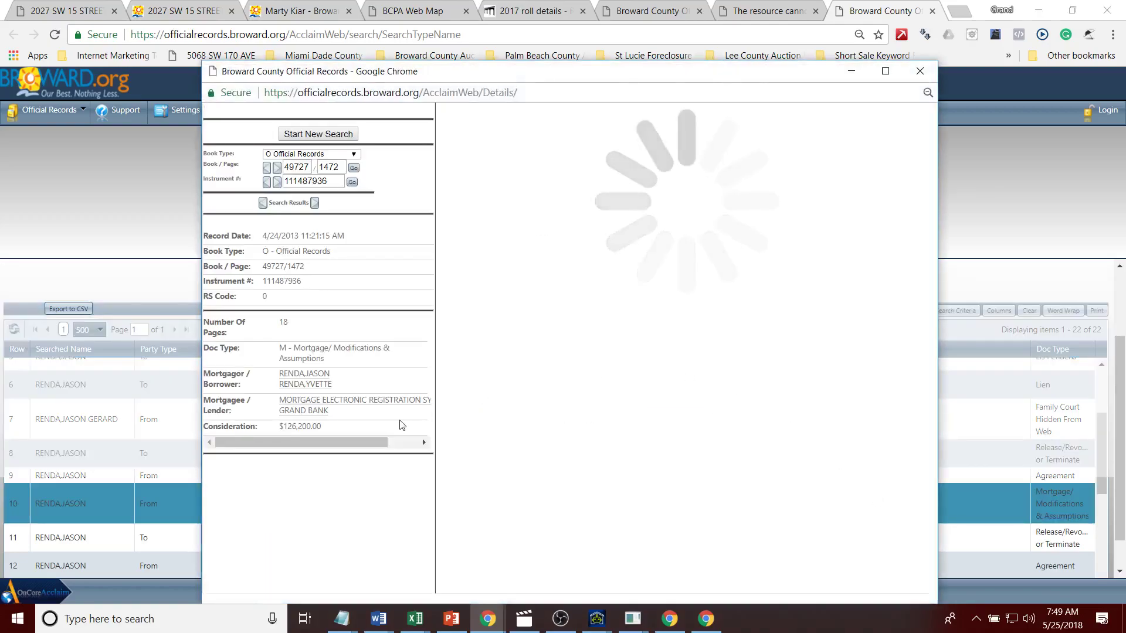
left_click_drag(329, 431, 291, 359)
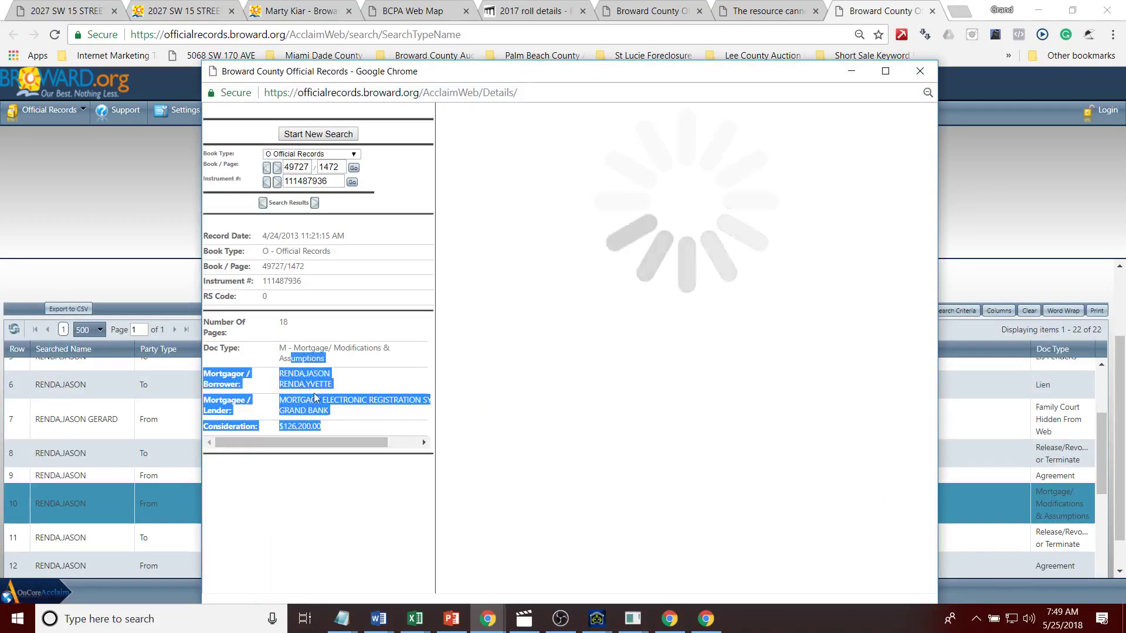
left_click_drag(381, 444, 383, 446)
left_click(383, 424)
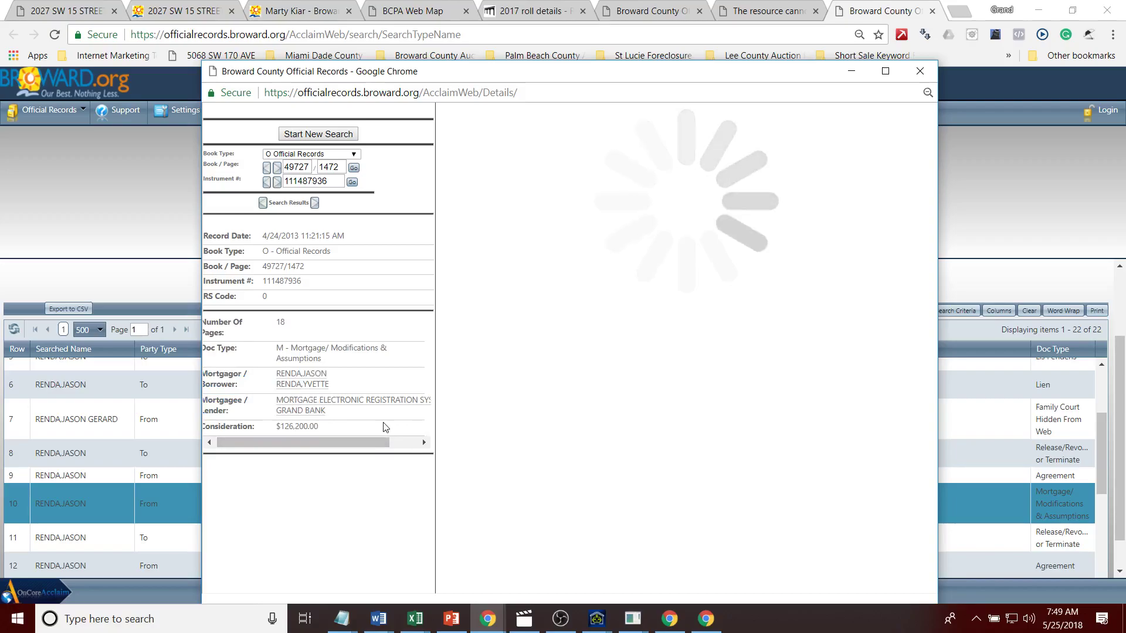
scroll(931, 125, "down", 4)
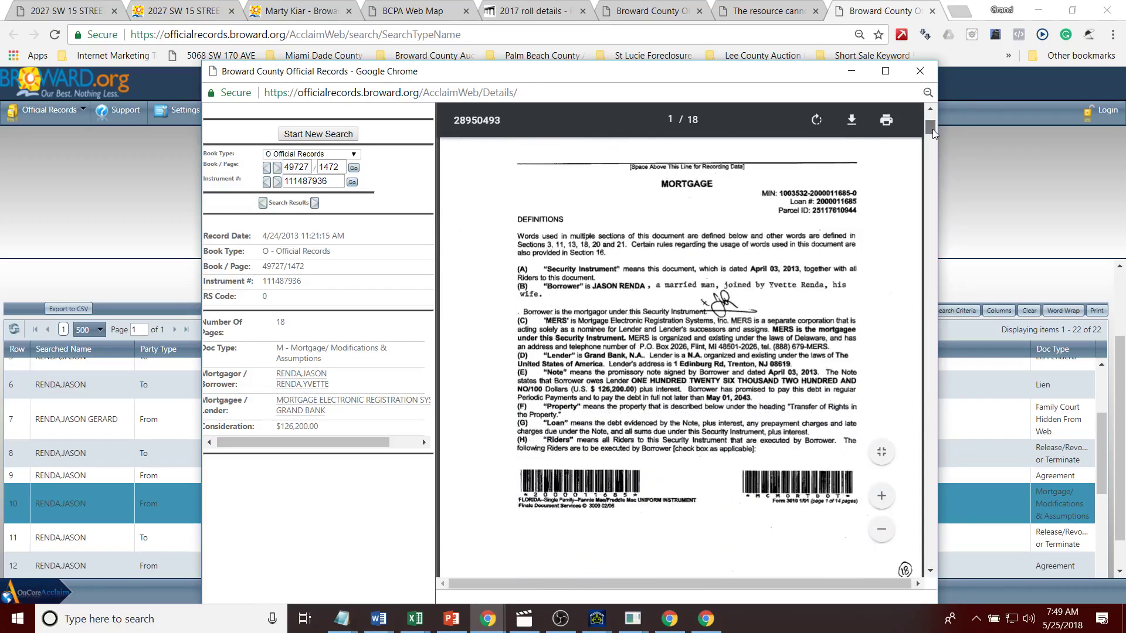
scroll(933, 133, "up", 4)
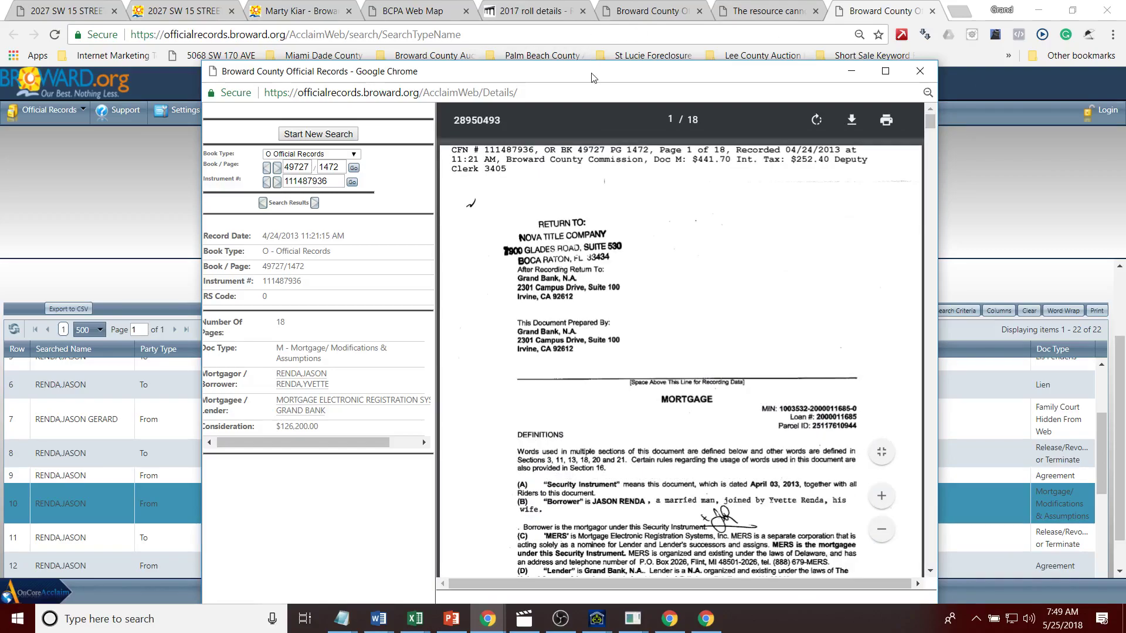
double_click(593, 77)
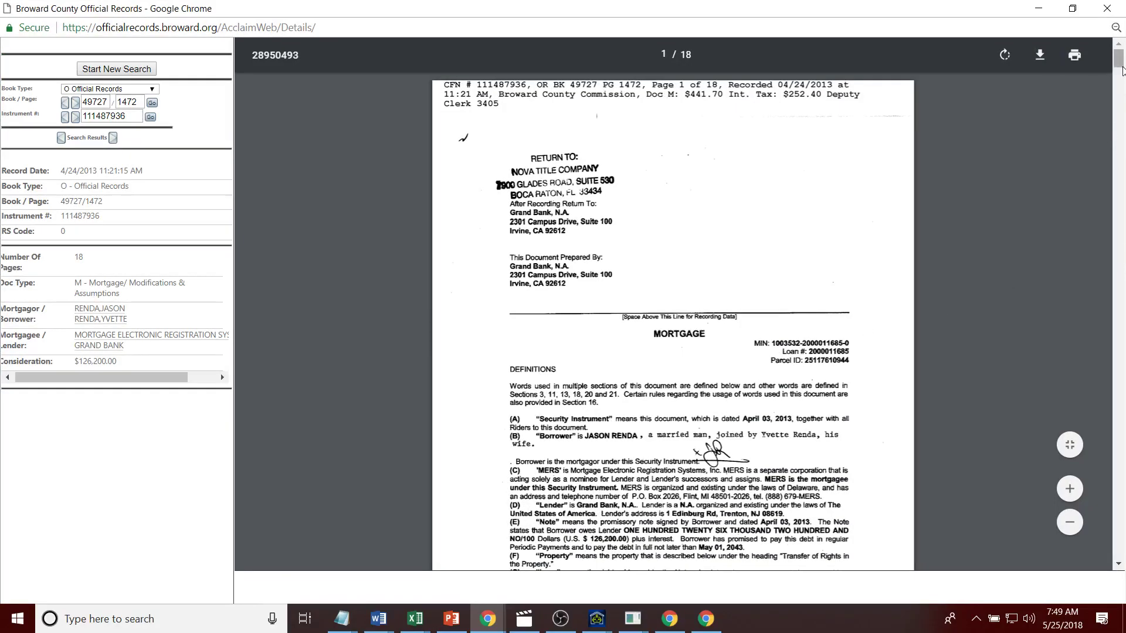
left_click(1038, 8)
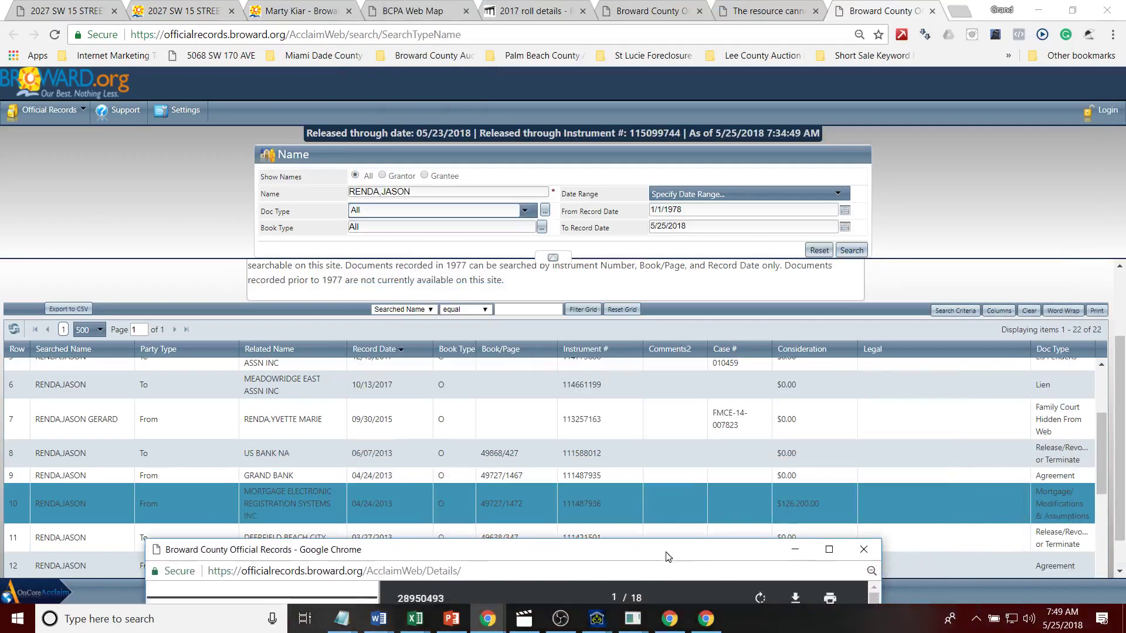
left_click_drag(335, 555, 371, 164)
Step: Scroll the auctionai.info property page through auction and market value details to Documents of Interest
left_click(104, 11)
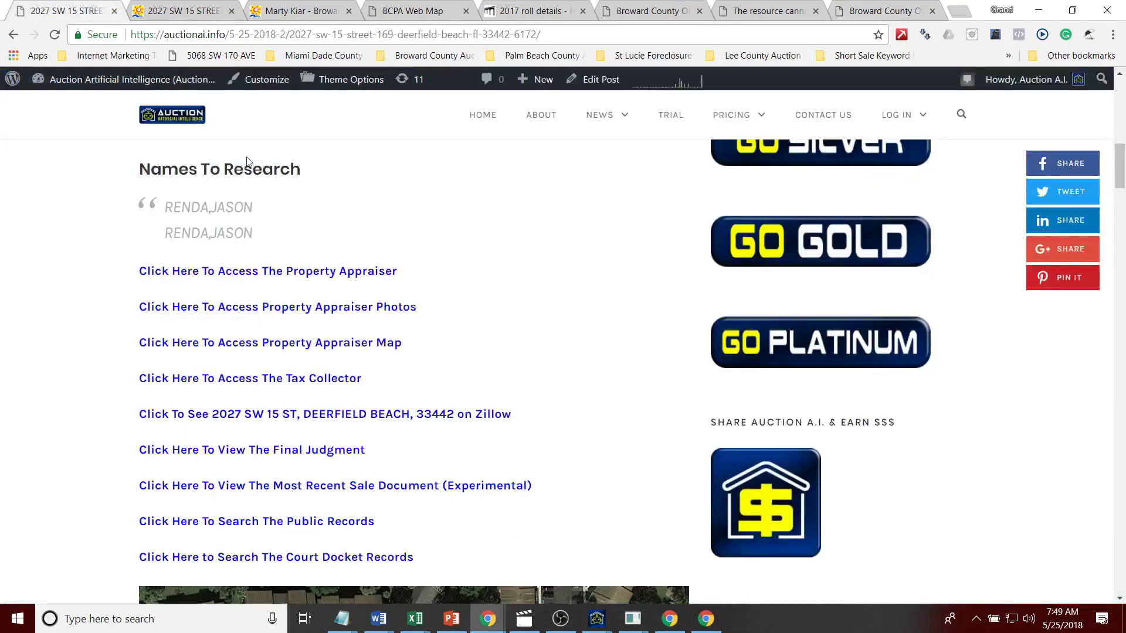
left_click_drag(1120, 186, 1124, 245)
scroll(1124, 244, "down", 2)
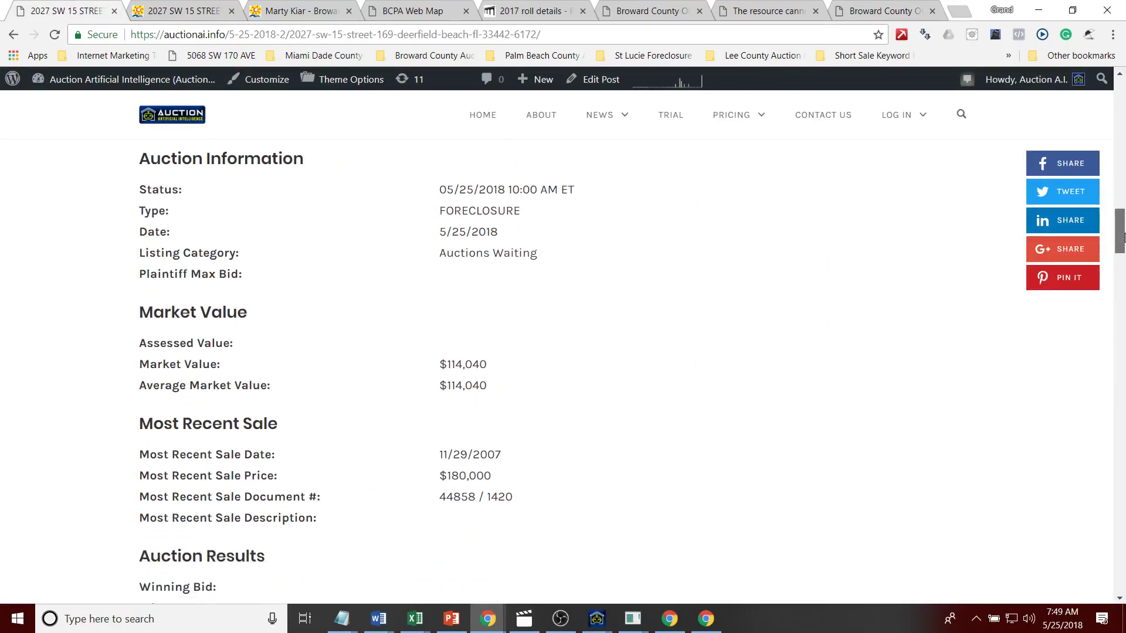
left_click_drag(1123, 235, 1120, 453)
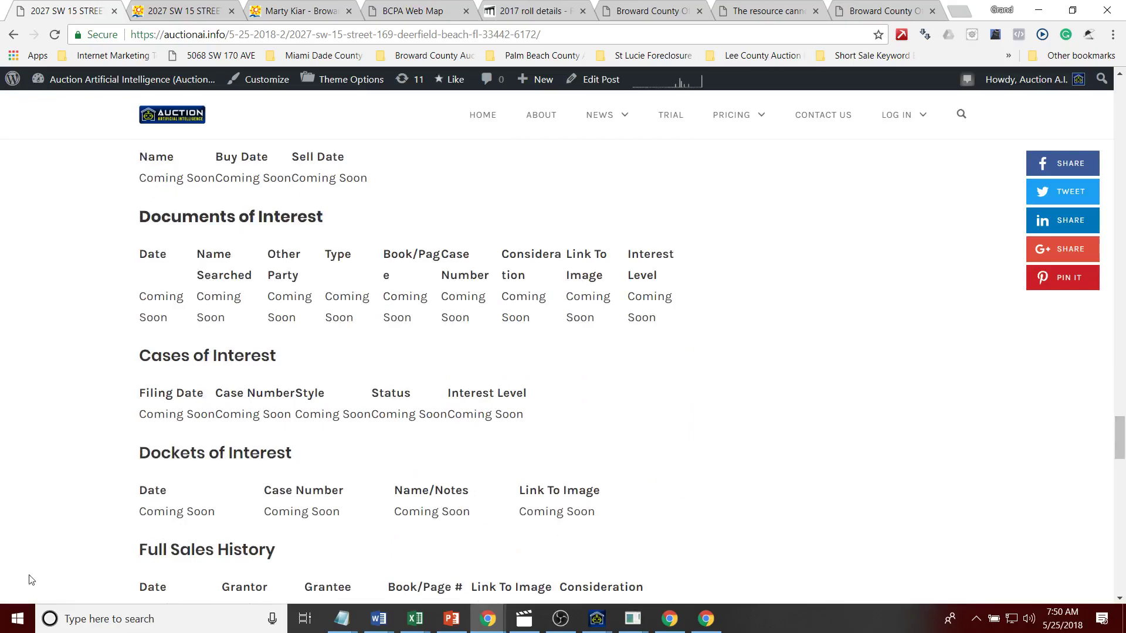
left_click_drag(168, 203, 375, 260)
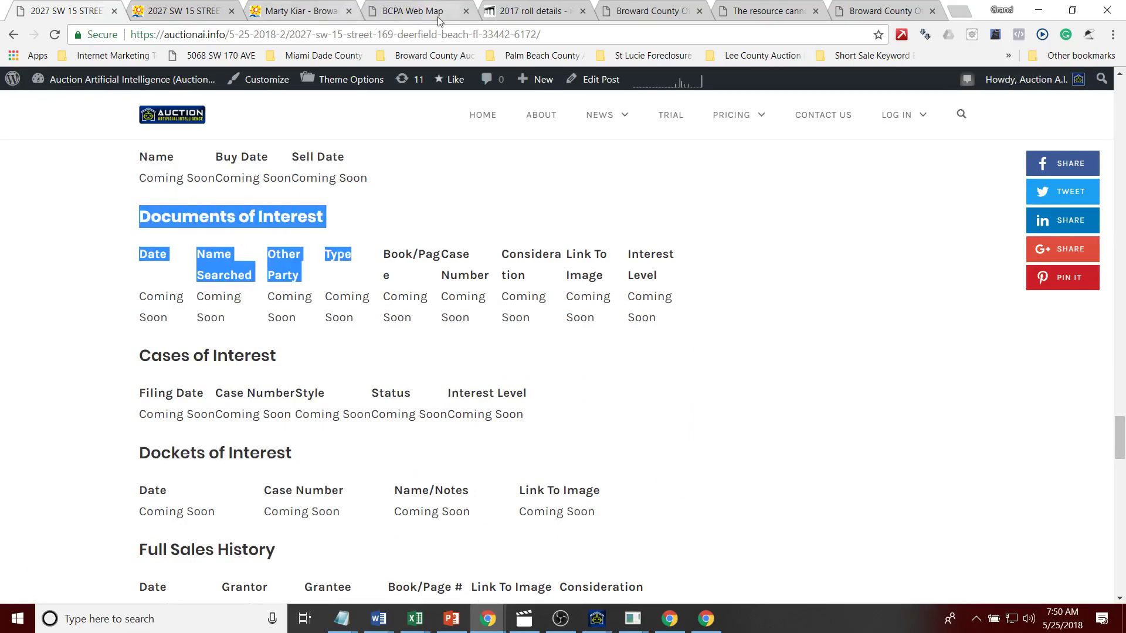
left_click(756, 11)
Step: Close the not-found document page and return to the Broward records search results
left_click(639, 12)
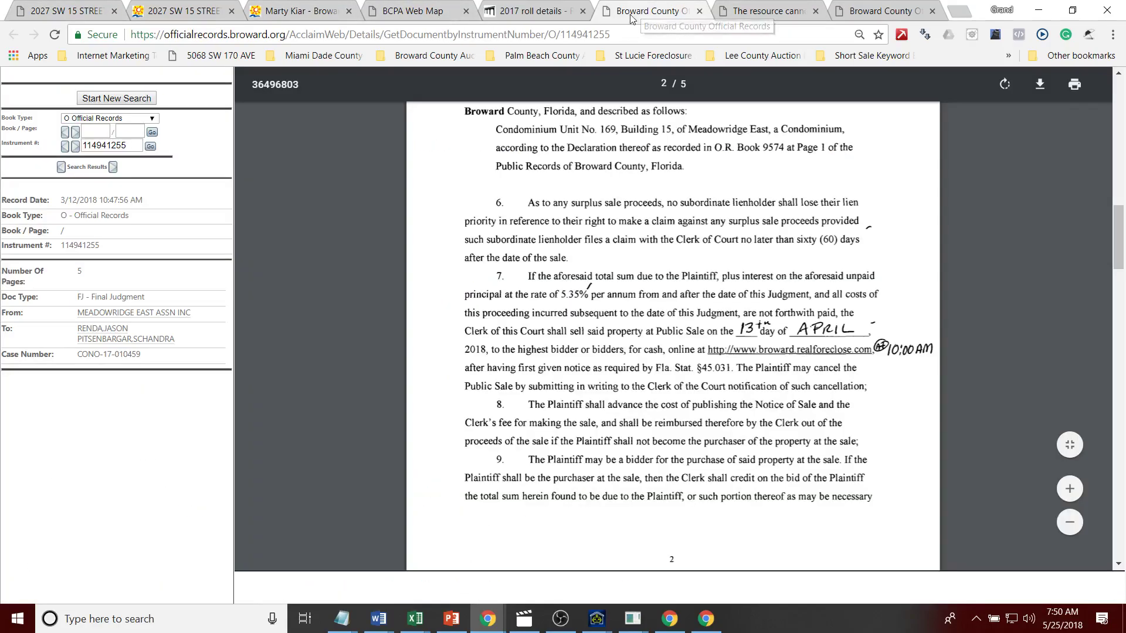
left_click(737, 15)
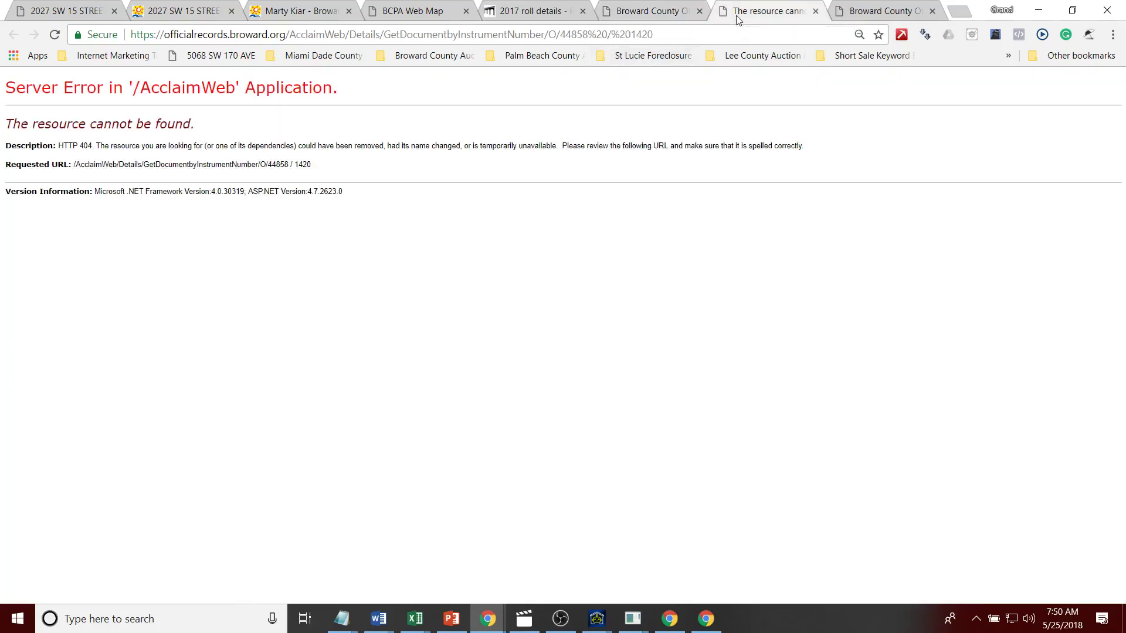
left_click(814, 12)
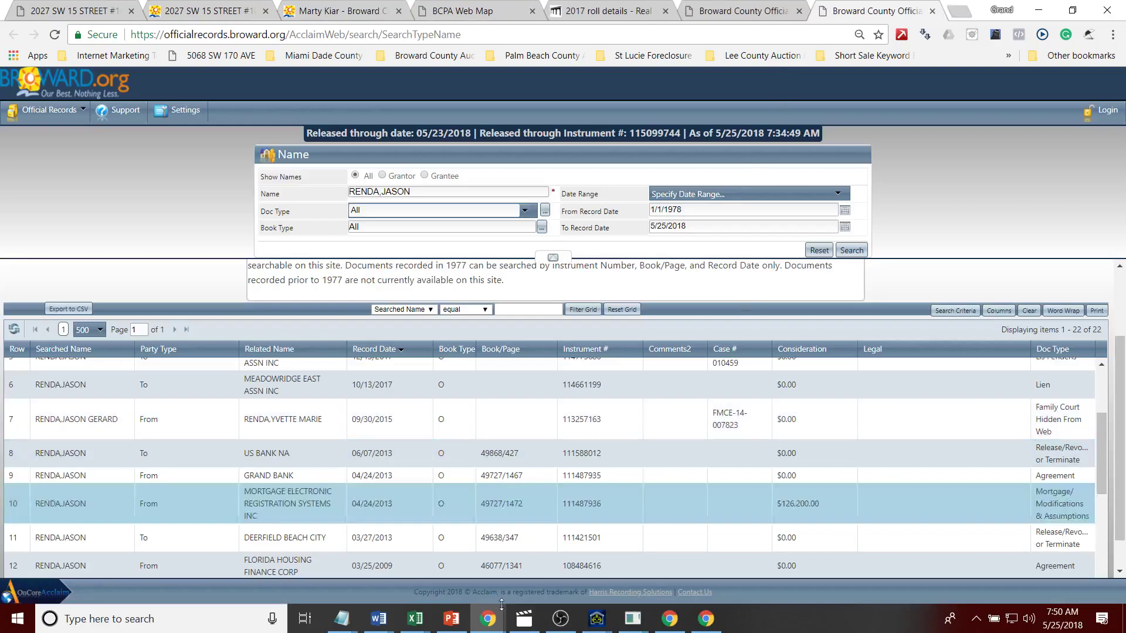
left_click(46, 11)
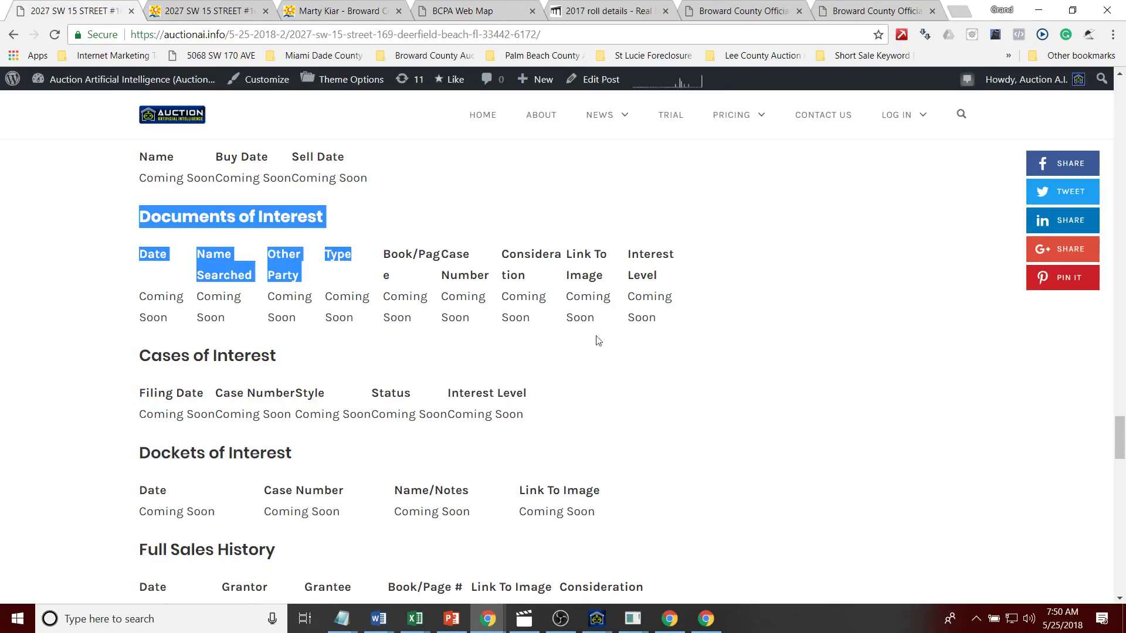
left_click(831, 12)
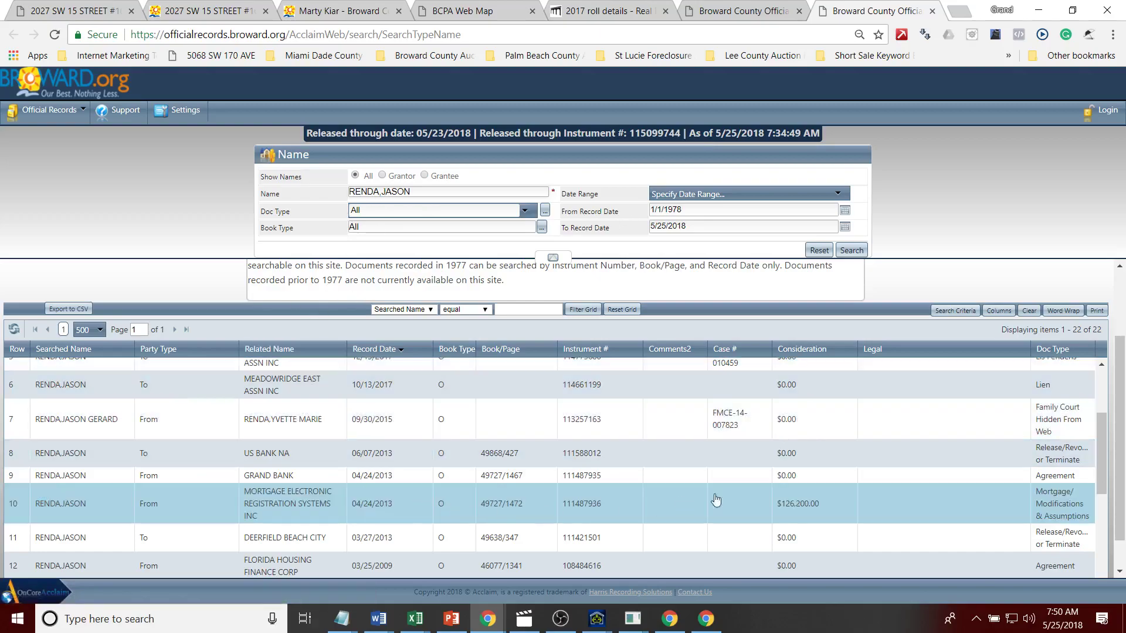
left_click_drag(1102, 481, 1102, 498)
Step: Bring up the 2004 mortgage document window, look it over, and close it
left_click(480, 631)
mouse_move(494, 580)
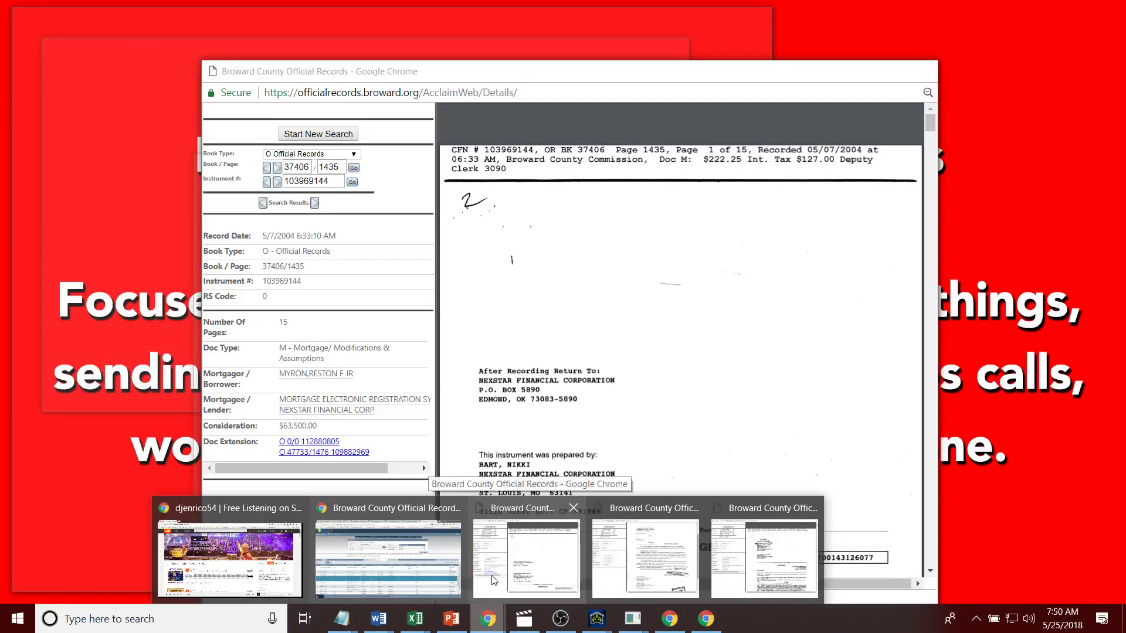
left_click(495, 580)
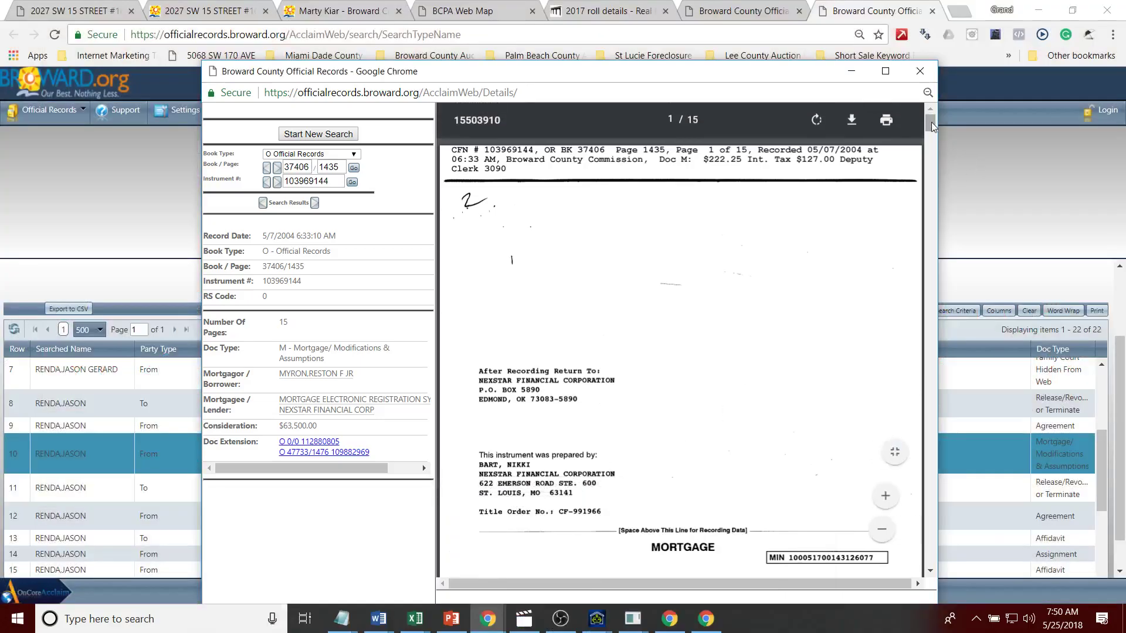
left_click_drag(931, 122, 932, 136)
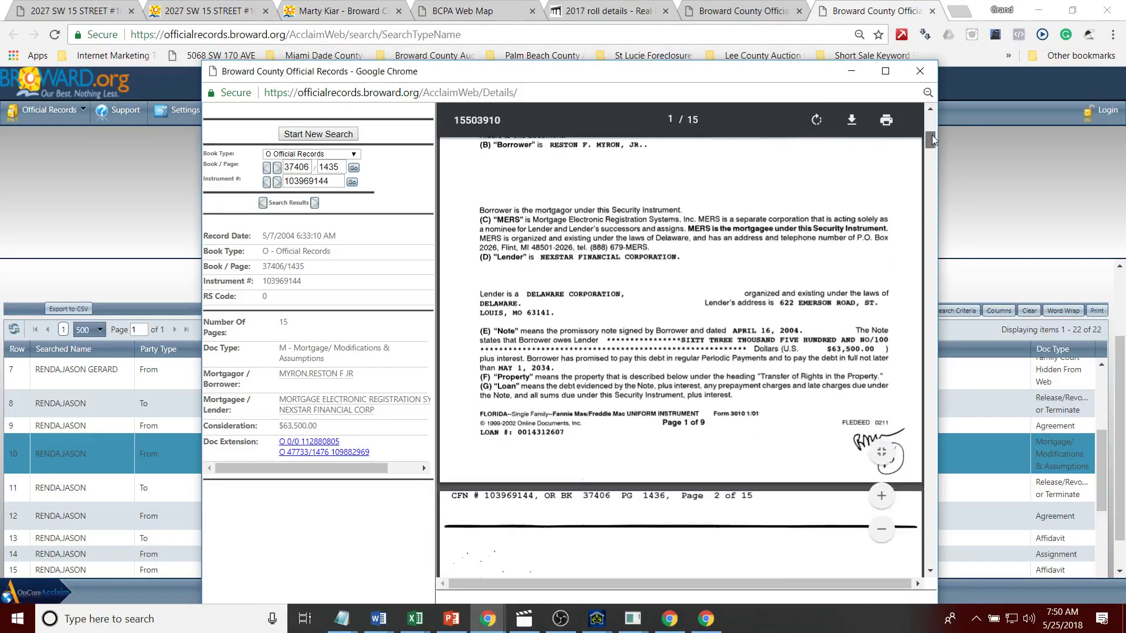
left_click_drag(931, 135, 941, 164)
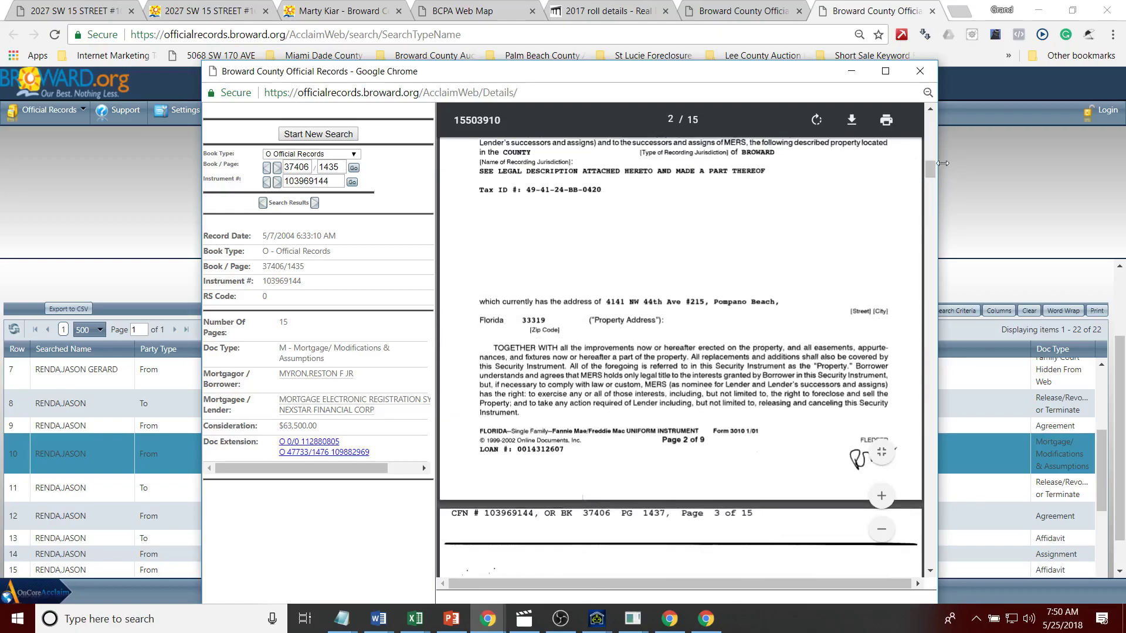
left_click(919, 71)
Step: Restore the 2013 mortgage document window, maximize it to read, then close it
mouse_move(491, 626)
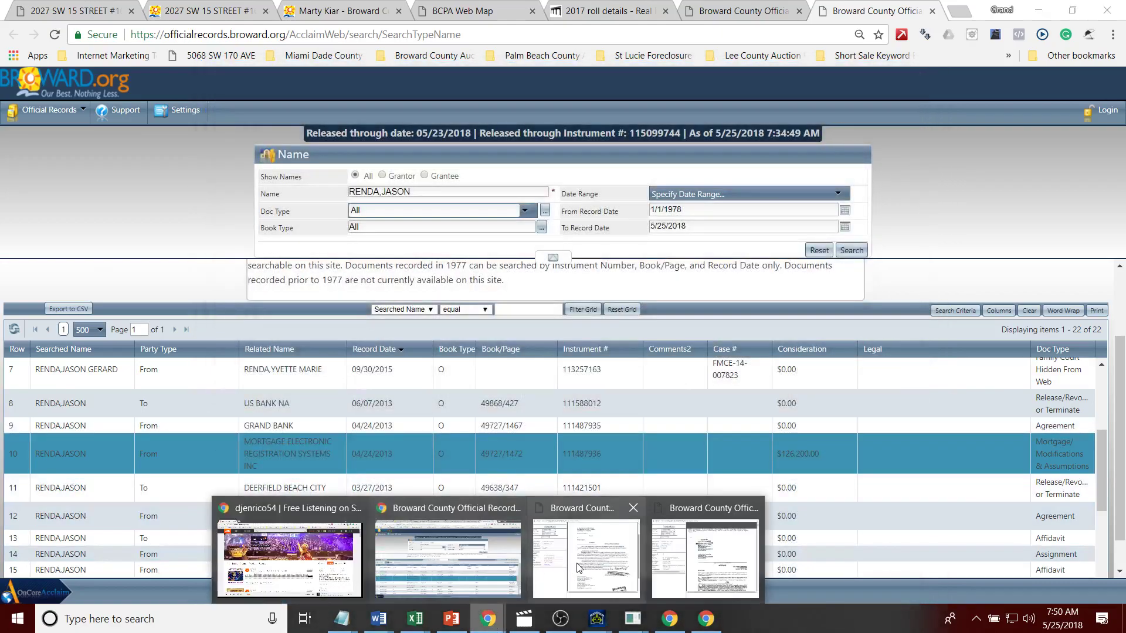
left_click(691, 540)
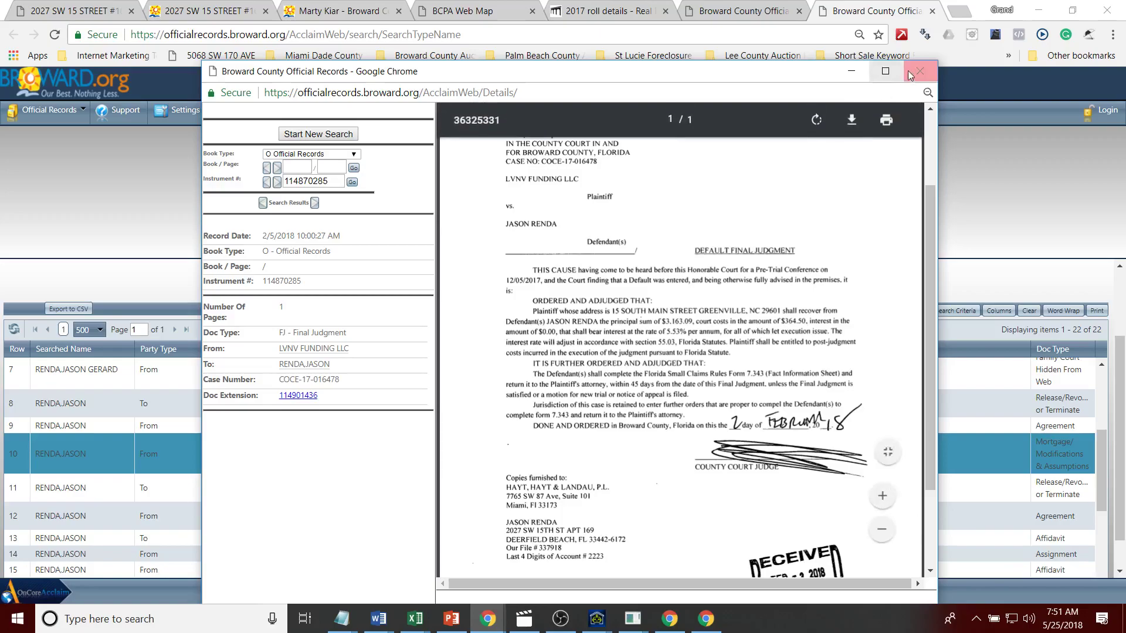
left_click(851, 70)
mouse_move(488, 619)
left_click(702, 558)
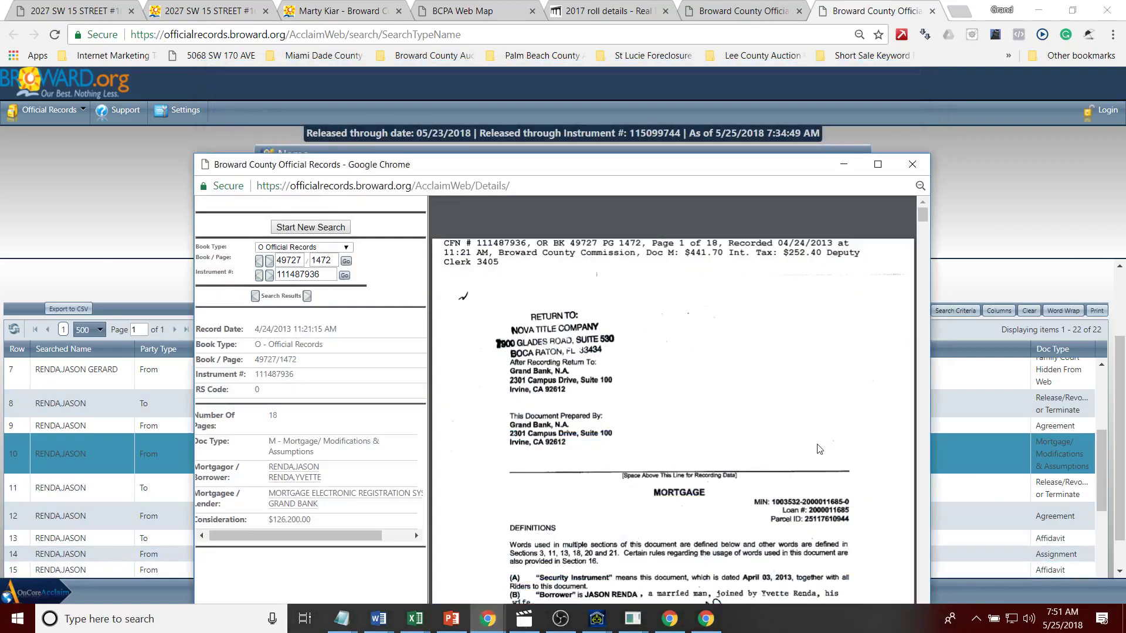
double_click(731, 166)
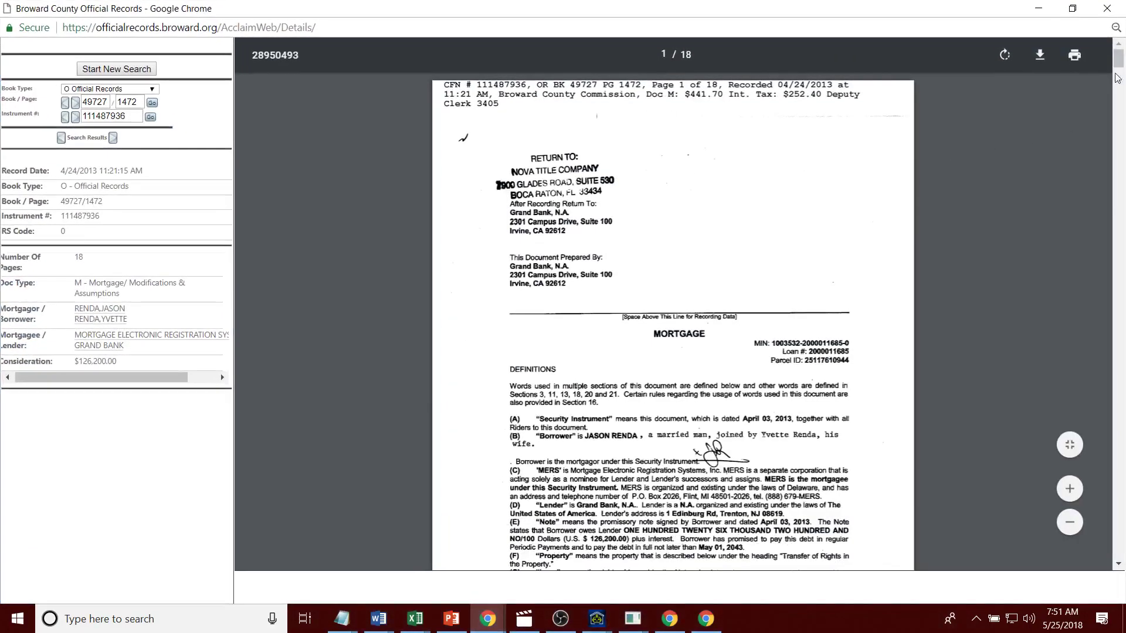
left_click_drag(1117, 64, 1115, 120)
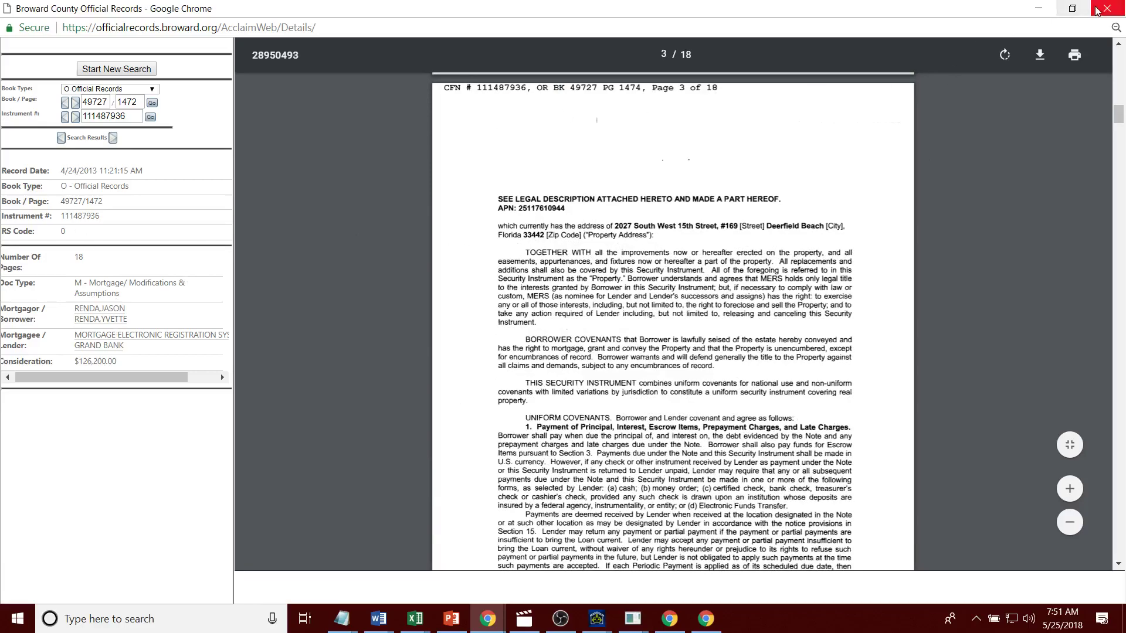
left_click(1038, 9)
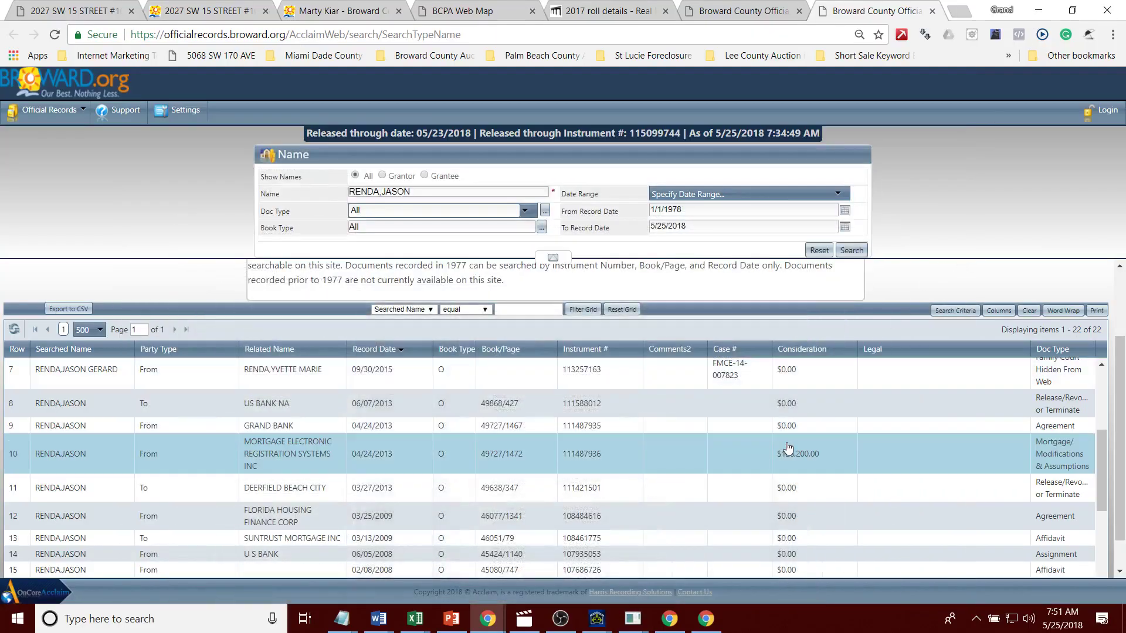
Step: Open the 02/05/2018 $3,163.09 LVNV Funding final judgment and copy its case number
left_click_drag(1103, 459, 1112, 392)
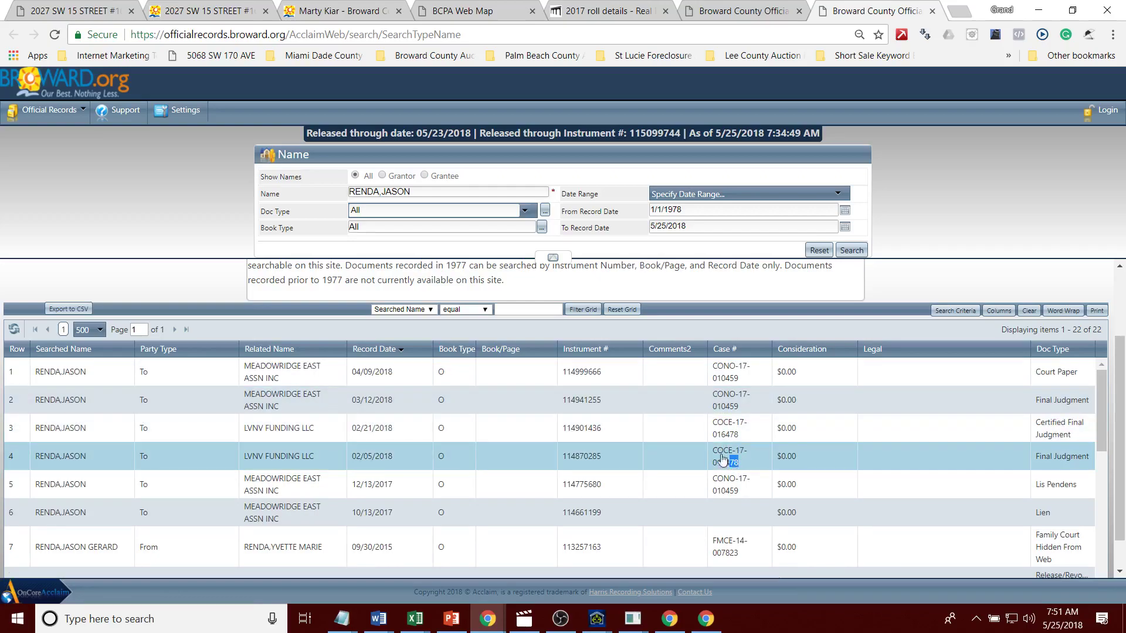
left_click(693, 450)
left_click_drag(340, 379, 278, 380)
key("ctrl+c")
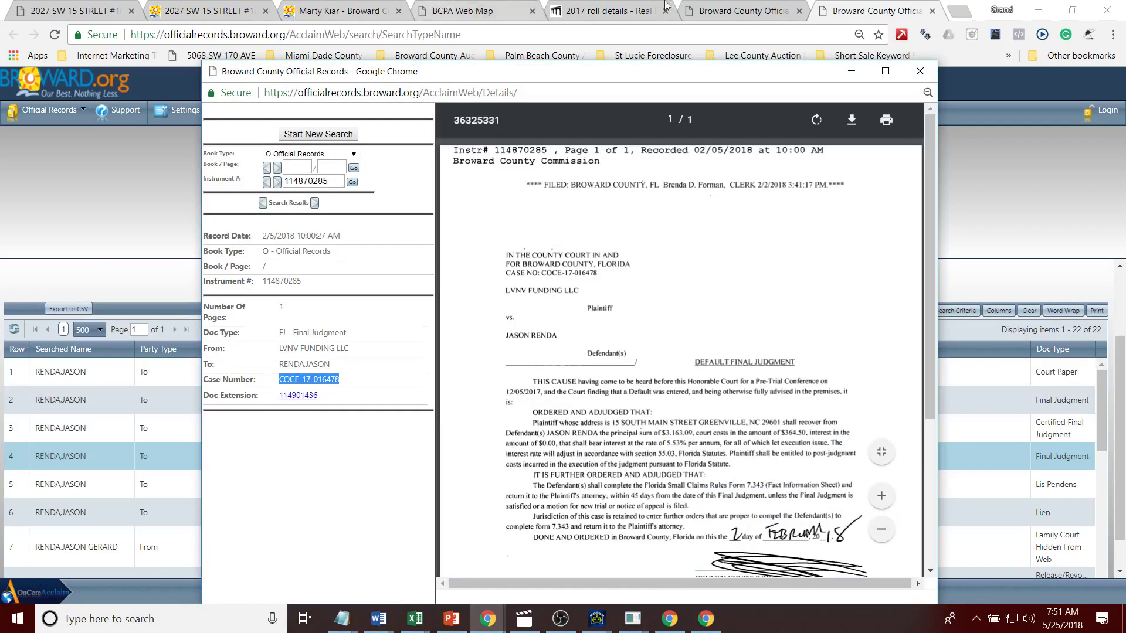
left_click(835, 7)
left_click(959, 13)
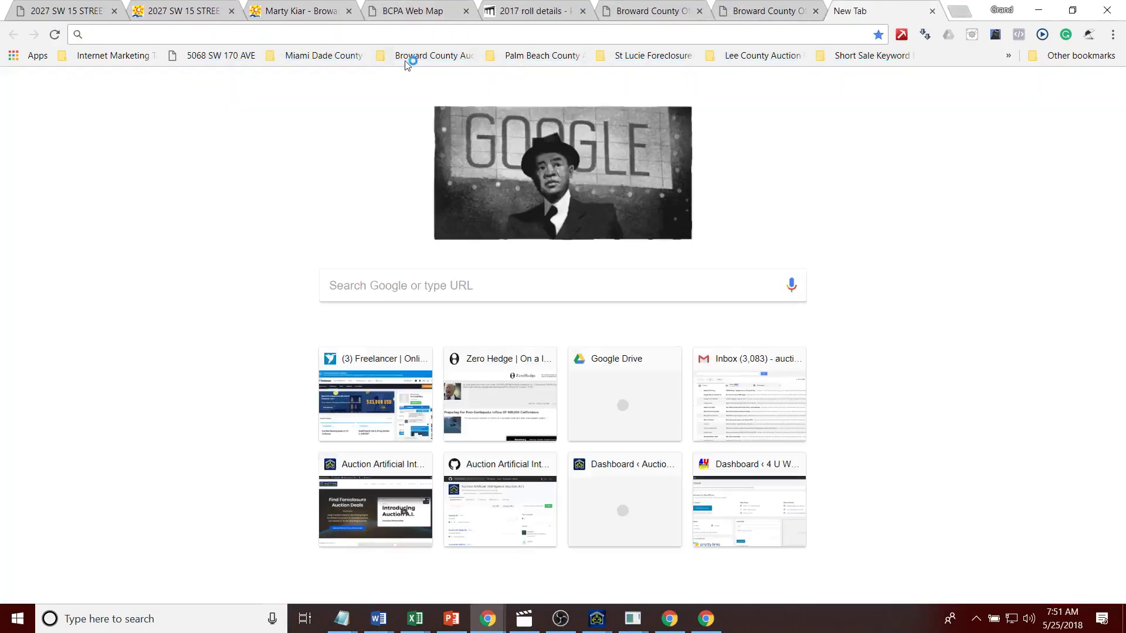
left_click(409, 57)
middle_click(422, 91)
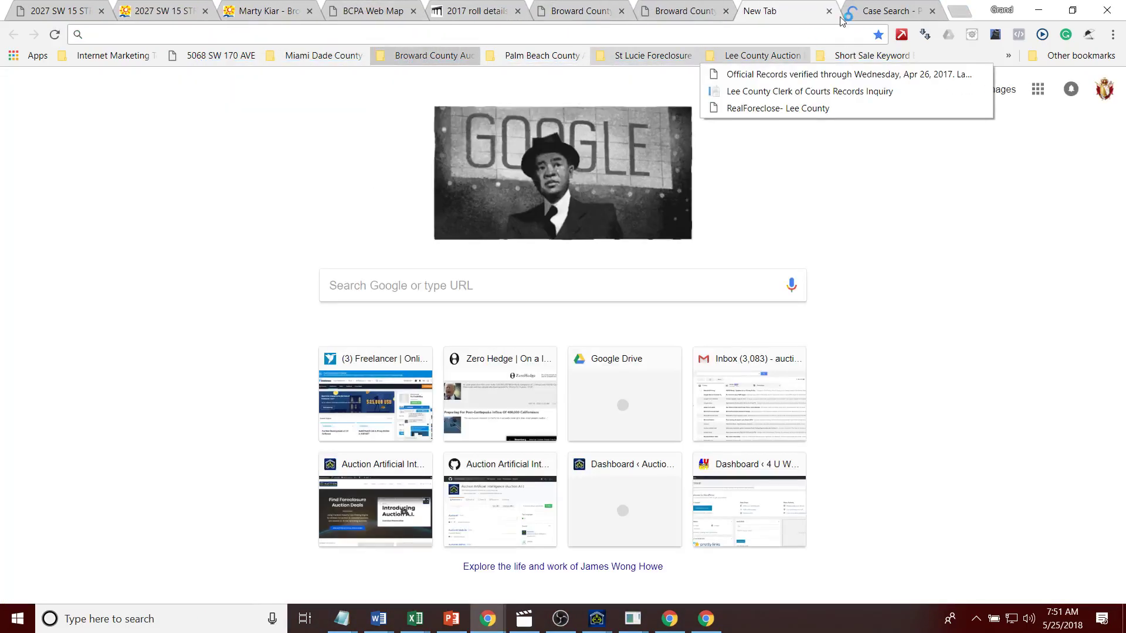
left_click(851, 16)
left_click(828, 11)
left_click(625, 249)
left_click(288, 327)
key("ctrl+v")
left_click(272, 391)
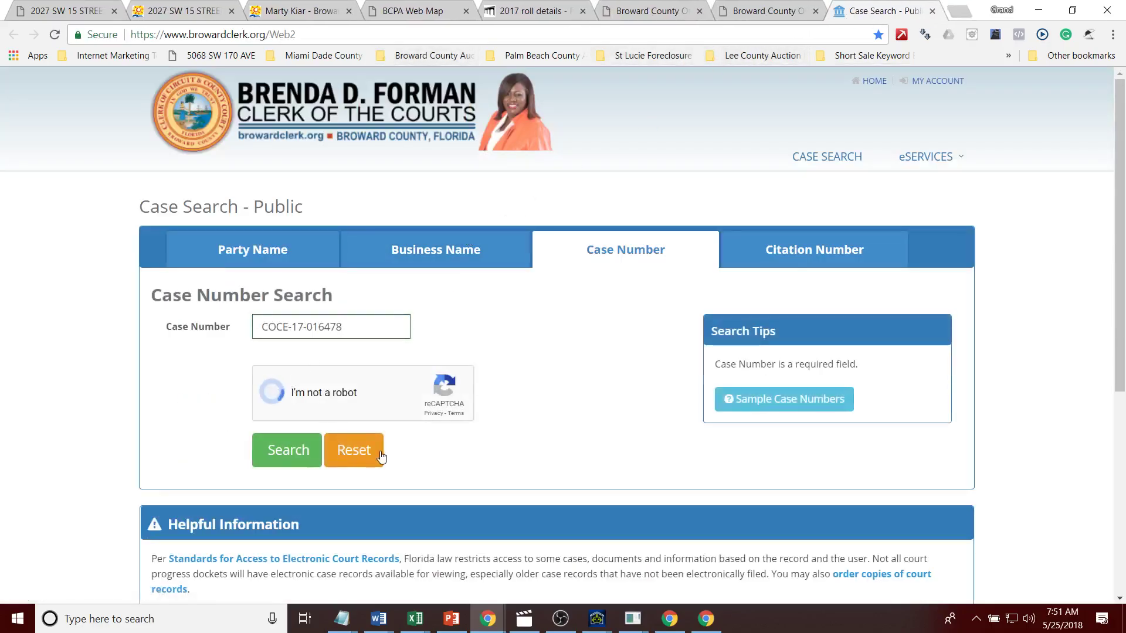
left_click(289, 451)
Step: Open the case and read its $3,163.09 LVNV Funding Statement of Claim, then close the tabs
left_click(209, 363)
left_click_drag(1117, 174, 1085, 394)
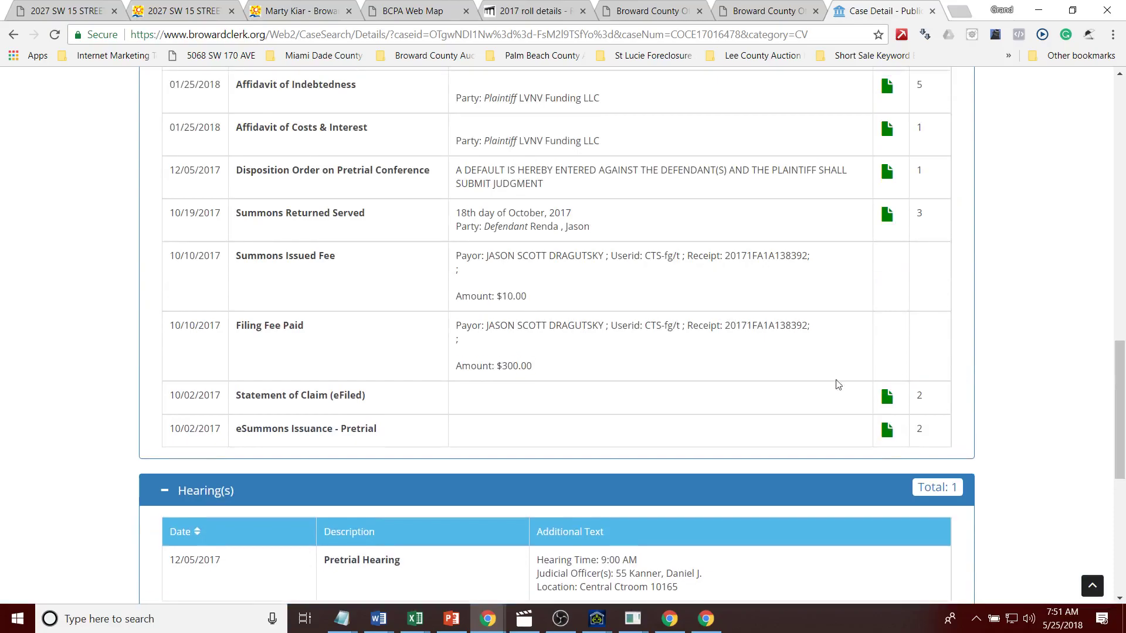
left_click(883, 404)
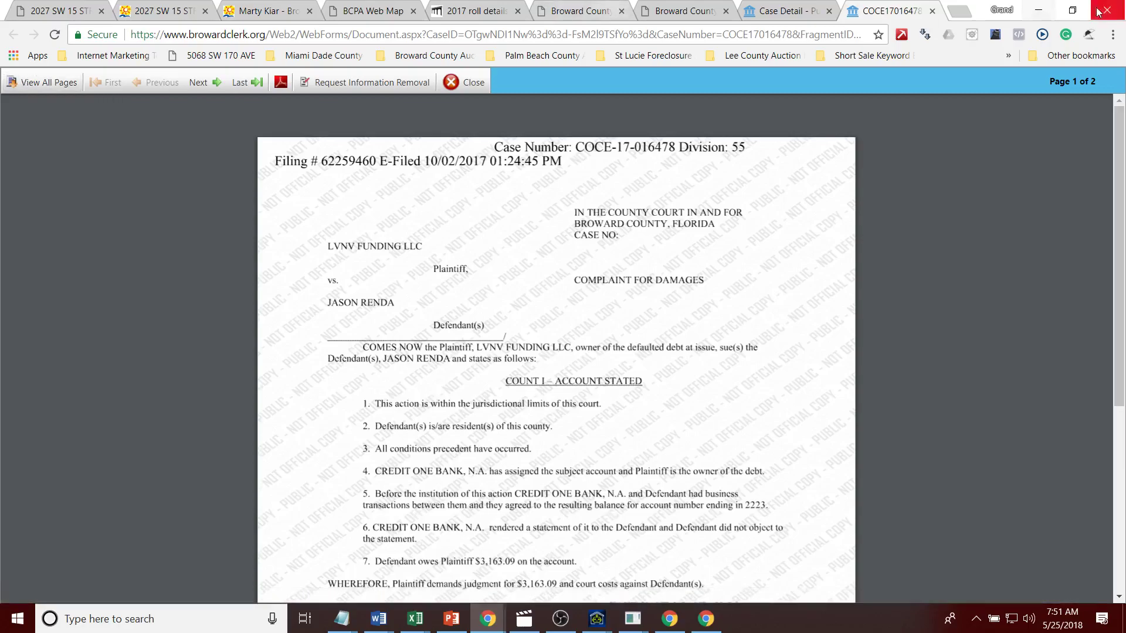
left_click(932, 11)
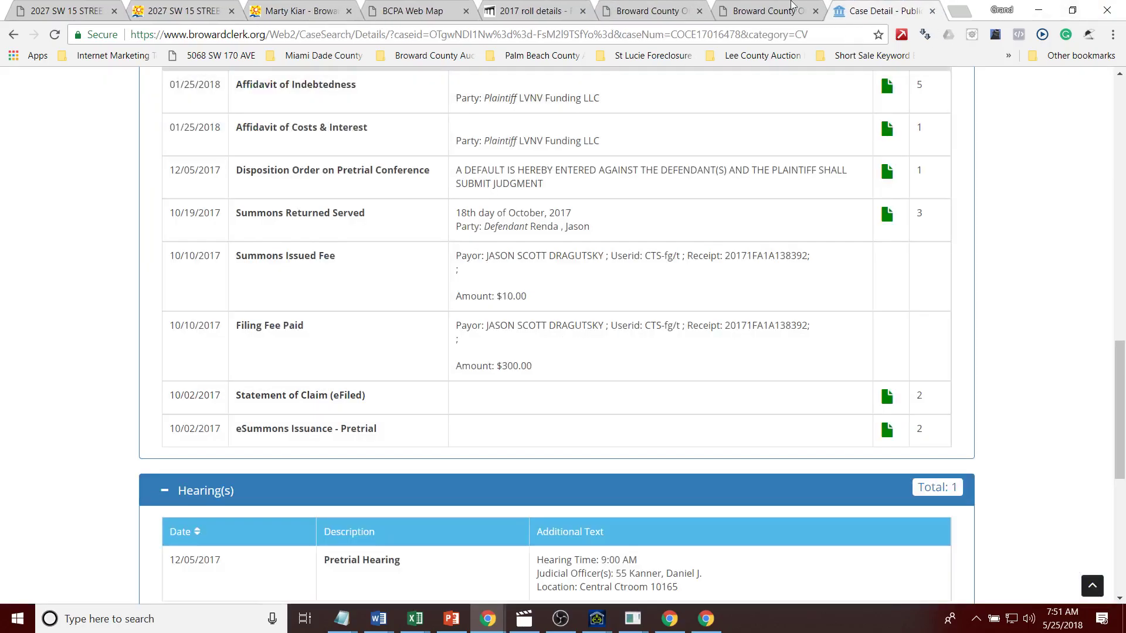
left_click(929, 11)
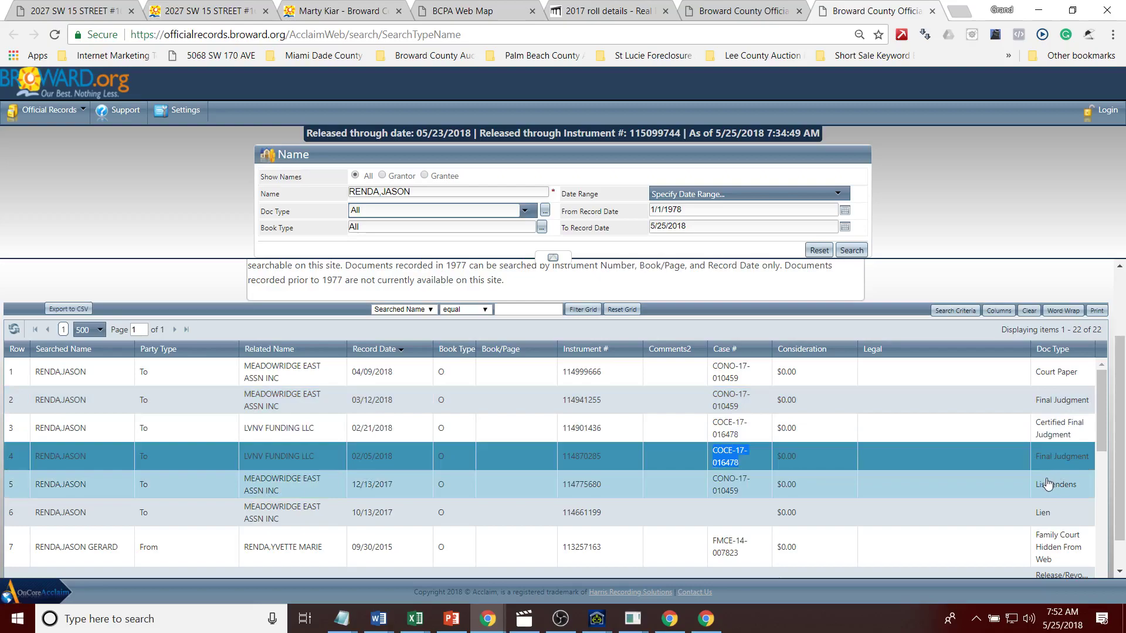
Step: View the $1,996 Meadowridge East October 2017 claim of lien, then open the property's Zillow link
left_click(1043, 511)
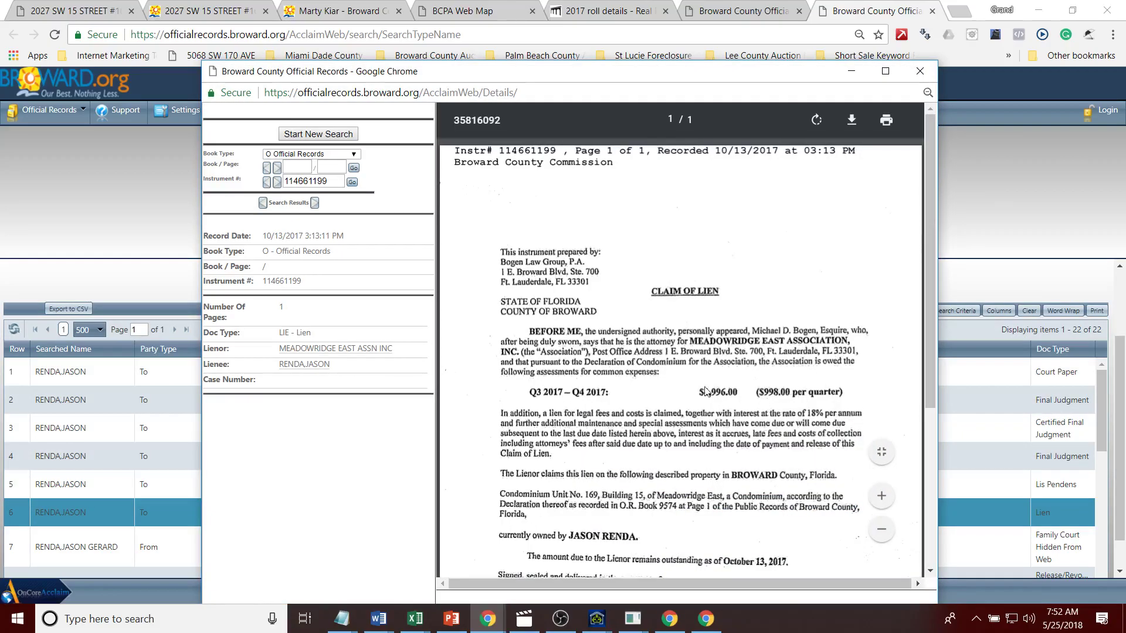
left_click(1033, 185)
left_click(119, 5)
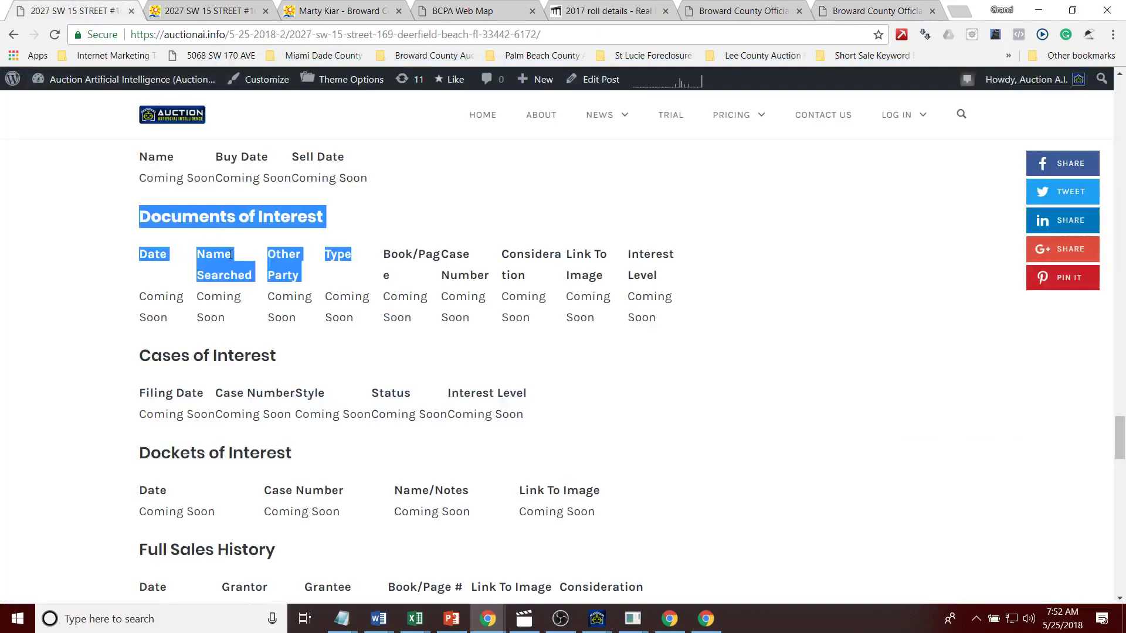
left_click(672, 288)
left_click_drag(1120, 456, 1120, 191)
left_click(404, 294)
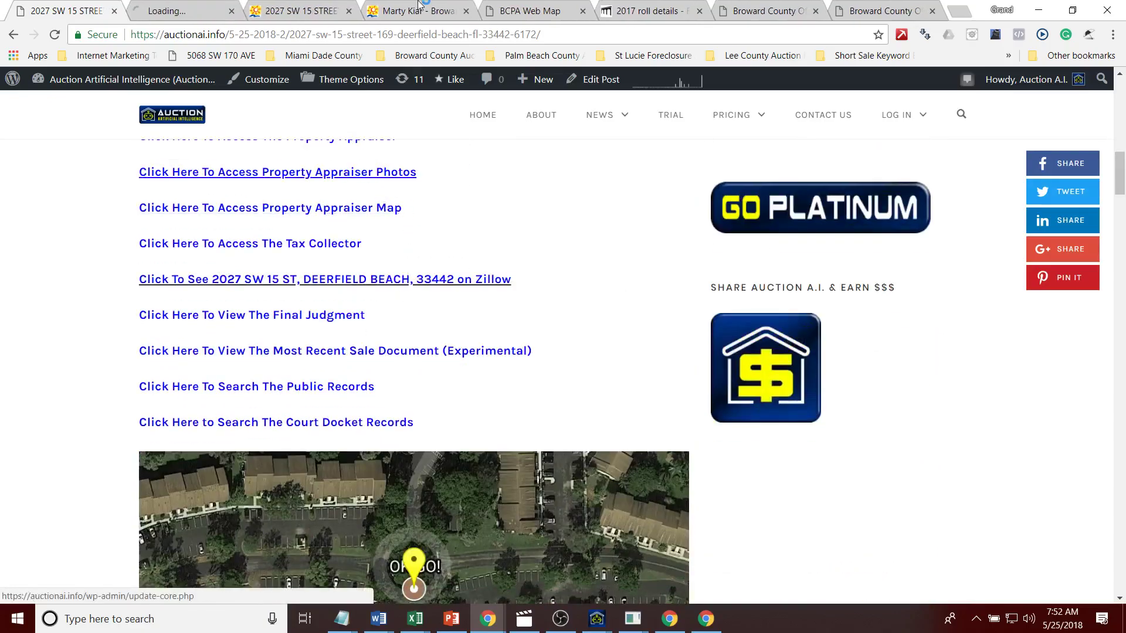
left_click(182, 10)
left_click(408, 36)
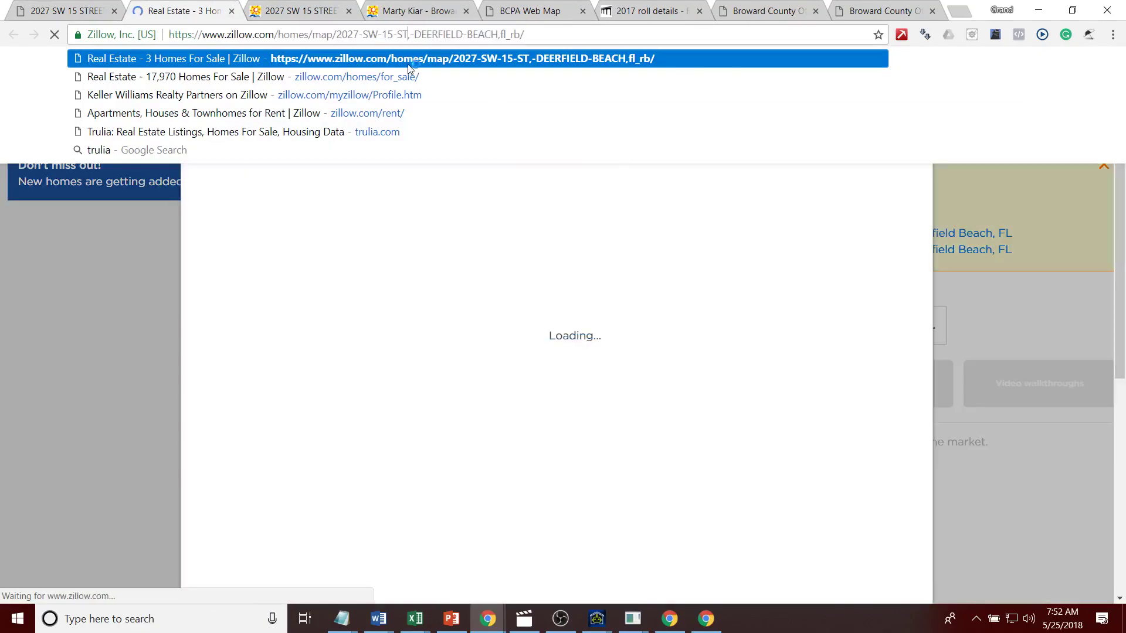
left_click(408, 37)
type("169")
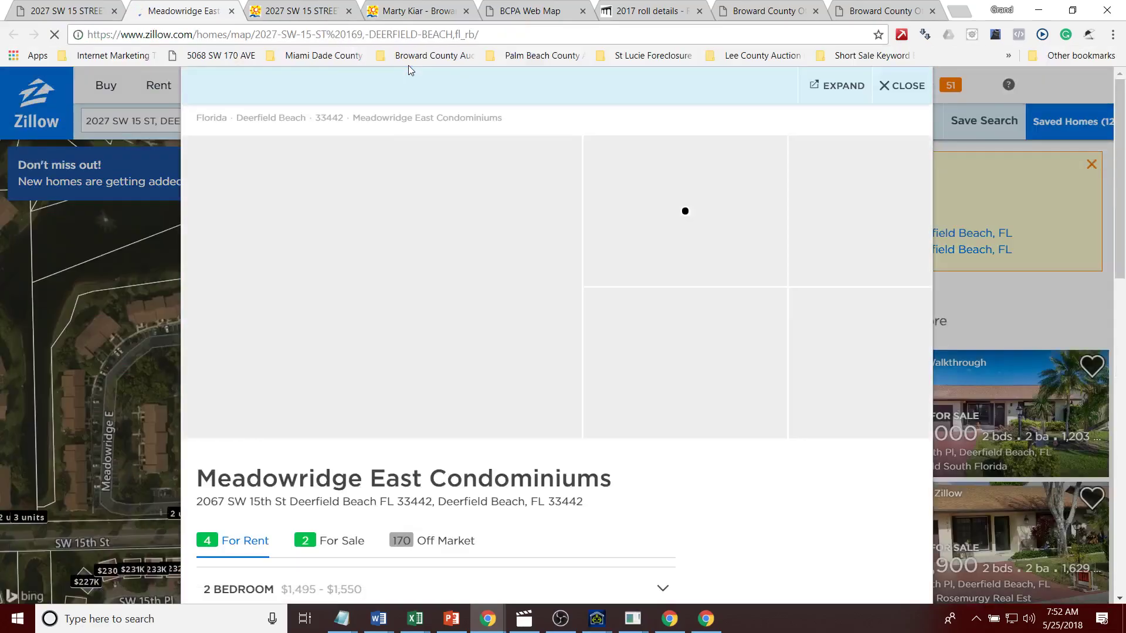
key("Return")
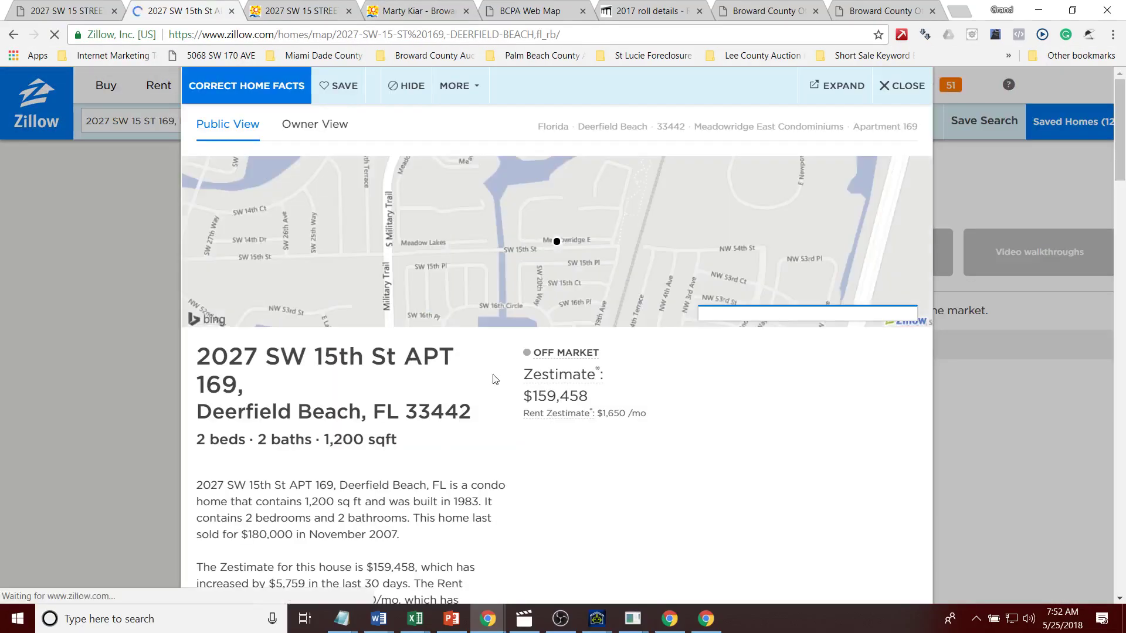
left_click_drag(410, 390, 599, 404)
left_click(599, 404)
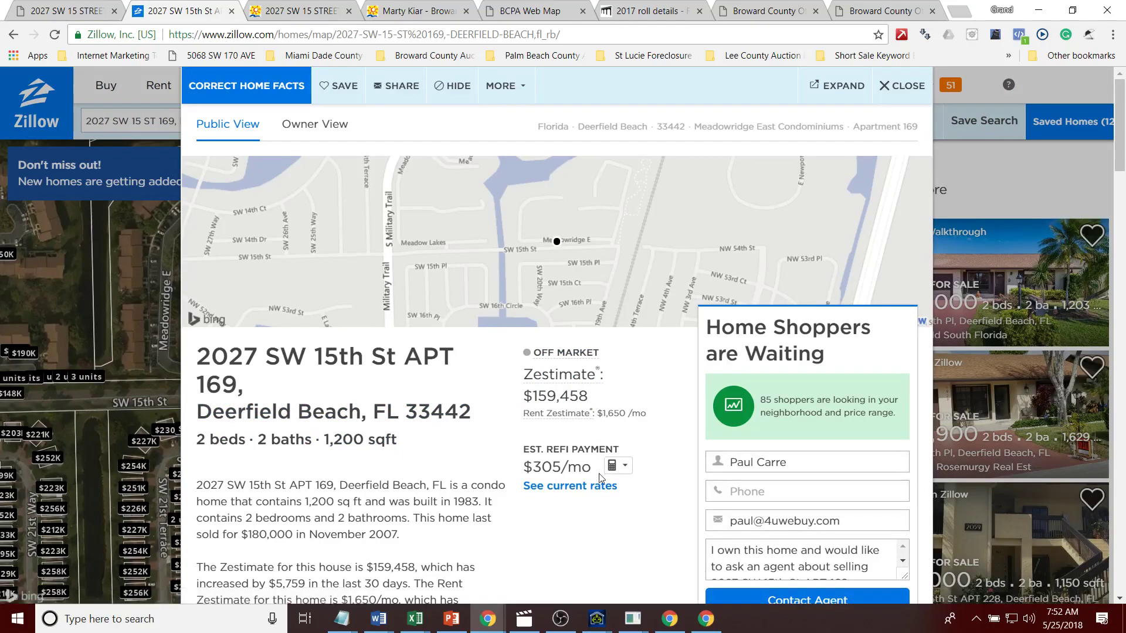
left_click_drag(411, 459, 233, 439)
left_click(371, 470)
Step: Return through the tax roll and document tabs to the official records name results
left_click(664, 12)
left_click(732, 18)
left_click(883, 5)
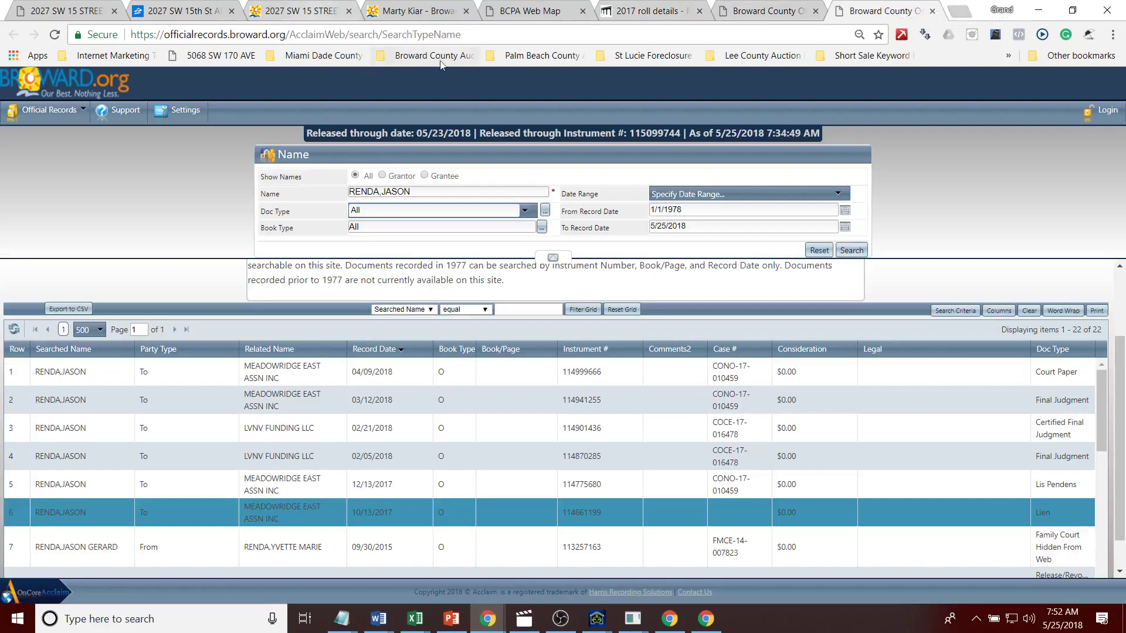
Step: Search Broward Clerk of Courts by the owner's last and first name, finding 7 cases
left_click(957, 13)
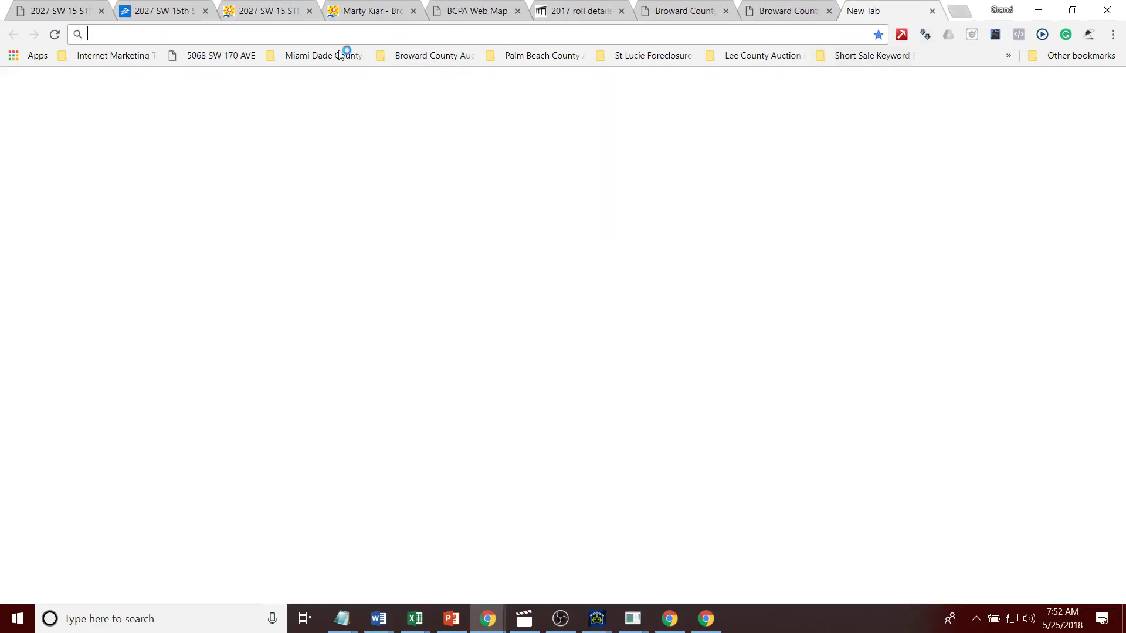
left_click(428, 55)
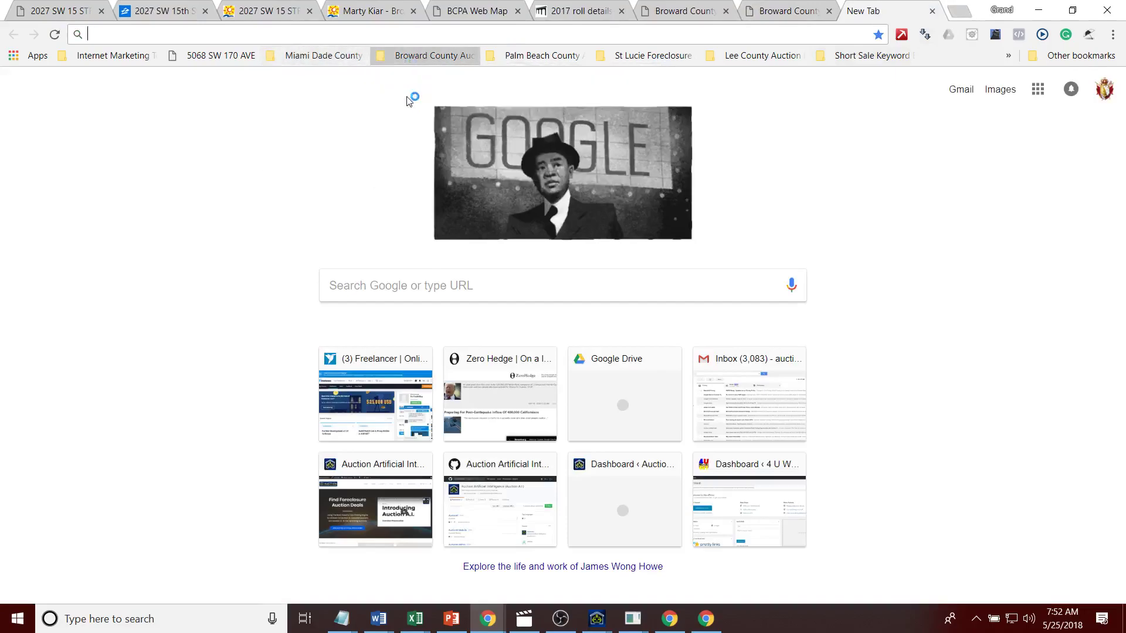
left_click(411, 91)
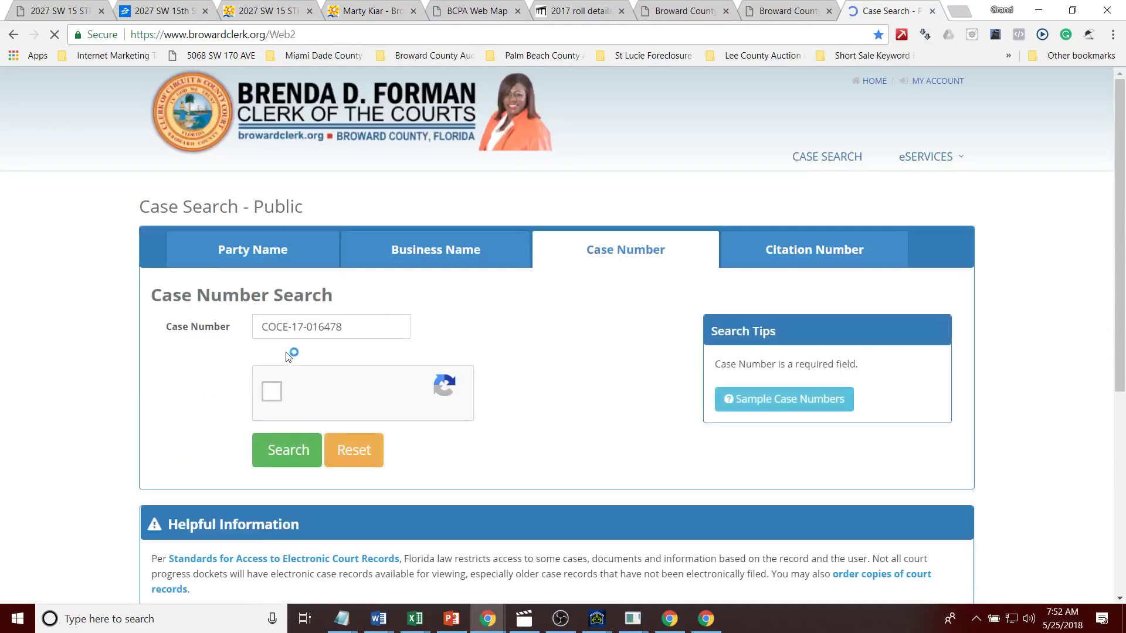
left_click(283, 360)
left_click(286, 398)
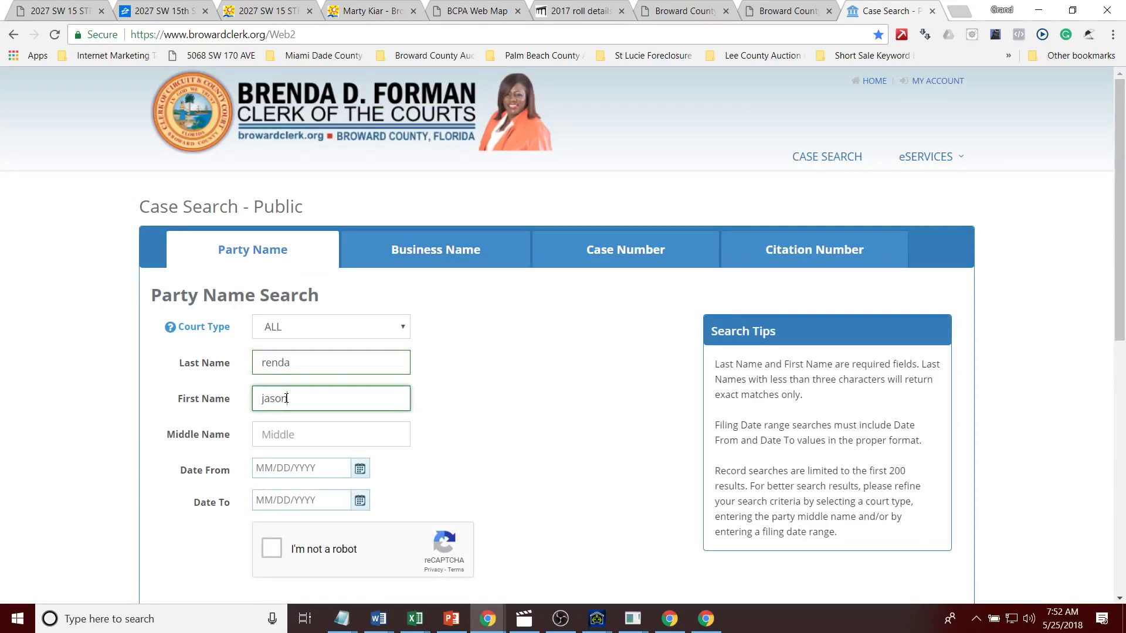
left_click(272, 549)
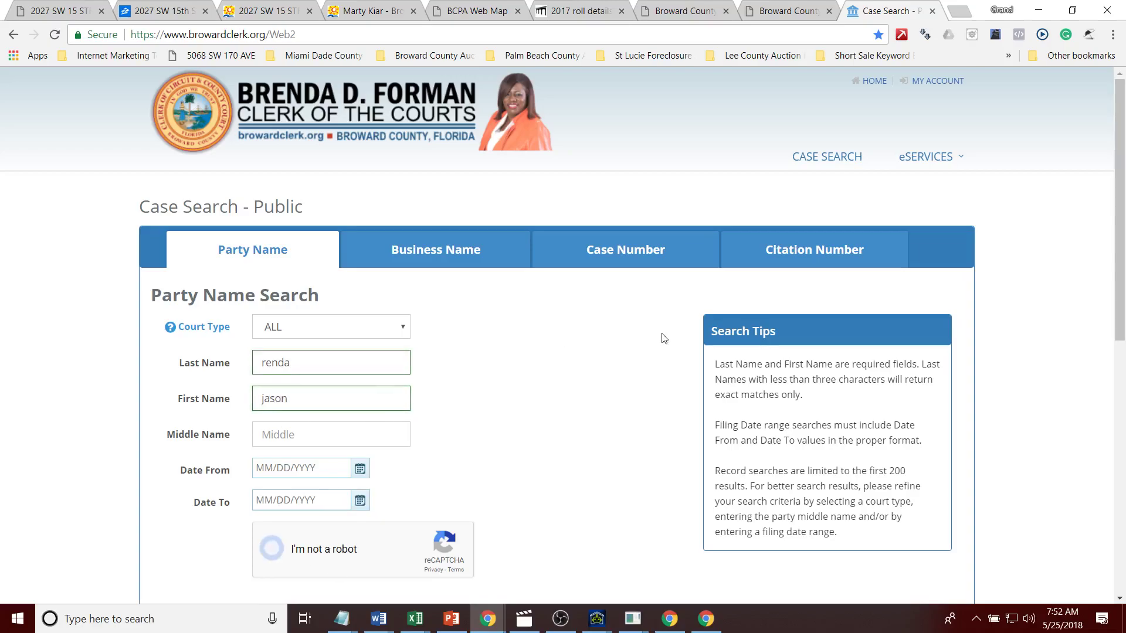
scroll(285, 387, "down", 4)
left_click(285, 387)
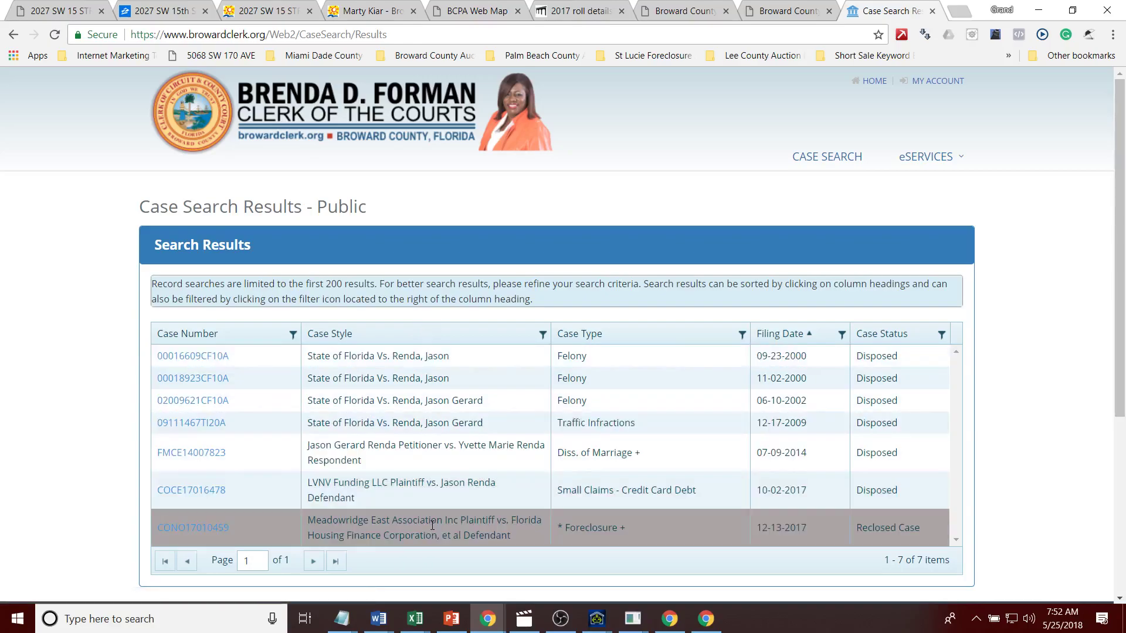
left_click(575, 12)
left_click(791, 16)
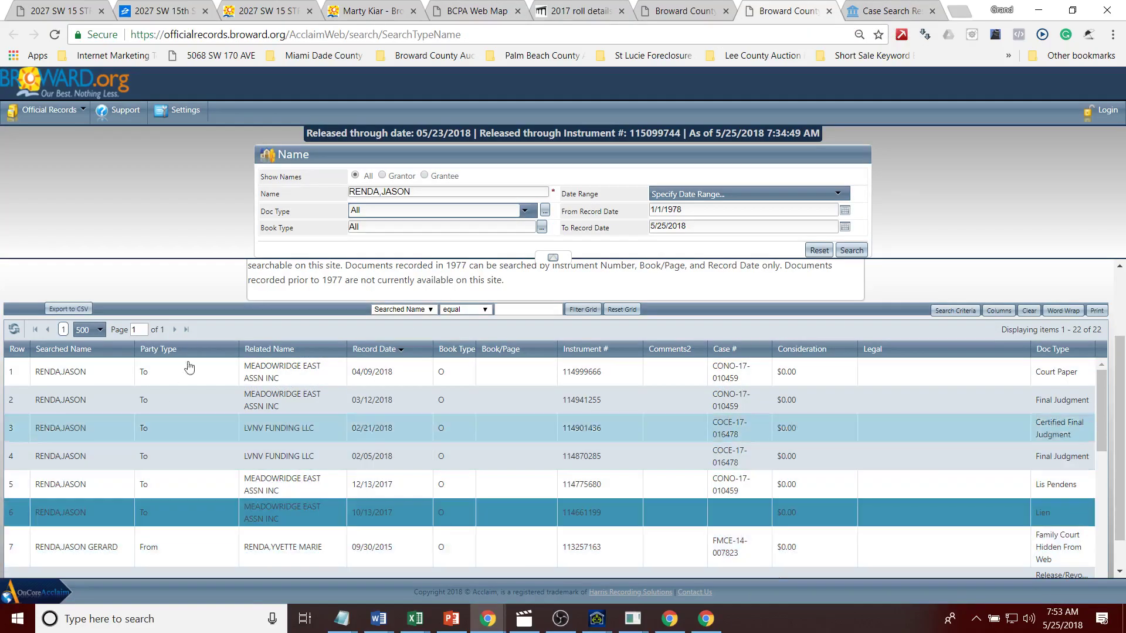
Step: Calculate 1300*10 in the address bar of the auctionai.info page
left_click(66, 9)
left_click_drag(1120, 191, 1121, 133)
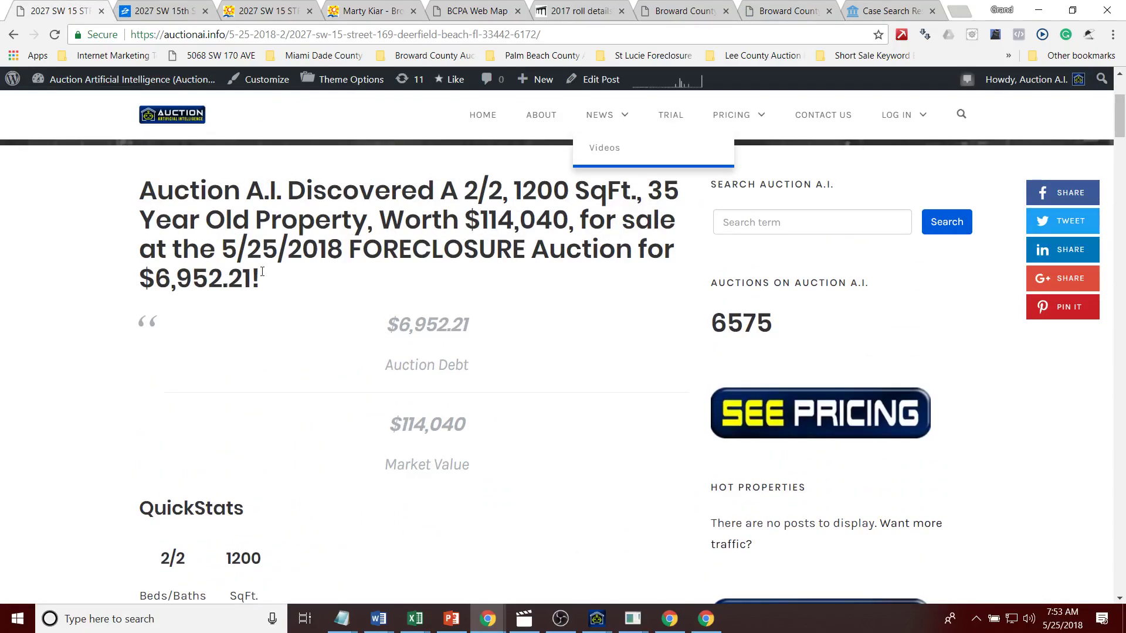
left_click(267, 34)
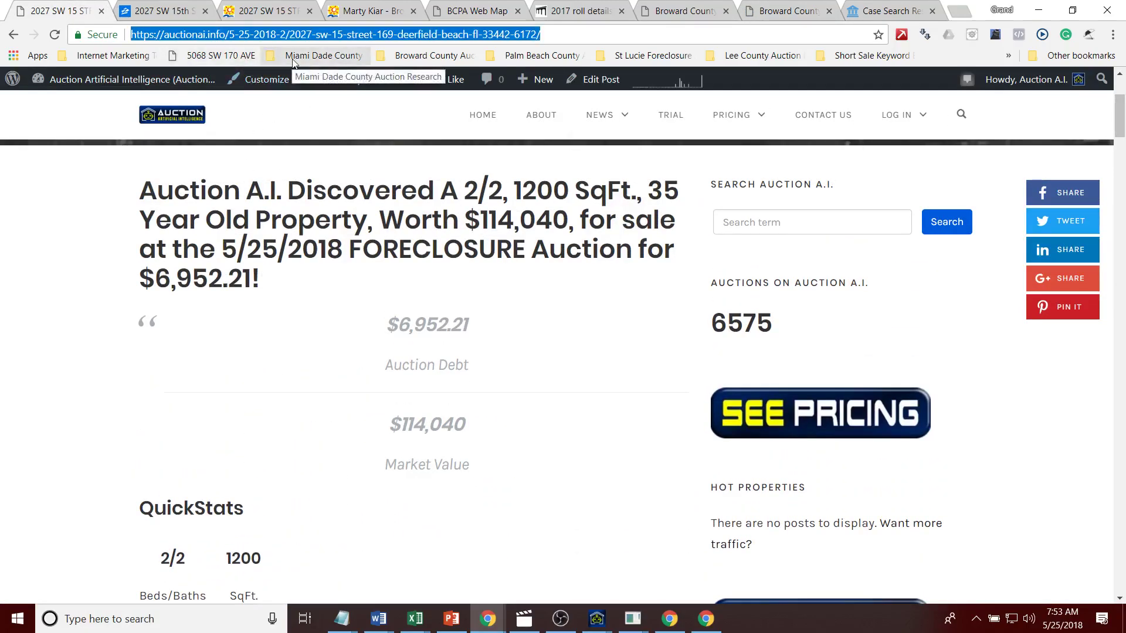
type("13")
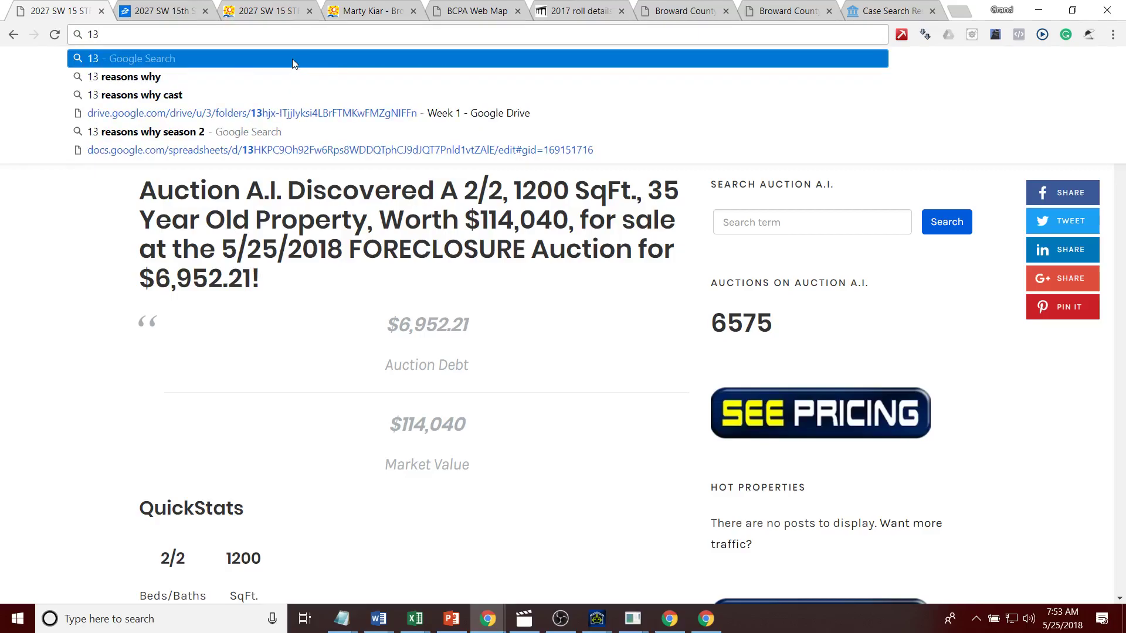
type("00*10")
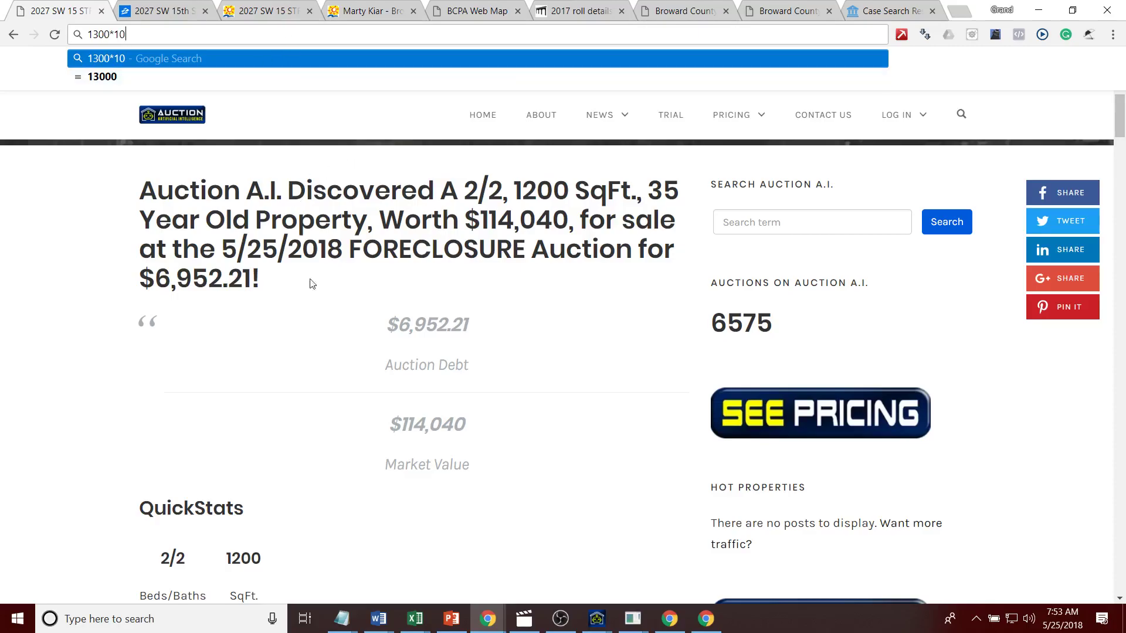
double_click(398, 471)
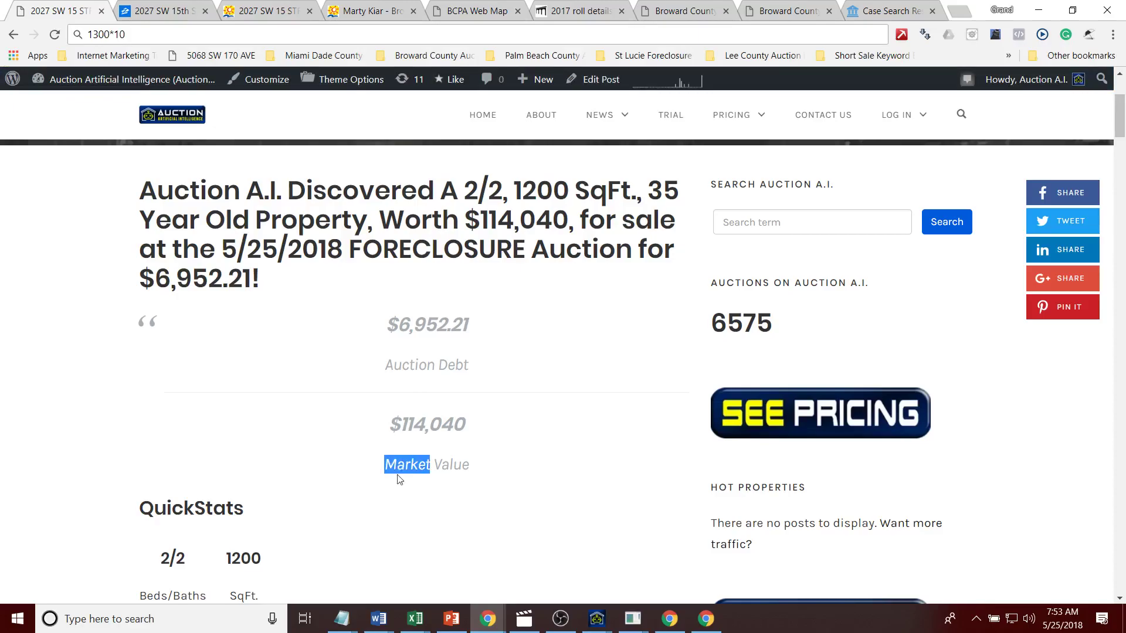
left_click(403, 492)
scroll(1124, 170, "up", 4)
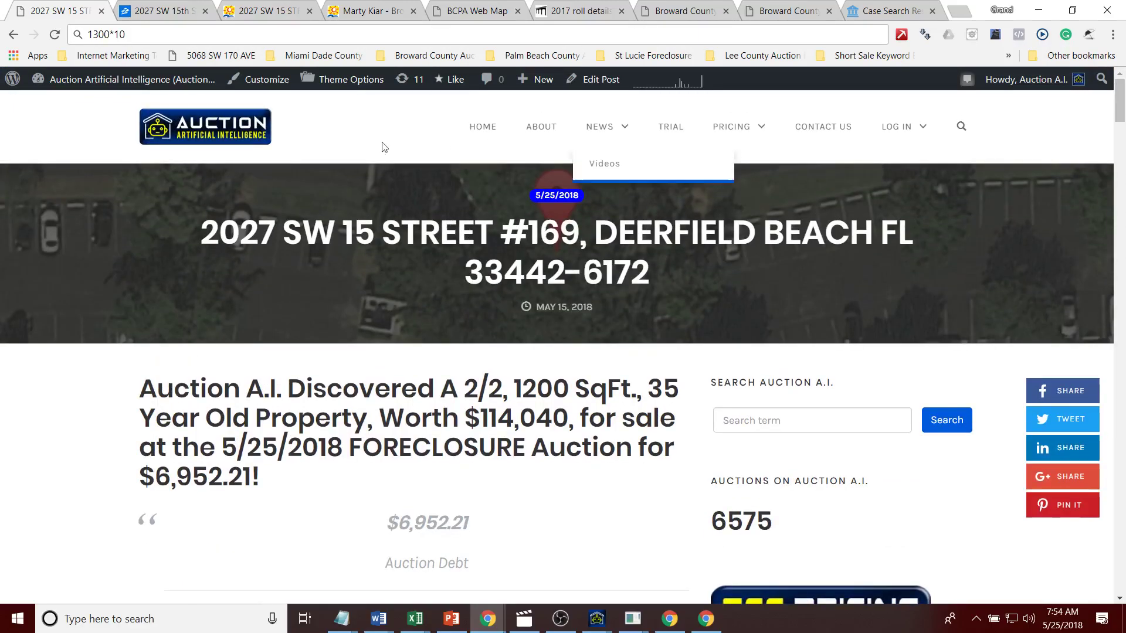
right_click(69, 19)
left_click(113, 161)
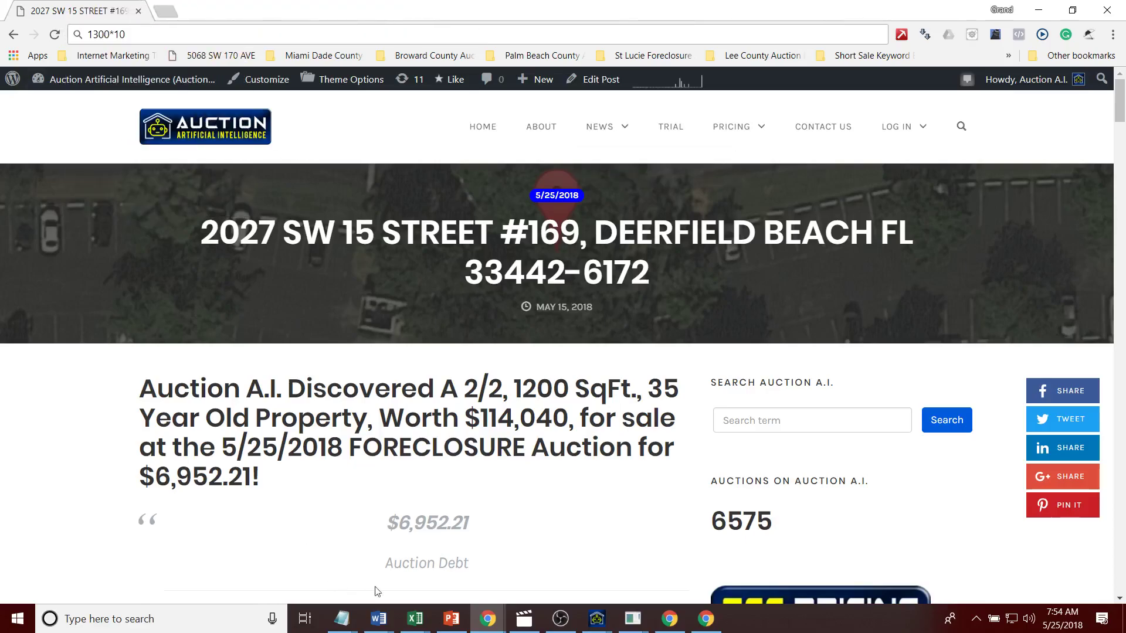
Step: Bring Auction AI forward, go back to its previous view, and close its window
left_click(543, 567)
left_click(35, 54)
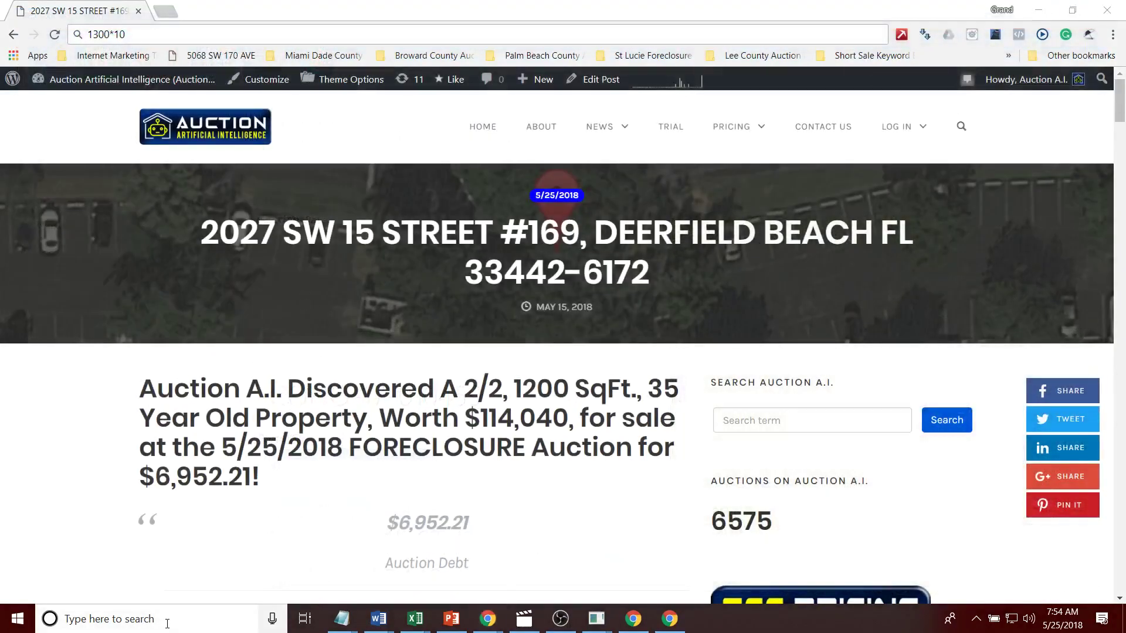
left_click(168, 626)
type("auxc")
key("Return")
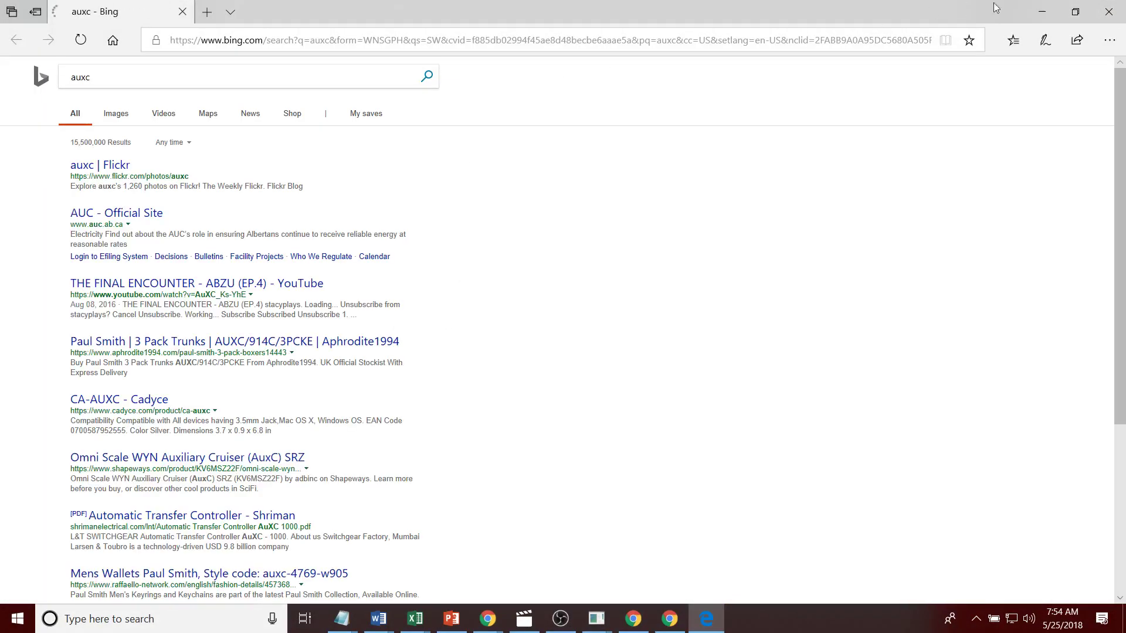
Step: Relaunch Auction AI, open MiamiDade's Activity panel and switch Discover Auctions to OFF
left_click(1108, 12)
left_click(149, 627)
type("auc")
key("Return")
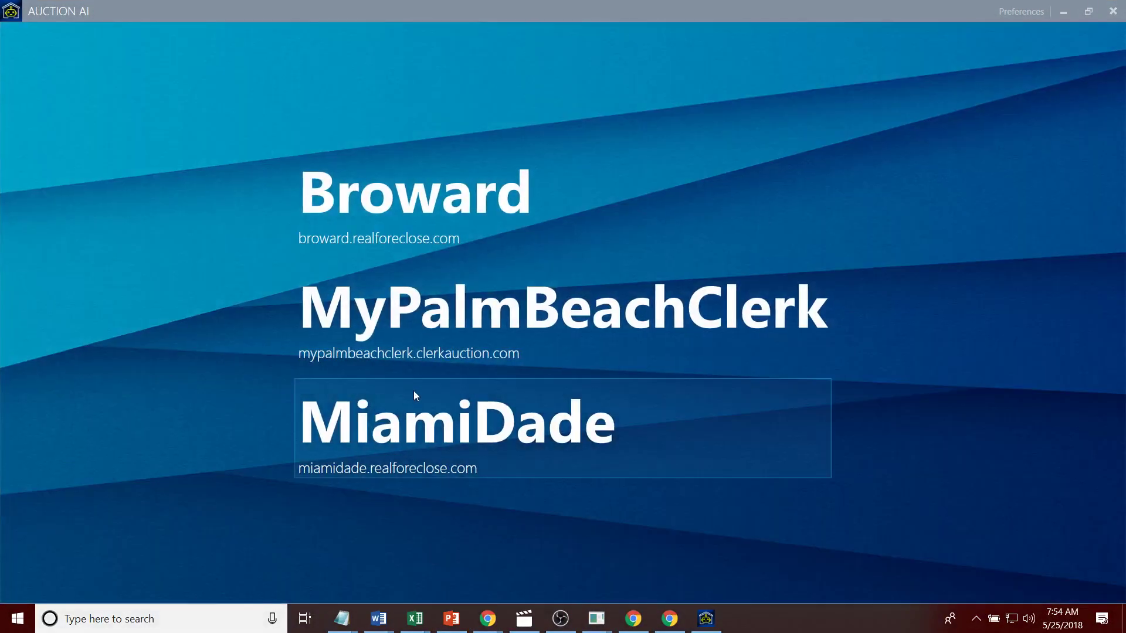
left_click(397, 470)
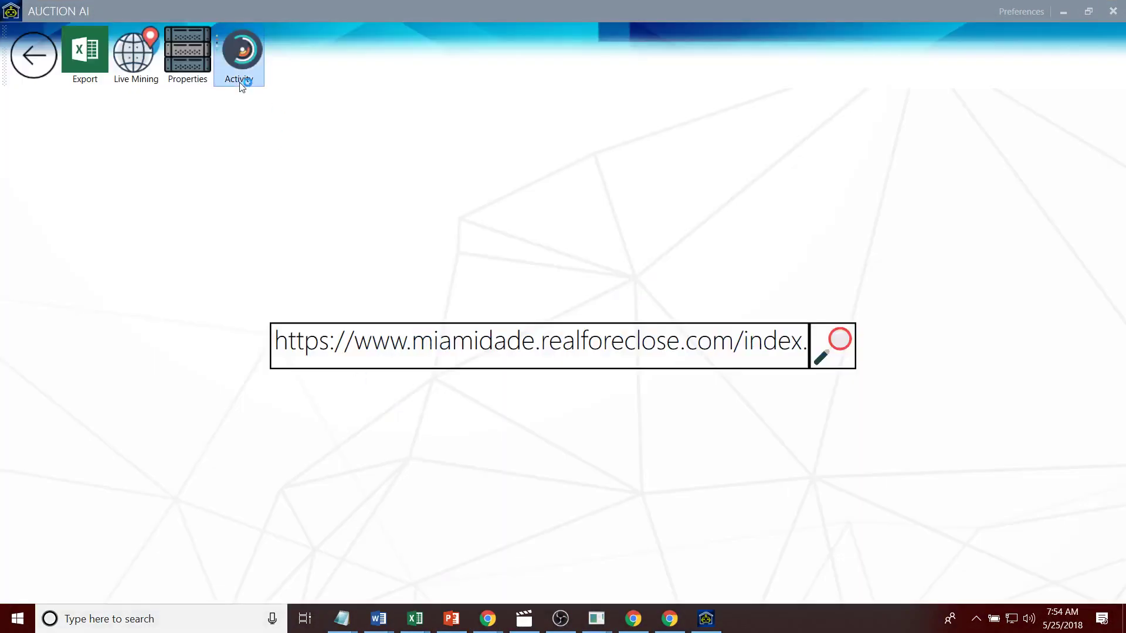
left_click(241, 81)
left_click(144, 169)
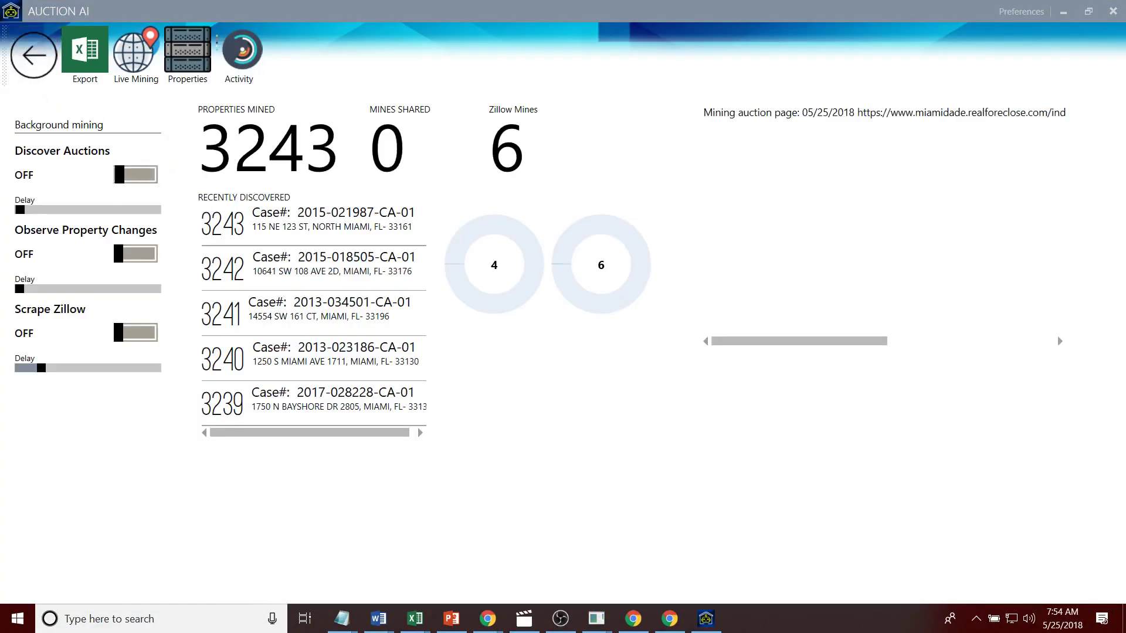
Step: Open the Broward source and change the URL's AUCTIONDATE month to 5
left_click(44, 64)
left_click(44, 62)
left_click(473, 199)
left_click_drag(1010, 340, 1077, 341)
left_click(984, 342)
key("Left")
key("BackSpace")
type("5")
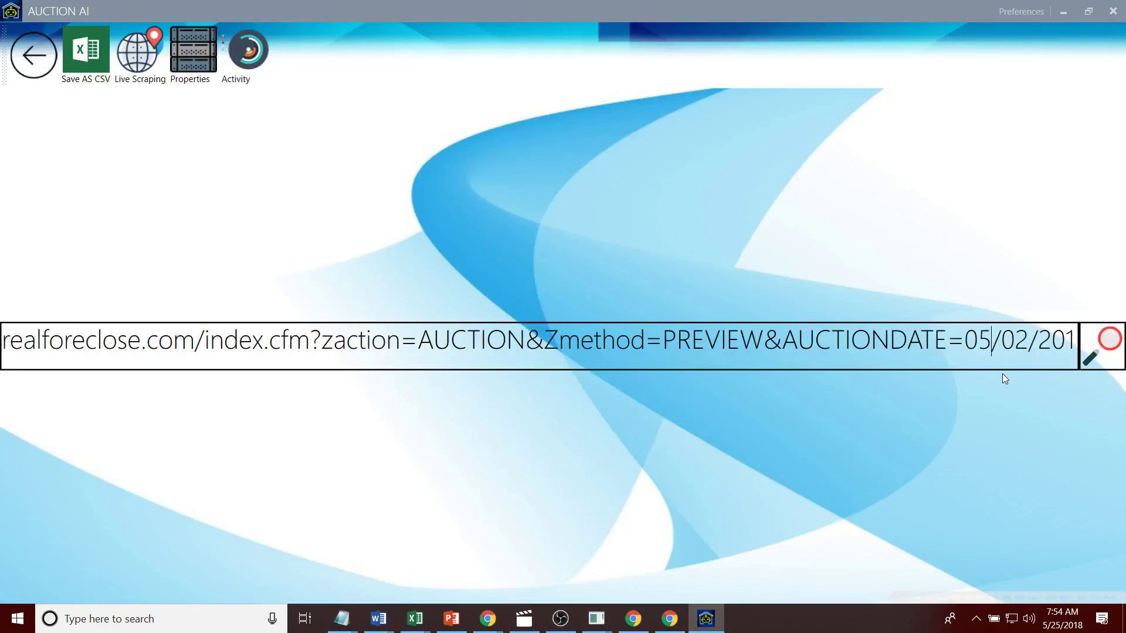
Step: Close leftover chromedriver windows, set the day to 25, and start scraping the 05/25/2018 auction
right_click(596, 617)
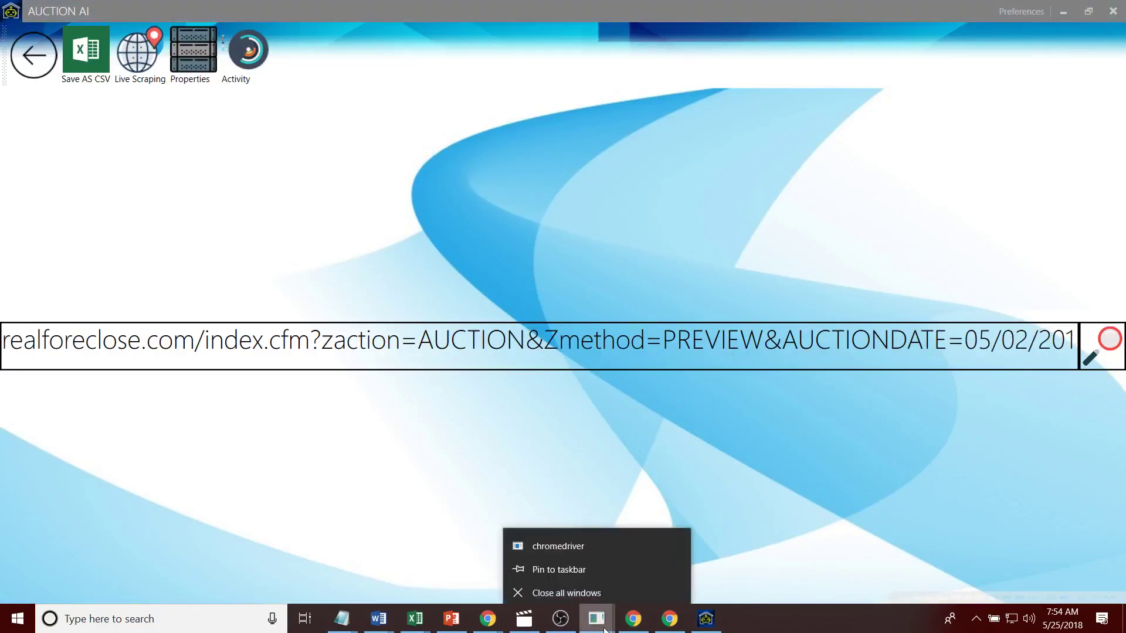
left_click(602, 588)
double_click(1009, 346)
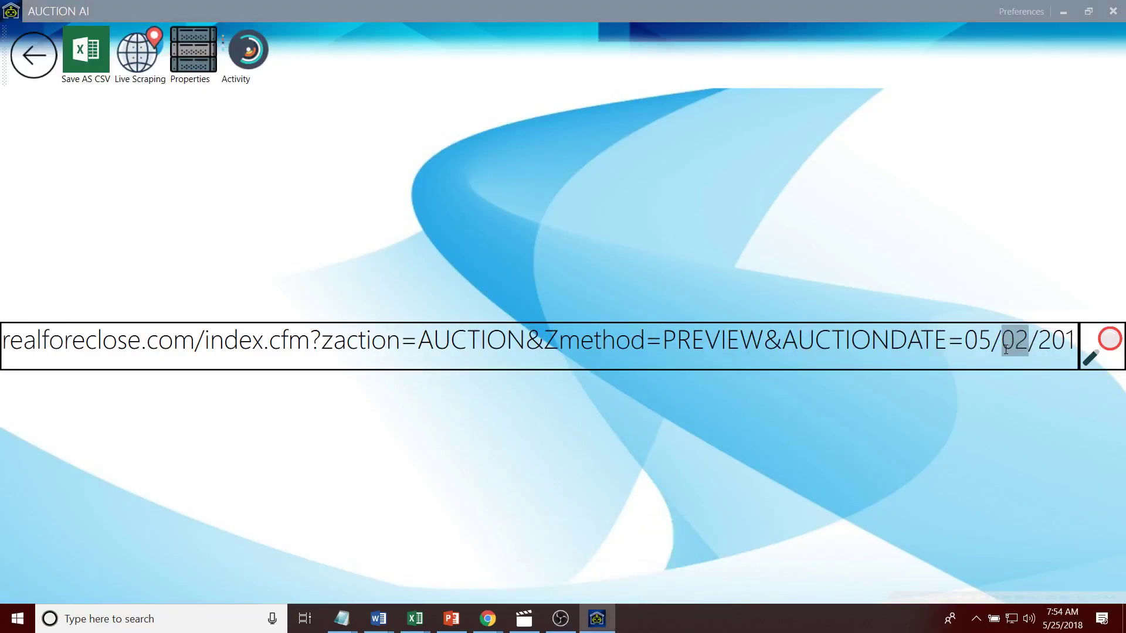
type("25")
left_click(1098, 354)
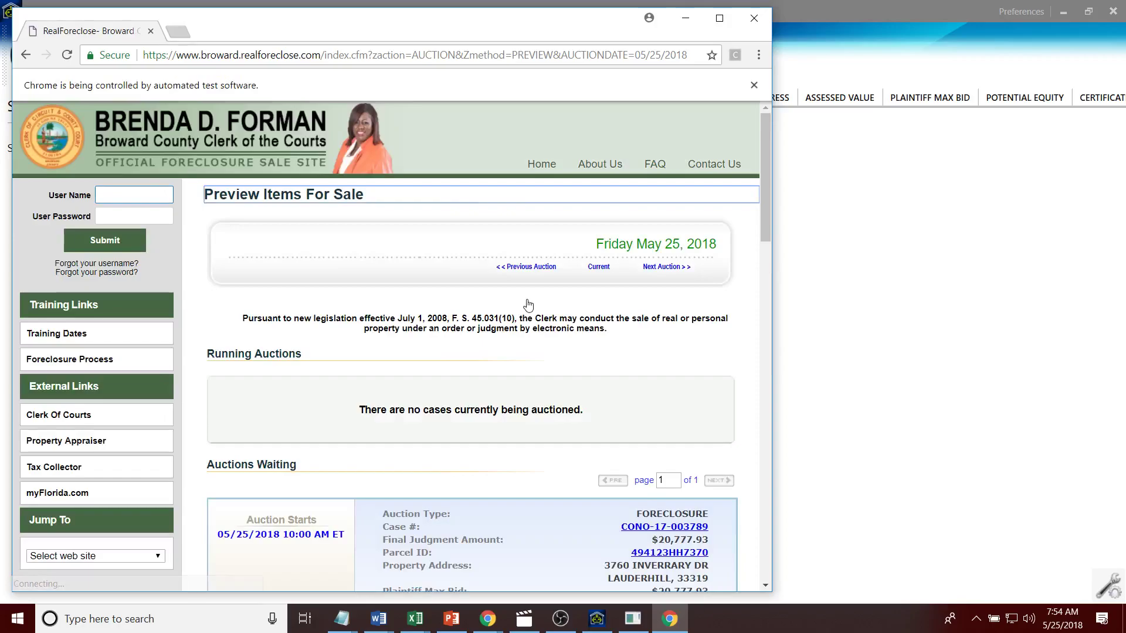
left_click(793, 207)
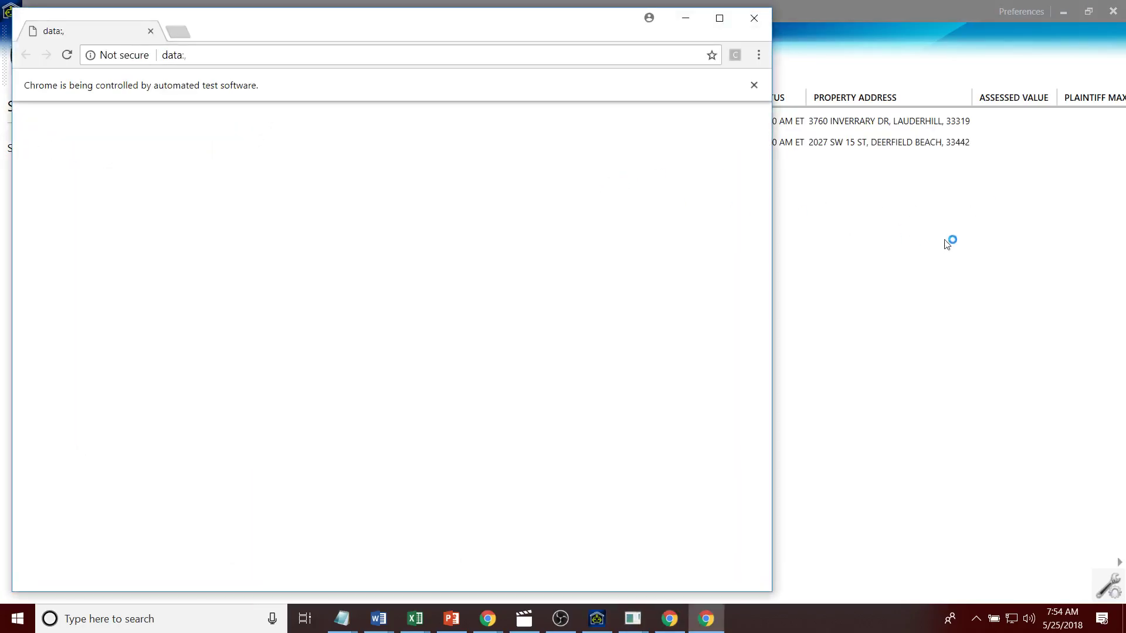
left_click(937, 238)
left_click(564, 167)
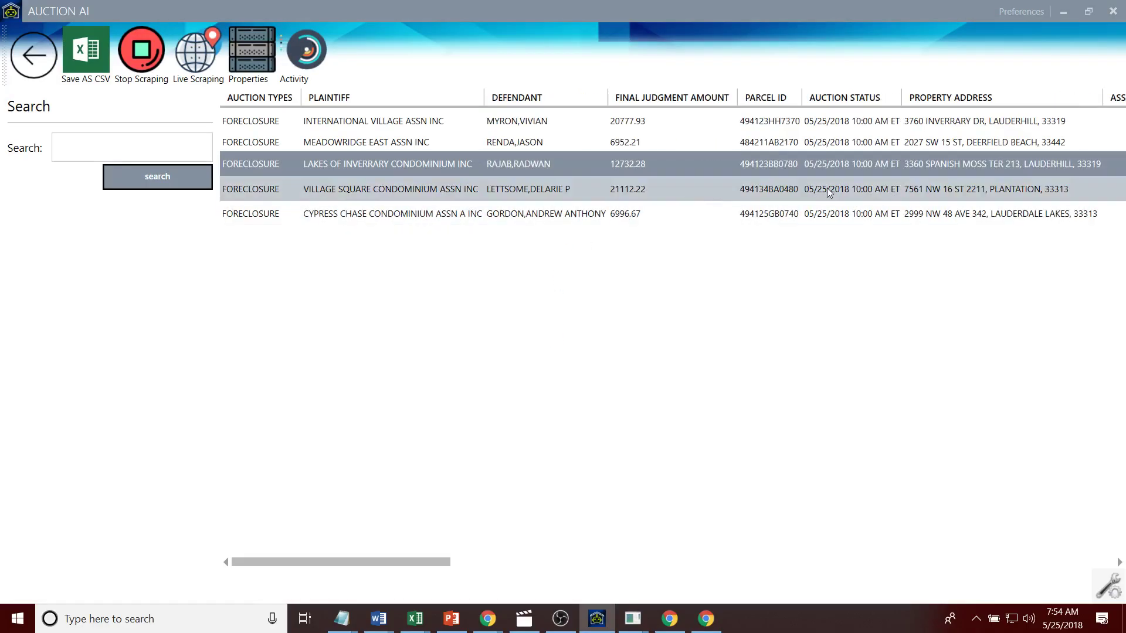
double_click(794, 165)
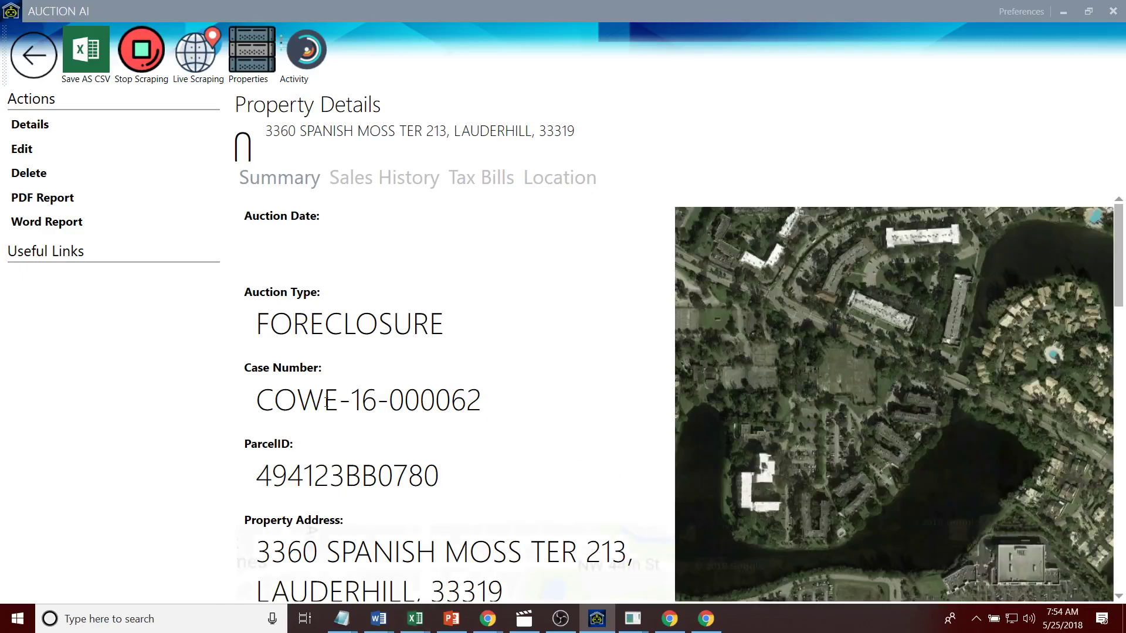
Step: Select parcel ID 494123BB0780 and return to the auctionai.info browser window
left_click_drag(436, 479, 262, 467)
key("ctrl+c")
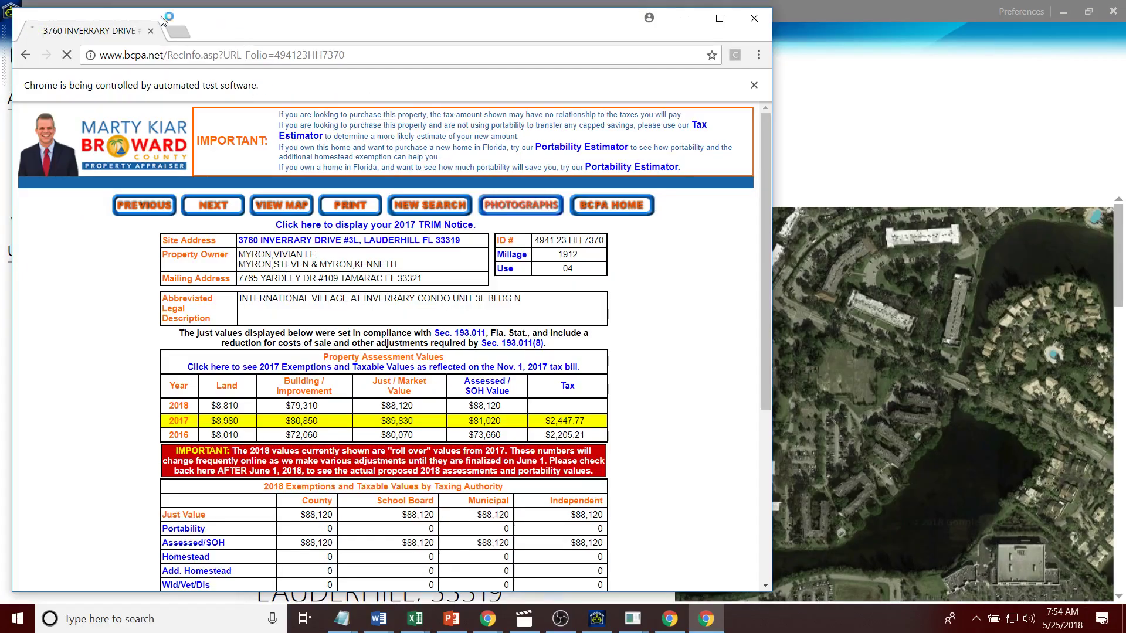
key("alt+Tab")
key("Tab")
key("Tab")
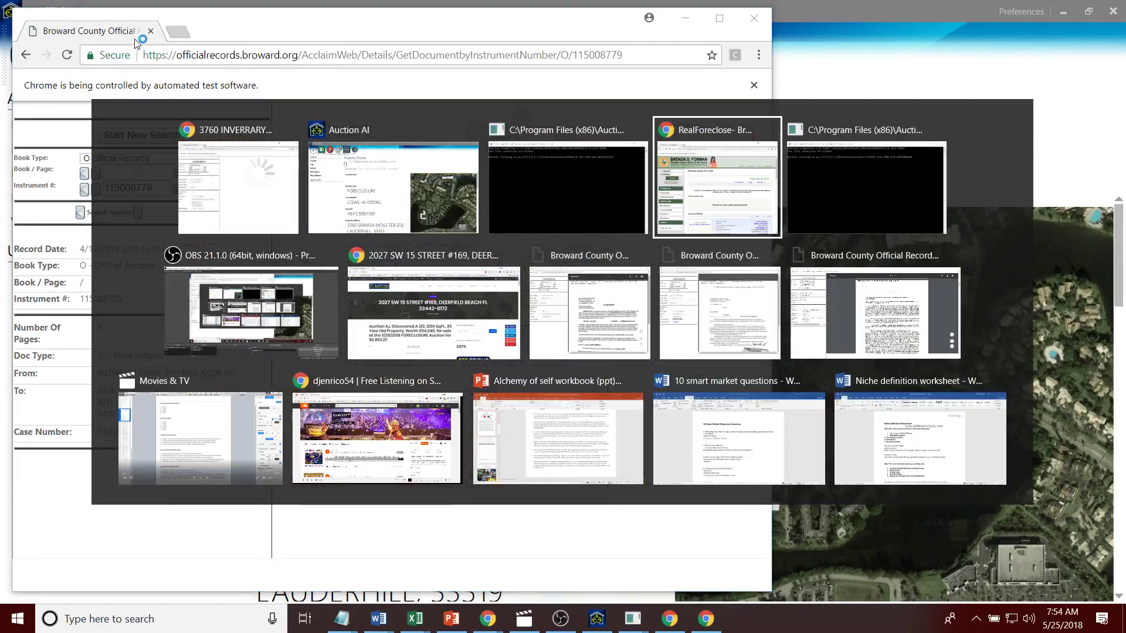
left_click(417, 311)
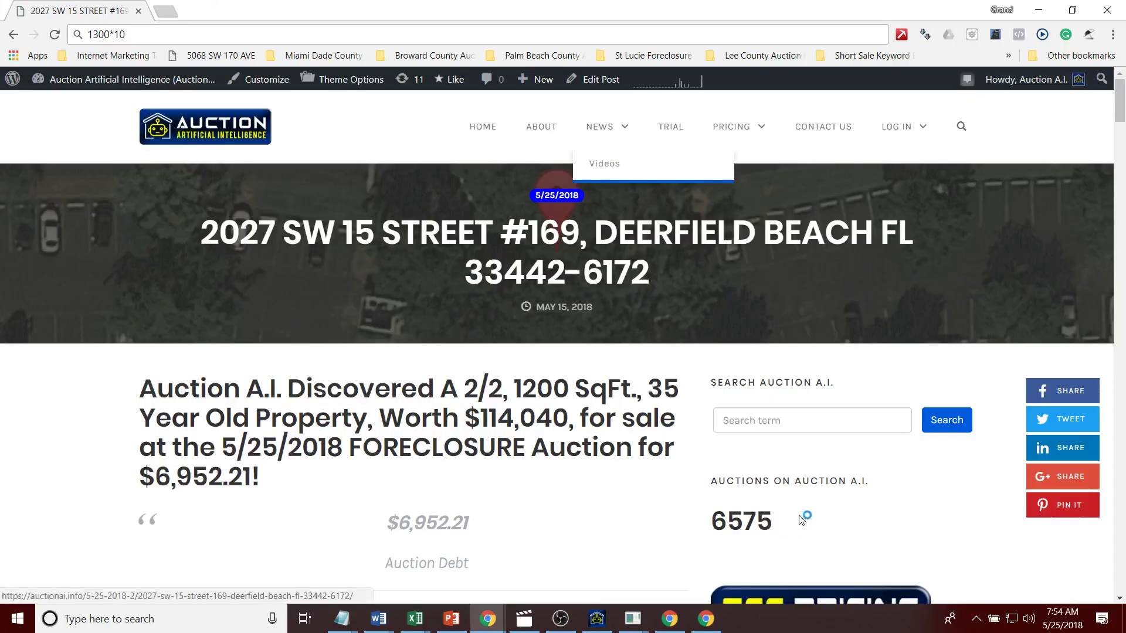
left_click(799, 421)
key("ctrl+v")
left_click(938, 421)
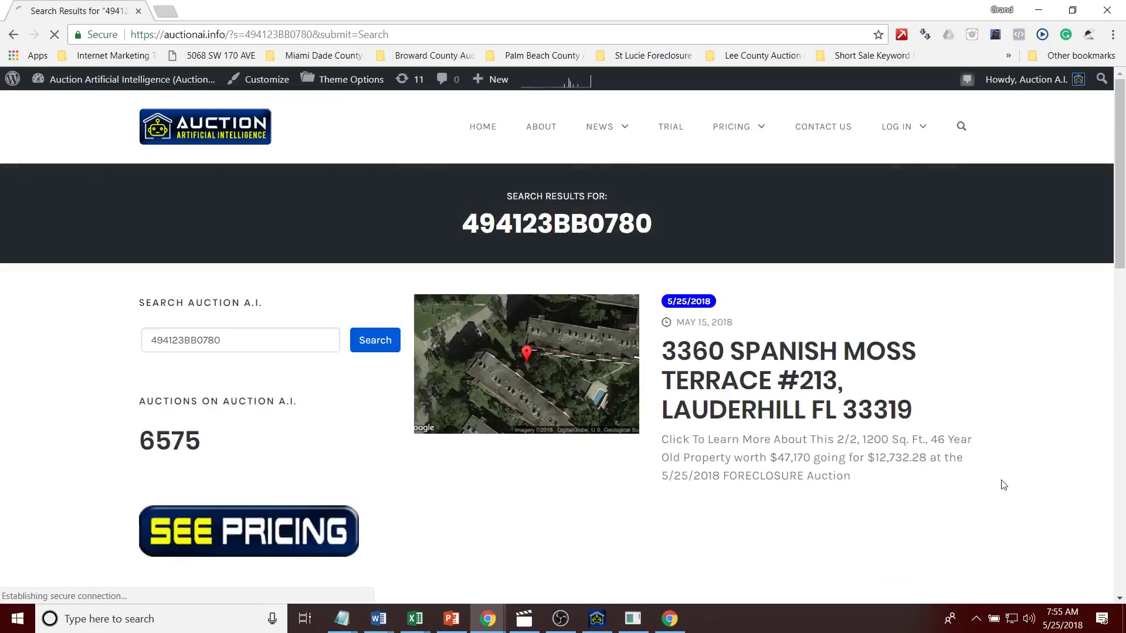
left_click(615, 390)
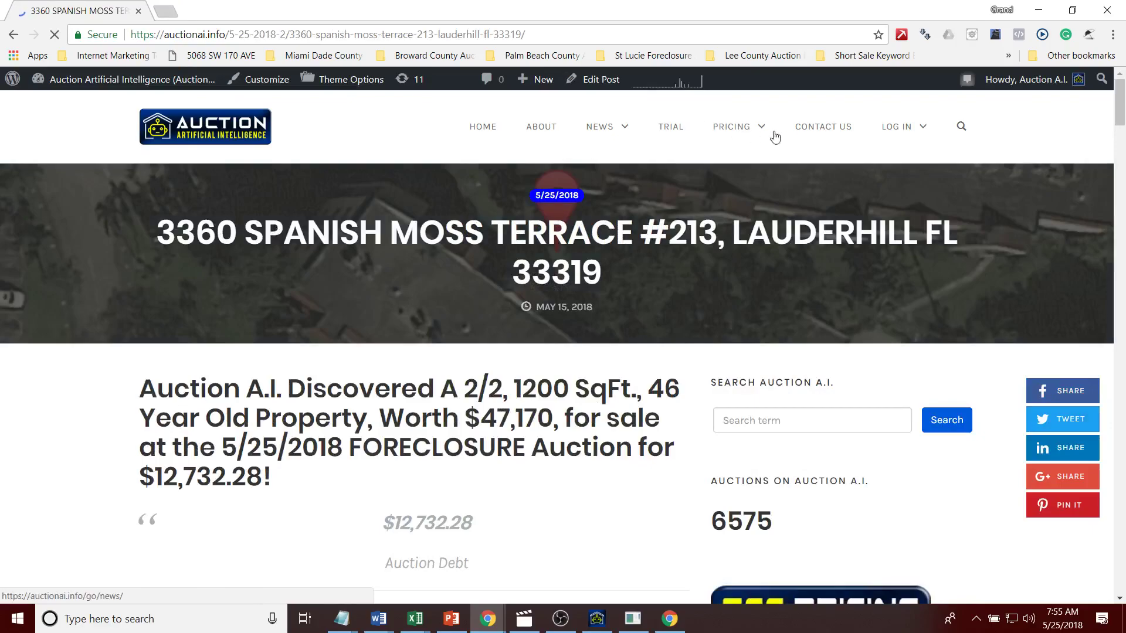
left_click(166, 17)
Step: Go to auction.com and copy the Spanish Moss Terrace address title from the listing
type("auc")
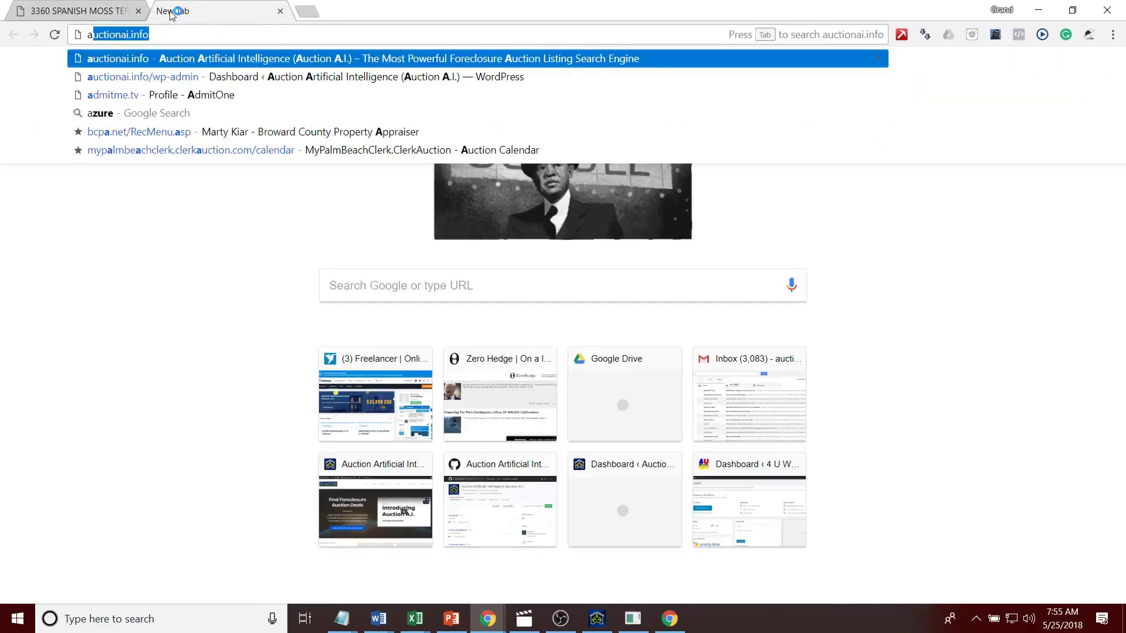
type("tion.")
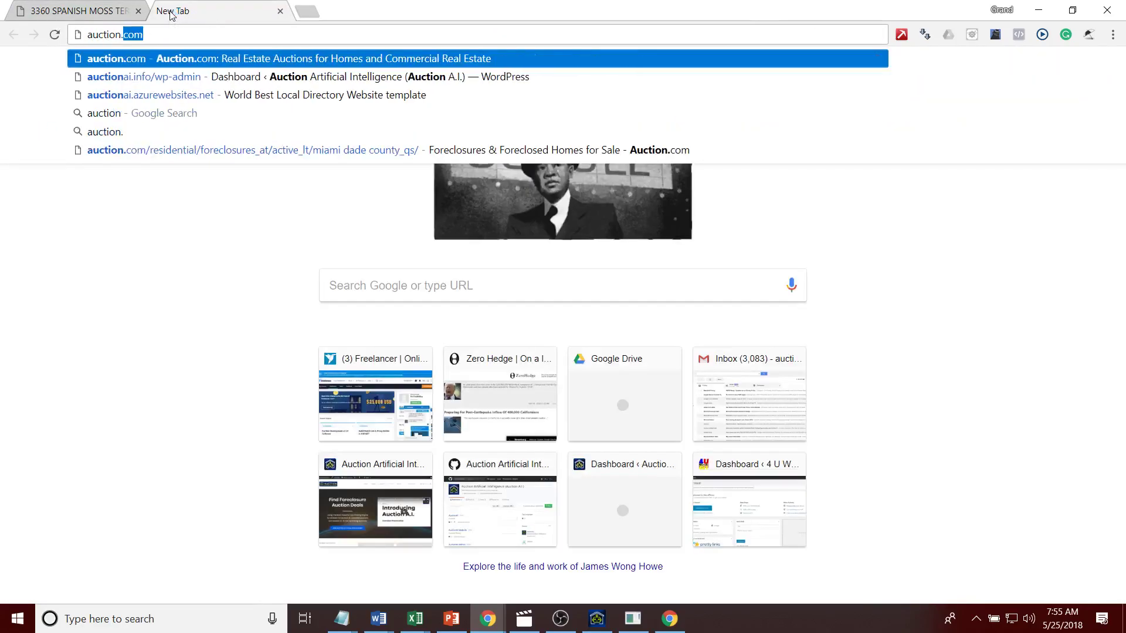
key("Return")
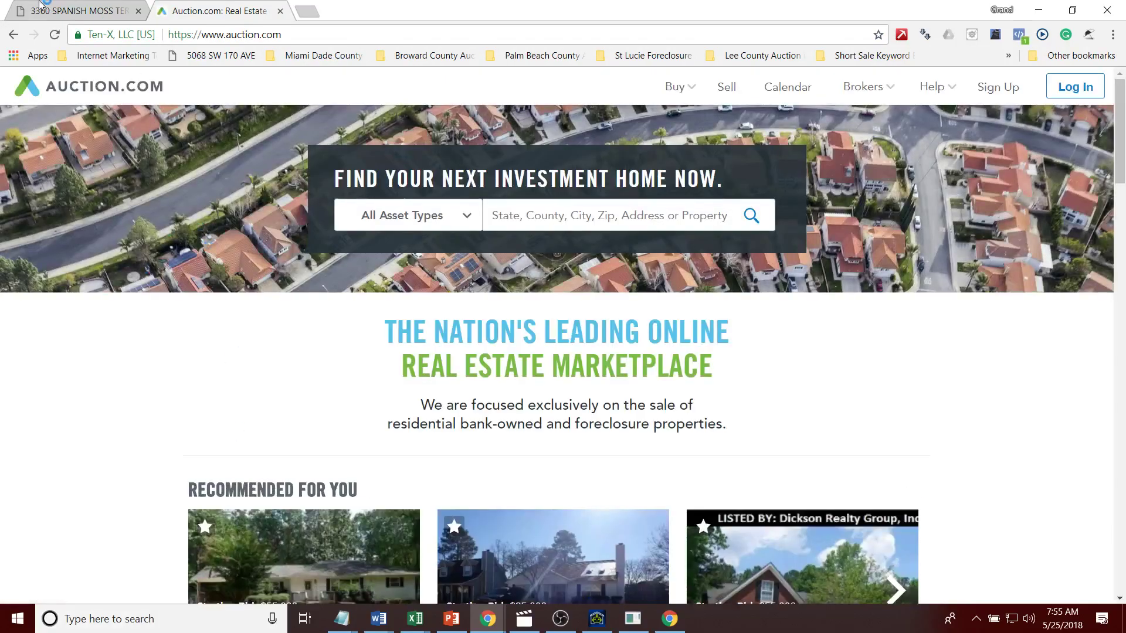
left_click(40, 6)
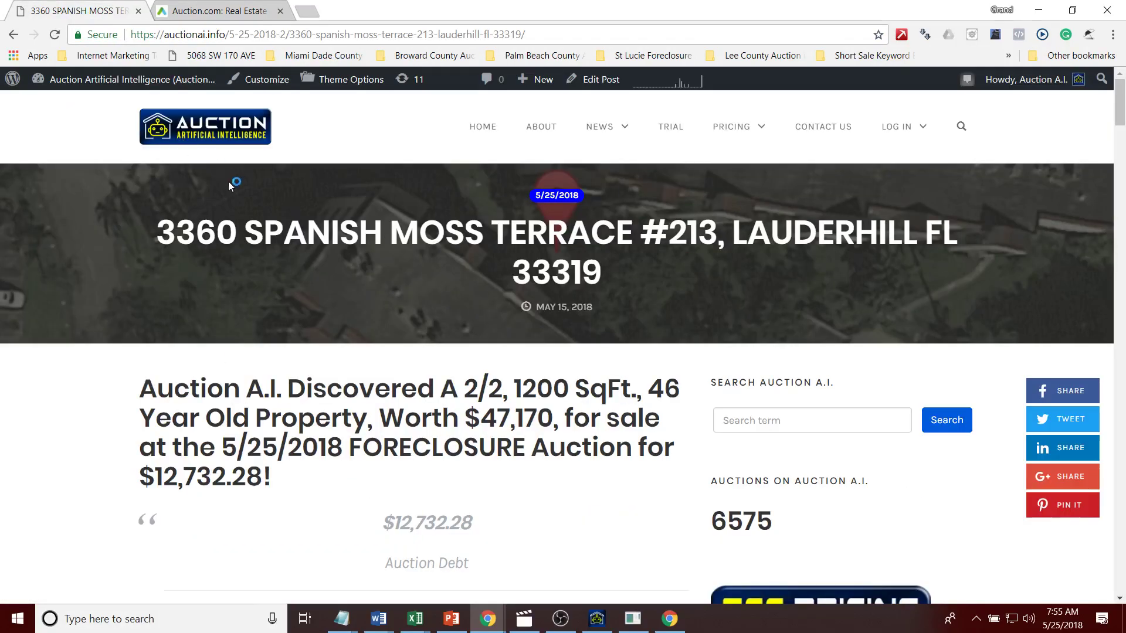
left_click_drag(143, 245, 643, 277)
key("ctrl+c")
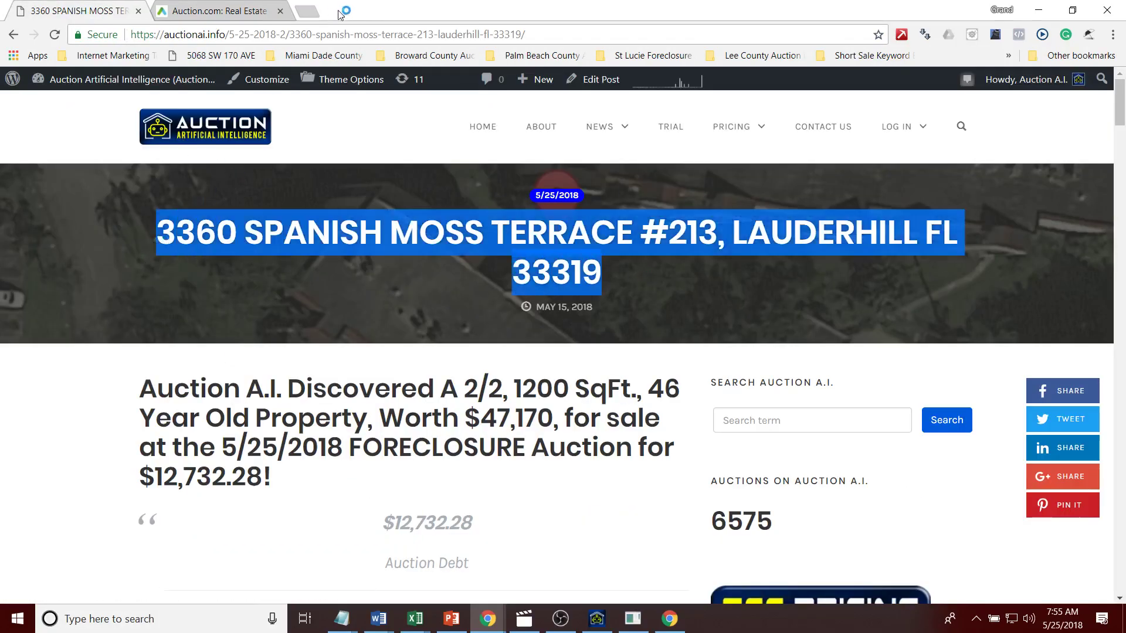
left_click(220, 11)
left_click(543, 215)
key("ctrl+v")
key("Return")
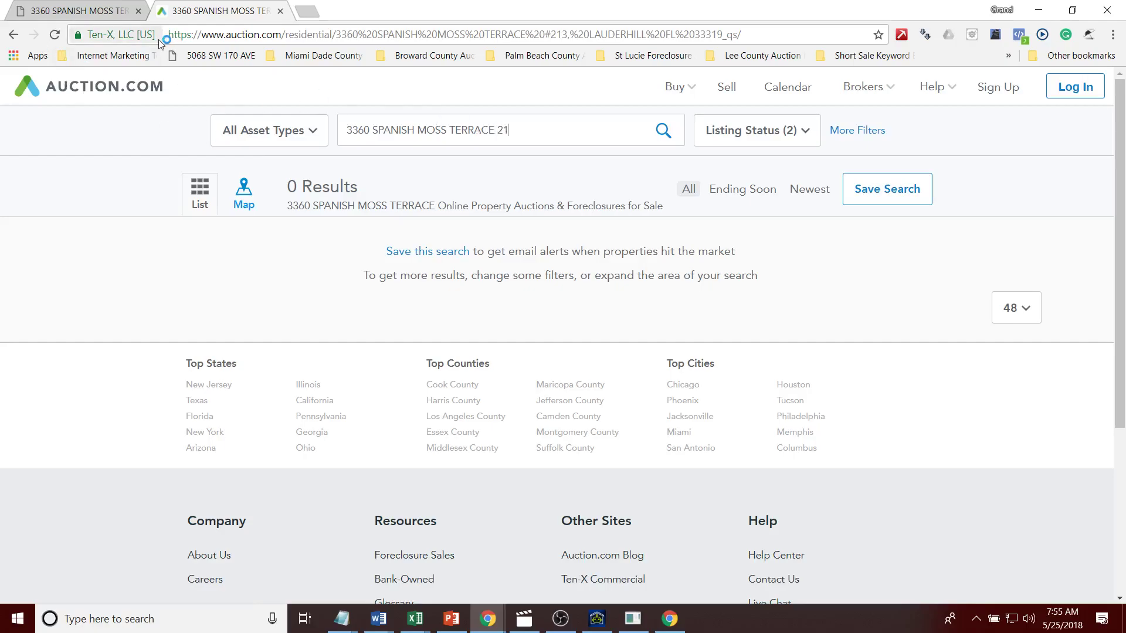
type("3")
key("Return")
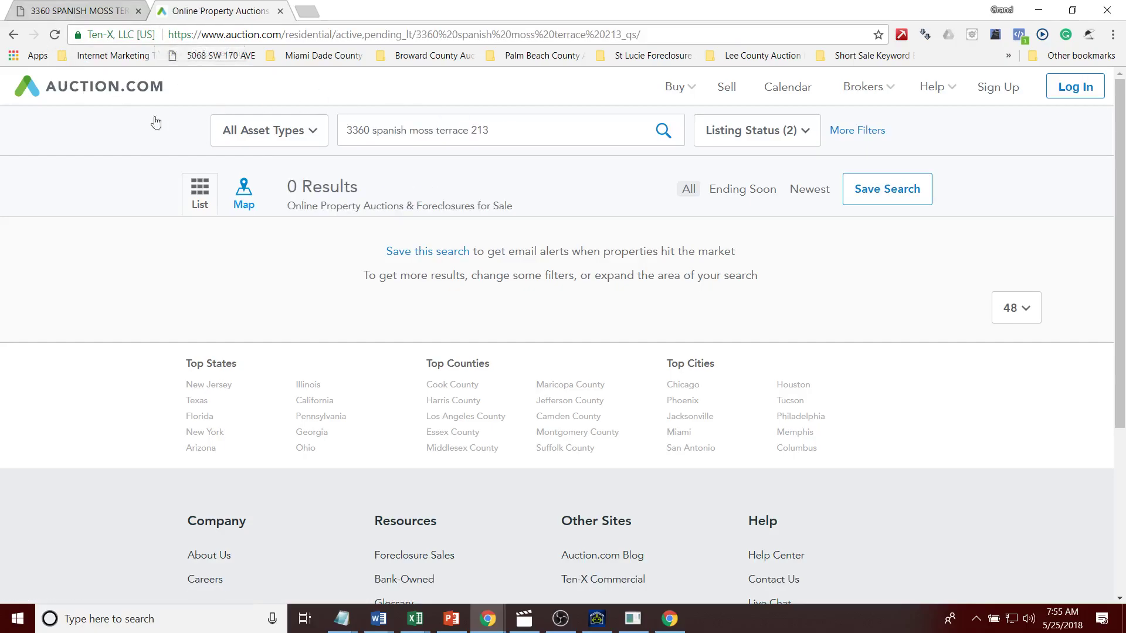
left_click(68, 12)
left_click(252, 11)
Step: Close the Auction.com tab and review the $12,732.28 auction debt on the listing
left_click(281, 12)
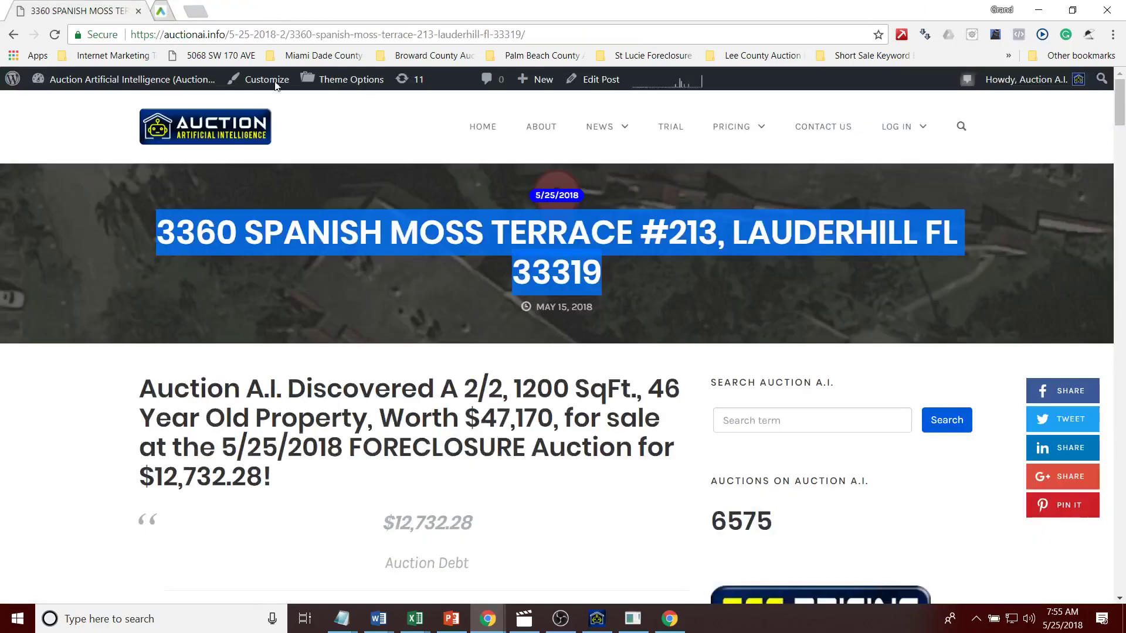
scroll(1123, 115, "down", 4)
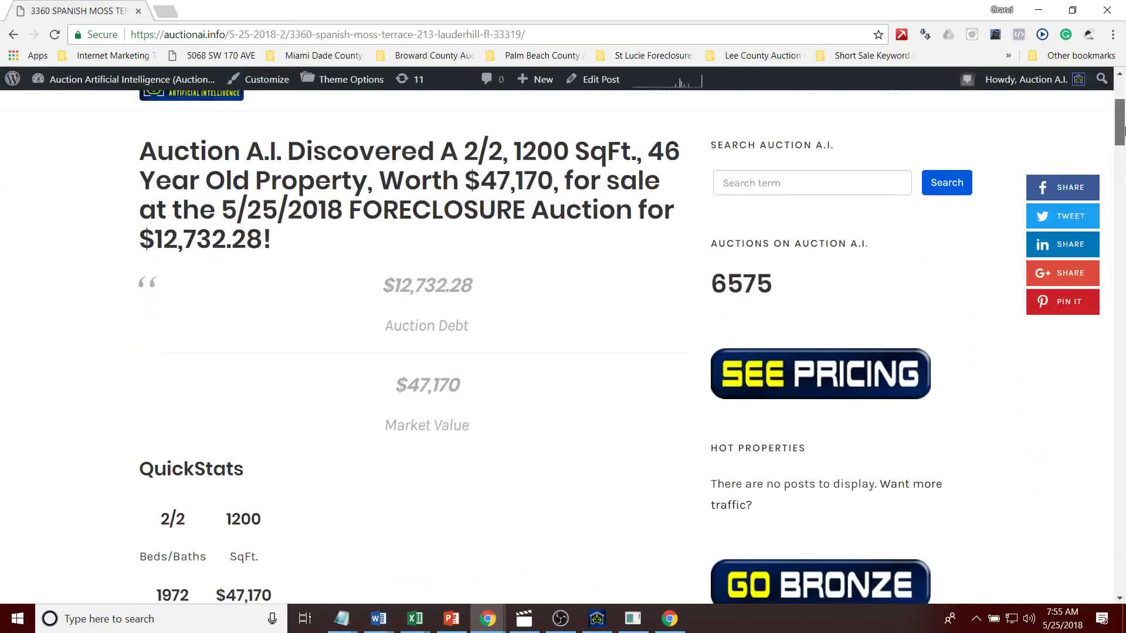
left_click_drag(473, 285, 375, 286)
left_click(420, 357)
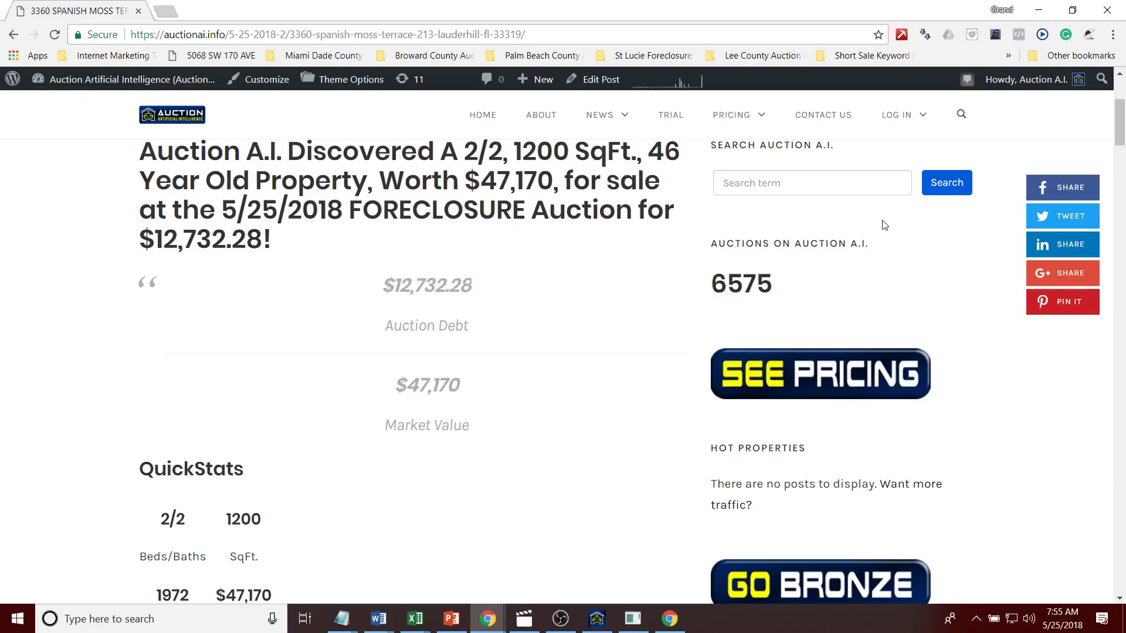
left_click_drag(1123, 151, 1123, 182)
Step: Open the appraiser record, photos, map, tax collector, Zillow and final judgment links in new tabs
left_click(258, 355, "ctrl")
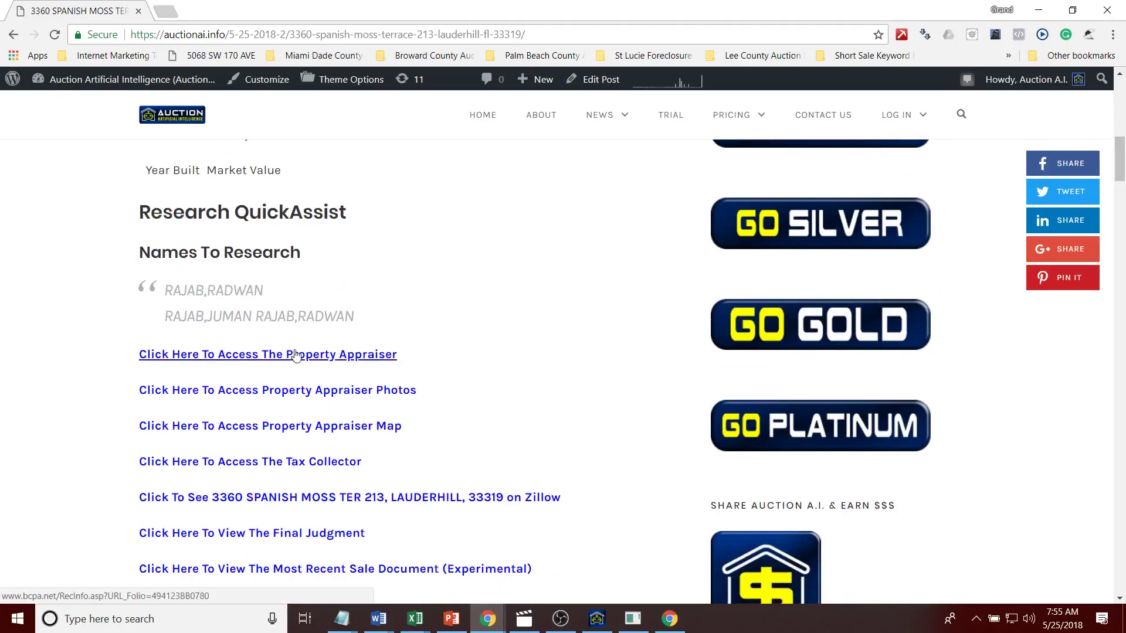
left_click(290, 393, "ctrl")
left_click(293, 428, "ctrl")
left_click(287, 464, "ctrl")
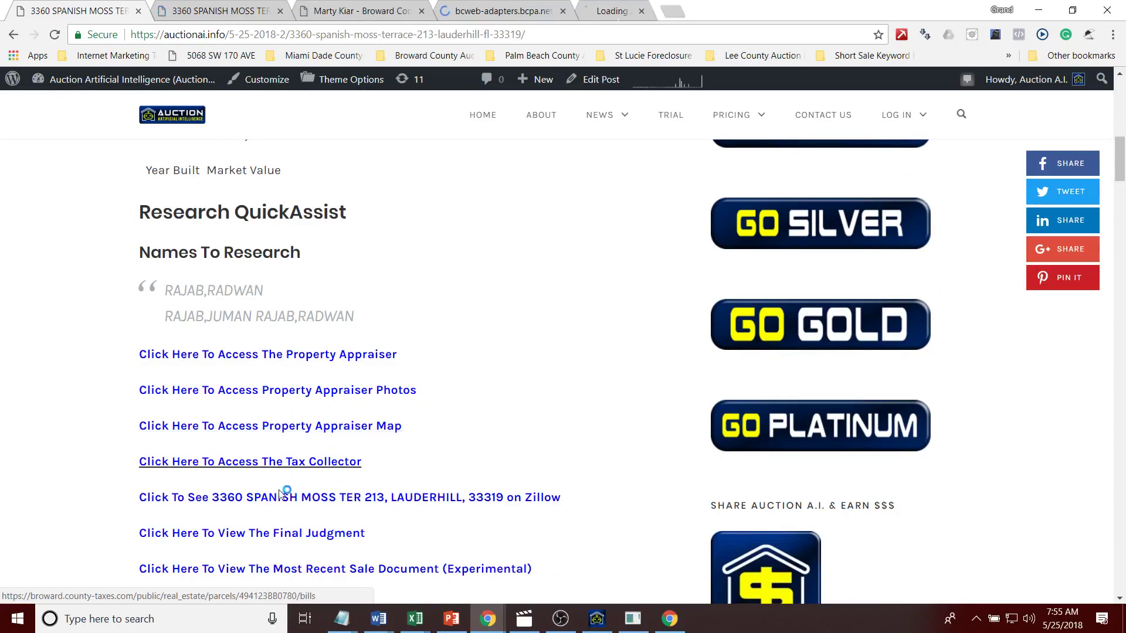
left_click(286, 498, "ctrl")
left_click(283, 547, "ctrl")
Step: Open the recent sale document, public records search and court docket in tabs, then view the appraiser record
left_click_drag(1123, 167, 1124, 178)
left_click(327, 436, "ctrl")
left_click(325, 470, "ctrl")
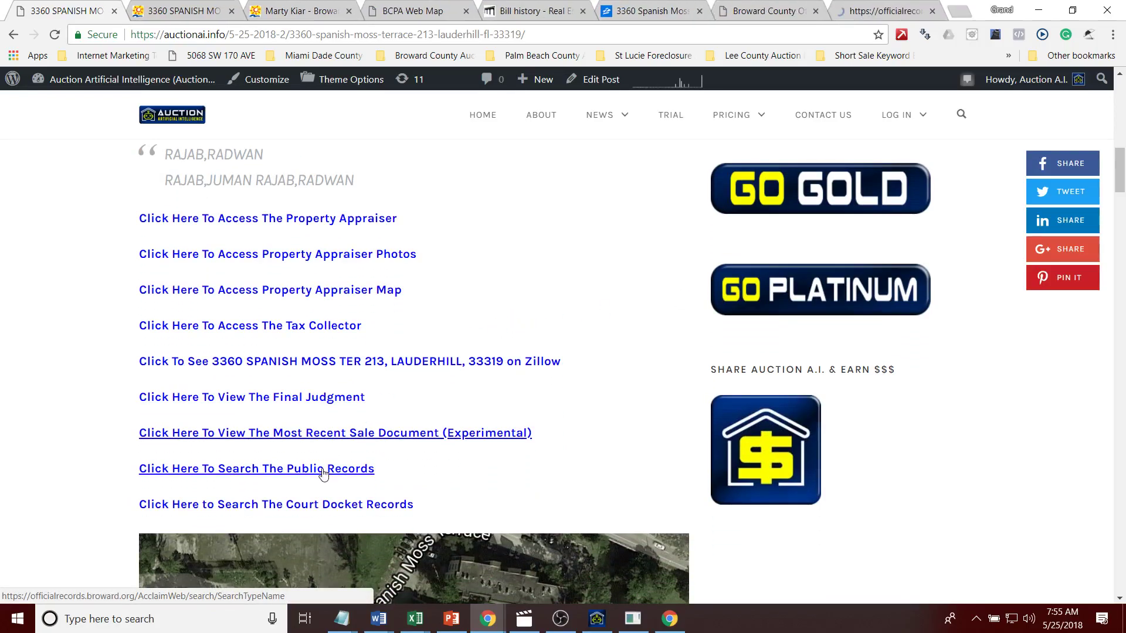
left_click(320, 509, "ctrl")
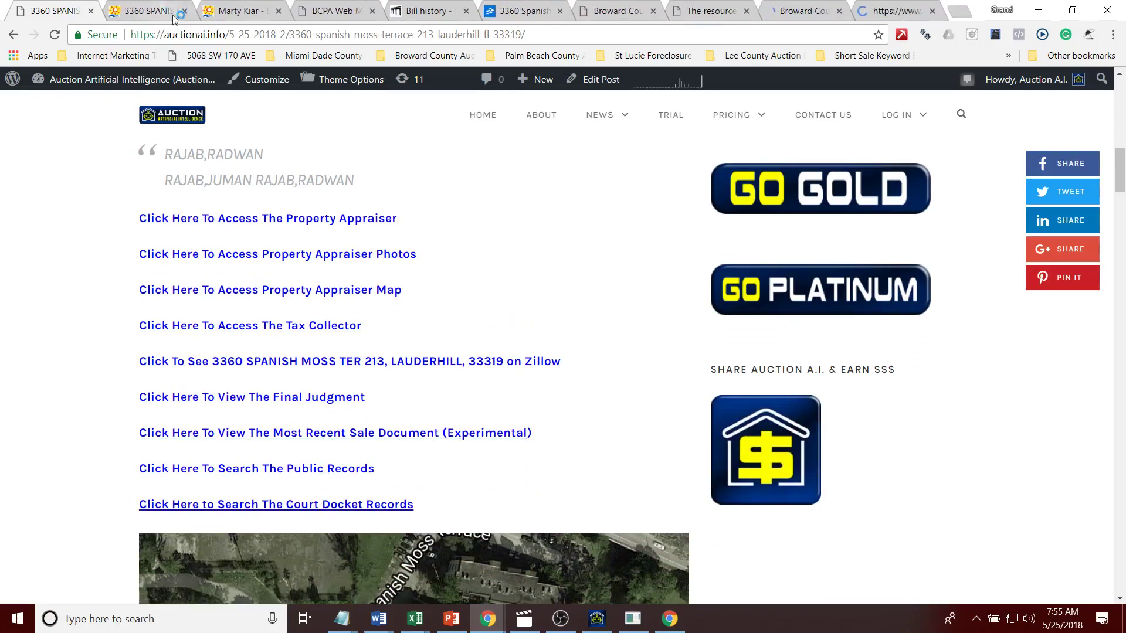
left_click(167, 10)
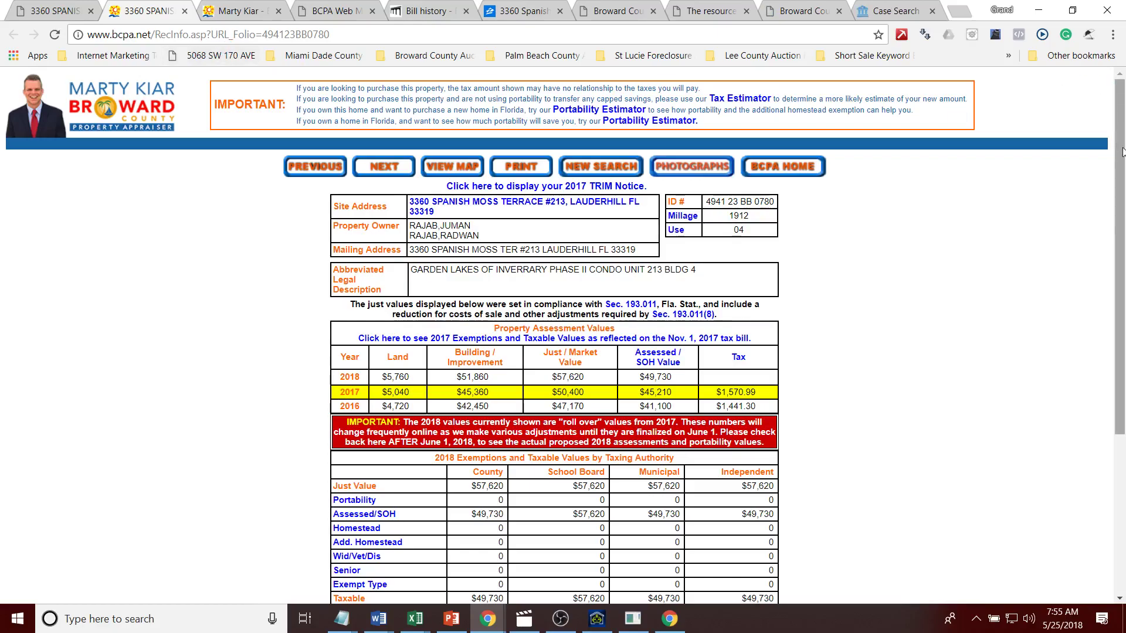
Step: Review the 12/12/2005 and 5/20/2008 sale dates in the BCPA sales history
scroll(743, 356, "down", 3)
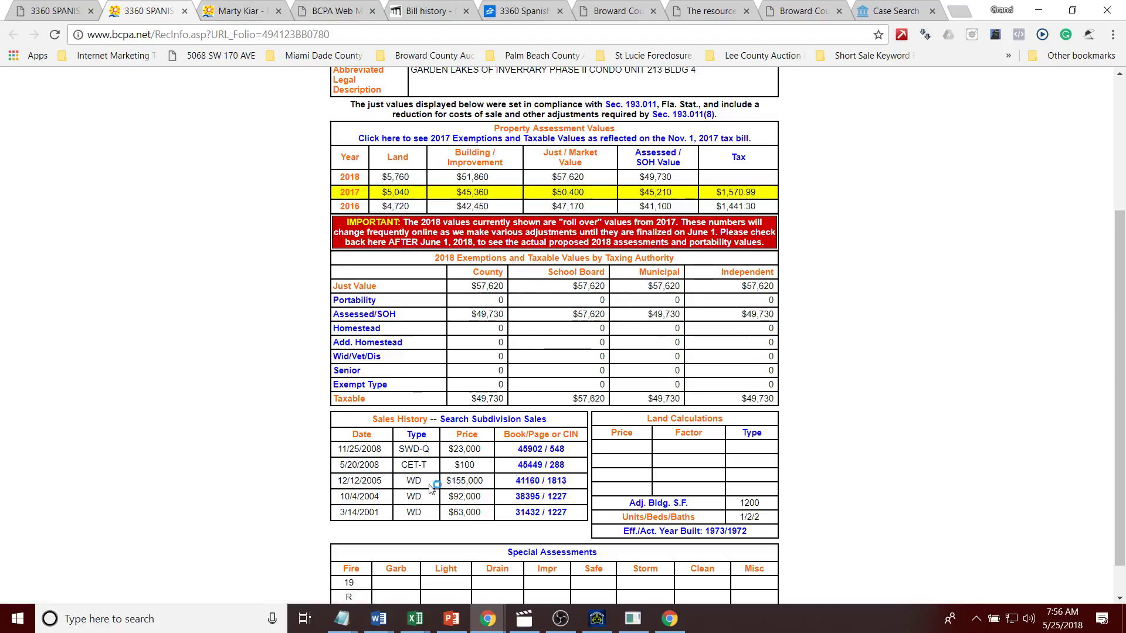
left_click_drag(383, 482, 354, 482)
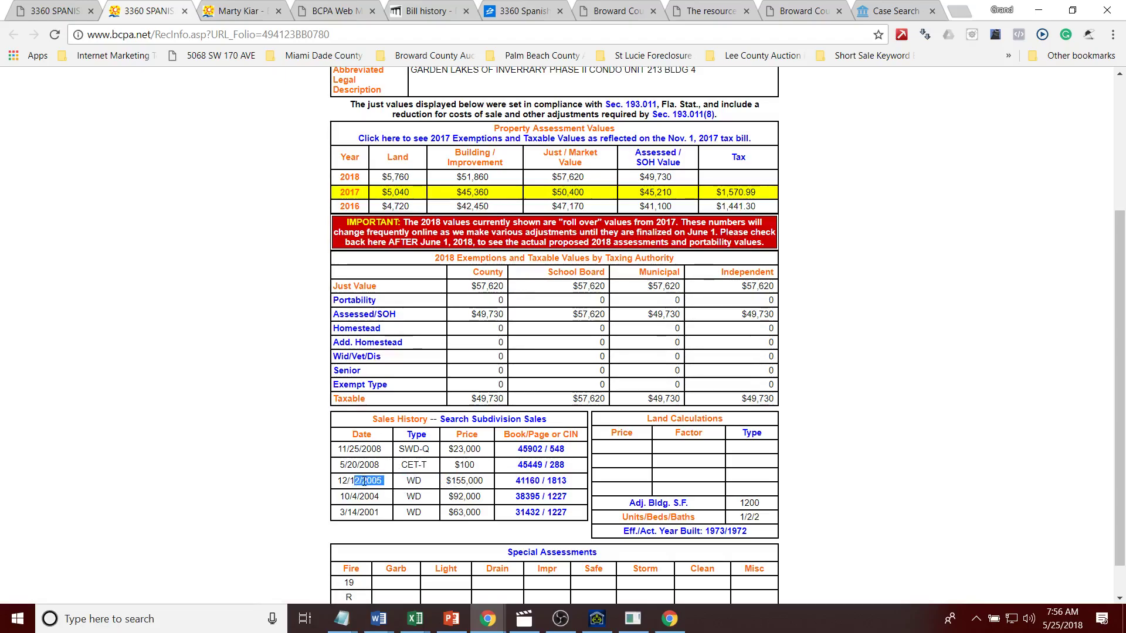
left_click_drag(347, 465, 383, 467)
left_click(351, 466)
left_click(385, 480)
Step: View the deeds at book/page 45449/288 and 45902/548, then open an official records name search
left_click(533, 466)
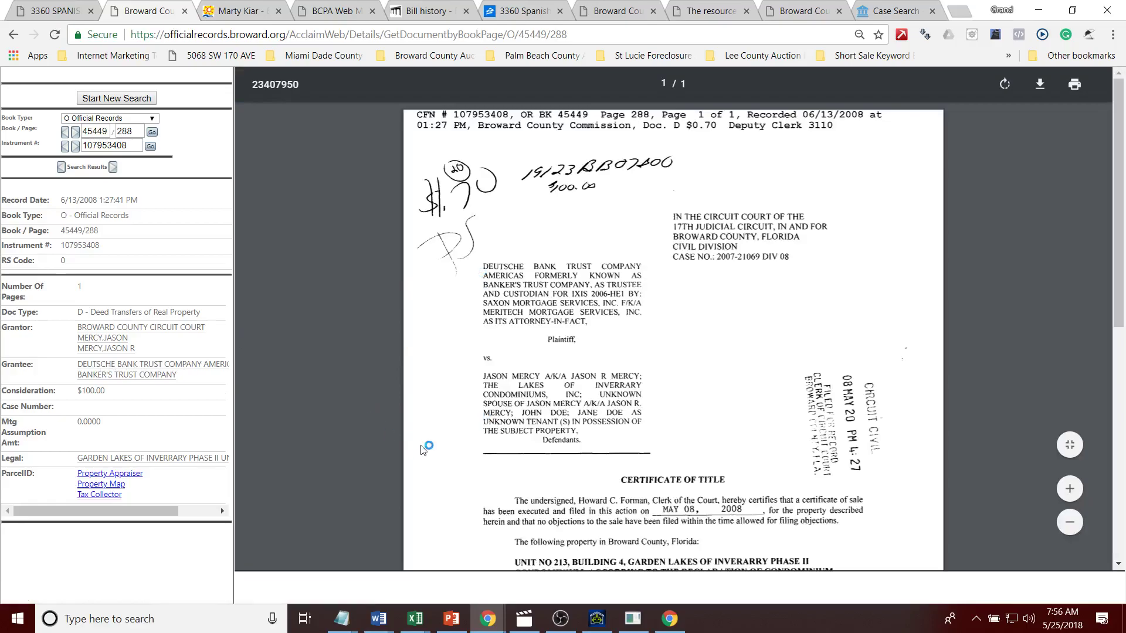
left_click(12, 35)
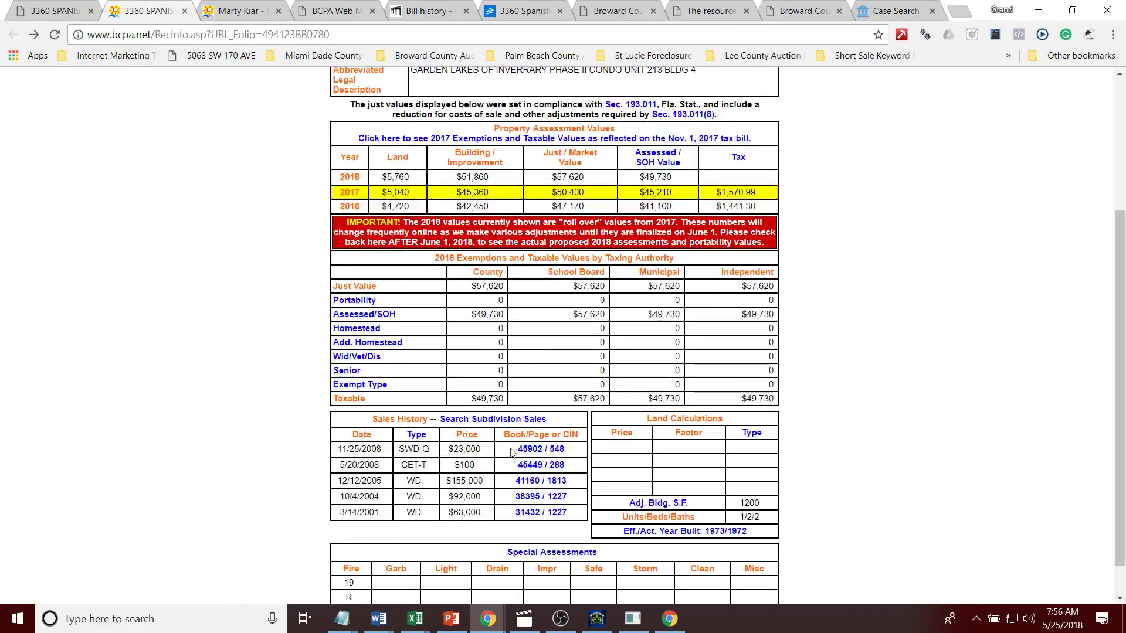
left_click(523, 448)
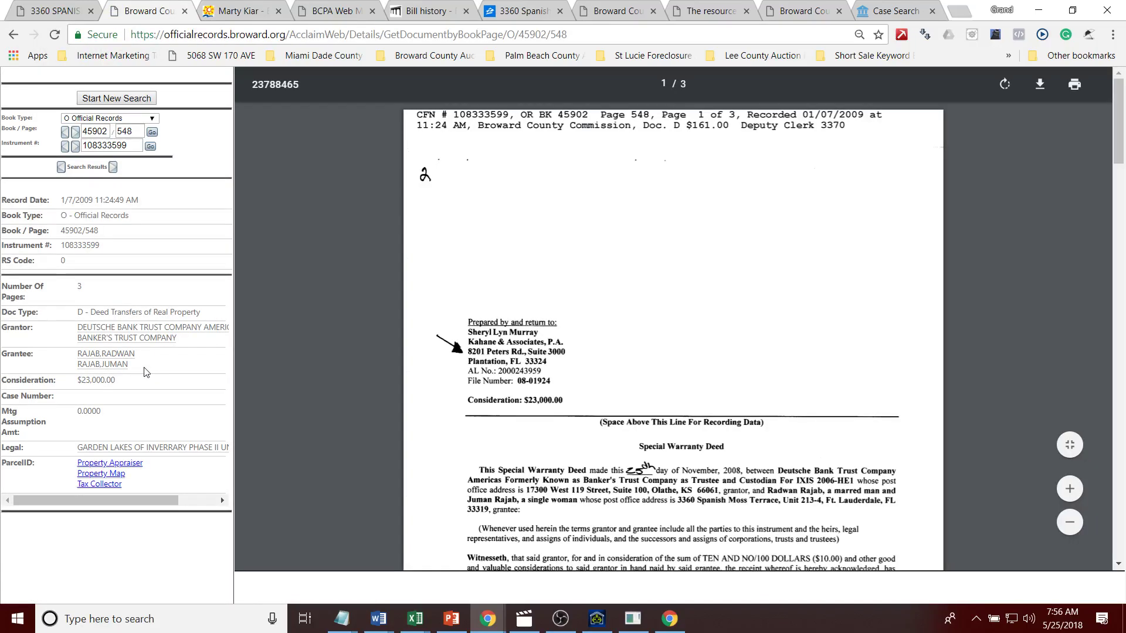
left_click_drag(135, 354, 78, 360)
left_click(133, 98)
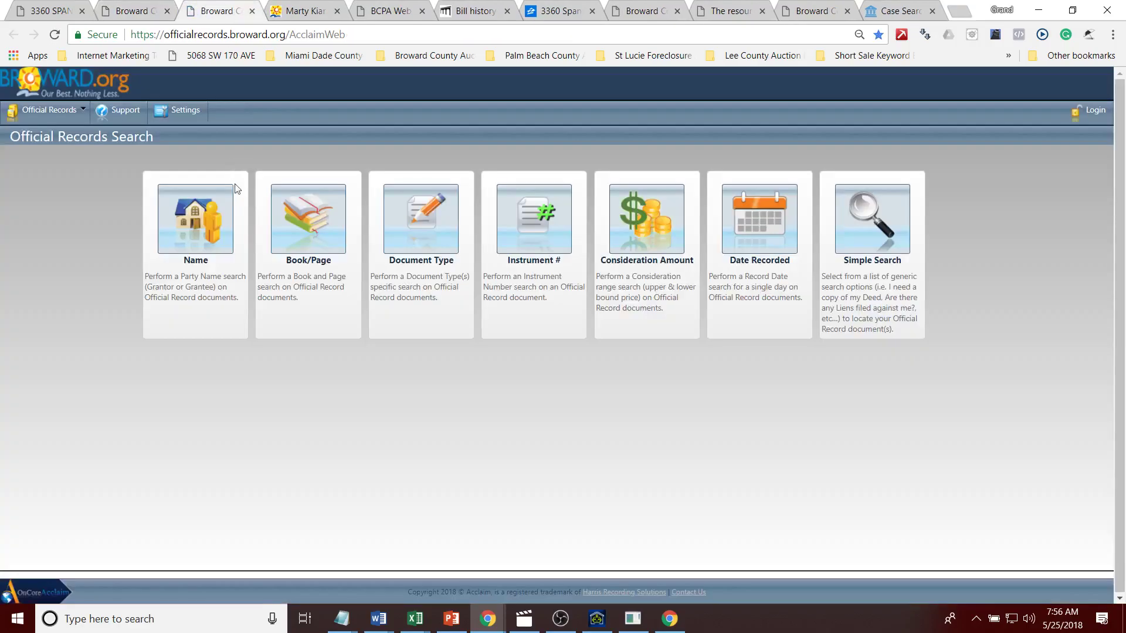
left_click(205, 204)
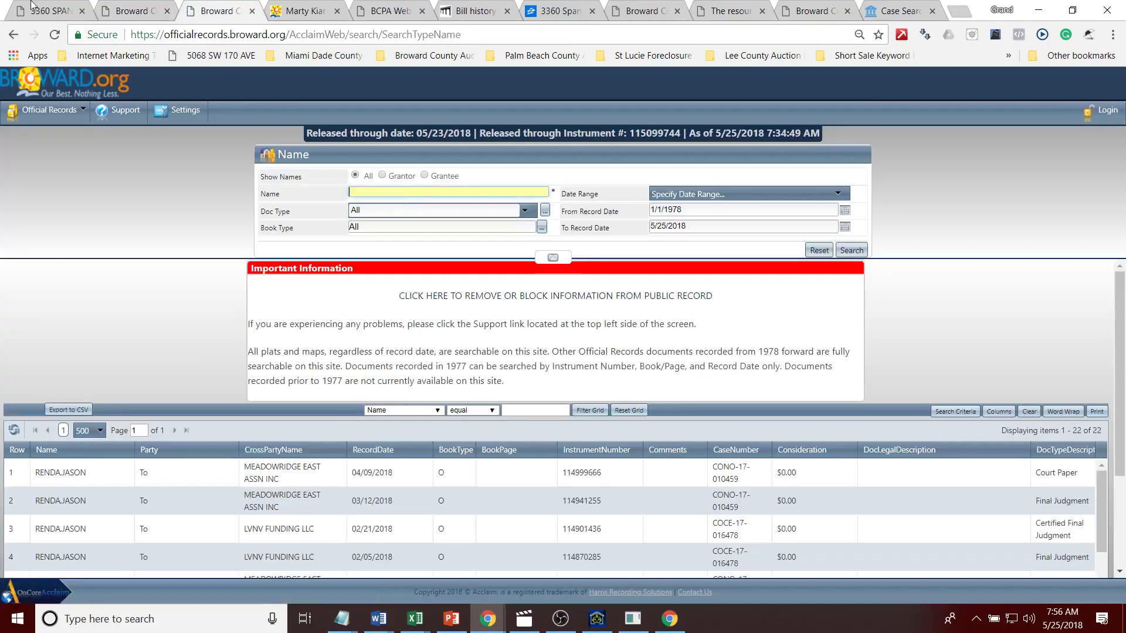
Step: Search Broward Official Records by the owner's name and sort the 10 results newest first
left_click(35, 7)
scroll(1124, 195, "up", 9)
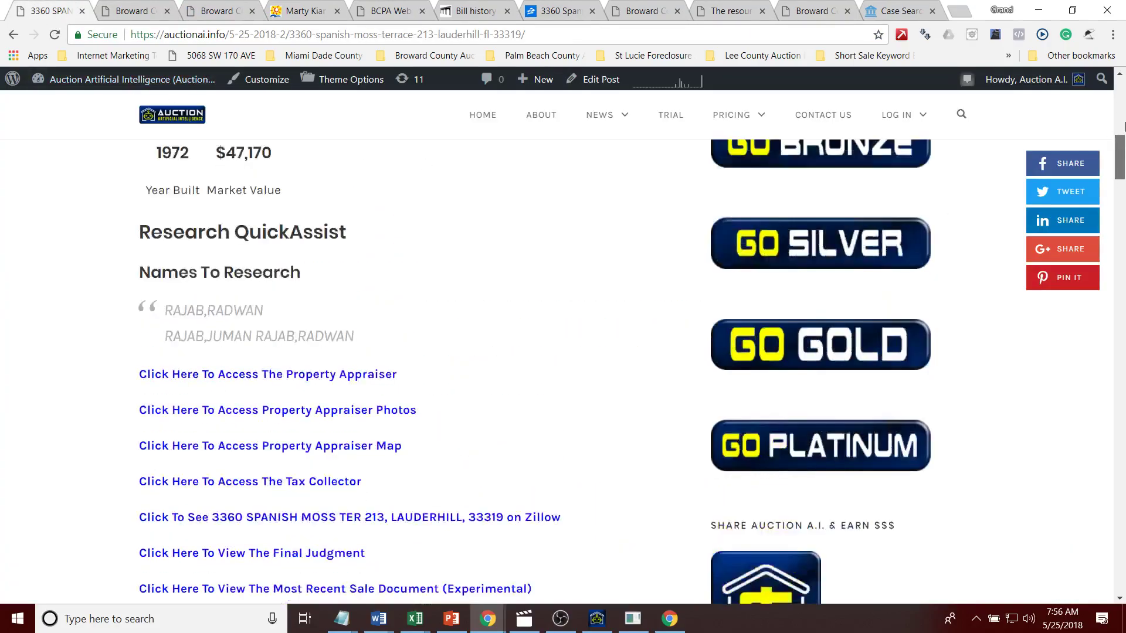
left_click(216, 12)
left_click(852, 250)
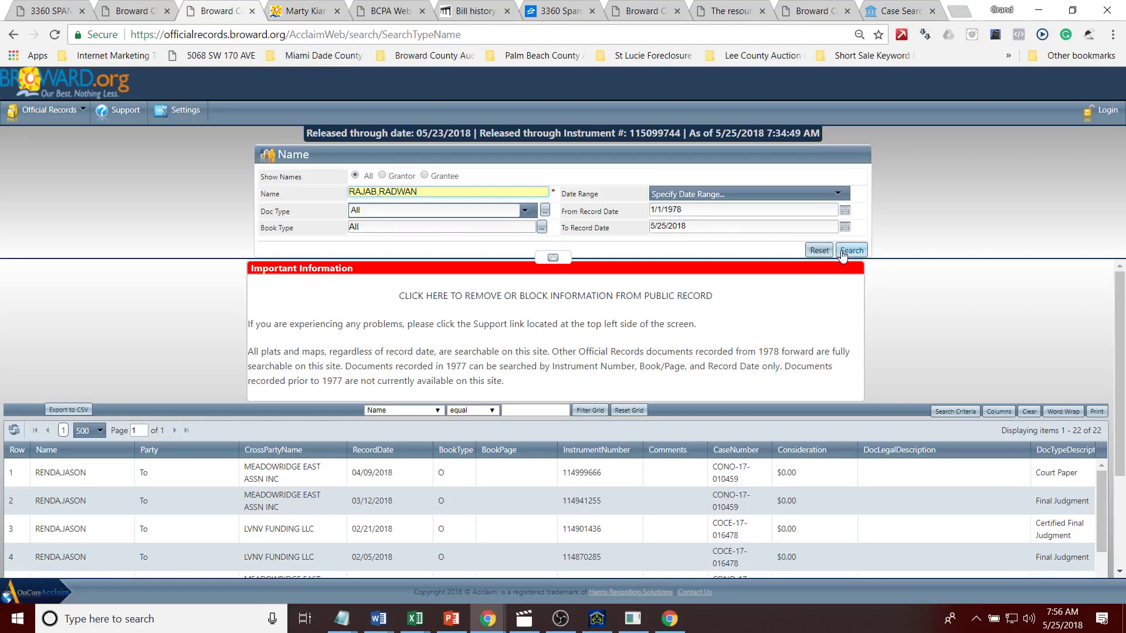
left_click(381, 452)
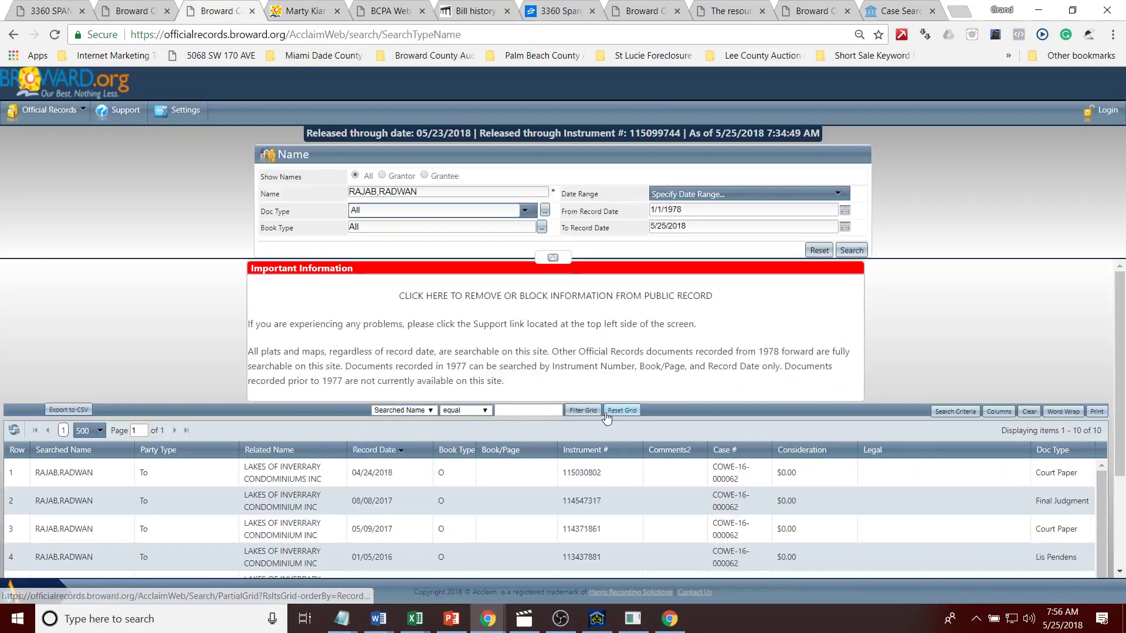
scroll(1122, 437, "down", 2)
left_click_drag(1122, 437, 1122, 445)
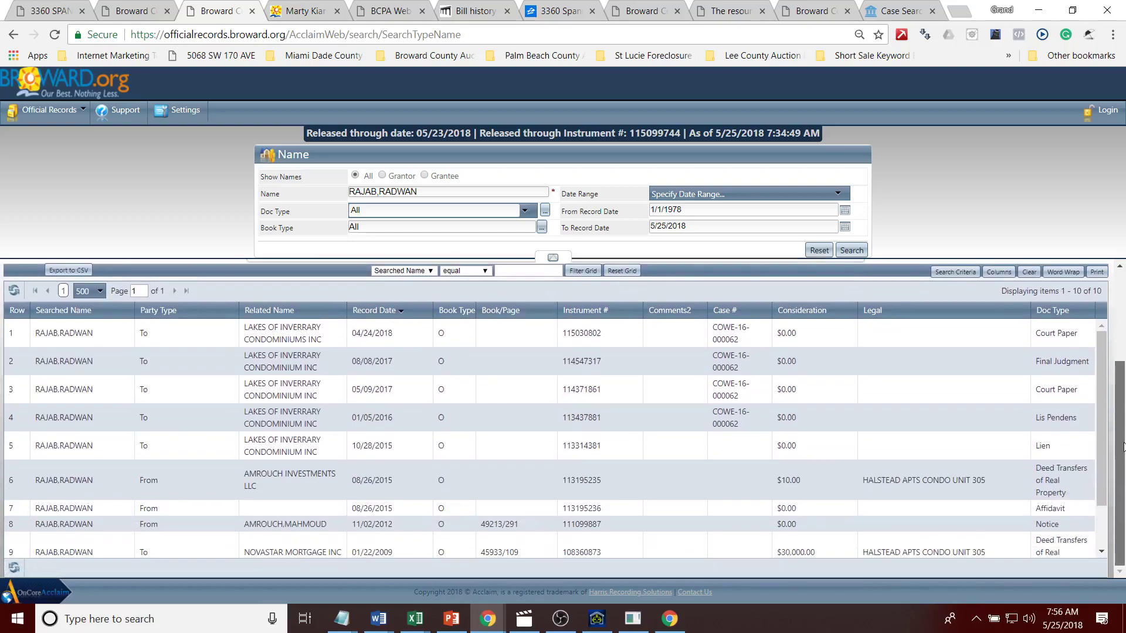
left_click(29, 10)
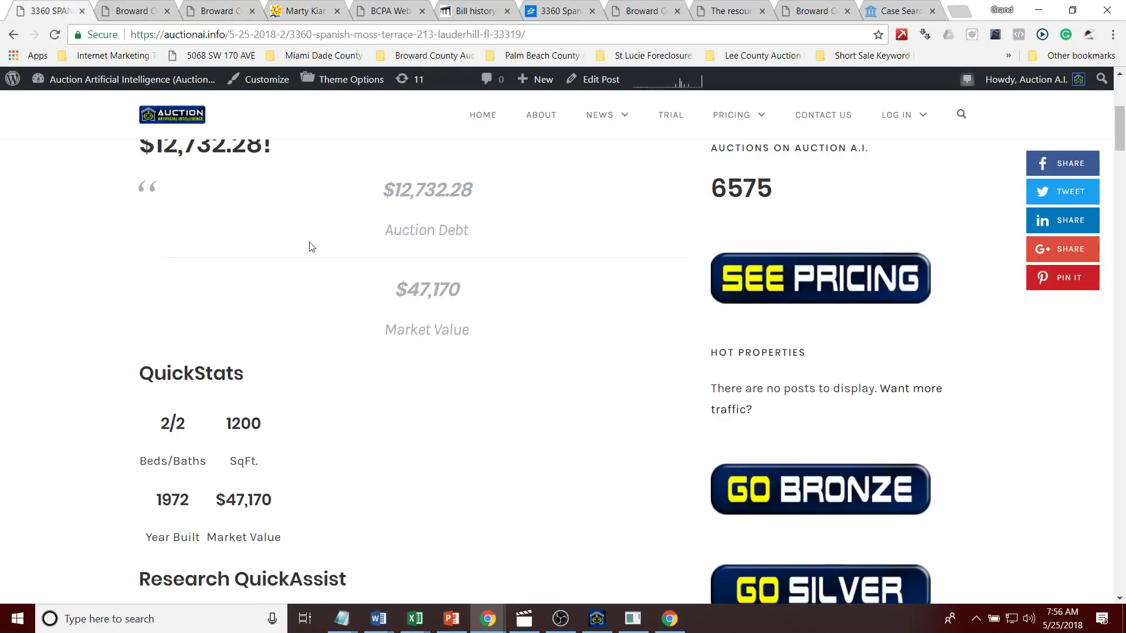
Step: Scroll through the auction listing, then view the BCPA photos for parcel 494123BB0780
left_click_drag(1120, 114, 1121, 84)
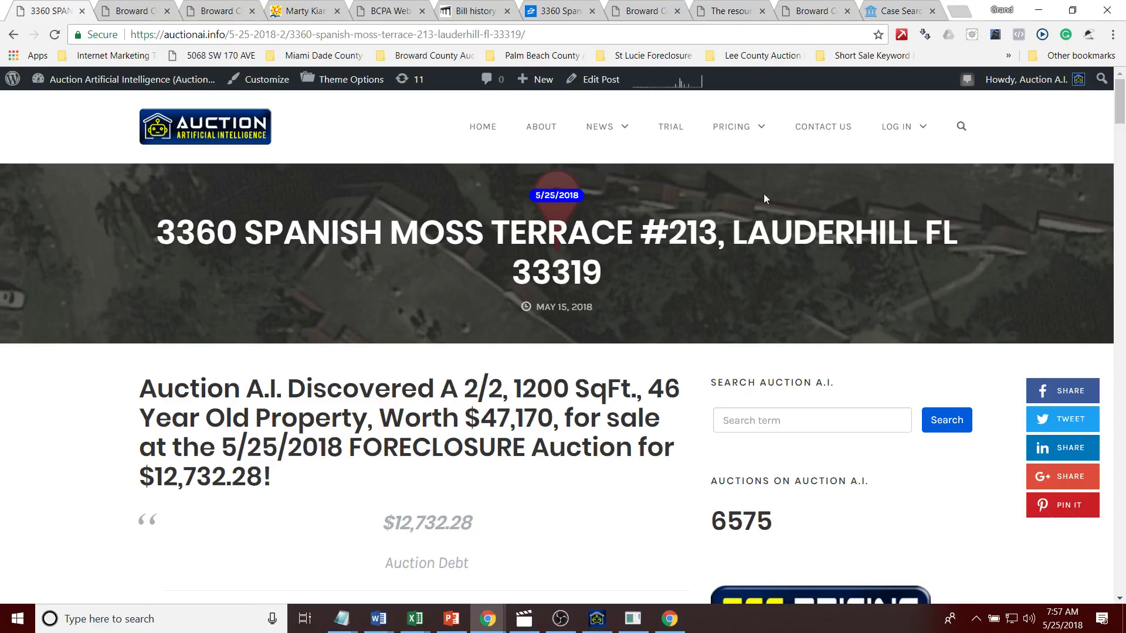
left_click_drag(1122, 124, 1065, 110)
scroll(1120, 181, "down", 6)
scroll(1120, 181, "up", 6)
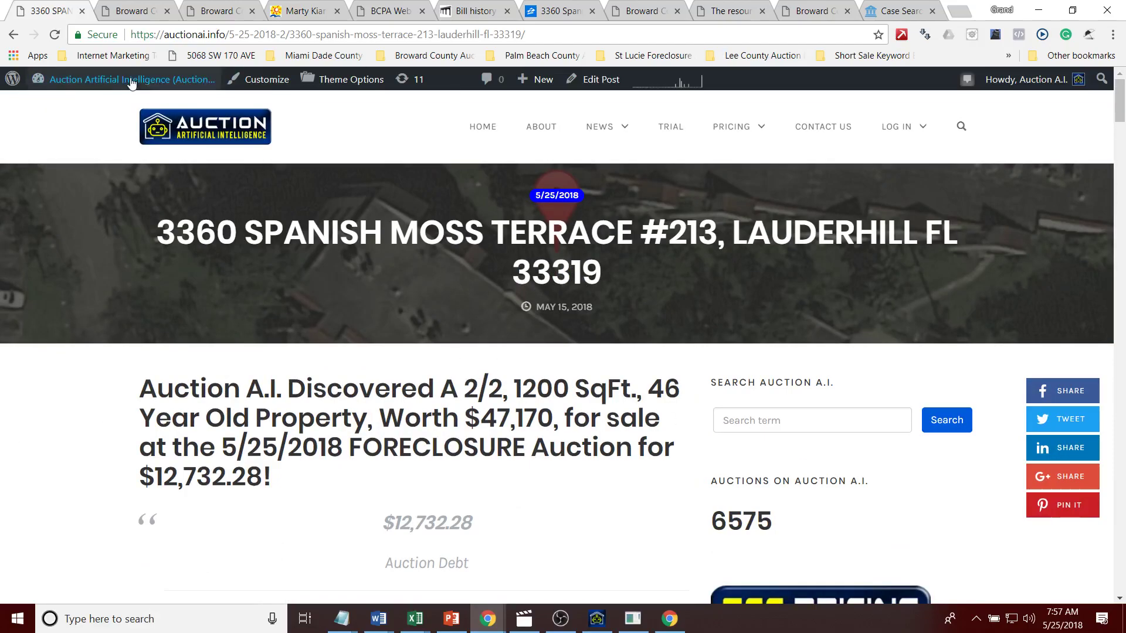
left_click(130, 11)
left_click(214, 12)
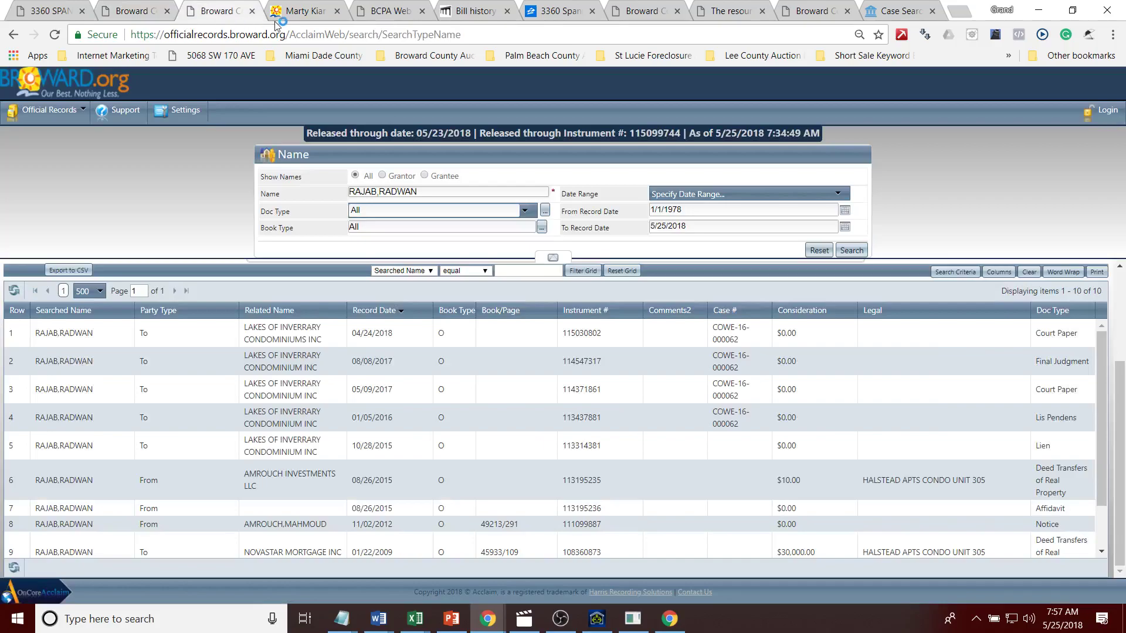
left_click(296, 17)
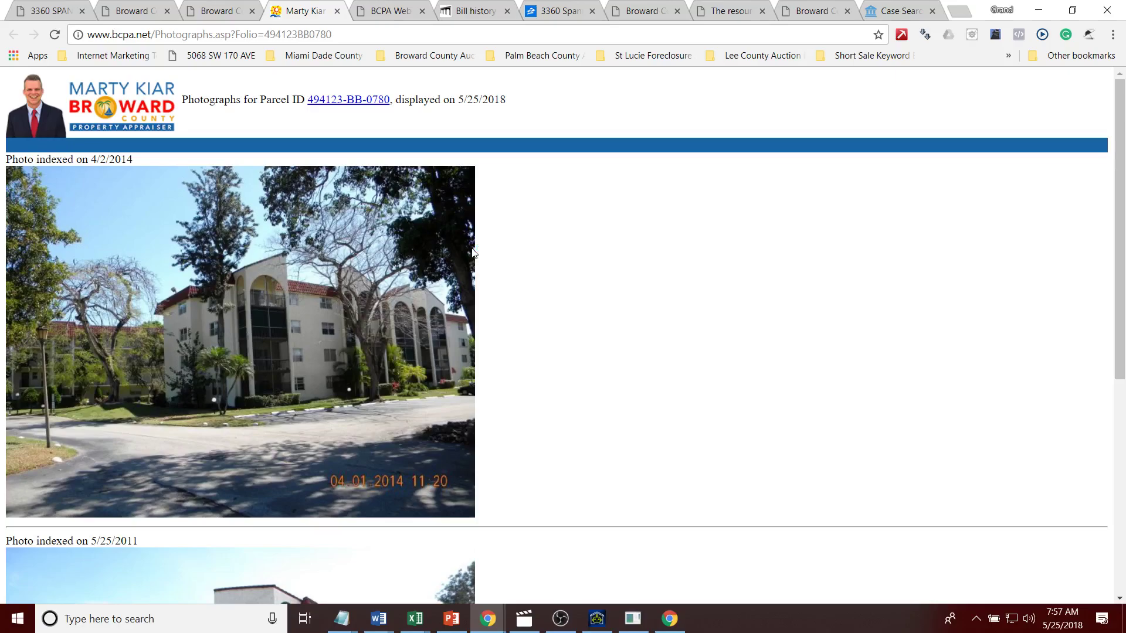
Step: Review the parcel's photos and aerial map, then check the Auction AI listing again
left_click_drag(1124, 184, 1092, 124)
left_click(234, 14)
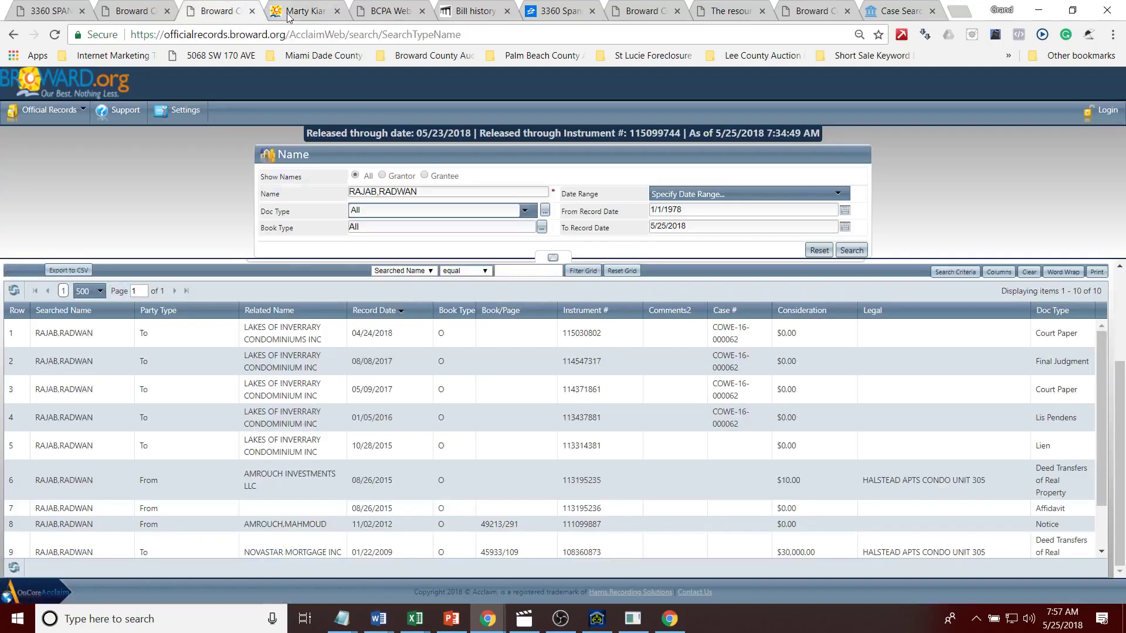
left_click(299, 11)
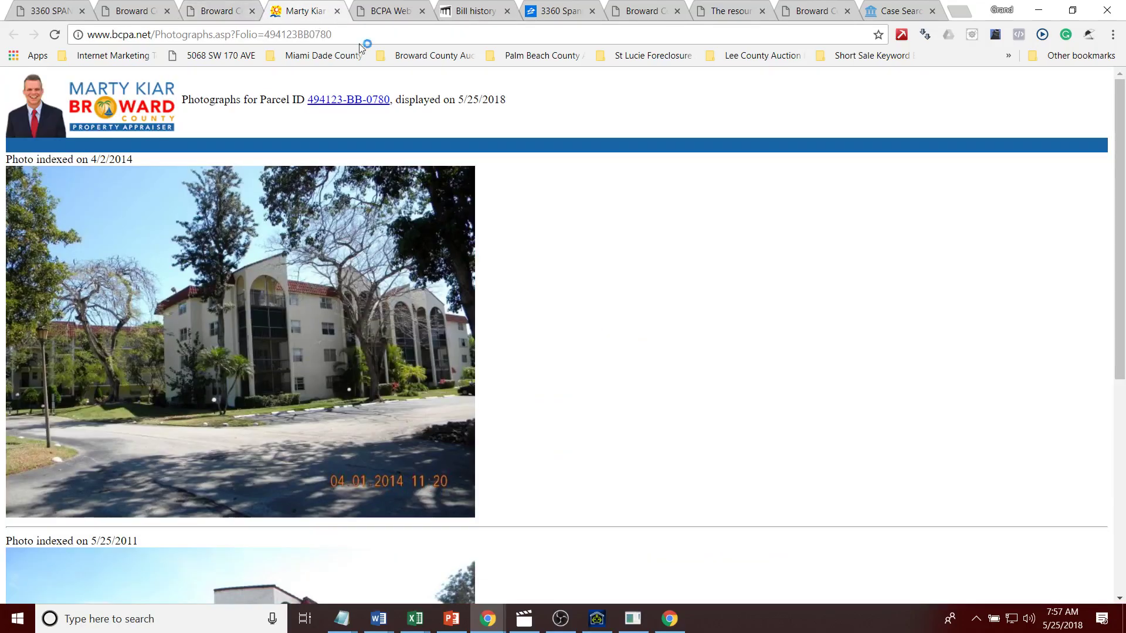
left_click(393, 11)
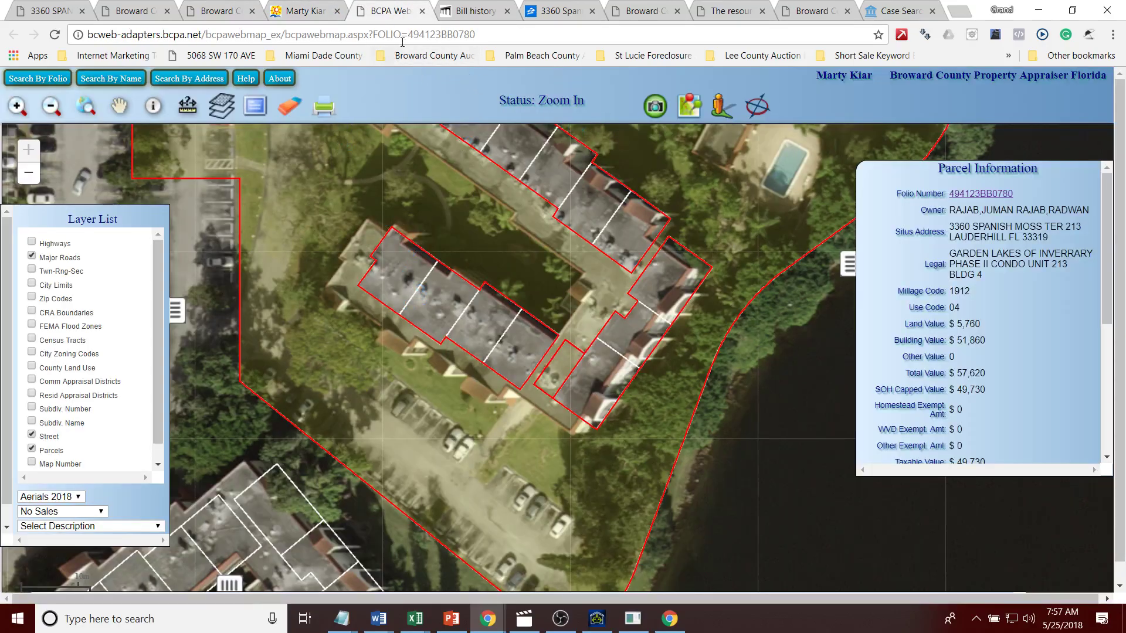
left_click(59, 13)
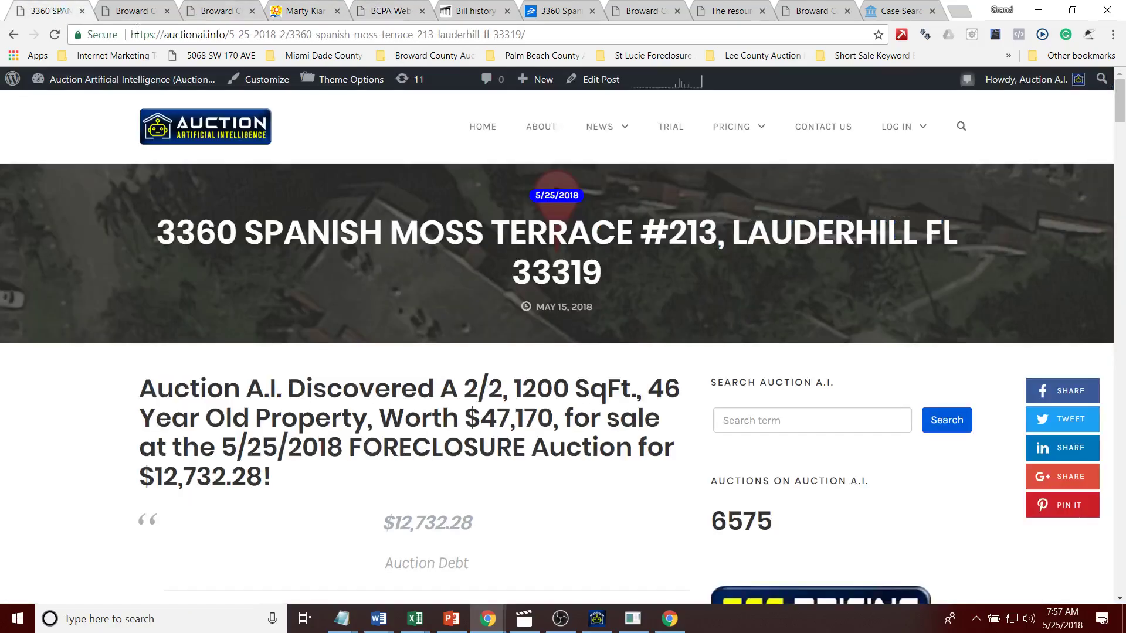
mouse_move(1123, 117)
left_mouse_down()
mouse_move(1123, 175)
mouse_move(1122, 113)
left_mouse_up()
Step: Check the recorded deed's grantor and grantee, then revisit the photos and aerial parcel map
left_click(104, 5)
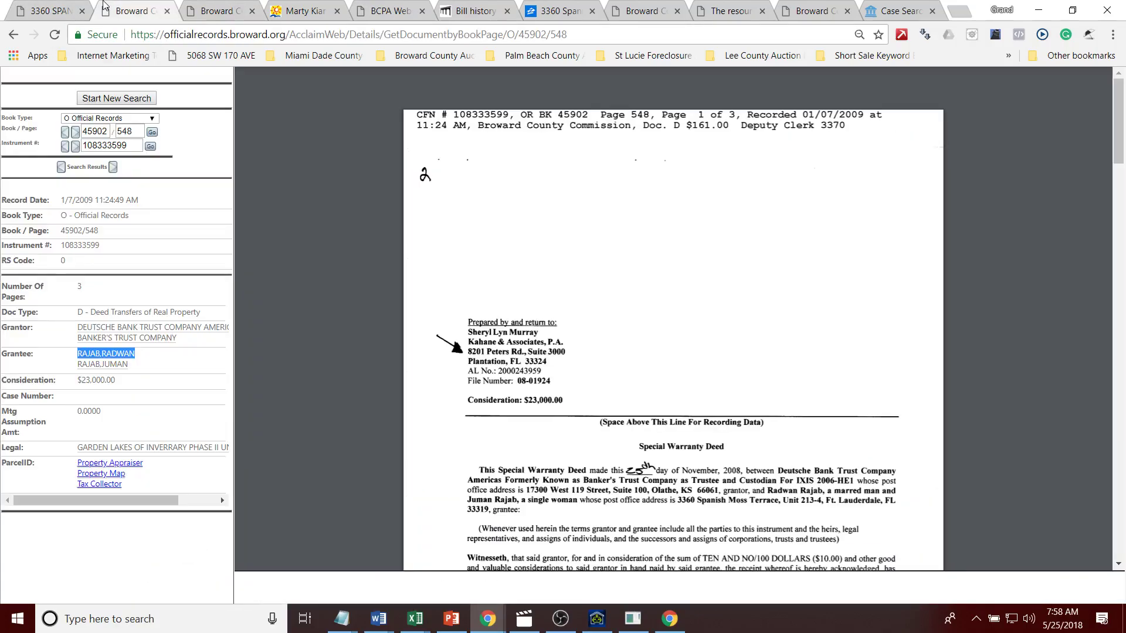
left_click_drag(128, 364, 118, 341)
left_click(222, 7)
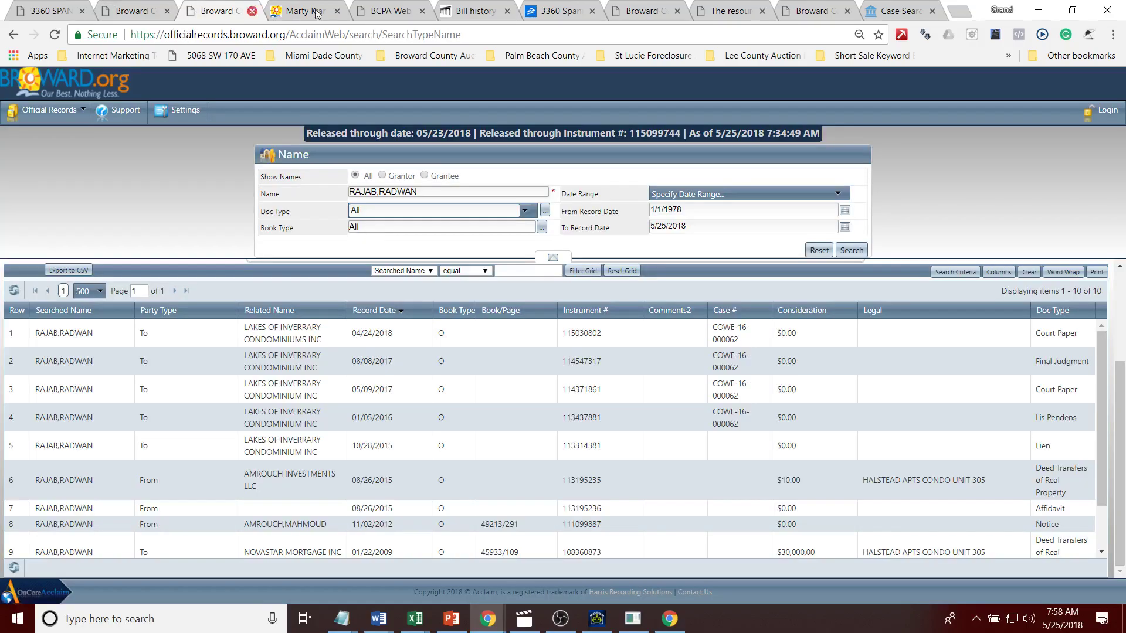
left_click(307, 6)
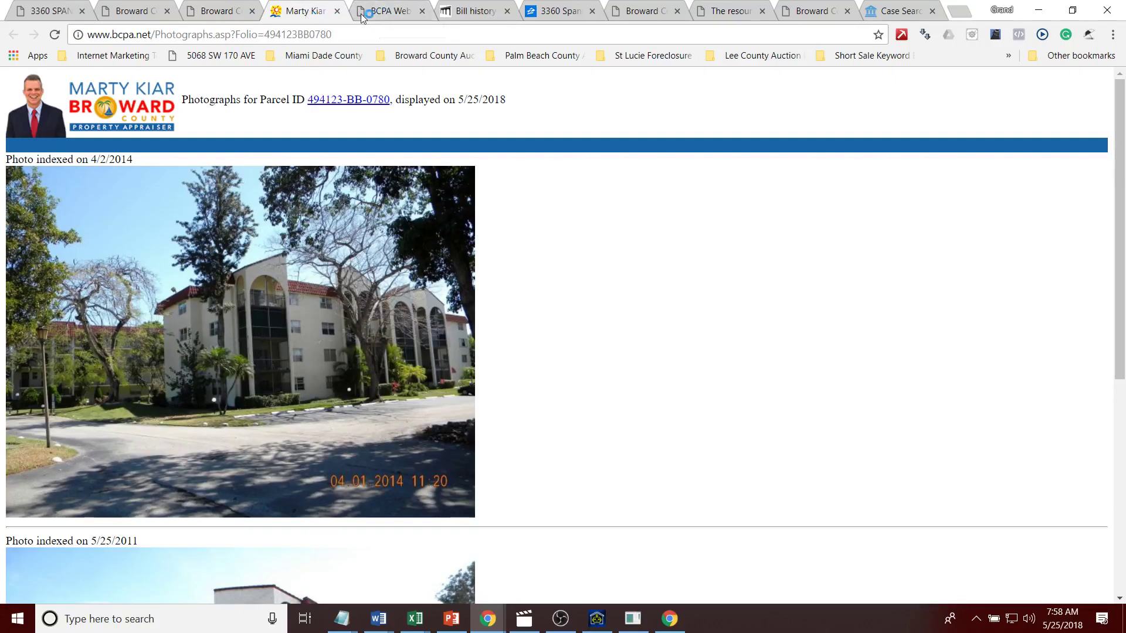
left_click(364, 14)
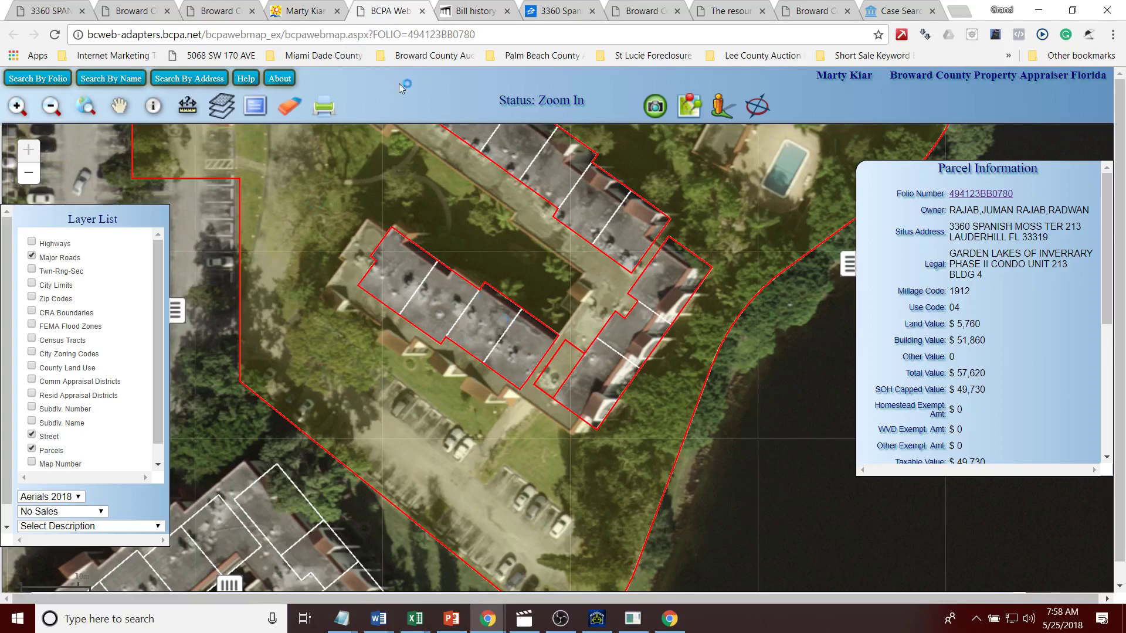
Step: Review the parcel's tax bill history and bring up its 2017 roll details
left_click(493, 8)
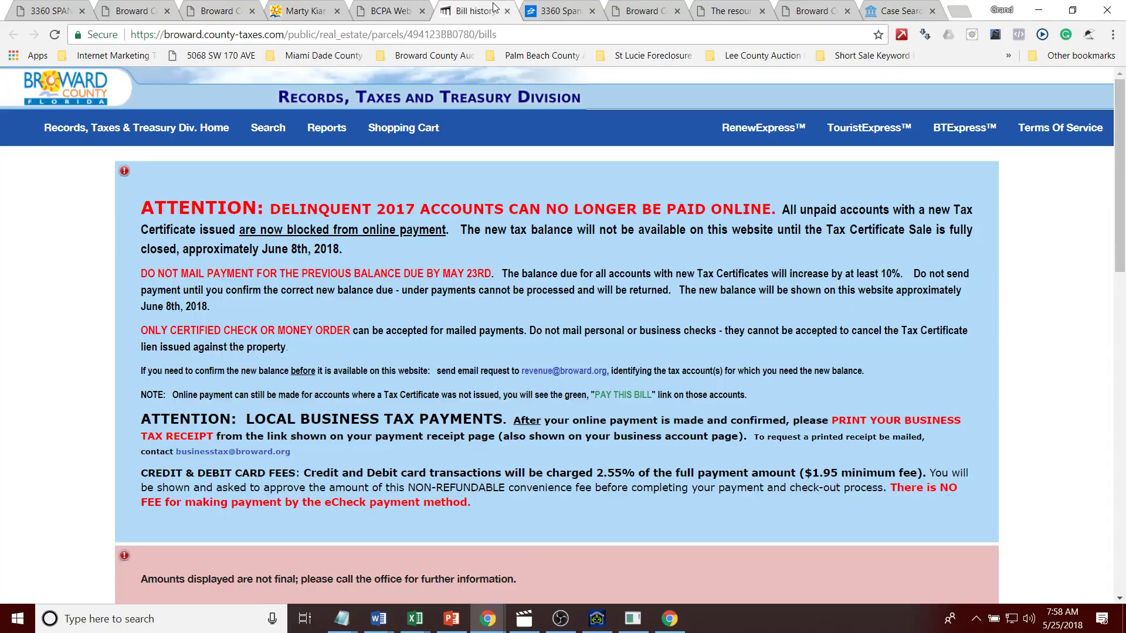
left_click_drag(1118, 139, 1049, 246)
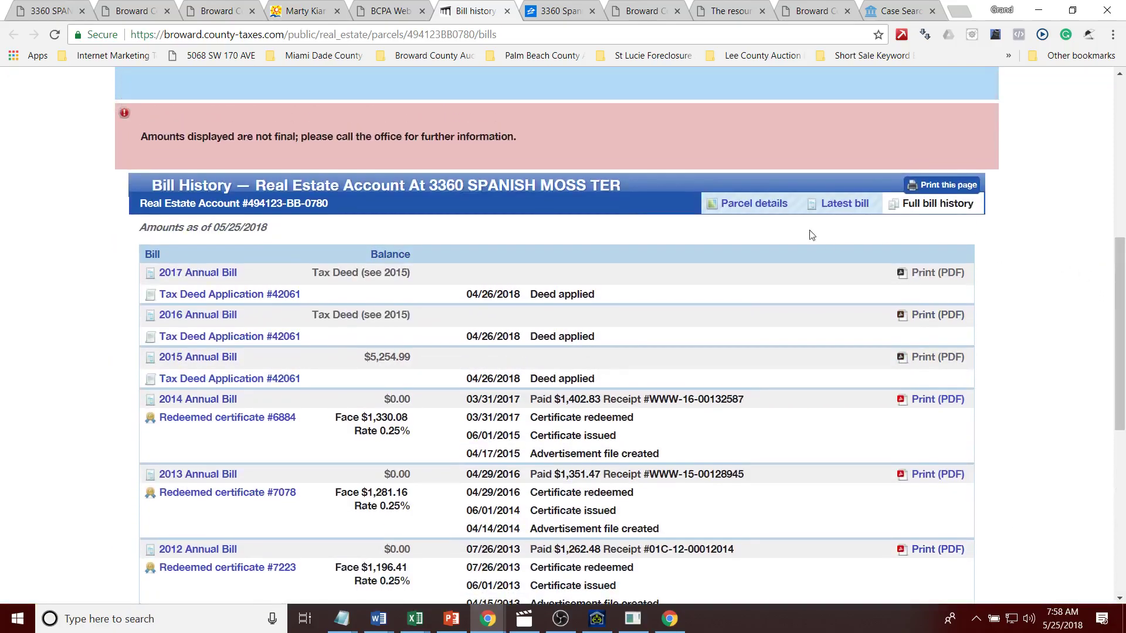
left_click(754, 203)
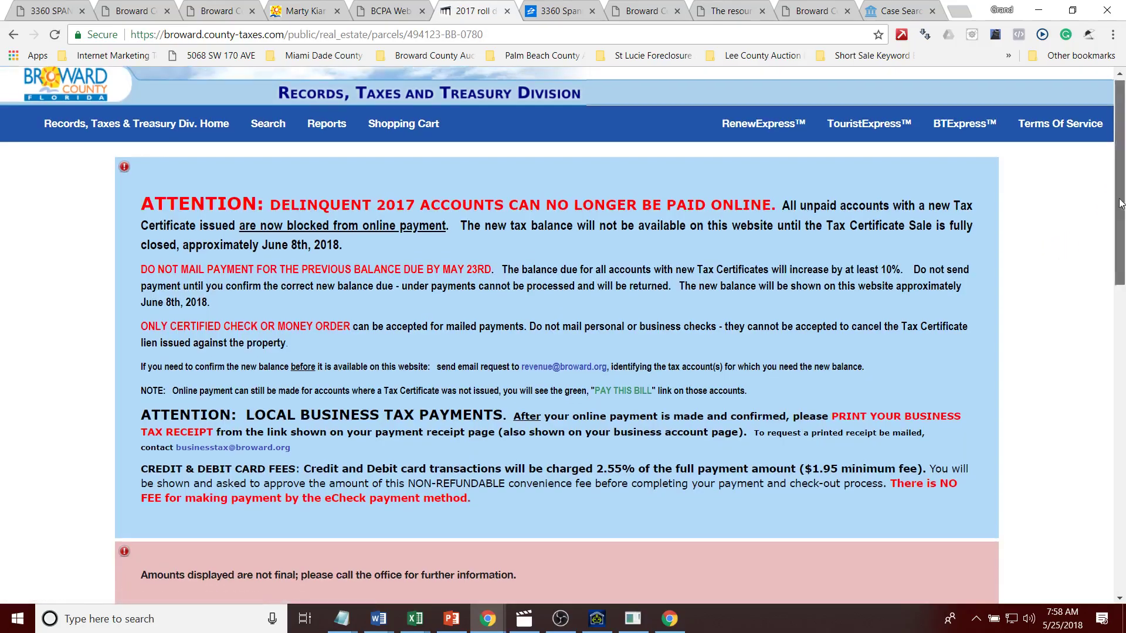
left_click_drag(1120, 202, 1117, 399)
Step: Examine the owner, assessed value and yearly tax status, then view the final judgment of foreclosure
left_click_drag(382, 423, 275, 249)
left_click(330, 331)
left_click_drag(334, 175, 480, 175)
left_click(481, 177)
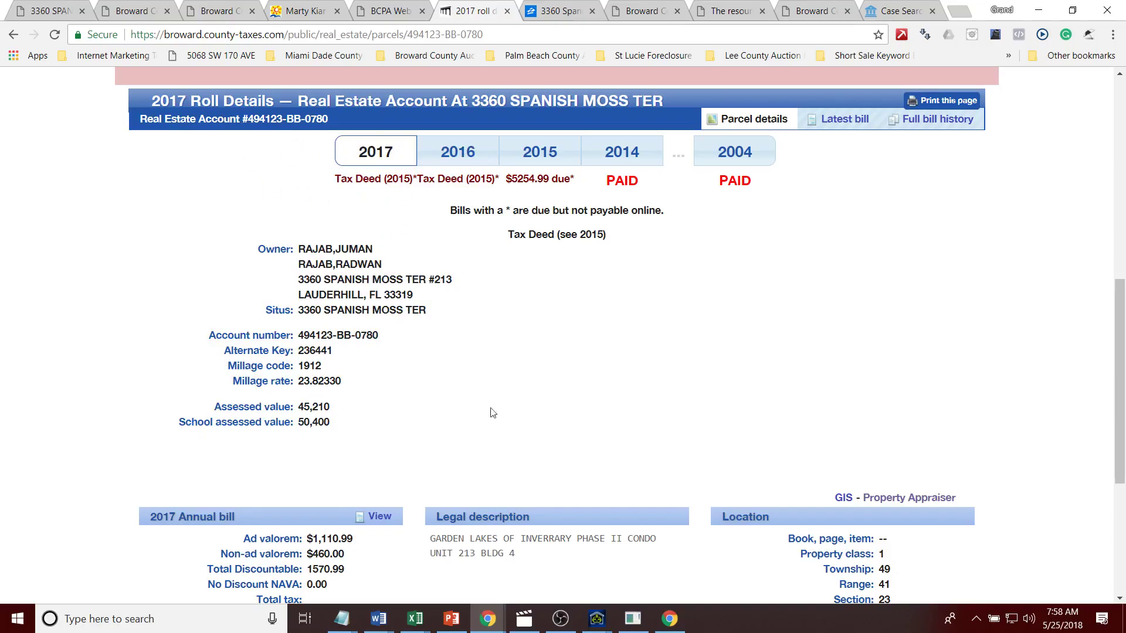
scroll(1124, 240, "up", 10)
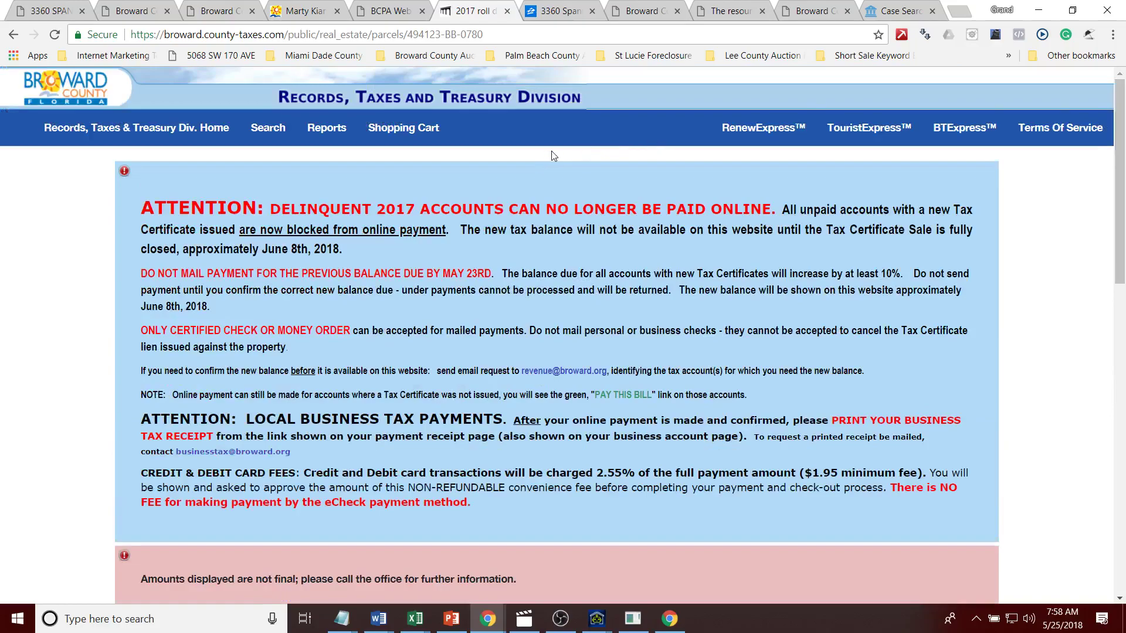
left_click(386, 12)
left_click(635, 11)
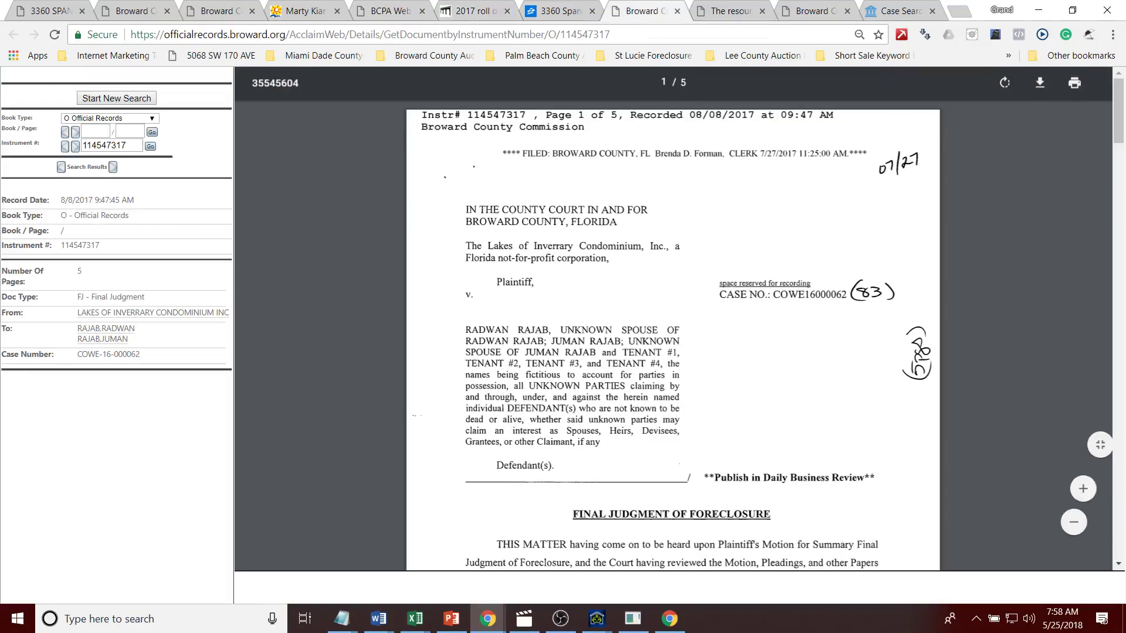
Step: Note the owners' names on the foreclosure judgment and start a new official records search
left_click_drag(145, 338, 83, 329)
left_click(135, 336)
left_click_drag(159, 327, 79, 328)
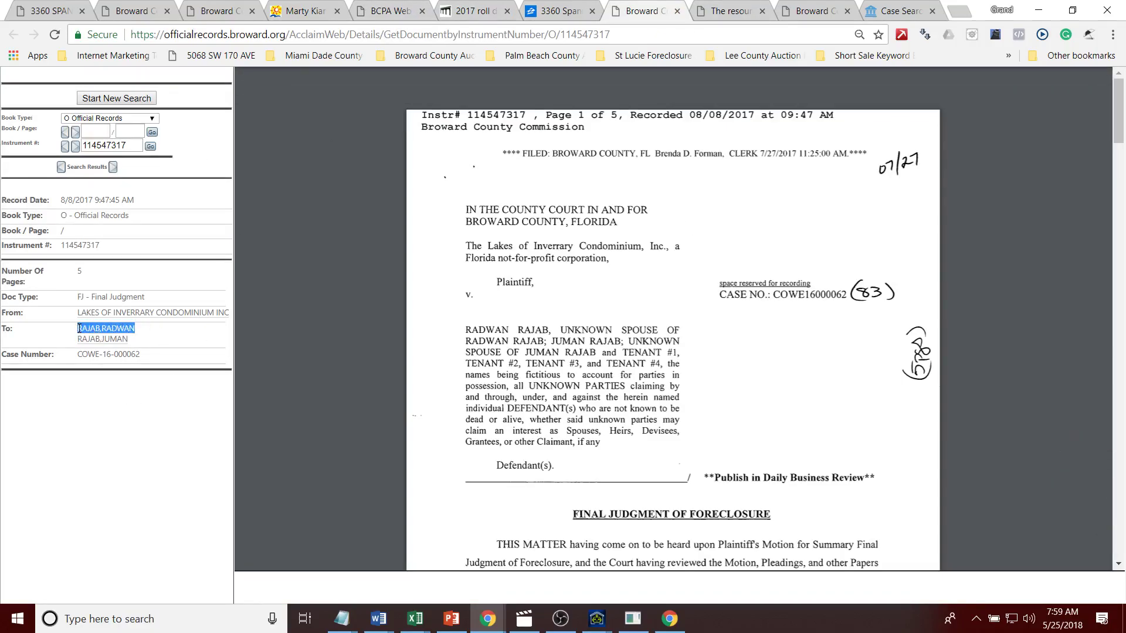
left_click(113, 100)
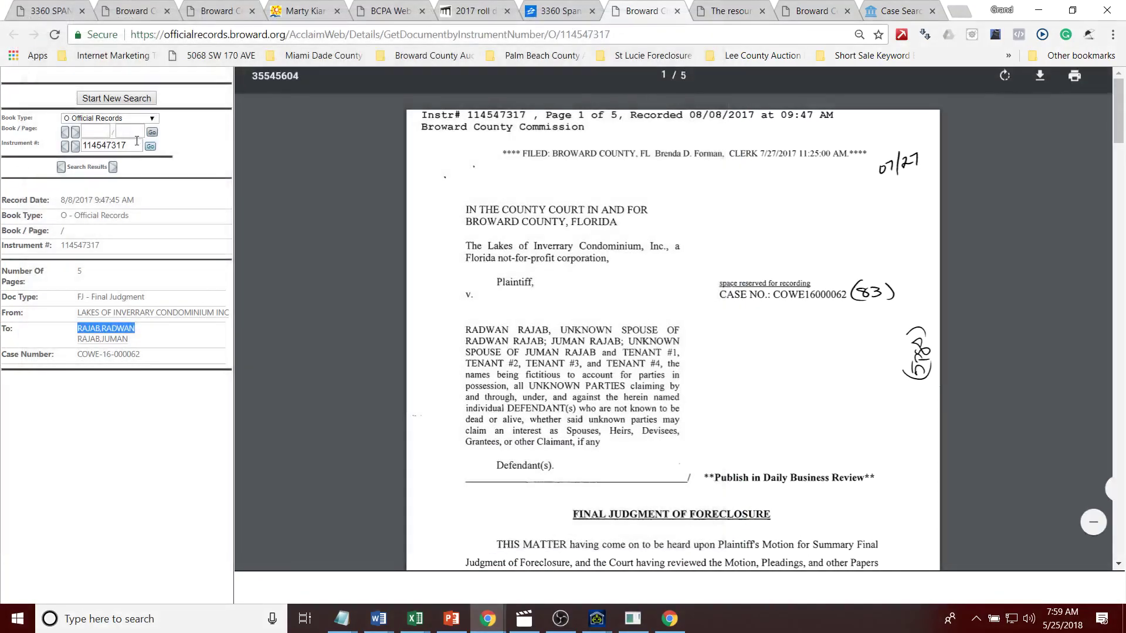
left_click(126, 100, "ctrl")
Step: Run a party-name search for the owner and sort the 10 results by record date
left_click(649, 11)
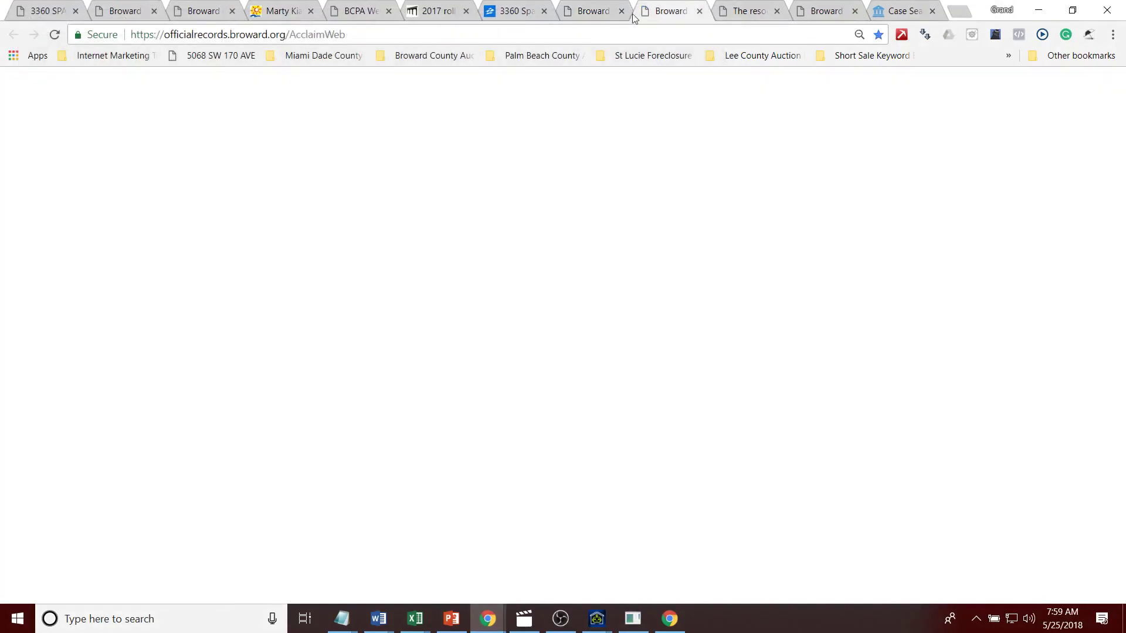
left_click(165, 237)
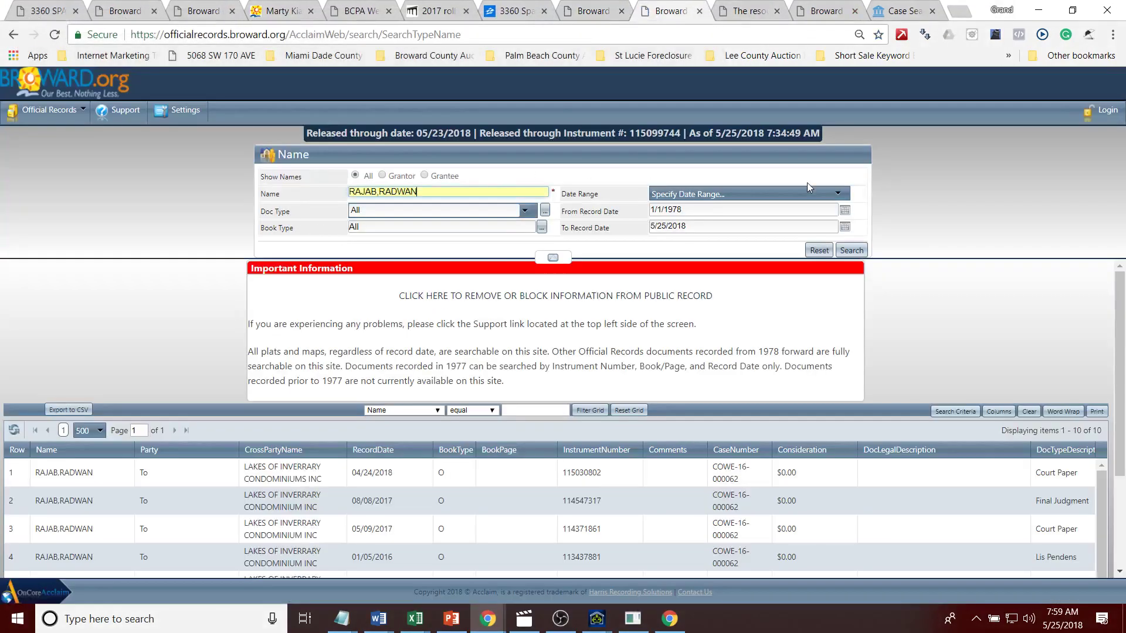
left_click(845, 256)
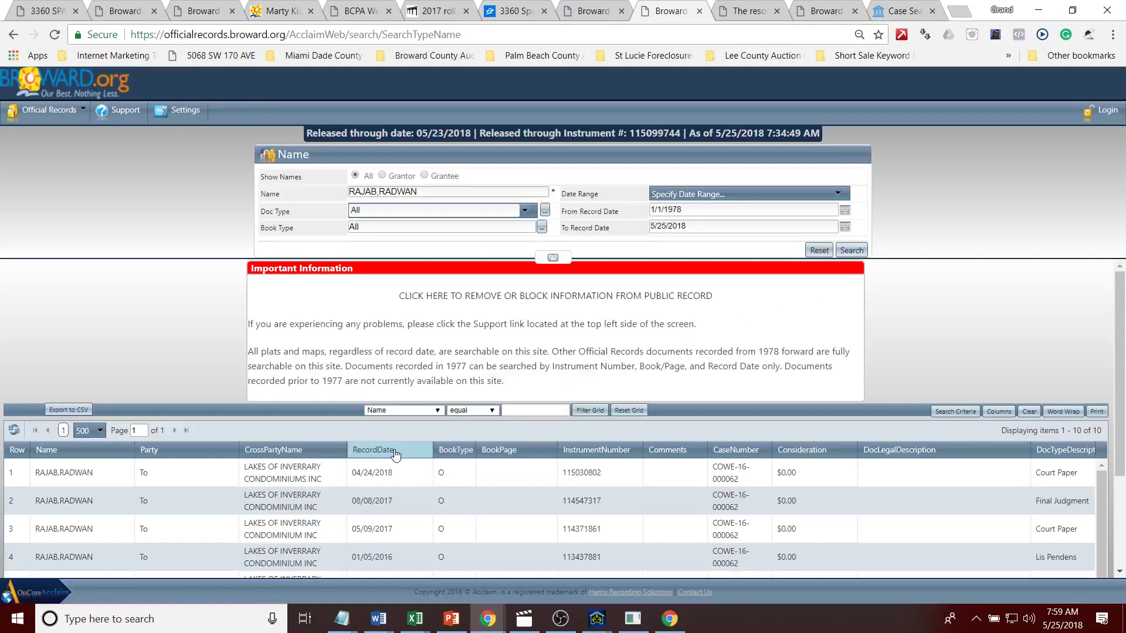
left_click(397, 452)
scroll(473, 544, "down", 3)
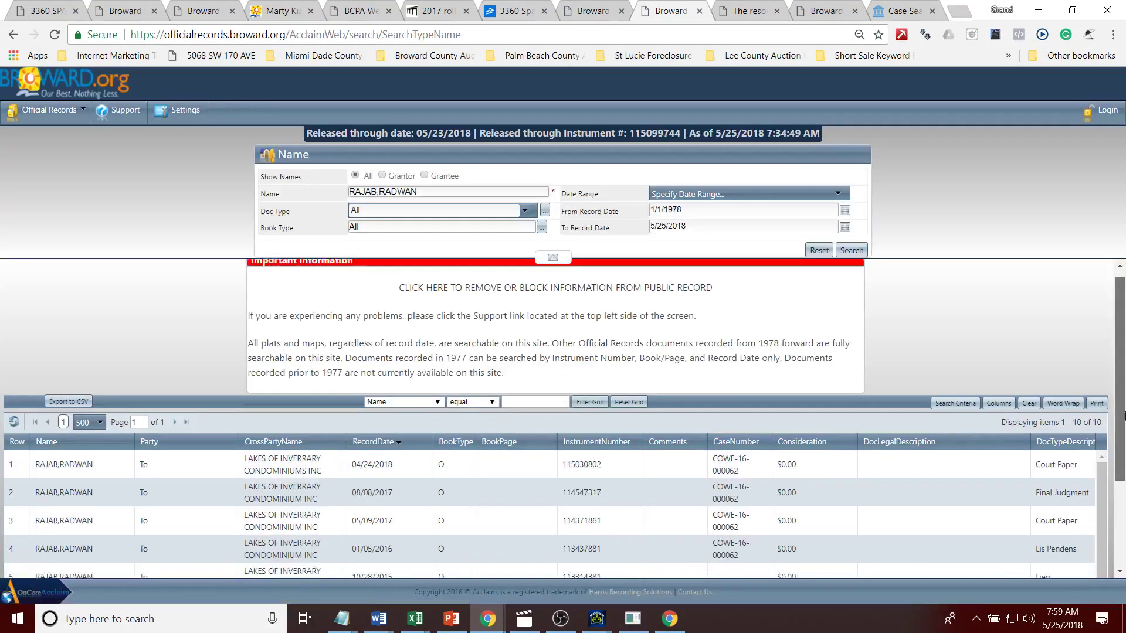
scroll(1108, 406, "down", 1)
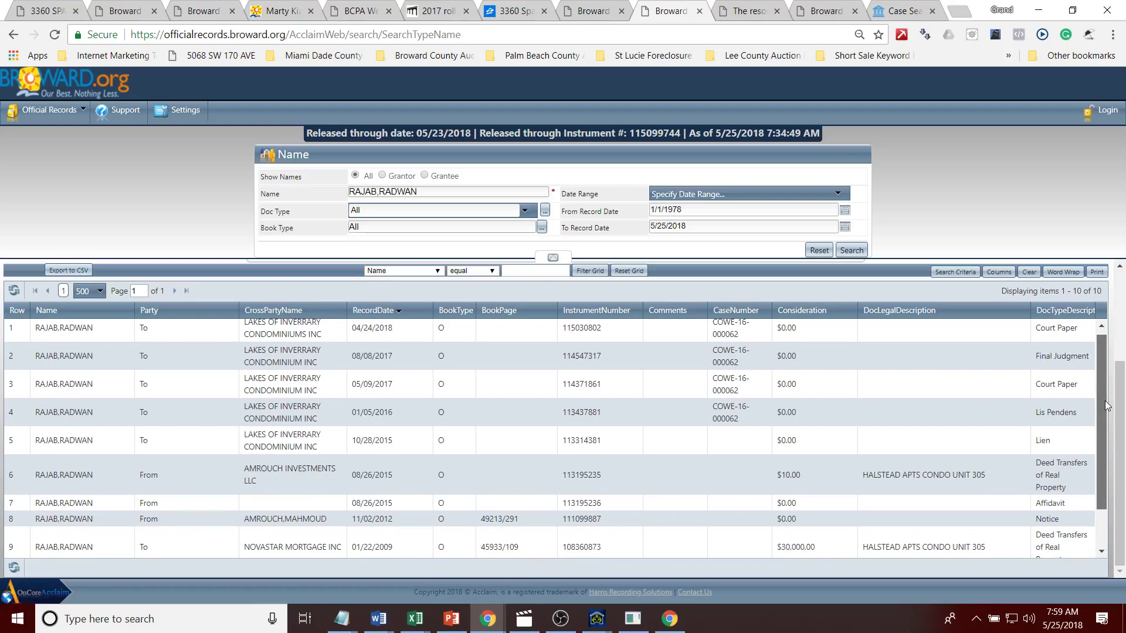
left_click_drag(1107, 406, 1104, 410)
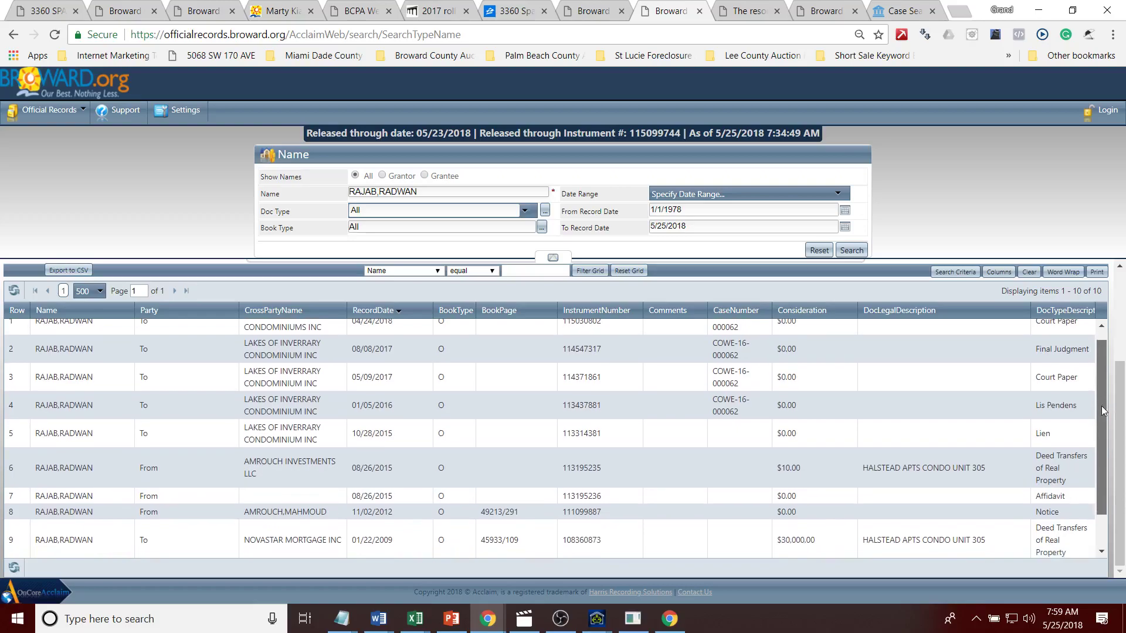
left_click_drag(1102, 410, 1101, 463)
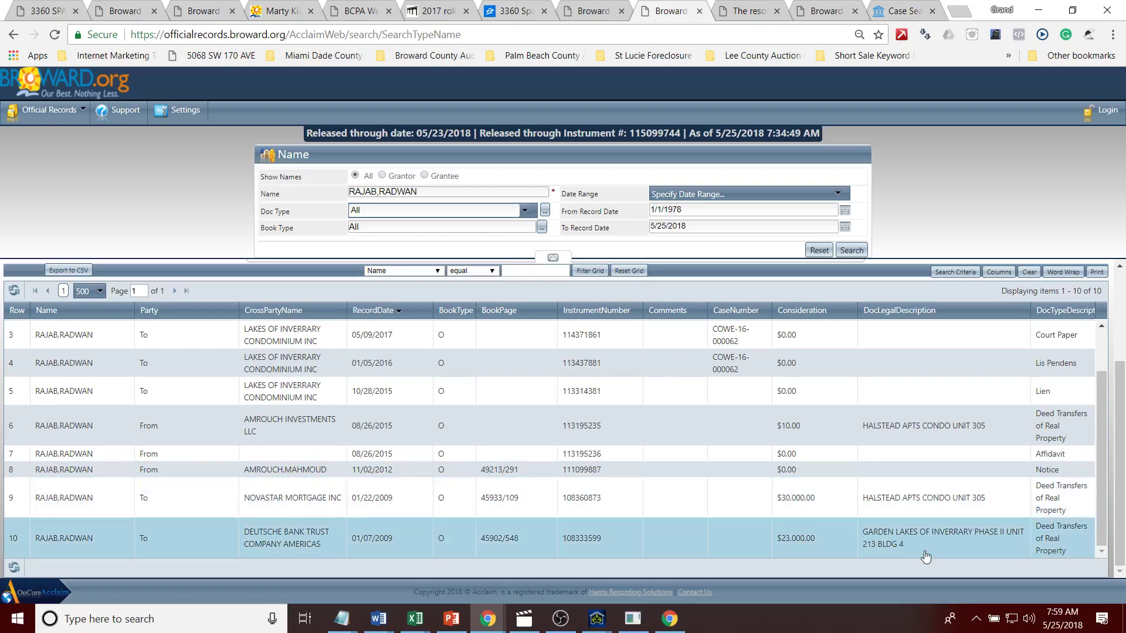
Step: Trim the search name down to the owner's surname and begin choosing a mortgage document type
left_click_drag(377, 193, 551, 204)
key("BackSpace")
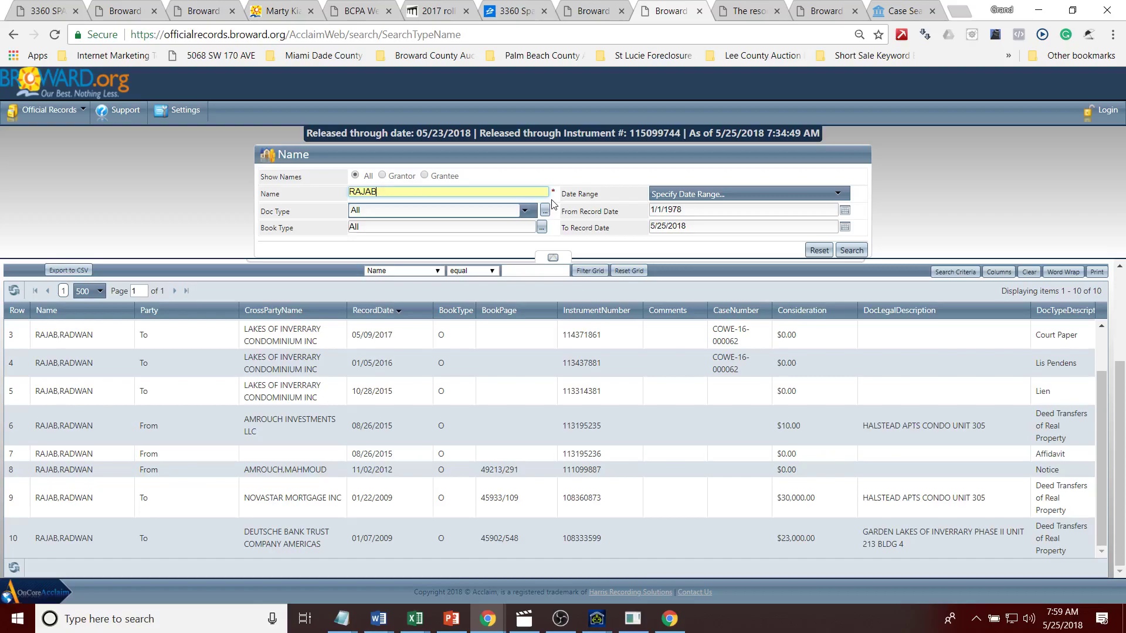
left_click(417, 210)
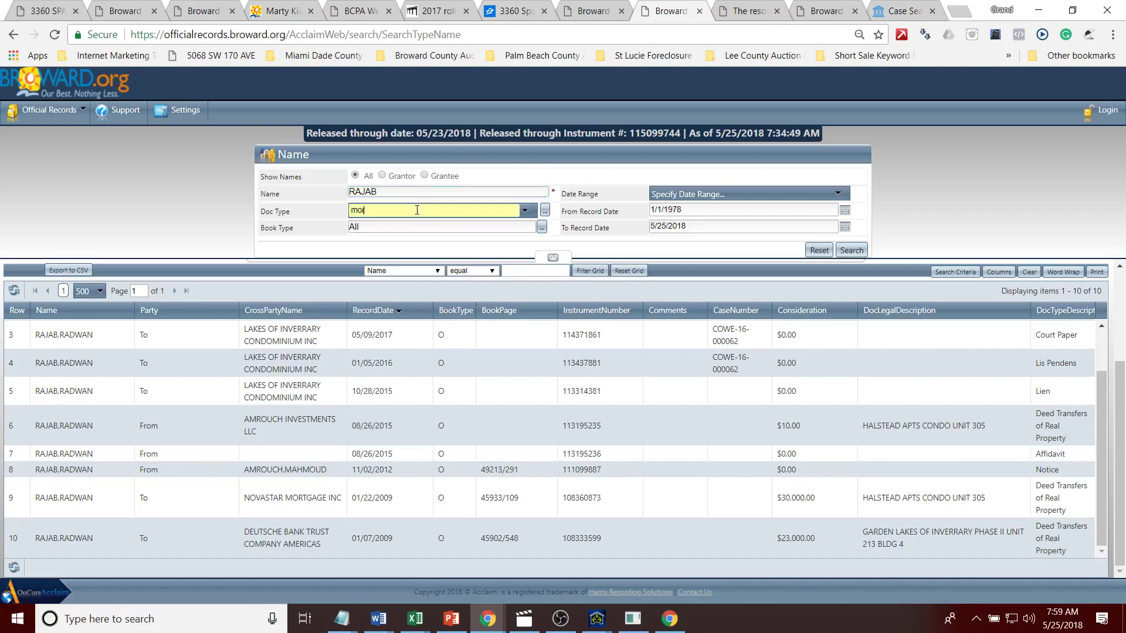
key("Return")
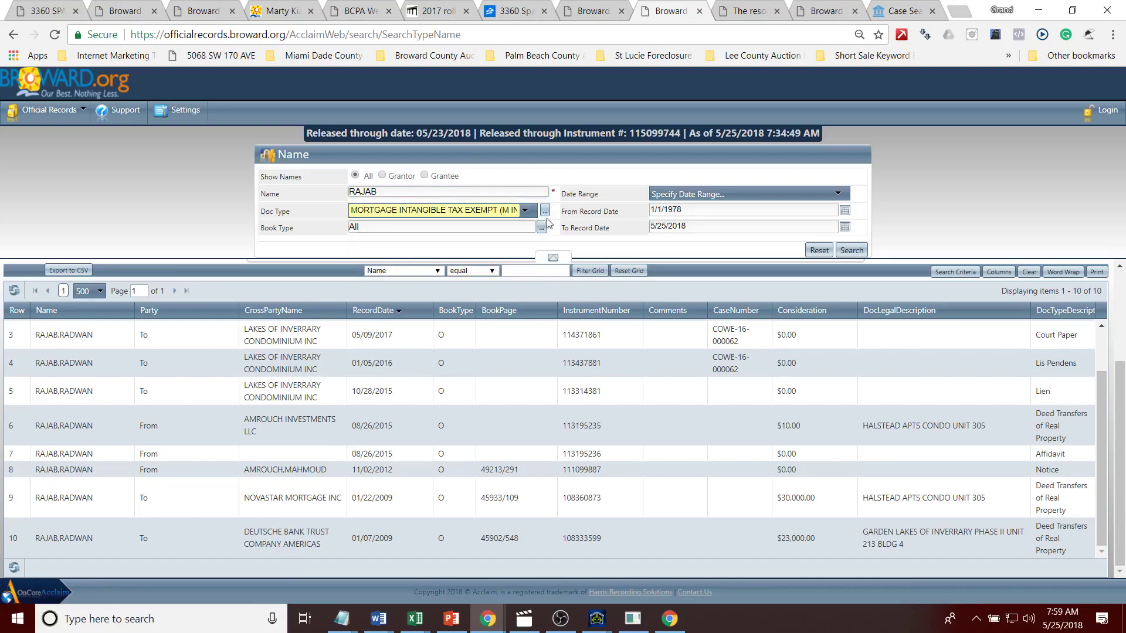
Step: Search with Doc Type MORTGAGE/ MODIFICATIONS & ASSUMPTIONS, then return to the full-name results
left_click(532, 216)
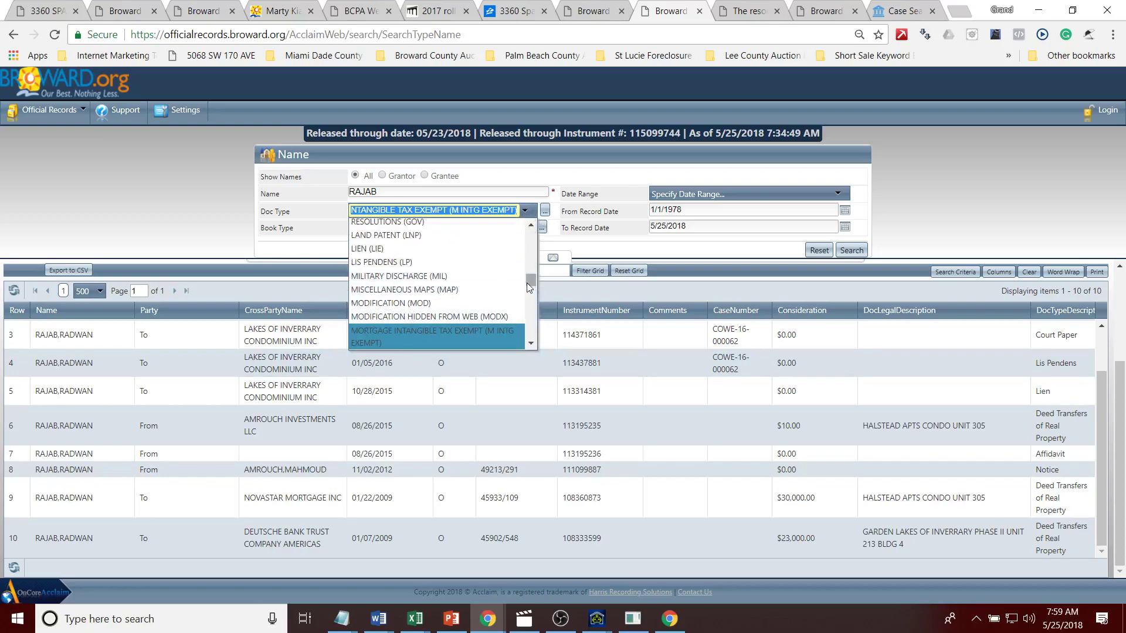
left_click_drag(529, 283, 527, 331)
scroll(527, 331, "down", 2)
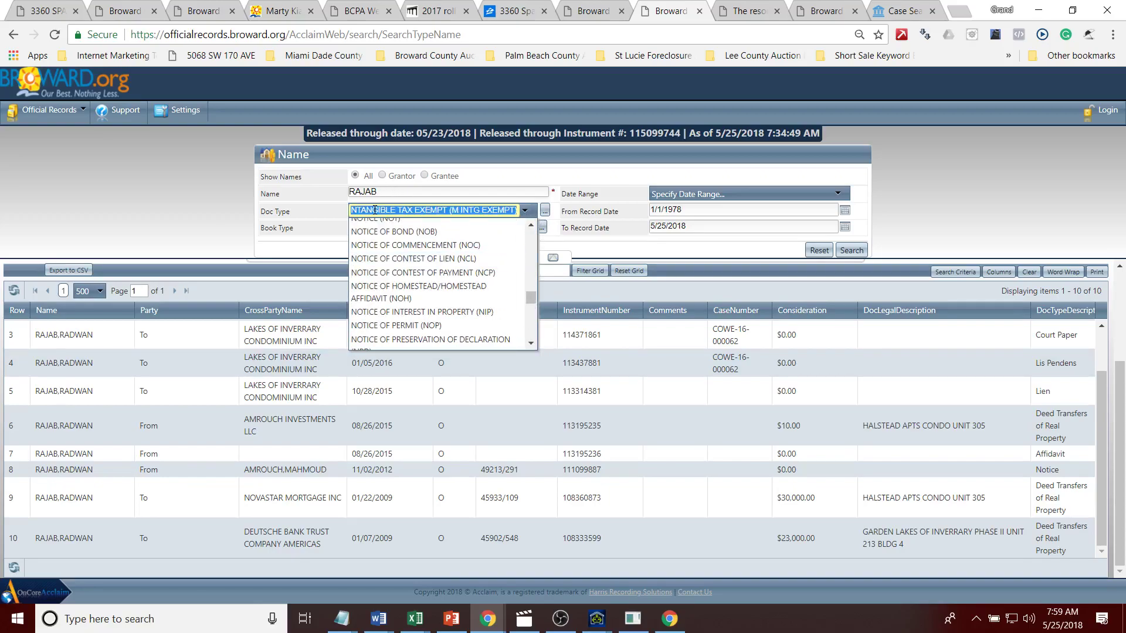
type("mortgage I")
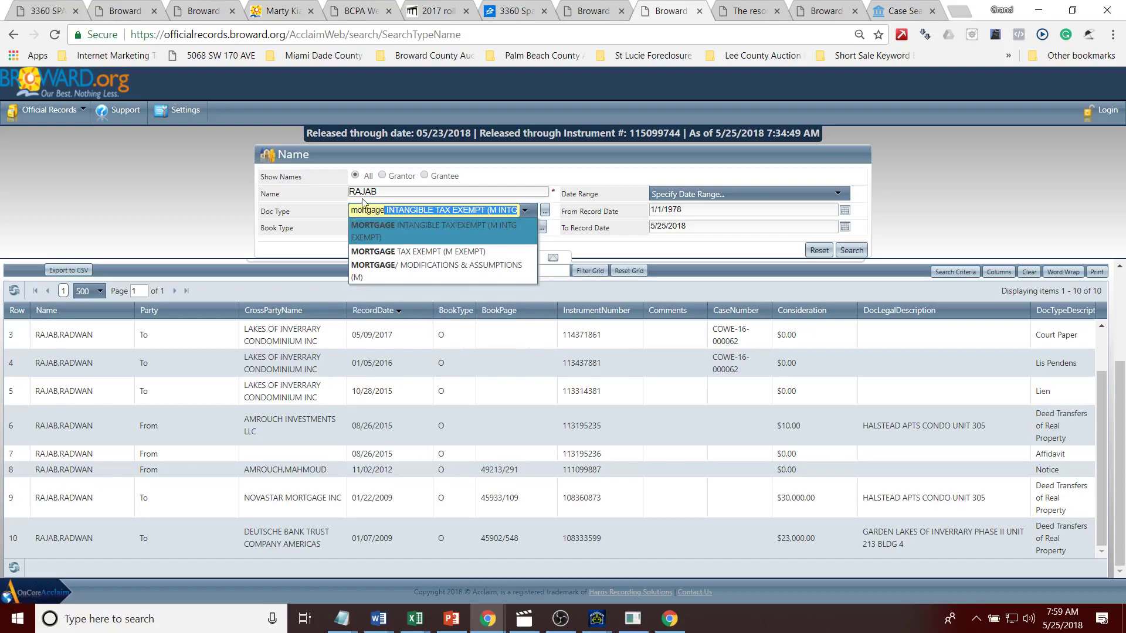
left_click(496, 265)
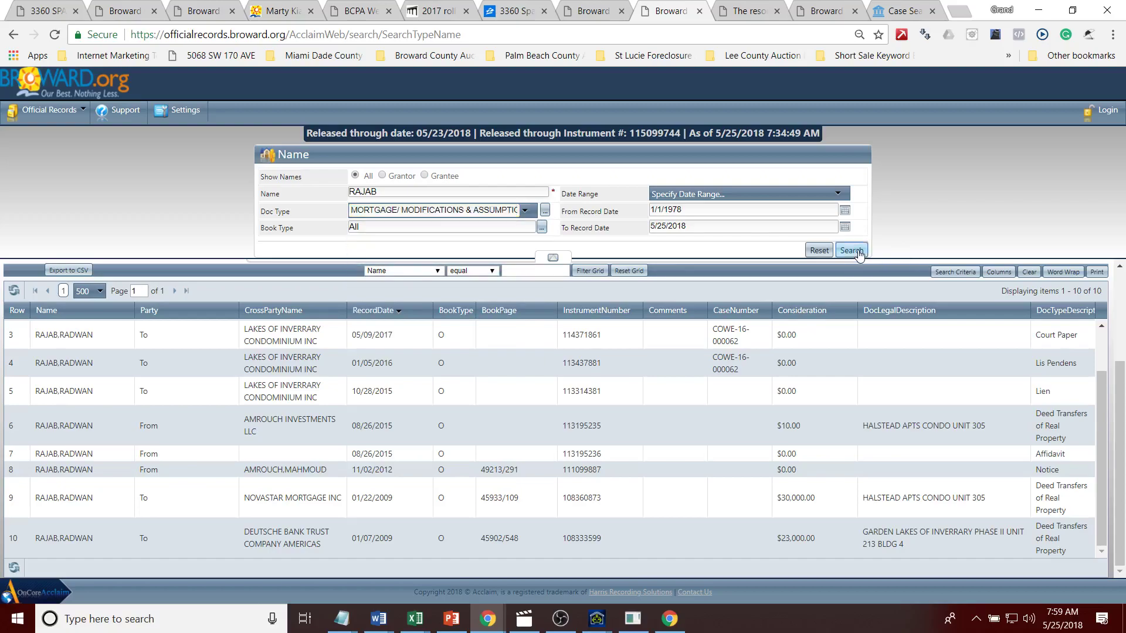
left_click(858, 252)
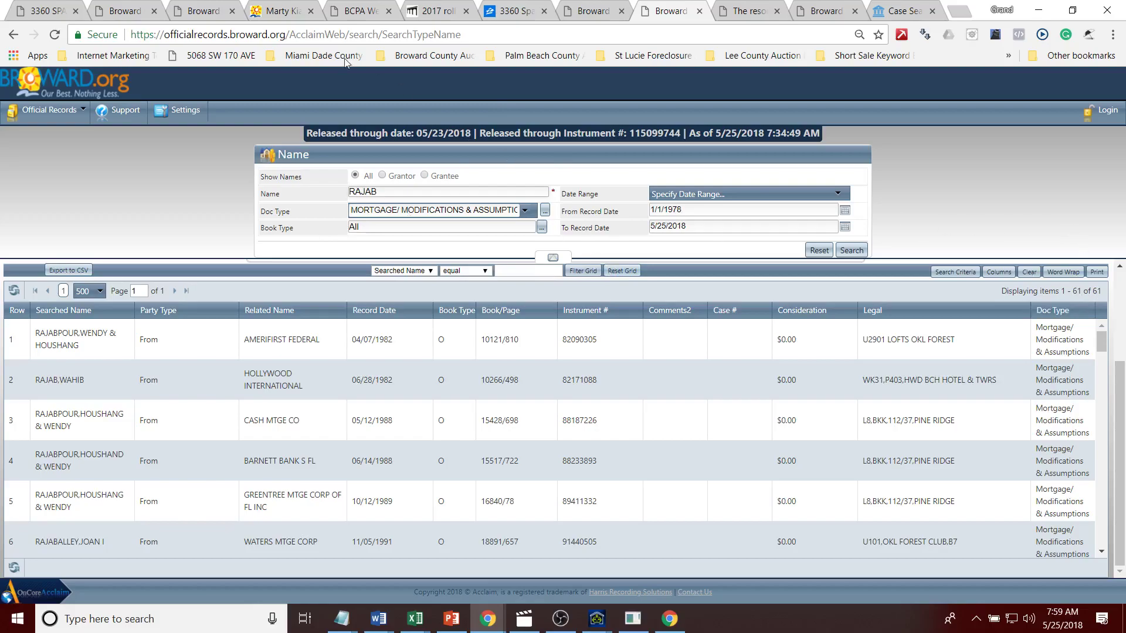
left_click(264, 11)
left_click(208, 11)
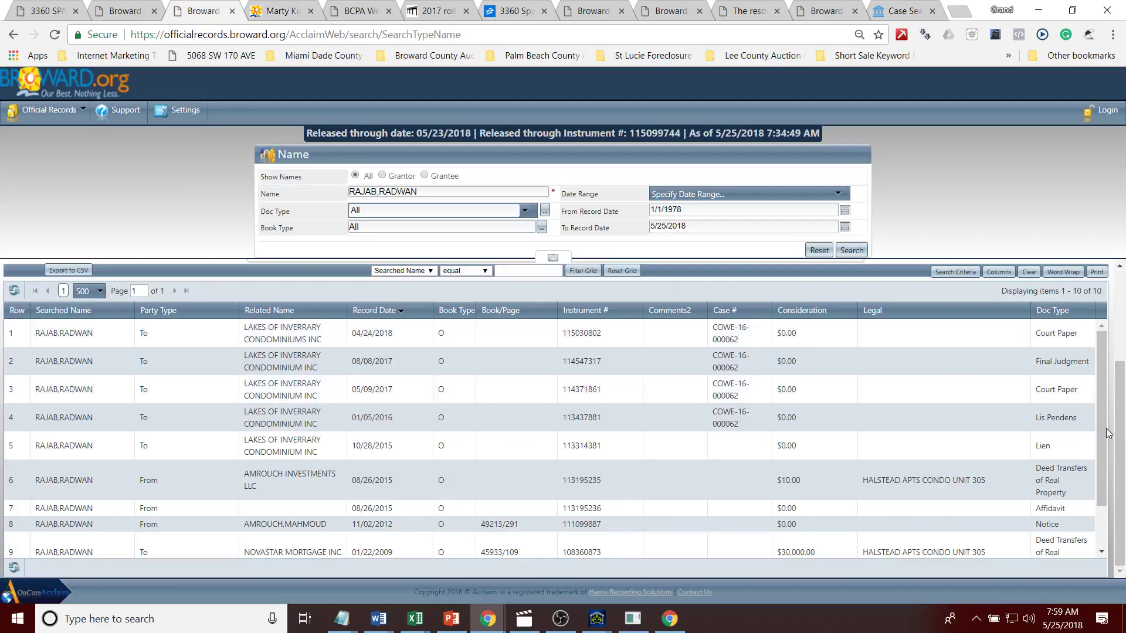
Step: Note the Deutsche Bank Trust deed, then set From Record Date to 1/1/2009 in the other search
scroll(1102, 545, "down", 1)
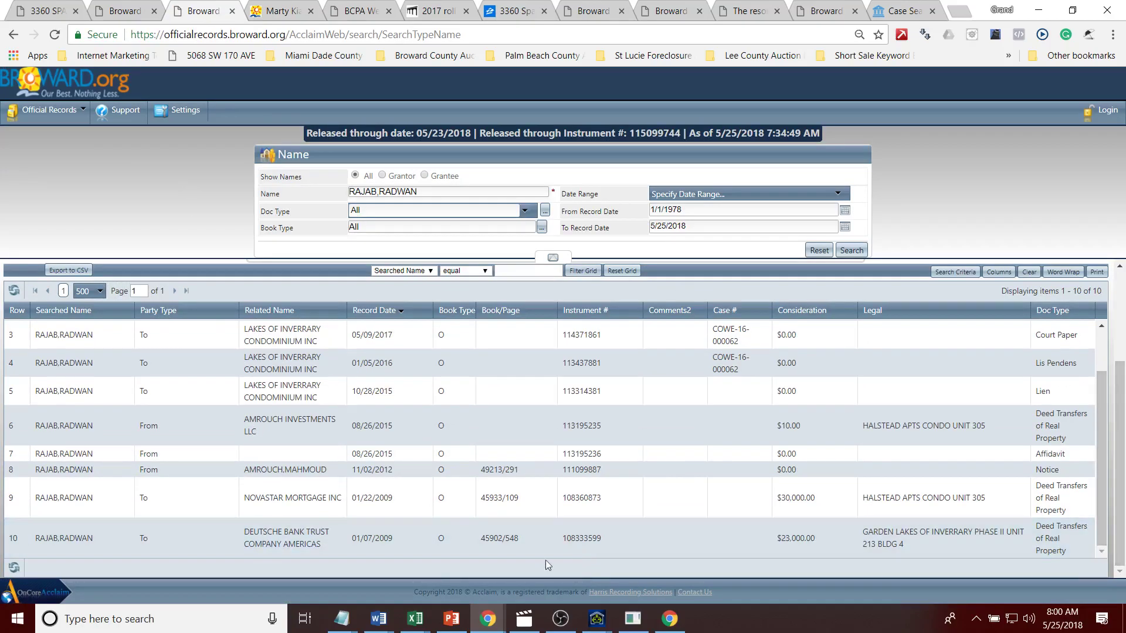
left_click(387, 549)
left_click(817, 13)
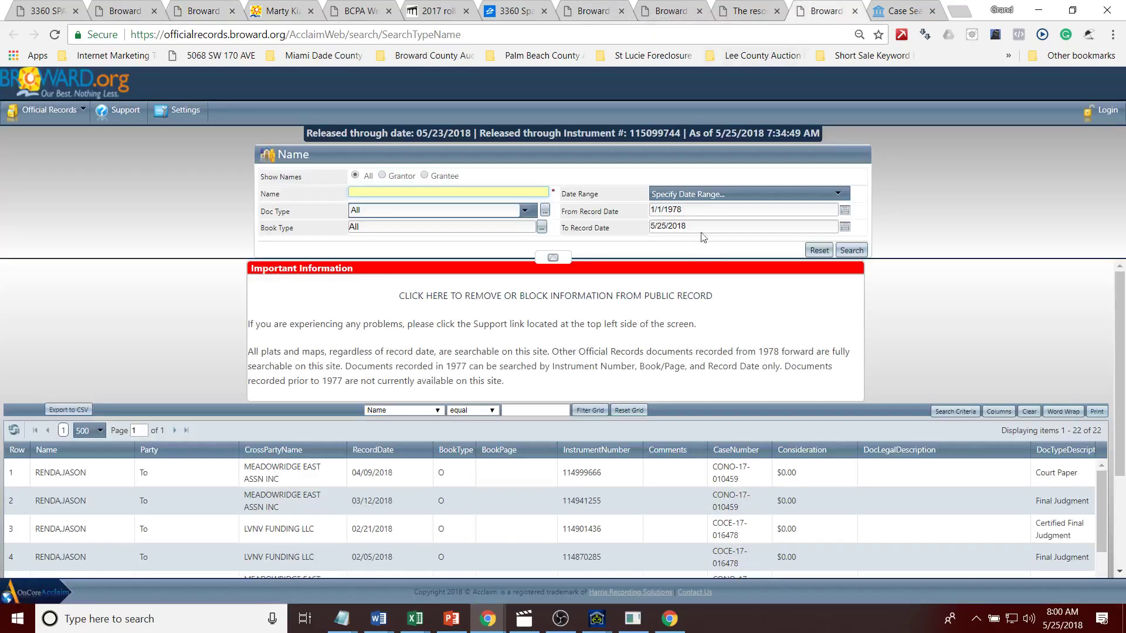
left_click(837, 211)
left_click_drag(681, 210, 668, 211)
type("2009")
Step: Search the owner's surname from 2009 onward, sorted by record date newest first
left_click(850, 250)
left_click(850, 250)
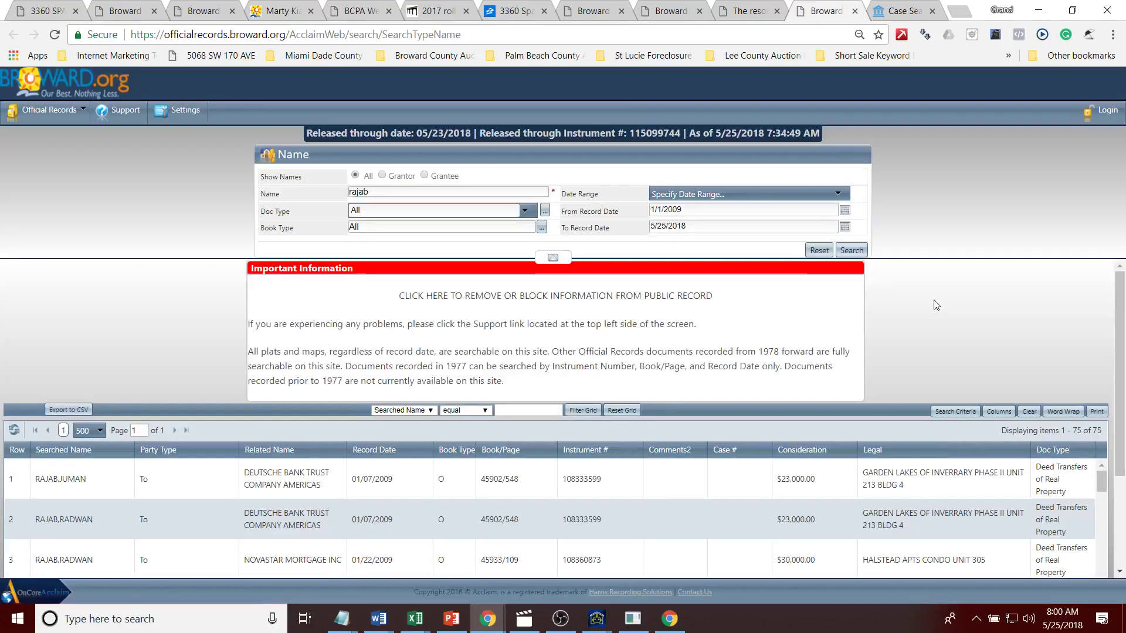
left_click(375, 449)
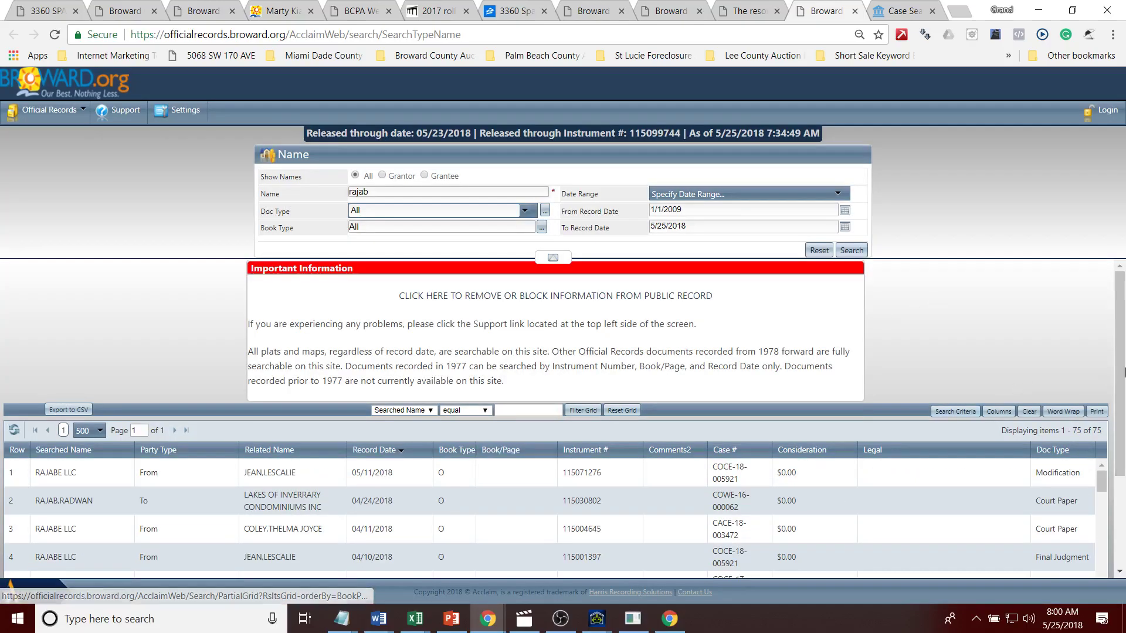
scroll(1120, 417, "down", 2)
scroll(1124, 417, "down", 2)
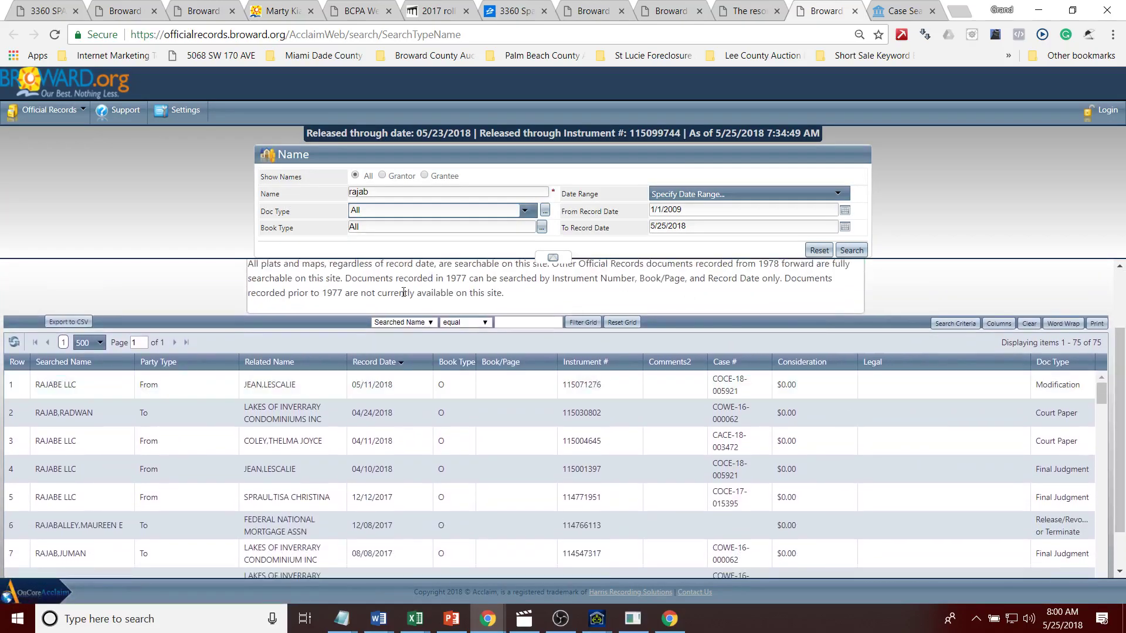
Step: Filter to MORTGAGE/ MODIFICATIONS & ASSUMPTIONS and sort the 6 mortgage records newest first
left_click(372, 206)
type("mortgAGE INTANGIBLE TAX EXEMPT (M INTG EXEMPT")
left_click(436, 265)
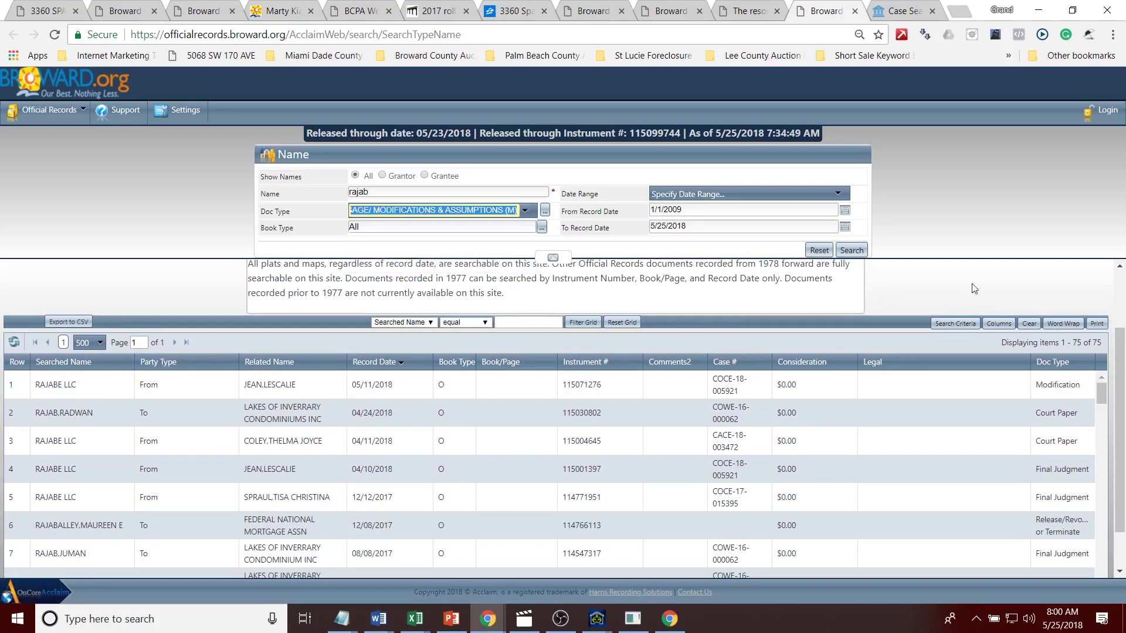
left_click(851, 251)
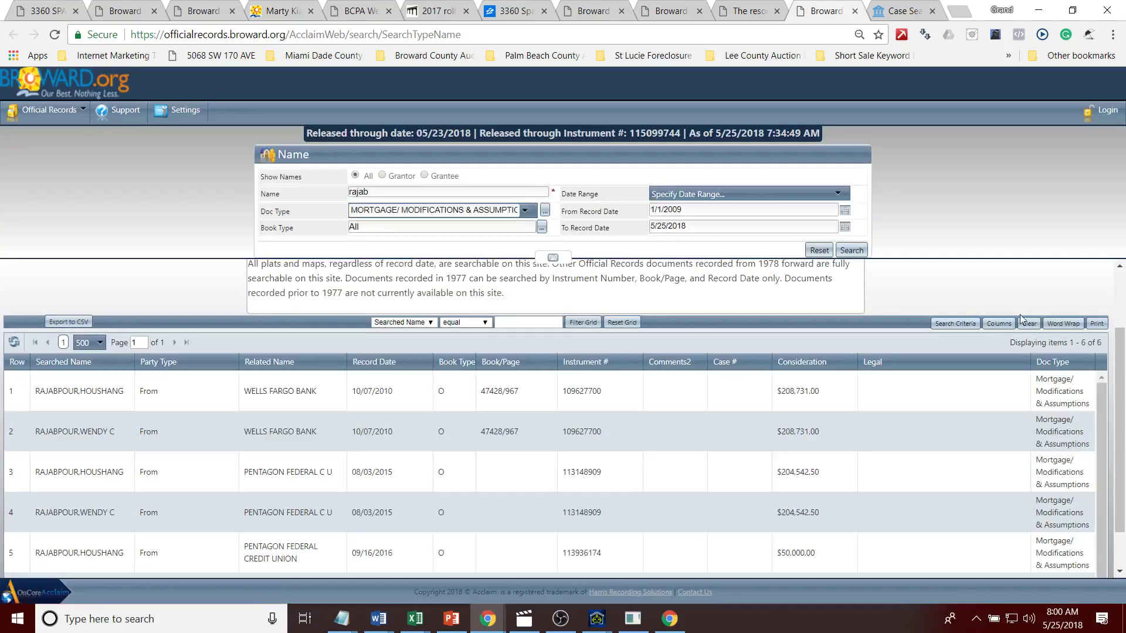
left_click(377, 370)
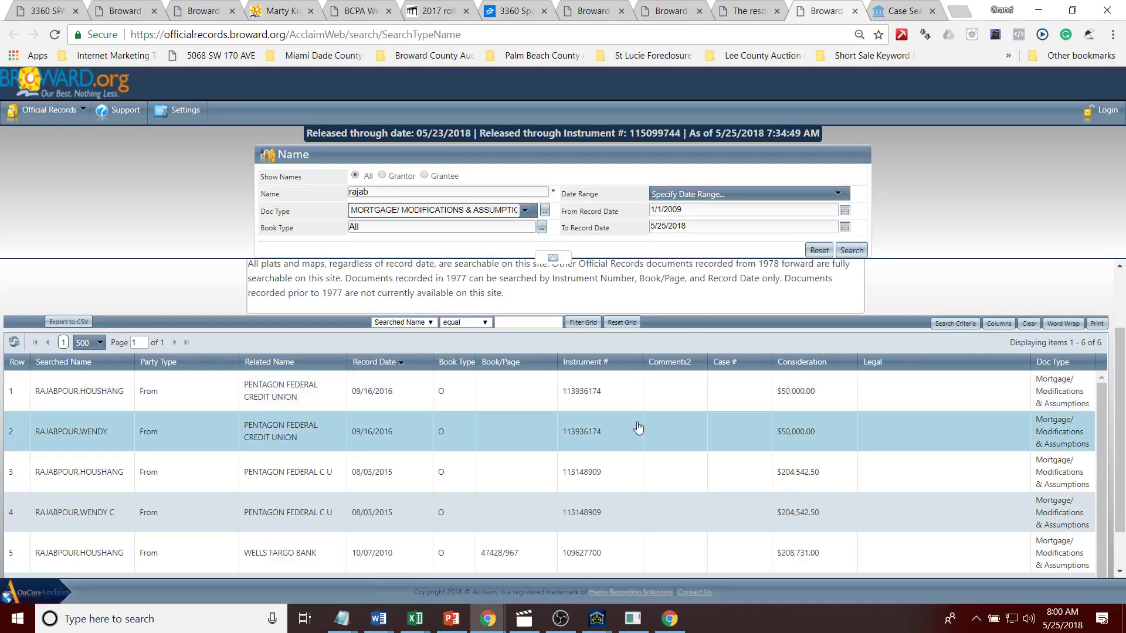
left_click_drag(1124, 397, 1123, 469)
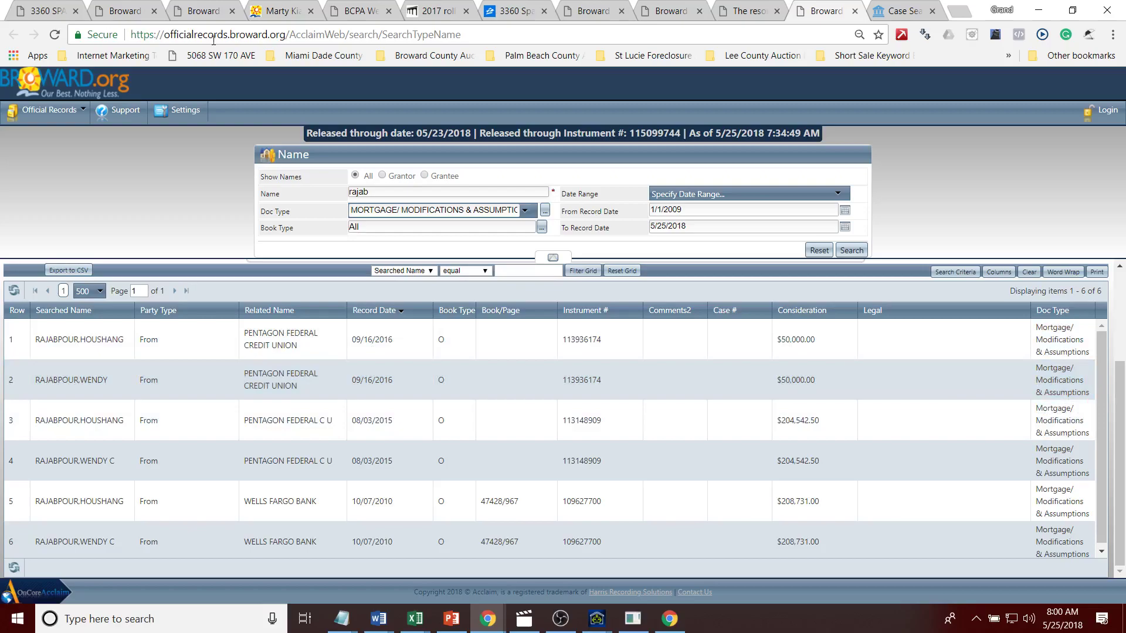
left_click(40, 10)
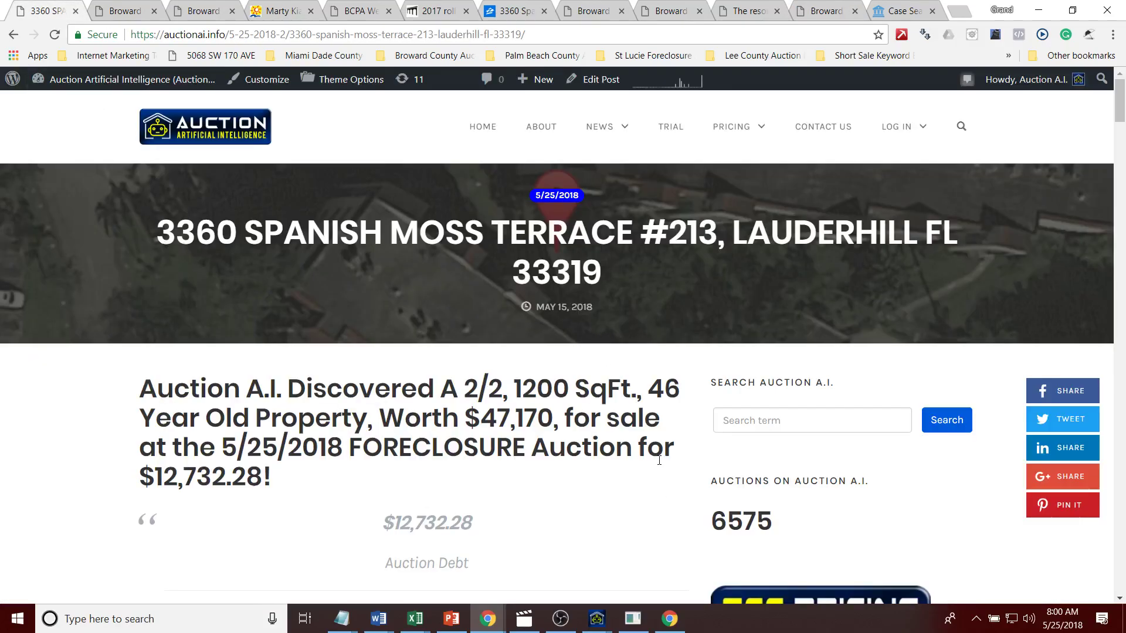
scroll(1111, 164, "down", 5)
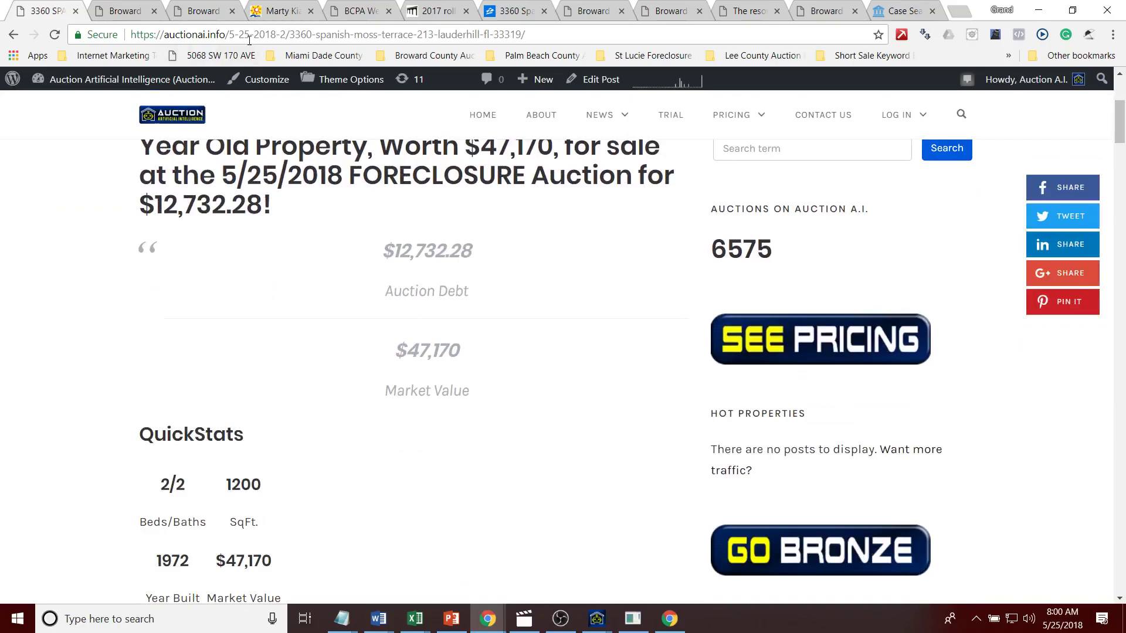
left_click(249, 37)
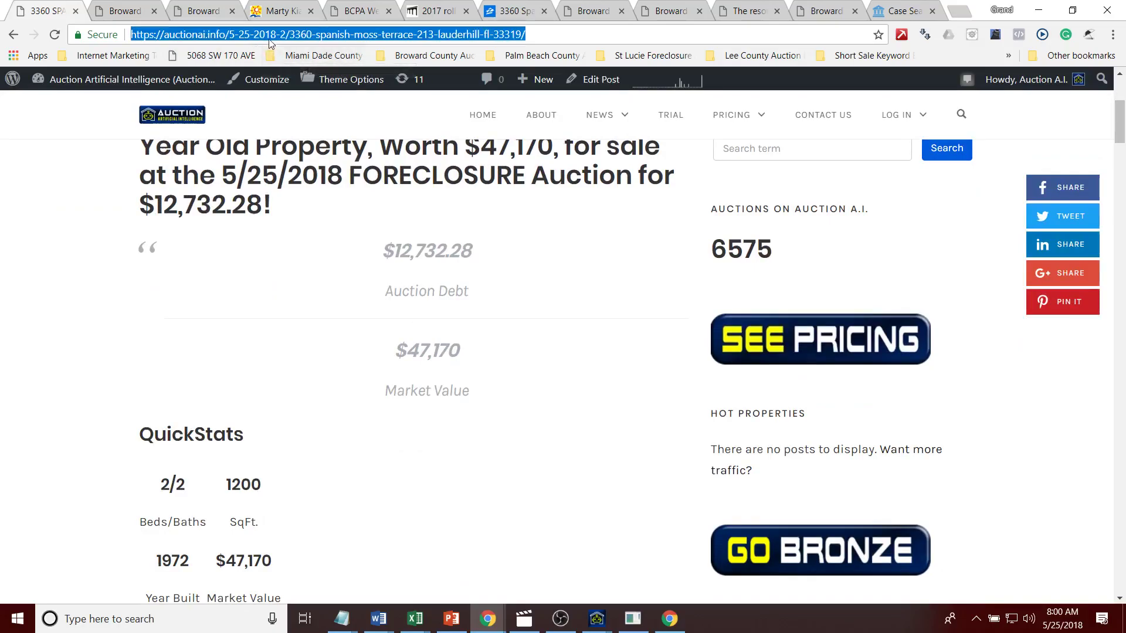
left_click_drag(380, 249, 477, 295)
left_click(536, 463)
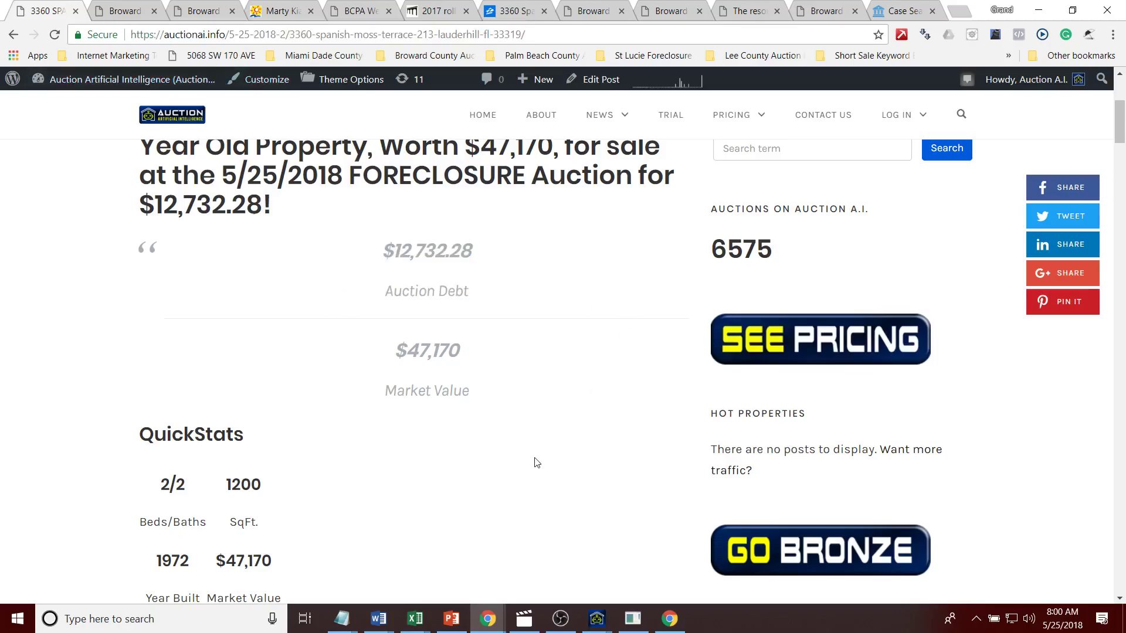
left_click_drag(1120, 122, 1119, 100)
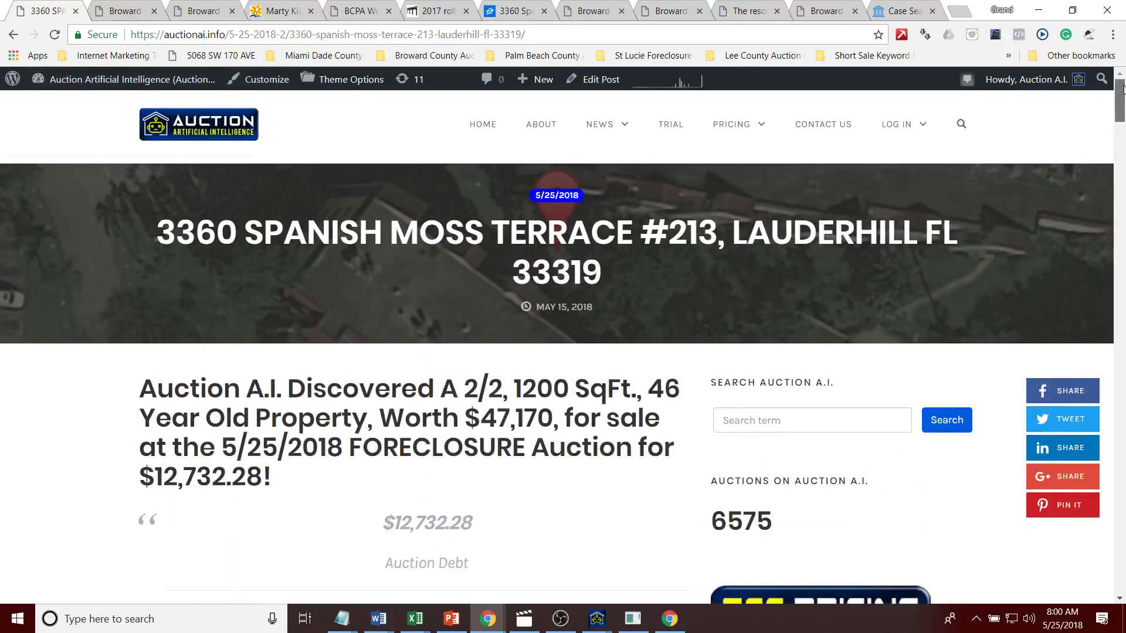
right_click(56, 13)
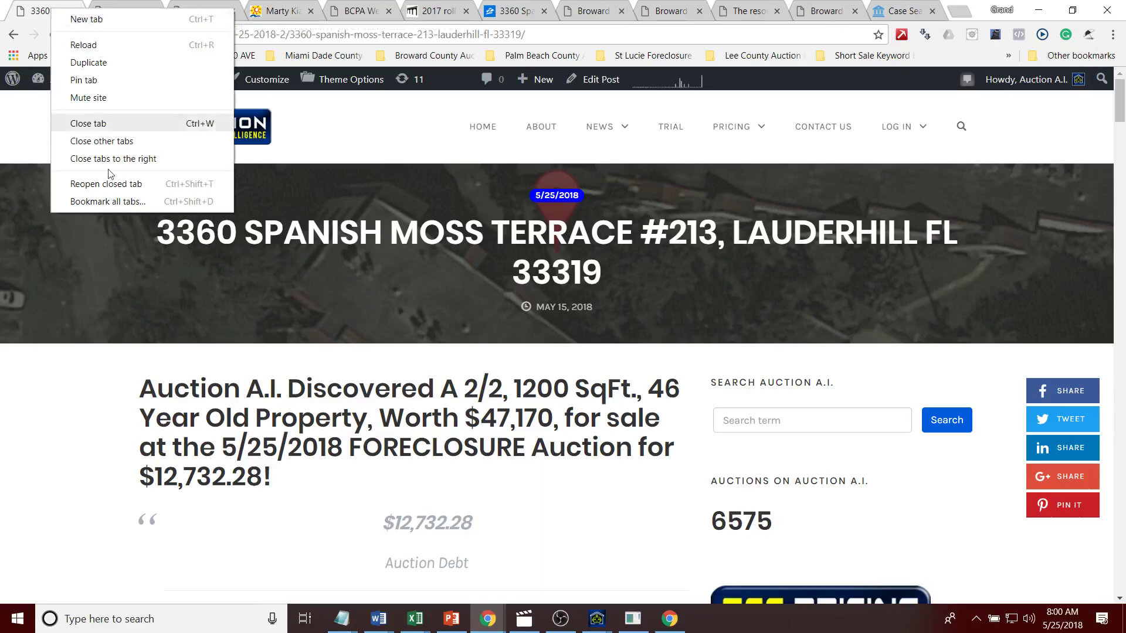
left_click(132, 156)
mouse_move(601, 622)
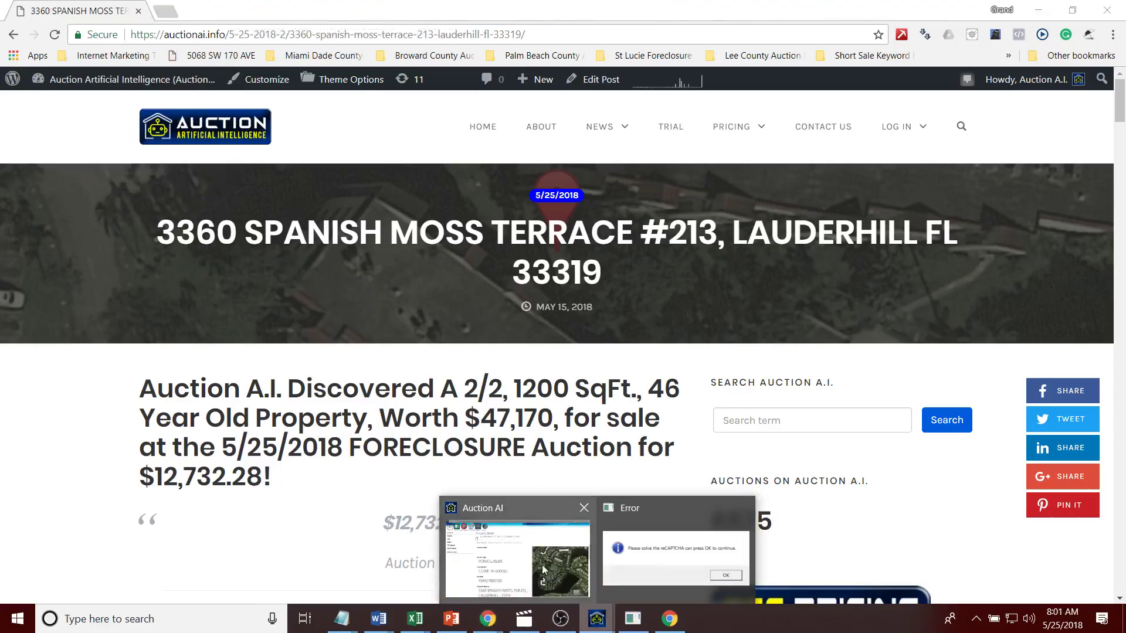
left_click(543, 573)
left_click(34, 55)
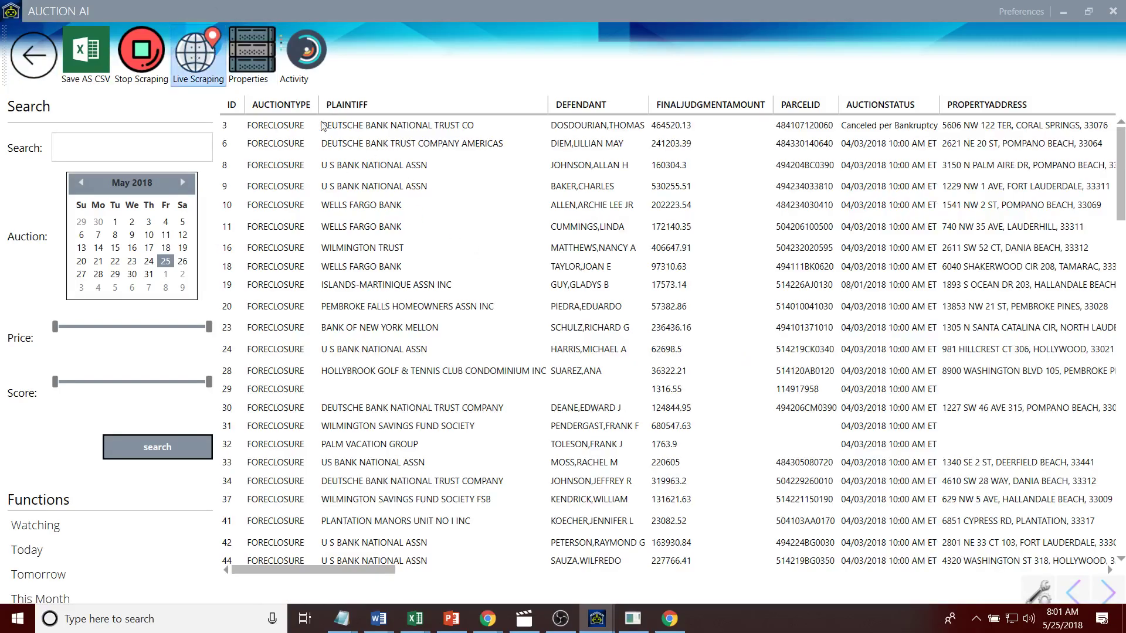
left_click(551, 190)
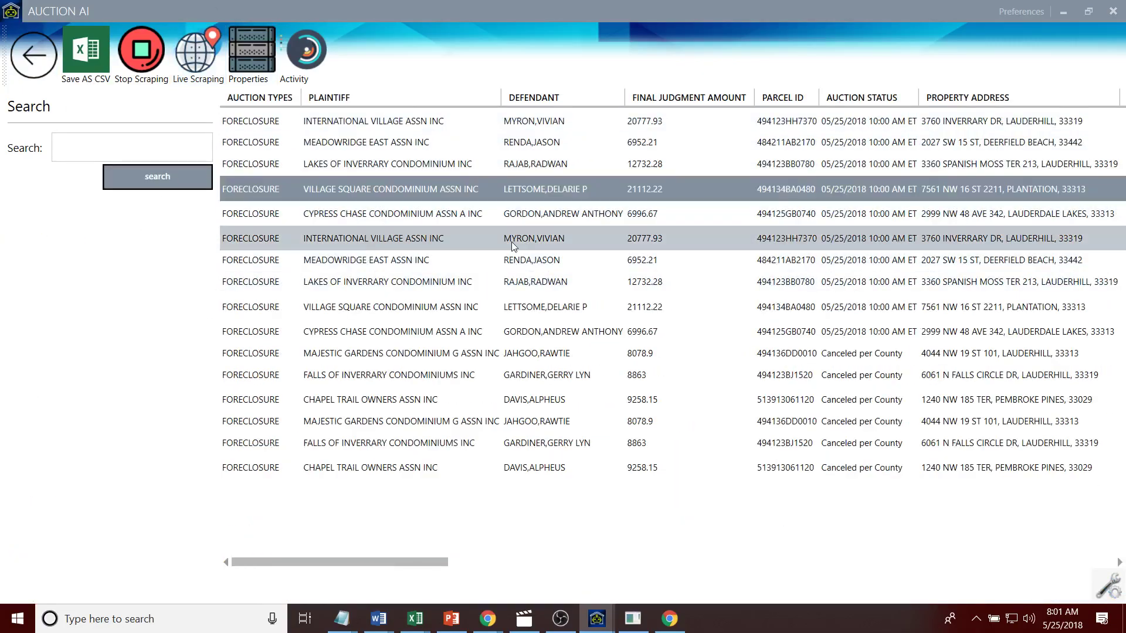
double_click(550, 192)
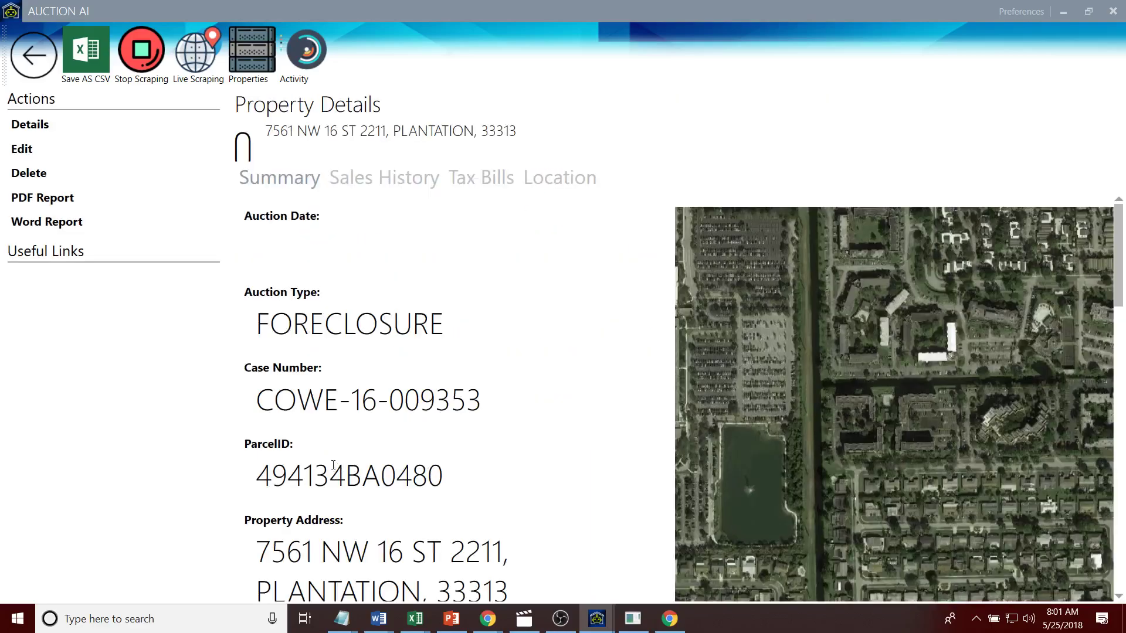
Step: Copy ParcelID 494134BA0480 and search the Auction A.I. site for it
left_click_drag(444, 476, 256, 477)
key("ctrl+c")
key("alt+Tab")
left_click(809, 420)
key("ctrl+v")
left_click(946, 419)
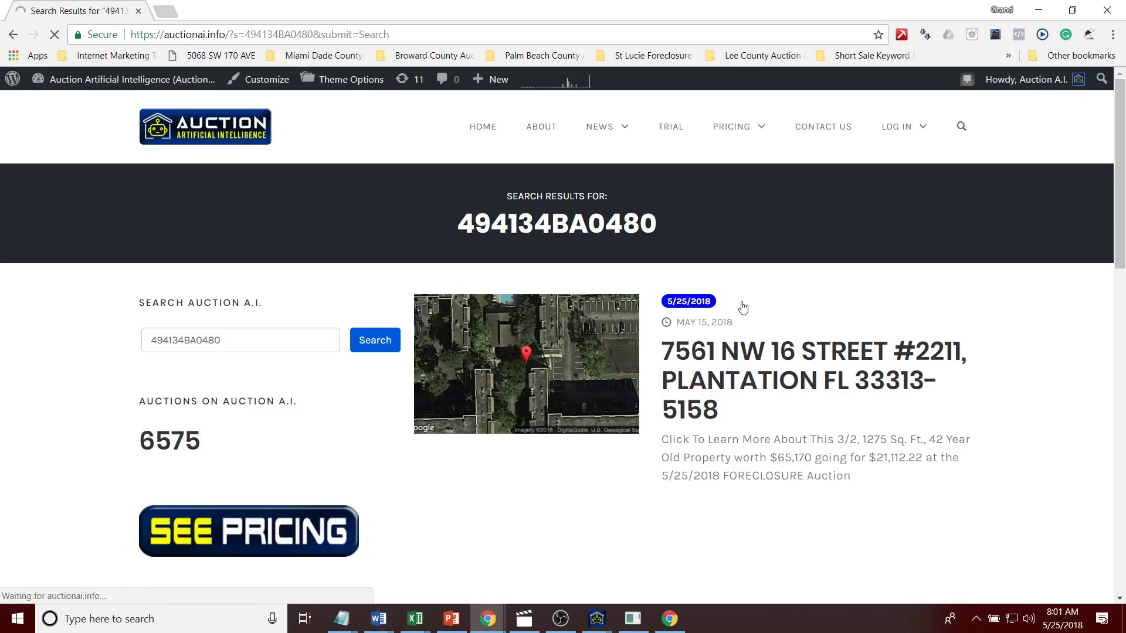
Step: Search auction.com for the property's full address title
left_click_drag(138, 234, 967, 249)
key("ctrl+c")
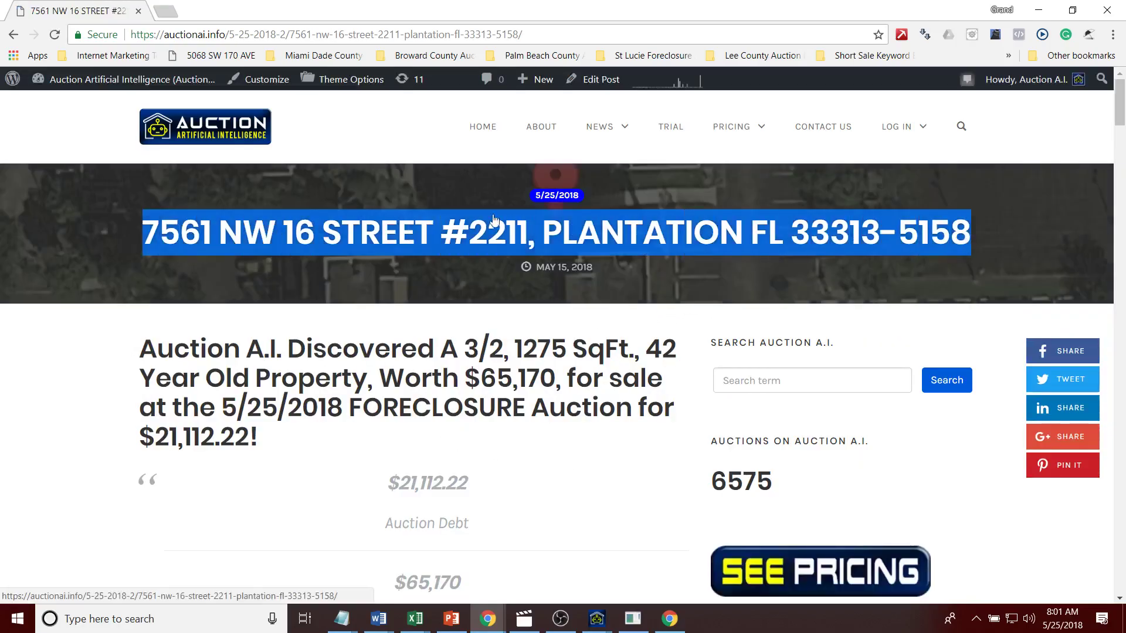
left_click(166, 11)
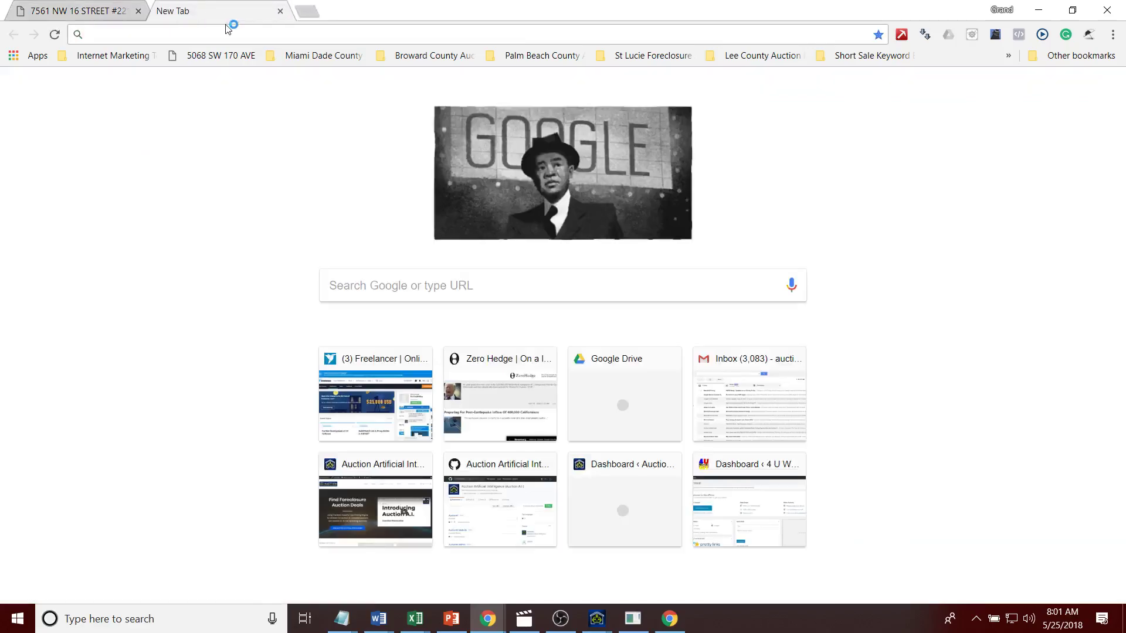
type("auction.com")
key("Return")
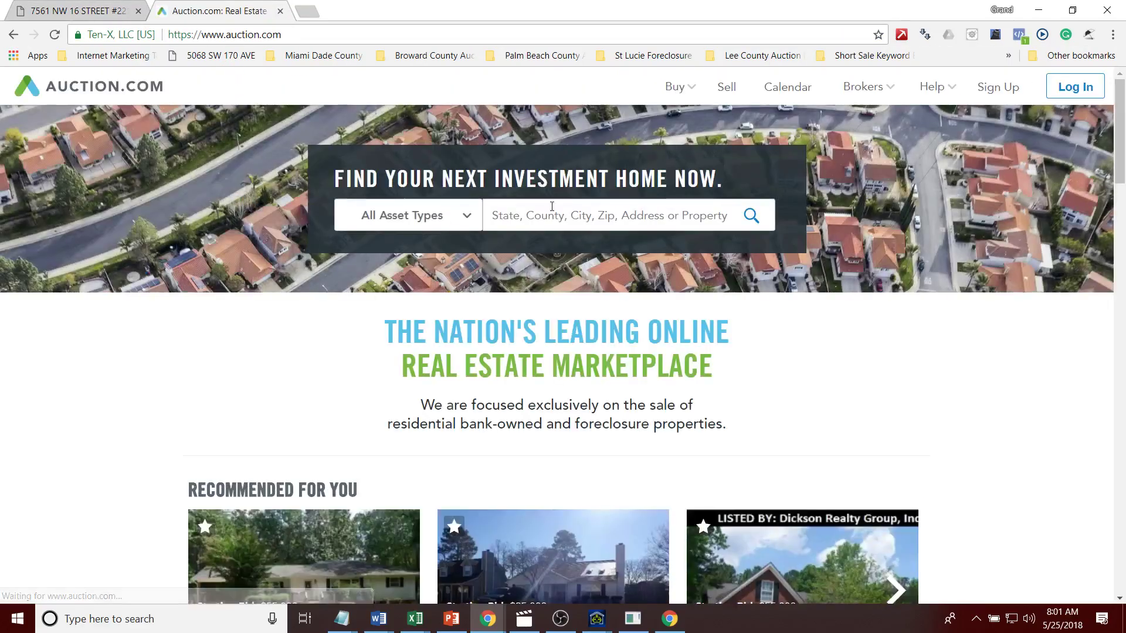
left_click(631, 214)
key("ctrl+v")
left_click(765, 240)
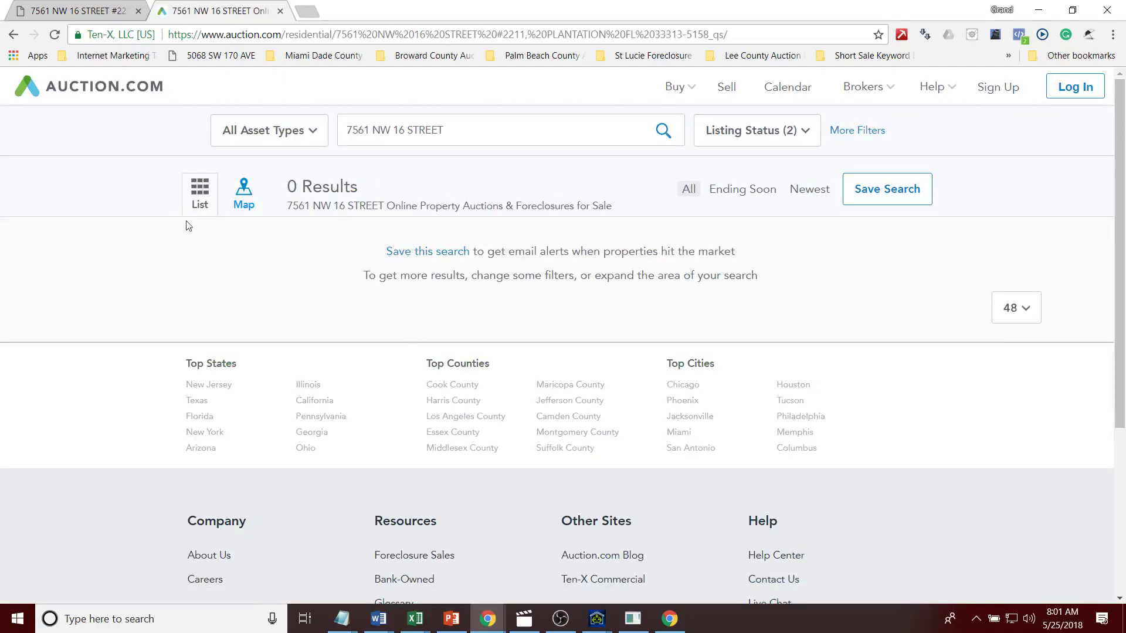
left_click(90, 7)
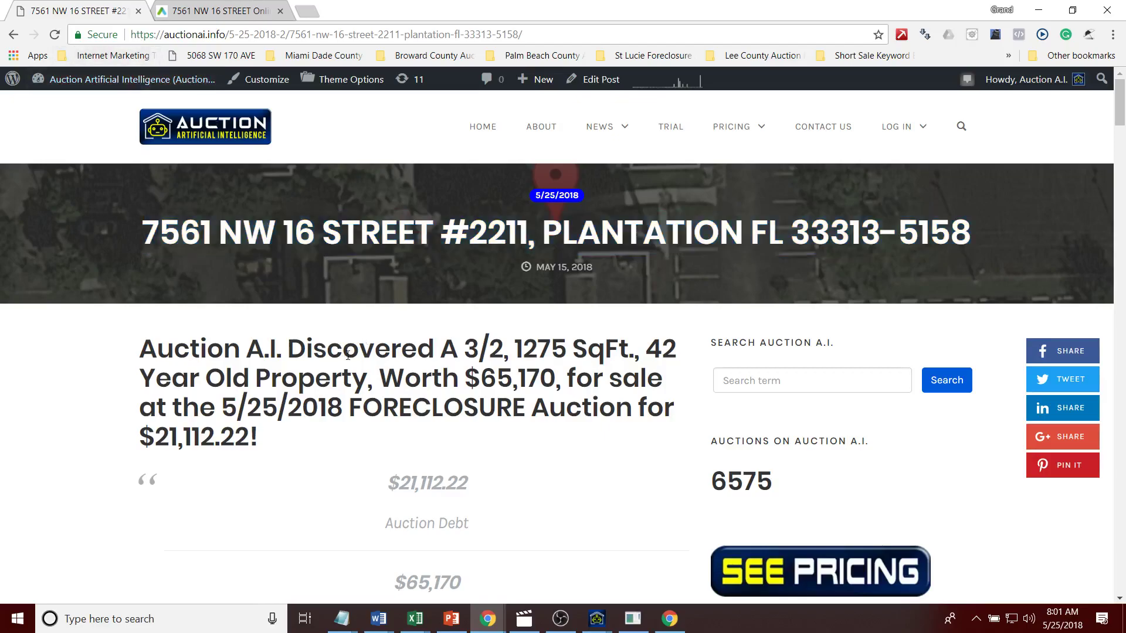
left_click(217, 10)
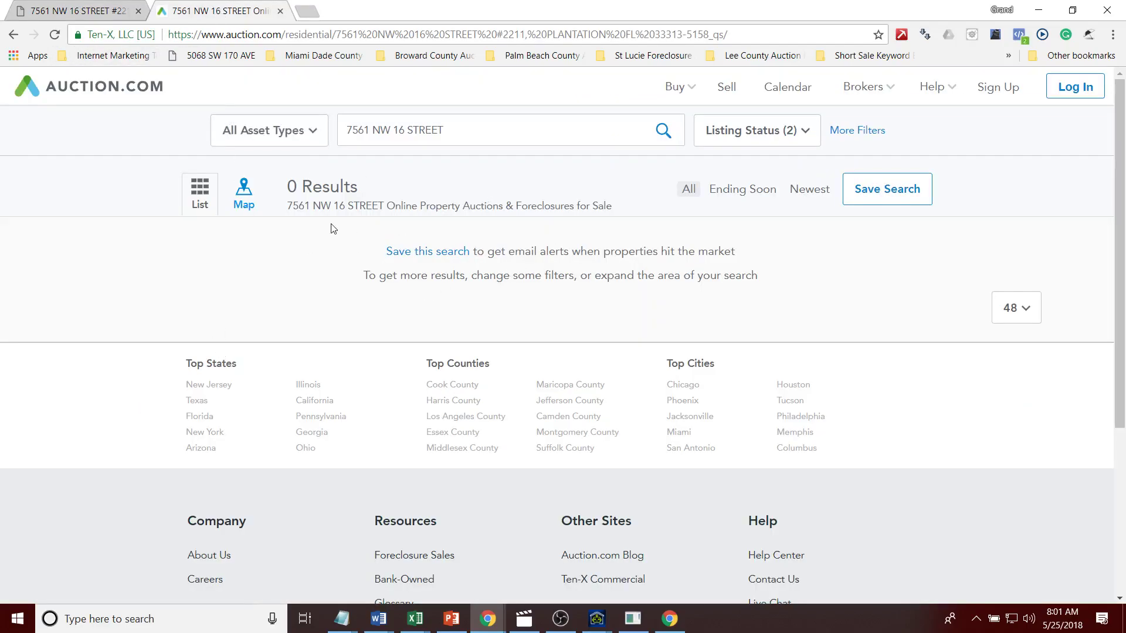
left_click_drag(415, 135, 492, 136)
key("BackSpace")
key("Return")
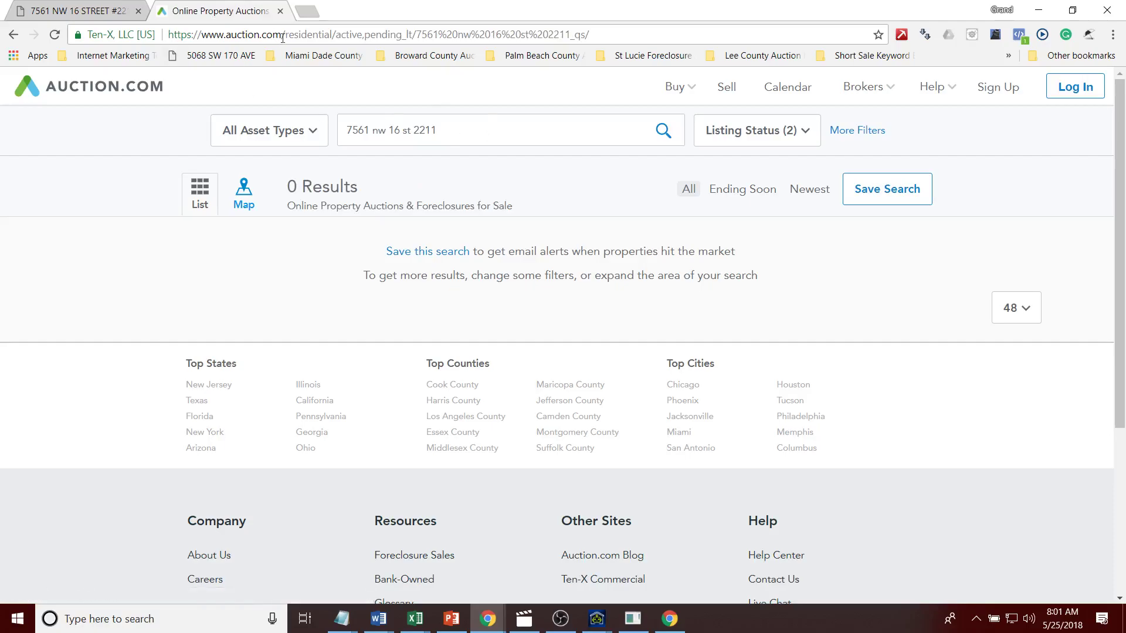
Step: Close the Auction.com tab and check the property's tax bills and sales history in the Auction AI app
left_click(281, 11)
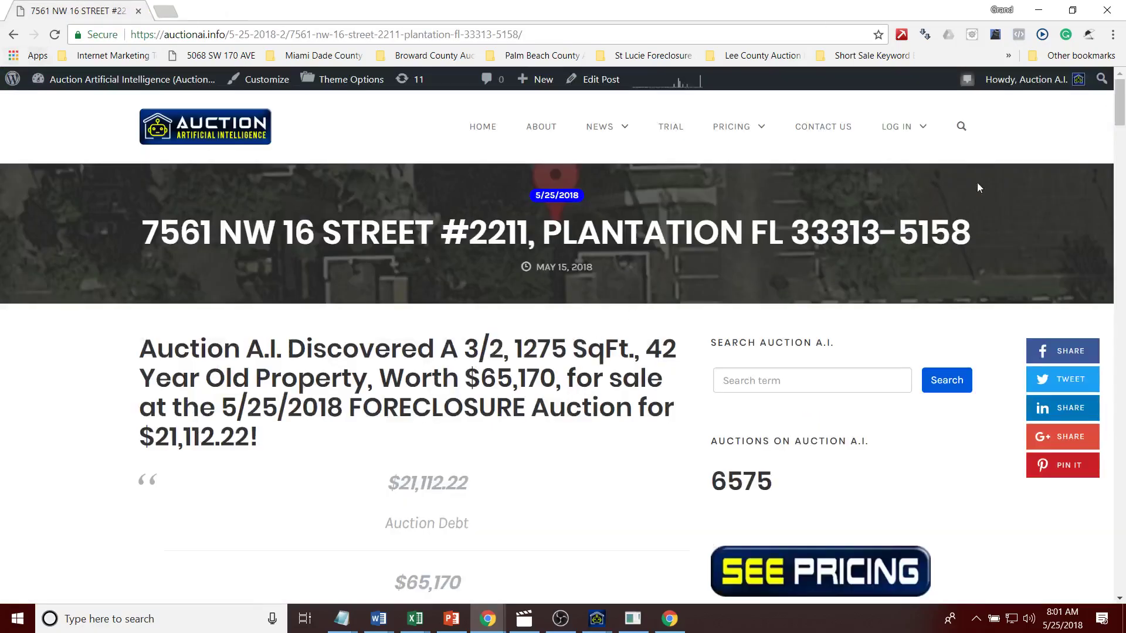
left_click_drag(1117, 116, 1087, 178)
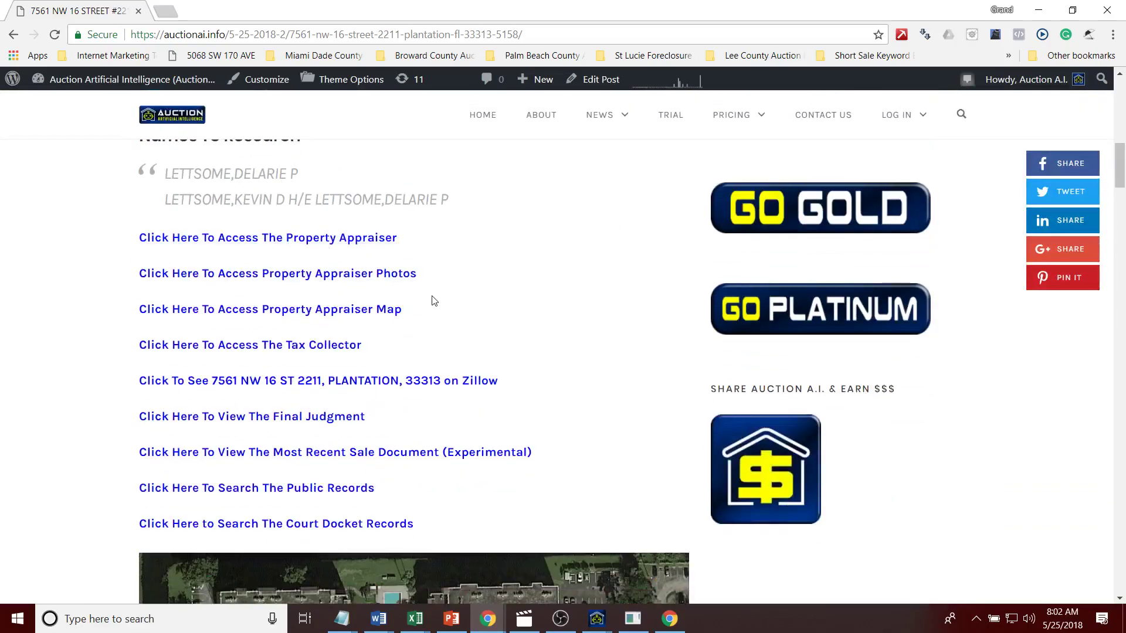
key("alt+Tab")
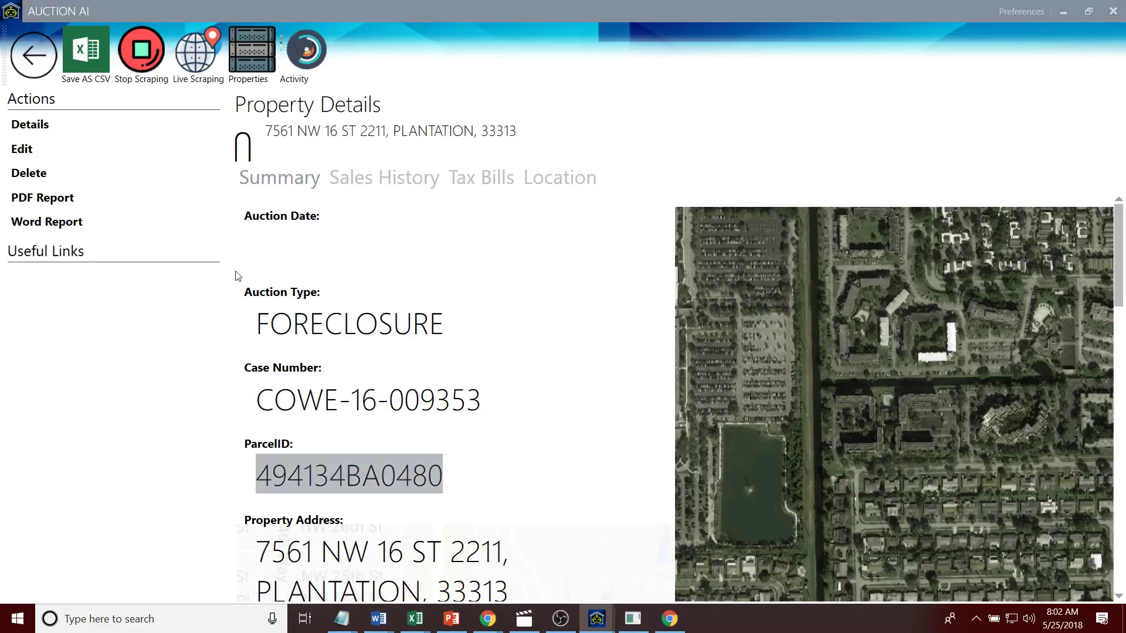
left_click(481, 177)
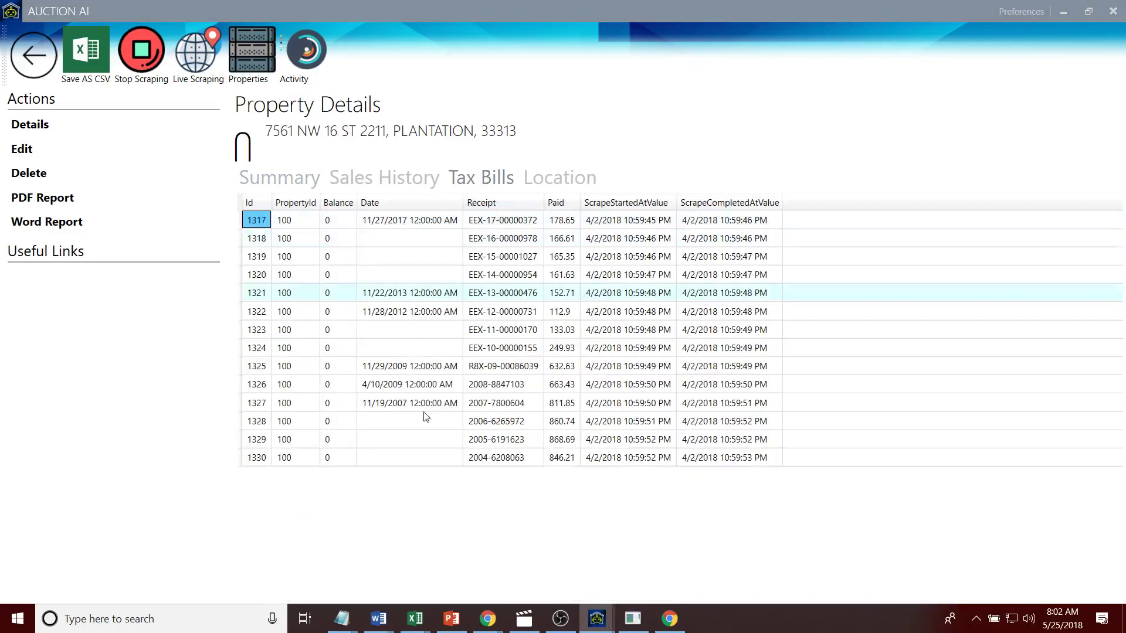
left_click(384, 177)
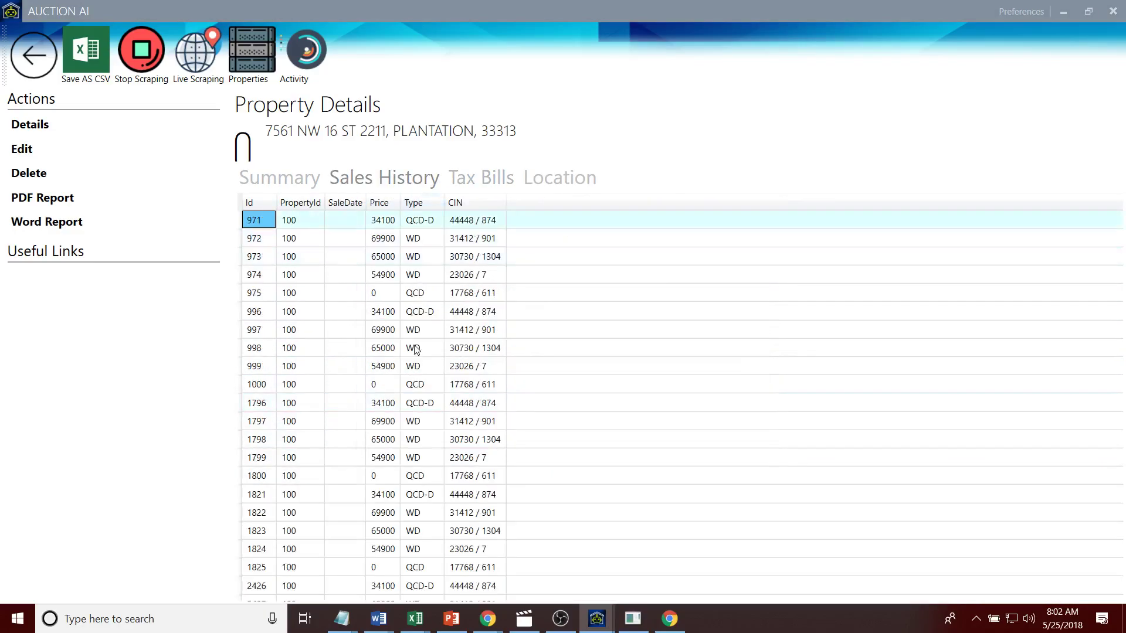
key("alt+Tab")
Step: Open all nine research links (appraiser, photos, map, tax collector, Zillow, judgment, sale, records, docket) in new tabs
left_click(314, 238)
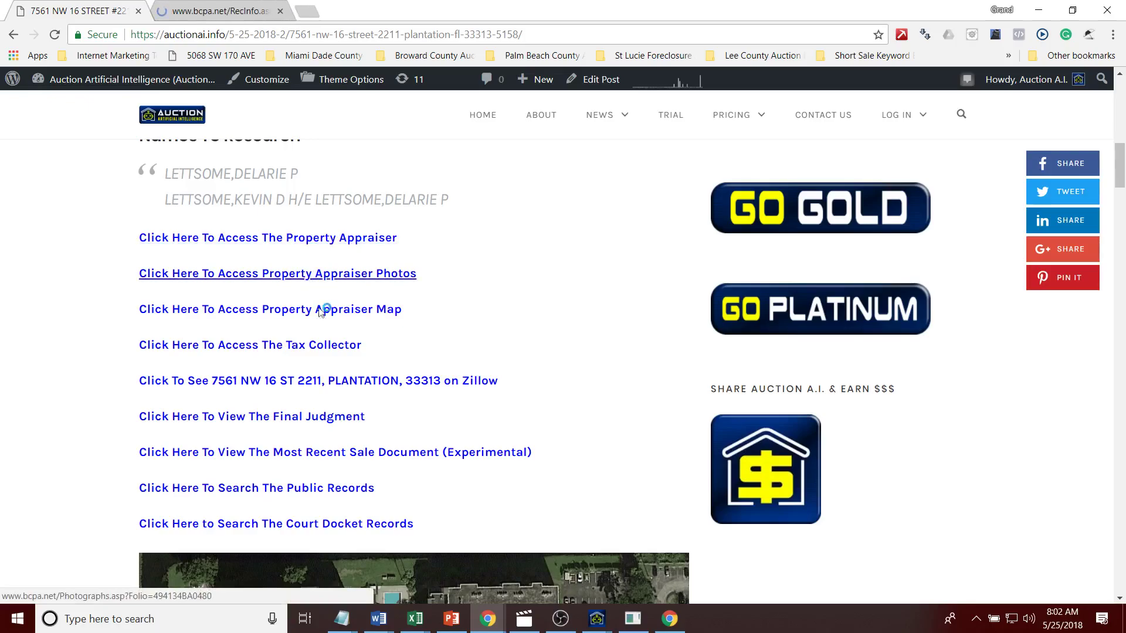
left_click(320, 275)
left_click(327, 311)
left_click(337, 346)
left_click(337, 381)
left_click(314, 418)
left_click(311, 453)
left_click(302, 489)
left_click(313, 521)
Step: Review the Zillow listing: $128,615 Zestimate, $101,312 tax assessment, $1,600/mo rent
left_click(1120, 131)
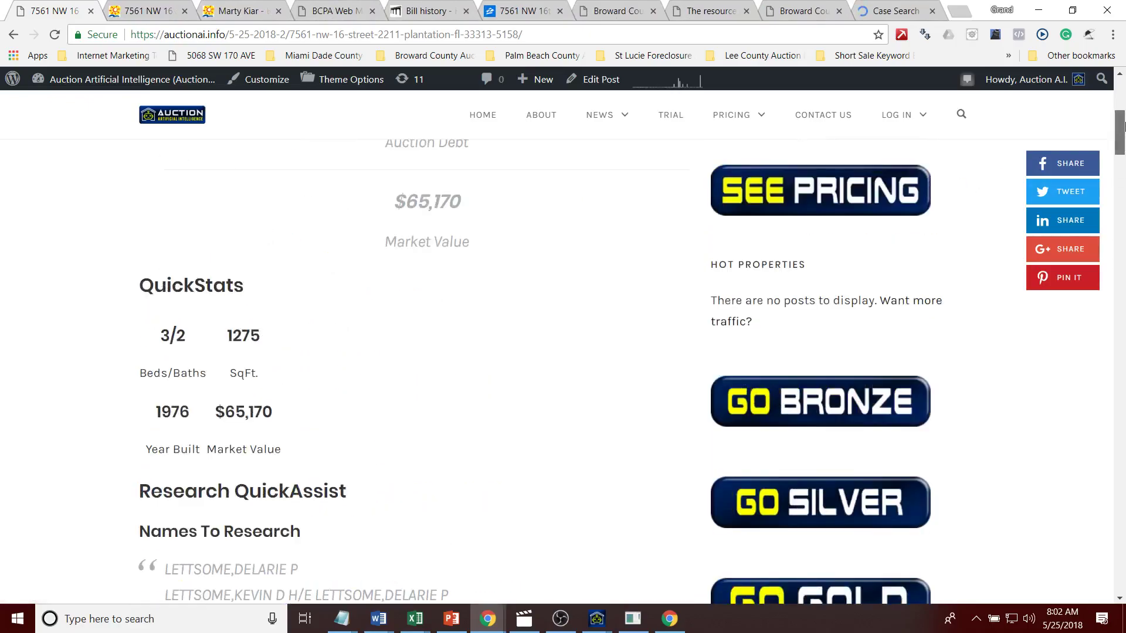
scroll(1119, 130, "up", 5)
left_click(520, 10)
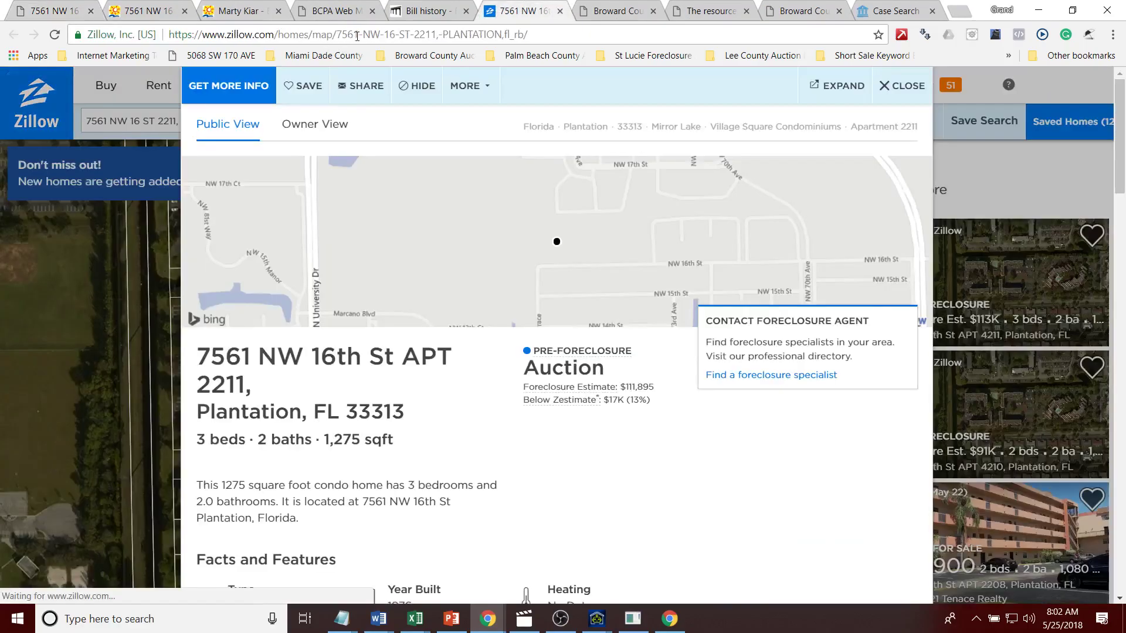
left_click(356, 36)
left_click(403, 470)
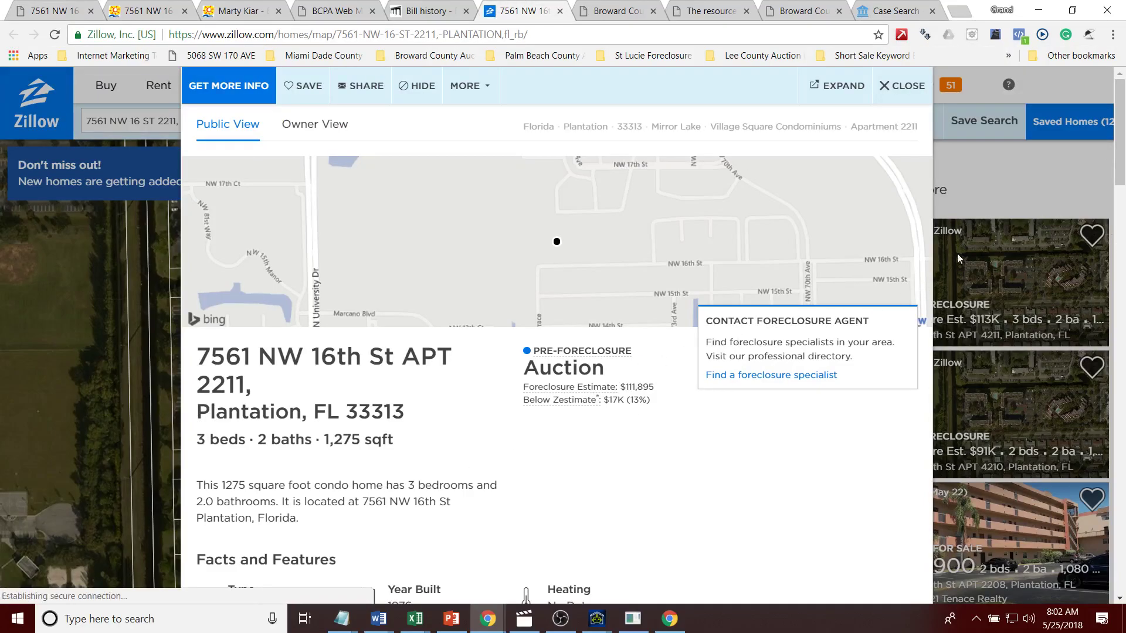
left_click_drag(1120, 170, 1120, 331)
scroll(1120, 331, "down", 2)
scroll(1121, 322, "up", 1)
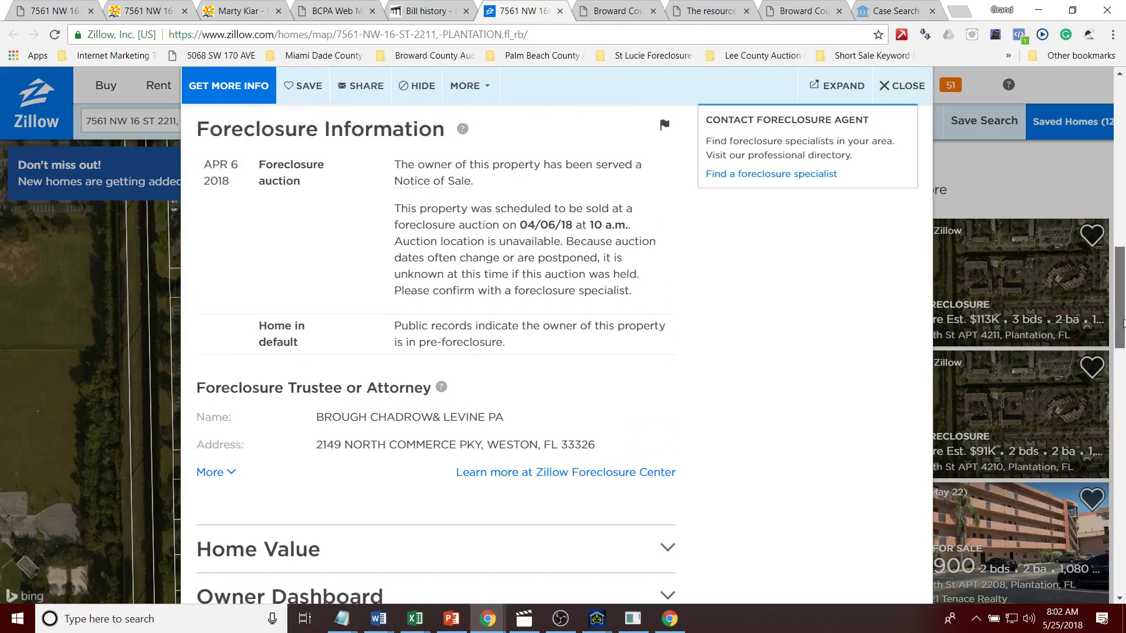
scroll(1121, 322, "down", 5)
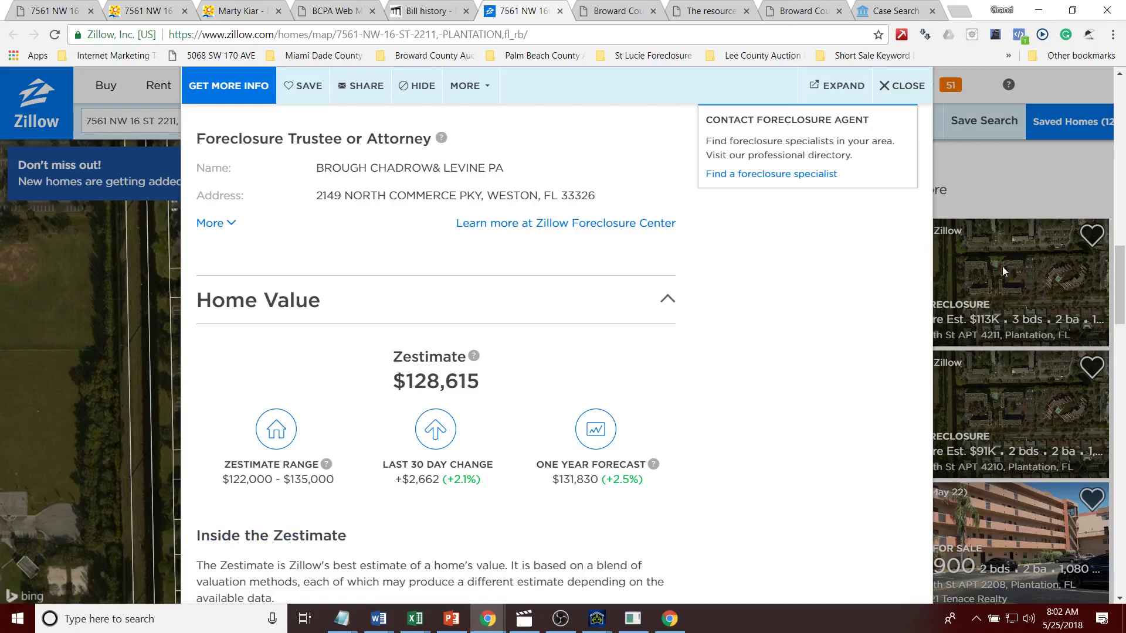
scroll(1121, 333, "down", 7)
scroll(1121, 333, "down", 3)
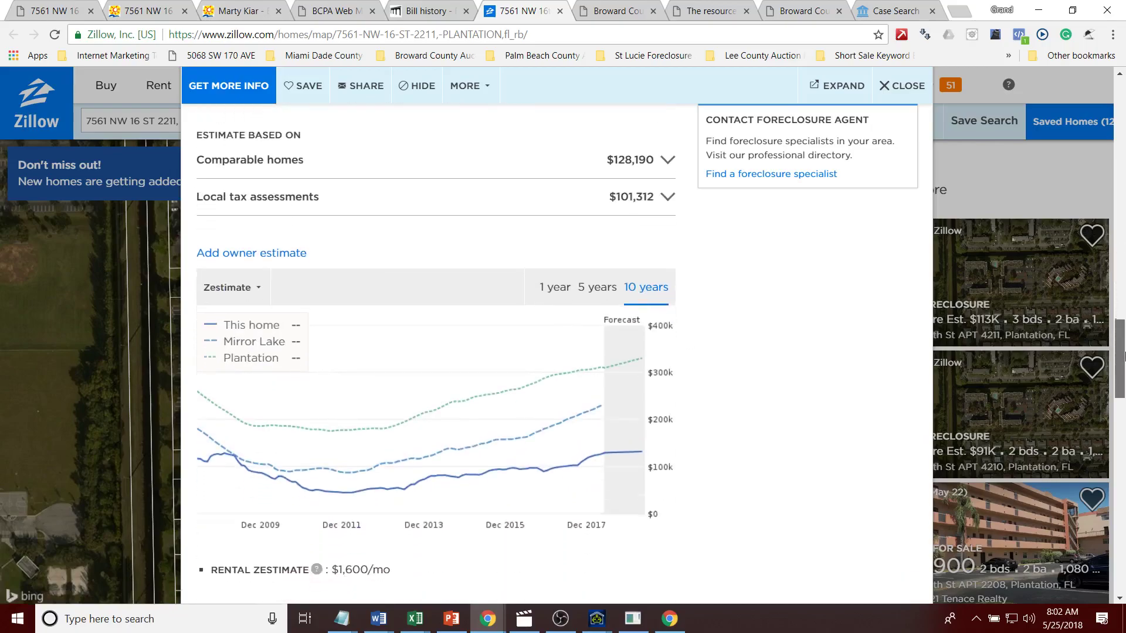
Step: Review the tax bill history showing the 2017 bill of $178.65 paid via escrow, and select the escrow details
left_click(442, 5)
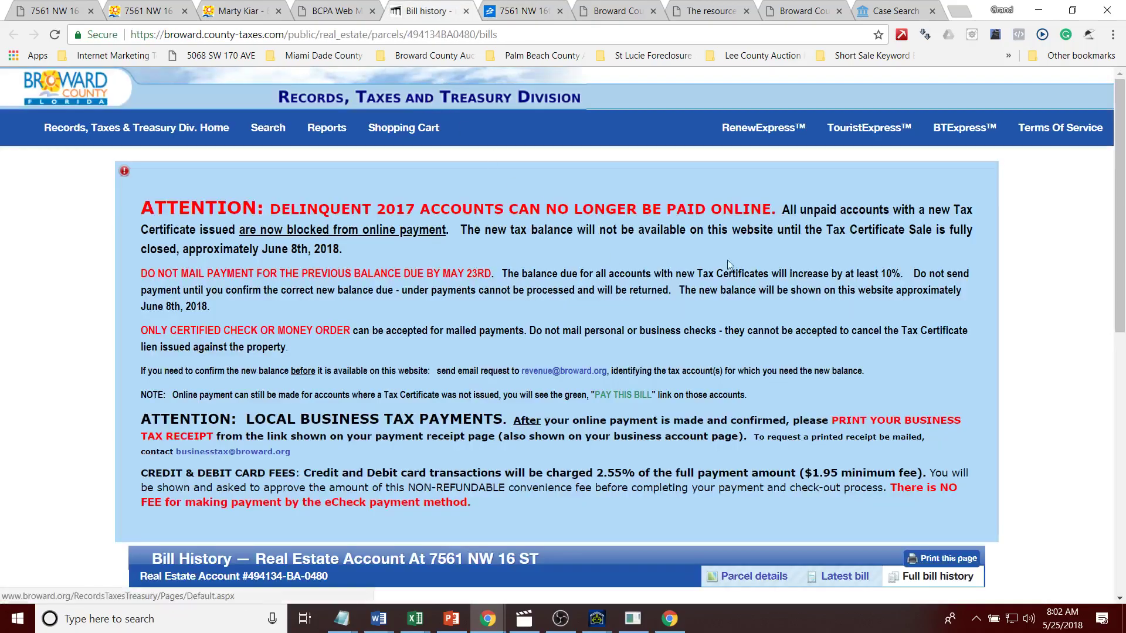
scroll(1122, 472, "down", 10)
key("F5")
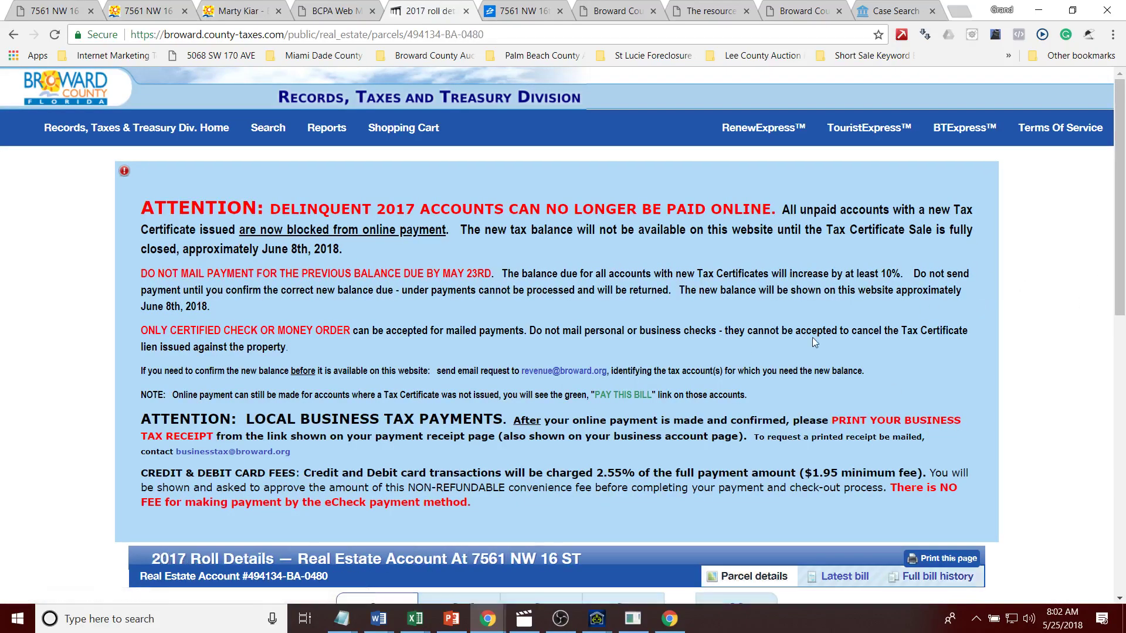
scroll(850, 350, "down", 9)
left_click_drag(446, 401, 292, 356)
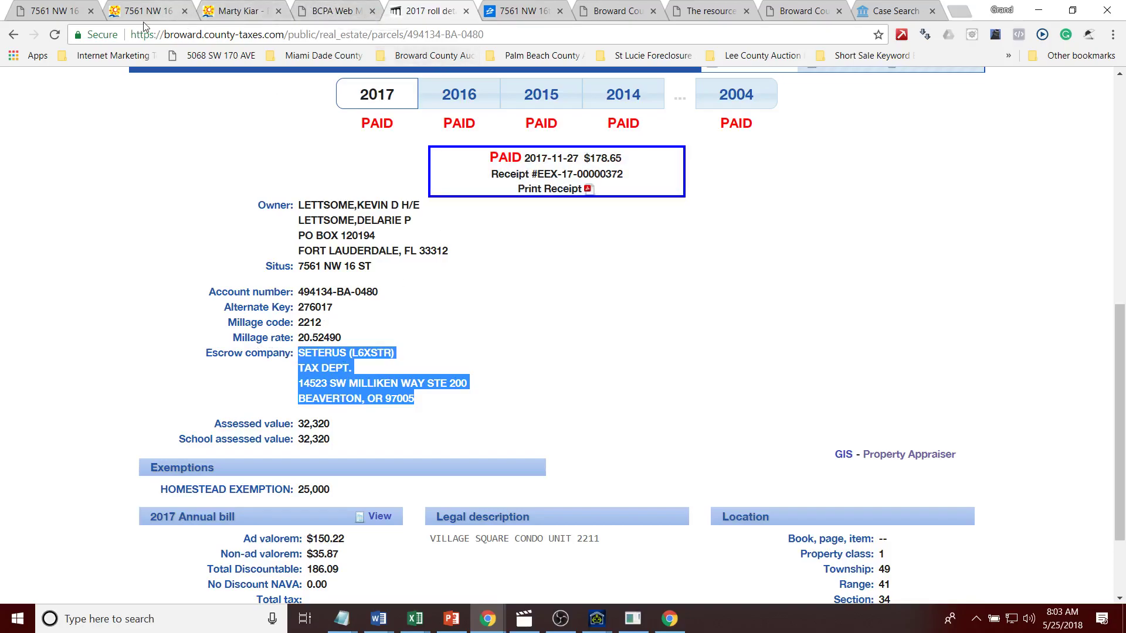
Step: Copy the first name under Names To Research on the Auction AI property page
left_click(164, 12)
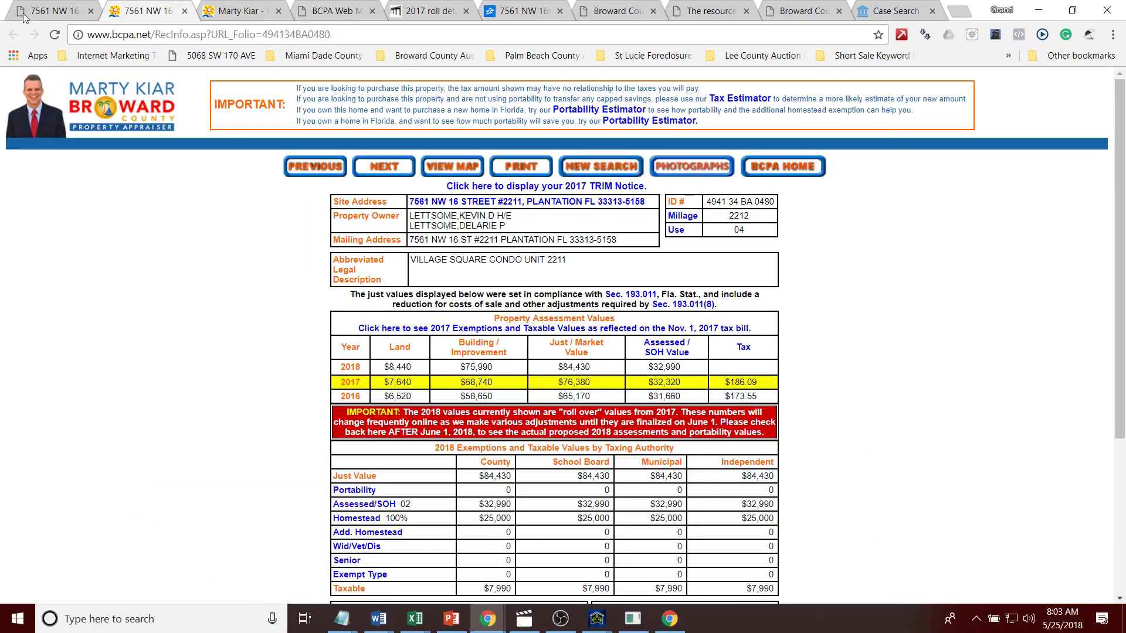
left_click(24, 13)
left_click_drag(1120, 113, 1120, 168)
left_click_drag(320, 288, 170, 279)
key("ctrl+c")
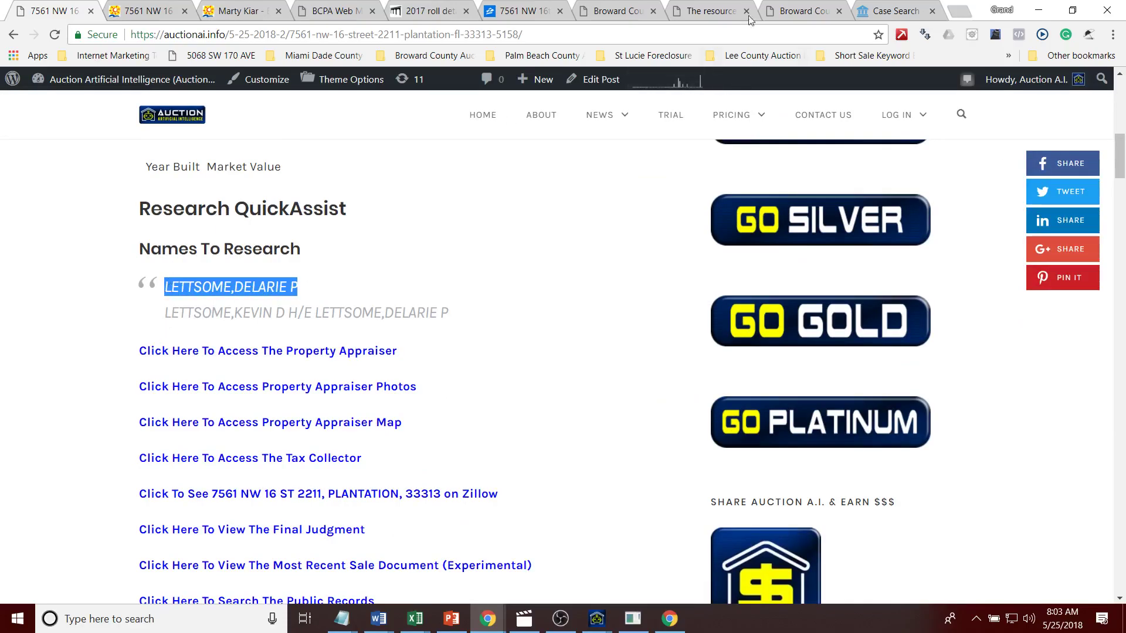
left_click(786, 10)
Step: Search the owner's name, sort the 28 records newest first, and open the 03/18/2016 Portfolio Recovery release
key("ctrl+v")
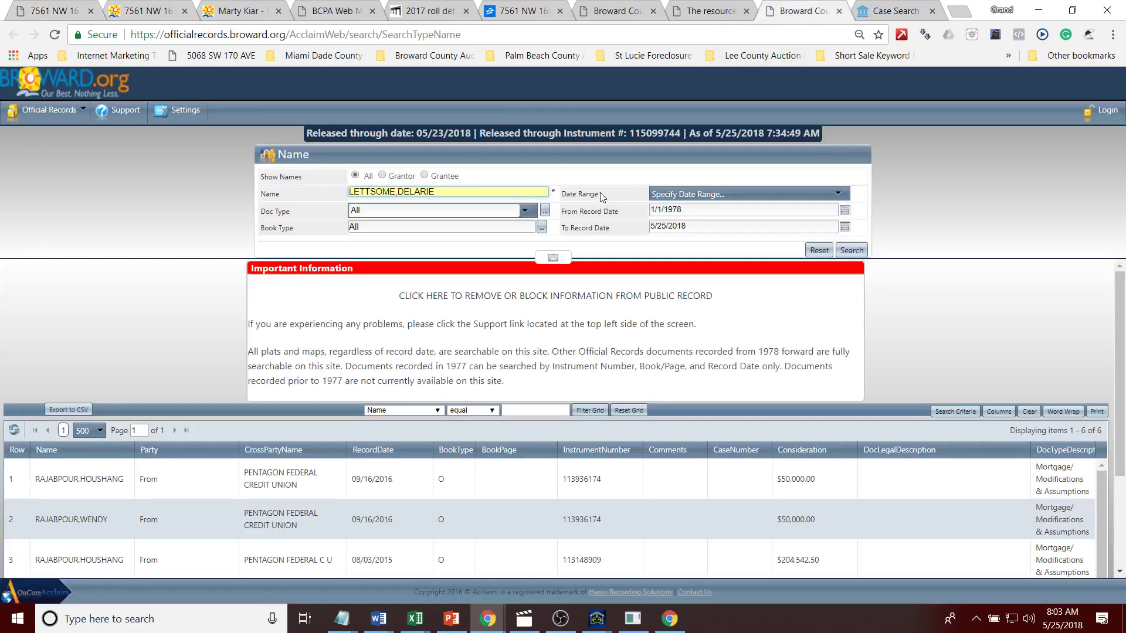
left_click(851, 250)
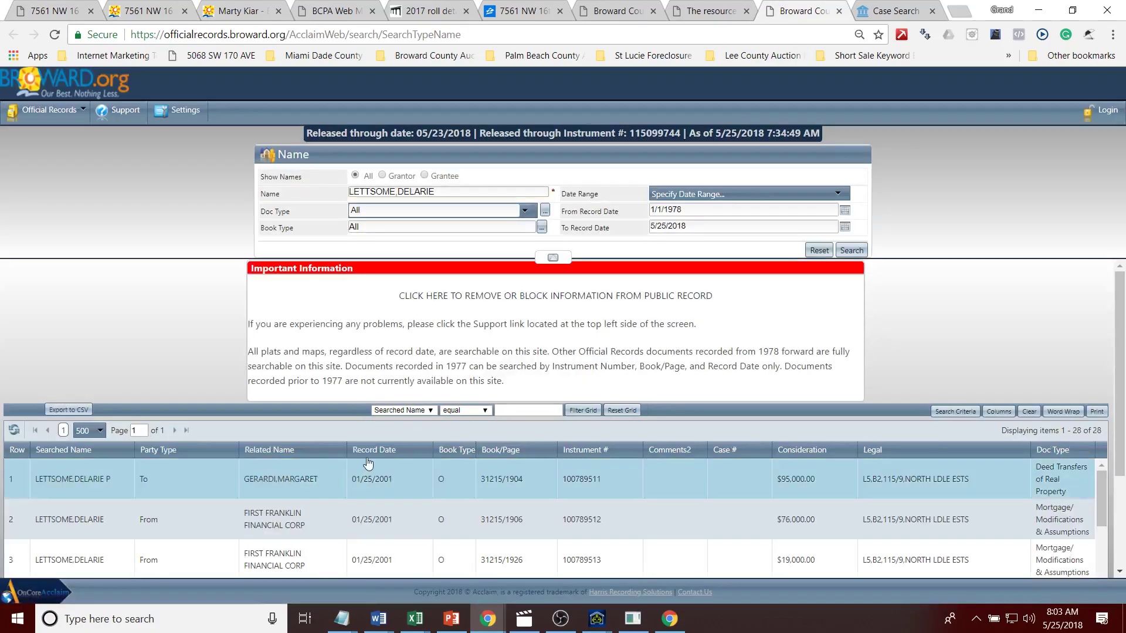
left_click(371, 450)
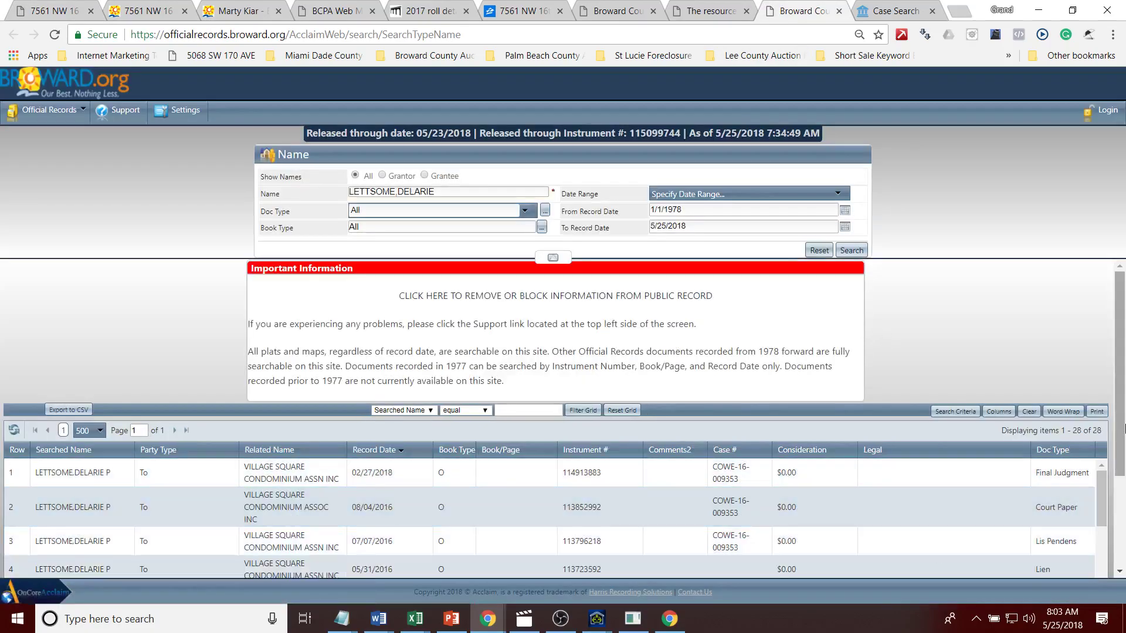
scroll(1121, 431, "down", 3)
scroll(1106, 375, "down", 1)
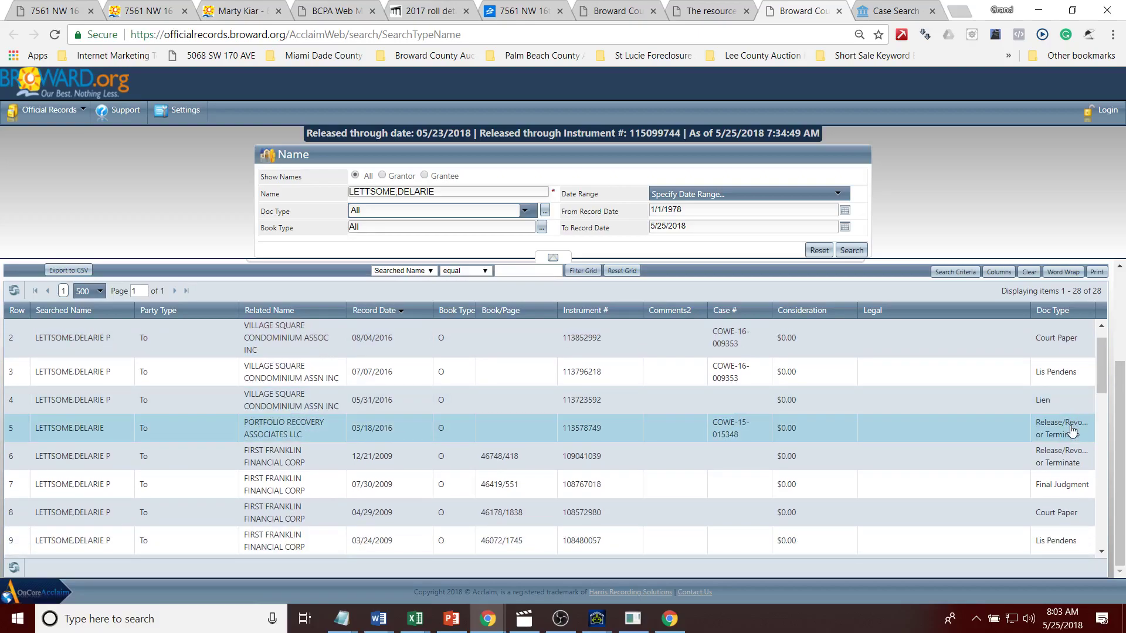
double_click(1071, 431)
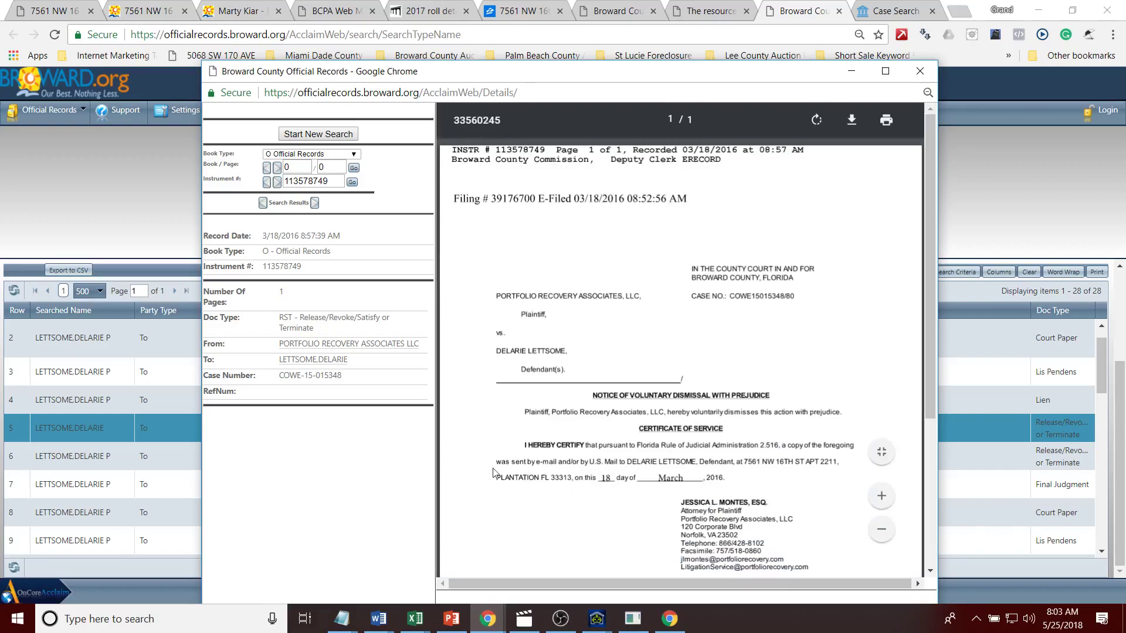
Step: Select the release's case number, then review the 2007 mortgage record and its linked assignment
left_click_drag(357, 378, 278, 375)
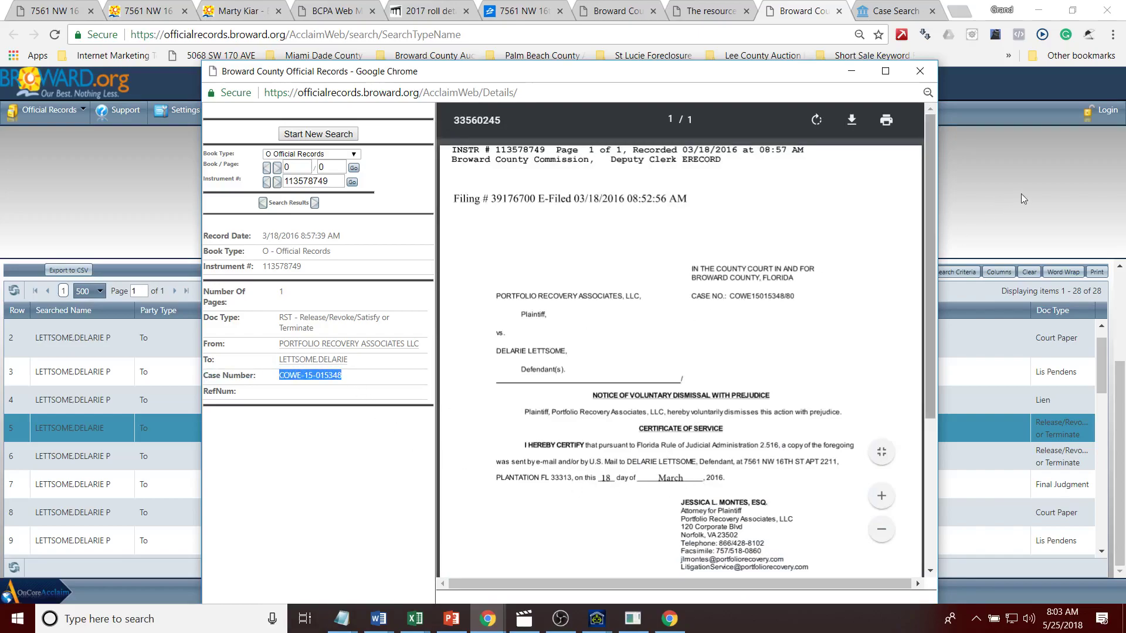
left_click(1096, 399)
scroll(1101, 391, "down", 1)
scroll(1100, 393, "down", 1)
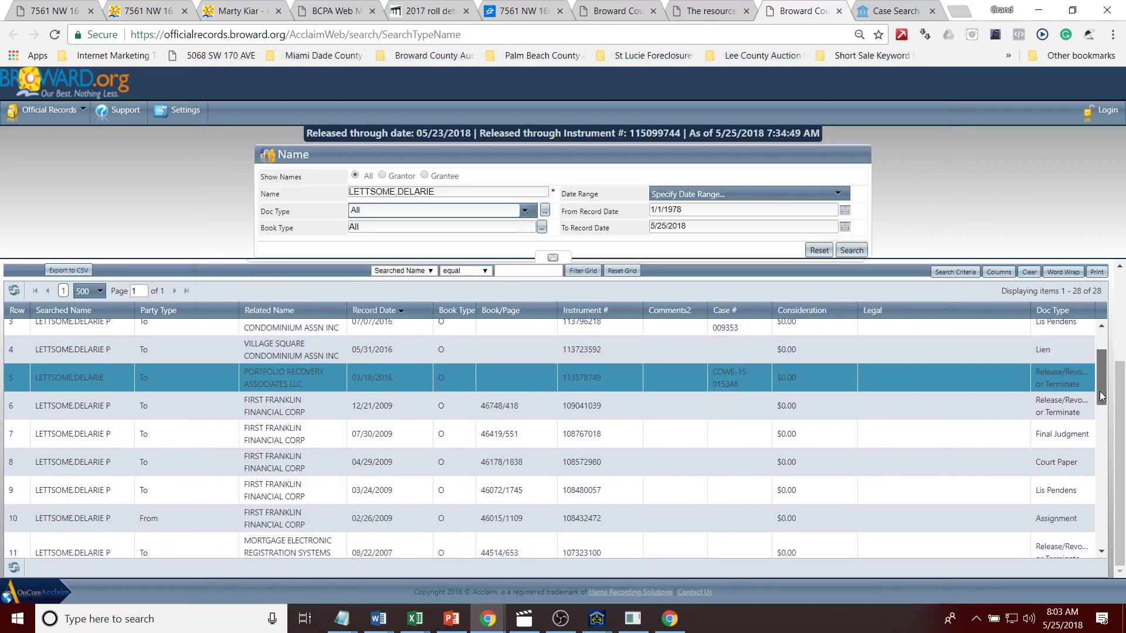
left_click_drag(1101, 396, 1089, 406)
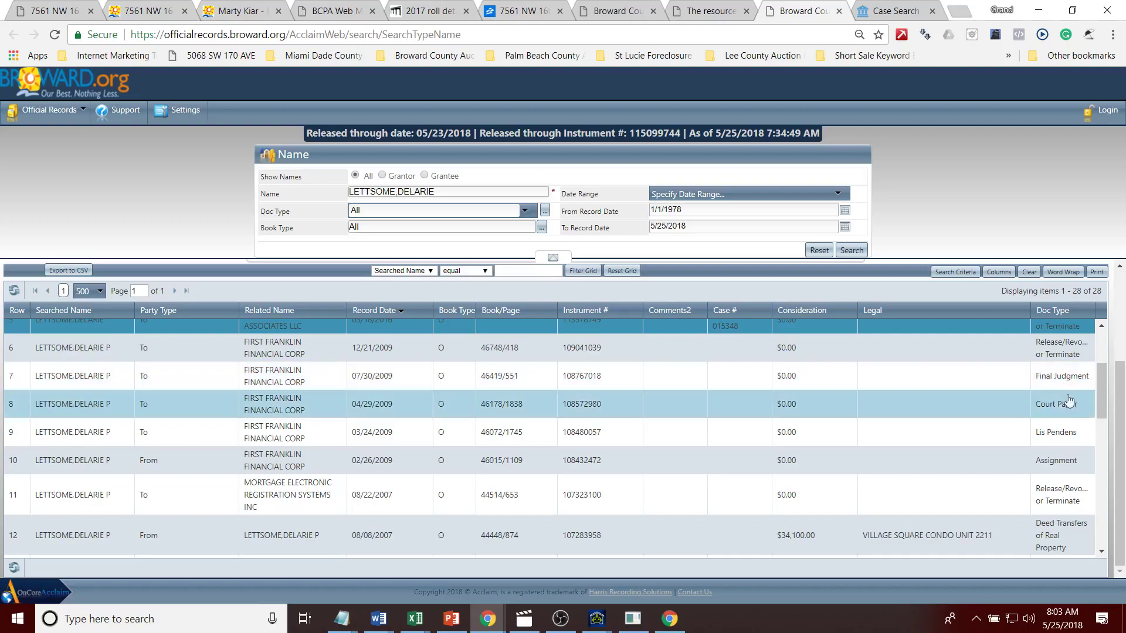
left_click_drag(1105, 402, 1102, 427)
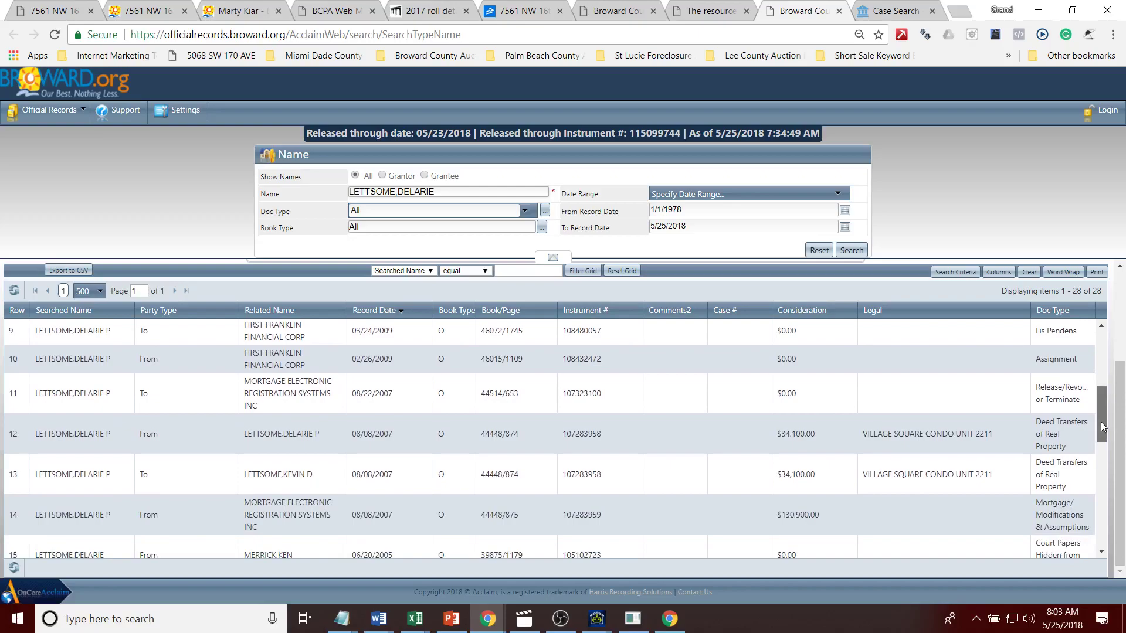
scroll(1047, 451, "down", 3)
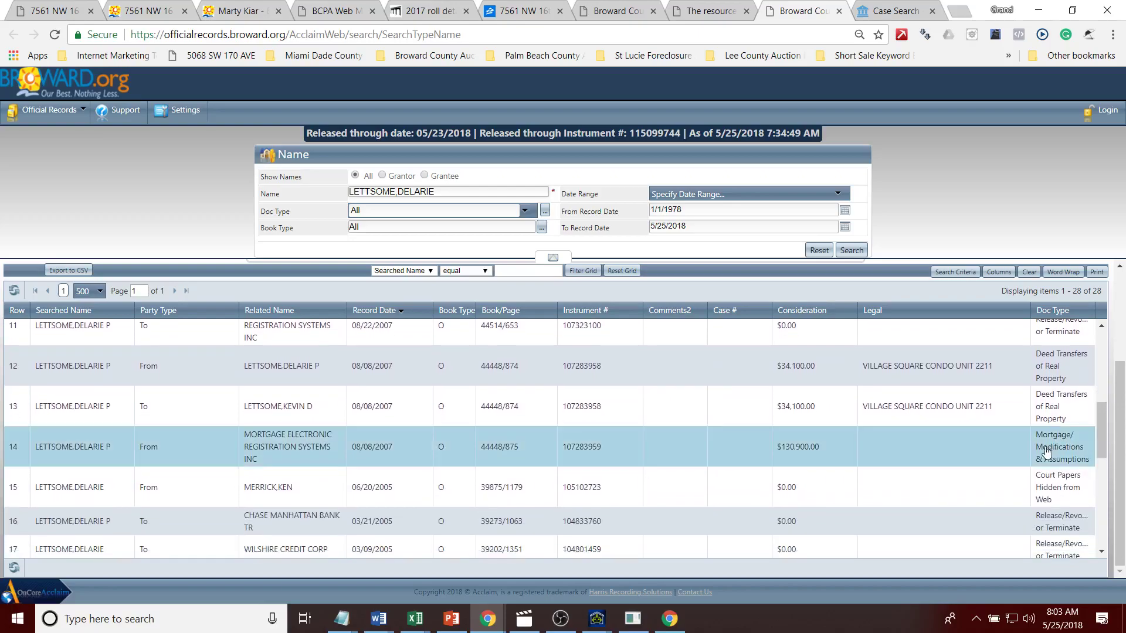
double_click(1024, 457)
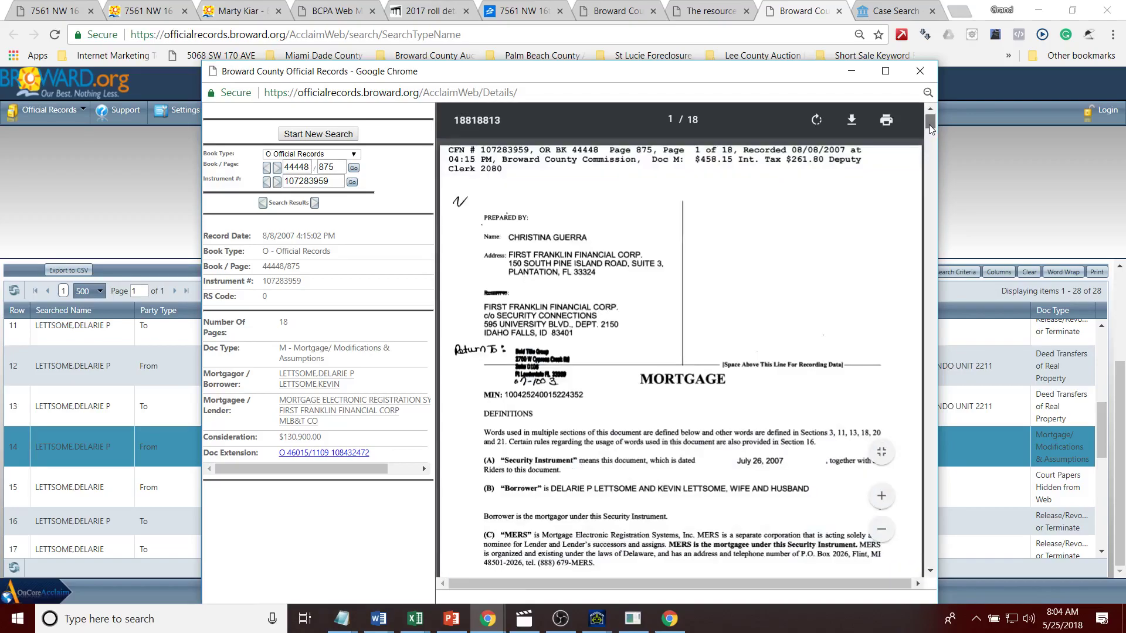
left_click_drag(929, 124, 929, 178)
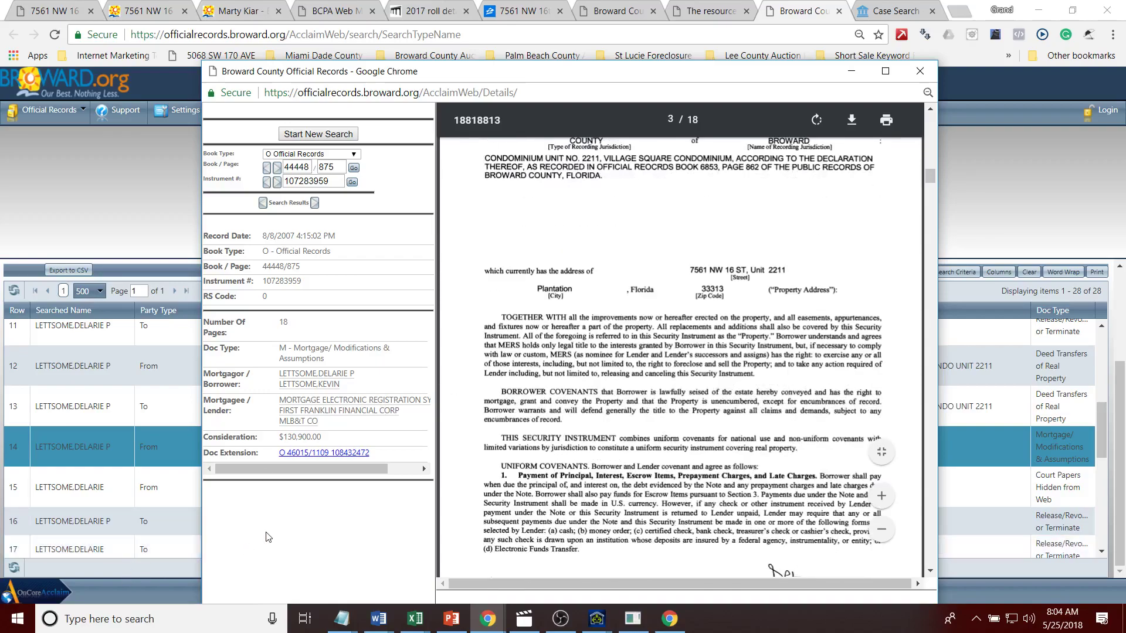
left_click(282, 454)
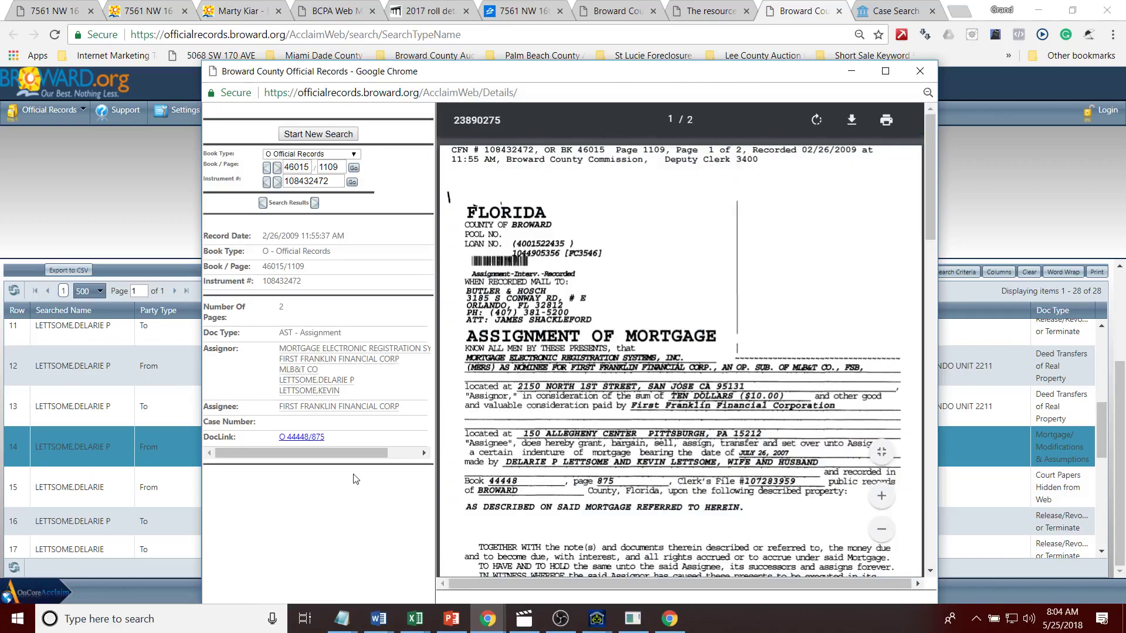
left_click(986, 182)
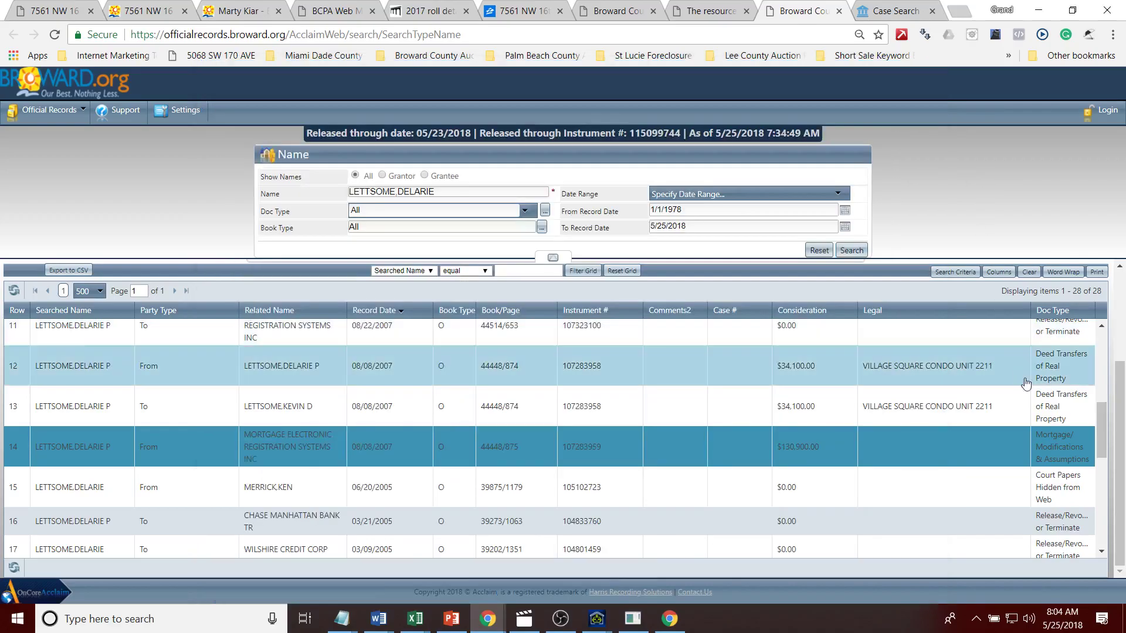
Step: Open the 07/30/2009 First Franklin Financial final judgment and page through it back to page 1
scroll(1091, 434, "up", 3)
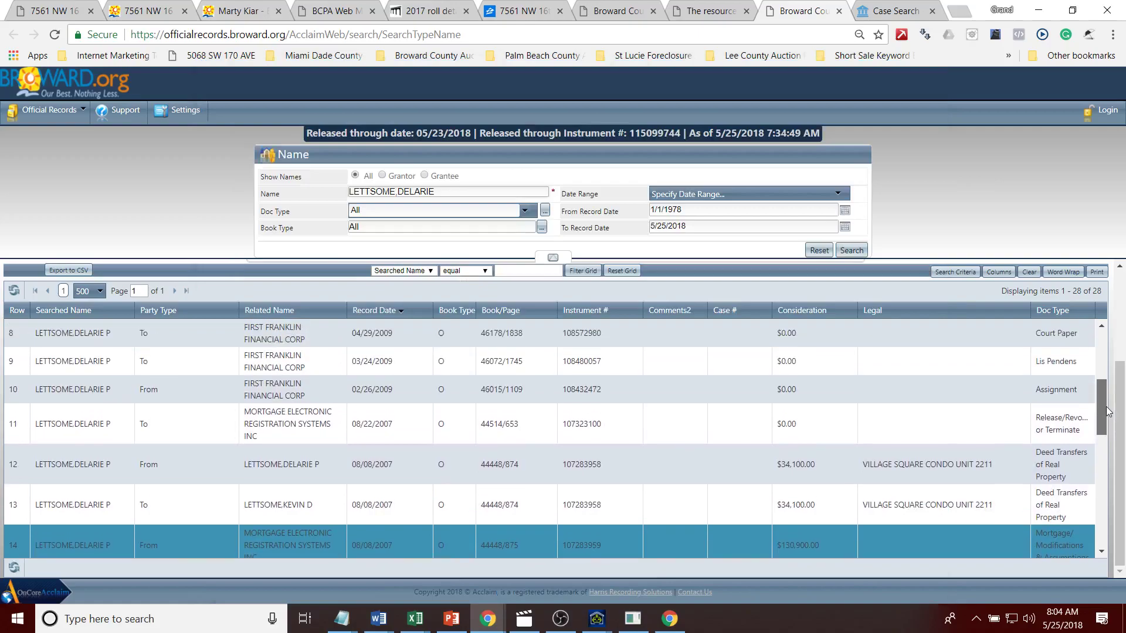
left_click_drag(1106, 410, 1106, 388)
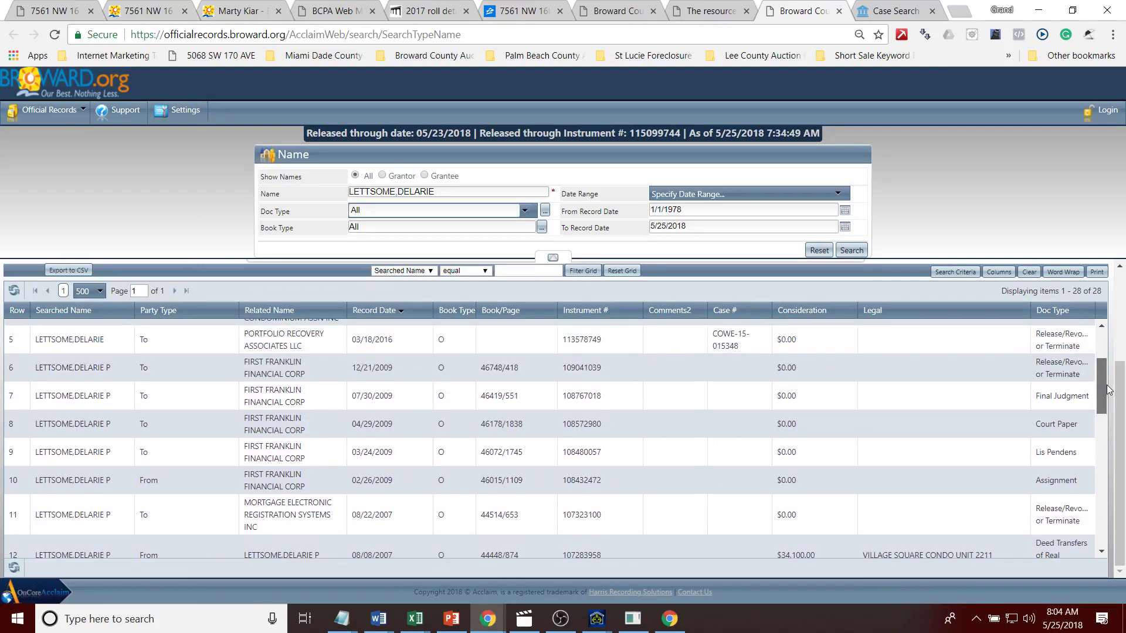
double_click(1073, 395)
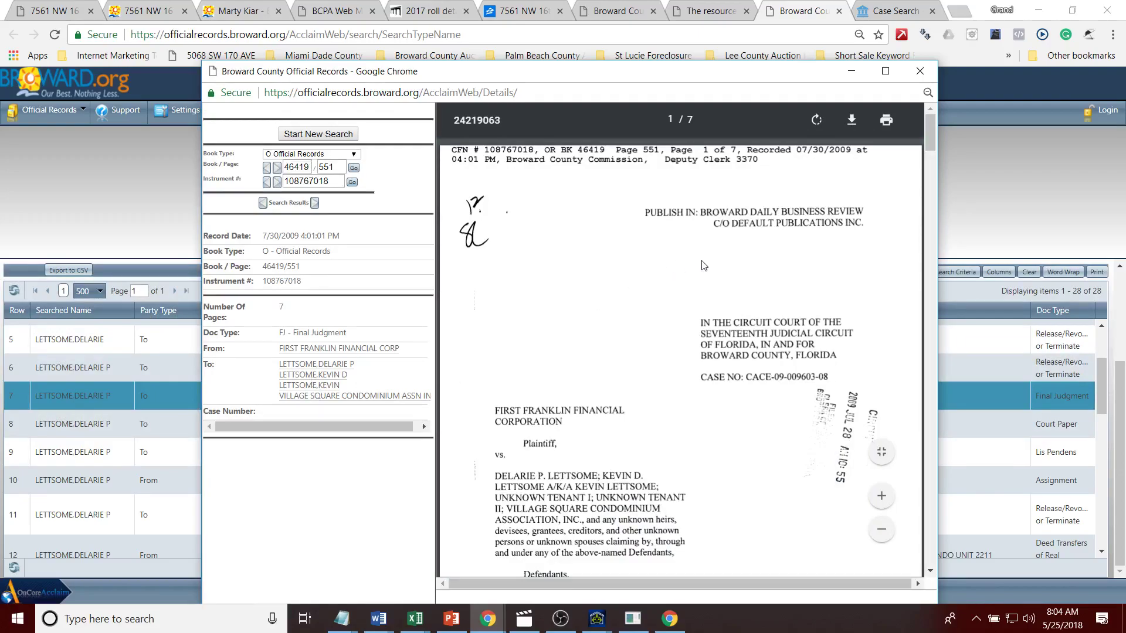
left_click_drag(937, 128, 940, 199)
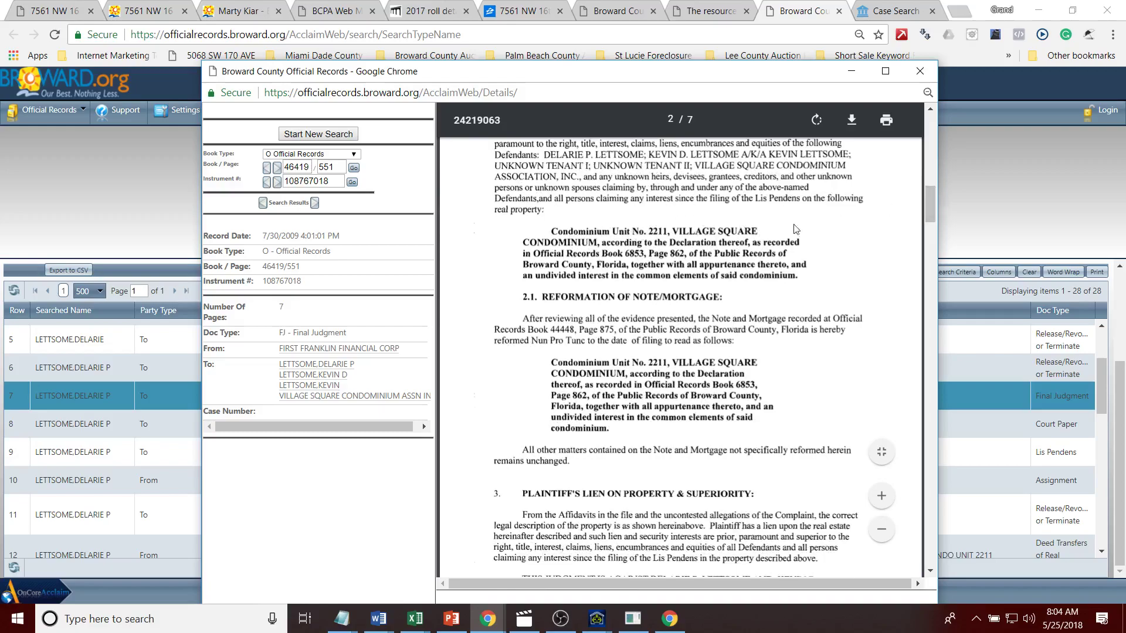
mouse_move(929, 211)
left_mouse_down()
mouse_move(931, 233)
mouse_move(934, 209)
left_mouse_up()
scroll(935, 209, "down", 1)
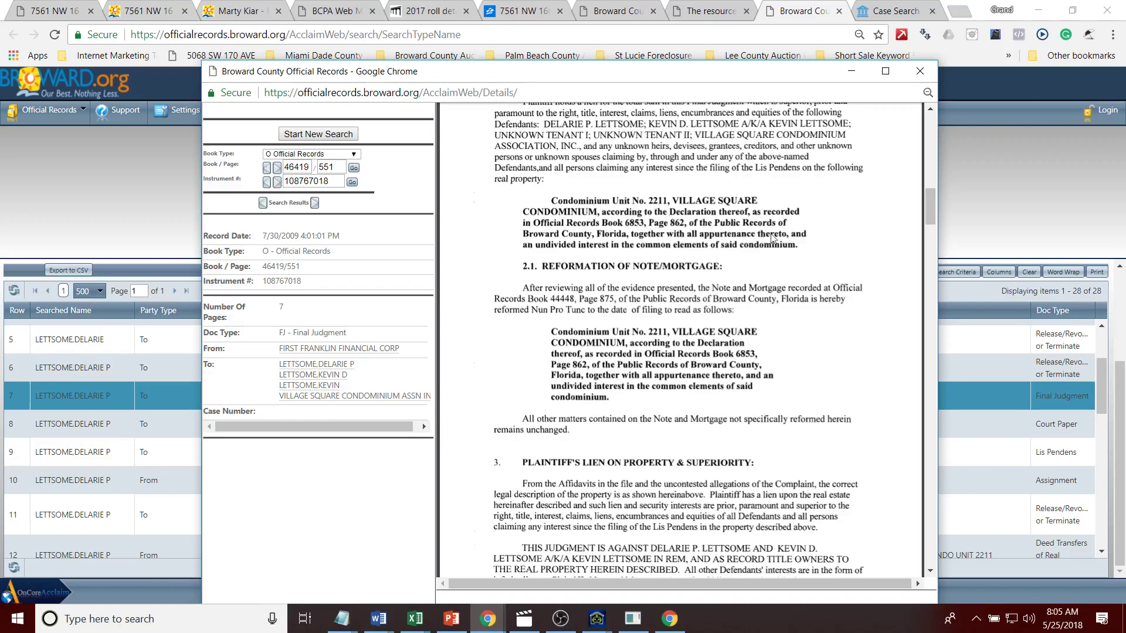
left_click_drag(933, 210, 940, 297)
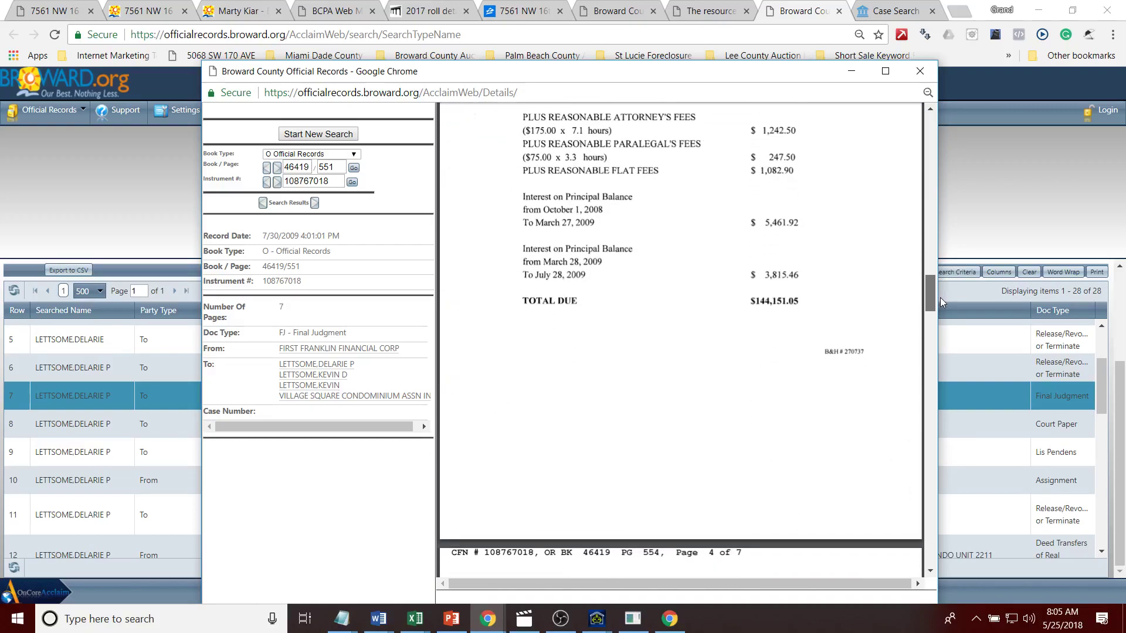
left_click_drag(940, 297, 938, 122)
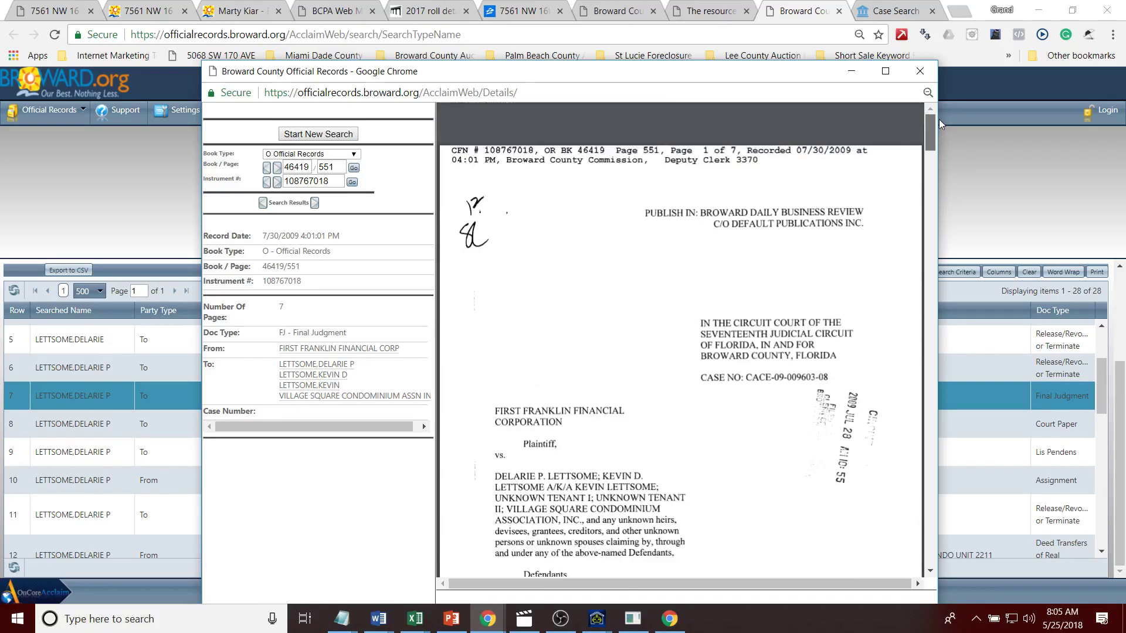
Step: Launch Capture2Text from Windows search and start a screen text capture
left_click(164, 619)
type("capture")
left_click(154, 209)
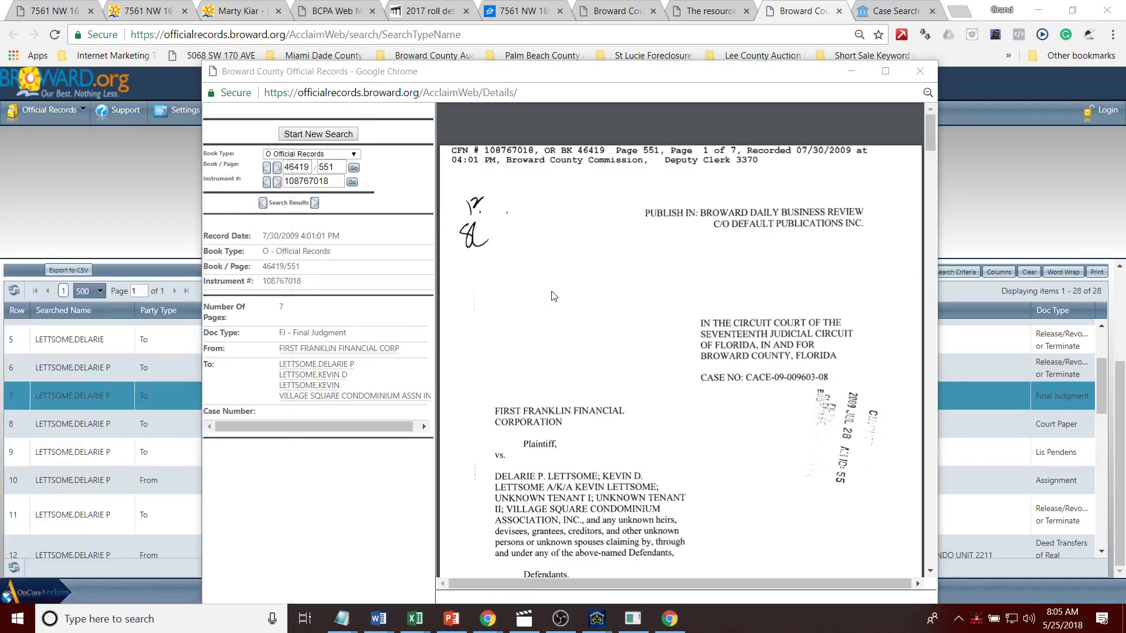
key("super+q")
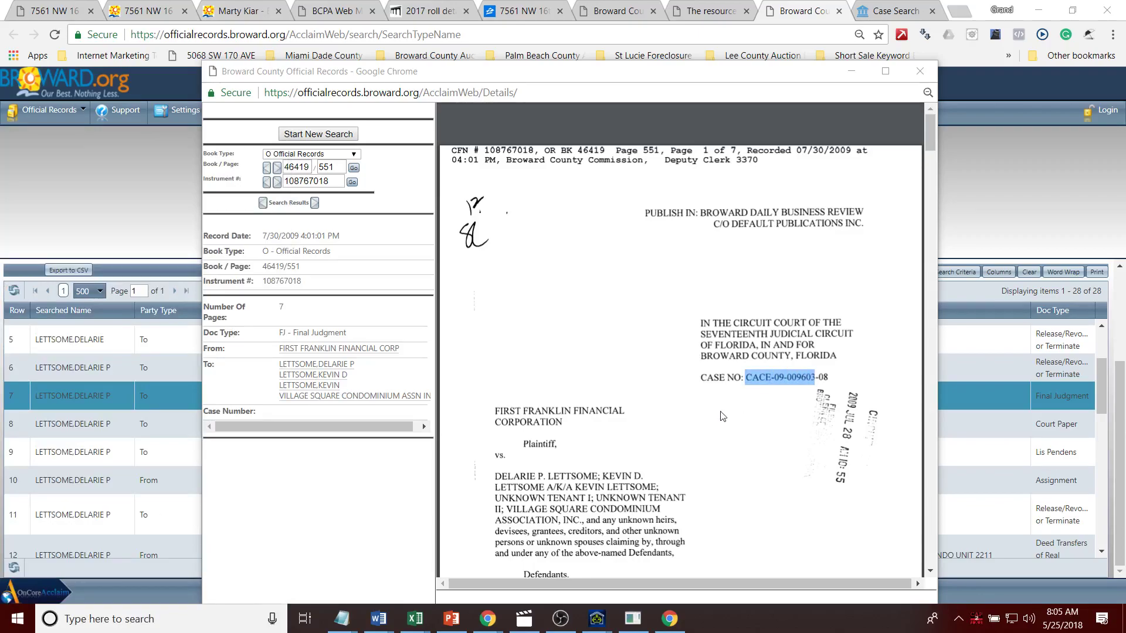
left_click(600, 402)
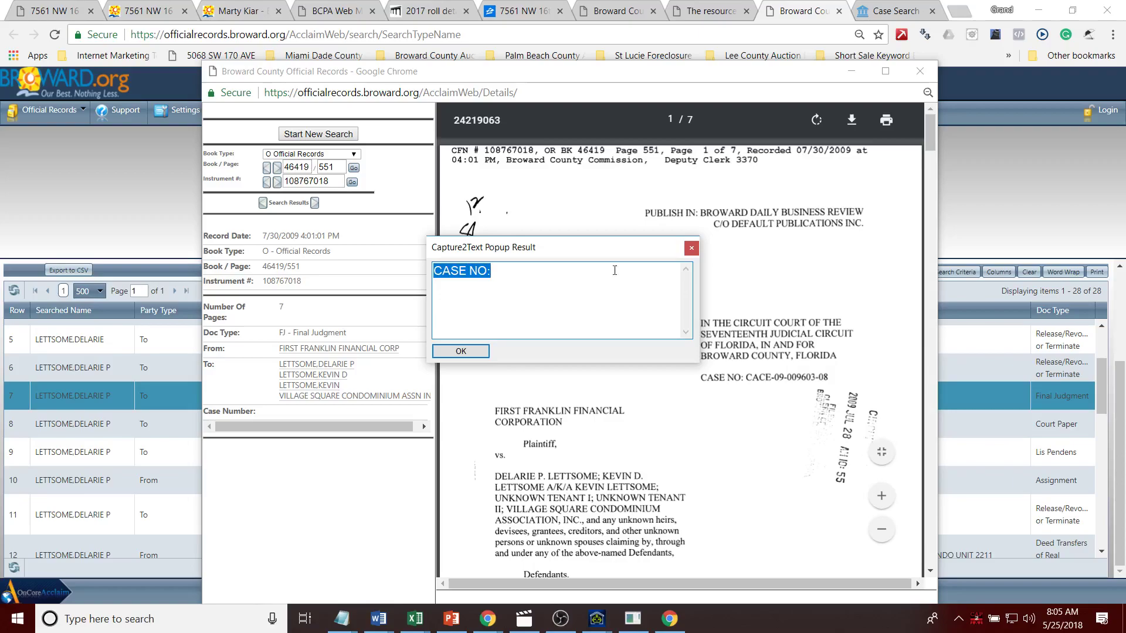
left_click(691, 248)
key("super+q")
left_click_drag(744, 364, 808, 393)
left_click_drag(551, 275, 353, 269)
key("ctrl+c")
left_click(798, 10)
left_click(874, 9)
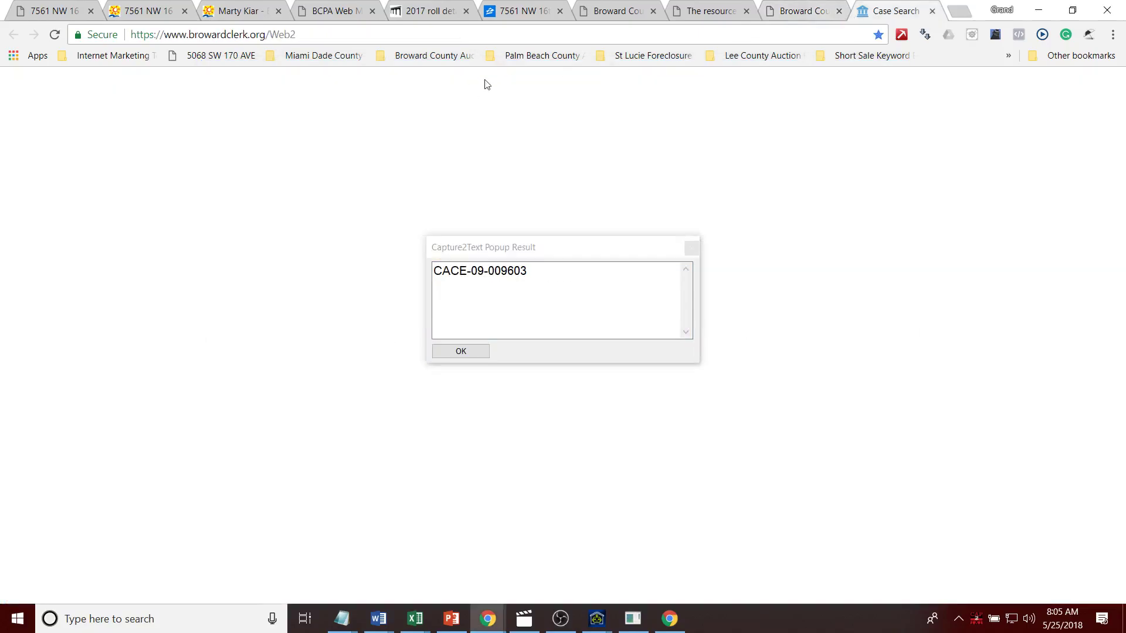
left_click(690, 248)
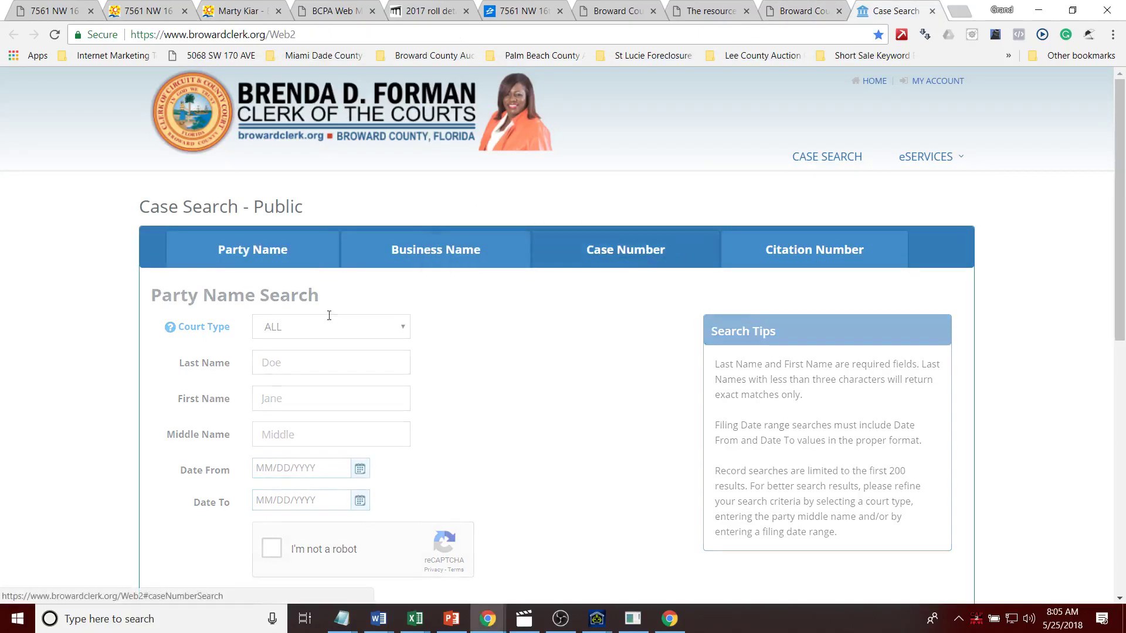
left_click(311, 326)
key("ctrl+v")
left_click(272, 391)
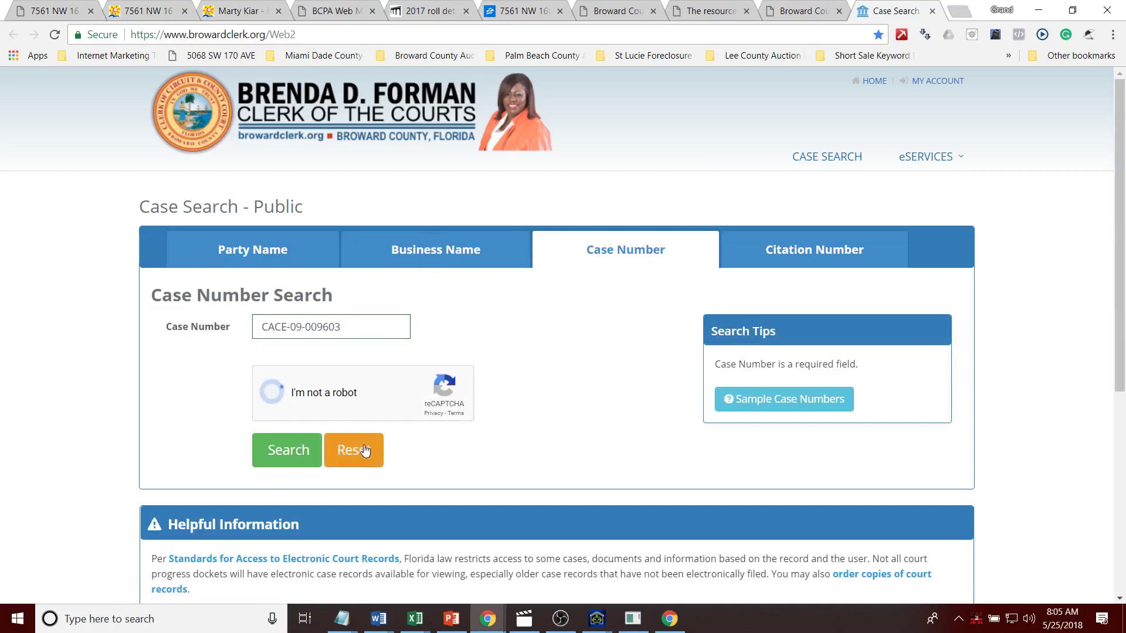
left_click(286, 450)
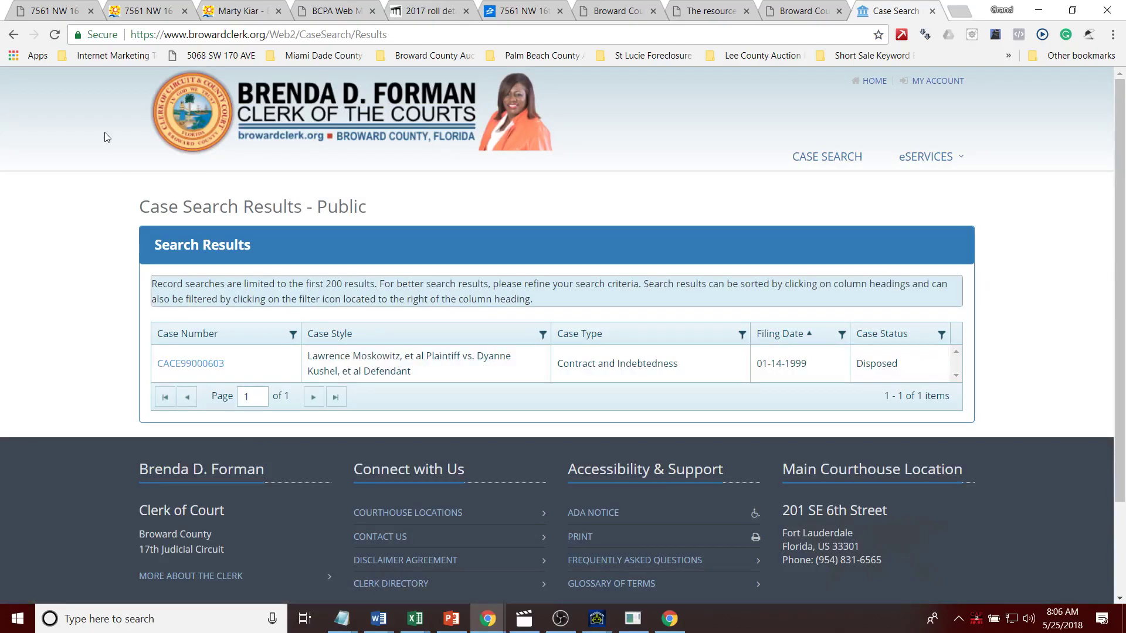
left_click(5, 36)
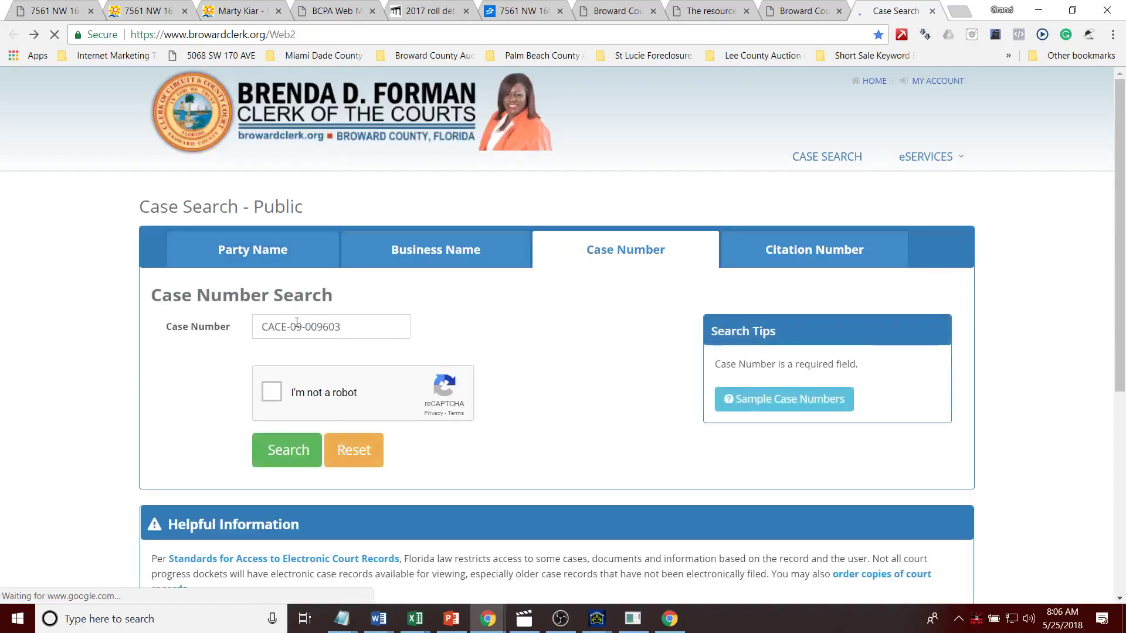
left_click(300, 327)
key("BackSpace")
key("Right")
key("Right")
key("Delete")
left_click(272, 391)
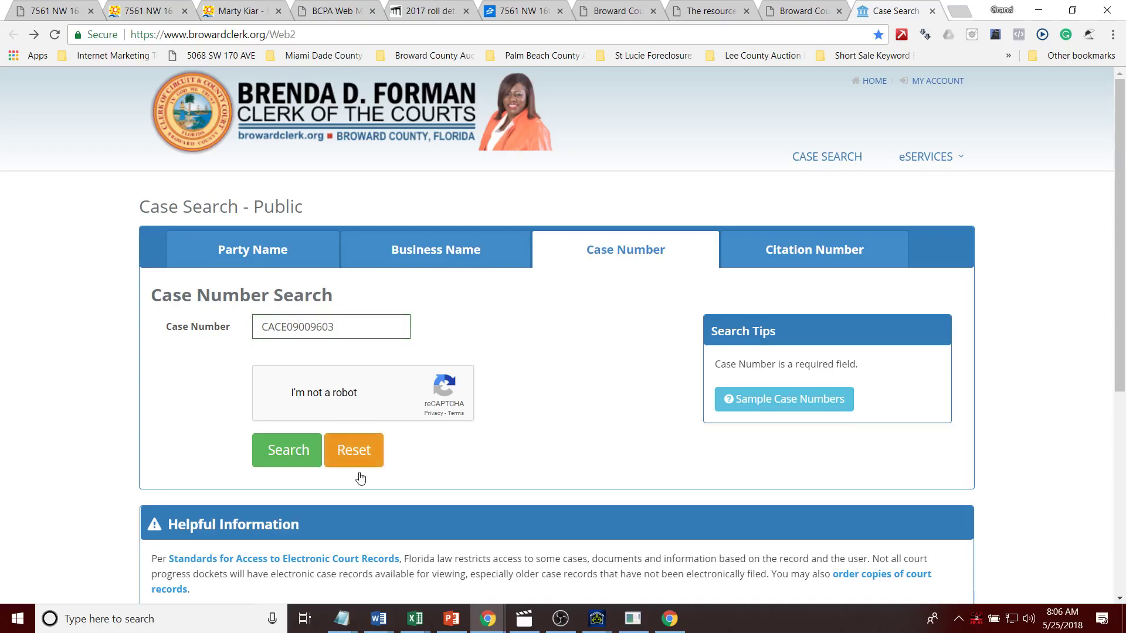
left_click(286, 452)
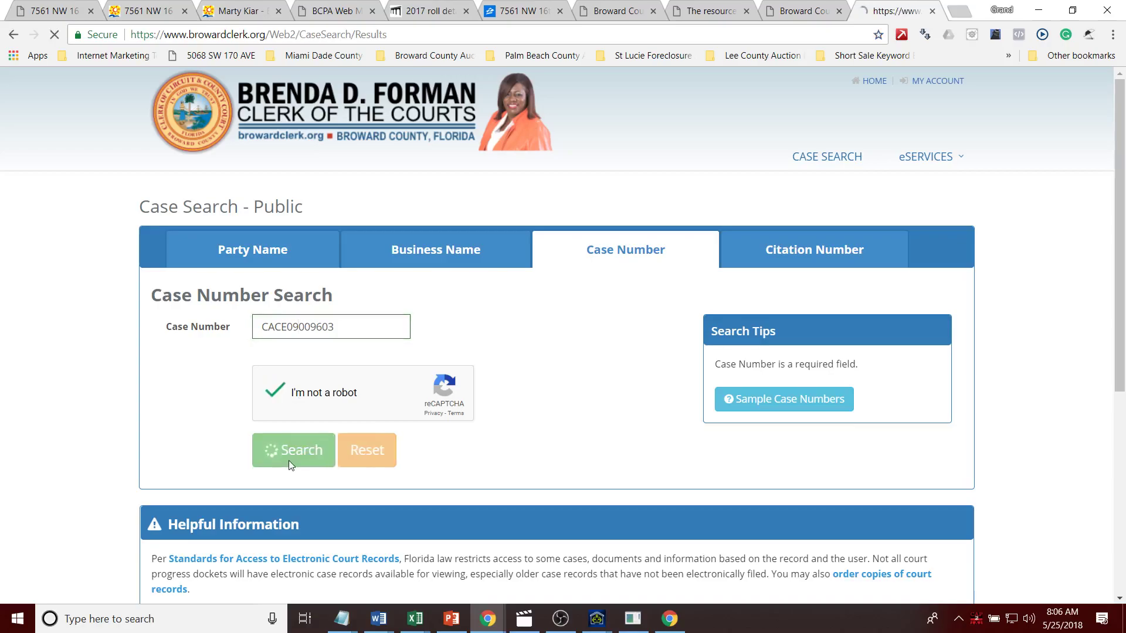
left_click(213, 365)
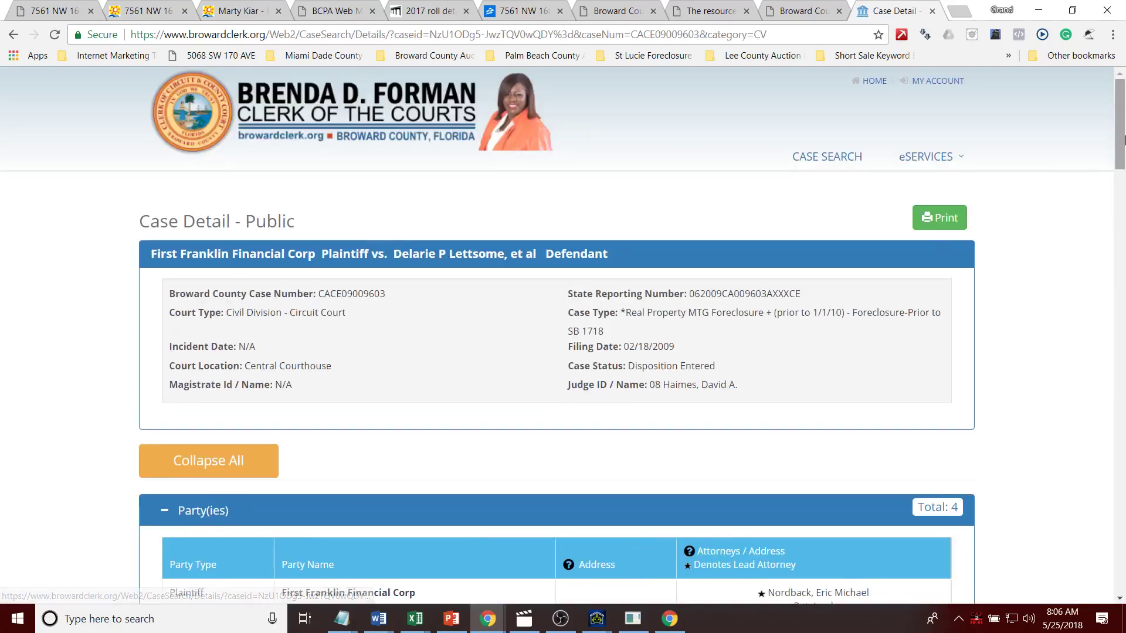
left_click_drag(1120, 141, 1124, 368)
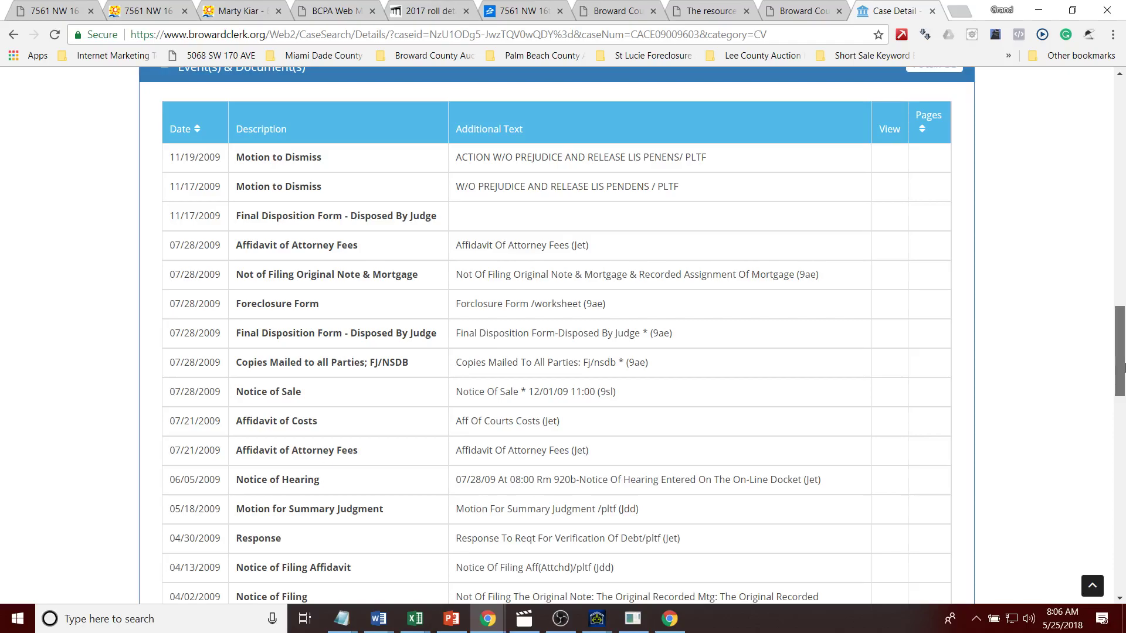
scroll(1124, 367, "up", 1)
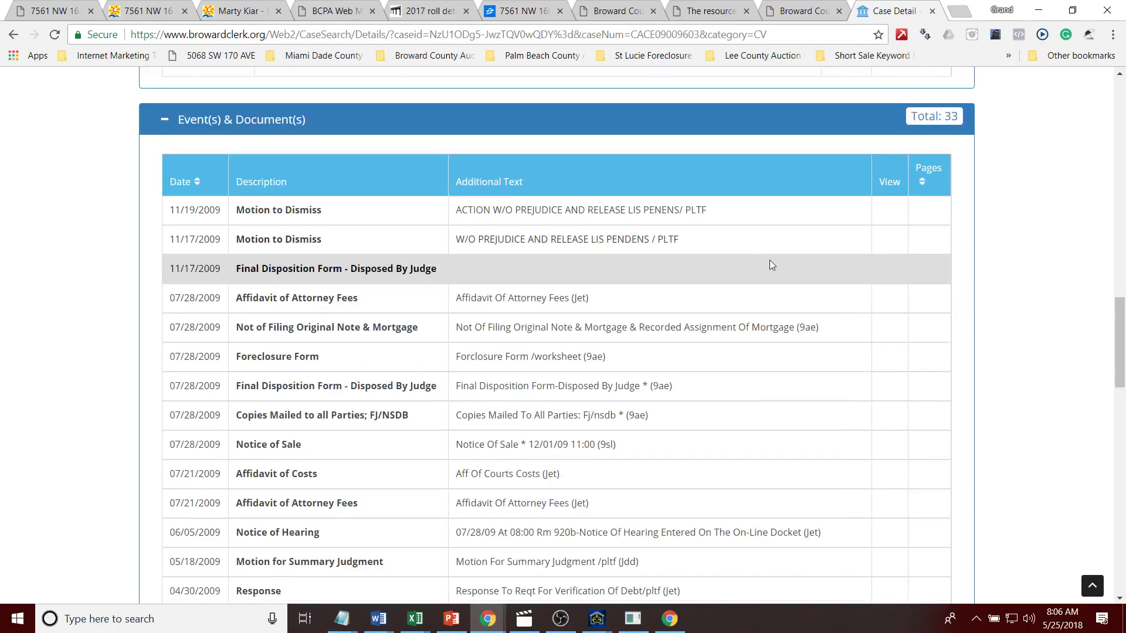
Step: Google 'without prejudice' in a new tab, then close it
left_click(957, 10)
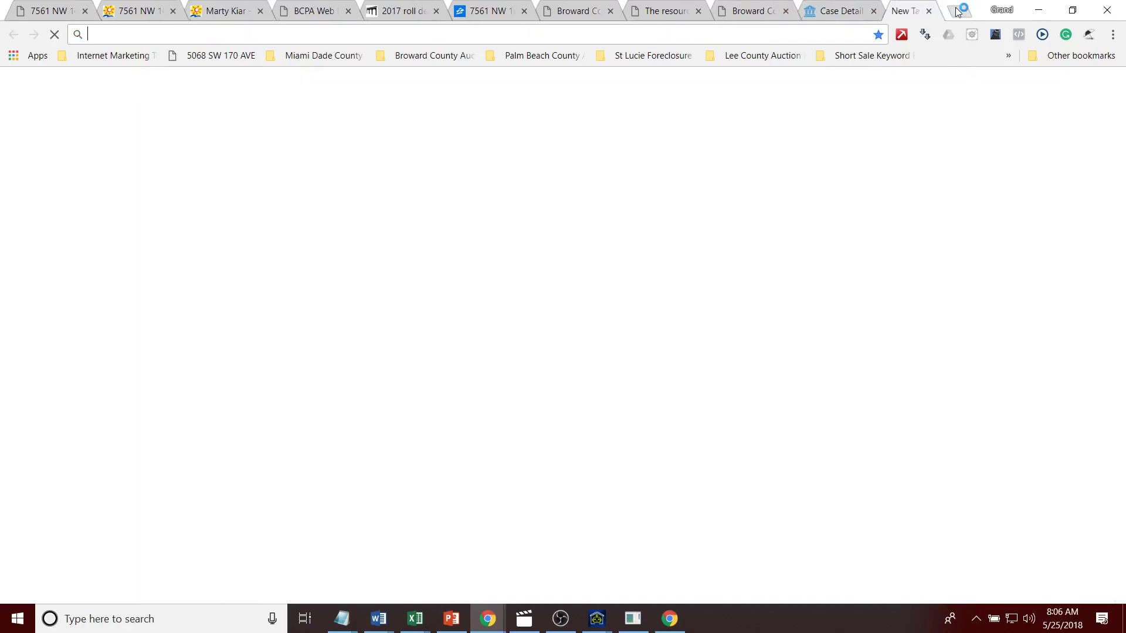
type("without prejuci")
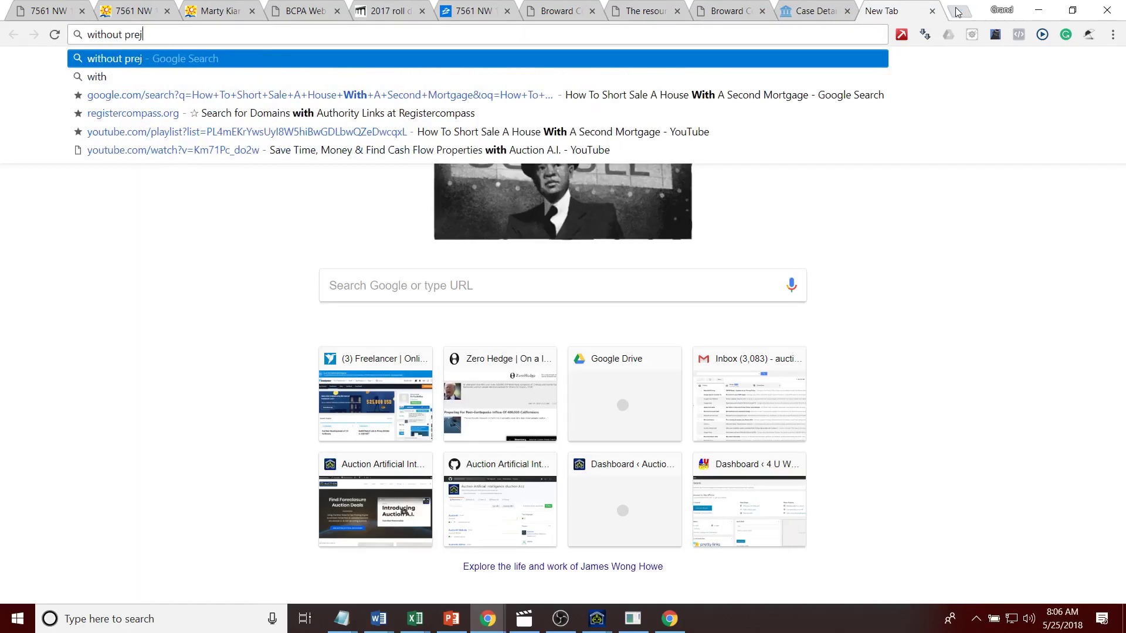
key("BackSpace")
key("BackSpace")
type("dice")
key("Return")
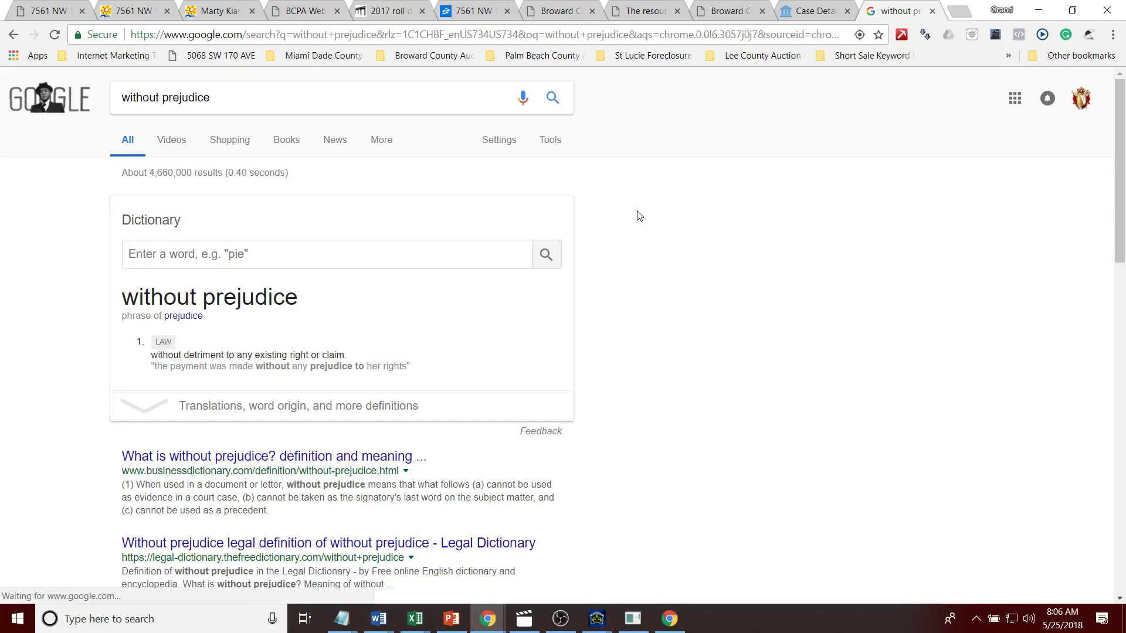
left_click(932, 11)
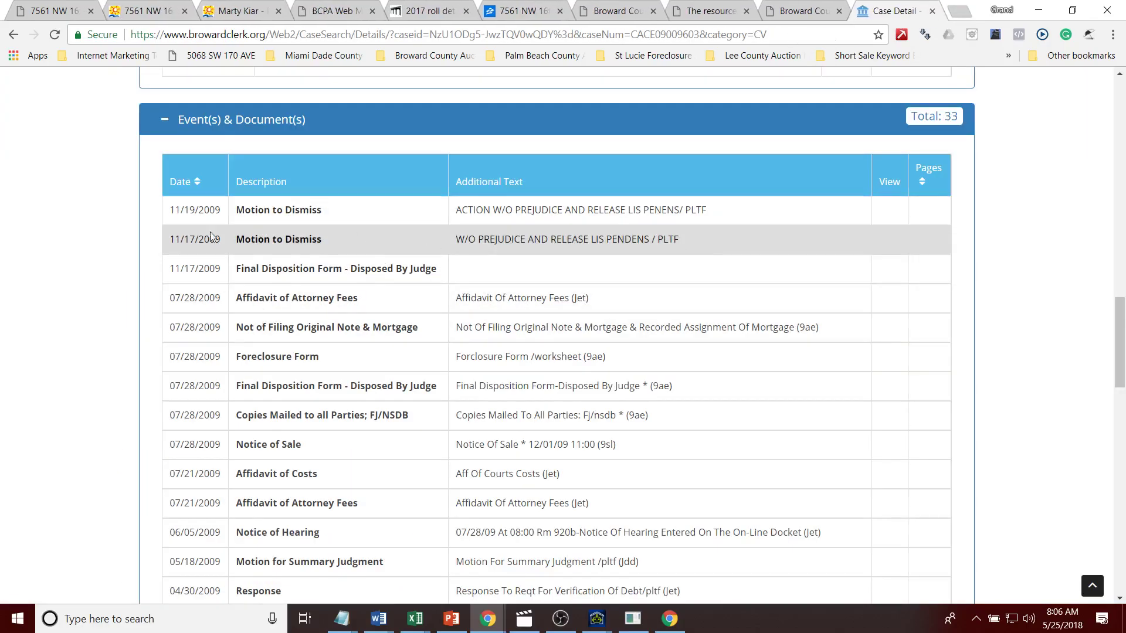
left_click_drag(1123, 351, 1122, 296)
scroll(1122, 296, "up", 2)
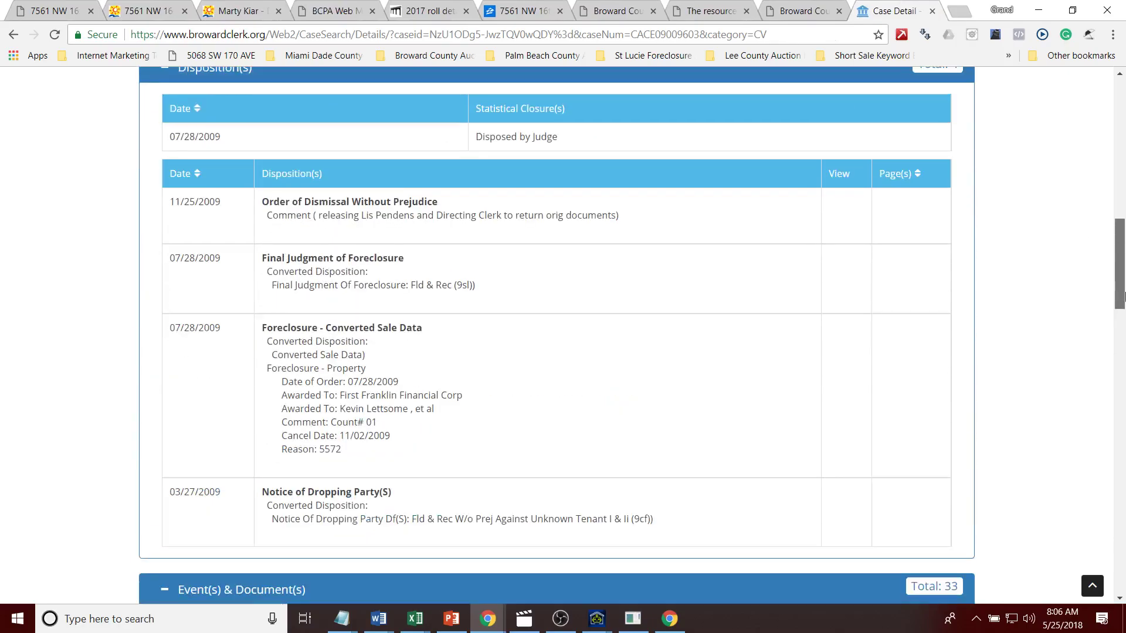
scroll(1122, 296, "up", 10)
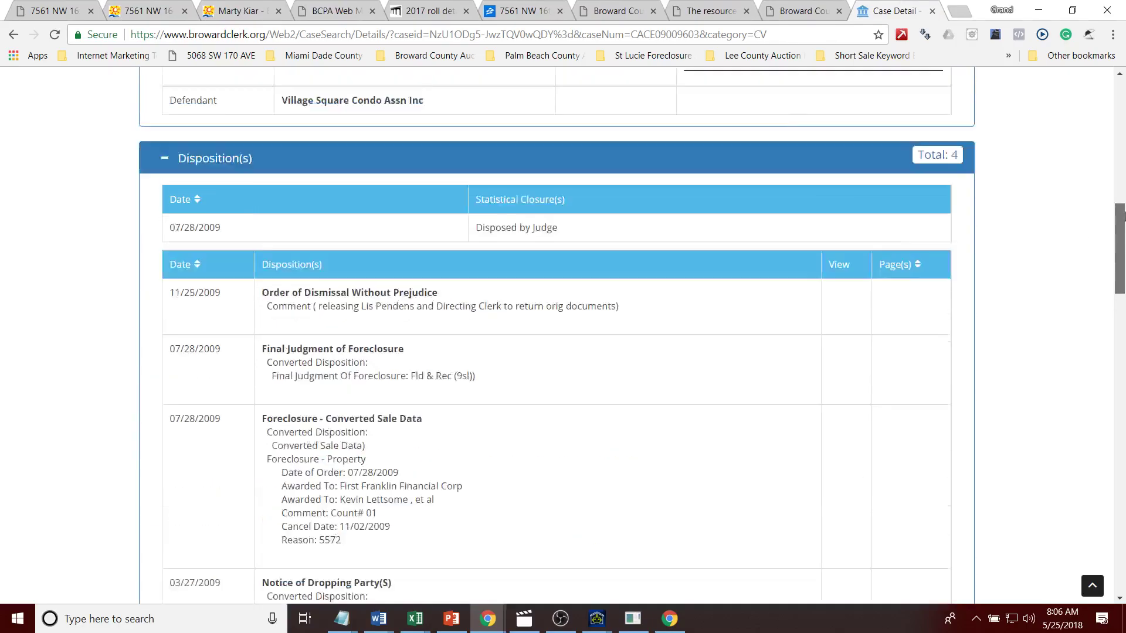
left_click(804, 11)
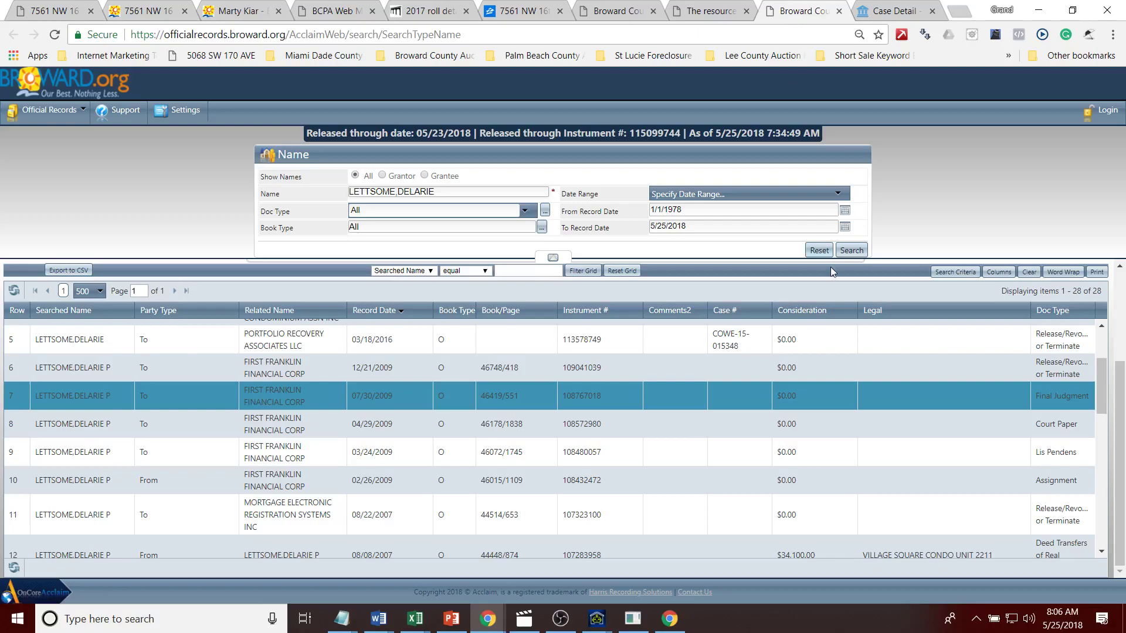
left_click_drag(755, 333, 726, 444)
double_click(727, 445)
key("ctrl+c")
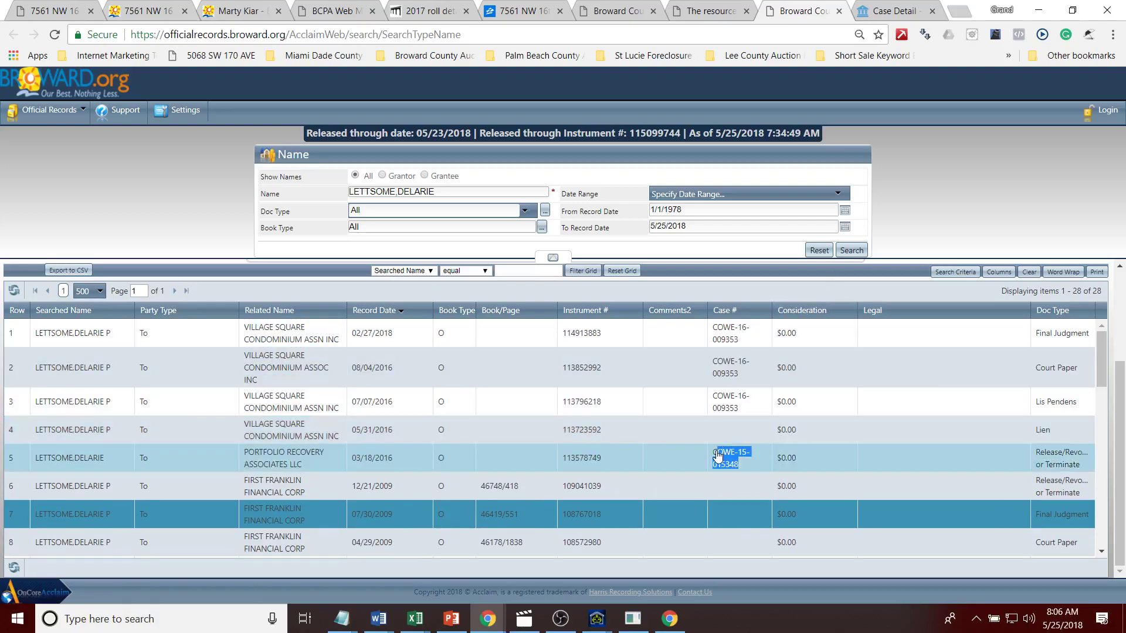
left_click(901, 12)
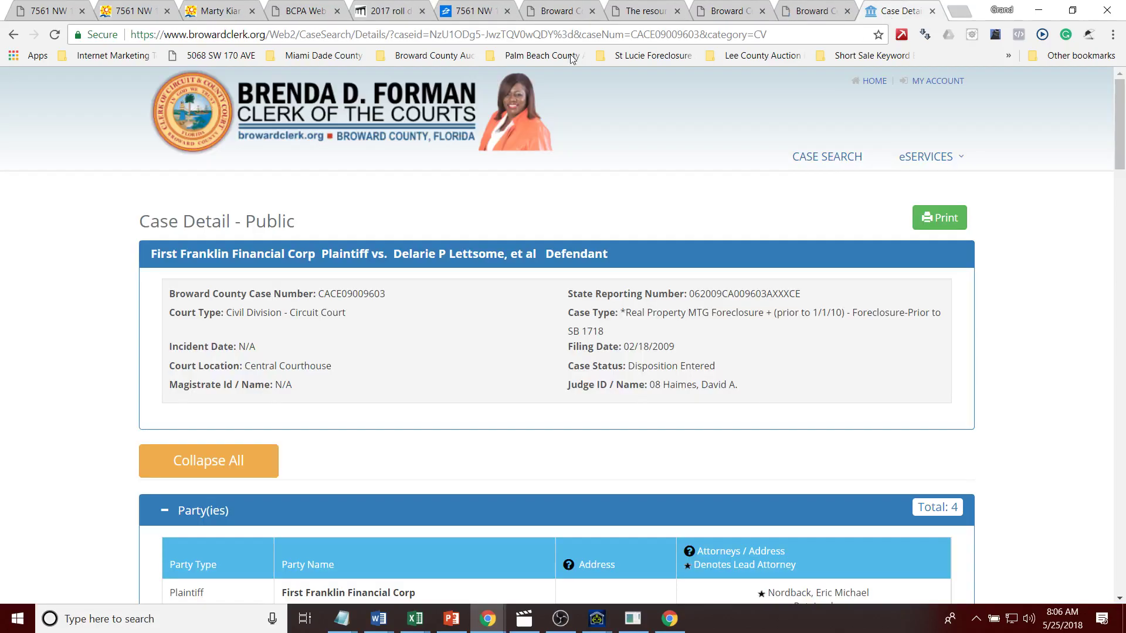
left_click(818, 154)
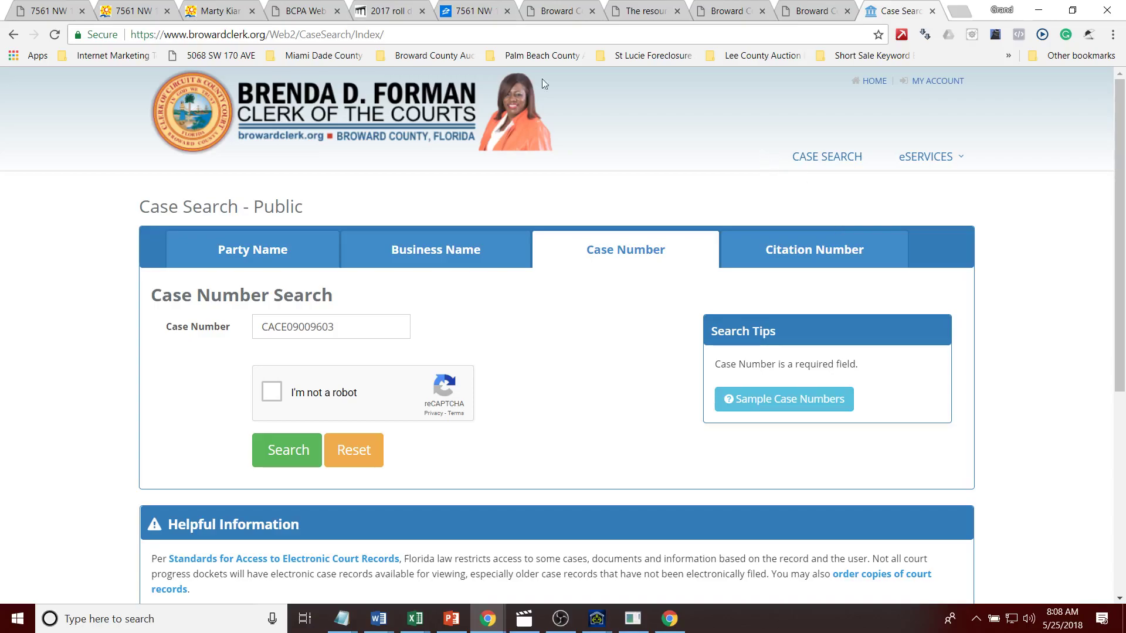
left_click(125, 17)
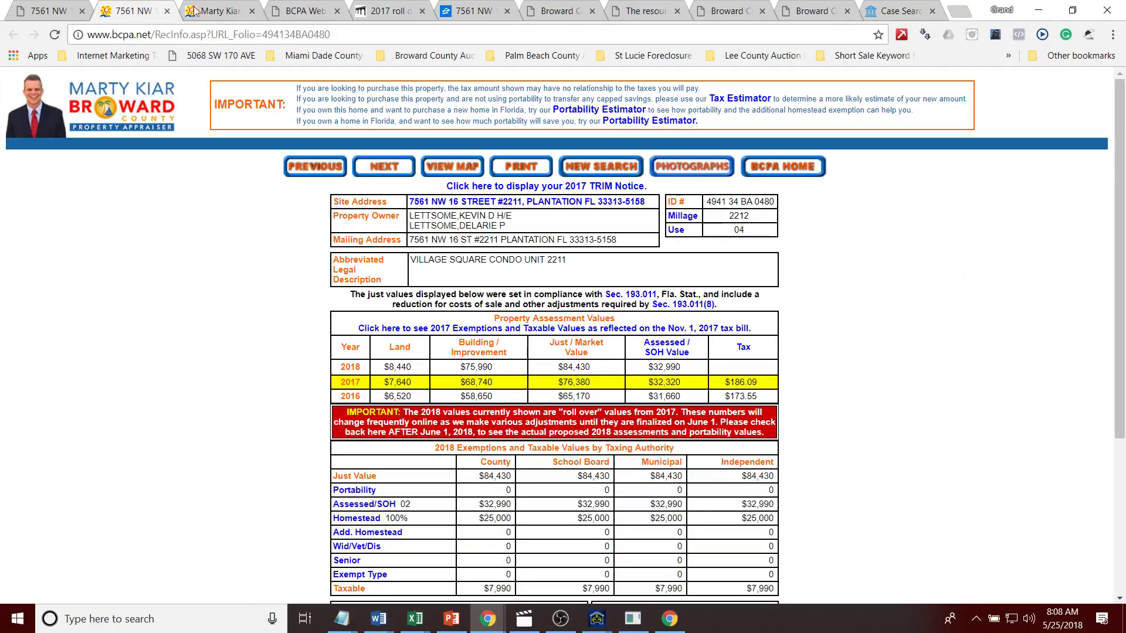
left_click(188, 13)
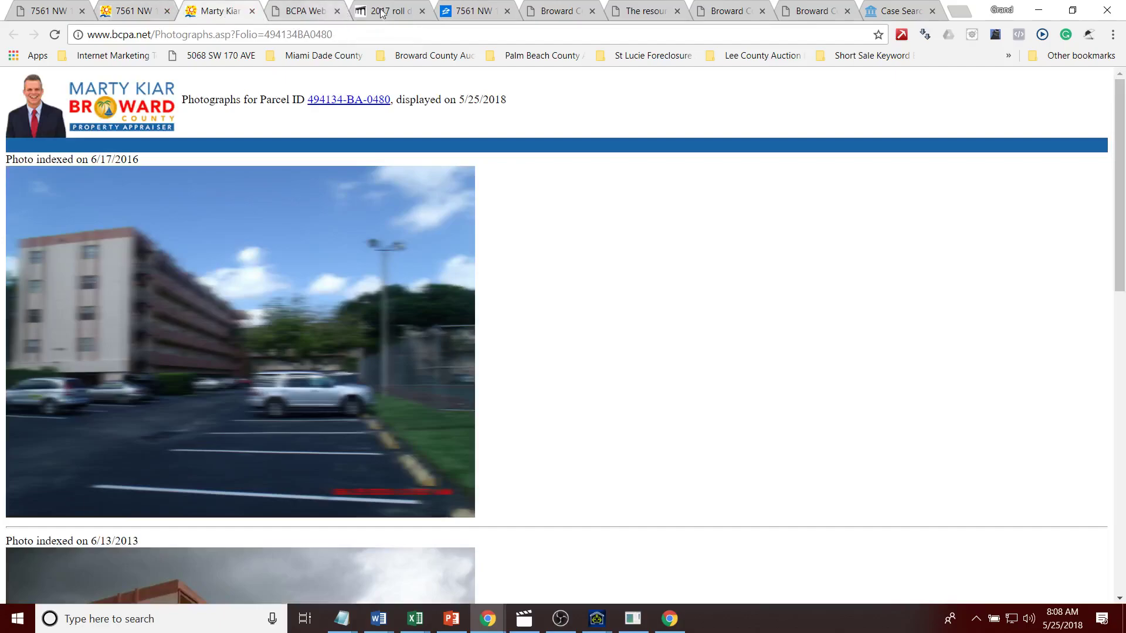
left_click(879, 7)
left_click(194, 328)
key("ctrl+v")
left_click(271, 391)
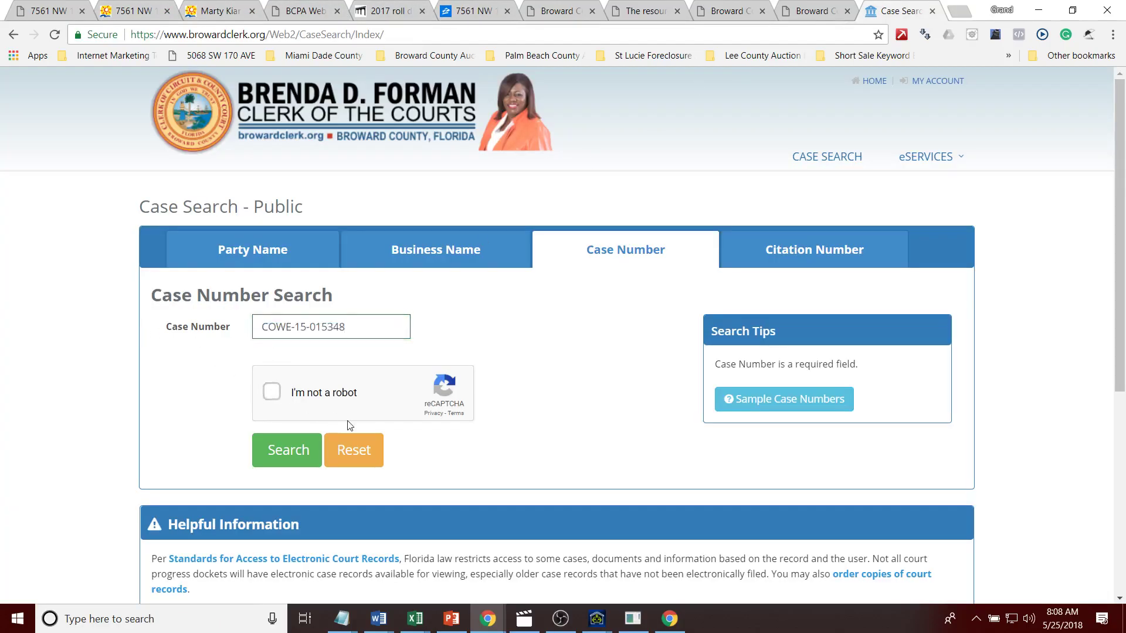
left_click(280, 459)
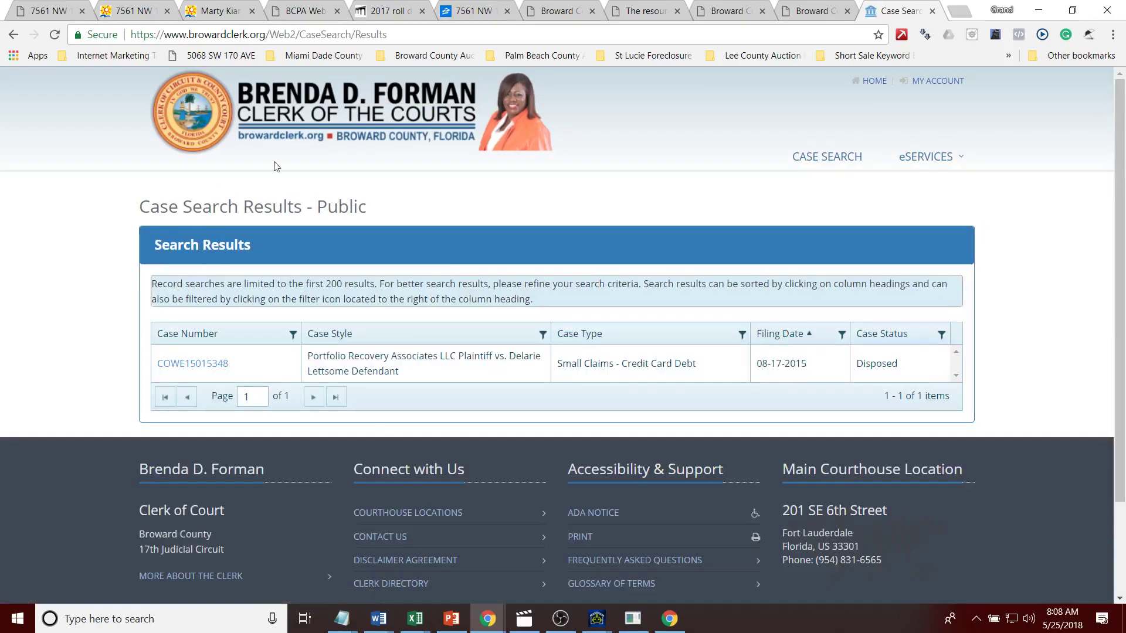
Step: Open the disposed 2015 small-claims credit card debt case details, then go back to Case Search
left_click(458, 8)
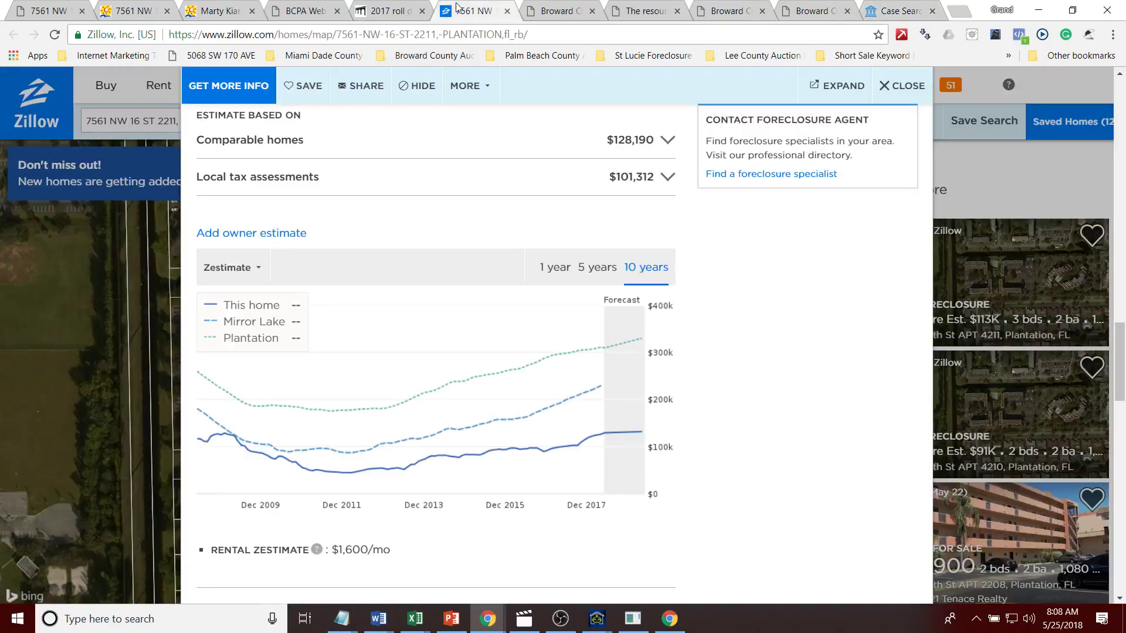
left_click_drag(1119, 345, 1123, 58)
scroll(1096, 315, "down", 20)
scroll(1096, 315, "up", 6)
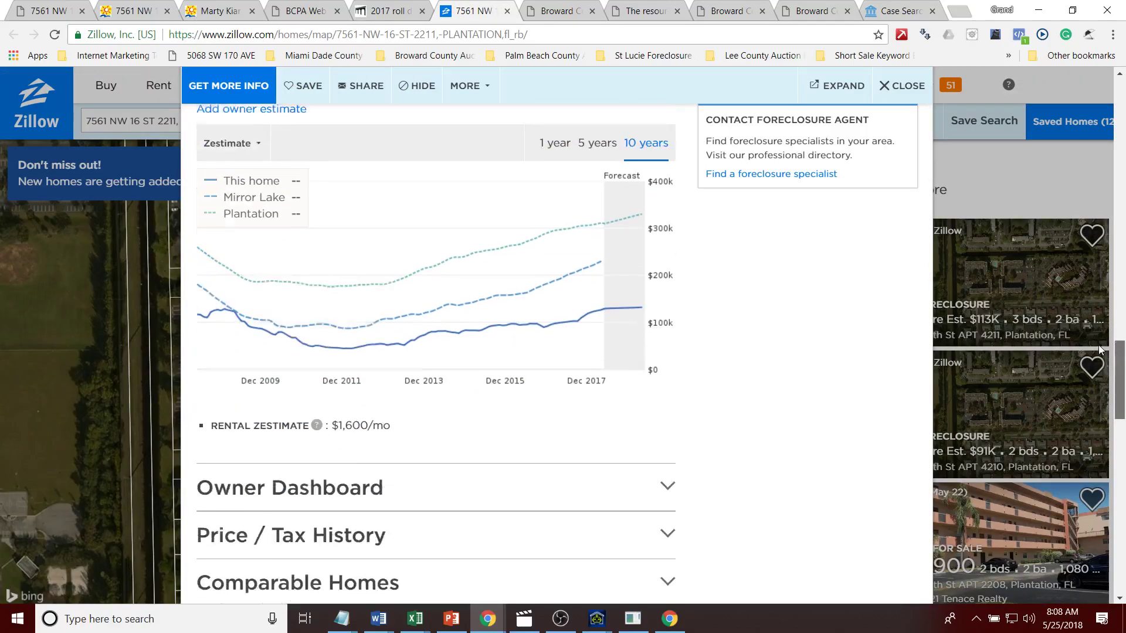
scroll(1096, 305, "up", 3)
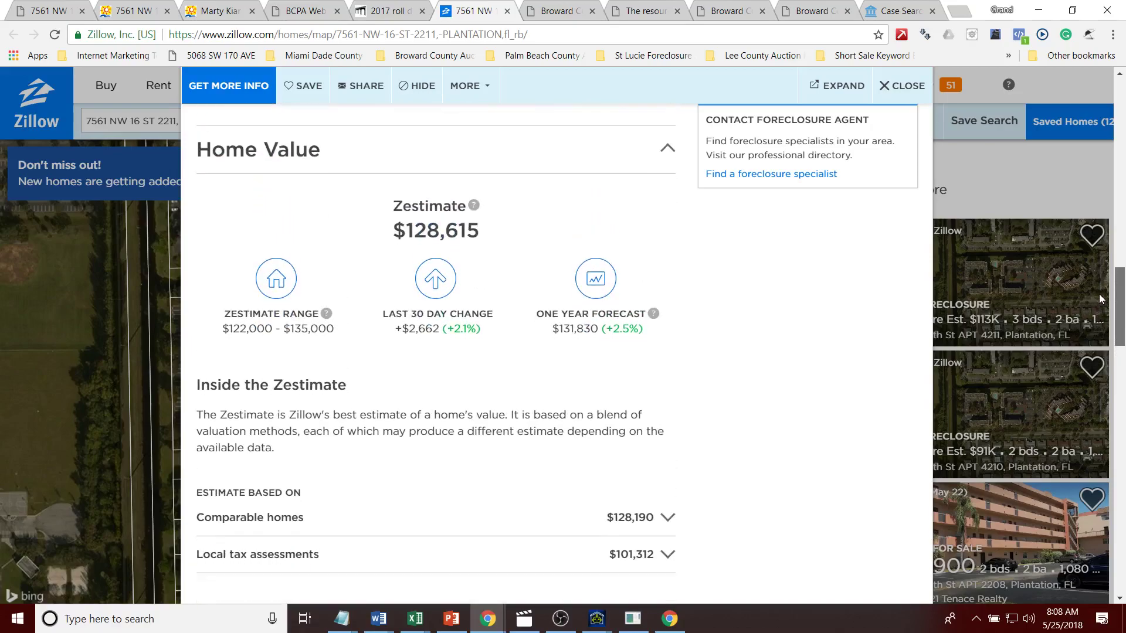
left_click(879, 10)
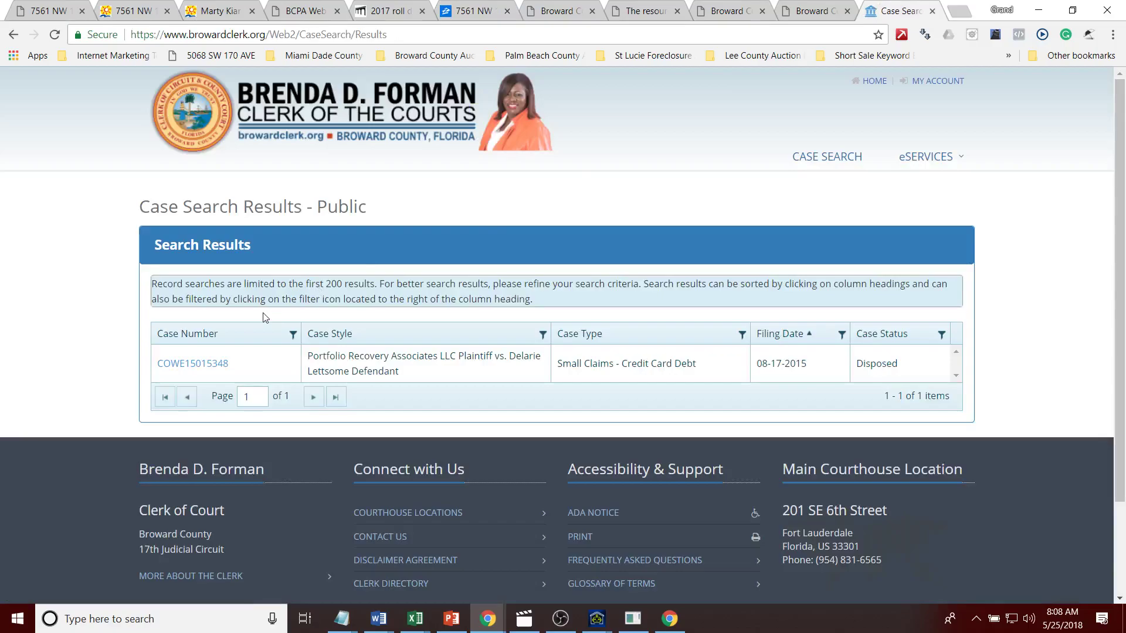
left_click(191, 364)
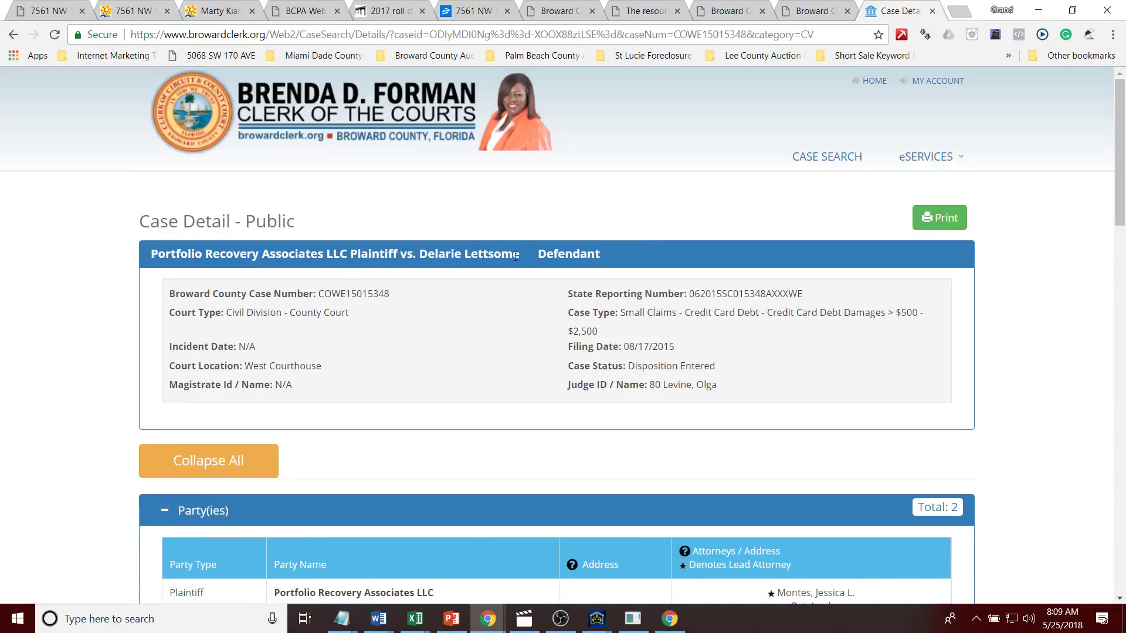
left_click(835, 156)
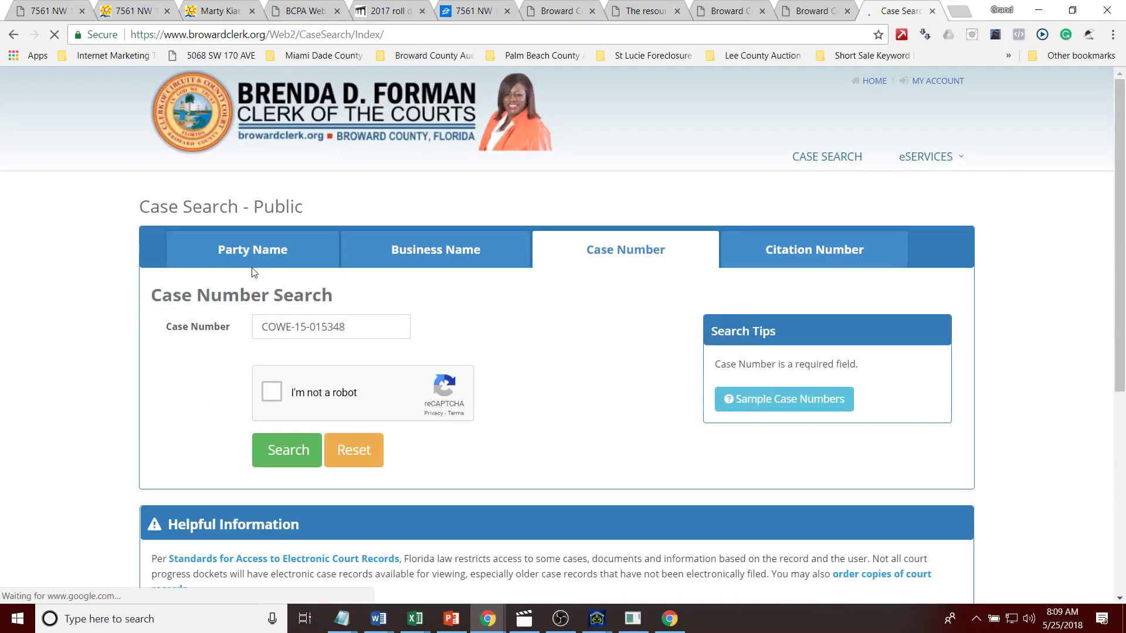
Step: Enter the homeowner's last and first names in the Party Name search
left_click(258, 265)
left_click(276, 366)
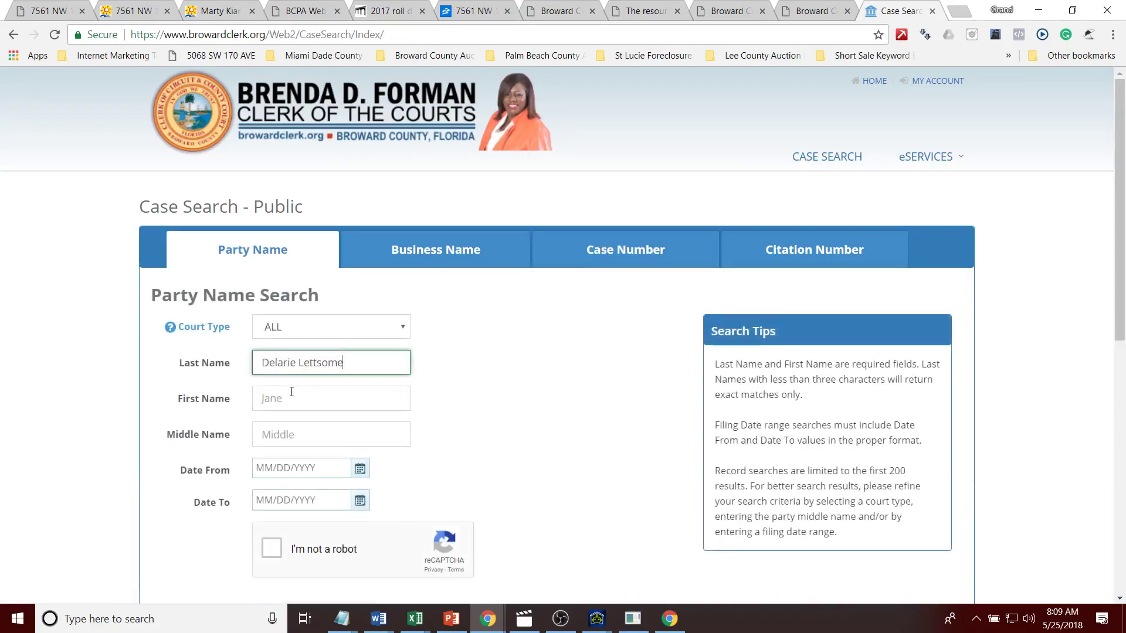
left_click_drag(301, 364, 244, 367)
key("ctrl+x")
left_click(284, 404)
key("ctrl+v")
Step: Run the party search and sort the 5 owner cases by filing date, newest first
left_click(271, 549)
left_click_drag(1123, 341, 1122, 385)
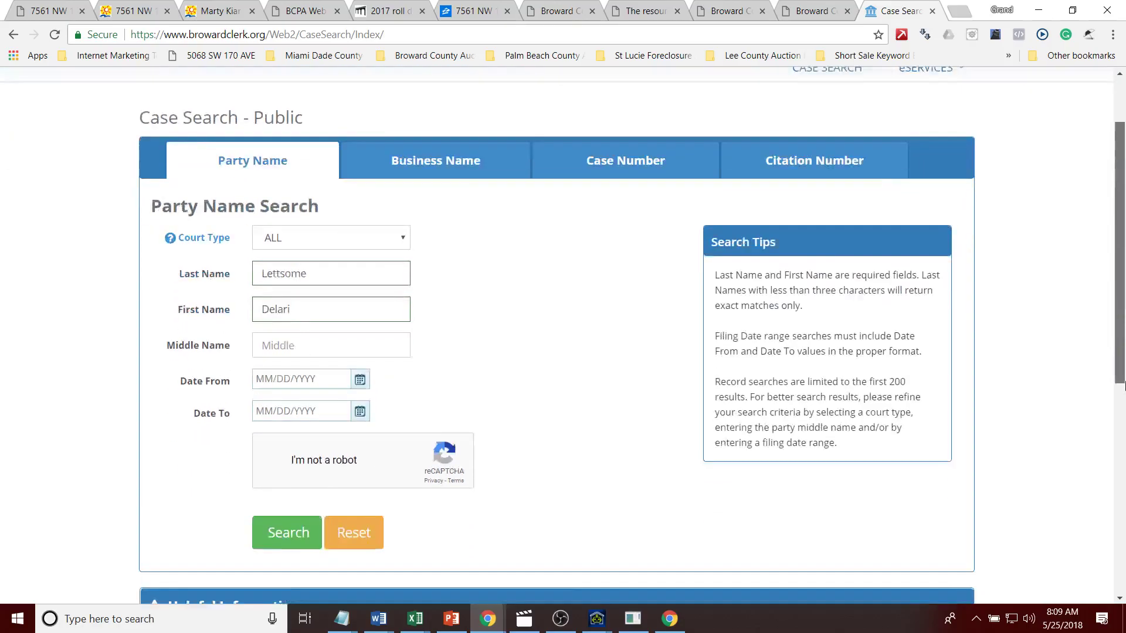
scroll(372, 376, "down", 2)
left_click(287, 386)
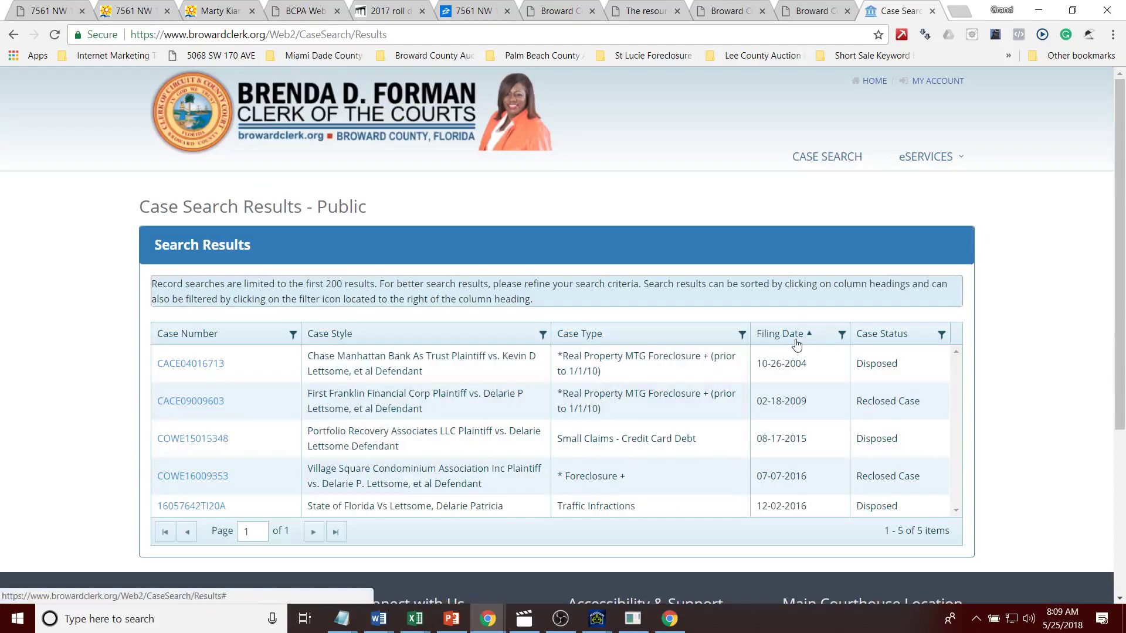
left_click(796, 342)
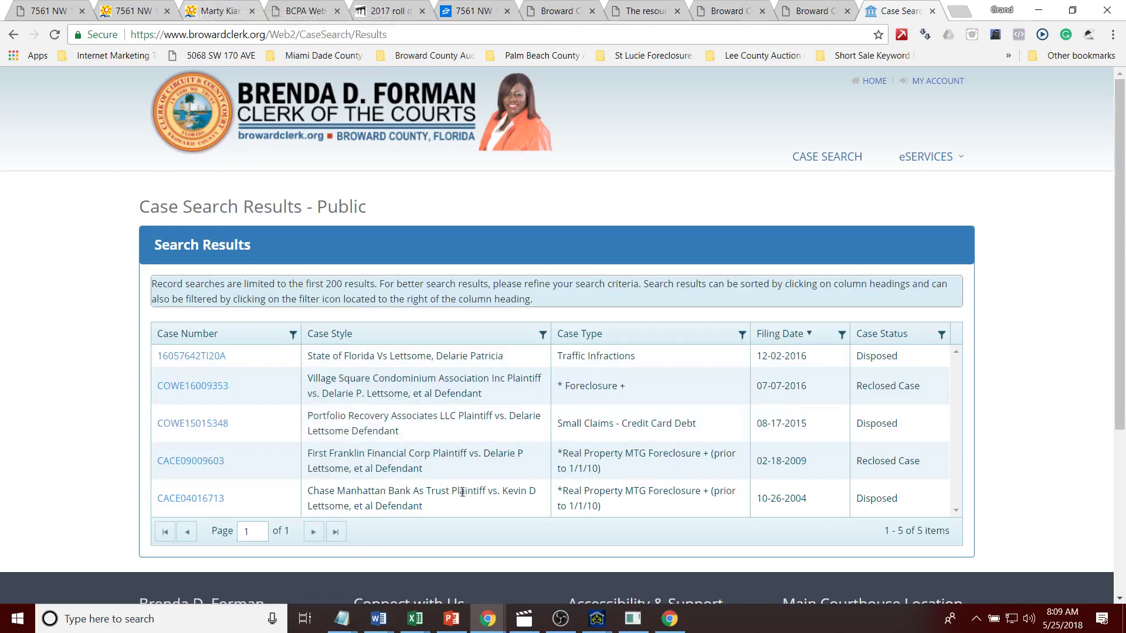
left_click_drag(306, 452, 428, 459)
Step: Google First Franklin Financial Corp, check 1ffc.com, then highlight Wikipedia's Chapter 11 bankruptcy sentence
right_click(429, 459)
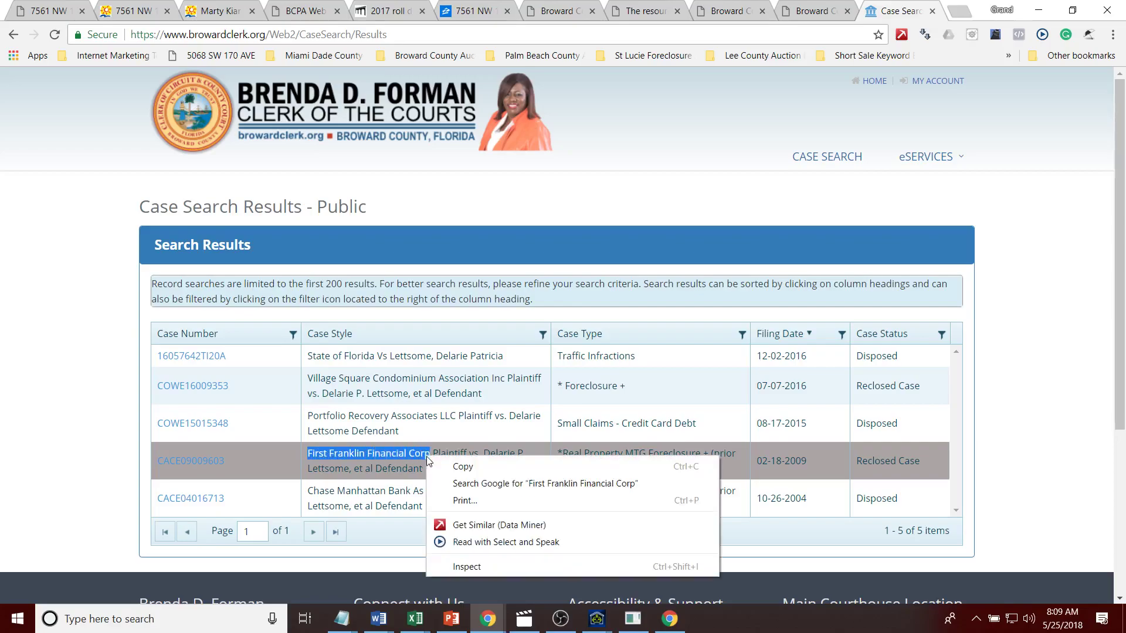
left_click(464, 480)
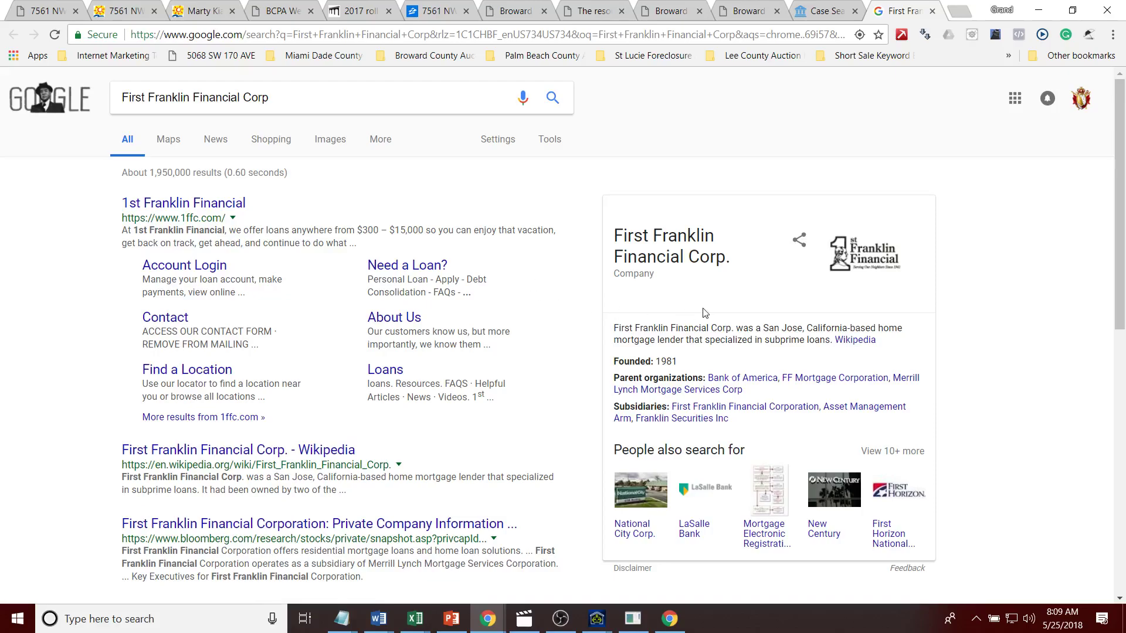
left_click(238, 205)
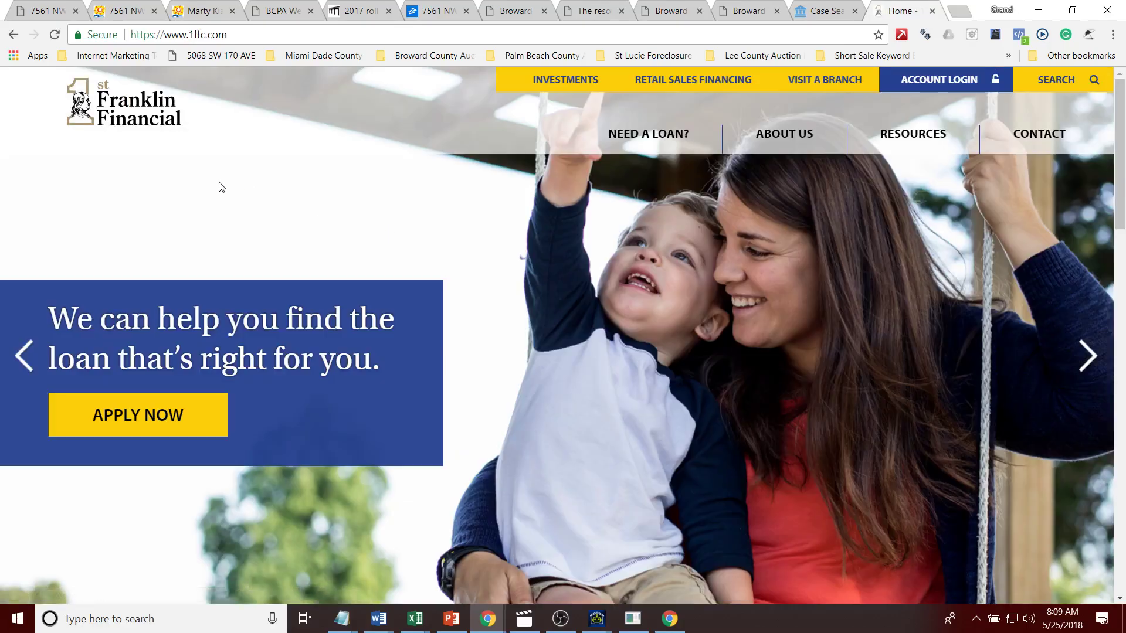
left_click(13, 34)
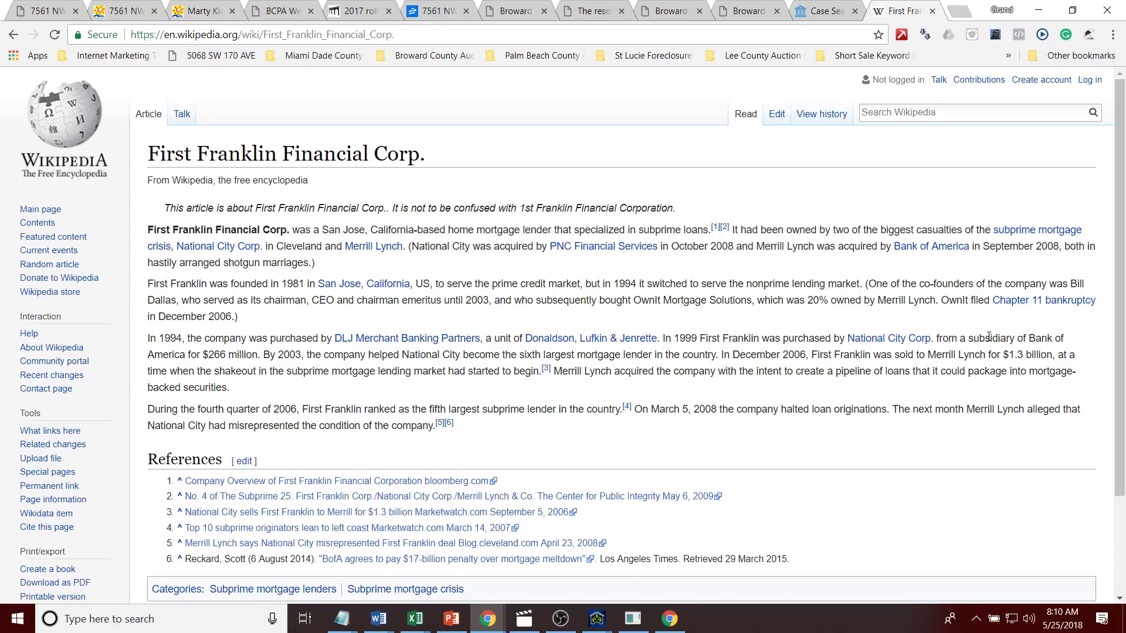
left_click_drag(941, 300, 959, 318)
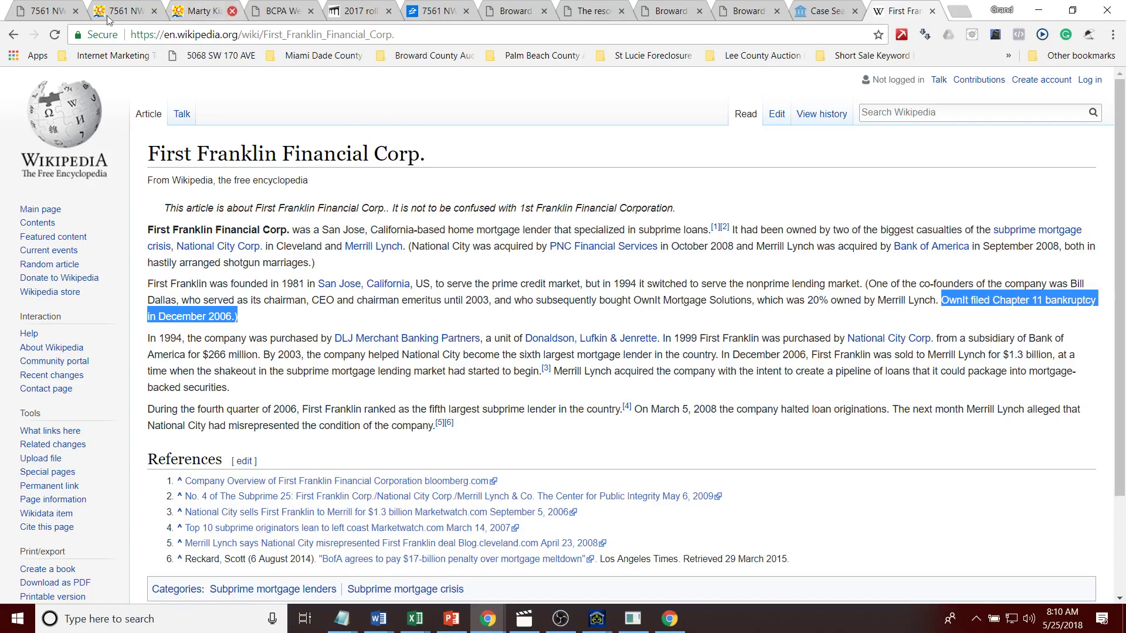
Step: Revisit the Auction AI, appraiser record, parcel photos, web map and Zillow pages for the property
left_click(38, 20)
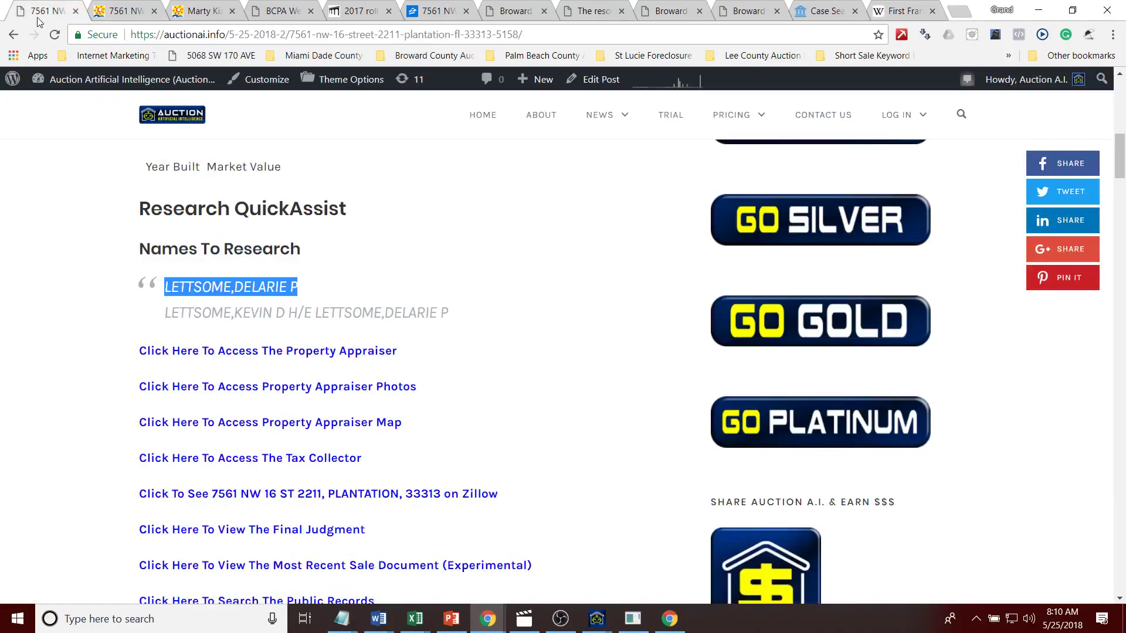
left_click(128, 11)
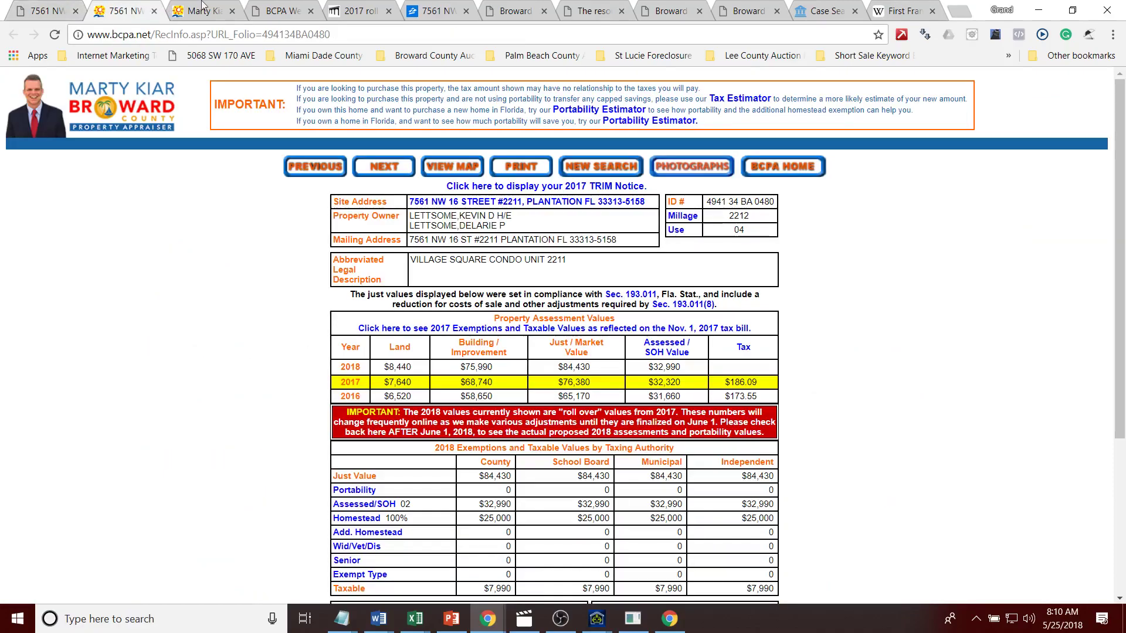
left_click(213, 9)
left_click(267, 15)
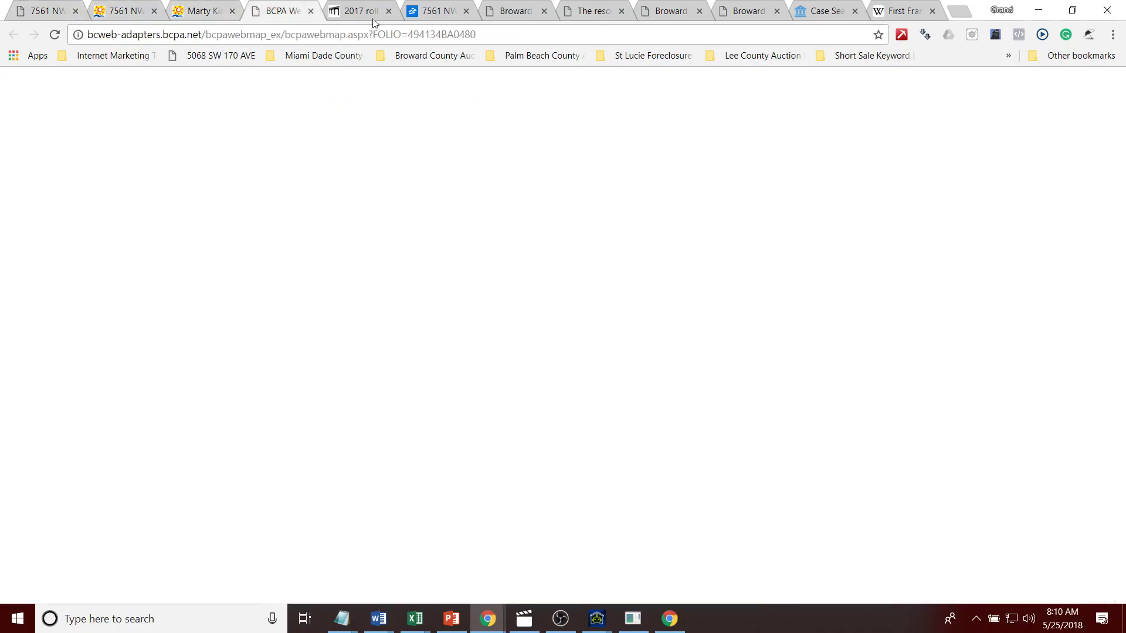
left_click(414, 20)
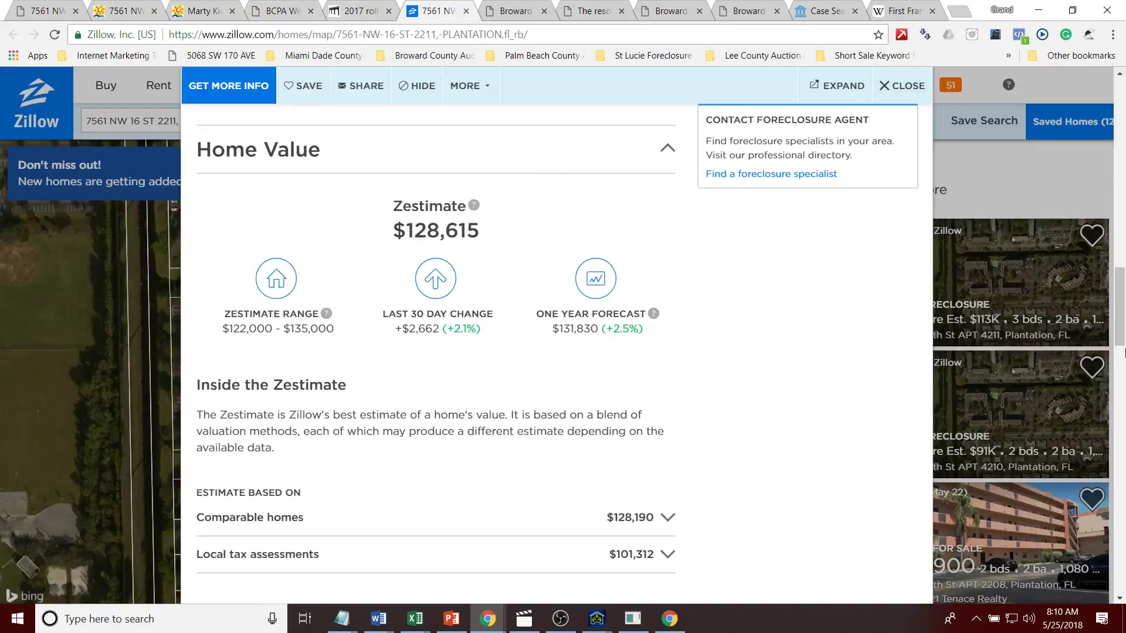
scroll(1124, 352, "down", 8)
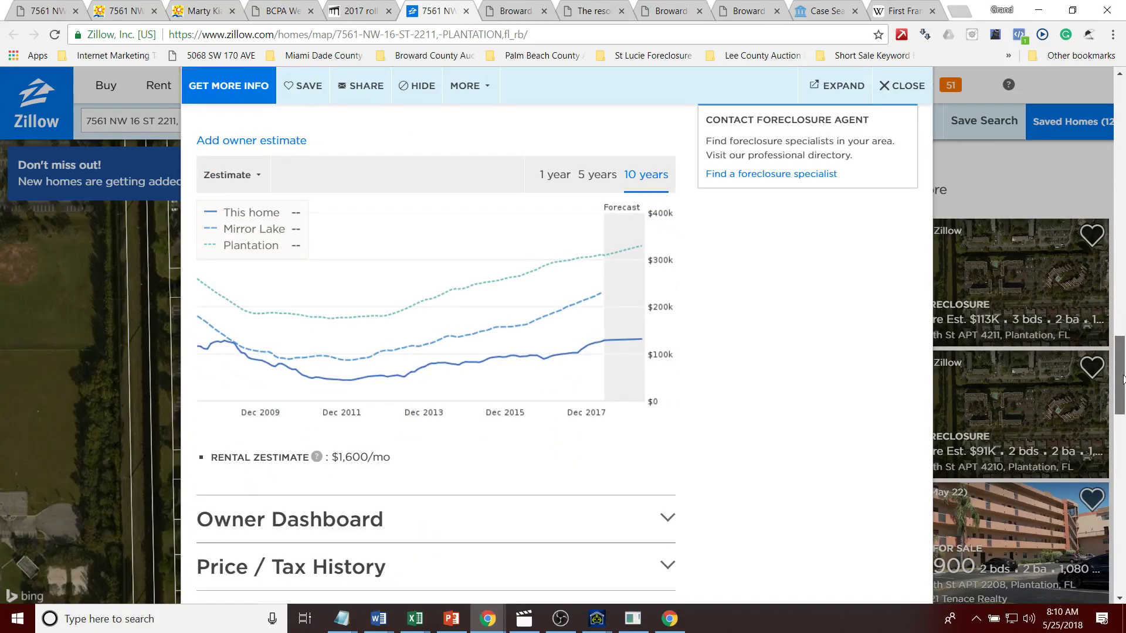
left_click_drag(1124, 379, 1100, 153)
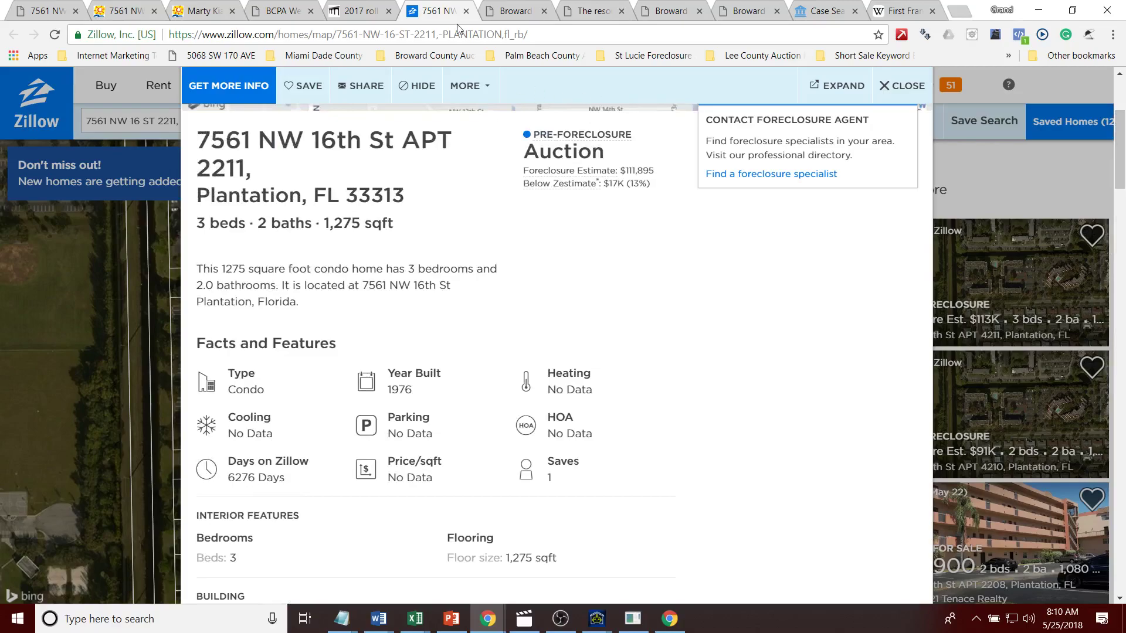
Step: Return to the appraiser record, select the first owner's name and view the 1990–2007 sales history
left_click(362, 11)
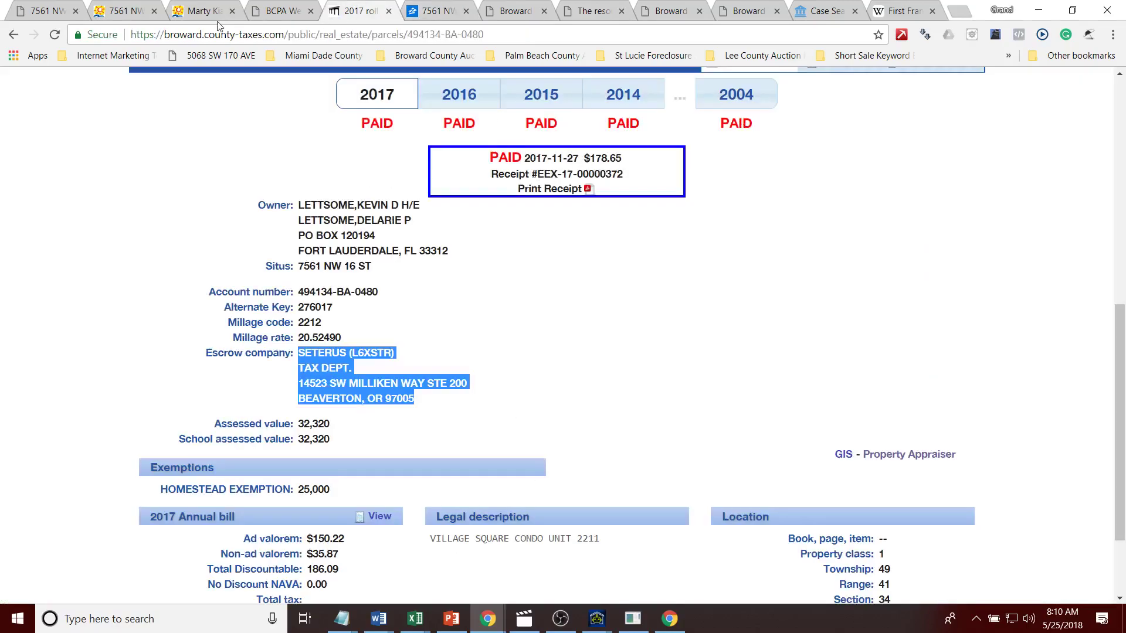
left_click(202, 12)
left_click(267, 13)
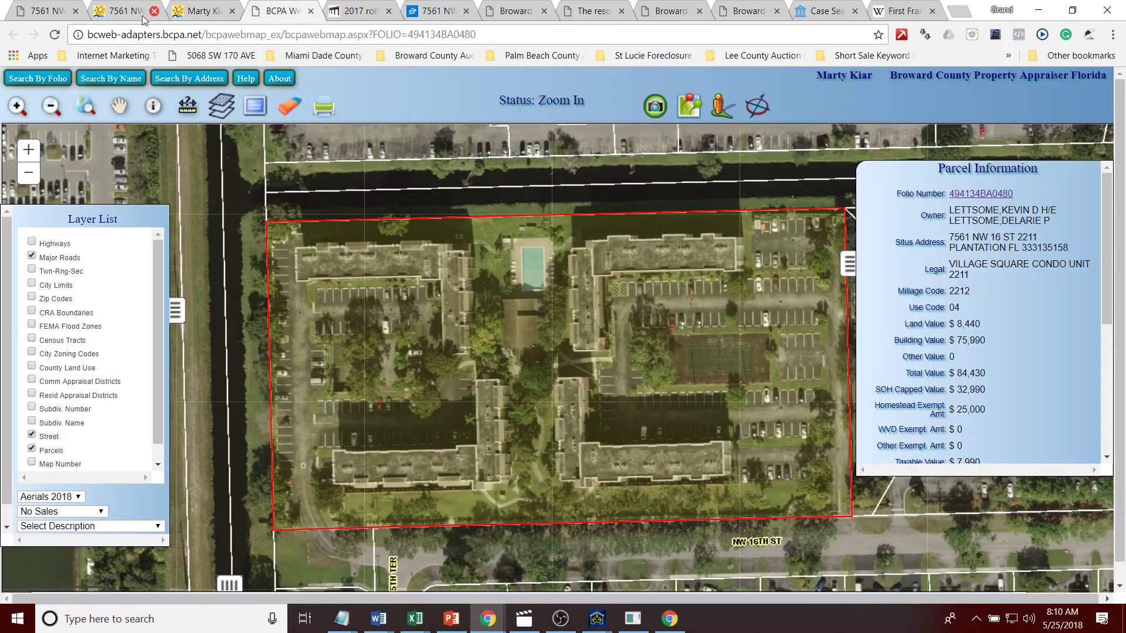
left_click(147, 13)
left_click_drag(526, 228, 402, 218)
left_click(435, 218)
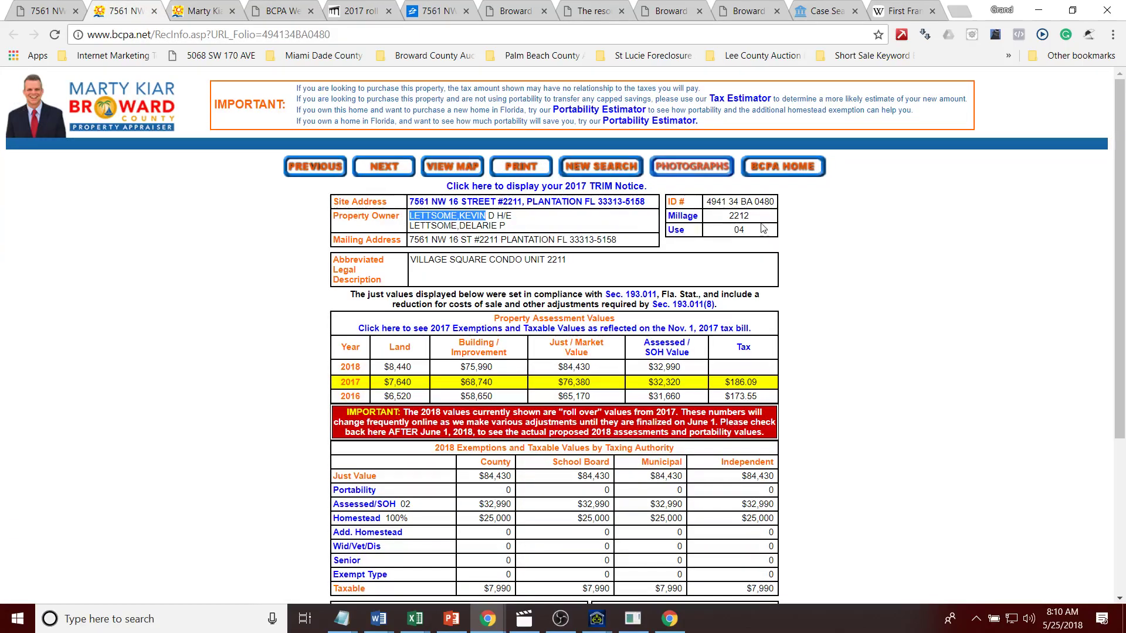
scroll(764, 229, "down", 4)
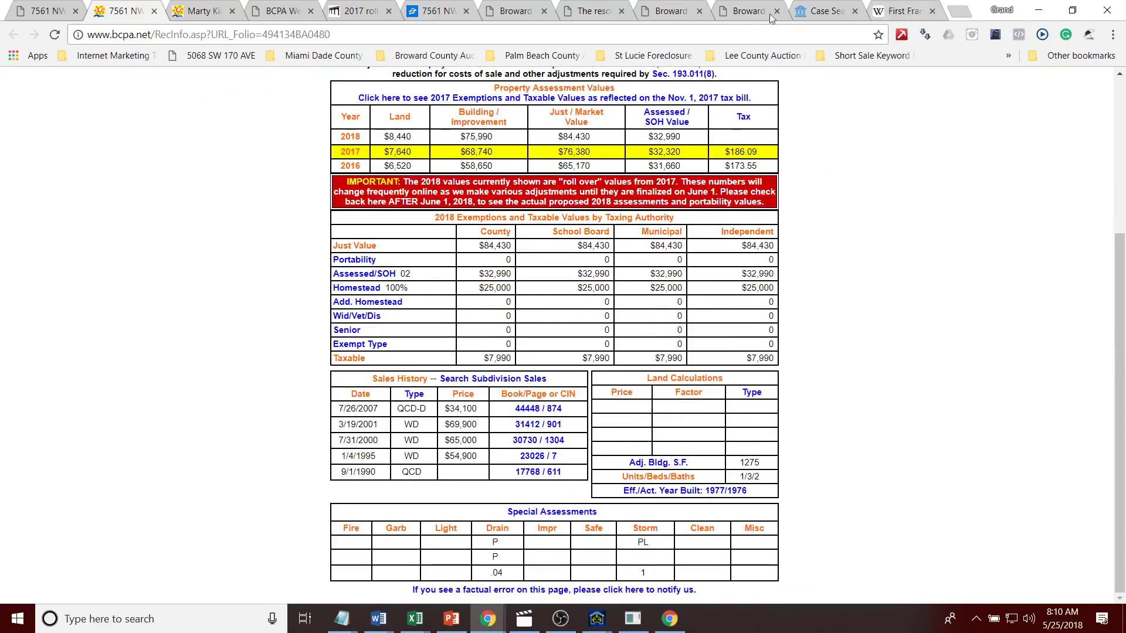
left_click(746, 13)
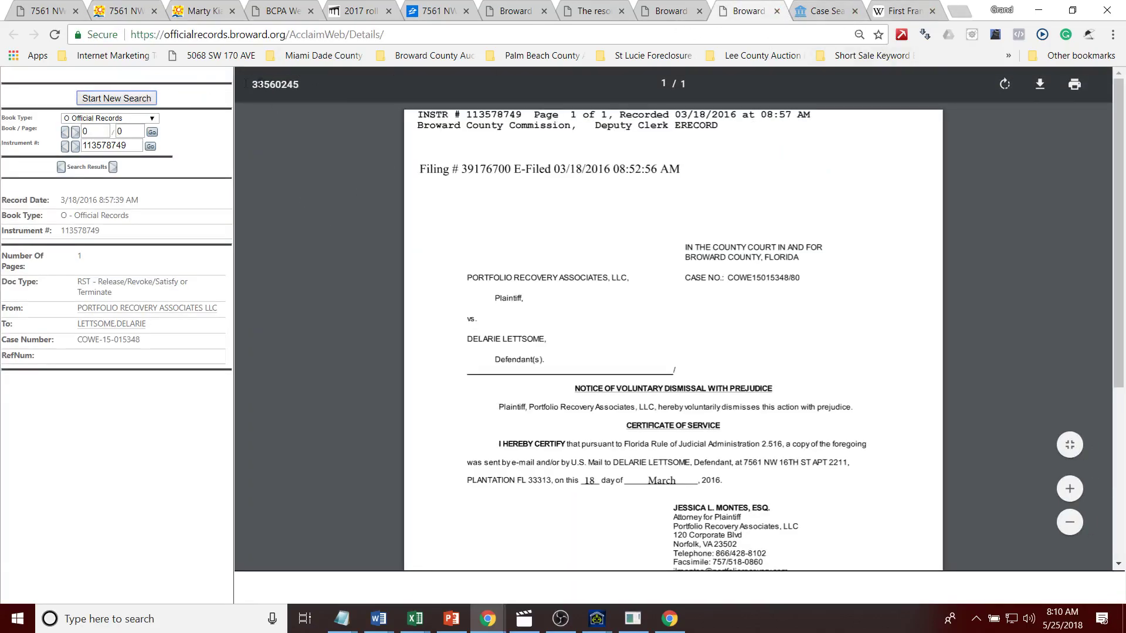
Step: Search Broward County Official Records by the co-owner's name and sort results newest first
right_click(119, 101)
left_click(100, 105)
left_click(451, 55)
left_click(413, 75)
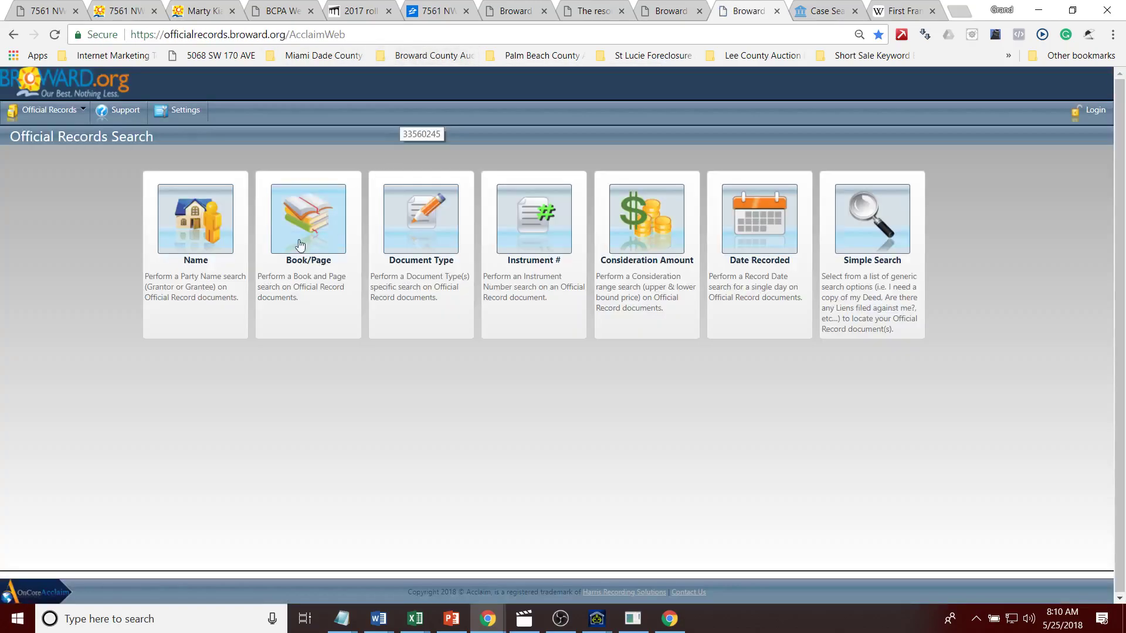
left_click(196, 220)
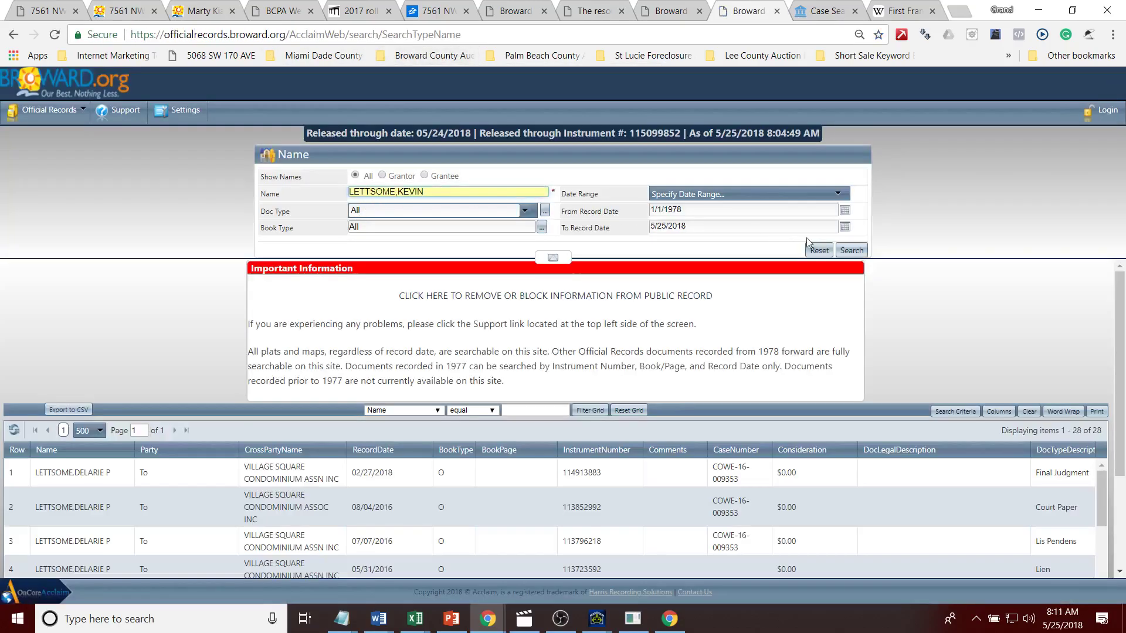
left_click(858, 250)
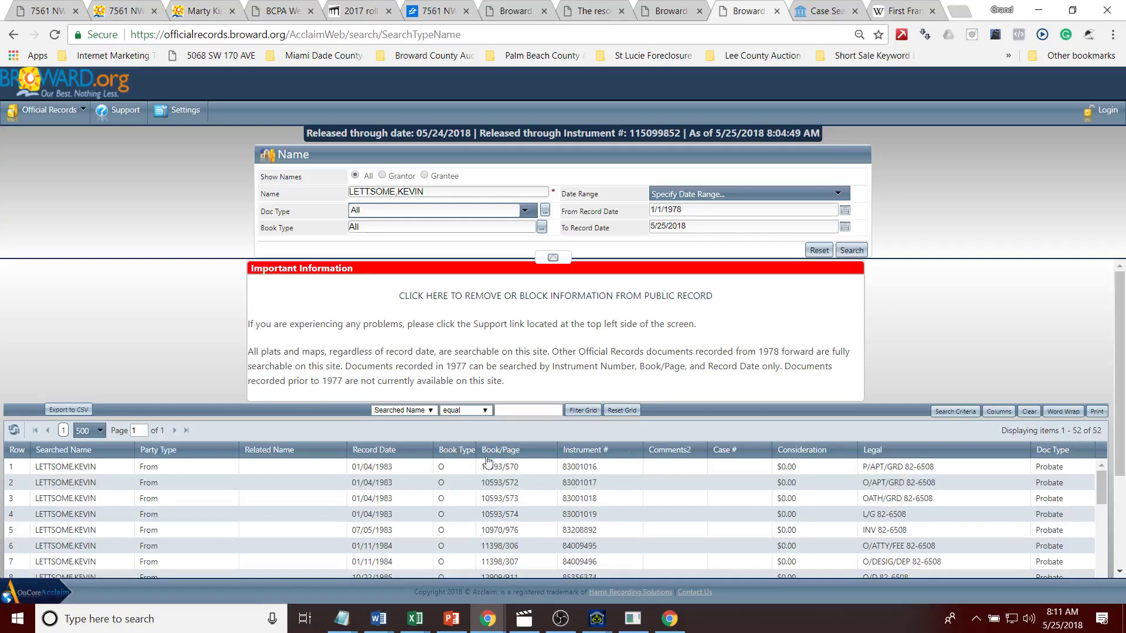
left_click(382, 450)
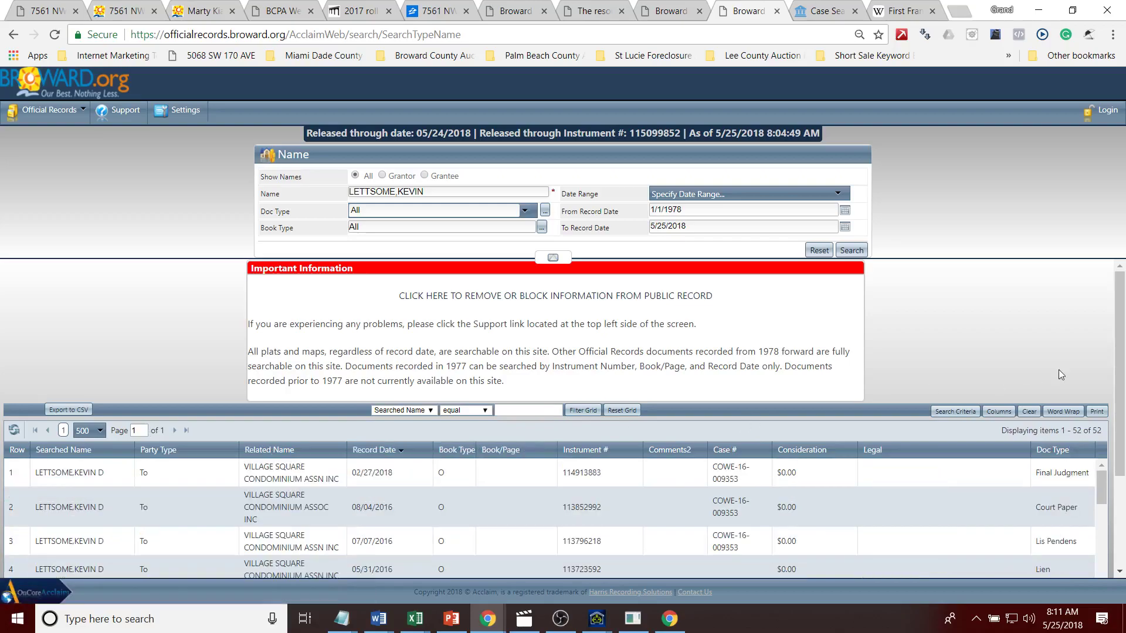
left_click_drag(1119, 378, 1124, 457)
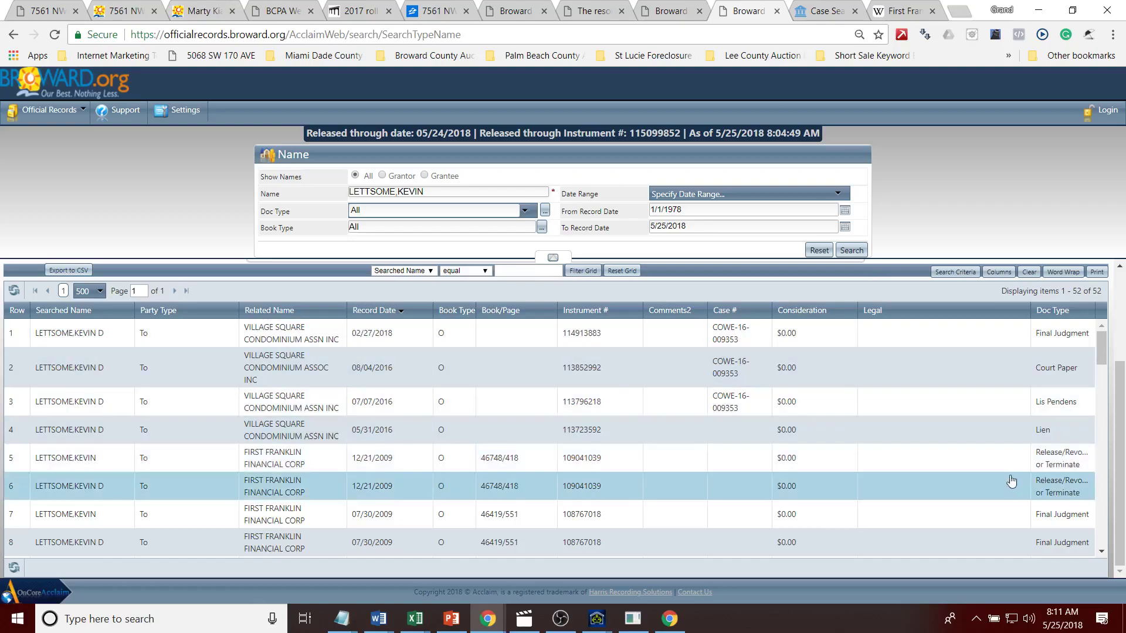
scroll(1110, 358, "down", 2)
scroll(1112, 365, "down", 1)
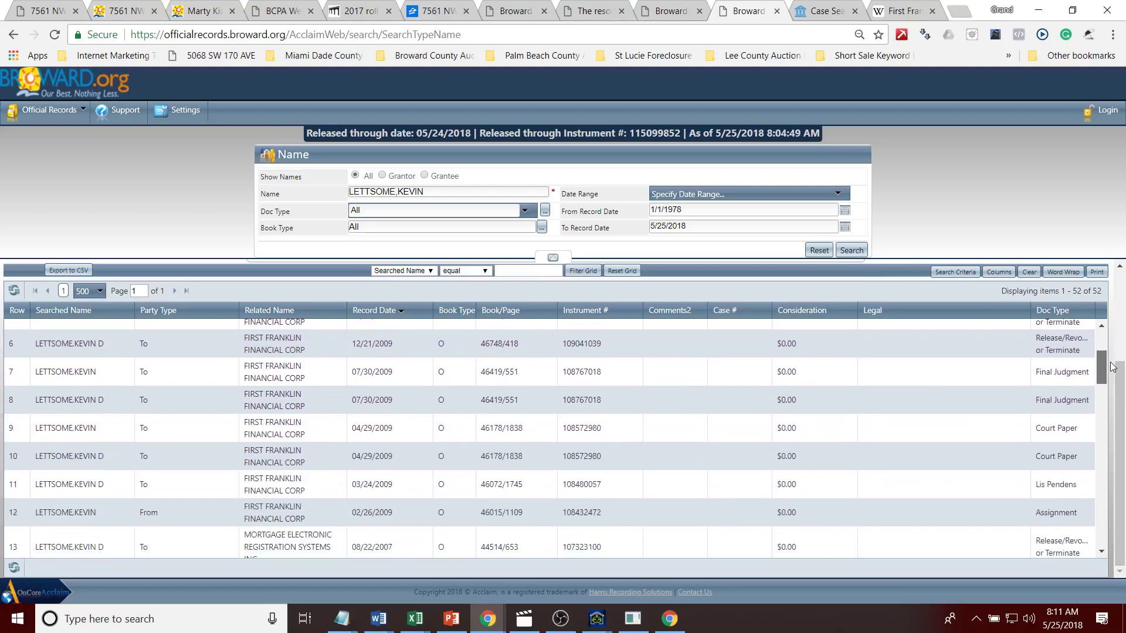
scroll(1112, 365, "up", 3)
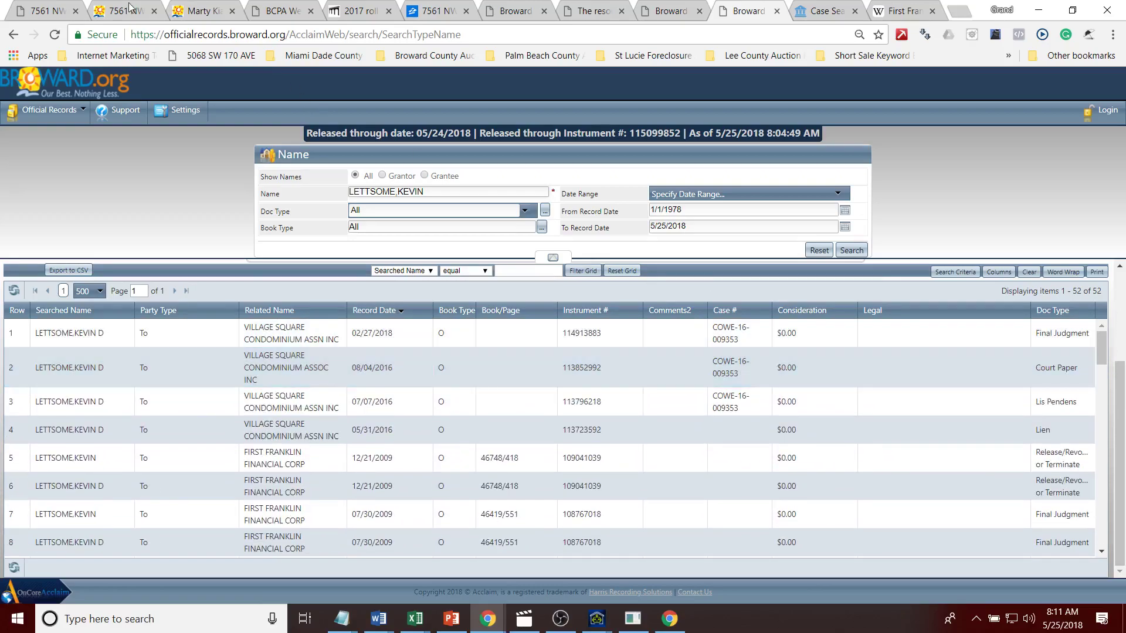
left_click(58, 15)
left_click_drag(1119, 141, 1124, 94)
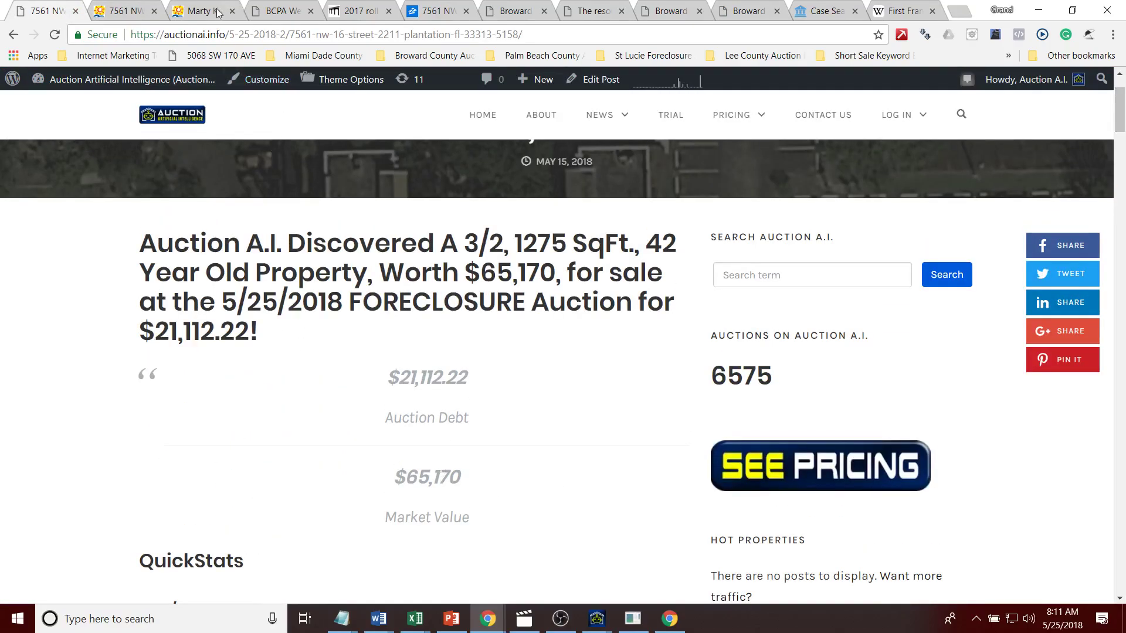
Step: Compute 65*.6 = 39 in the address bar, clear it, and scroll to Foreclosure Case Information
left_click(218, 35)
type("65*")
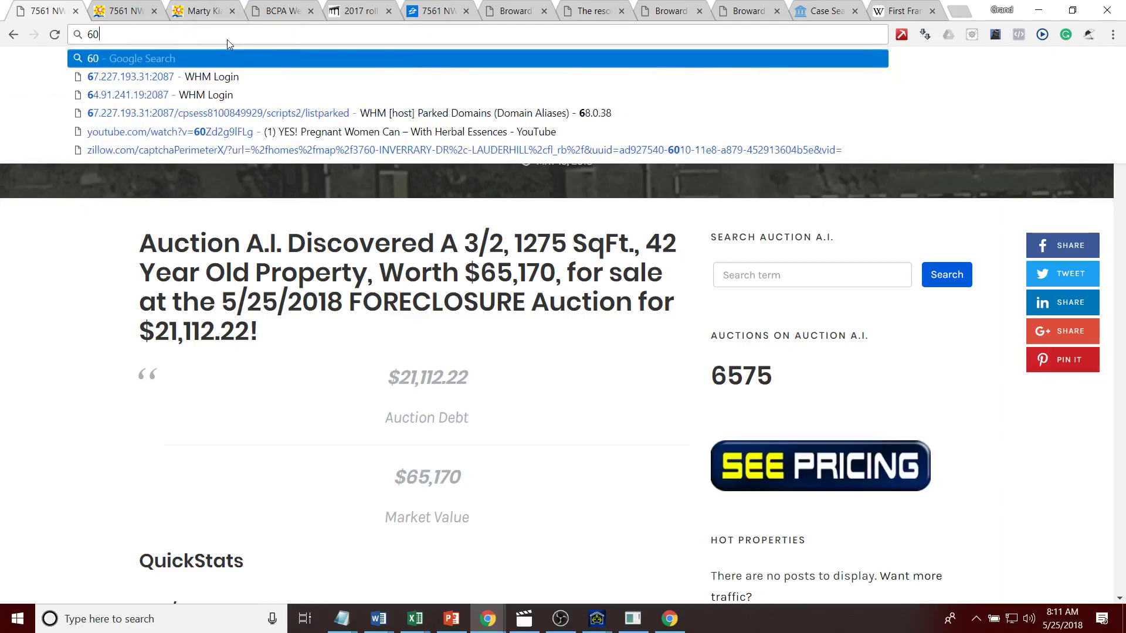
type(".6")
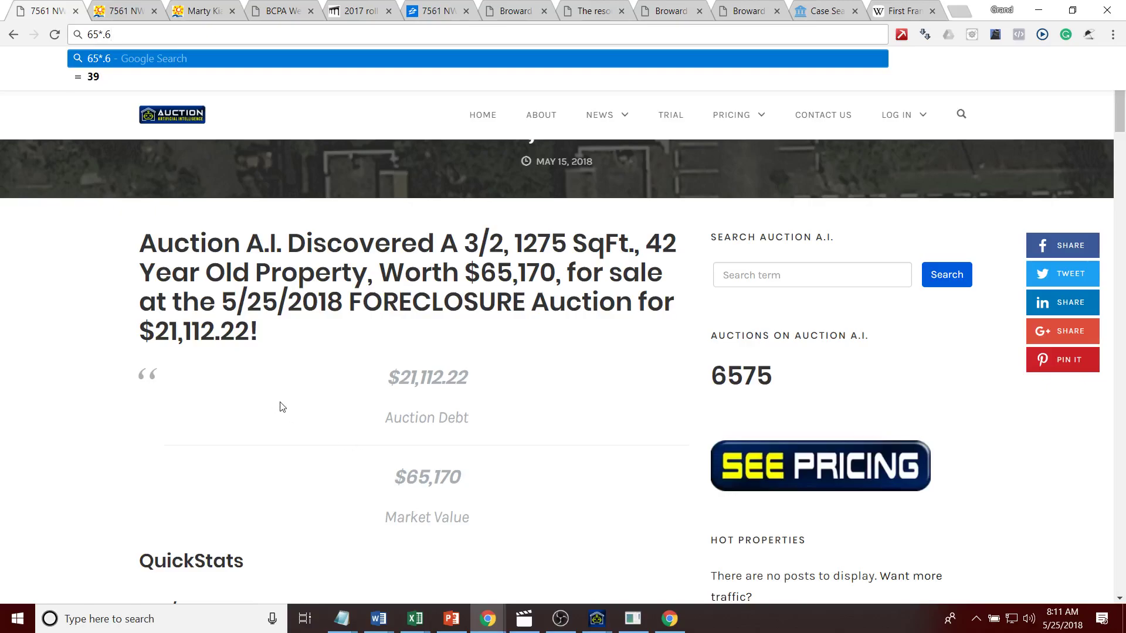
key("shift+Left")
key("shift+Left")
key("shift+Left")
key("shift+Left")
key("shift+Left")
key("BackSpace")
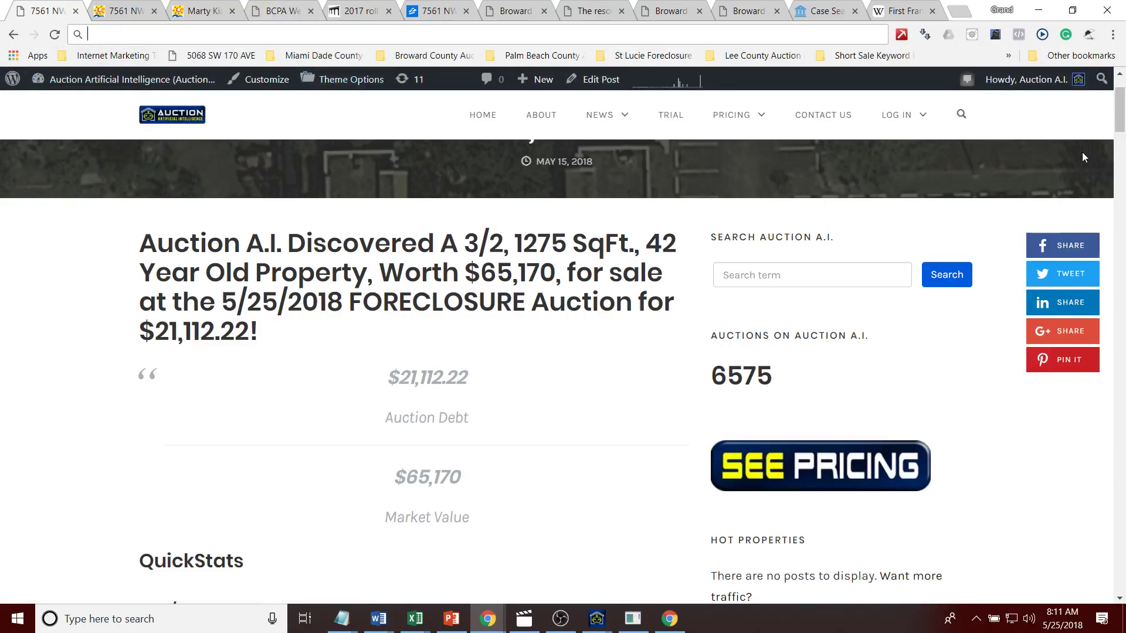
scroll(1124, 166, "down", 1)
scroll(1124, 166, "down", 15)
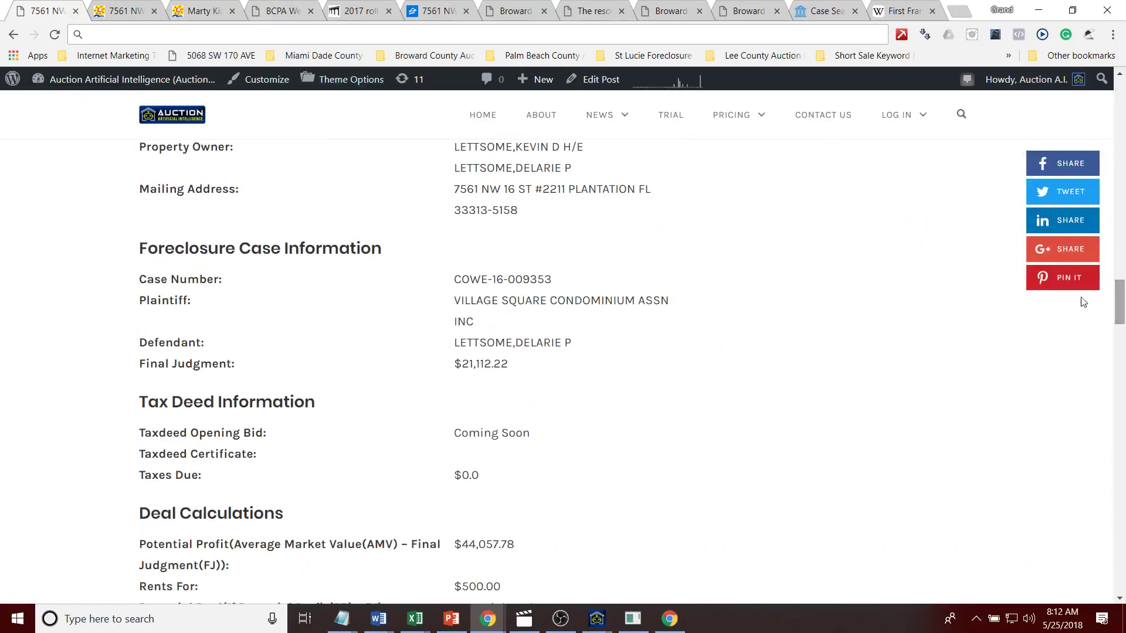
left_click_drag(568, 280, 434, 282)
key("ctrl+c")
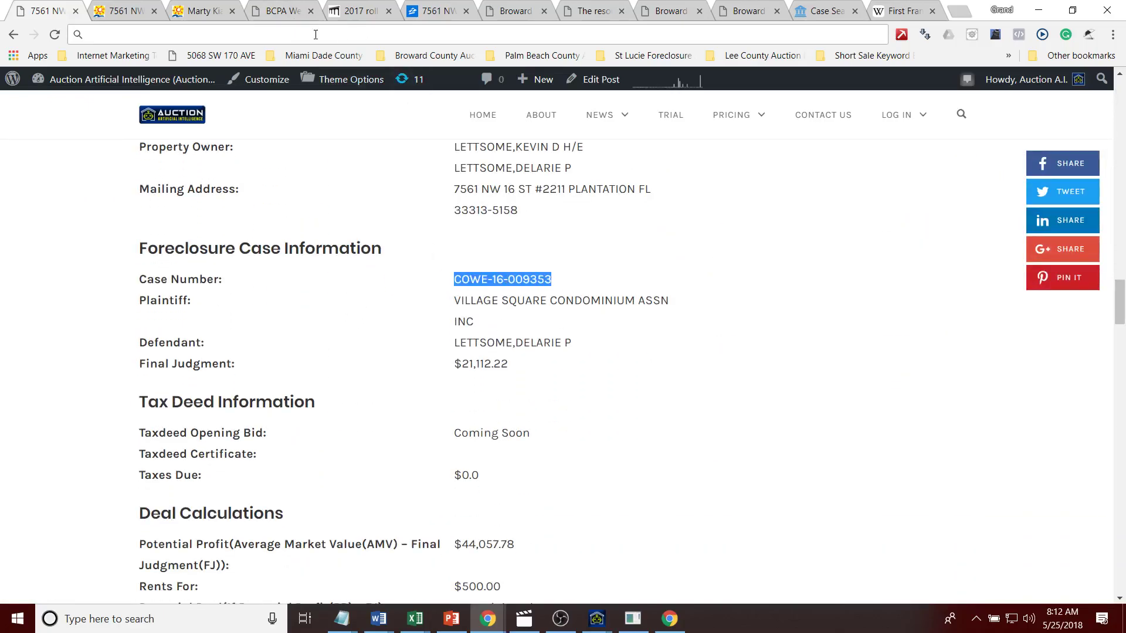
left_click(817, 11)
left_click(800, 156)
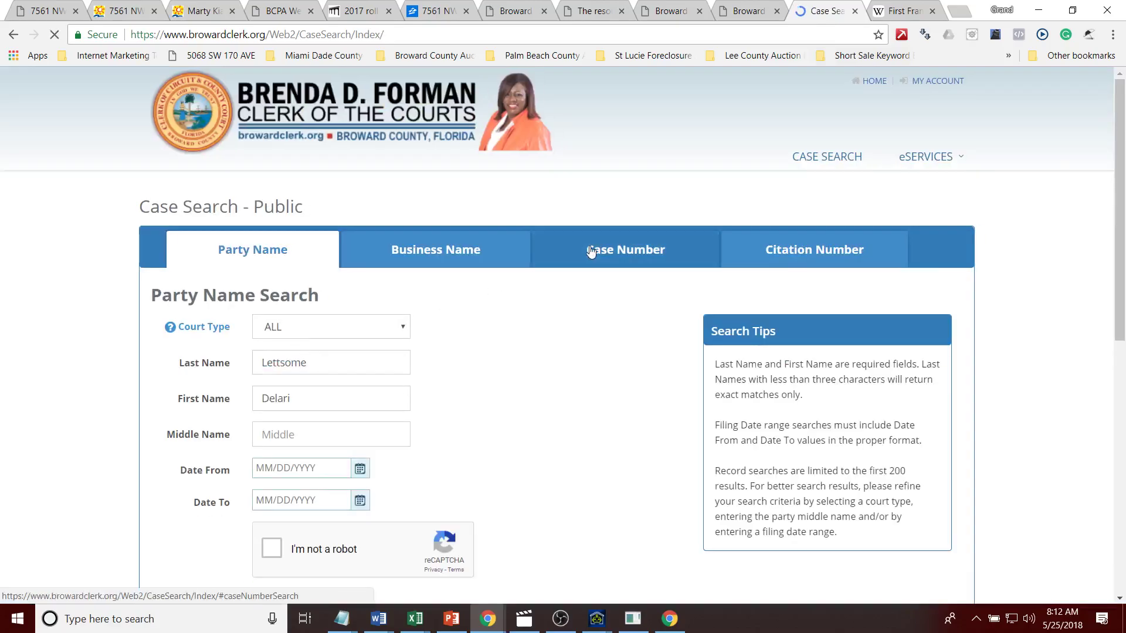
left_click(593, 251)
left_click(293, 330)
key("ctrl+v")
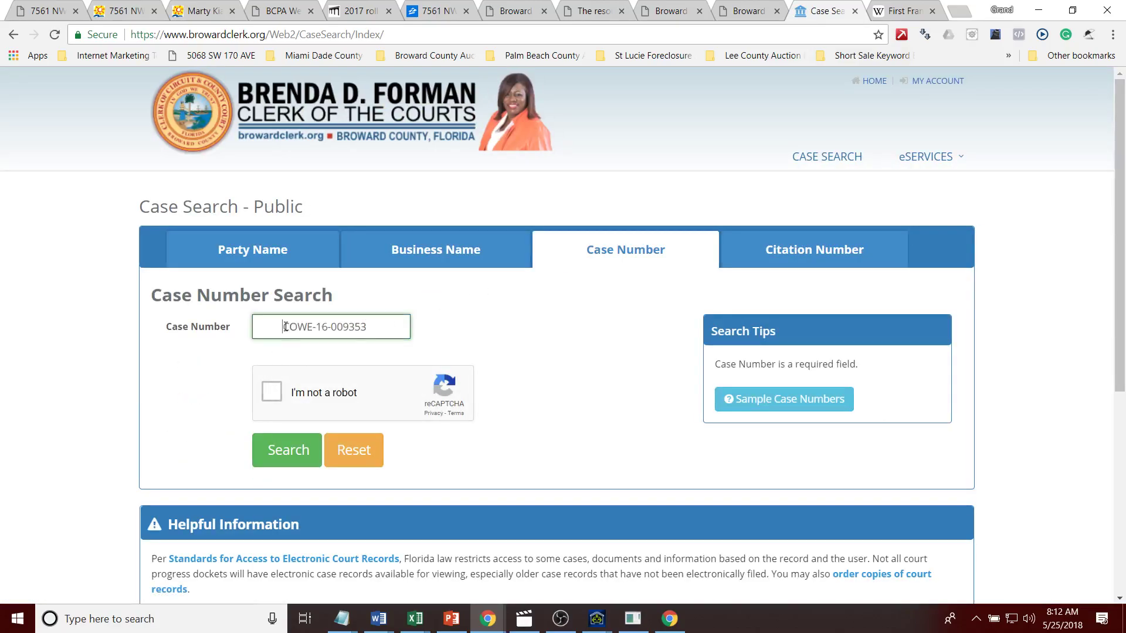
left_click(272, 391)
left_click(287, 450)
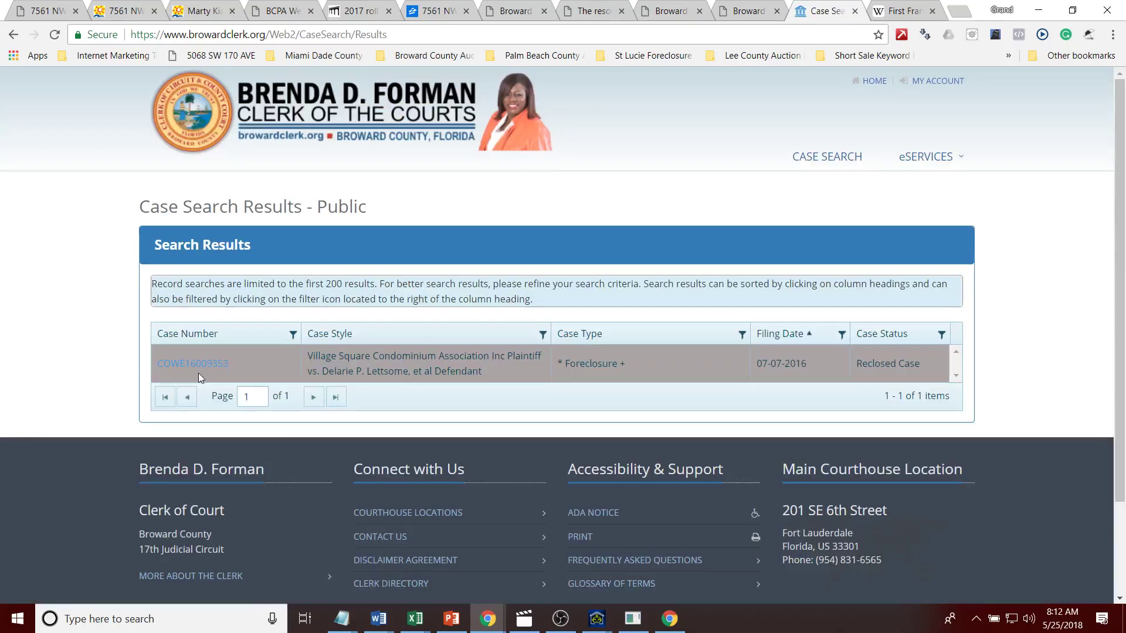
Step: Open the case and view all pages of its foreclosure complaint showing the $3,481.15 lien
left_click(197, 365)
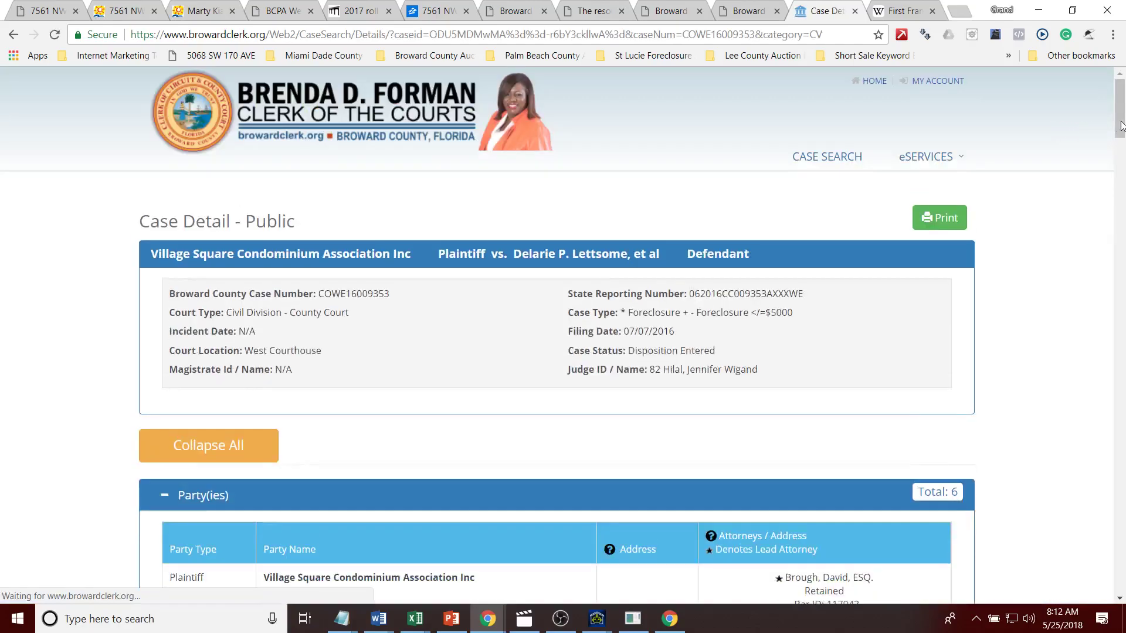
left_click_drag(1121, 118, 1121, 496)
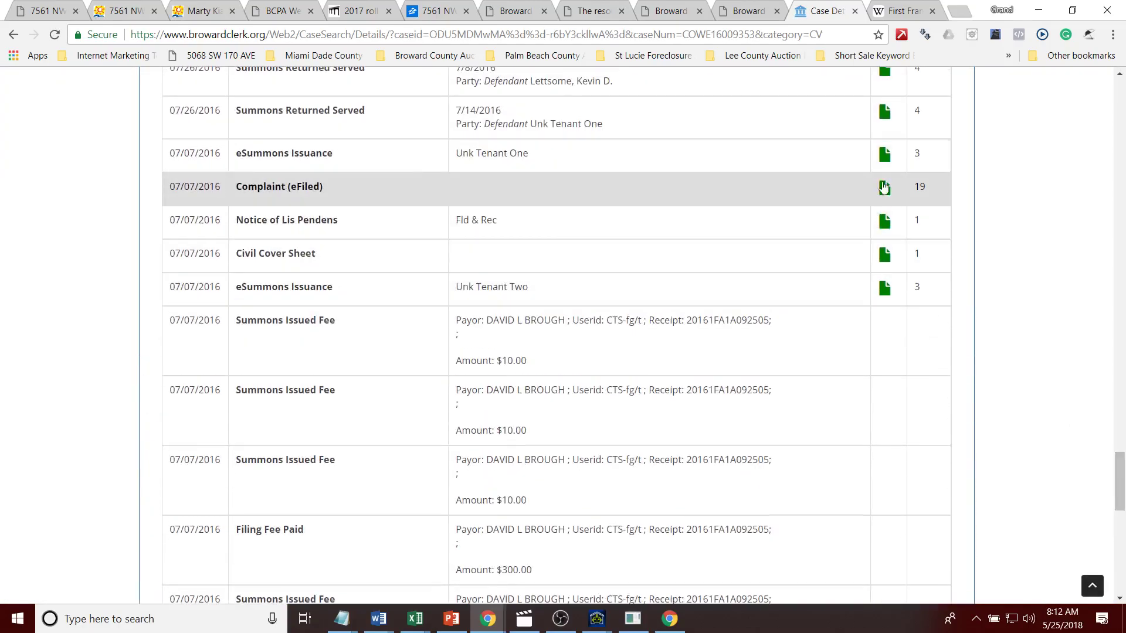
left_click(884, 187)
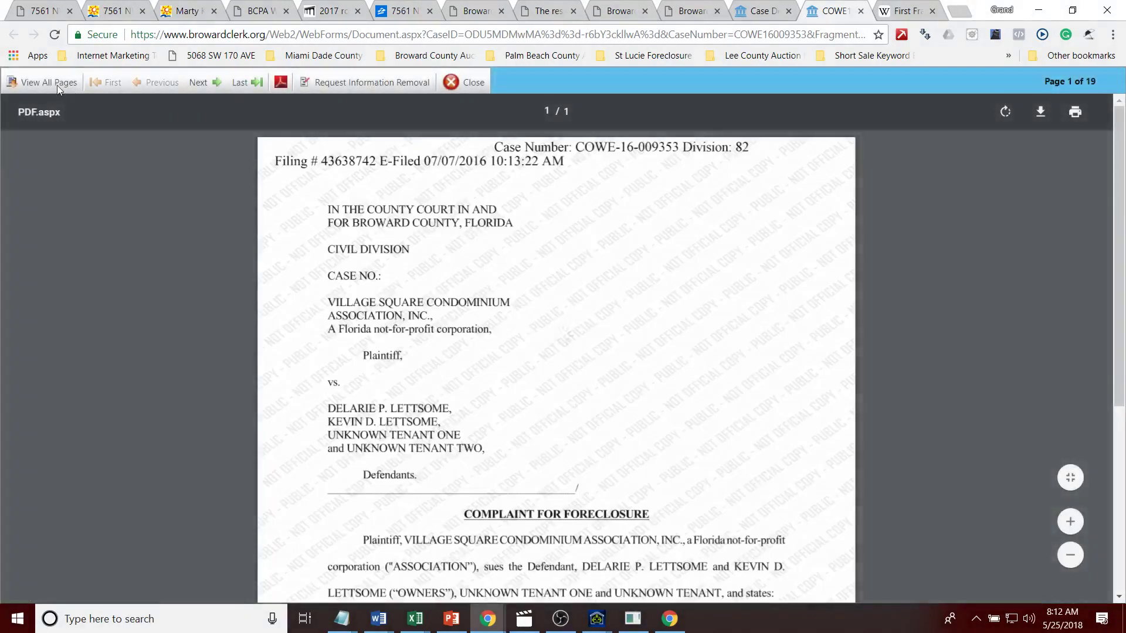
left_click(50, 82)
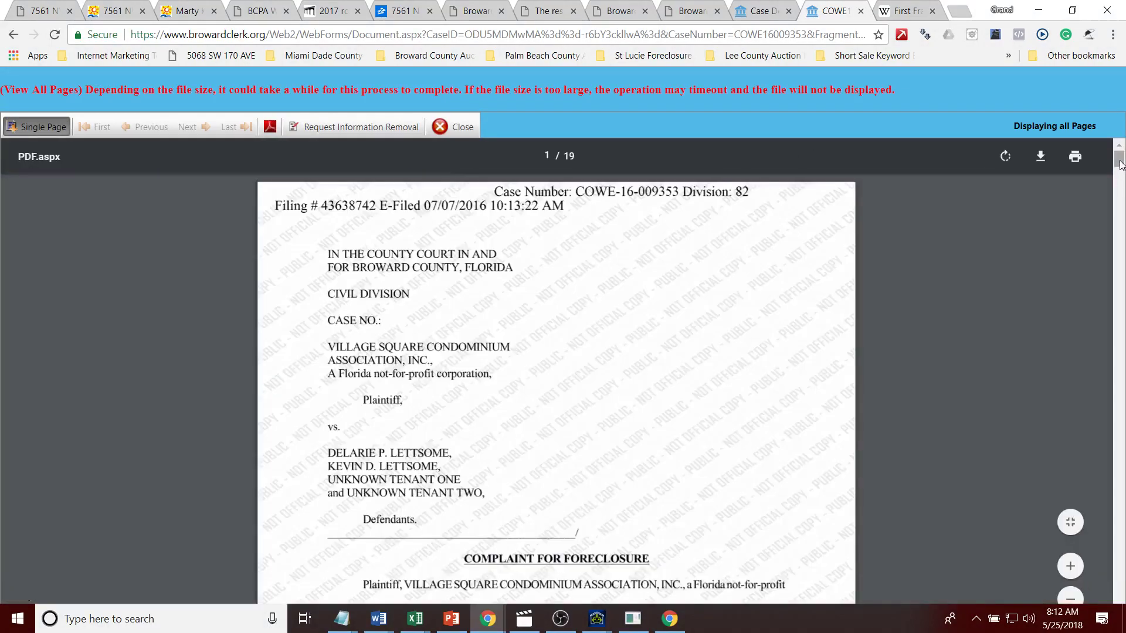
left_click_drag(1118, 161, 1117, 347)
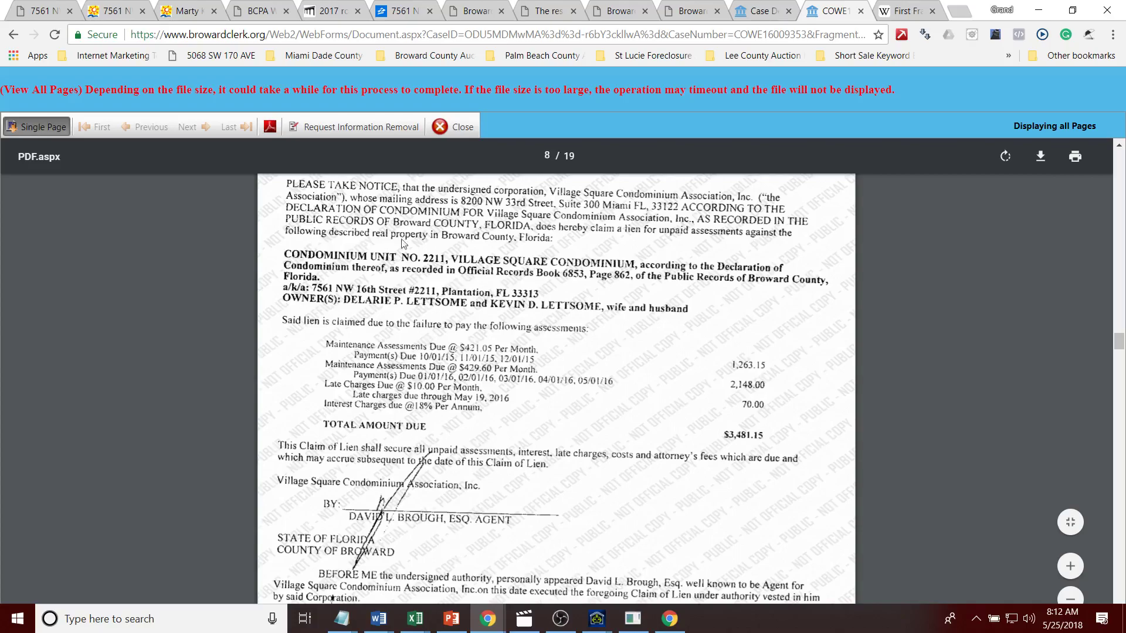
left_click(414, 19)
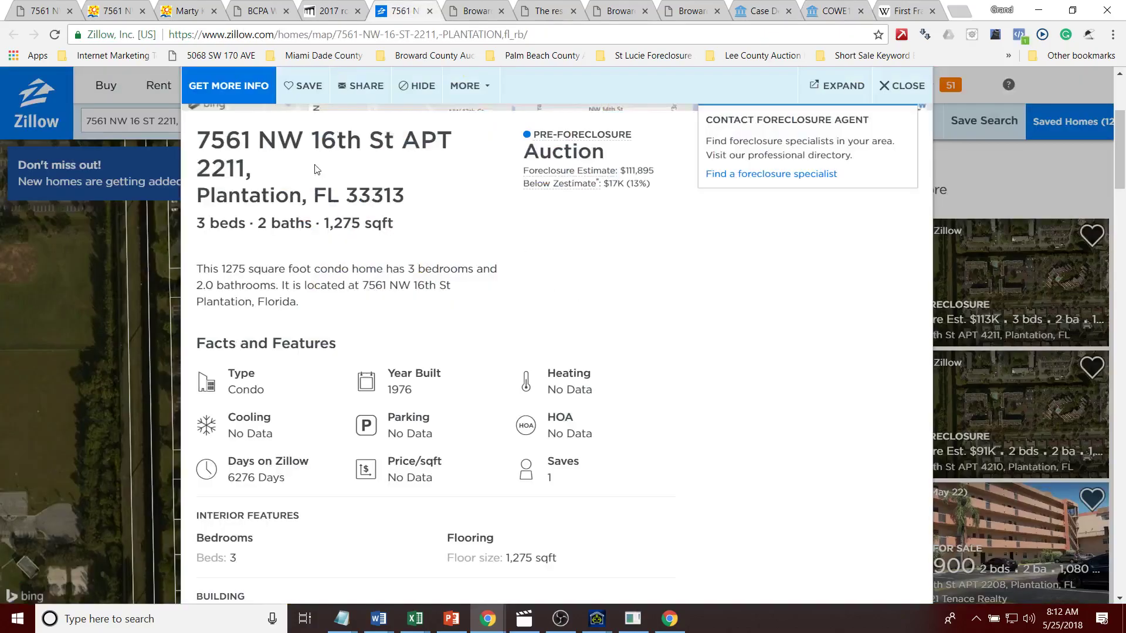
Step: Note Zillow's $1,600/mo rent estimate, compute 1150*10 = 11,500, and select Auction AI's debt figures
left_click_drag(1121, 194, 1122, 431)
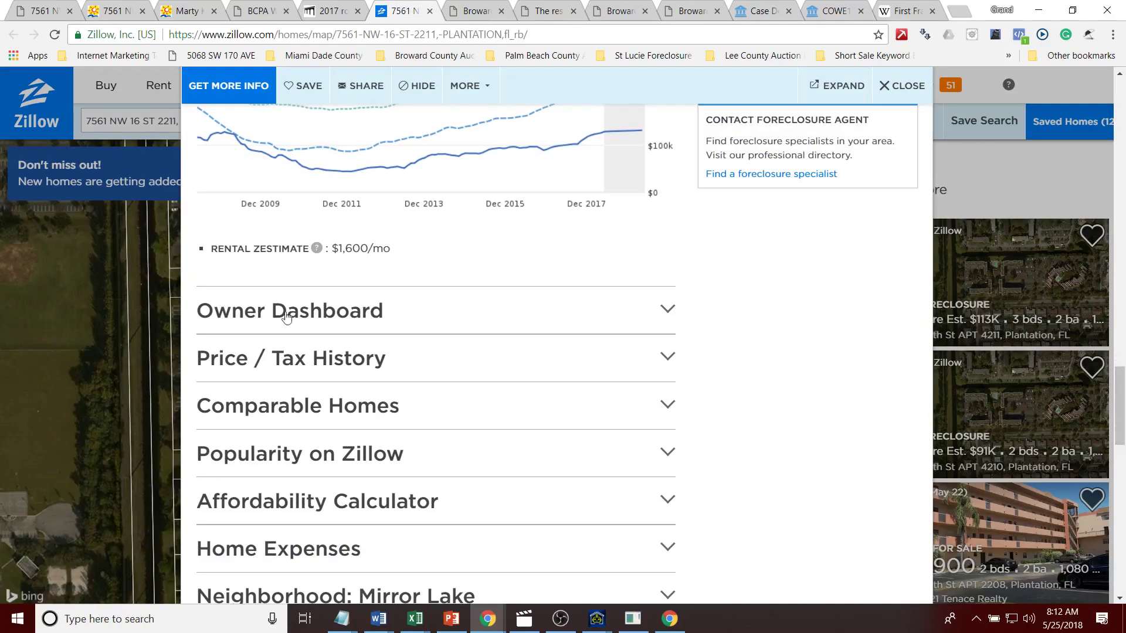
left_click(225, 34)
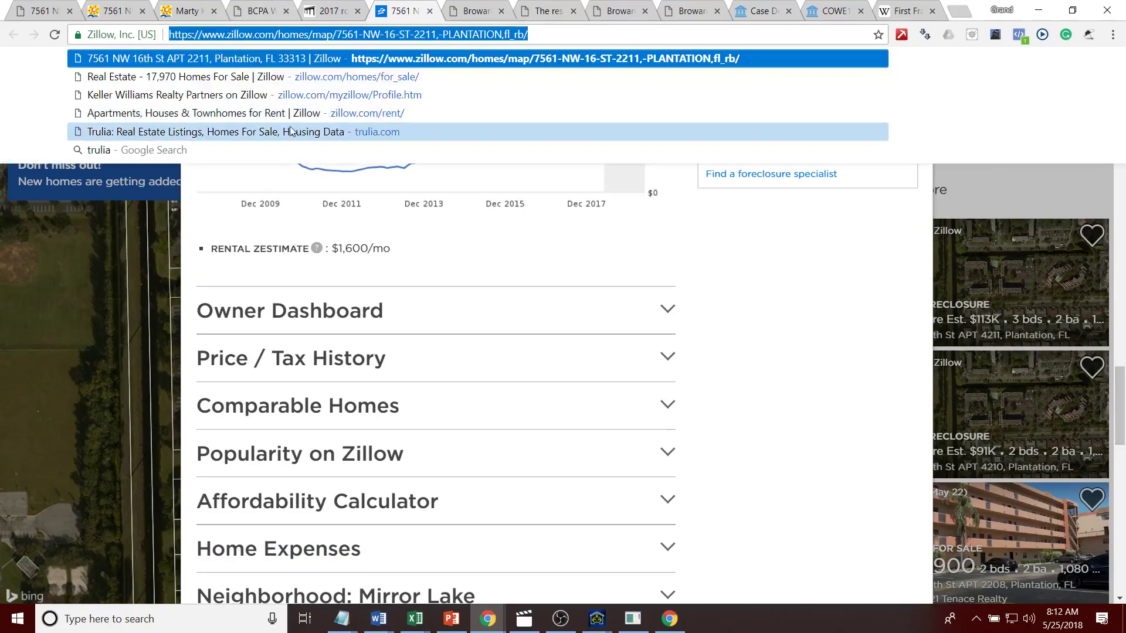
type("115")
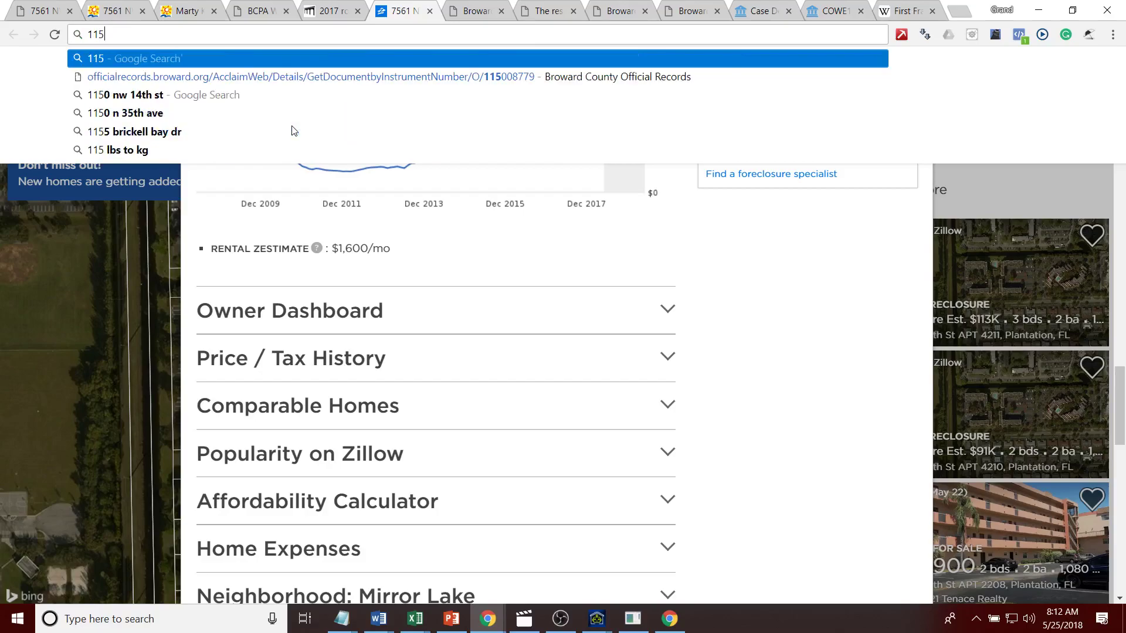
type("0*10")
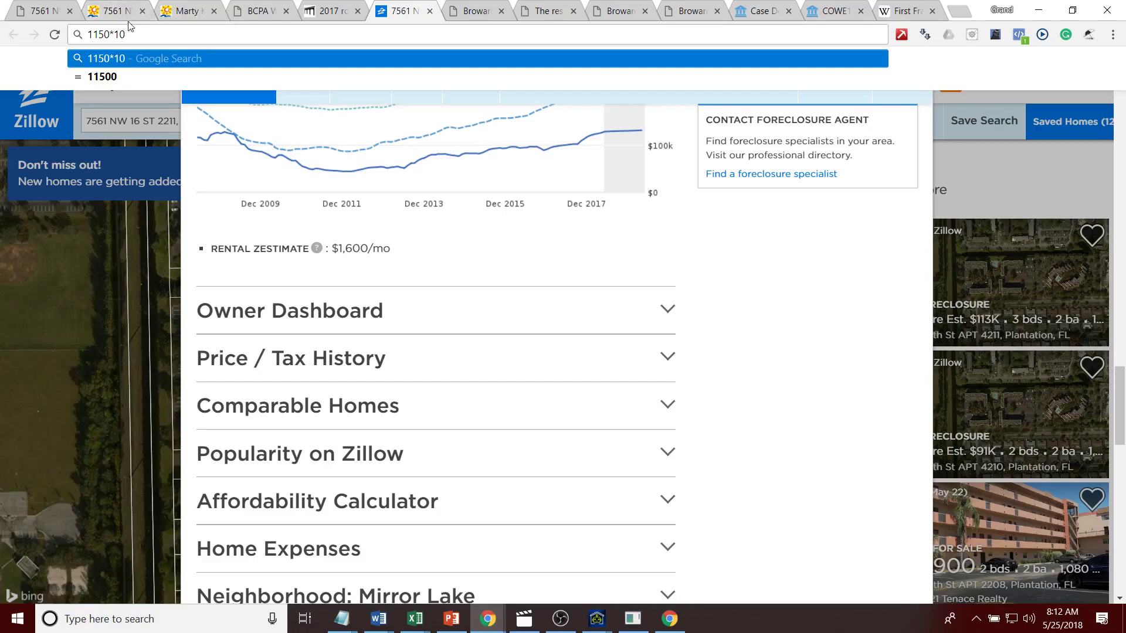
left_click(41, 12)
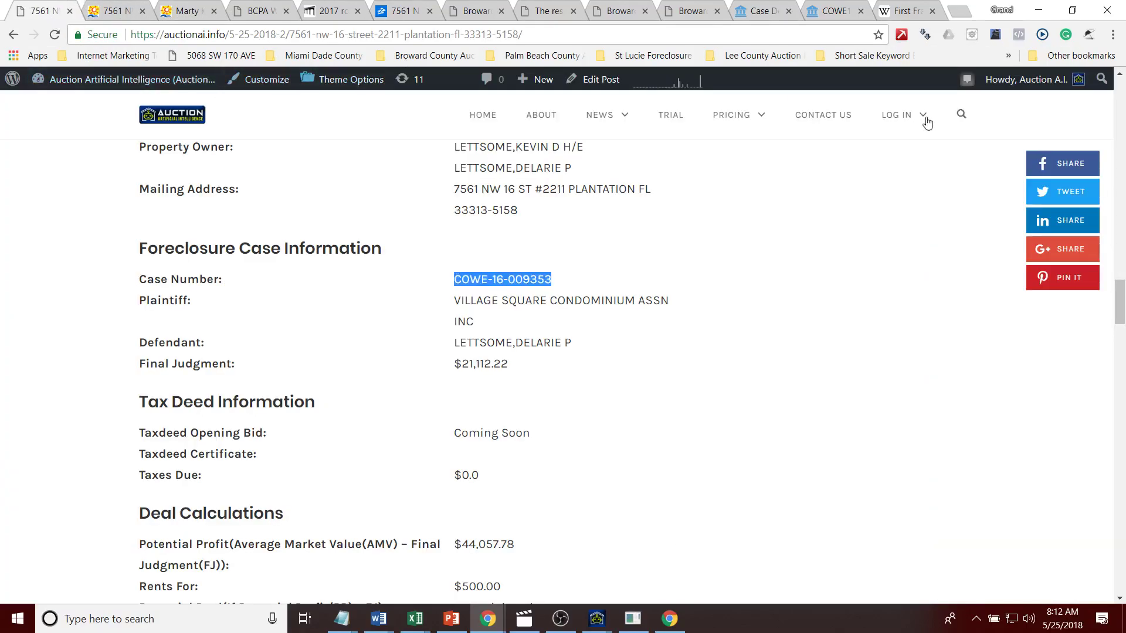
left_click_drag(1121, 304, 1121, 121)
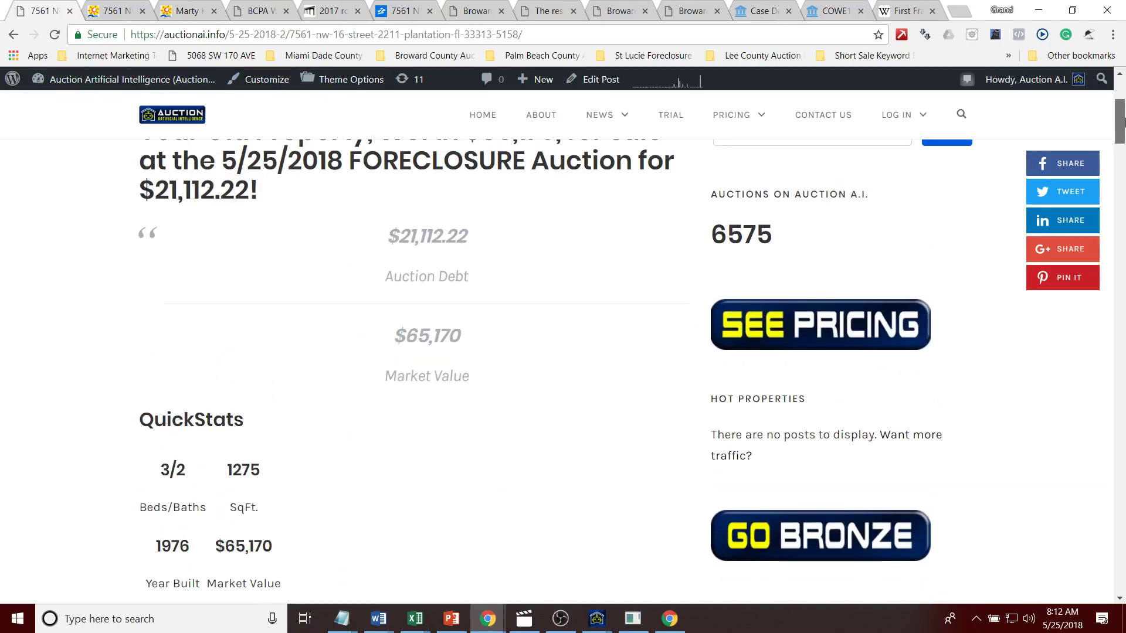
left_click_drag(500, 288, 348, 161)
Step: Review the open research tabs, then change the calculation to 1150 × 20 = 23,000
left_click(265, 7)
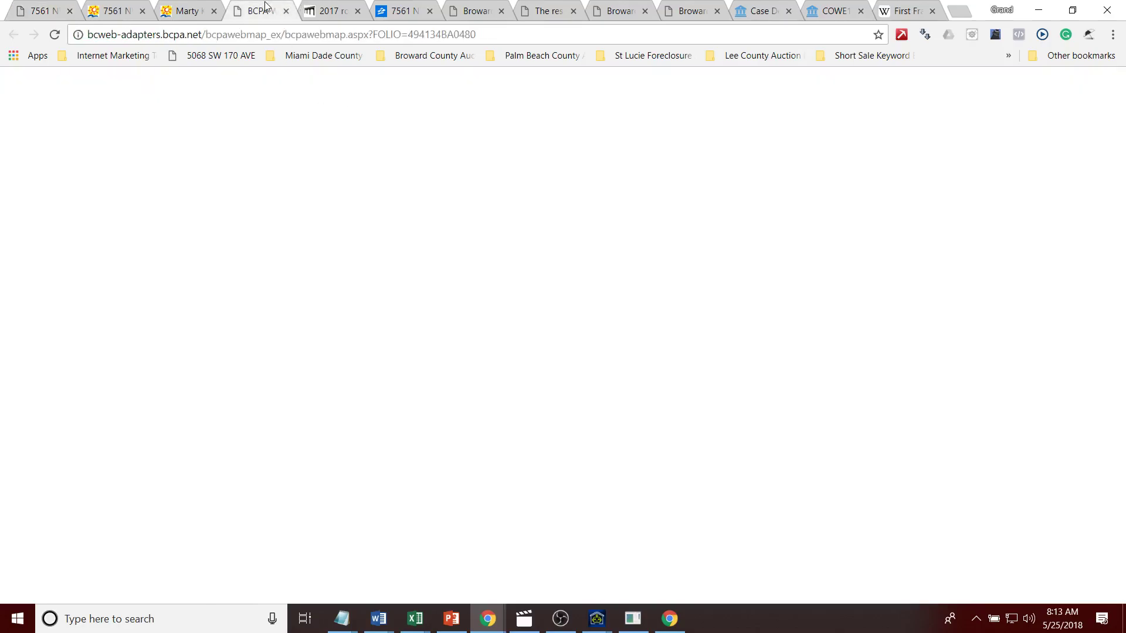
left_click(908, 13)
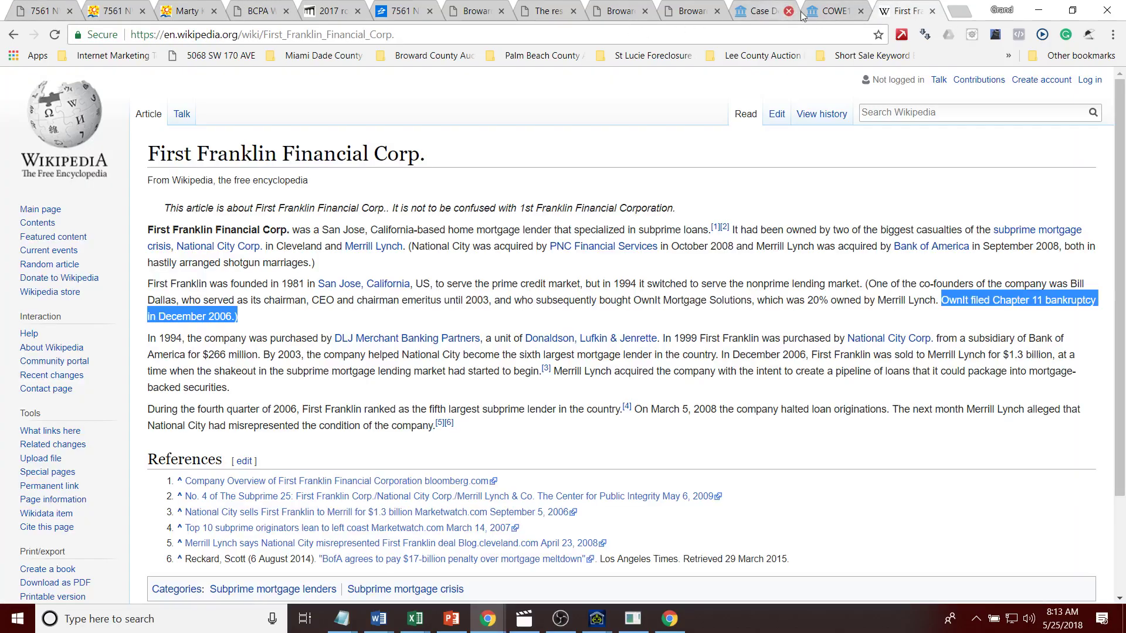
left_click(841, 10)
left_click(674, 10)
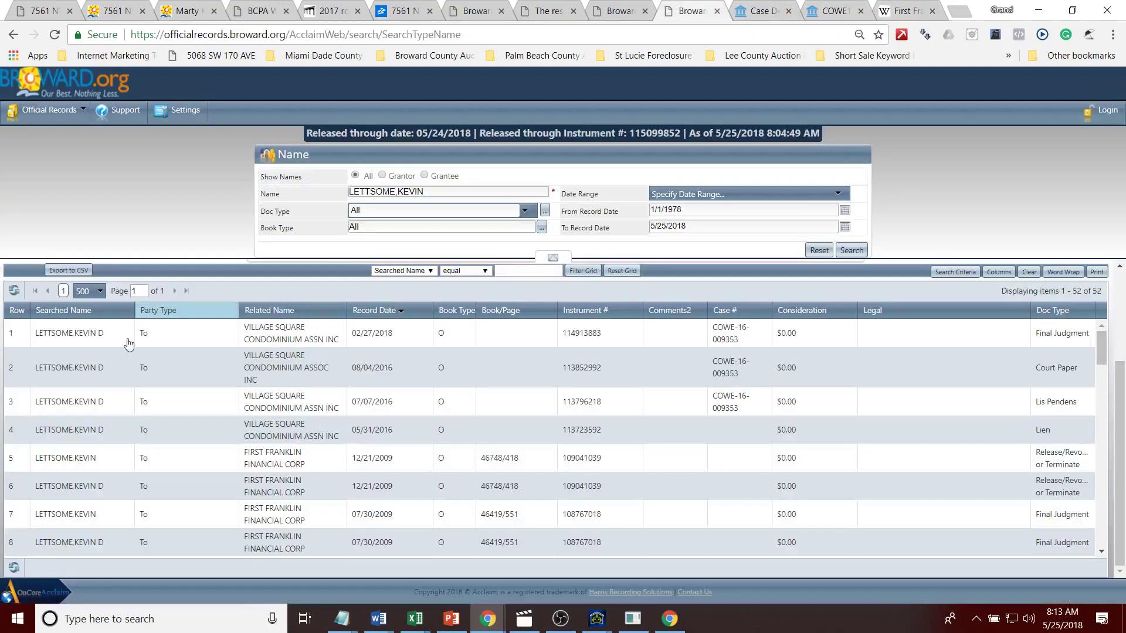
left_click(311, 15)
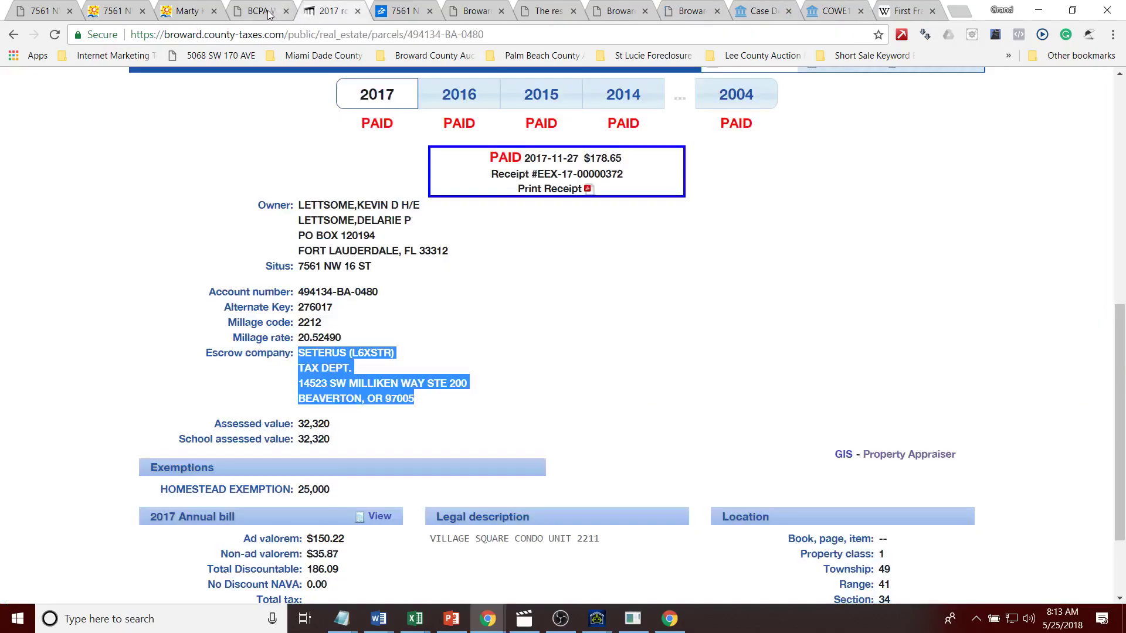
left_click(258, 10)
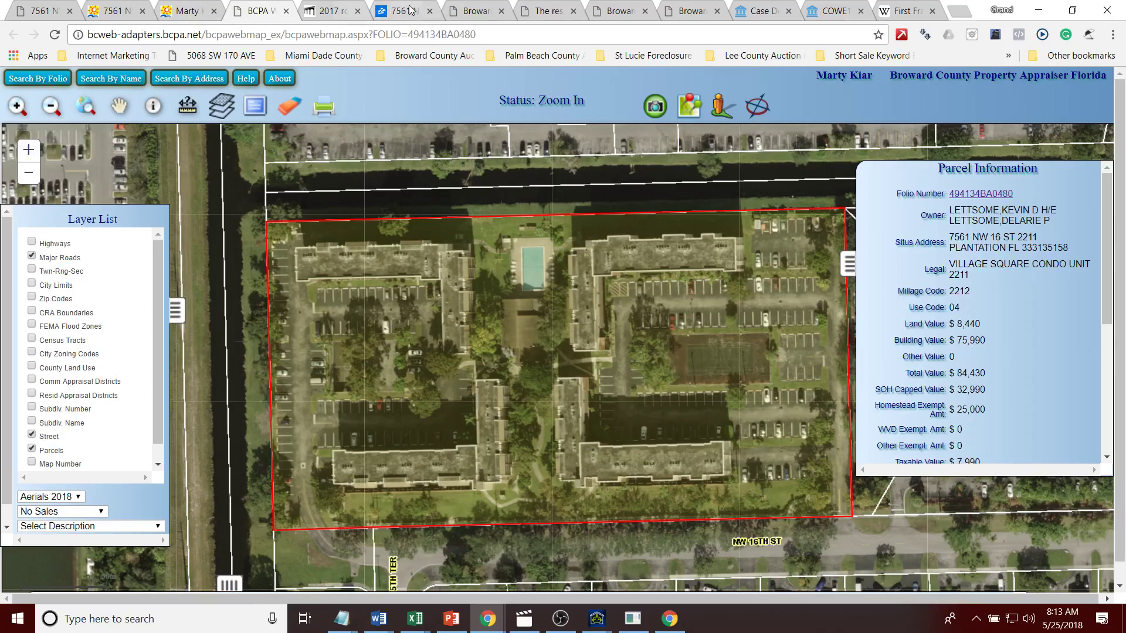
left_click(420, 13)
double_click(119, 39)
type("20")
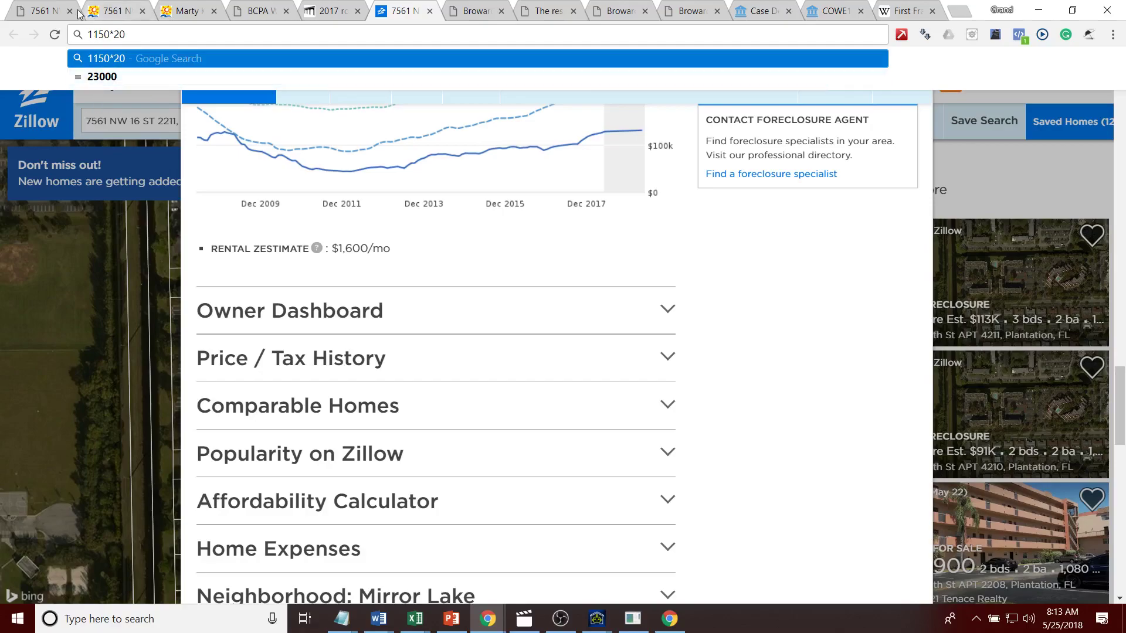
left_click(42, 13)
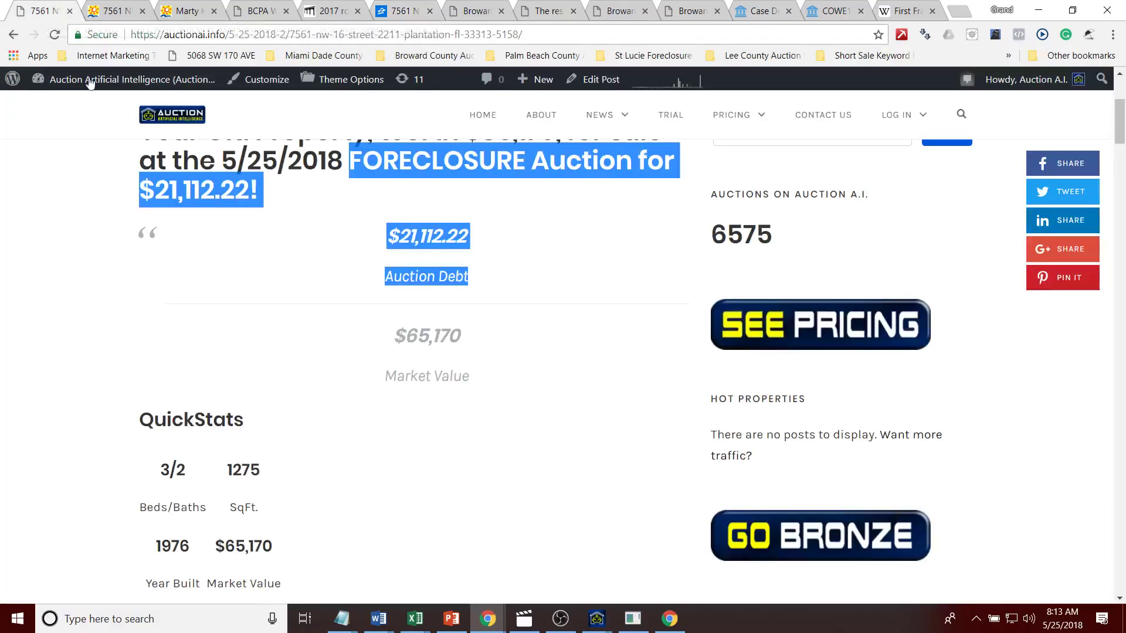
left_click(304, 353)
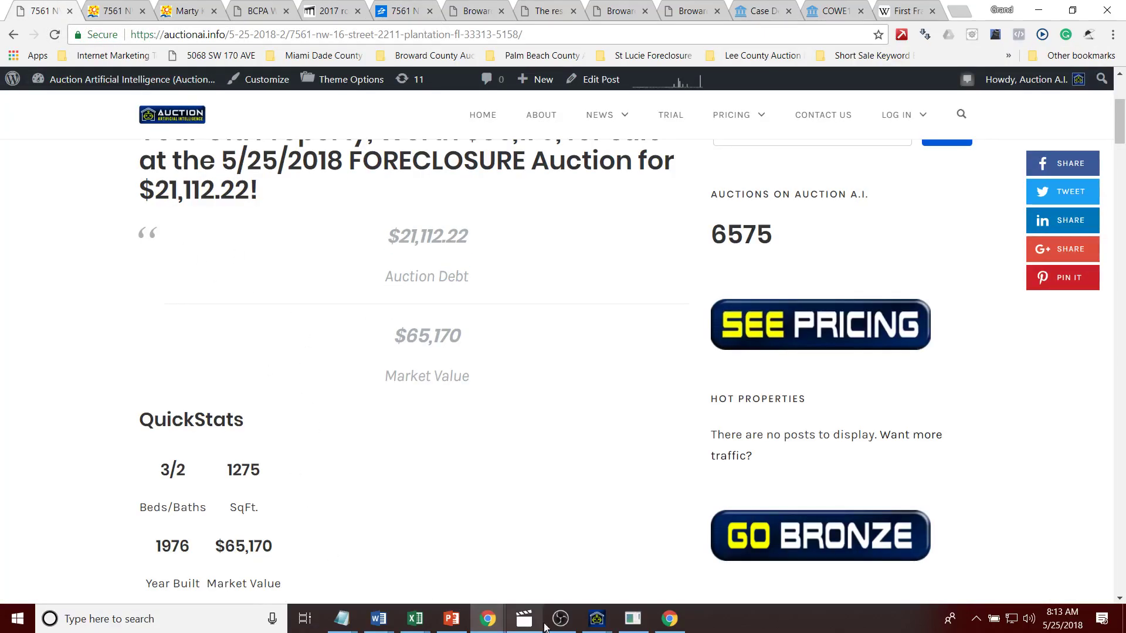
right_click(36, 13)
left_click(76, 151)
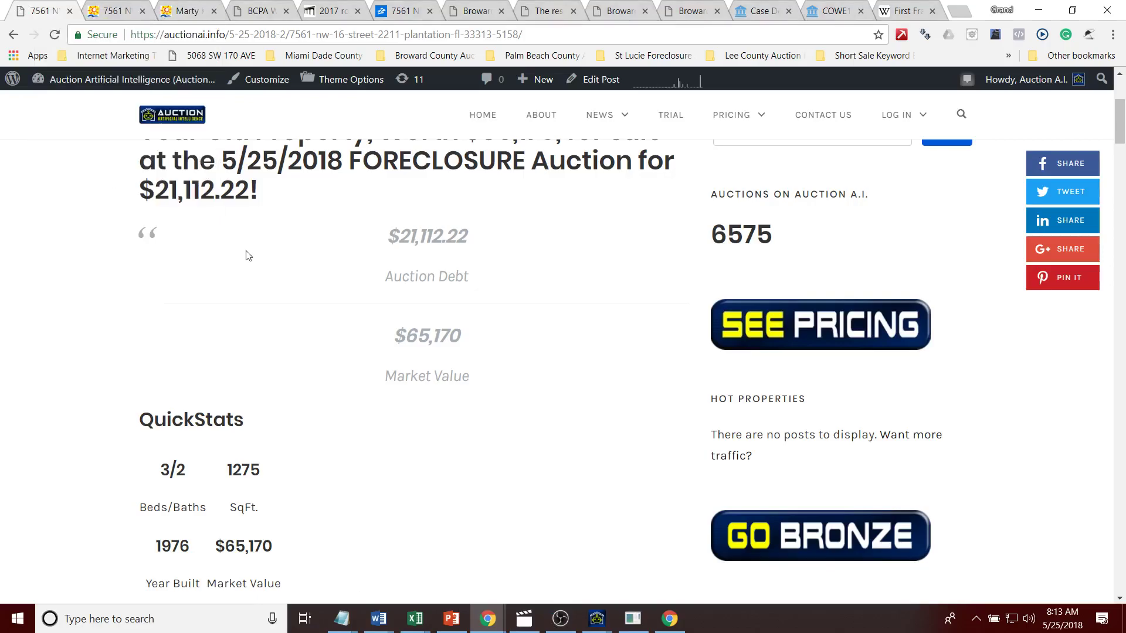
mouse_move(597, 616)
left_click(595, 584)
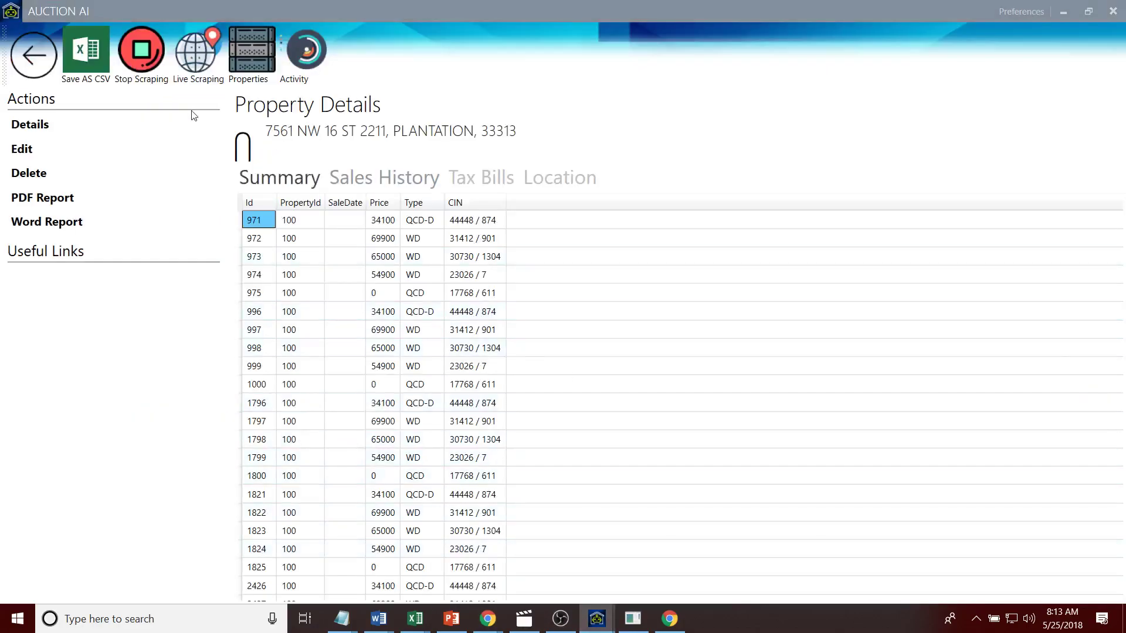
Step: Stop scraping, end the Auction AI and chromedriver tasks, and relaunch Auction AI by searching 'auc'
left_click(123, 73)
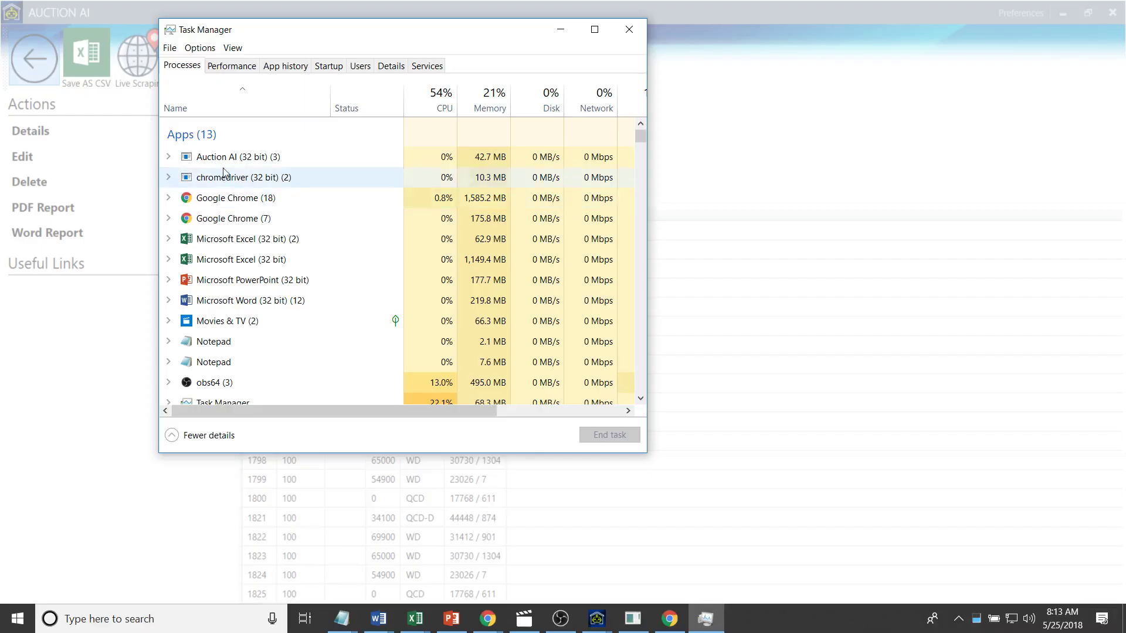
left_click(222, 157)
left_click(624, 439)
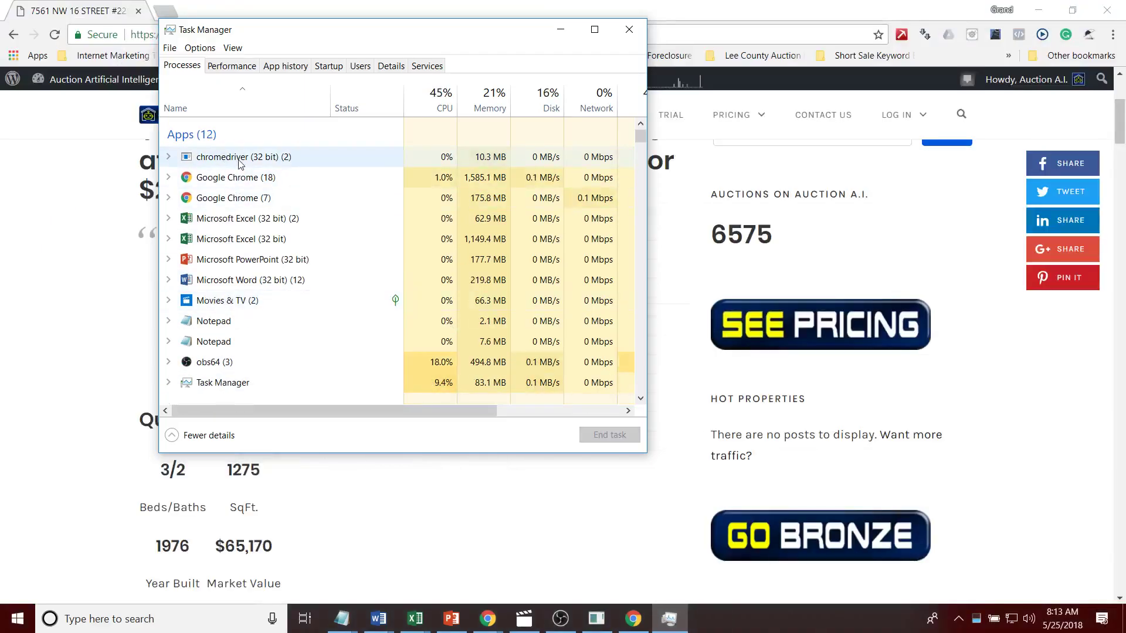
left_click(173, 613)
type("auc")
key("Return")
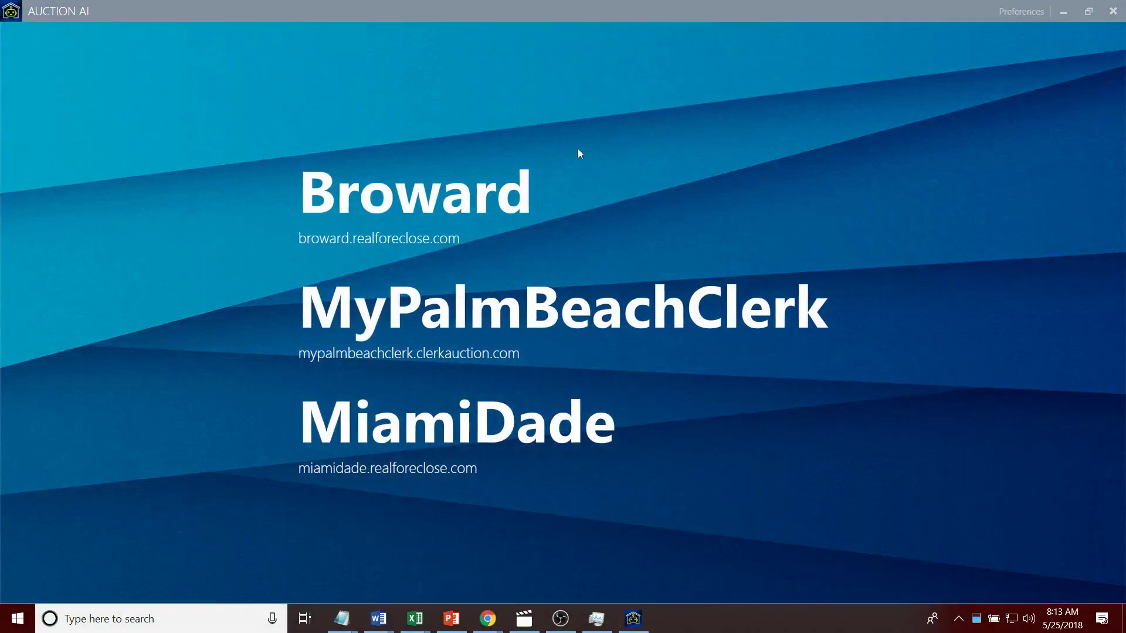
Step: Change the Broward auction URL date to 05/25/2018 and start scraping that auction
left_click(470, 198)
left_click(247, 53)
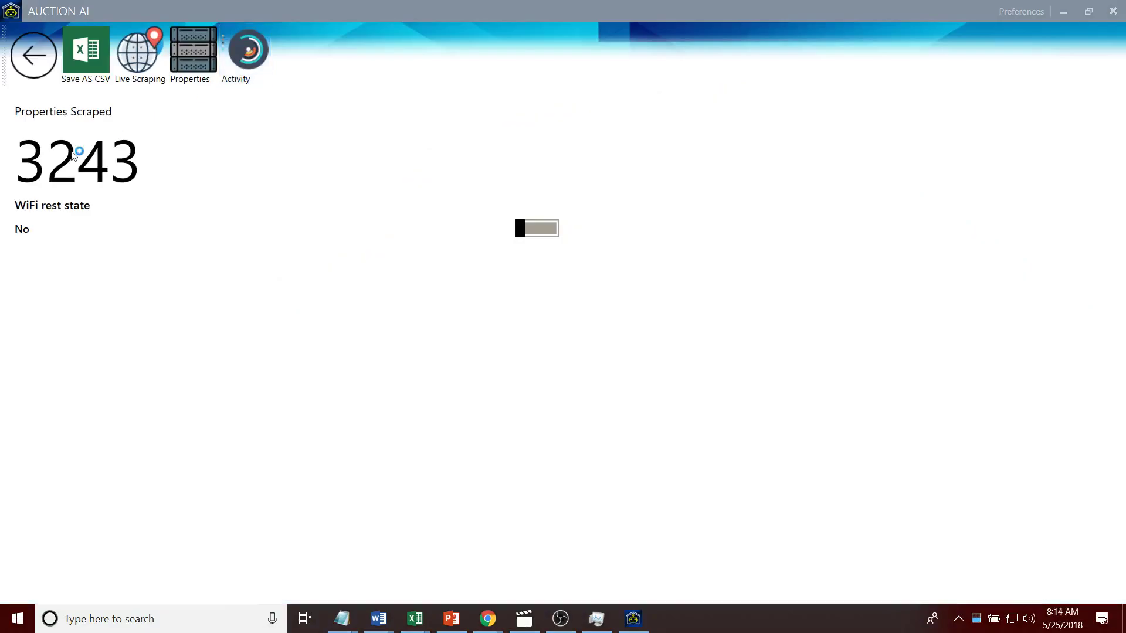
left_click(33, 55)
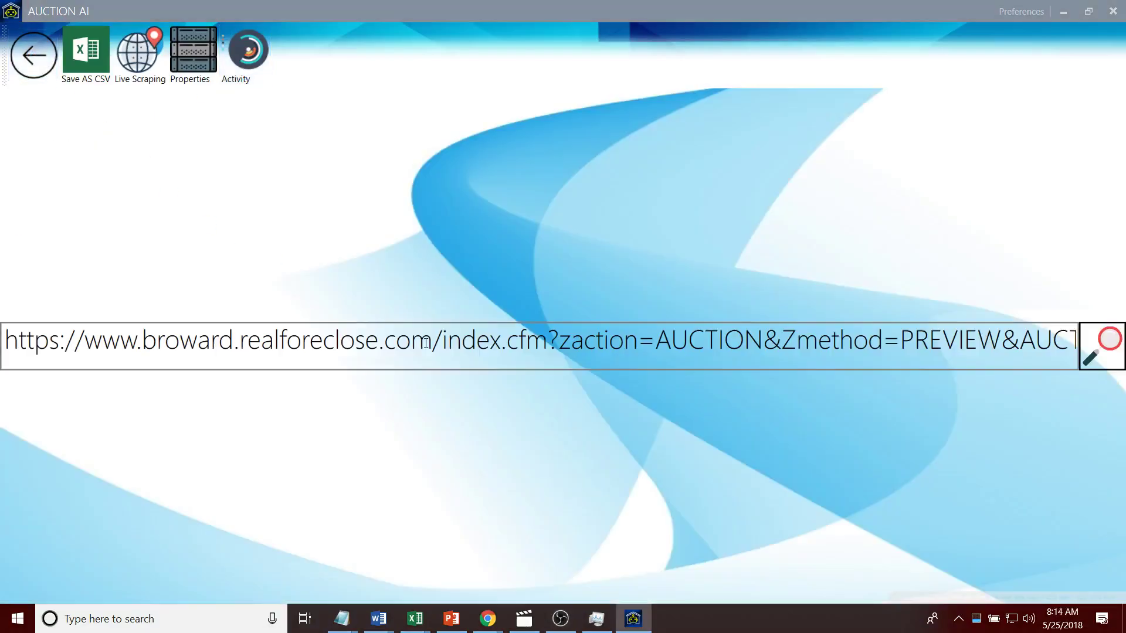
left_click_drag(975, 350, 1030, 355)
left_click(972, 342)
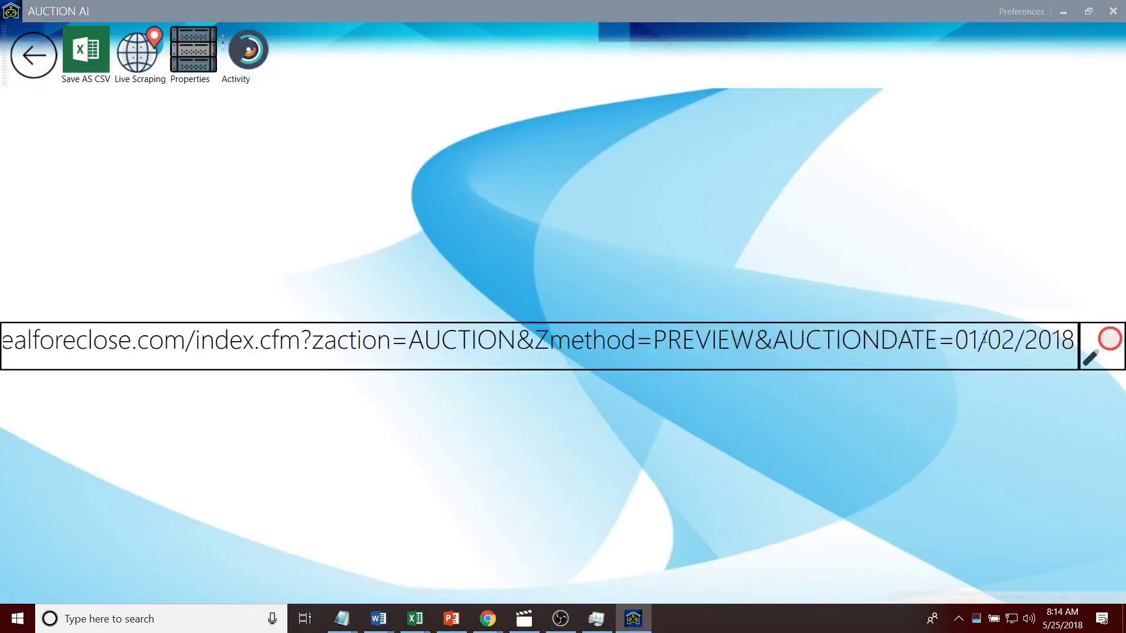
key("BackSpace")
type("5")
key("BackSpace")
type("5")
left_click(1109, 343)
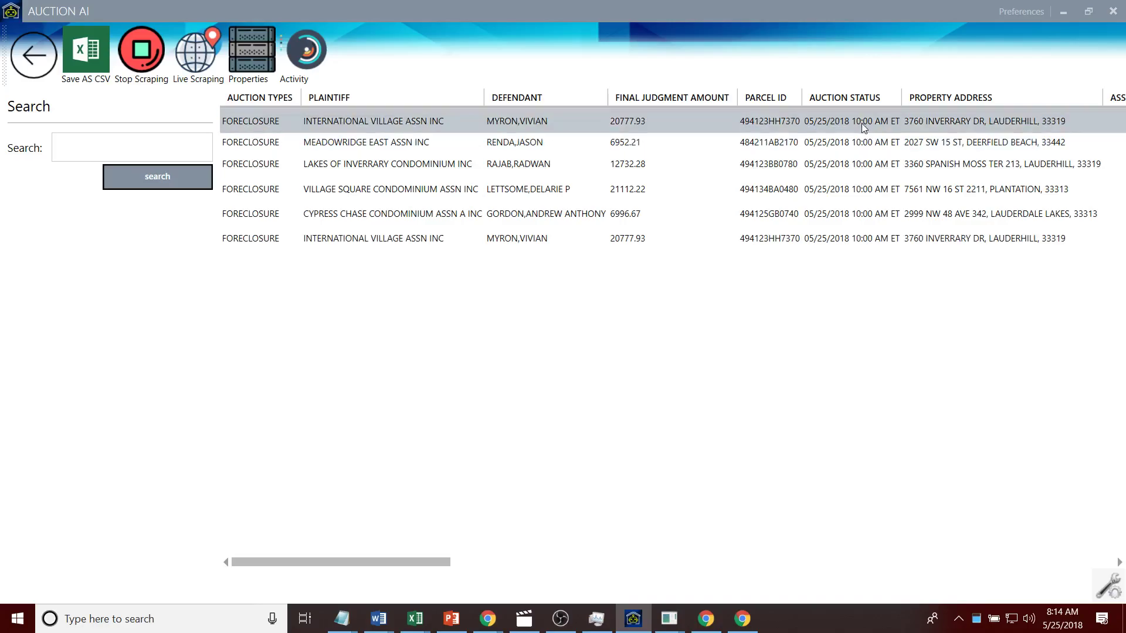
left_click(786, 214)
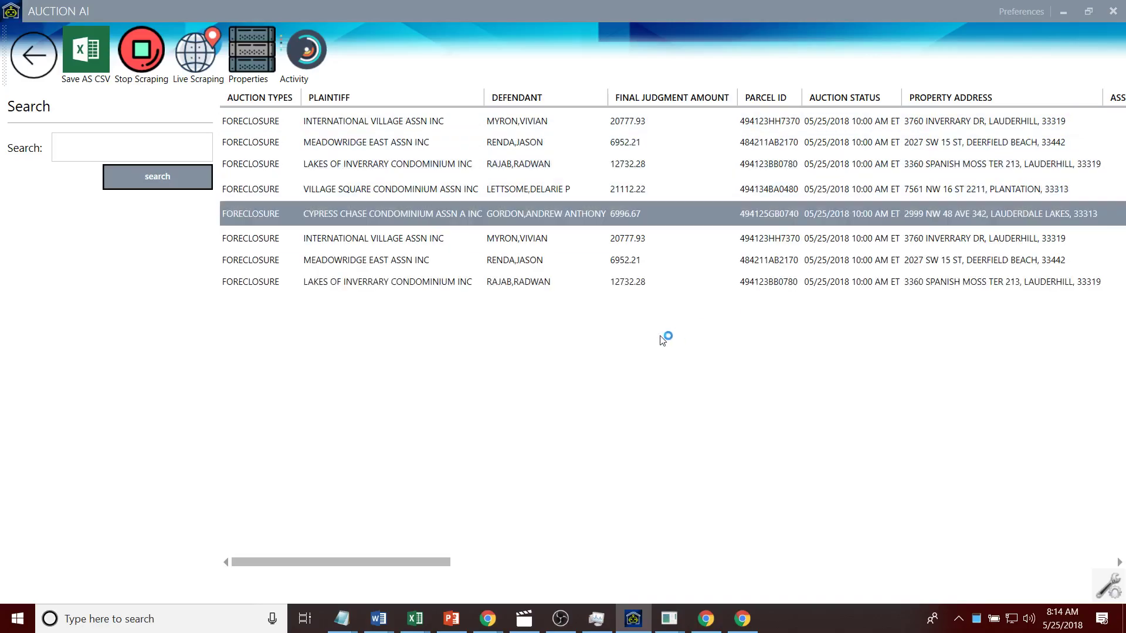
double_click(412, 221)
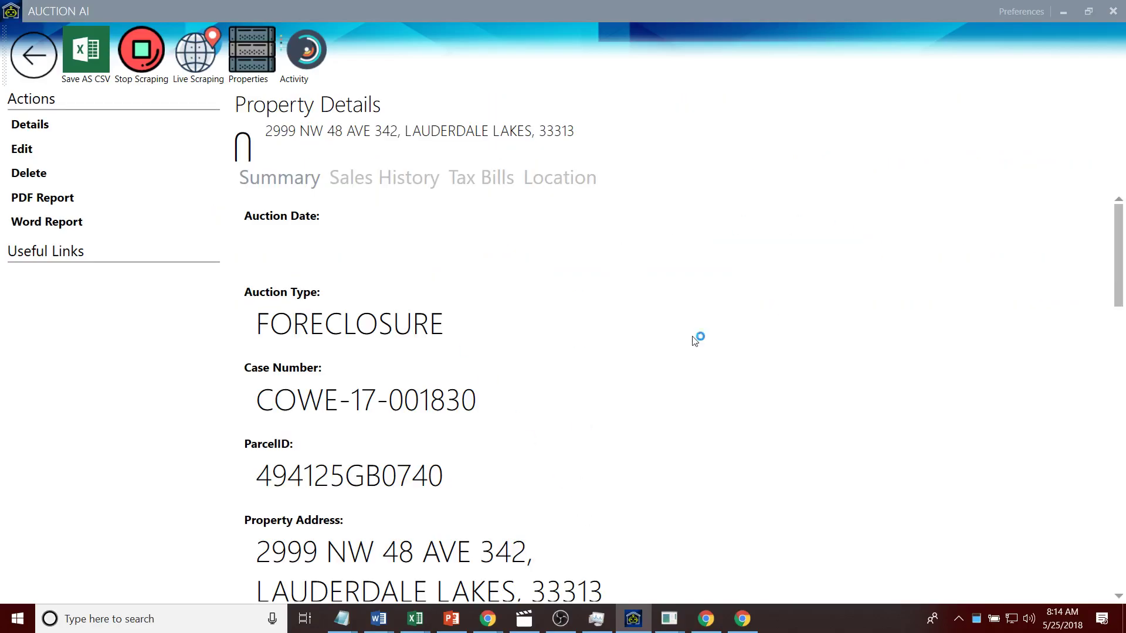
left_click_drag(445, 476, 268, 472)
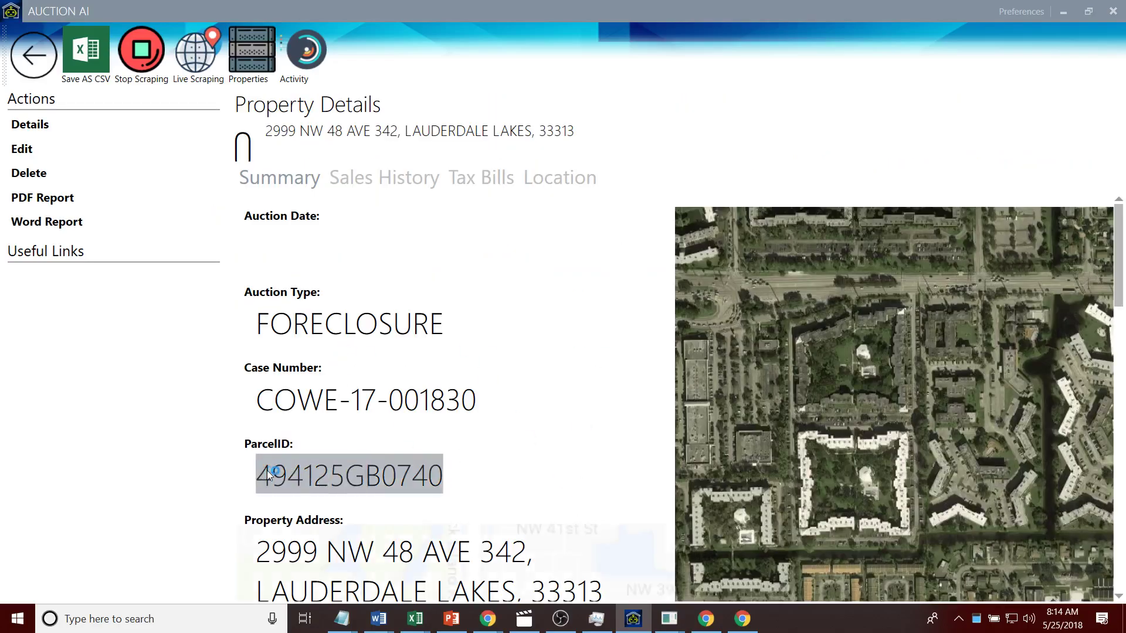
key("alt+Tab")
key("alt+Tab")
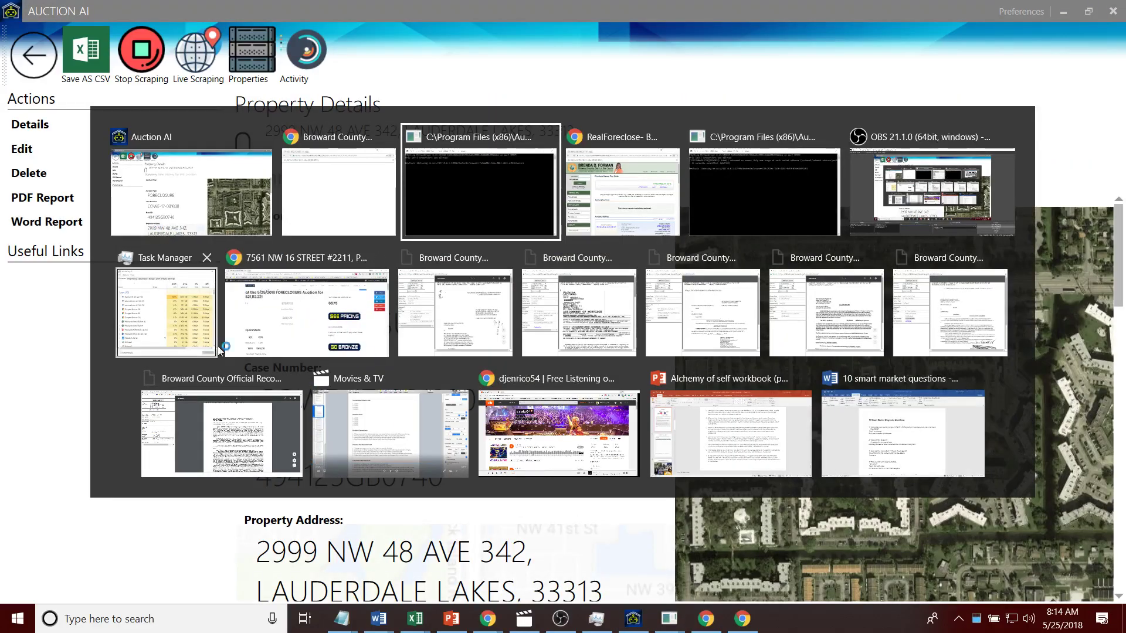
left_click(306, 312)
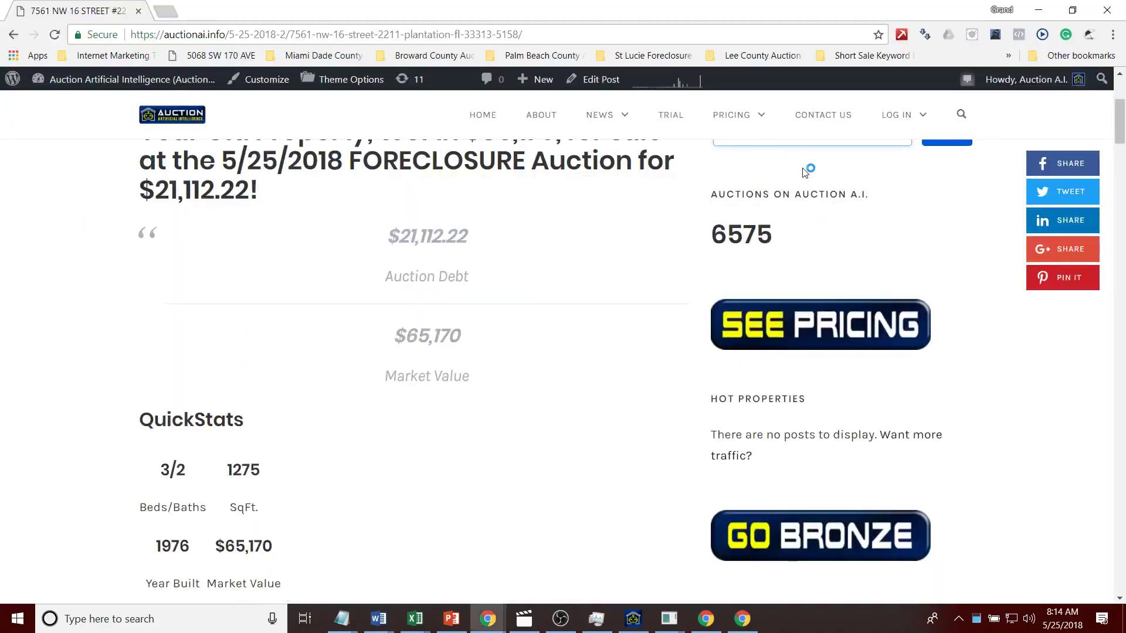
left_click_drag(1122, 136, 1120, 121)
left_click(939, 319)
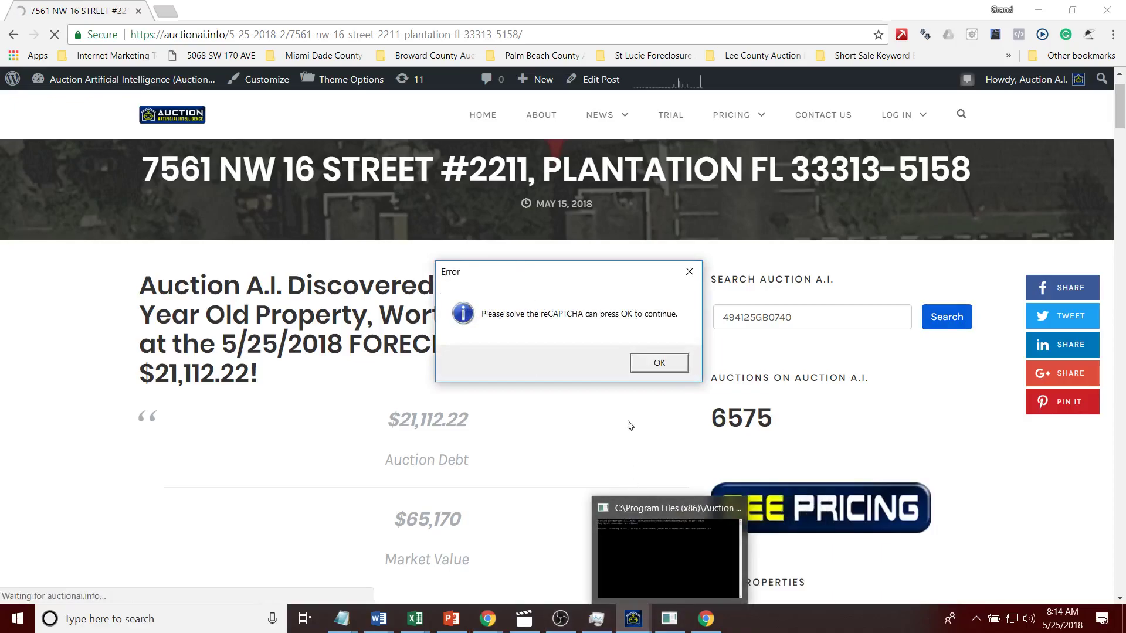
left_click(627, 435)
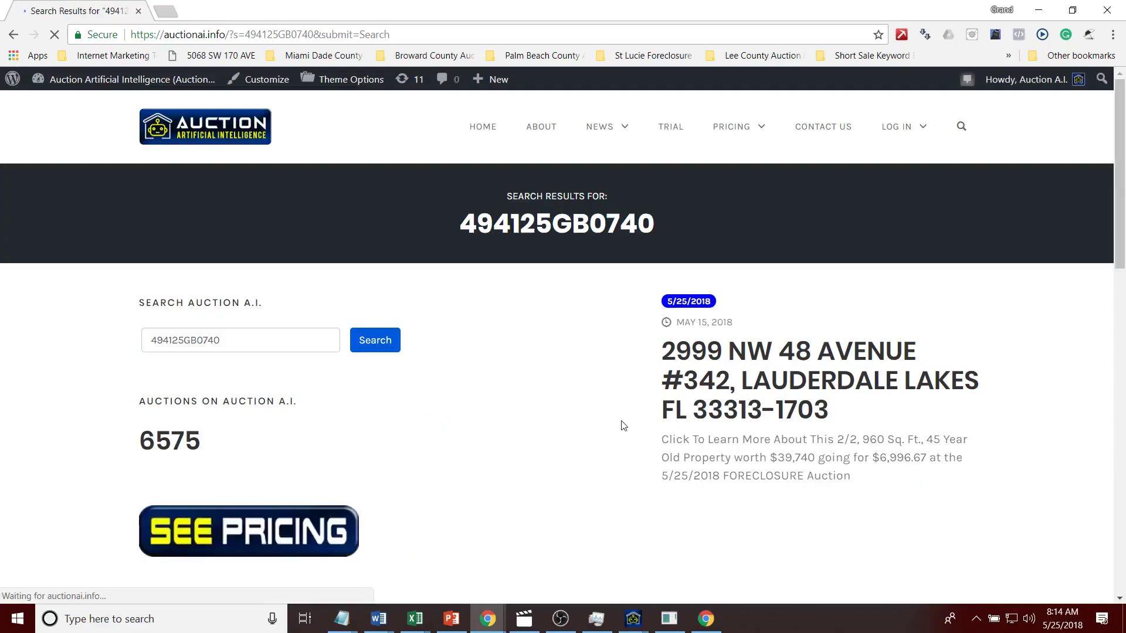
left_click(709, 368)
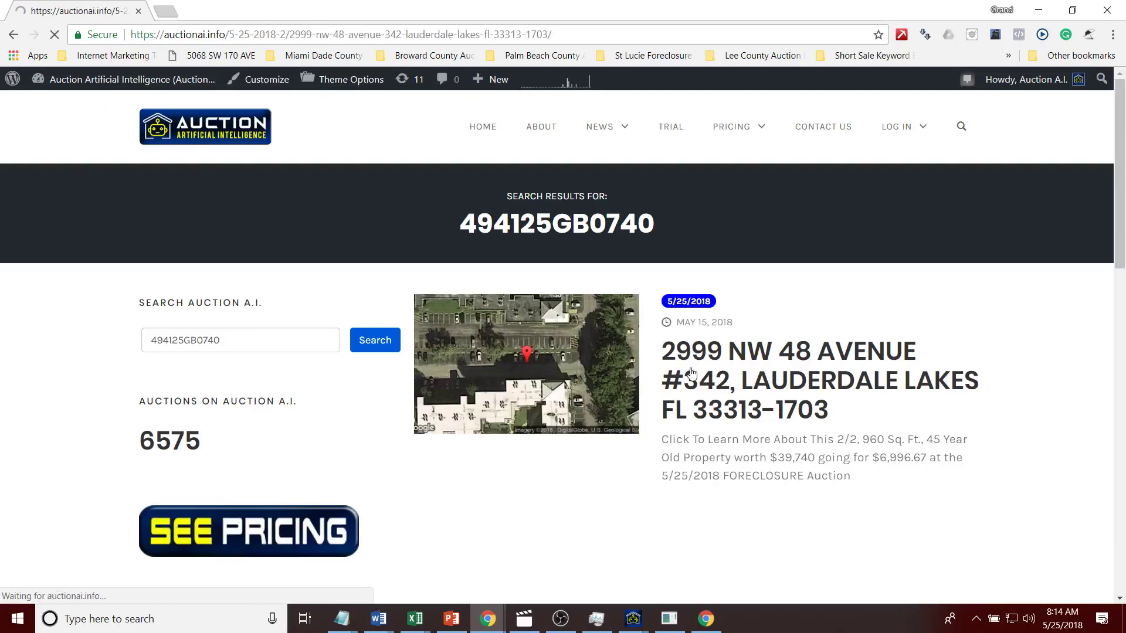
left_click_drag(164, 222, 639, 280)
key("ctrl+c")
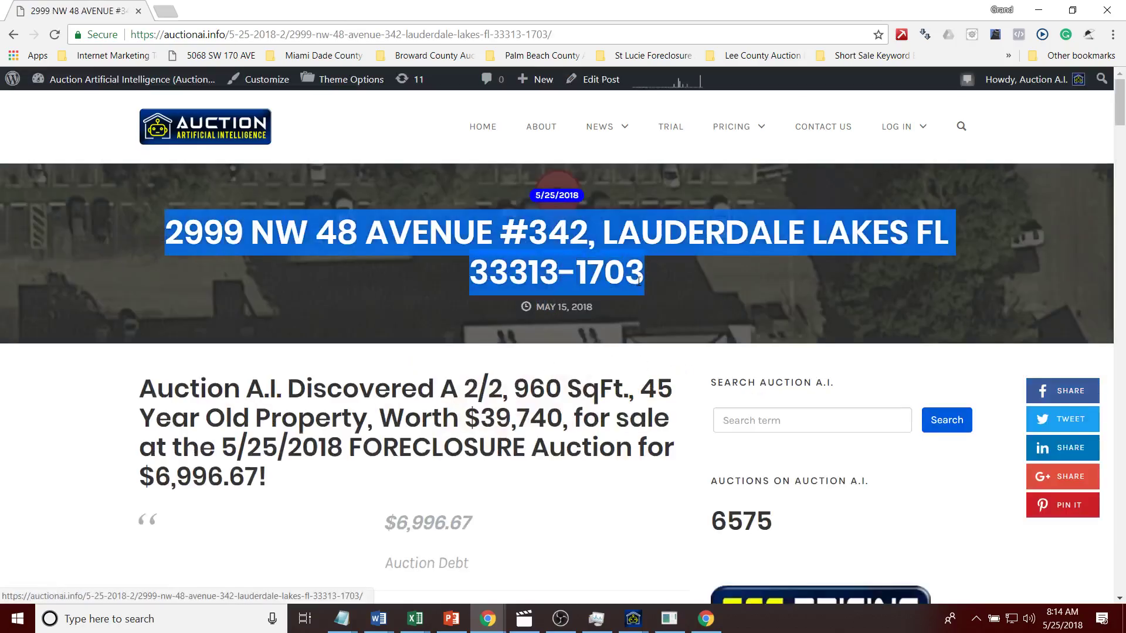
left_click(166, 11)
type("auc")
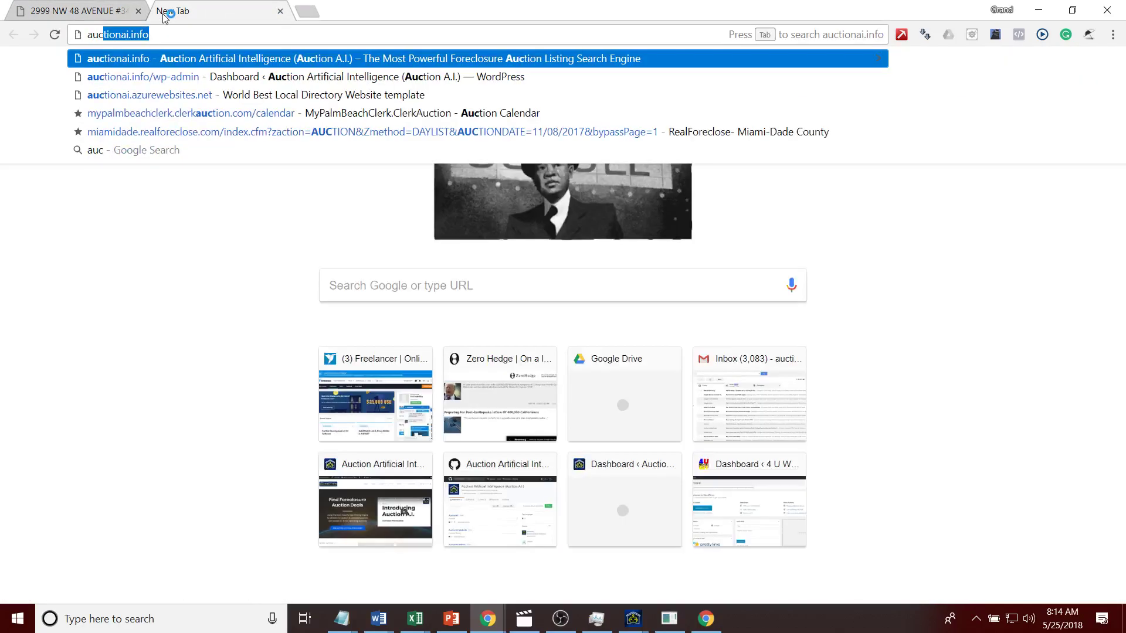
type("tion.co")
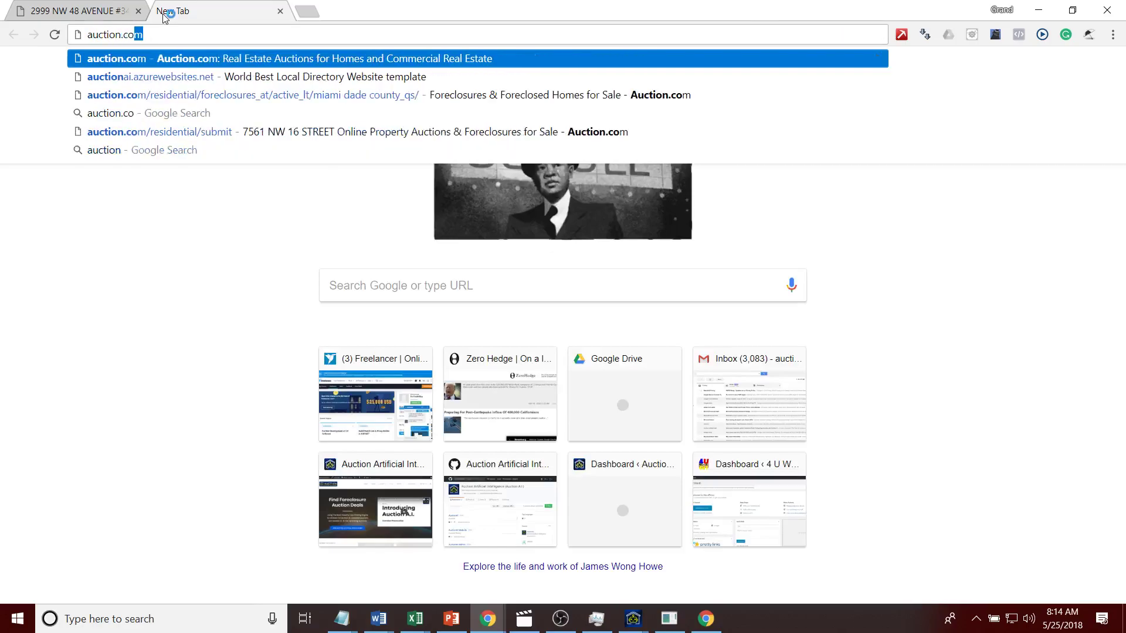
key("Return")
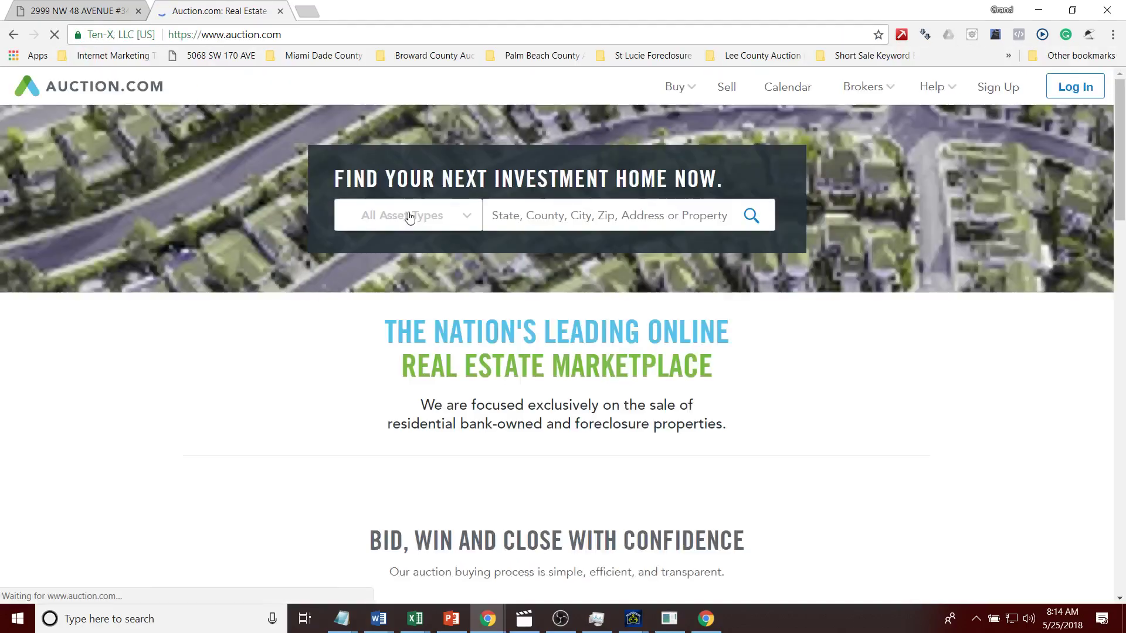
left_click(680, 217)
key("ctrl+v")
left_click(750, 216)
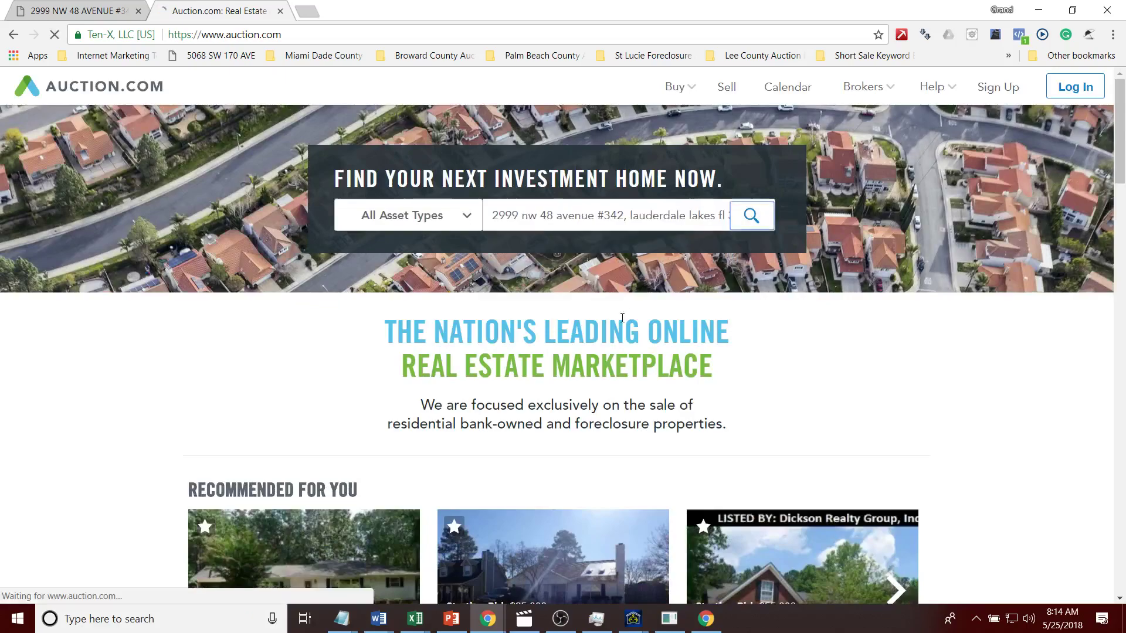
left_click(76, 11)
Step: Open the appraiser, photos, map, tax, Zillow, judgment, sale, public-record and docket links as tabs
left_click(544, 526)
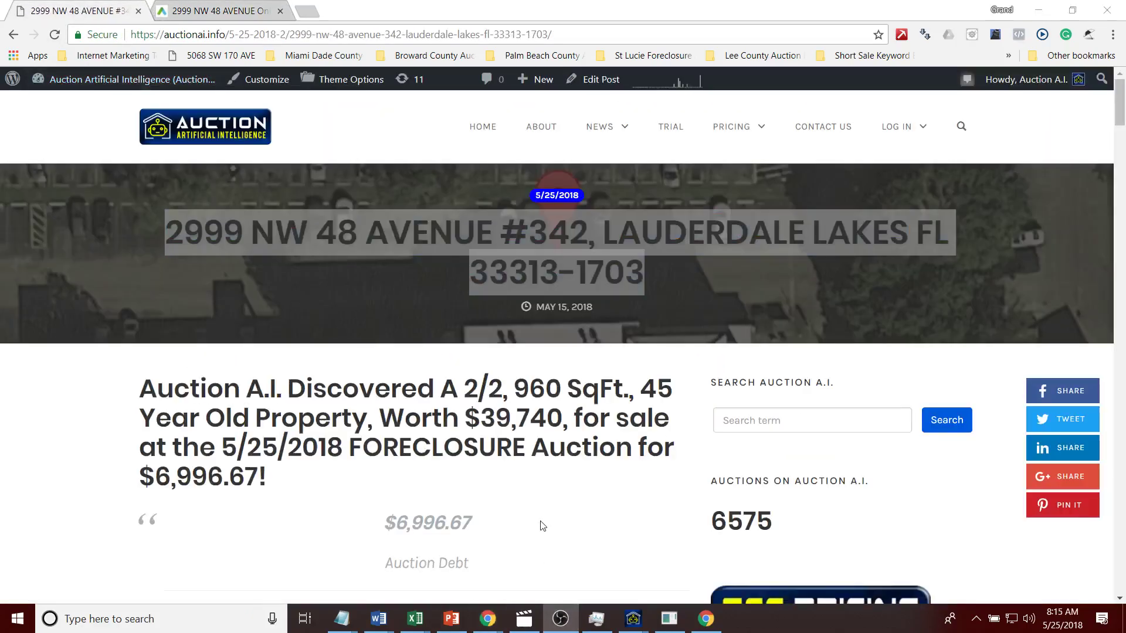
mouse_move(1120, 117)
left_mouse_down()
mouse_move(1122, 142)
mouse_move(1120, 134)
left_mouse_up()
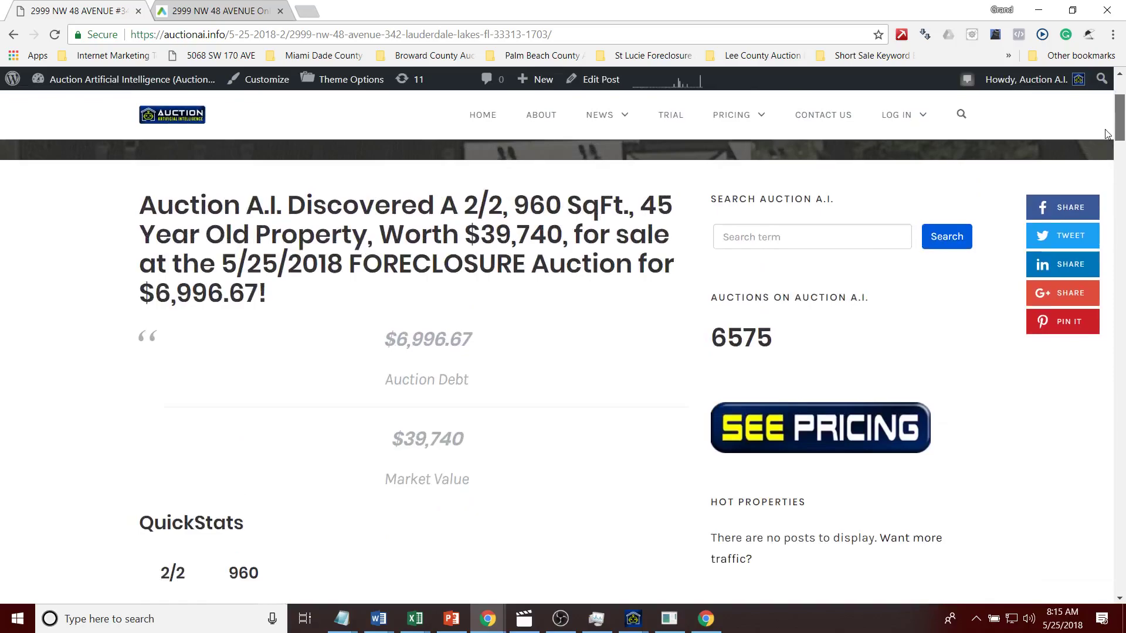
left_click_drag(1106, 133, 1107, 187)
left_click(294, 261)
left_click(294, 297)
left_click(286, 336)
left_click(289, 369)
left_click(290, 405)
left_click(291, 440)
left_click(295, 476)
left_click(299, 511)
left_click(296, 547)
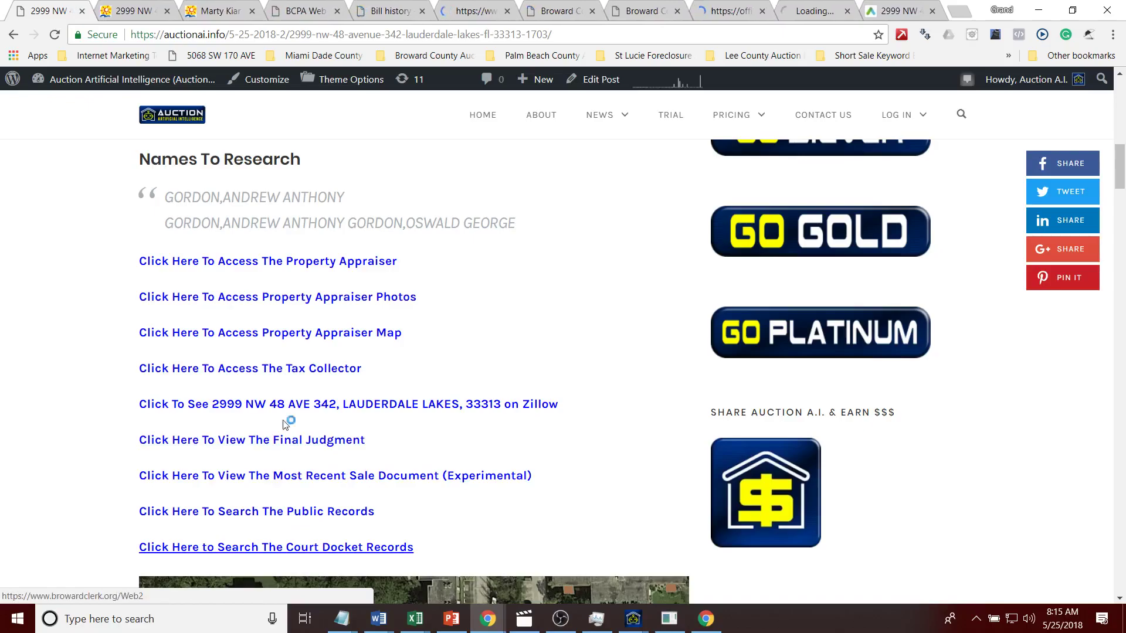
left_click(127, 19)
Step: Review the Cypress Chase parcel's appraiser photos and its location on the appraiser map
left_click_drag(1120, 186, 1122, 344)
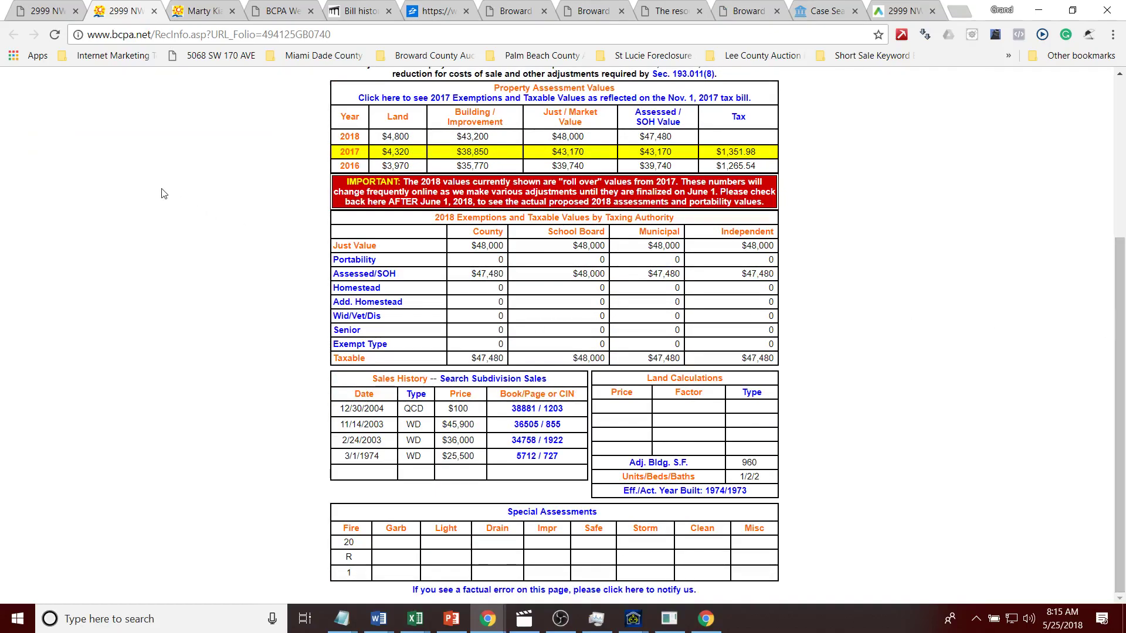
left_click(214, 6)
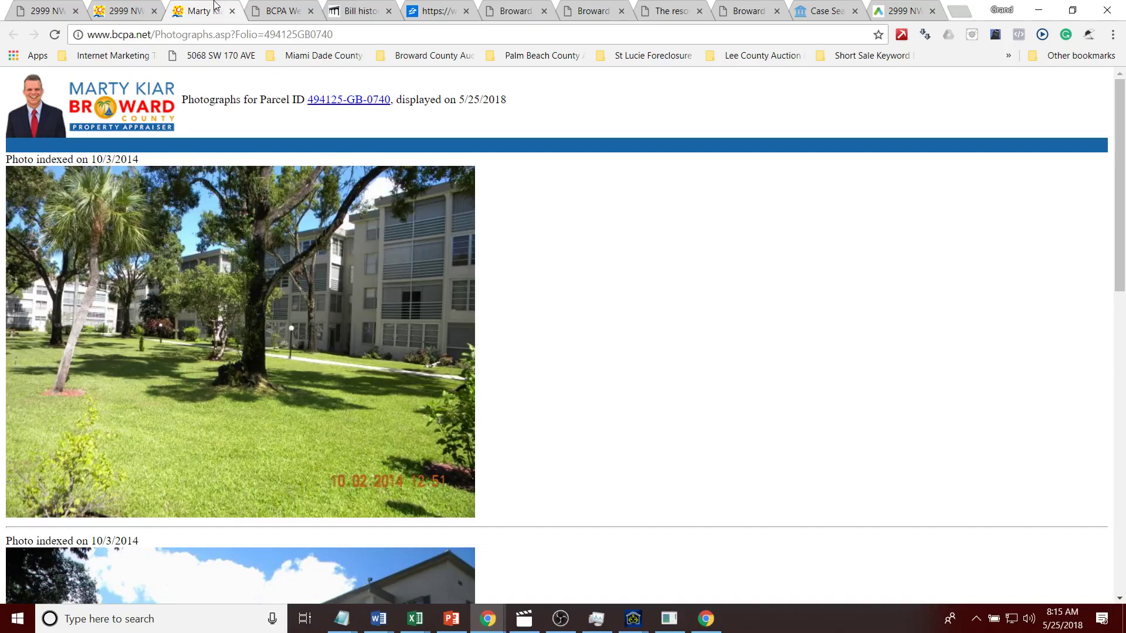
left_click(253, 9)
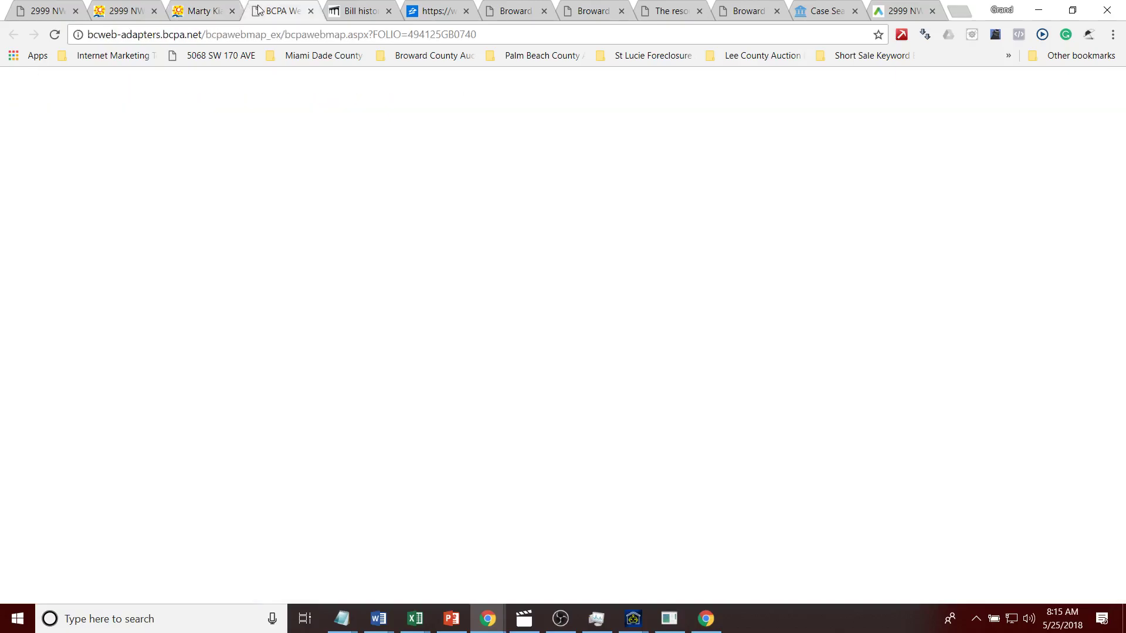
Step: Open the condo's tax record showing the 2017 $1,297.90 bill paid via escrow, and select the escrow company
left_click(354, 12)
scroll(1115, 416, "down", 8)
scroll(1115, 416, "down", 2)
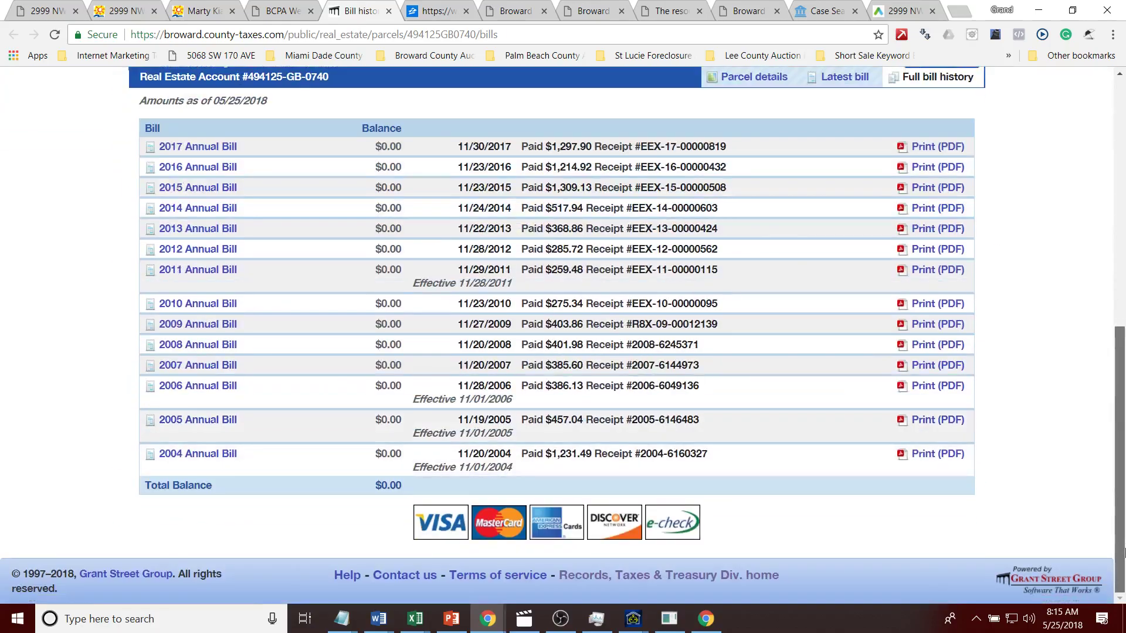
left_click(753, 77)
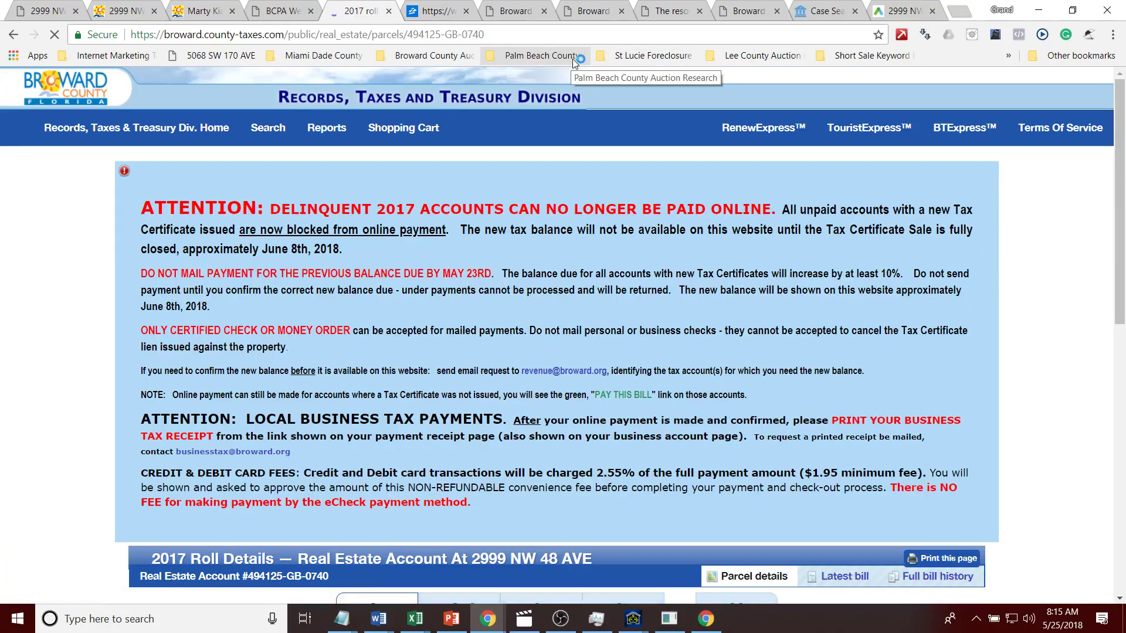
left_click_drag(1120, 116, 1124, 351)
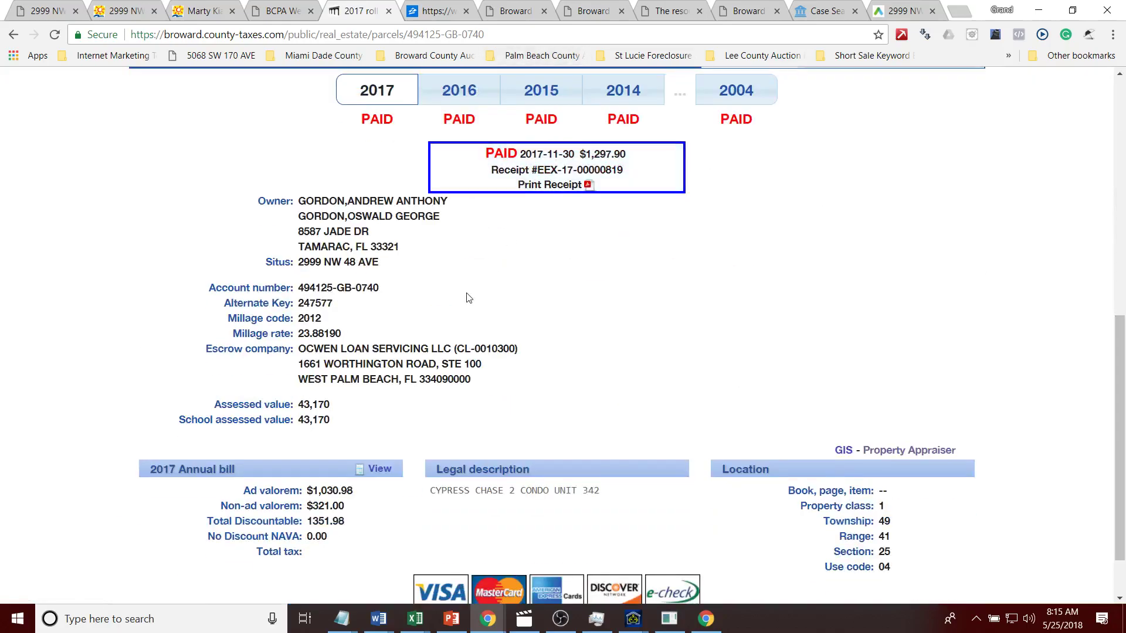
left_click_drag(481, 378, 302, 348)
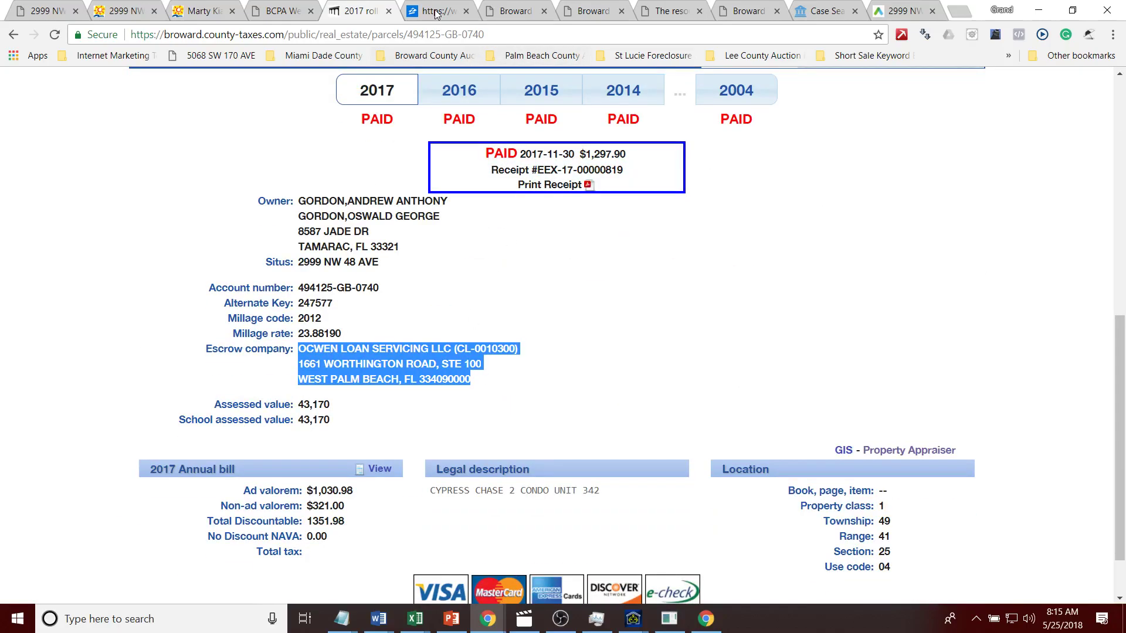
left_click(437, 13)
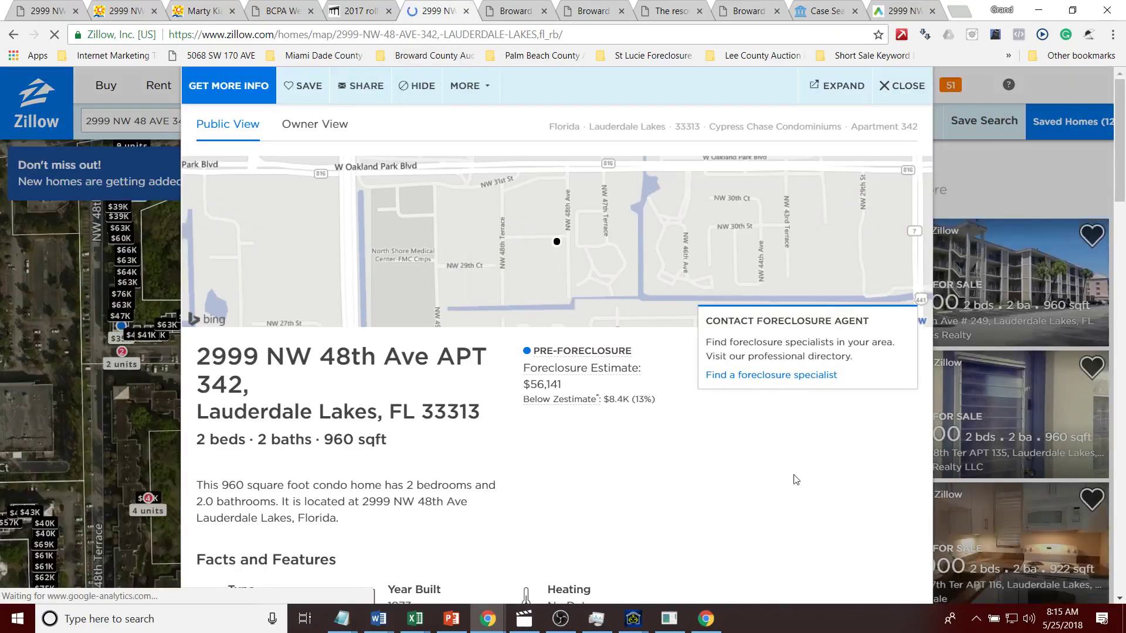
Step: Scroll to the condo's foreclosure information and expand Home Value to show the $64,530 Zestimate
scroll(1123, 296, "down", 3)
scroll(1123, 296, "down", 8)
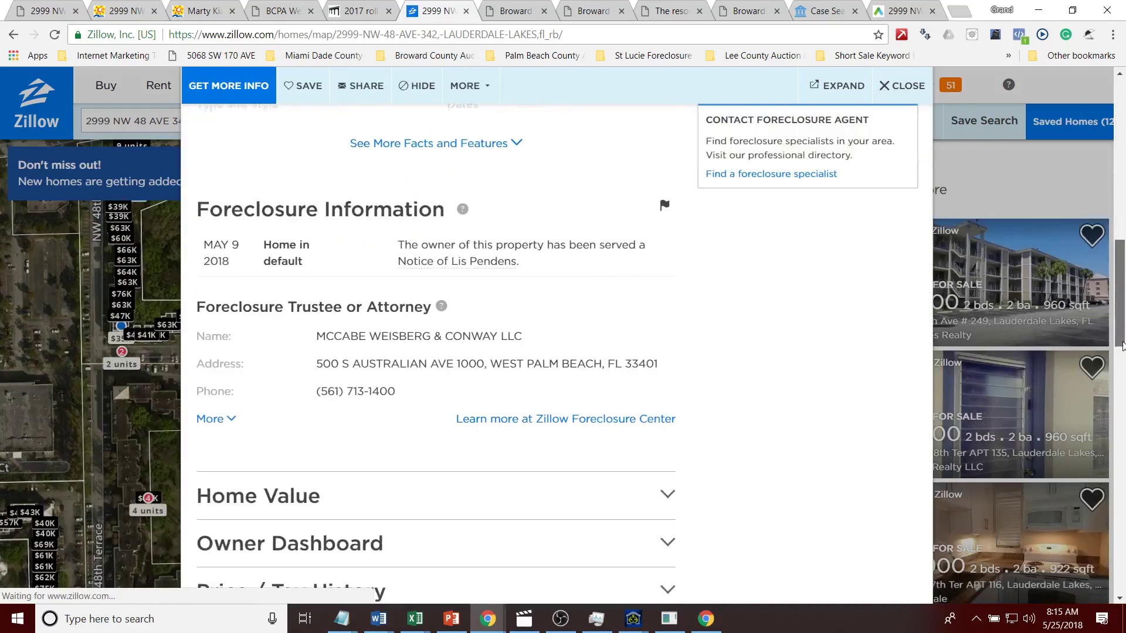
left_click(516, 482)
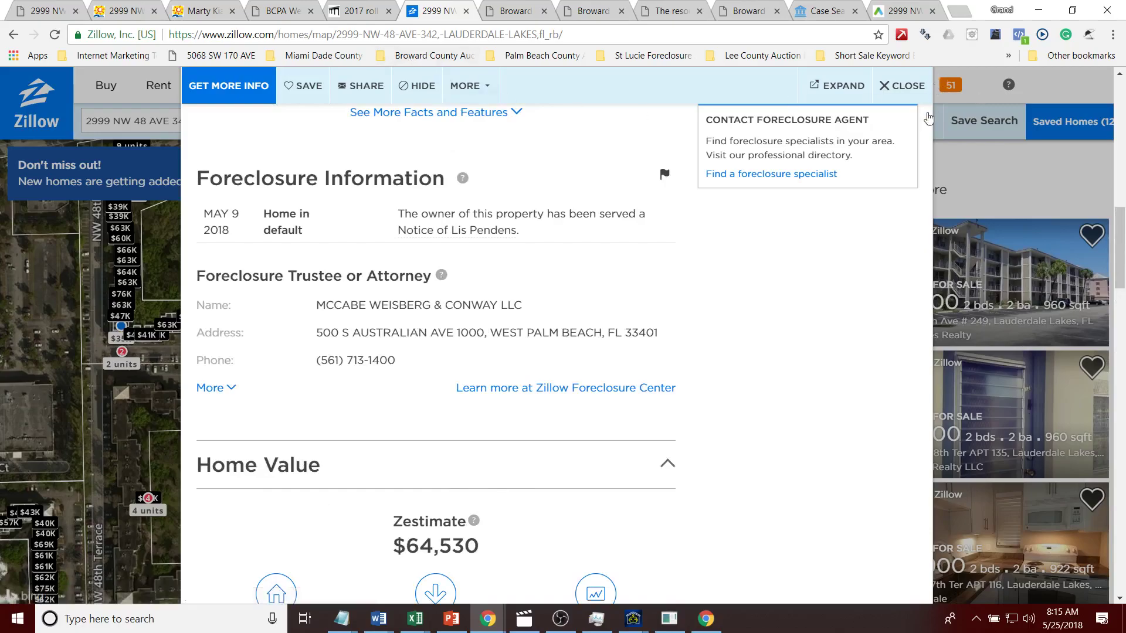
Step: Run a new Official Records name search for the owner name copied from the final judgment
left_click(512, 13)
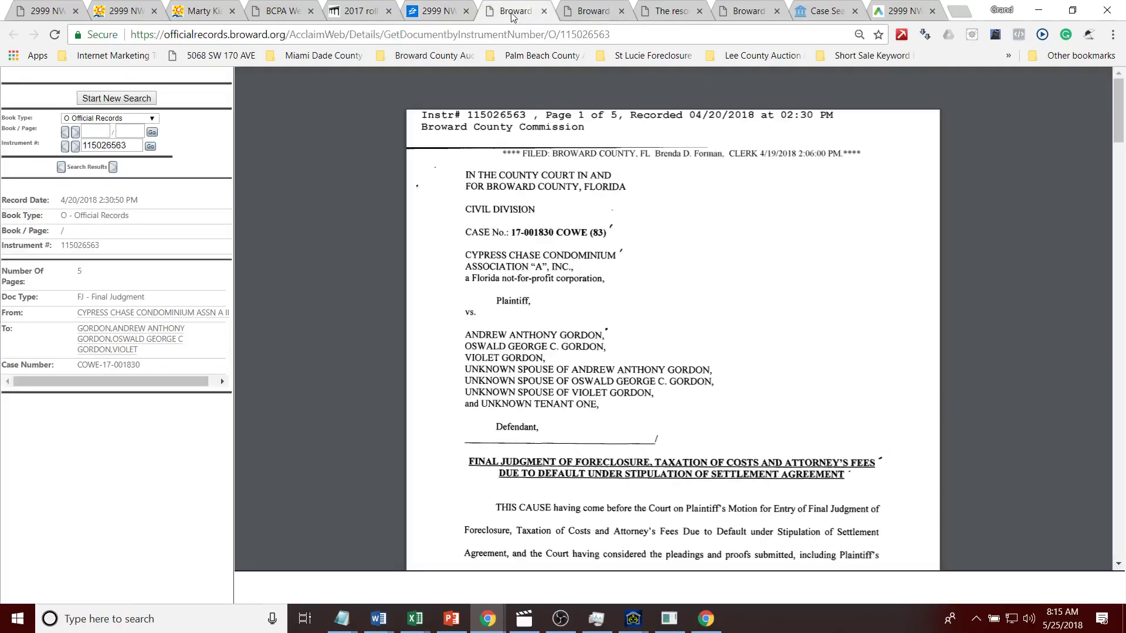
left_click_drag(138, 350, 77, 329)
key("ctrl+c")
left_click(85, 103)
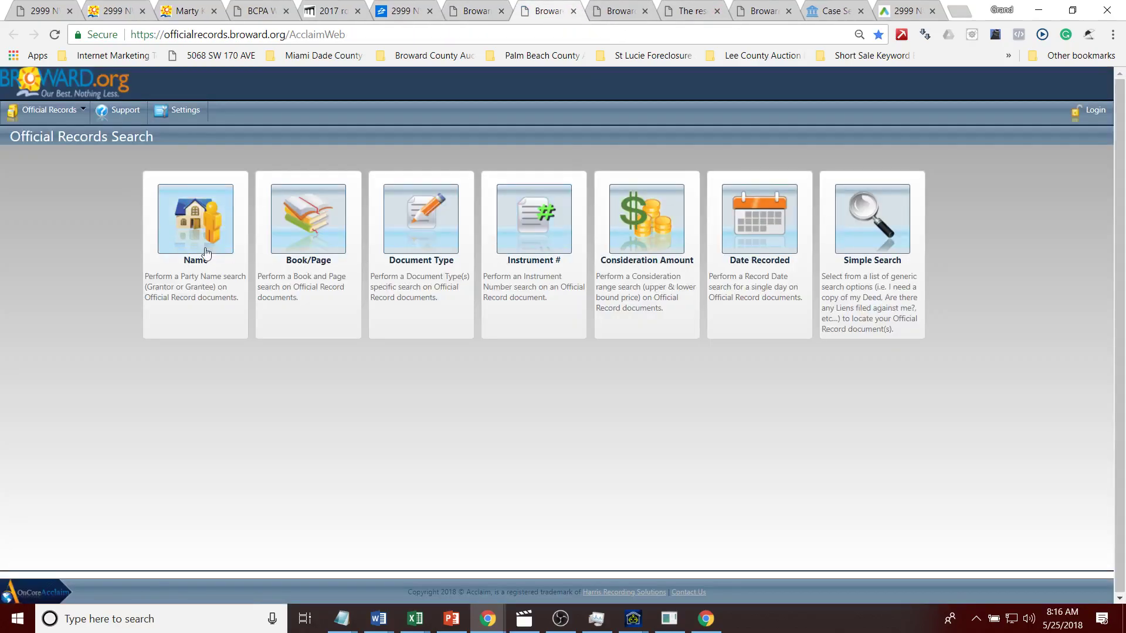
left_click(205, 253)
key("ctrl+v")
left_click(850, 256)
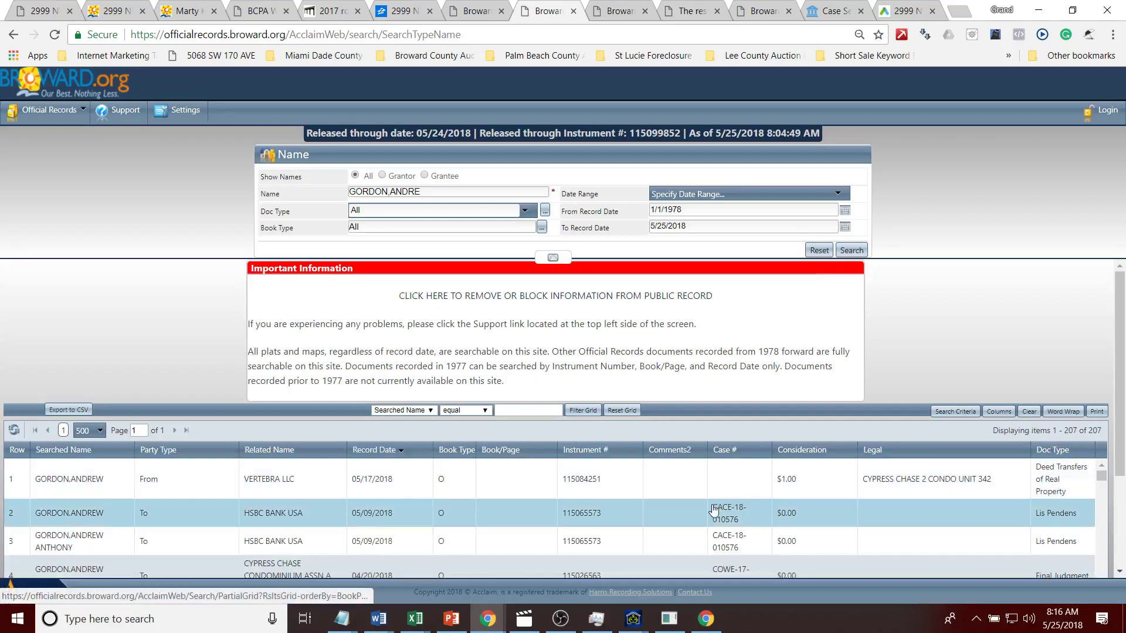
left_click(1003, 518)
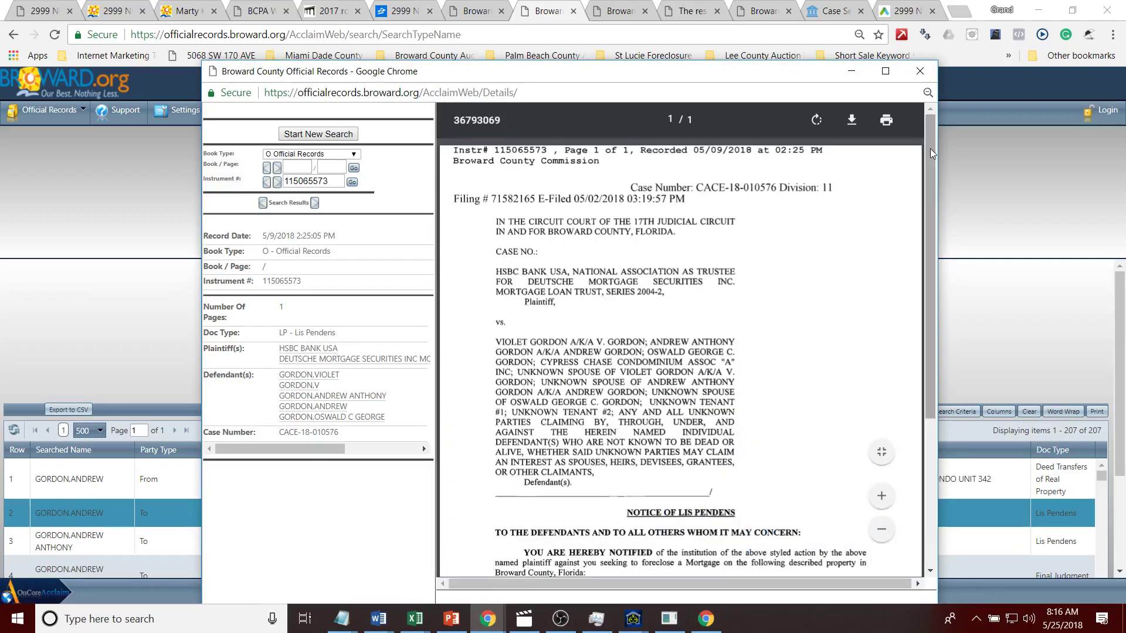
left_click_drag(931, 155, 931, 306)
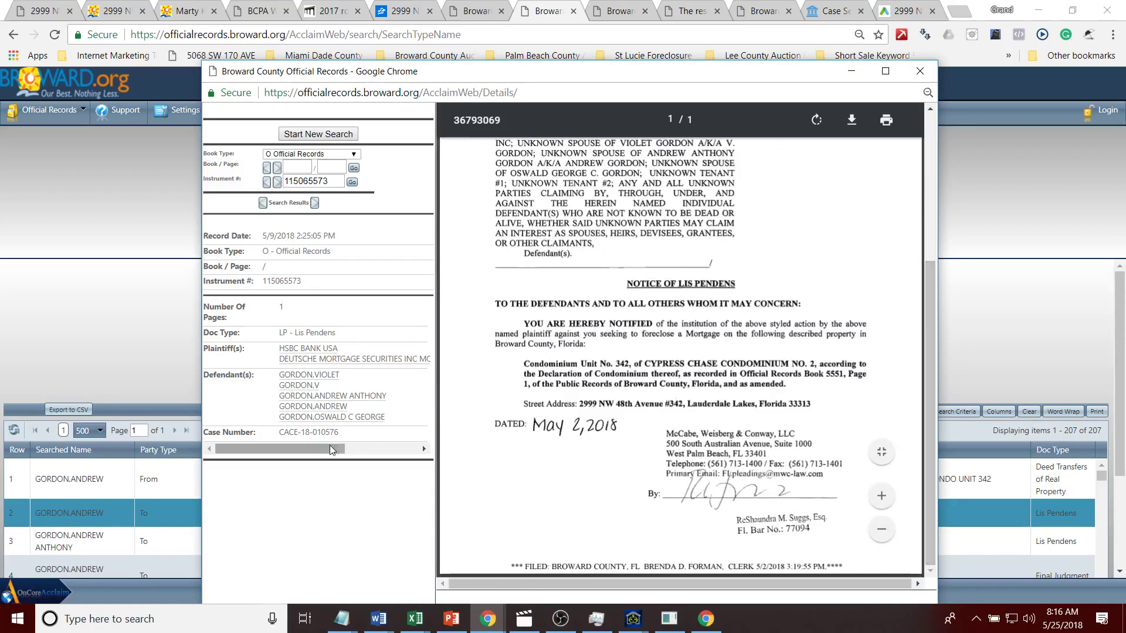
left_click_drag(339, 432, 278, 432)
key("ctrl+c")
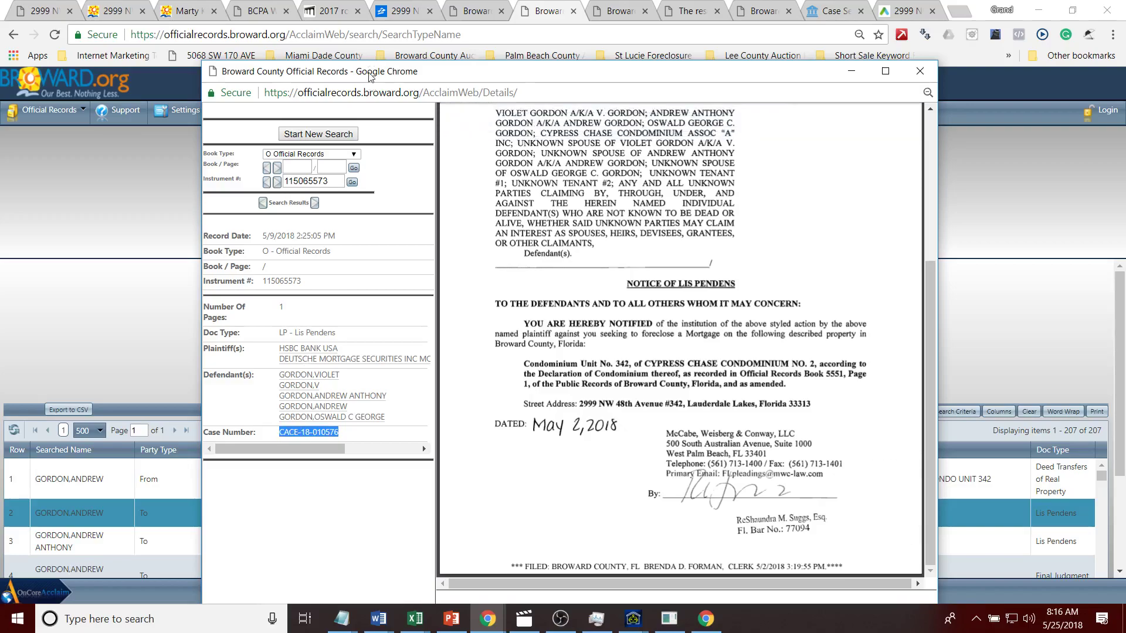
left_click(427, 58)
left_click(428, 59)
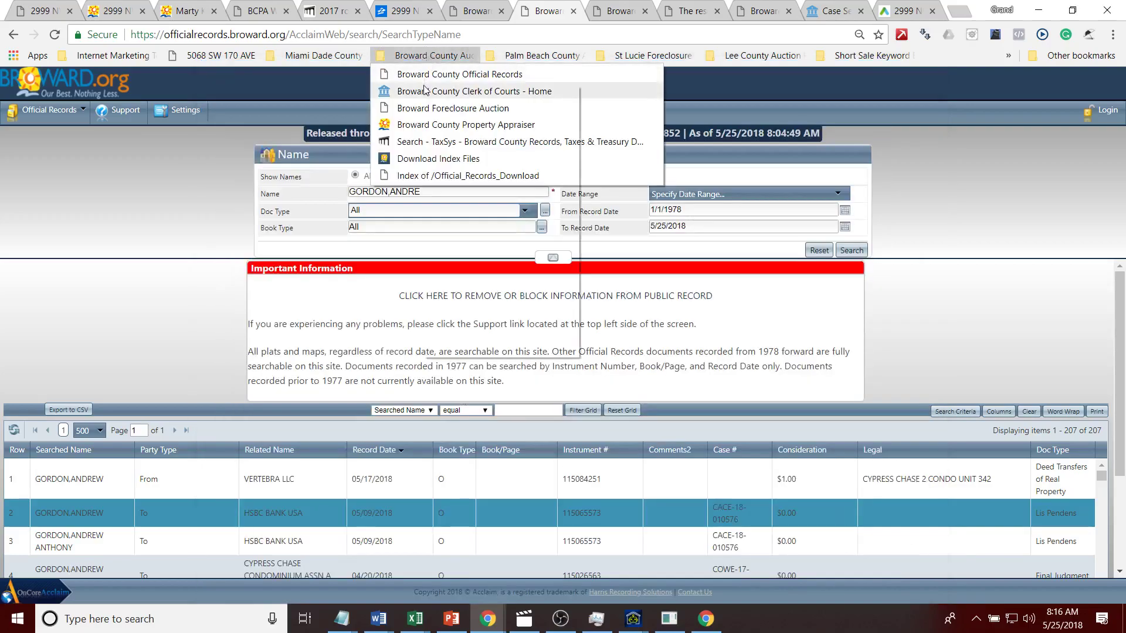
left_click(457, 91)
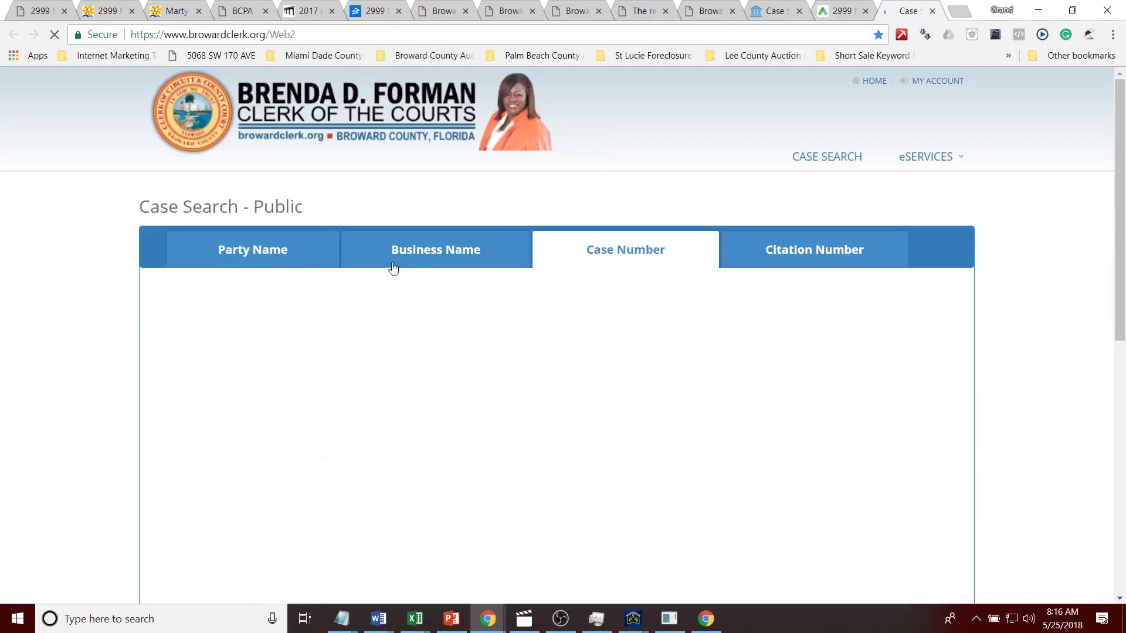
left_click(260, 327)
key("ctrl+v")
left_click(271, 389)
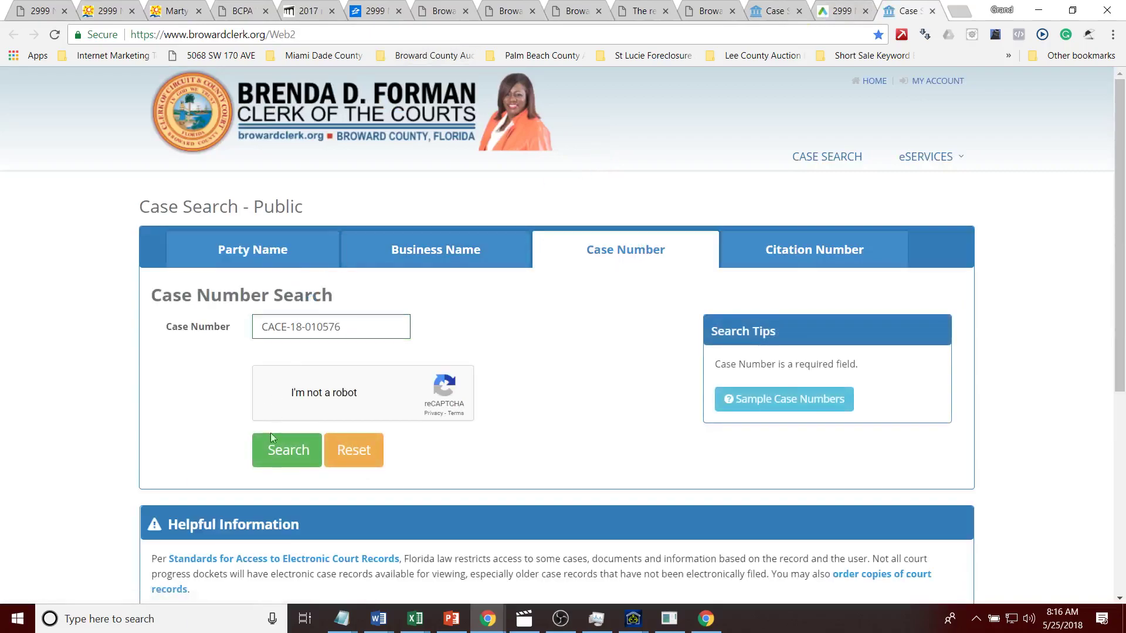
left_click(267, 453)
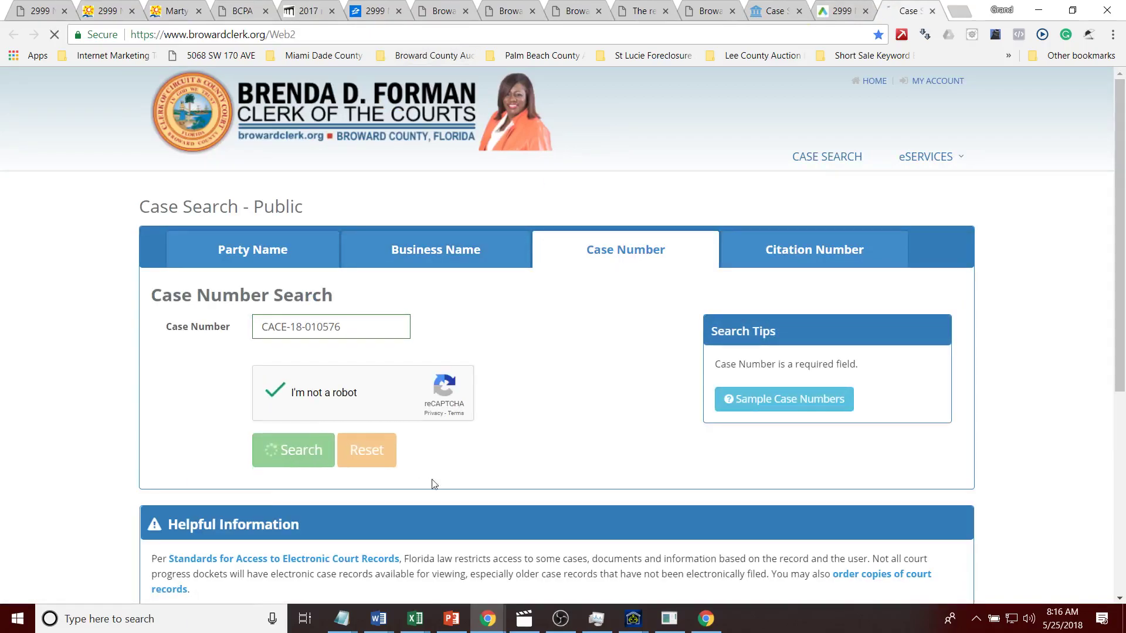
left_click(207, 365)
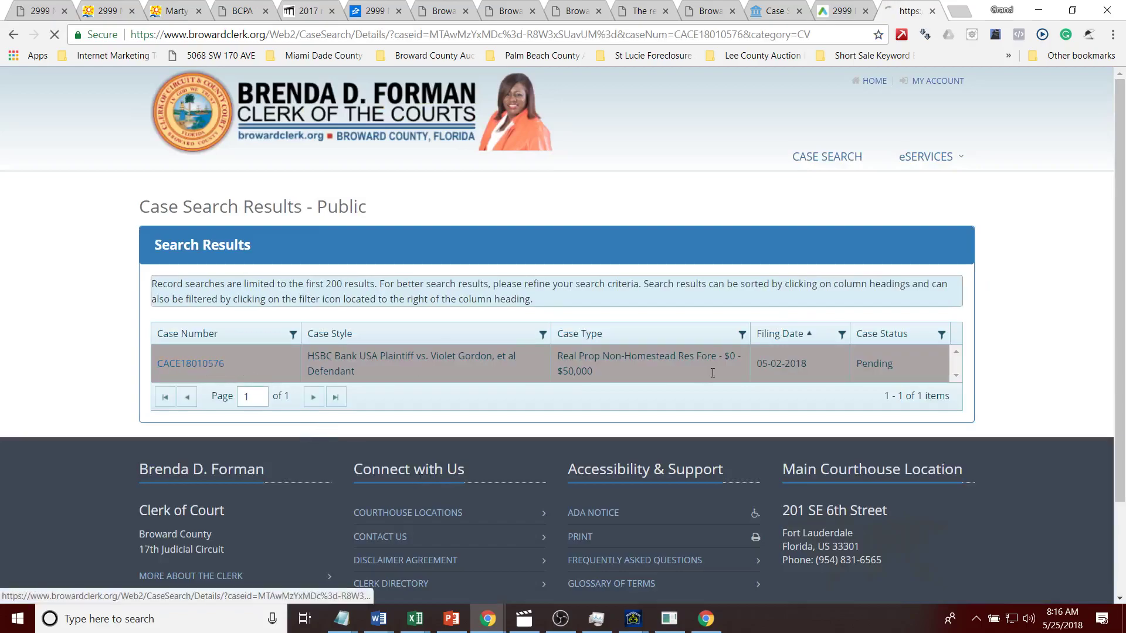
left_click_drag(1121, 123, 1103, 272)
left_click_drag(670, 229, 540, 228)
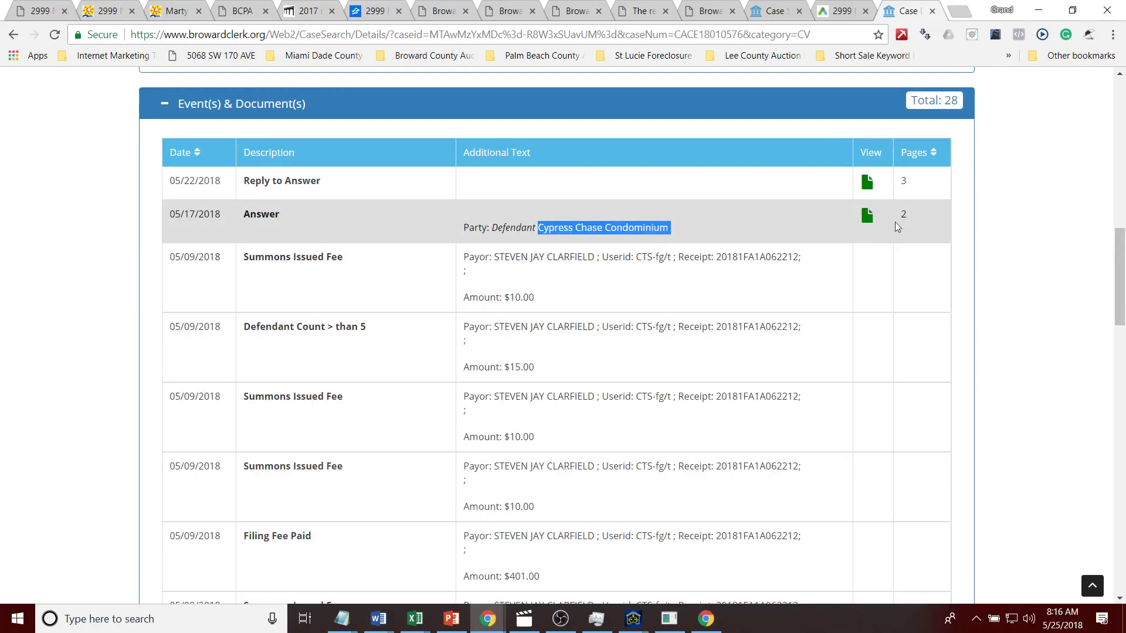
Step: View all pages of the 05/17/2018 Answer and read down to the certificate of service
left_click(867, 216)
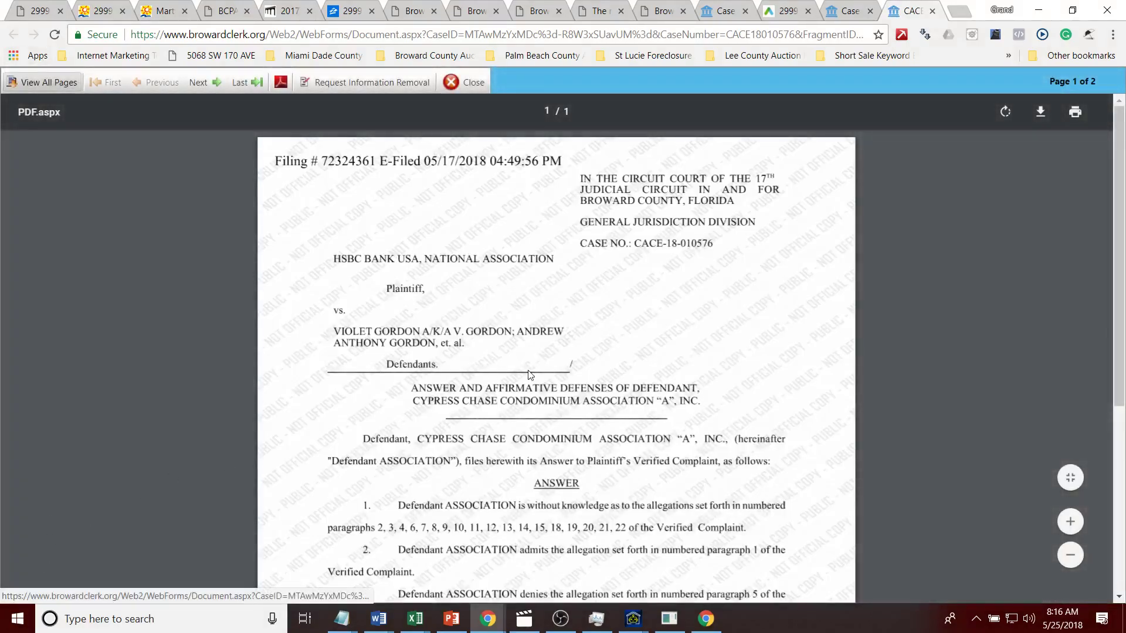
left_click(23, 83)
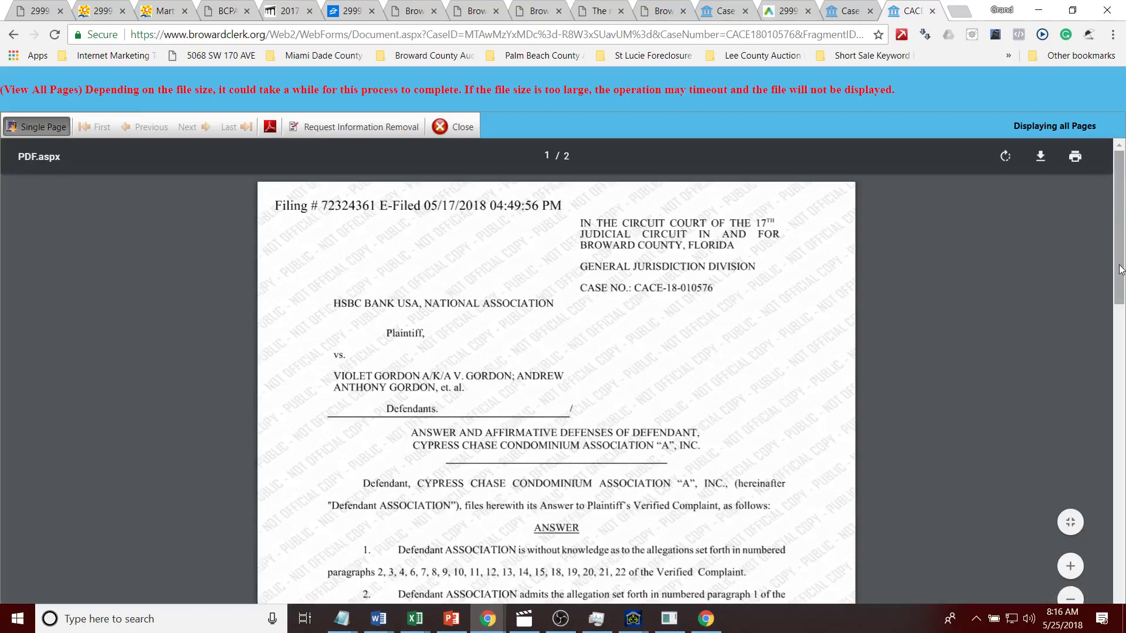
left_click_drag(1120, 270, 1117, 397)
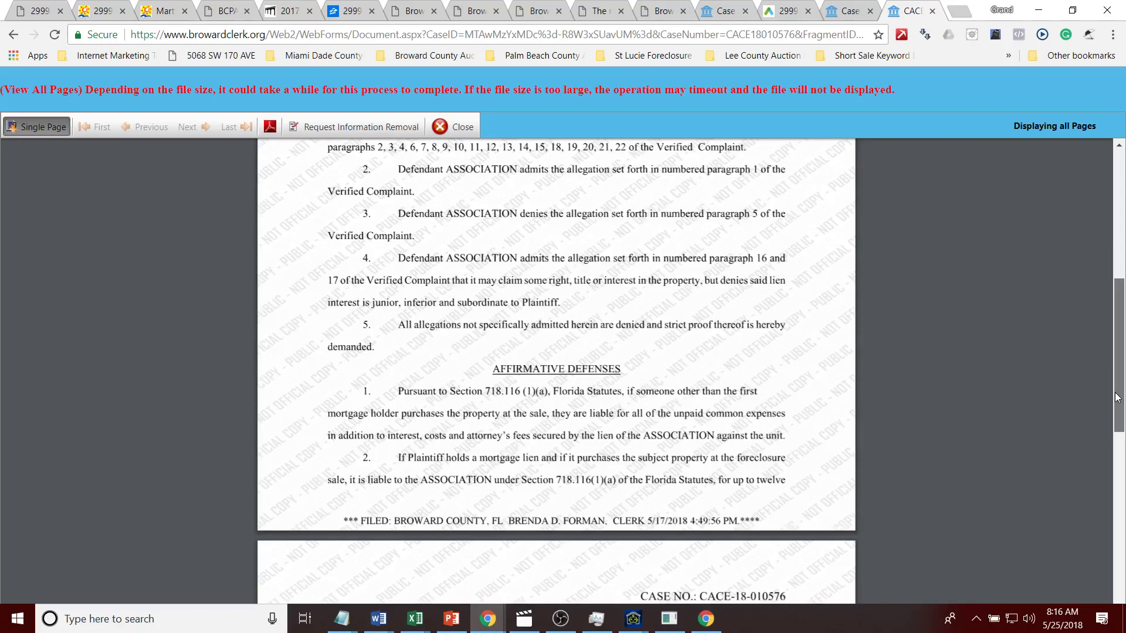
left_click_drag(1117, 397, 1117, 455)
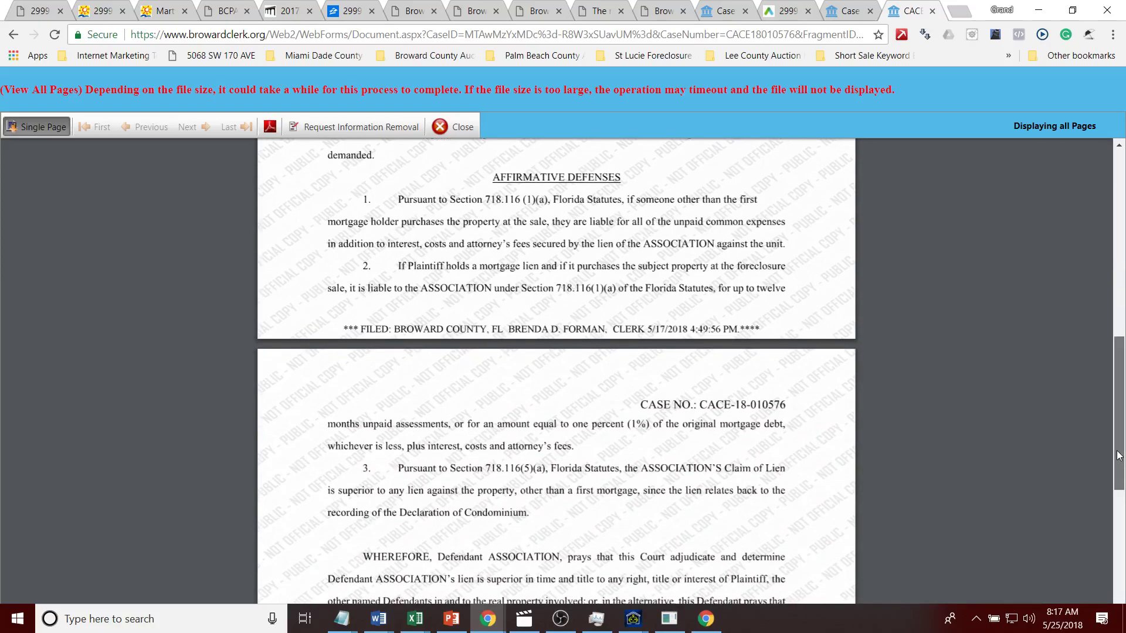
left_click_drag(1117, 455, 1121, 475)
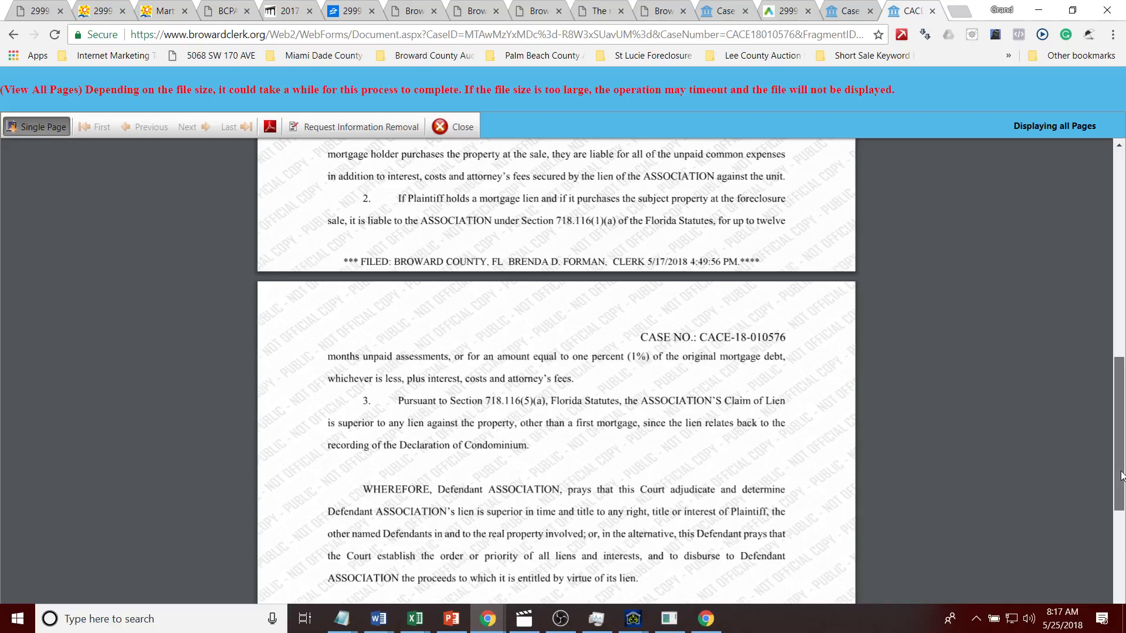
left_click_drag(1121, 474, 1121, 539)
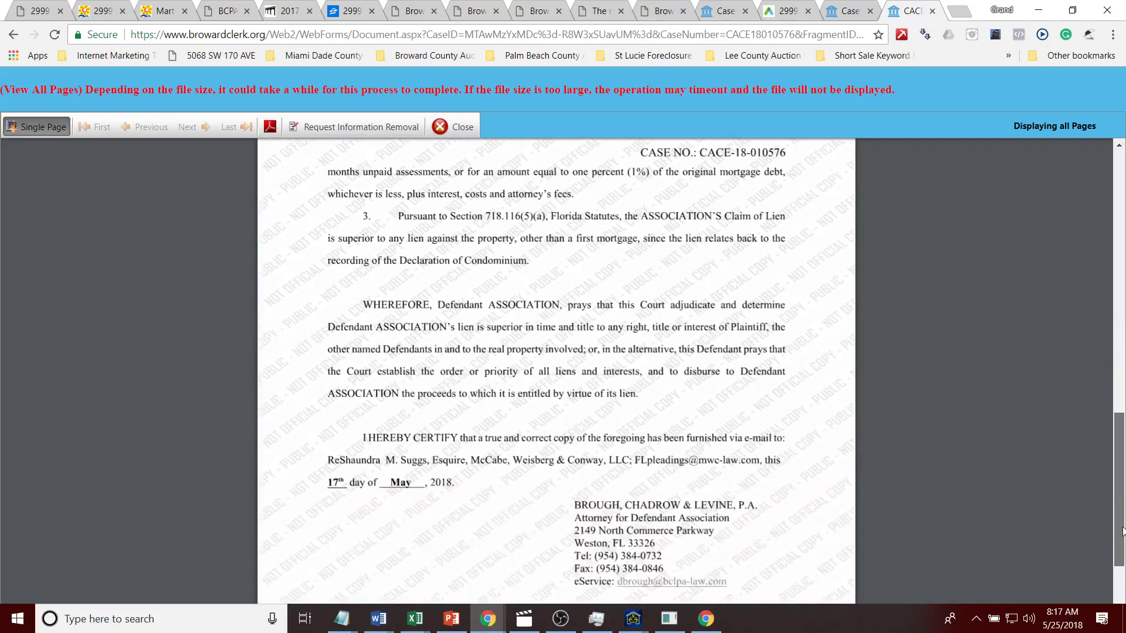
Step: Open all 39 pages of the 05/02/2018 complaint and review the attached $41,310.00 mortgage
left_click(874, 6)
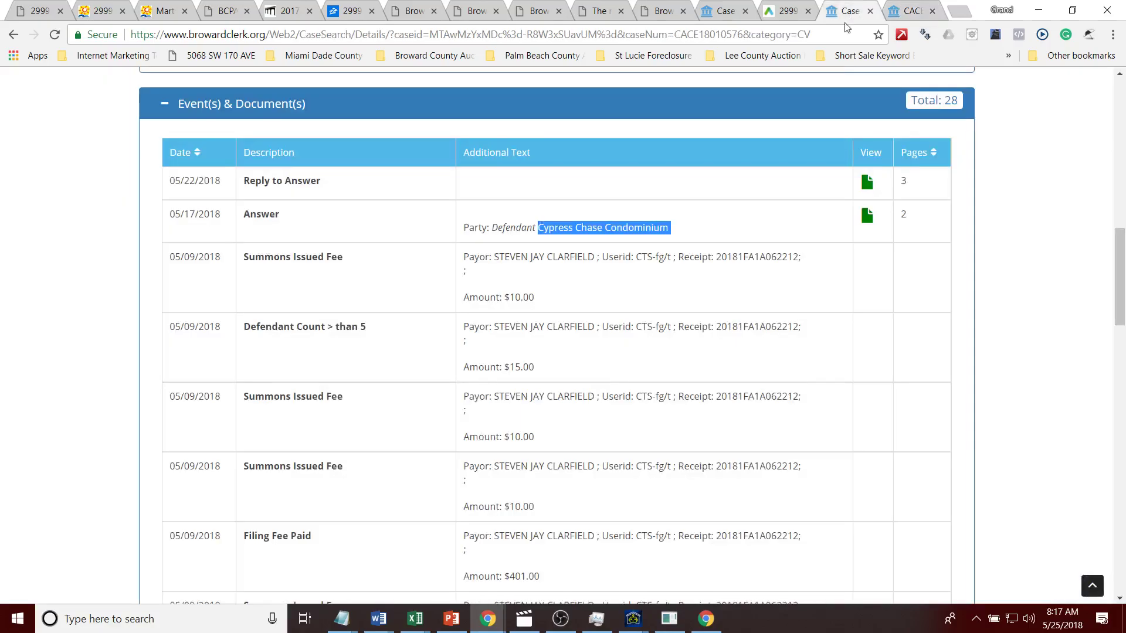
left_click_drag(1121, 188, 1123, 481)
left_click(867, 216)
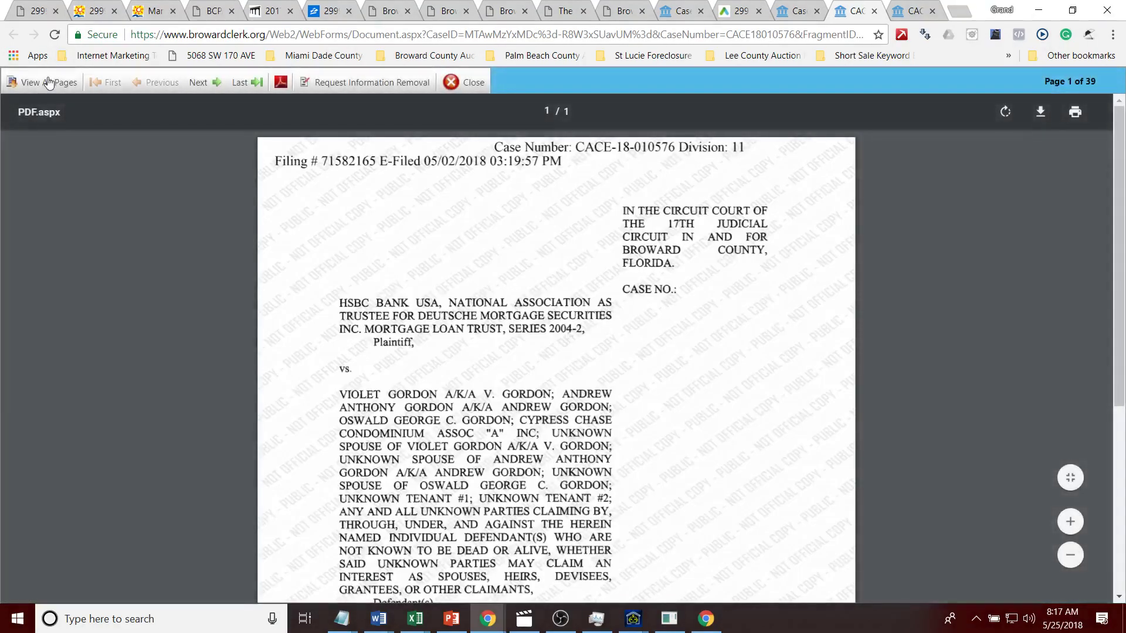
left_click(44, 81)
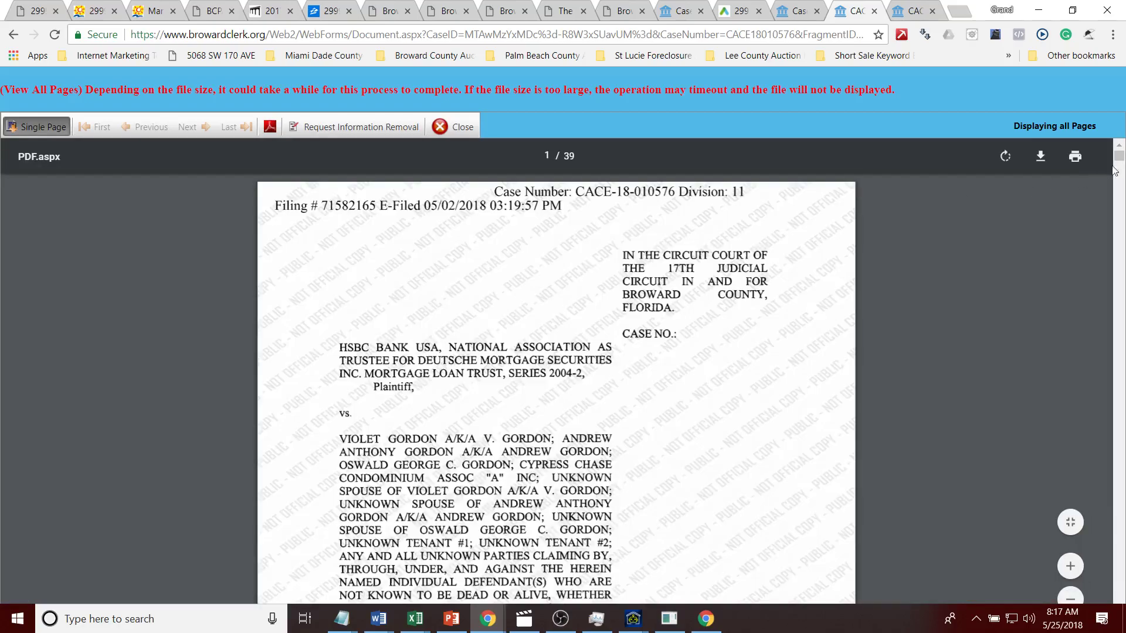
left_click_drag(1118, 158, 1120, 188)
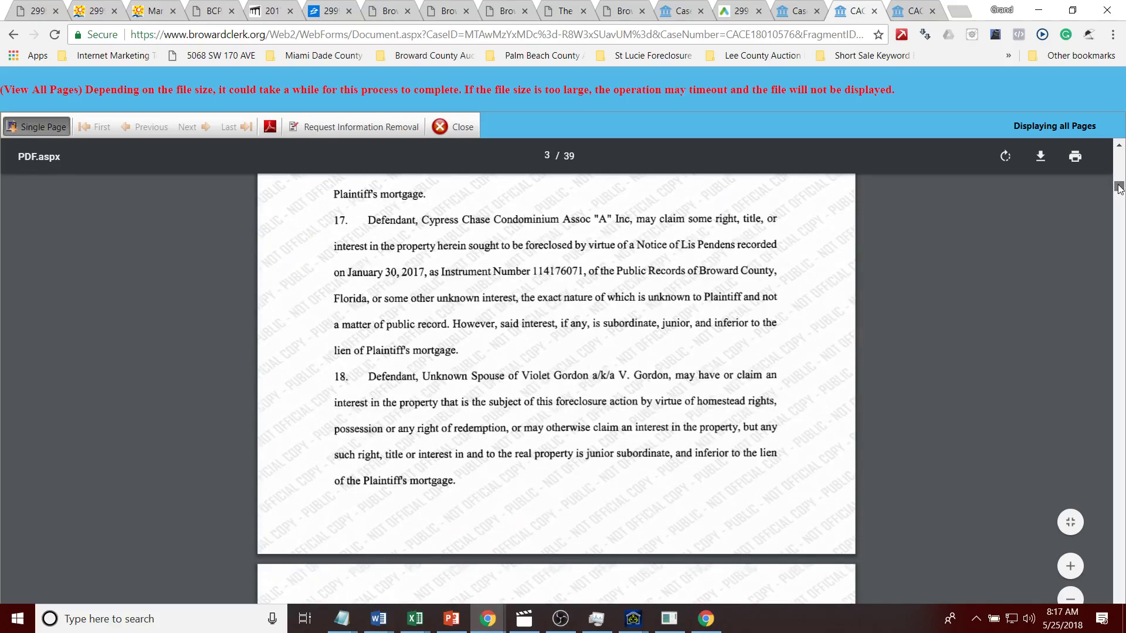
left_click_drag(1118, 187, 1119, 317)
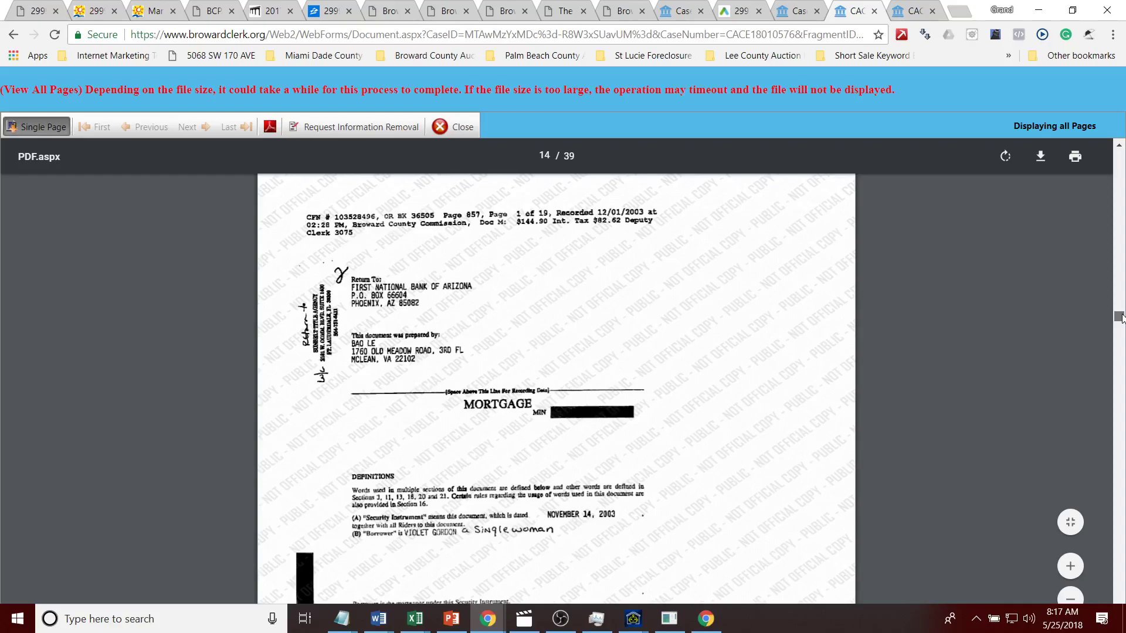
mouse_move(1121, 317)
left_mouse_down()
mouse_move(1120, 334)
mouse_move(1121, 319)
left_mouse_up()
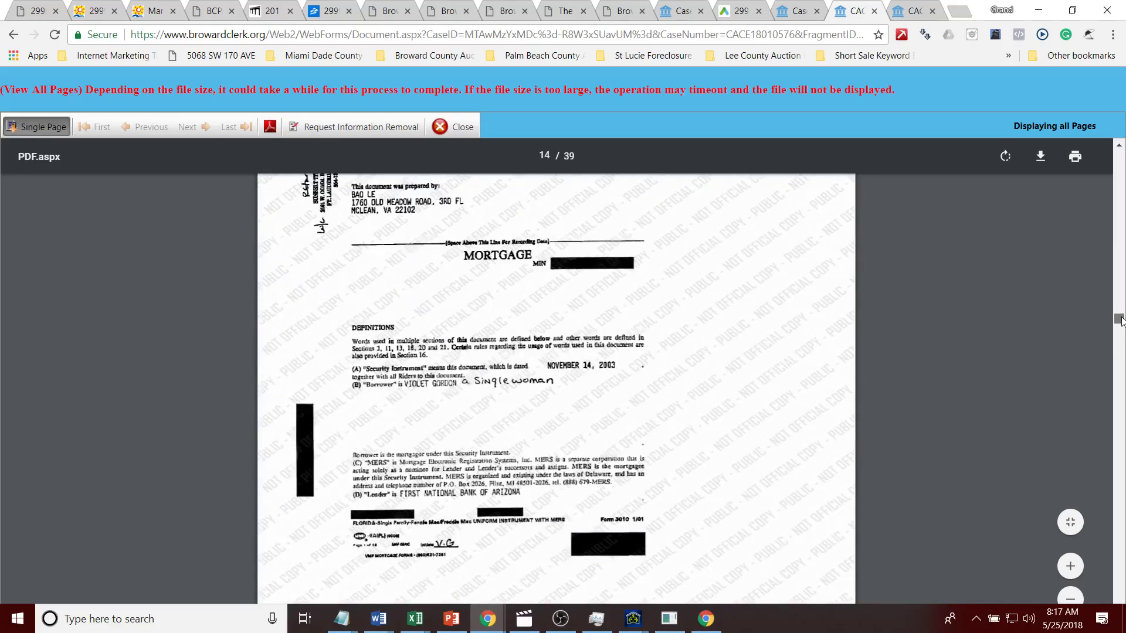
left_click_drag(1121, 319, 1120, 332)
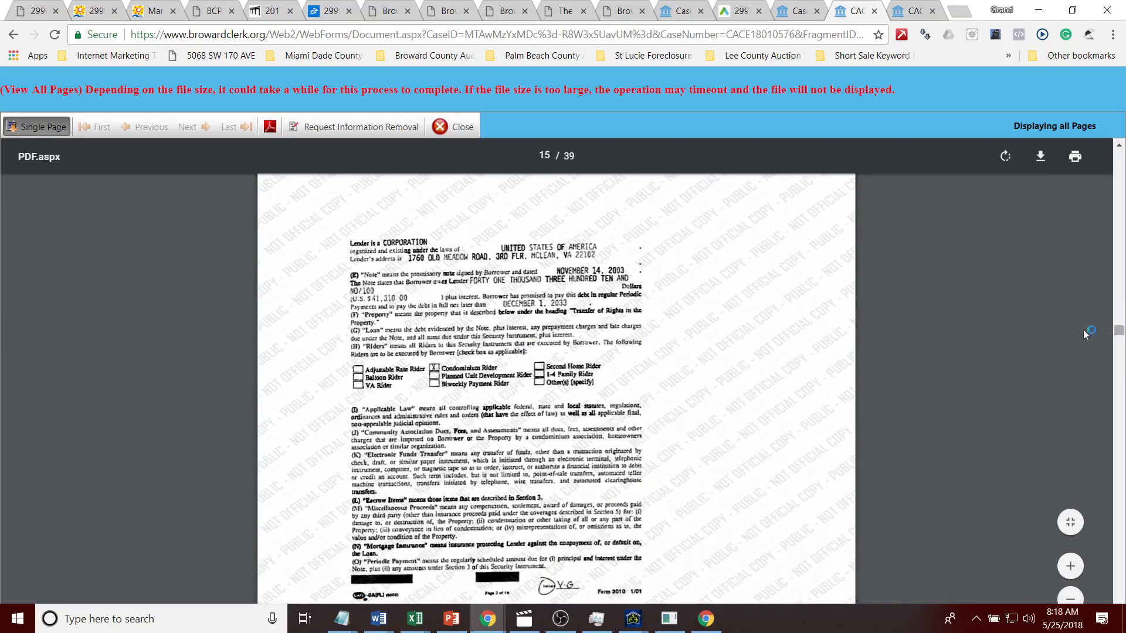
left_click(35, 11)
Step: Bring the Auction AI window forward and return to the auction property list
scroll(732, 220, "up", 10)
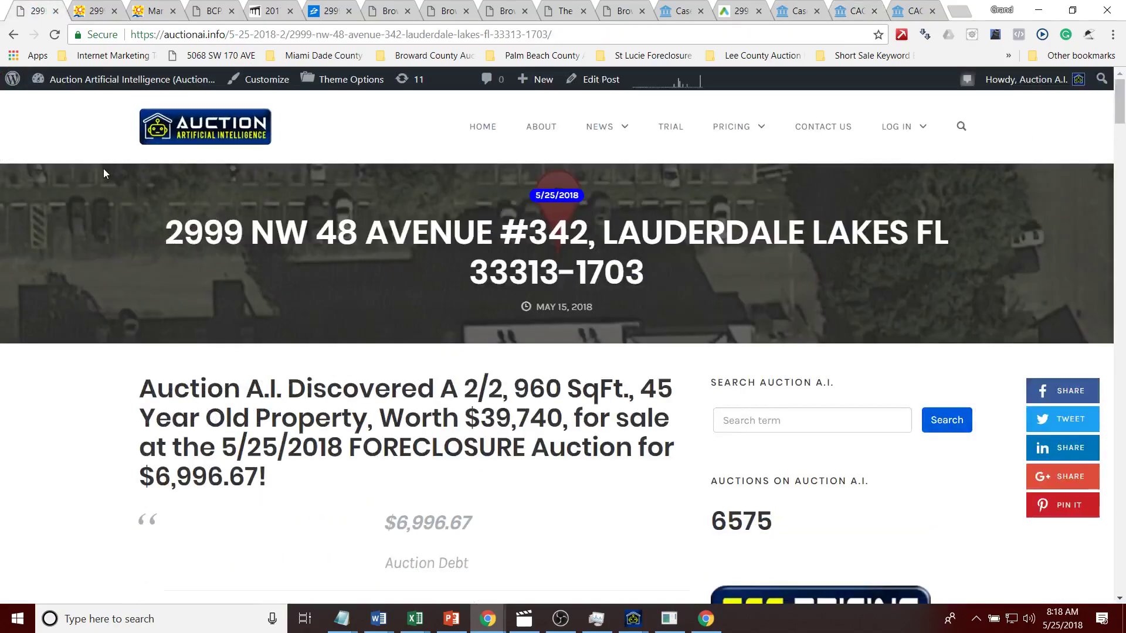
left_click(609, 622)
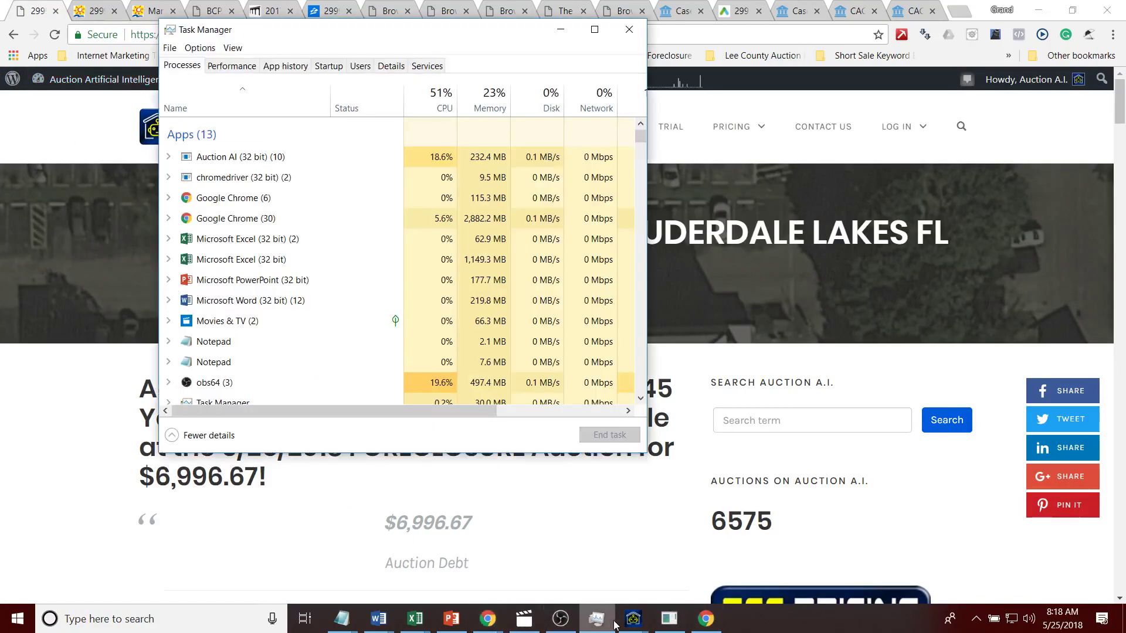
mouse_move(633, 620)
left_click(605, 535)
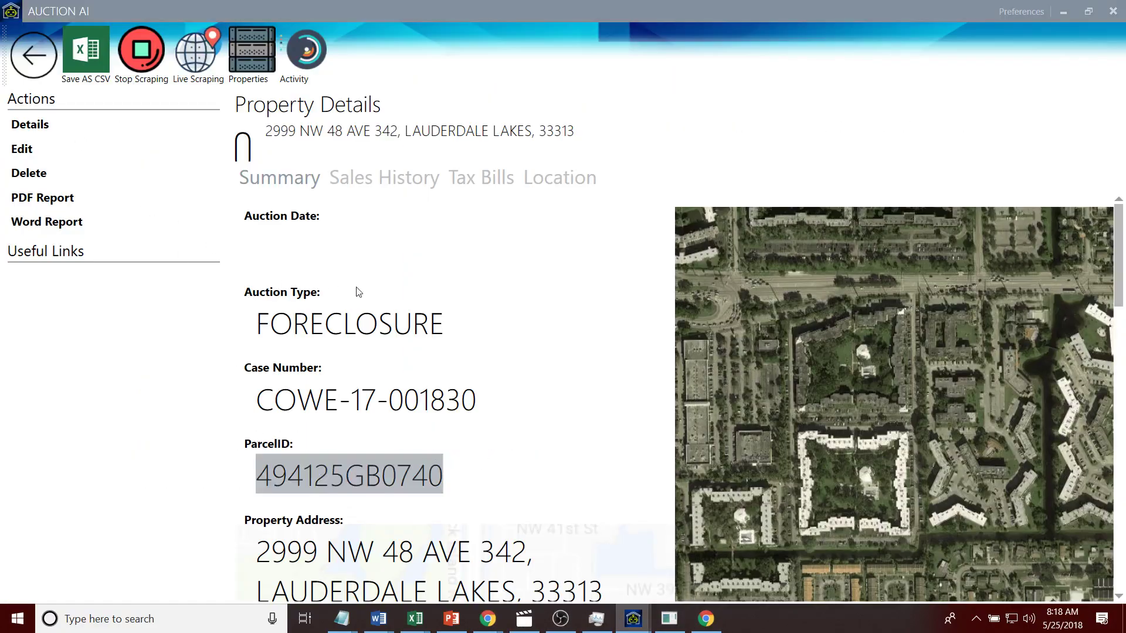
left_click(198, 58)
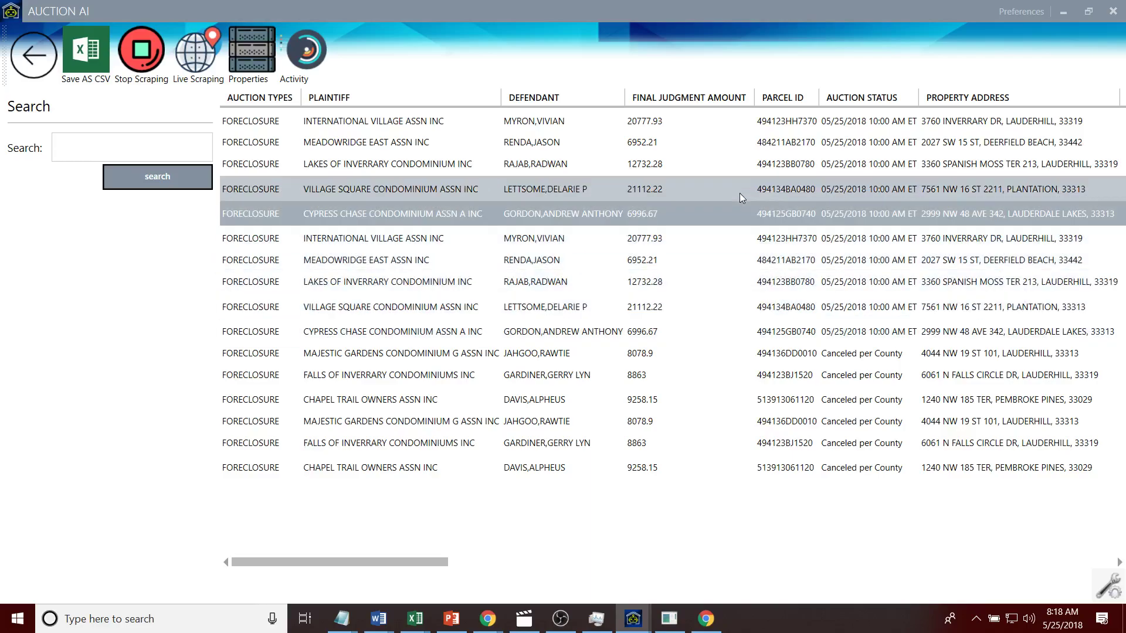
Step: Select the Village Square and Lakes of Inverrary rows, scrolling the grid across all columns
left_click(740, 193)
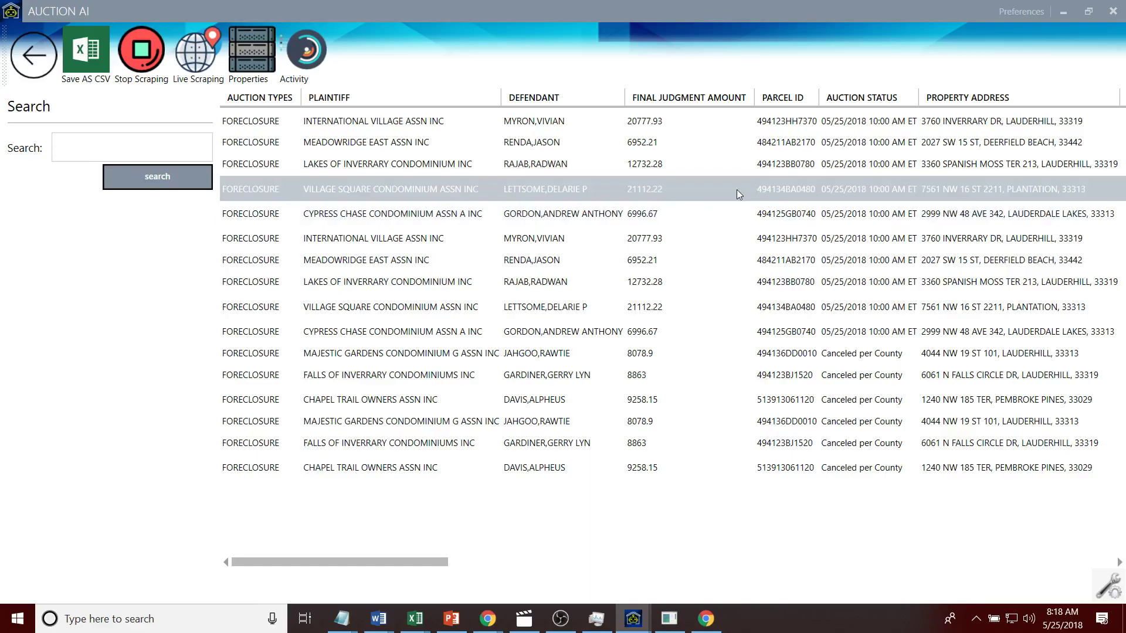
left_click(717, 169)
left_click_drag(402, 556, 781, 564)
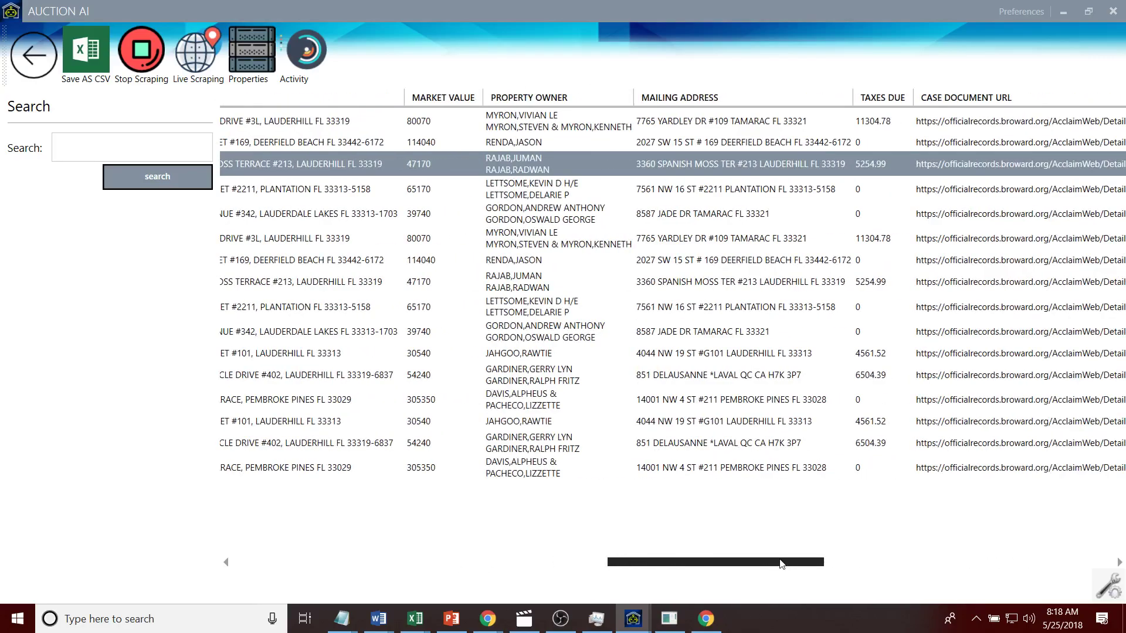
left_click_drag(785, 563, 508, 566)
left_click(518, 142)
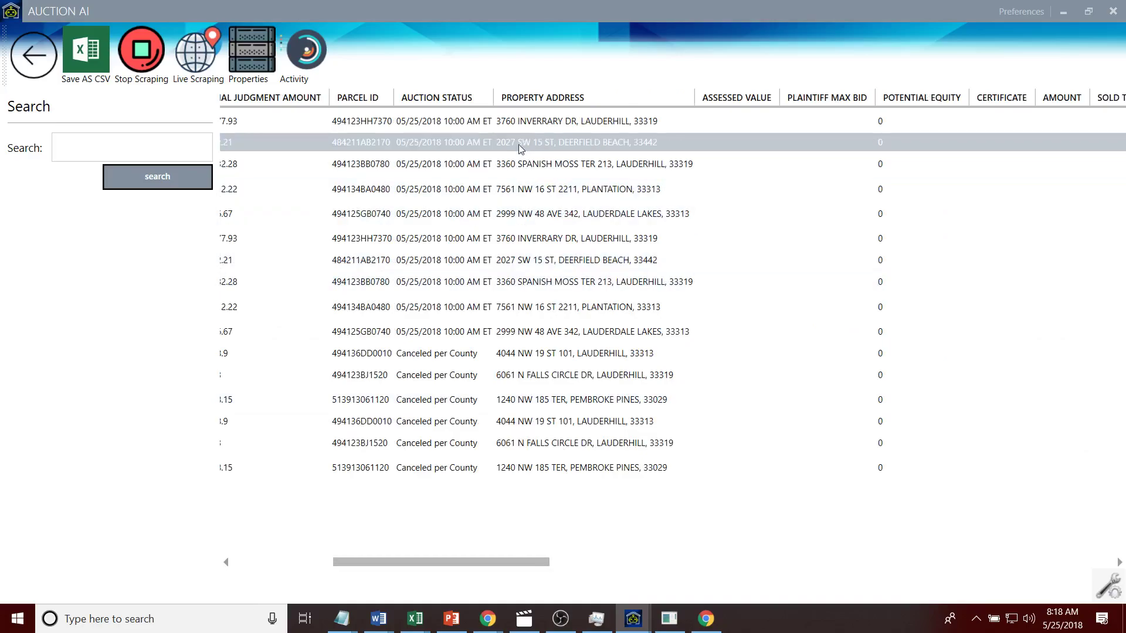
left_click_drag(427, 569, 333, 581)
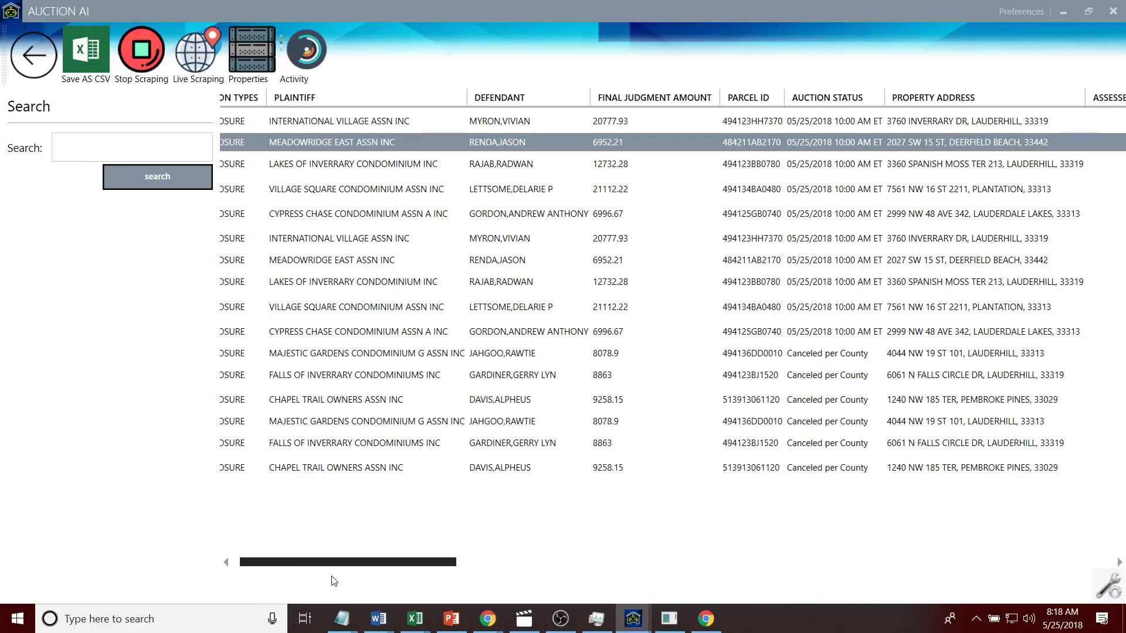
left_click_drag(333, 581, 278, 556)
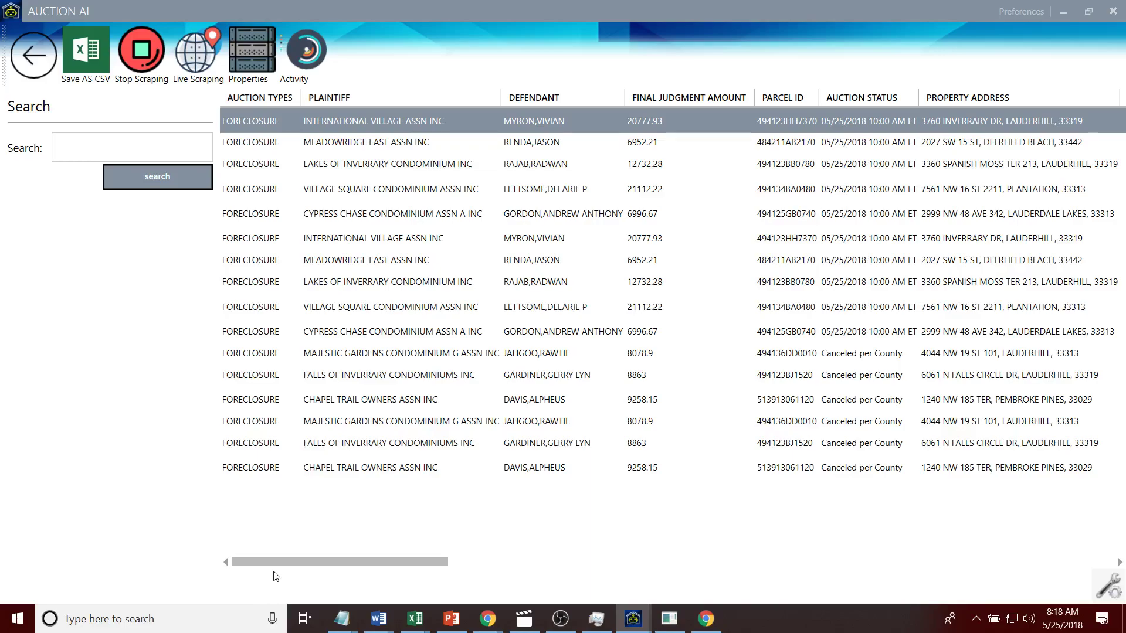
left_click(363, 241)
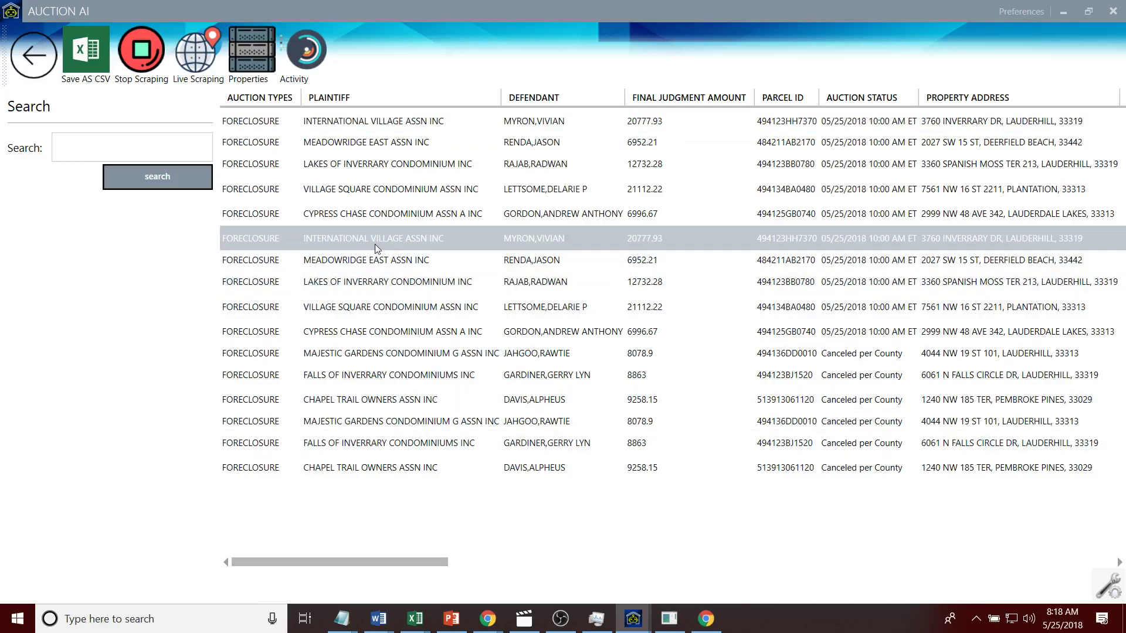
left_click(620, 211)
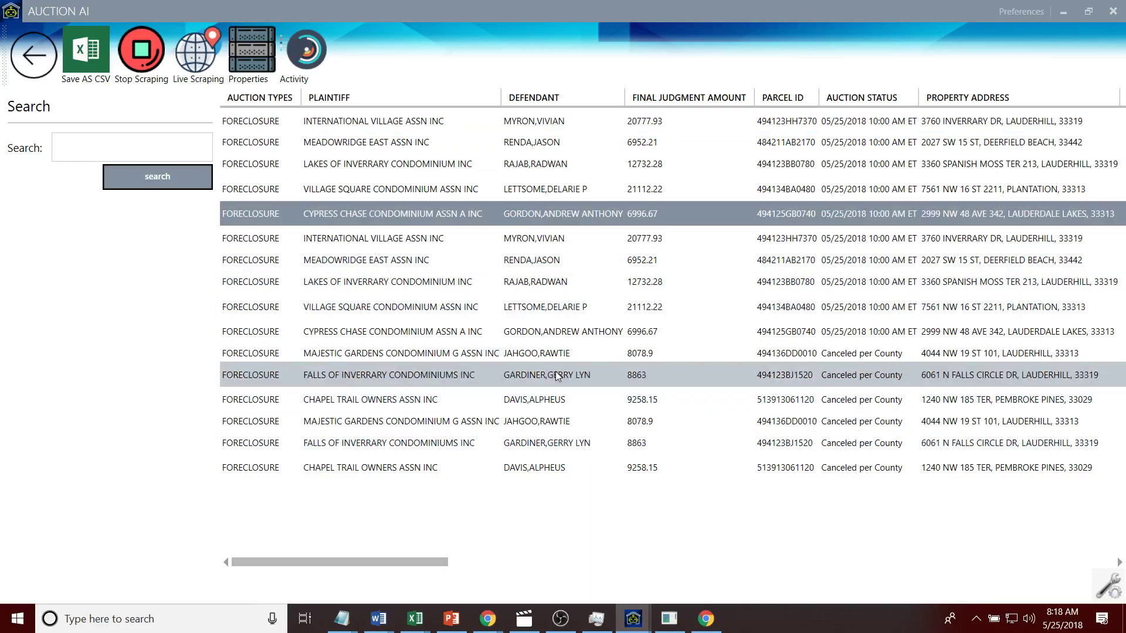
left_click(415, 355)
left_click(402, 198)
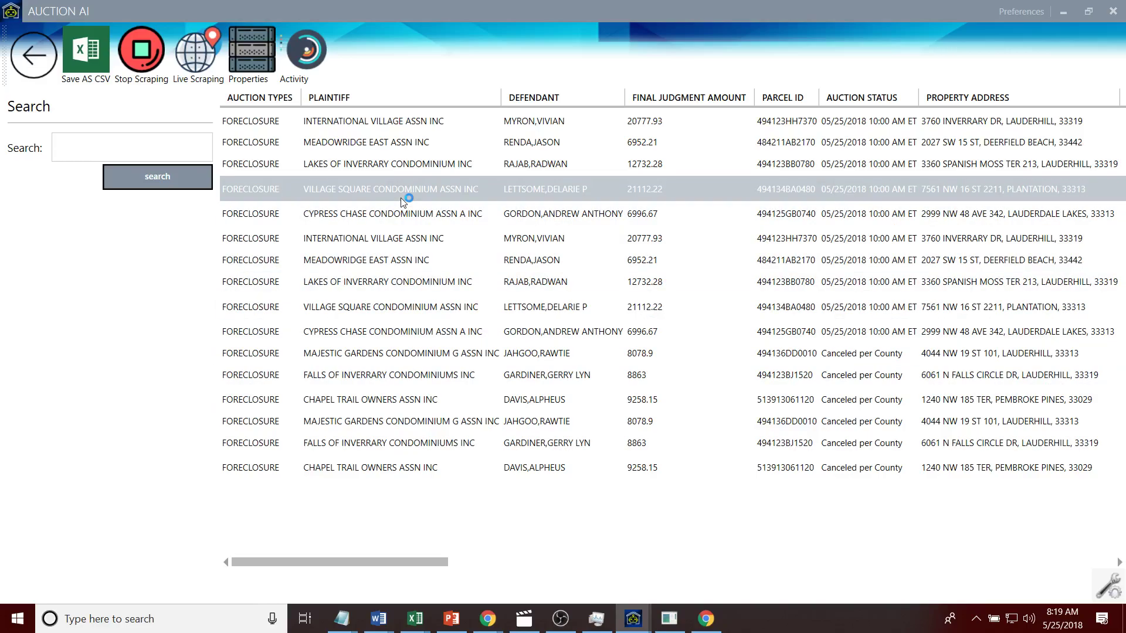
left_click(424, 213)
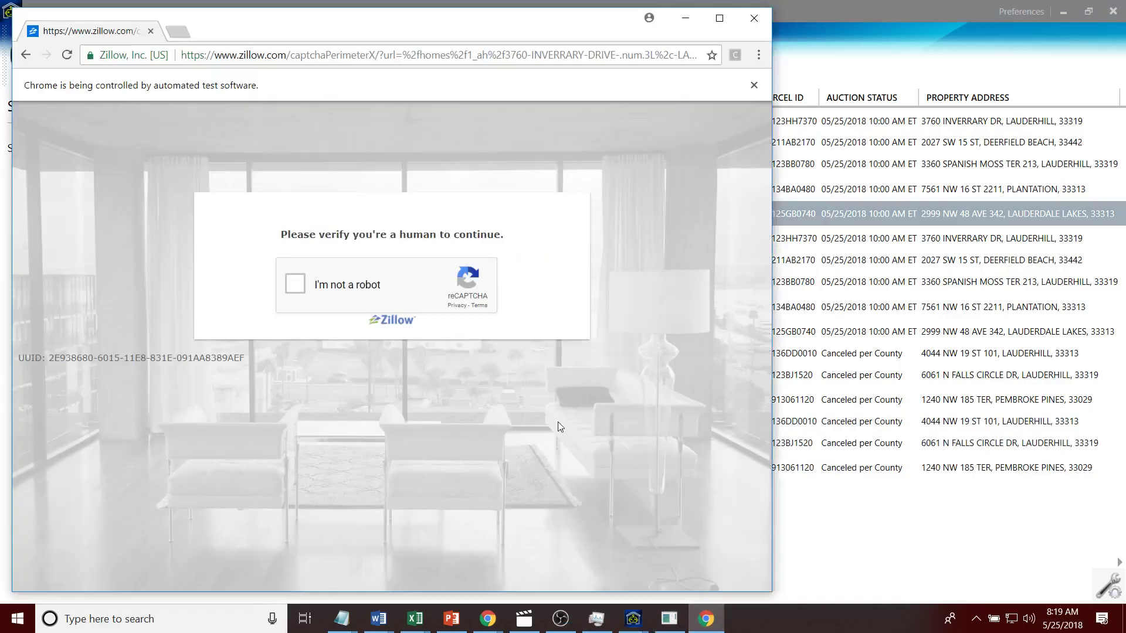
left_click(451, 618)
left_click(487, 618)
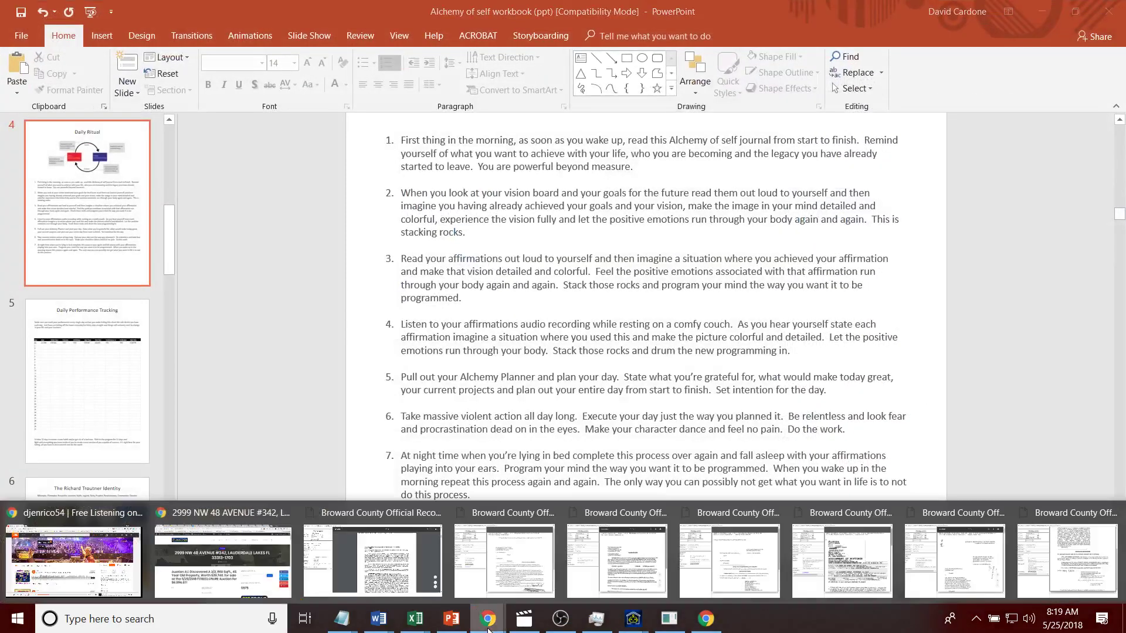
left_click(206, 599)
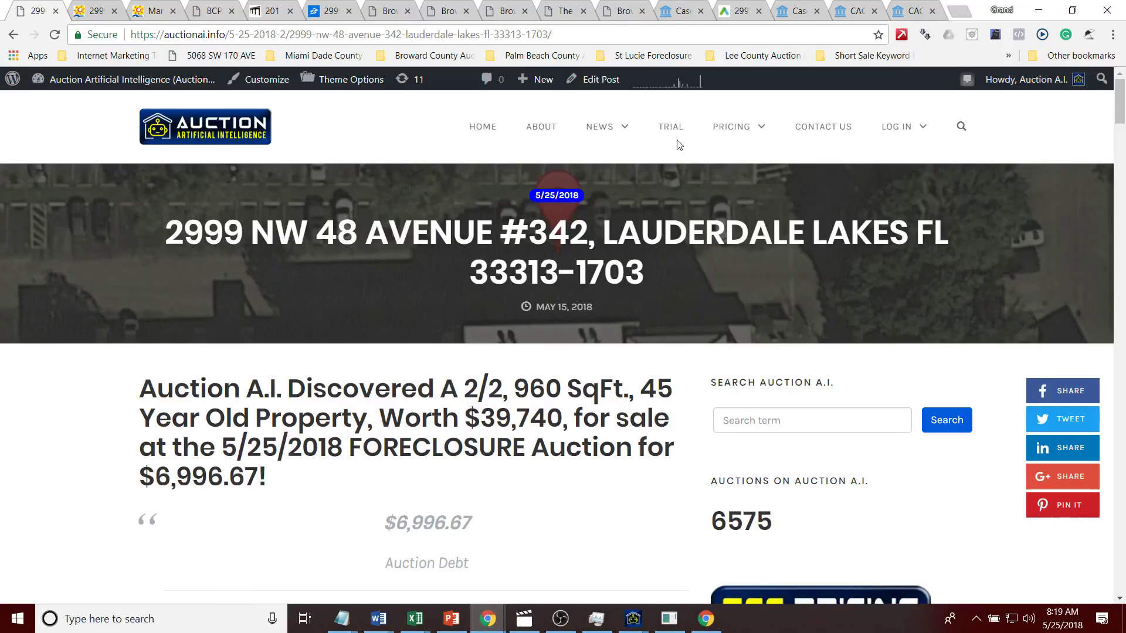
mouse_move(733, 150)
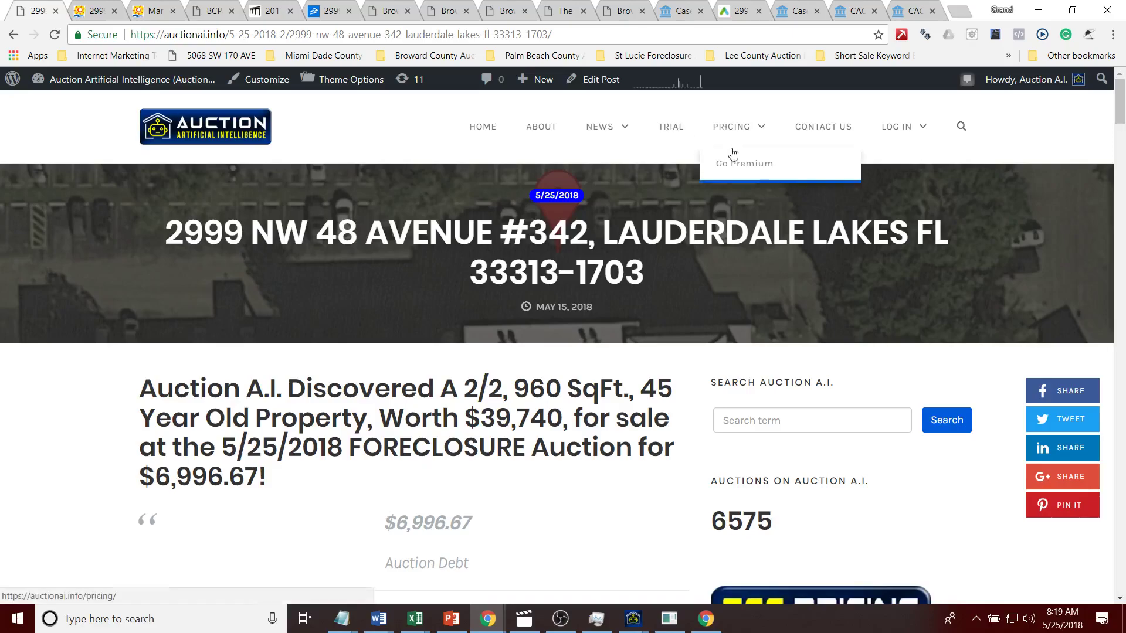
left_click(727, 131)
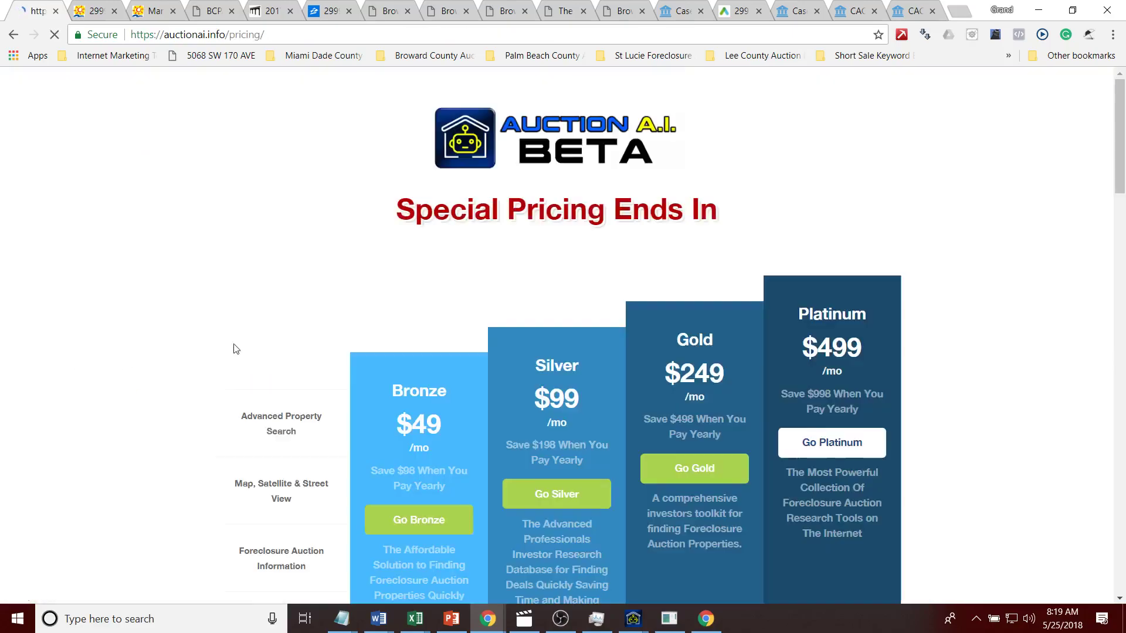
left_click_drag(1121, 134, 1088, 131)
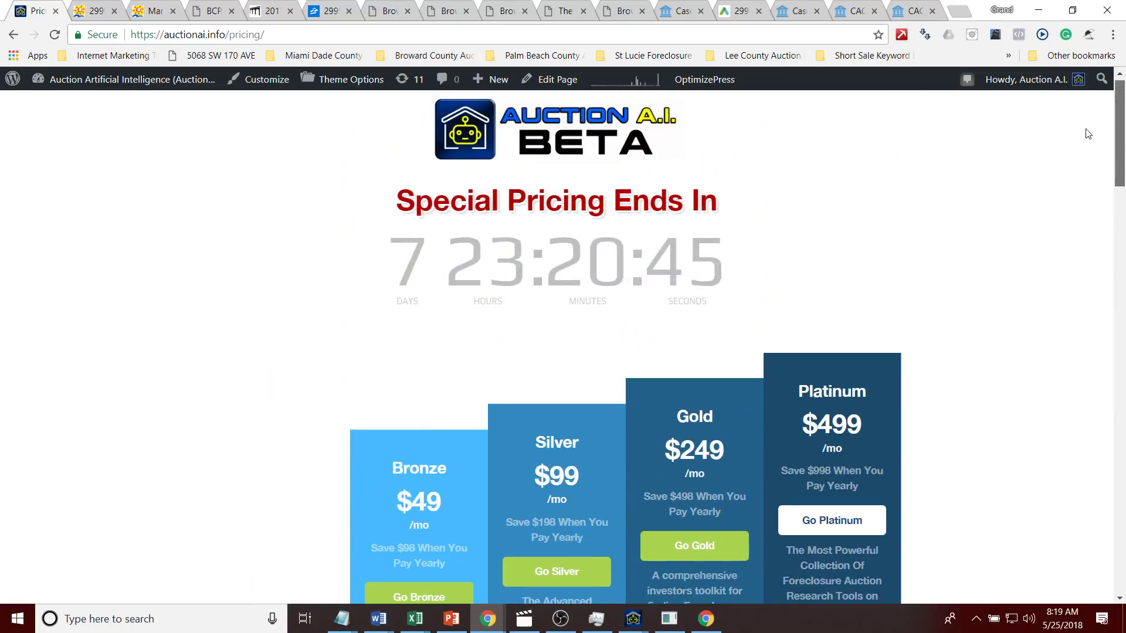
left_click_drag(1088, 134, 1100, 531)
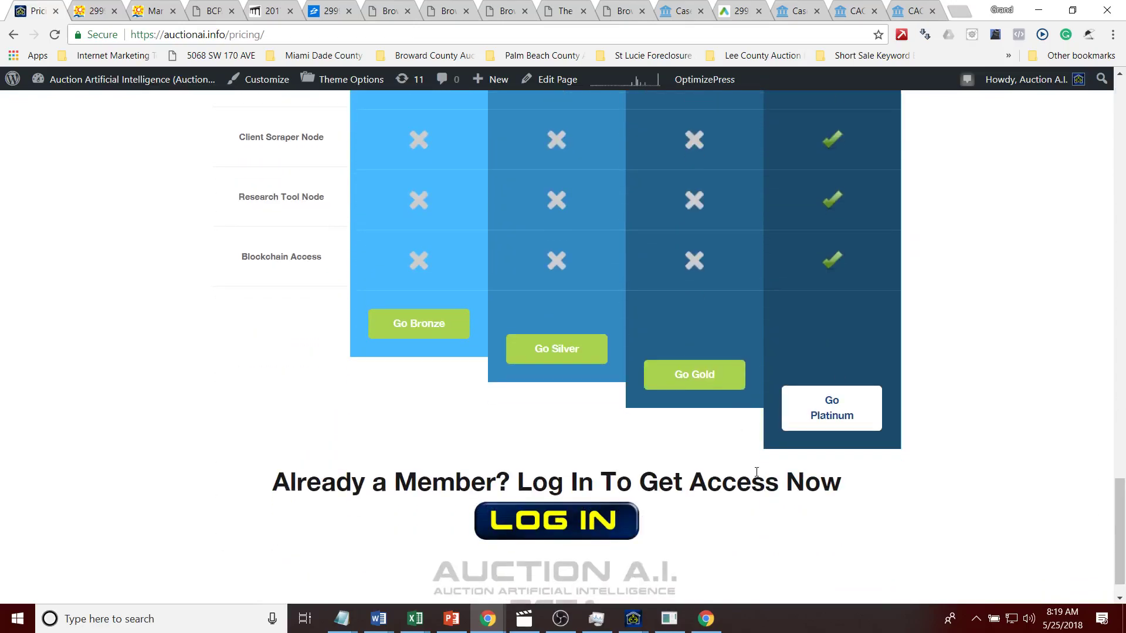
left_click_drag(1122, 531, 1094, 118)
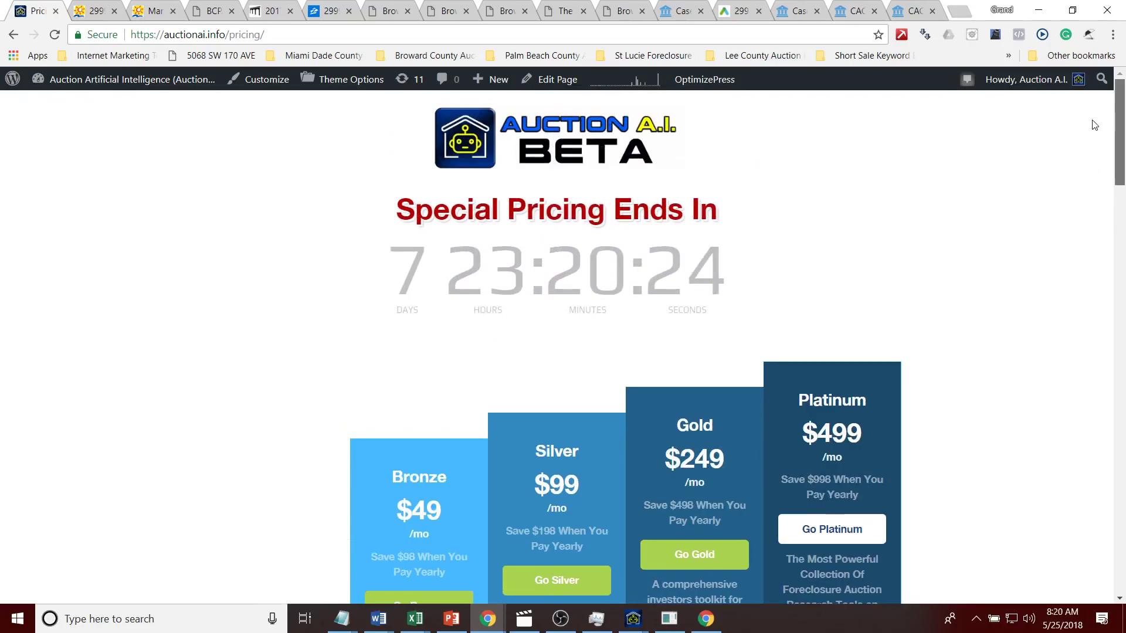
left_click_drag(1121, 137, 1087, 74)
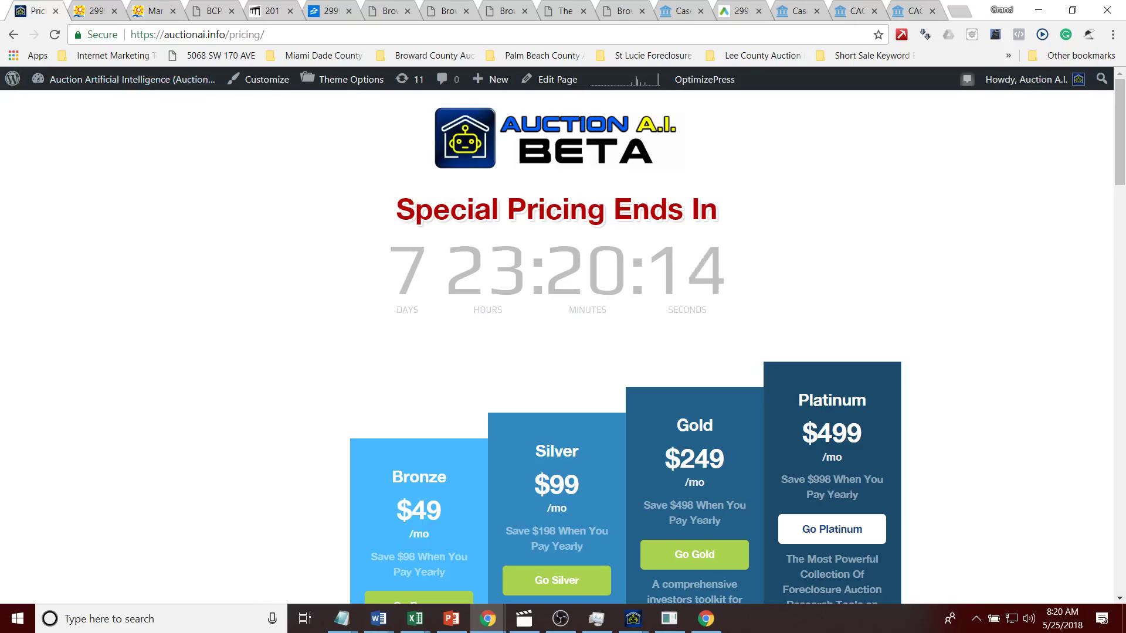
right_click(41, 19)
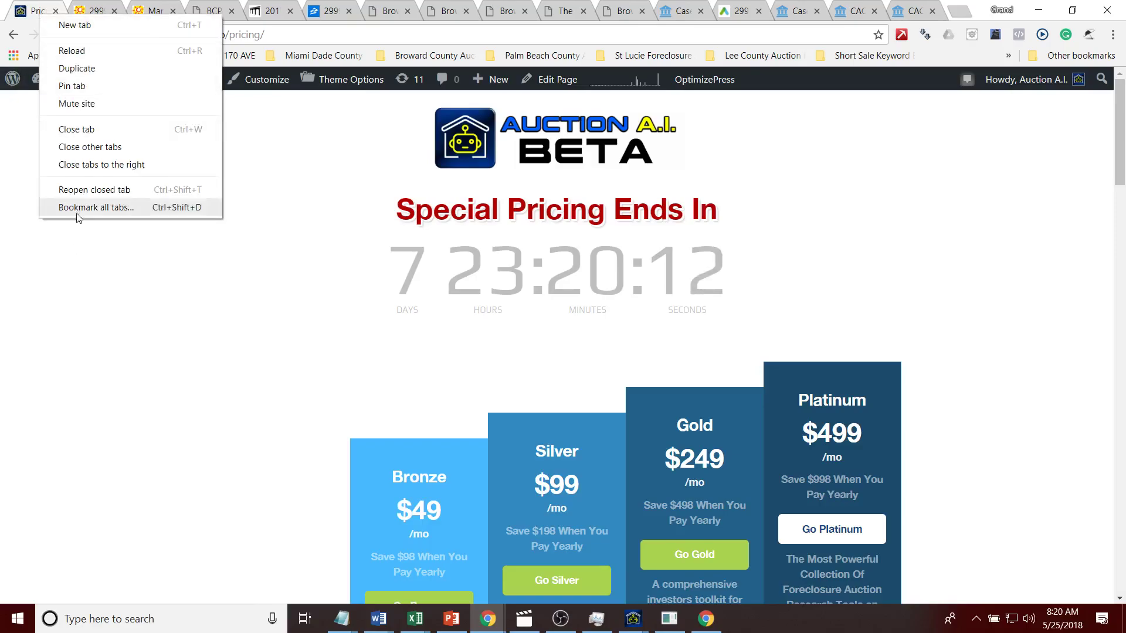
Step: Close the tabs to the right of the pricing page and scroll through the plan feature comparison
left_click(81, 171)
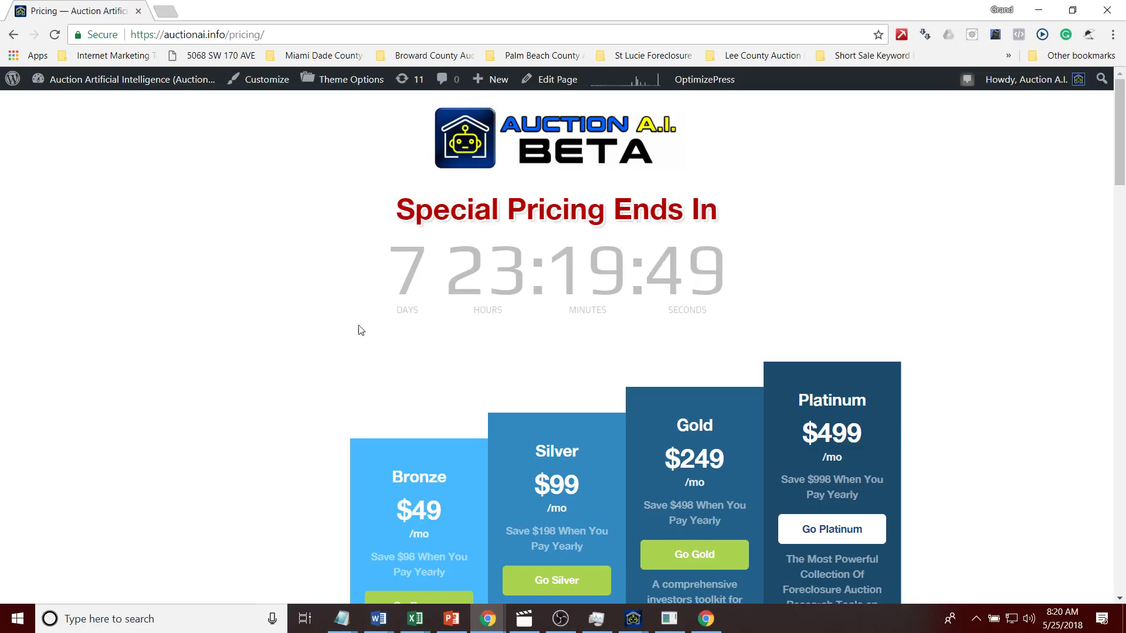
left_click_drag(1119, 157, 1081, 125)
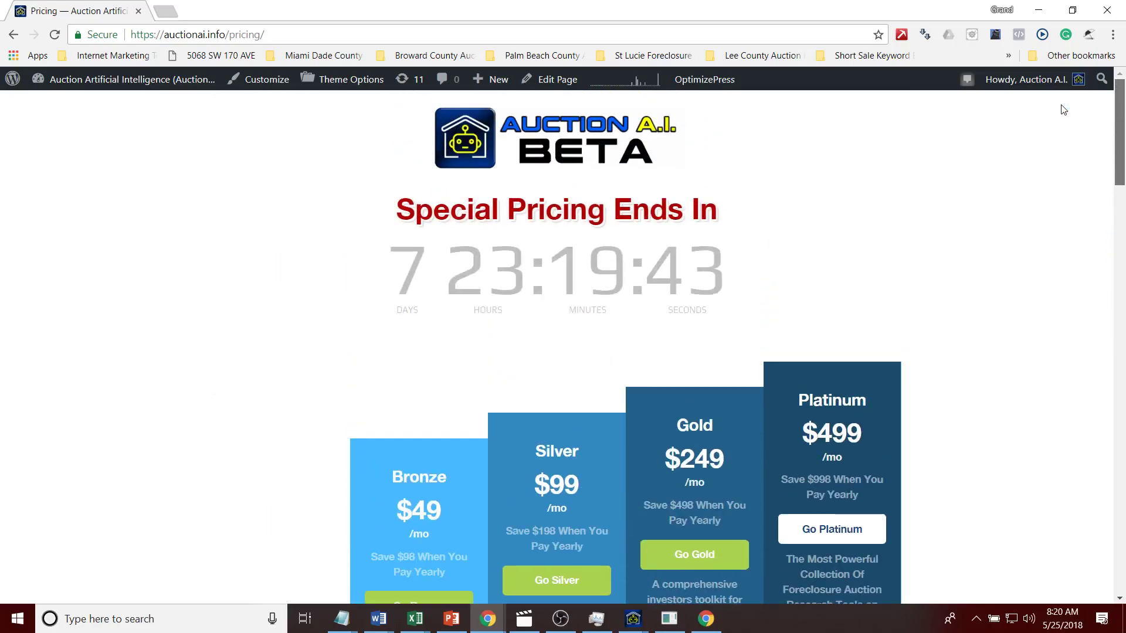
scroll(1062, 235, "down", 20)
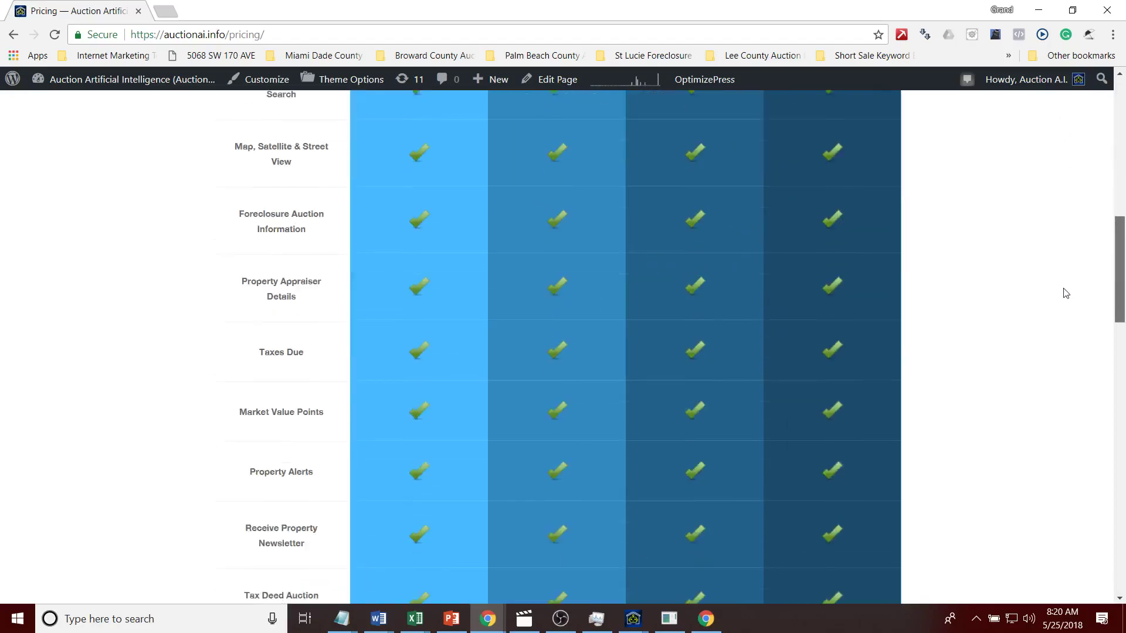
scroll(1109, 150, "up", 20)
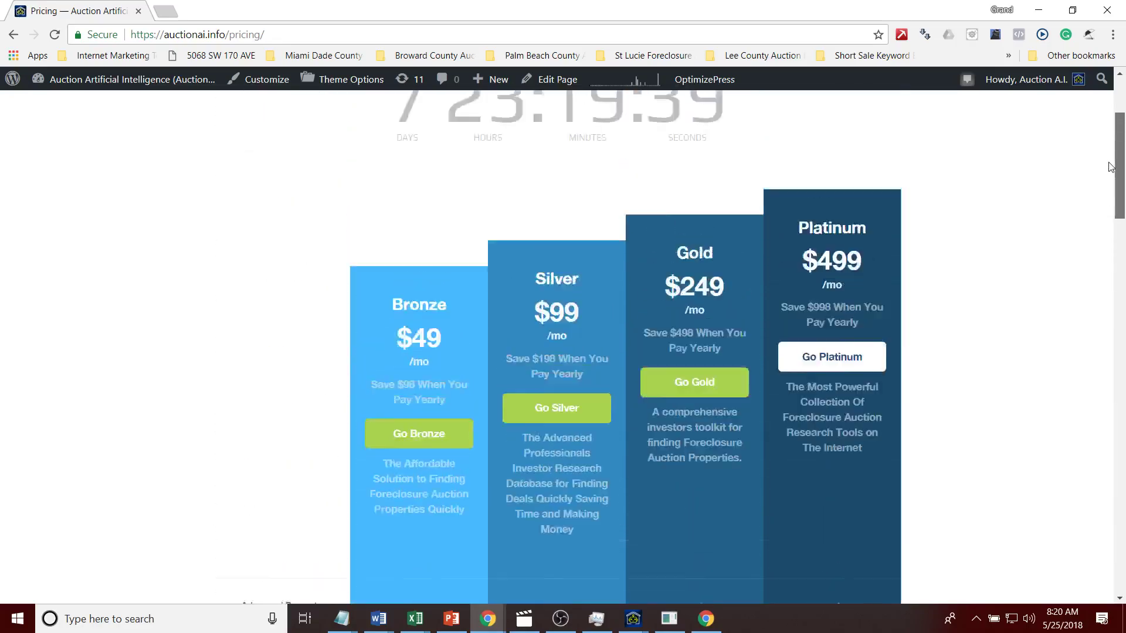